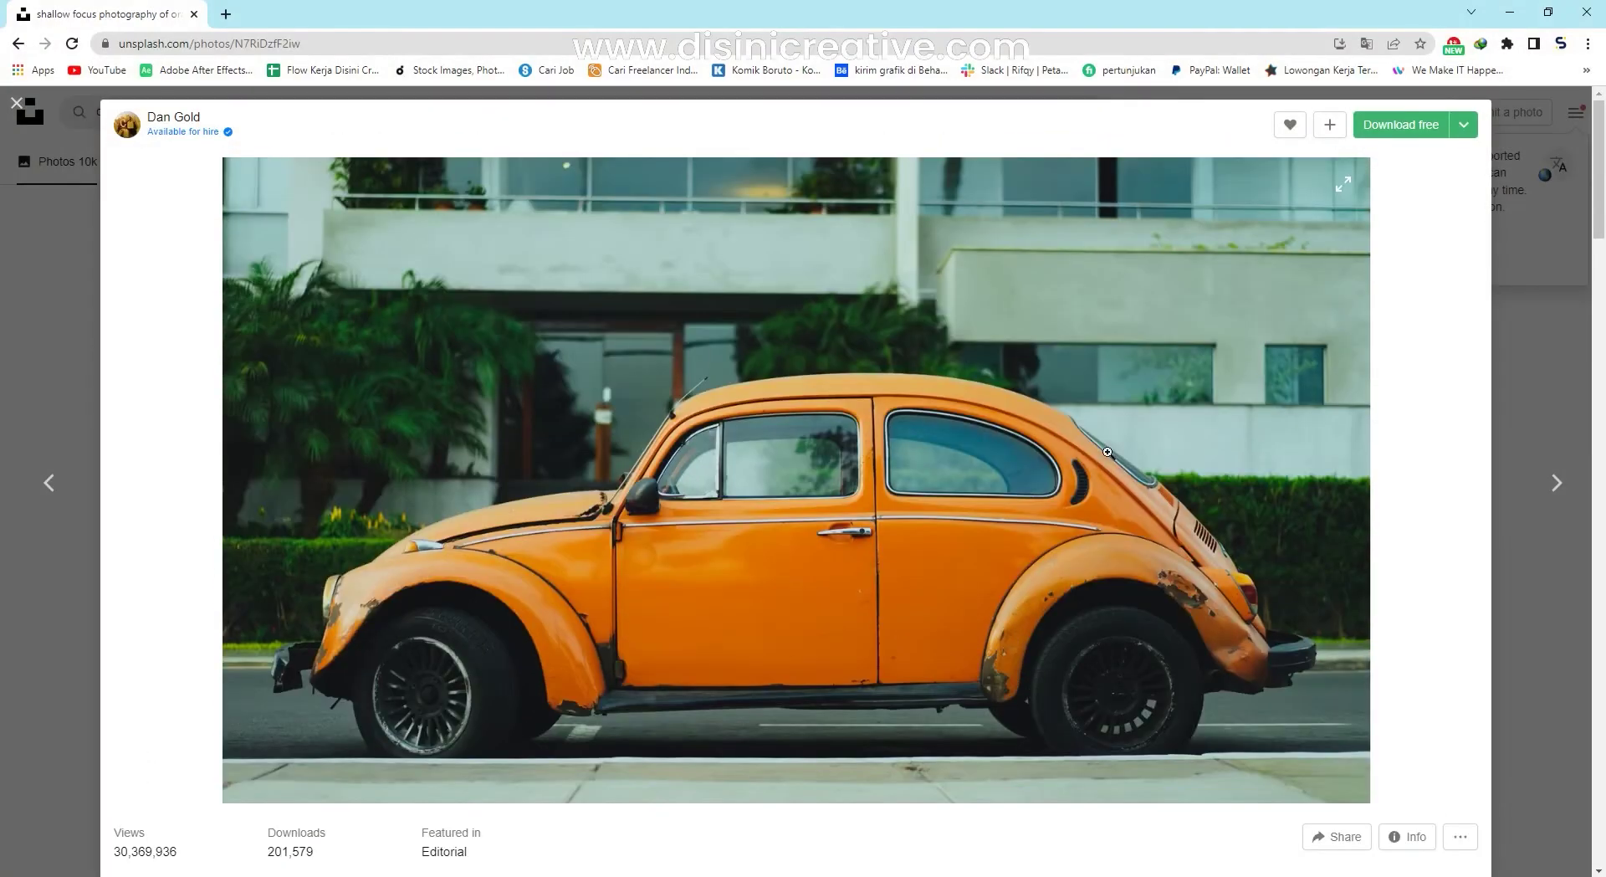
Step: Download the free orange VW Beetle photo from Unsplash and drag the jpg toward Illustrator
{"action": "scroll", "coordinate": [409, 136], "scroll_direction": "down", "scroll_amount": 1}
{"action": "scroll", "coordinate": [409, 137], "scroll_direction": "up", "scroll_amount": 1}
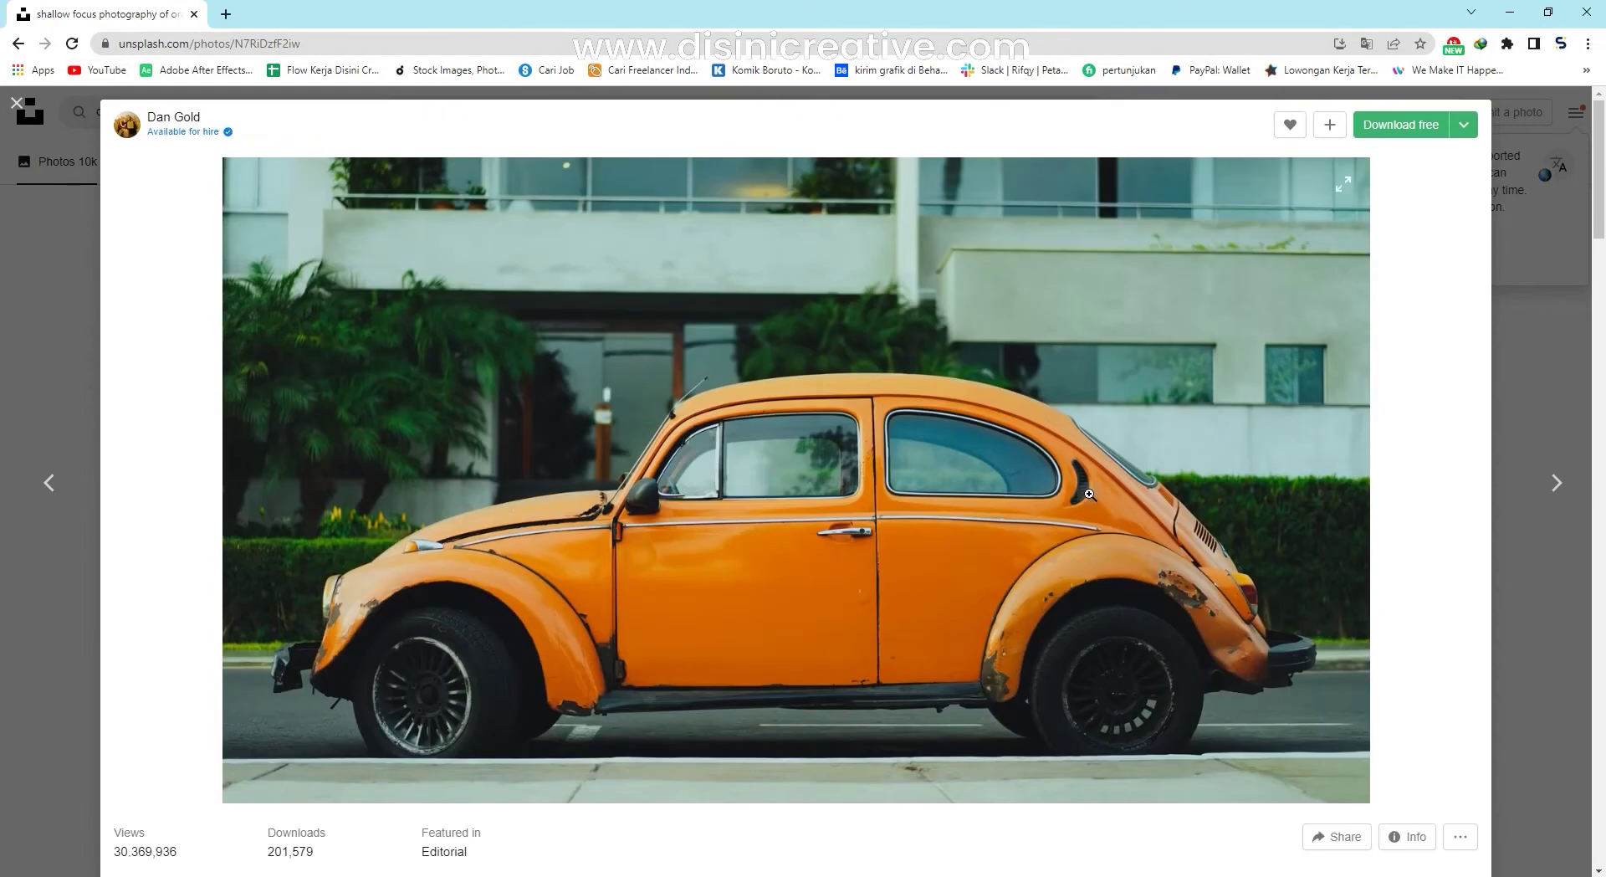
{"action": "left_click", "coordinate": [1405, 125]}
{"action": "mouse_move", "coordinate": [83, 854]}
{"action": "left_mouse_down"}
{"action": "mouse_move", "coordinate": [164, 711]}
{"action": "mouse_move", "coordinate": [546, 490]}
{"action": "left_mouse_up"}
Step: Drop the photo into Illustrator, scale it to 1280 px wide and centre it on the artboard
{"action": "key", "text": "alt+Tab"}
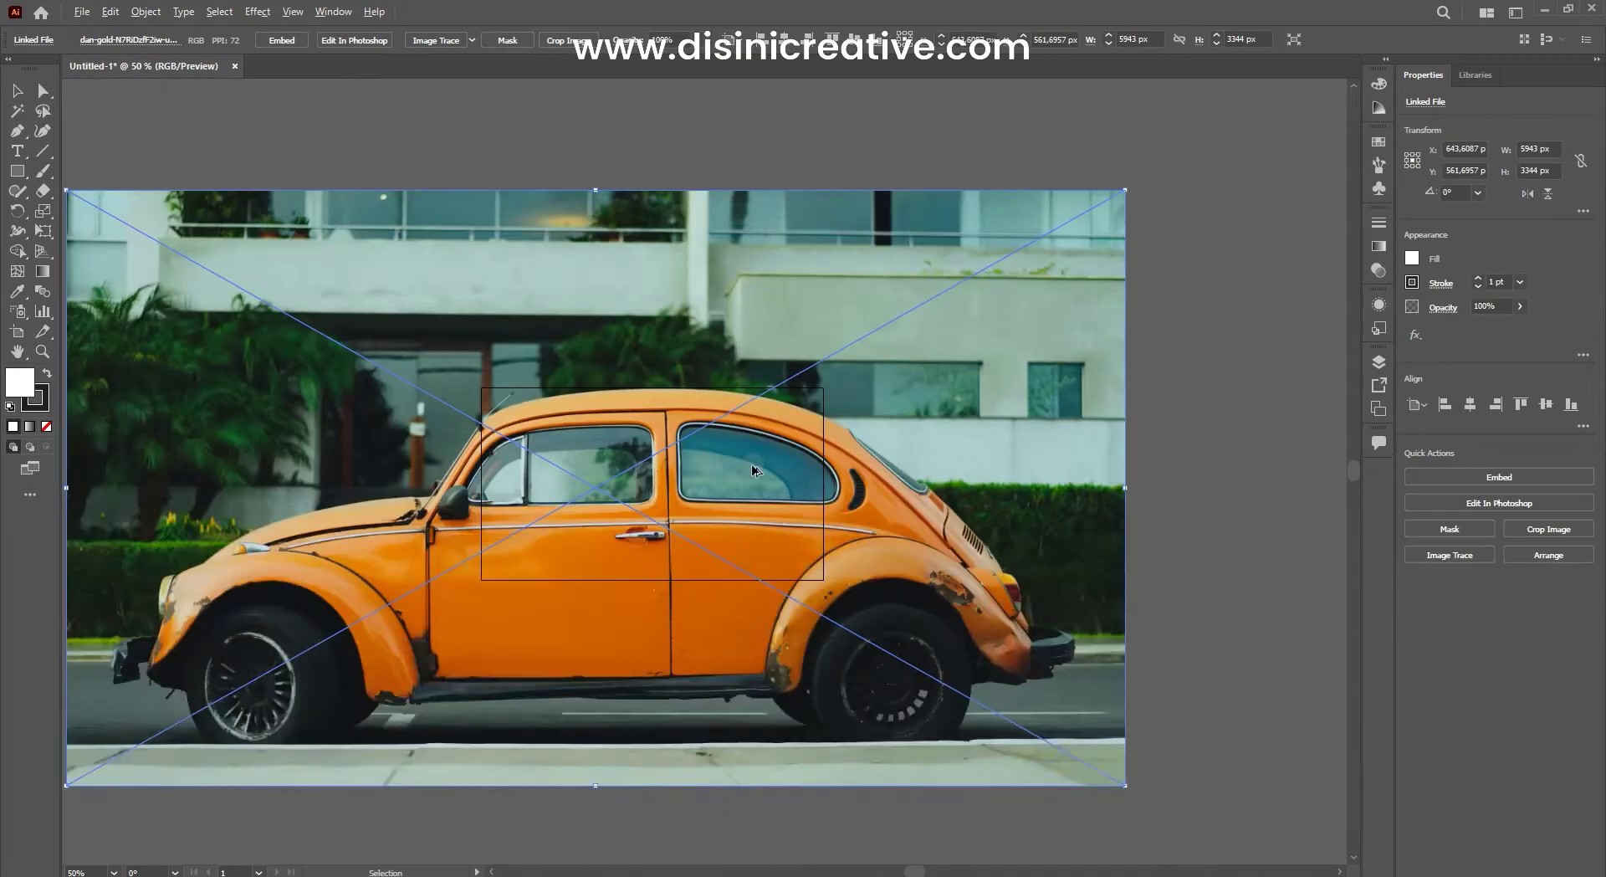
{"action": "left_click_drag", "start_coordinate": [1036, 262], "coordinate": [771, 453]}
{"action": "key", "text": "ctrl+plus"}
{"action": "key", "text": "ctrl+plus"}
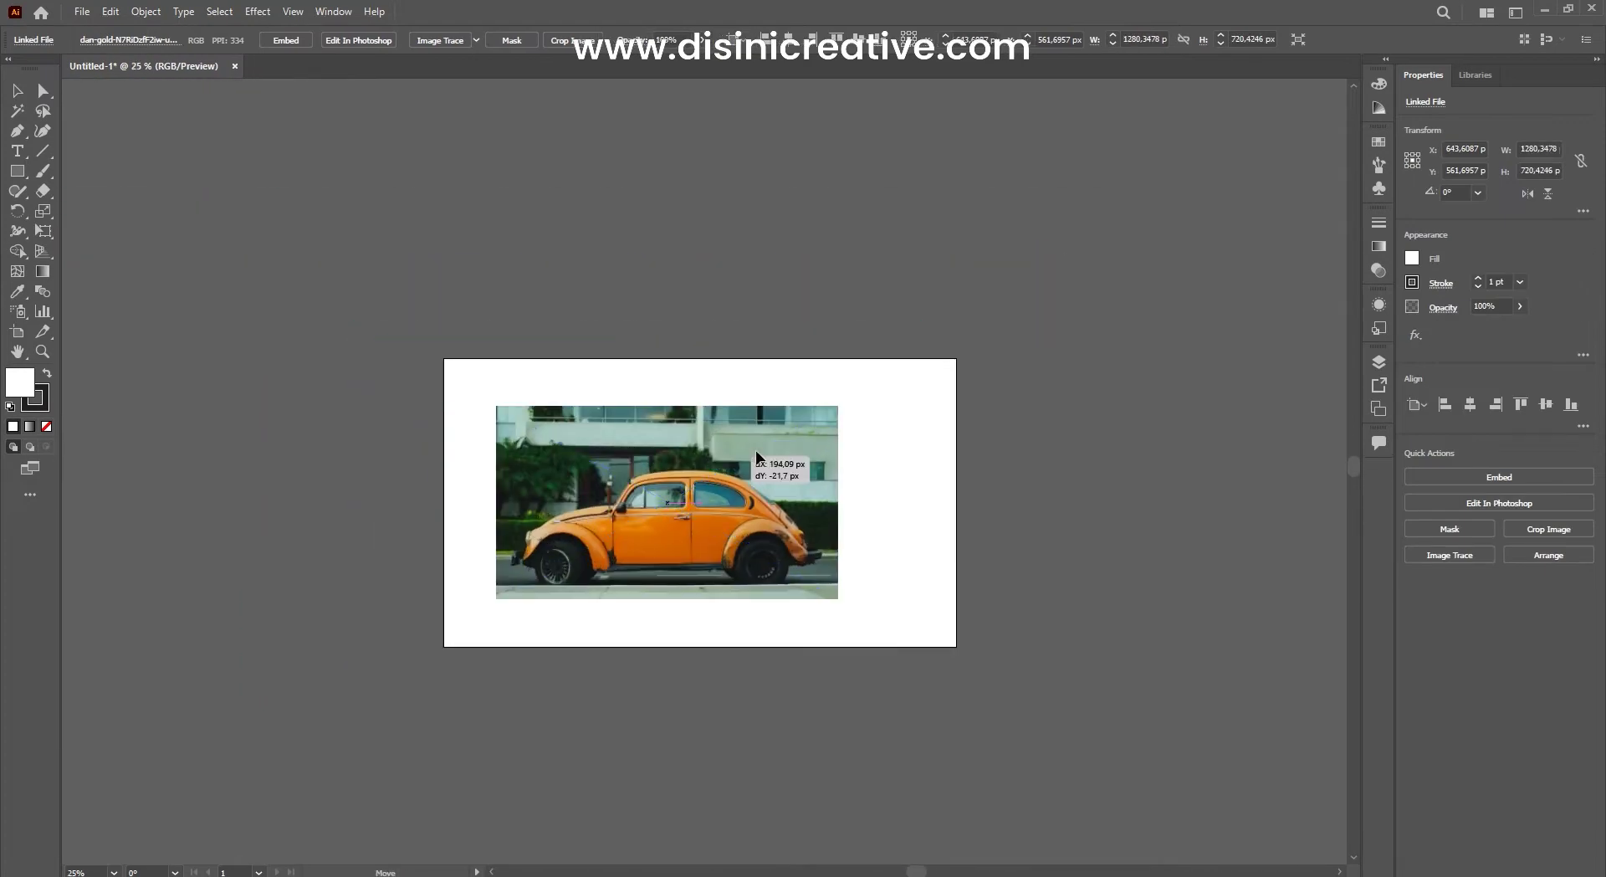
{"action": "key", "text": "ctrl+shift+a"}
{"action": "left_click", "coordinate": [771, 453]}
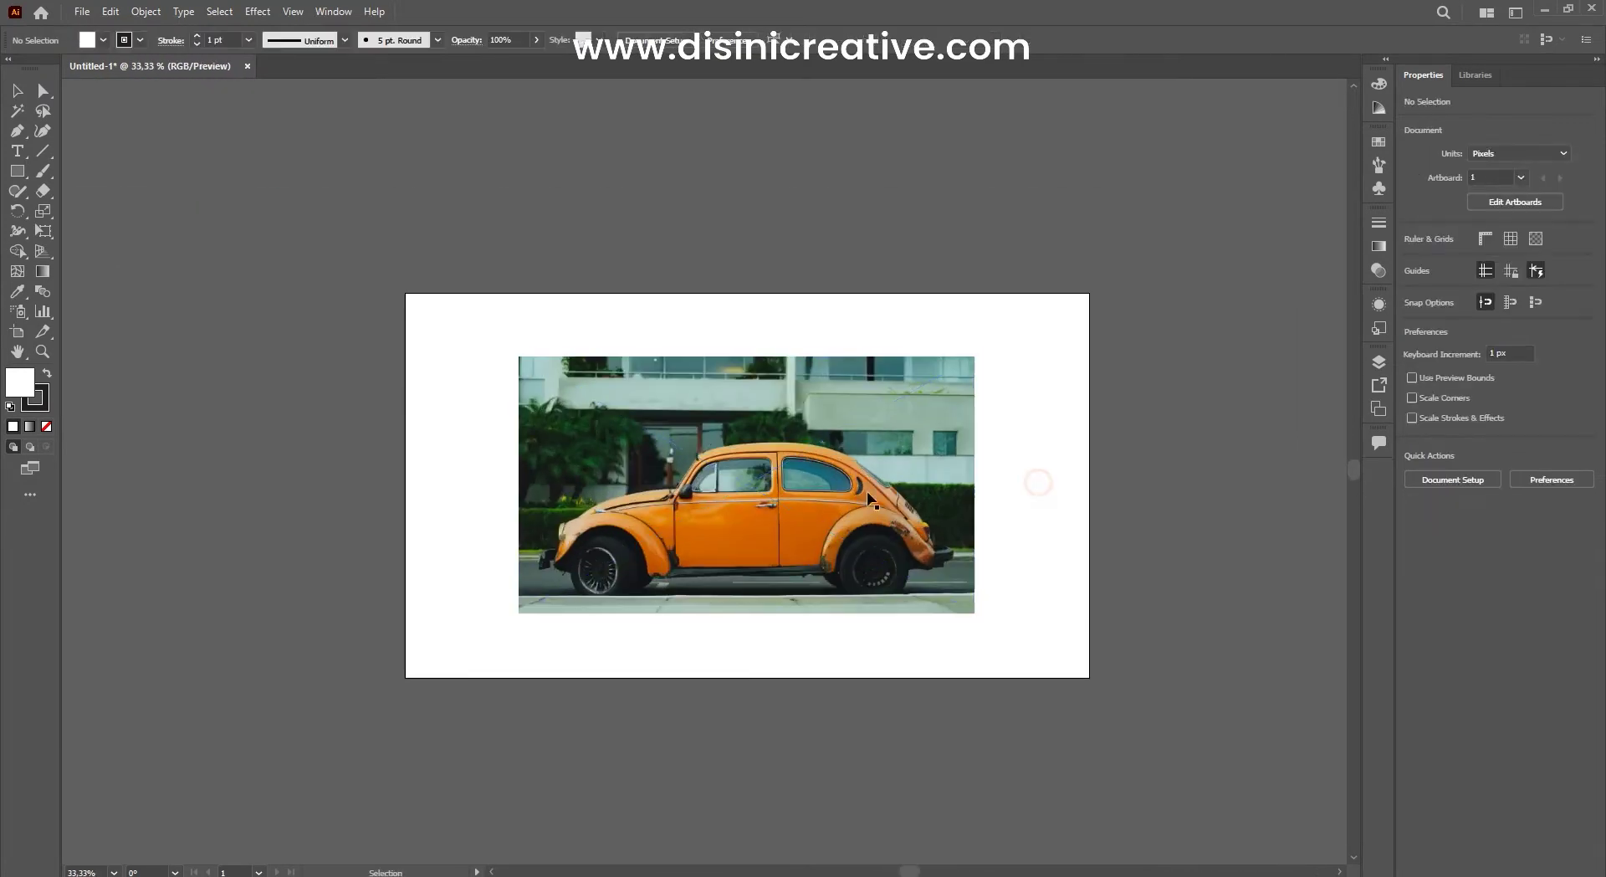
{"action": "left_click", "coordinate": [1037, 463]}
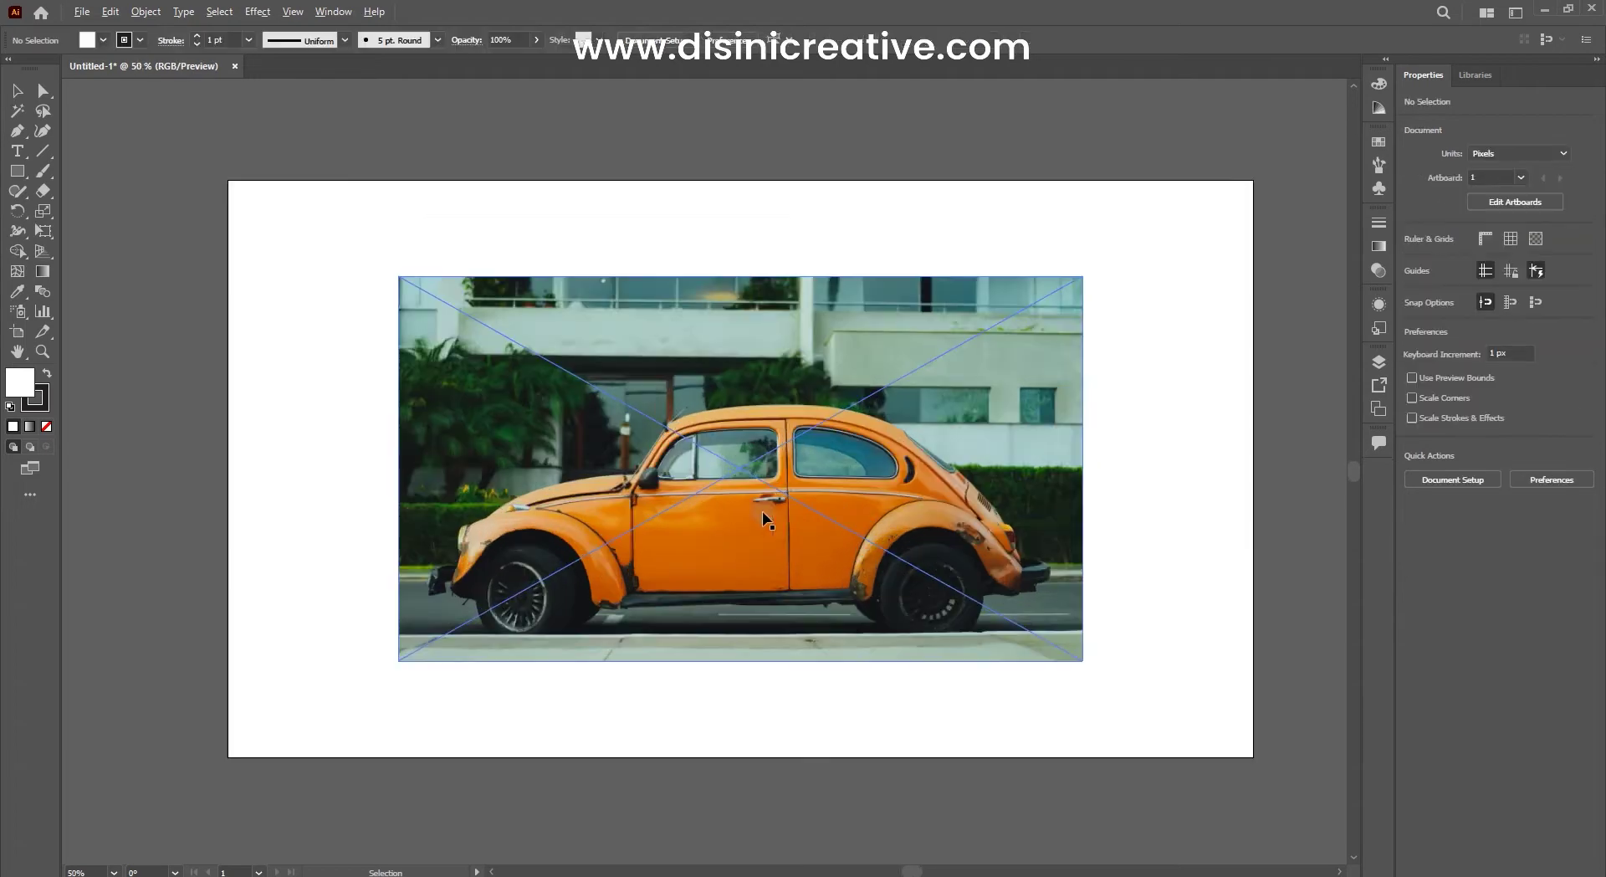
Step: Enlarge the photo to about 1575 px wide and lock it on Layer 1
{"action": "left_click", "coordinate": [29, 134]}
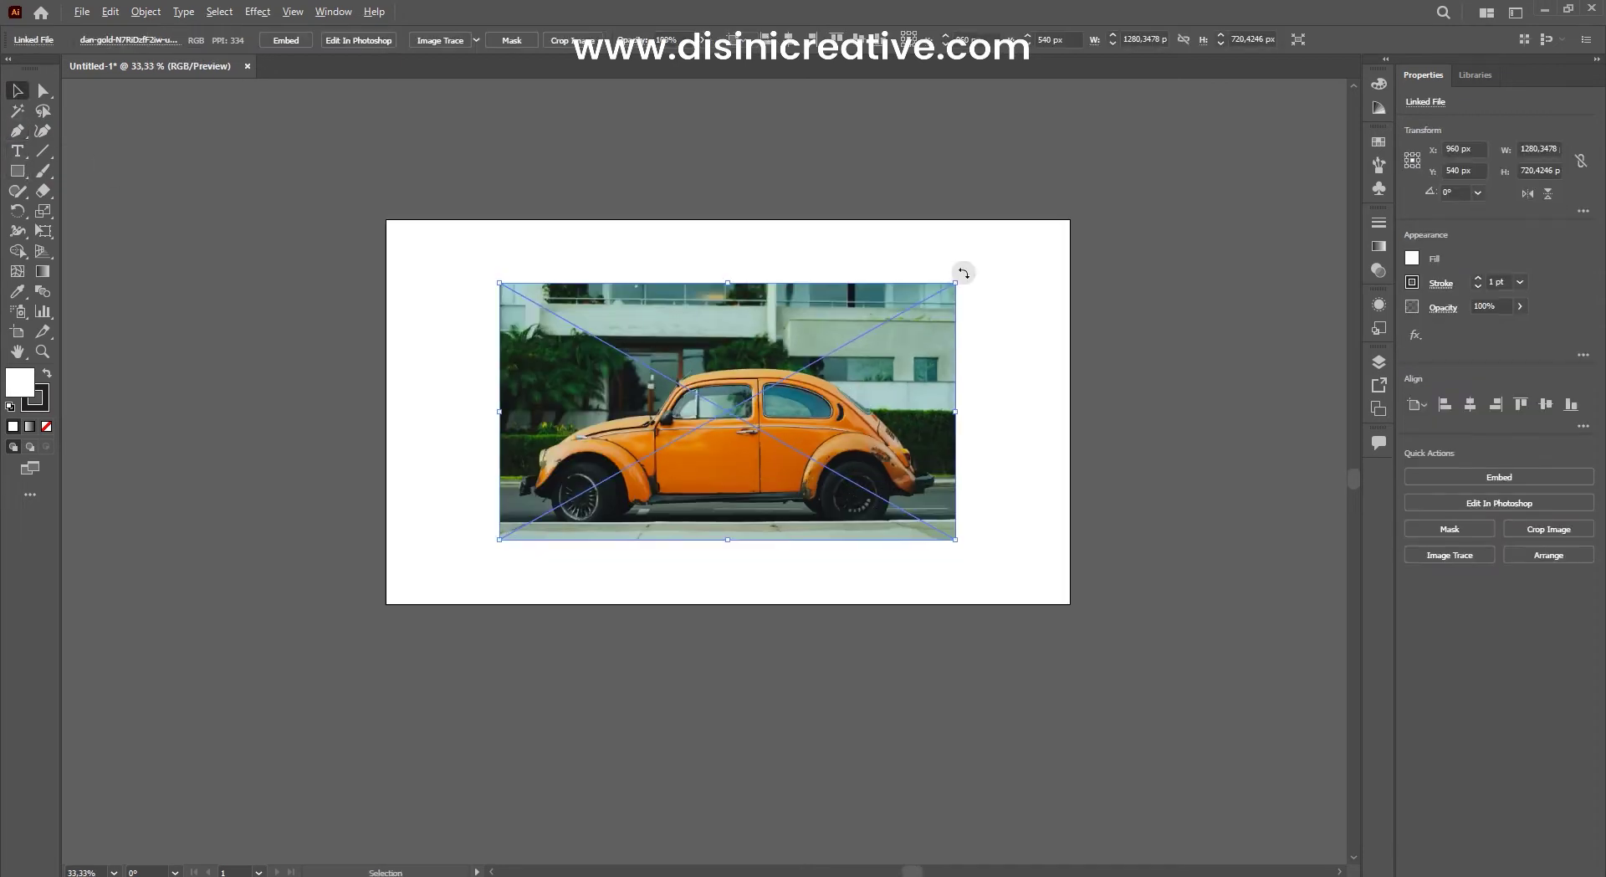
{"action": "left_click_drag", "start_coordinate": [961, 268], "coordinate": [1032, 248]}
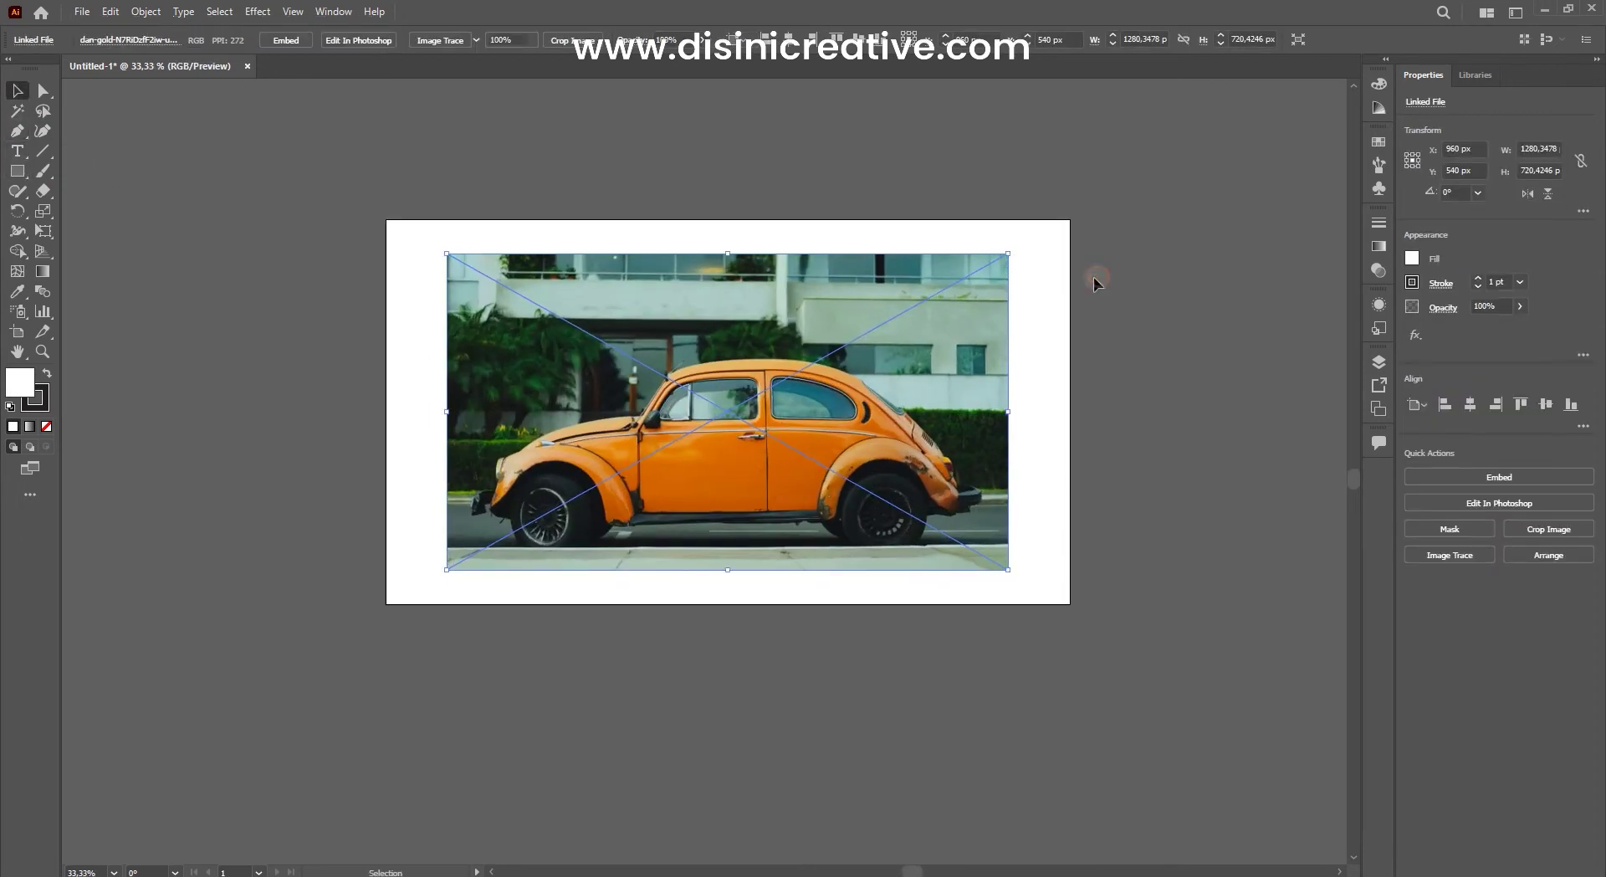
{"action": "key", "text": "ctrl+equal"}
{"action": "left_click", "coordinate": [1380, 363]}
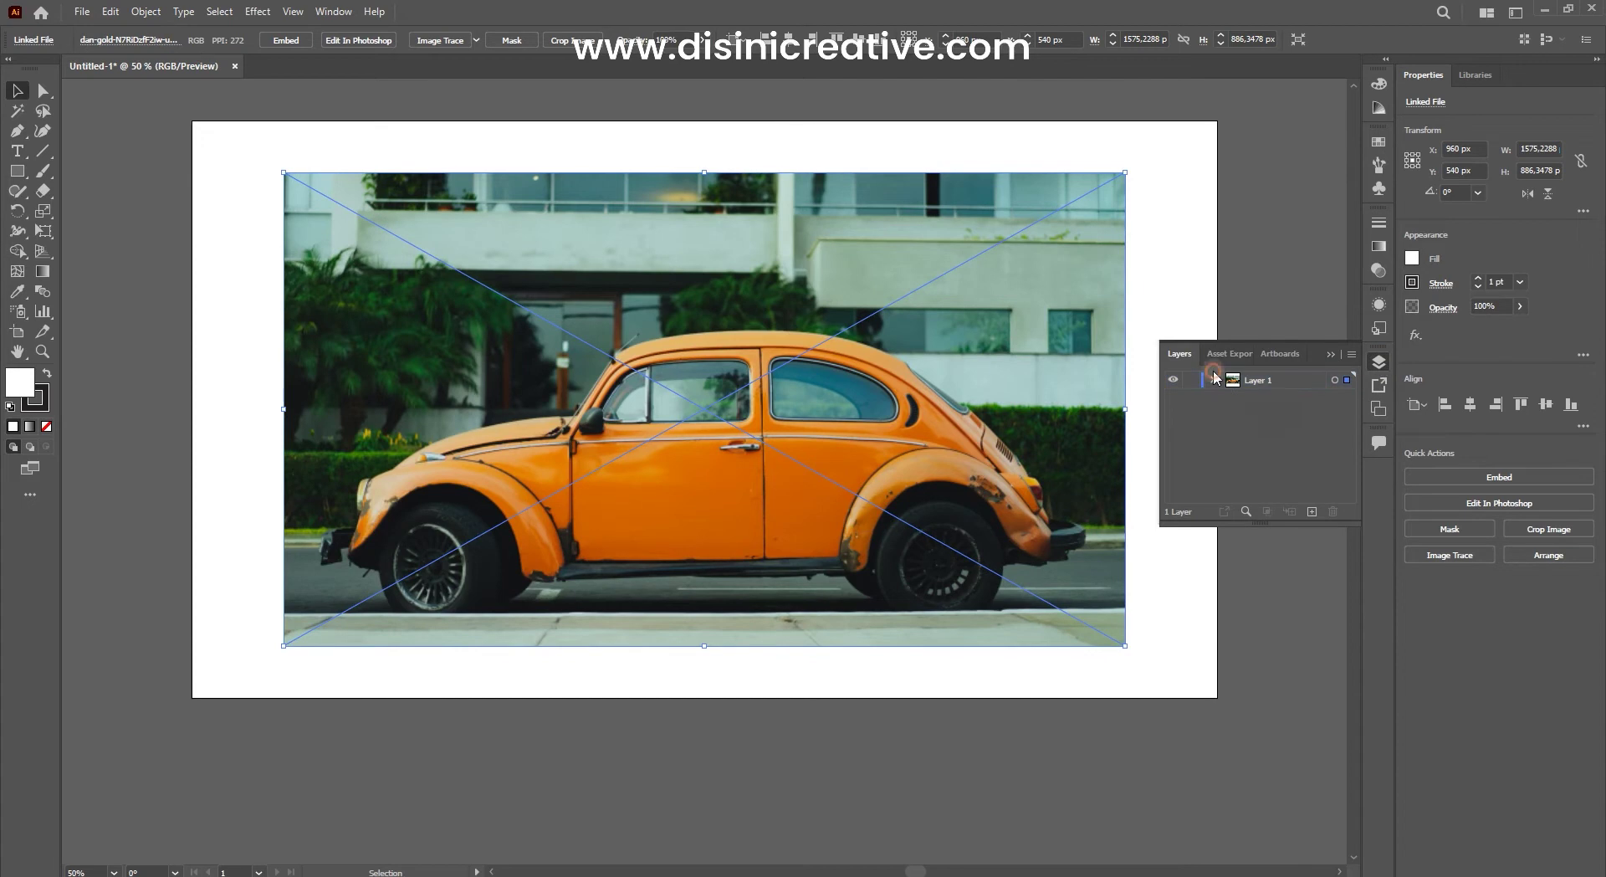
{"action": "left_click", "coordinate": [1196, 396]}
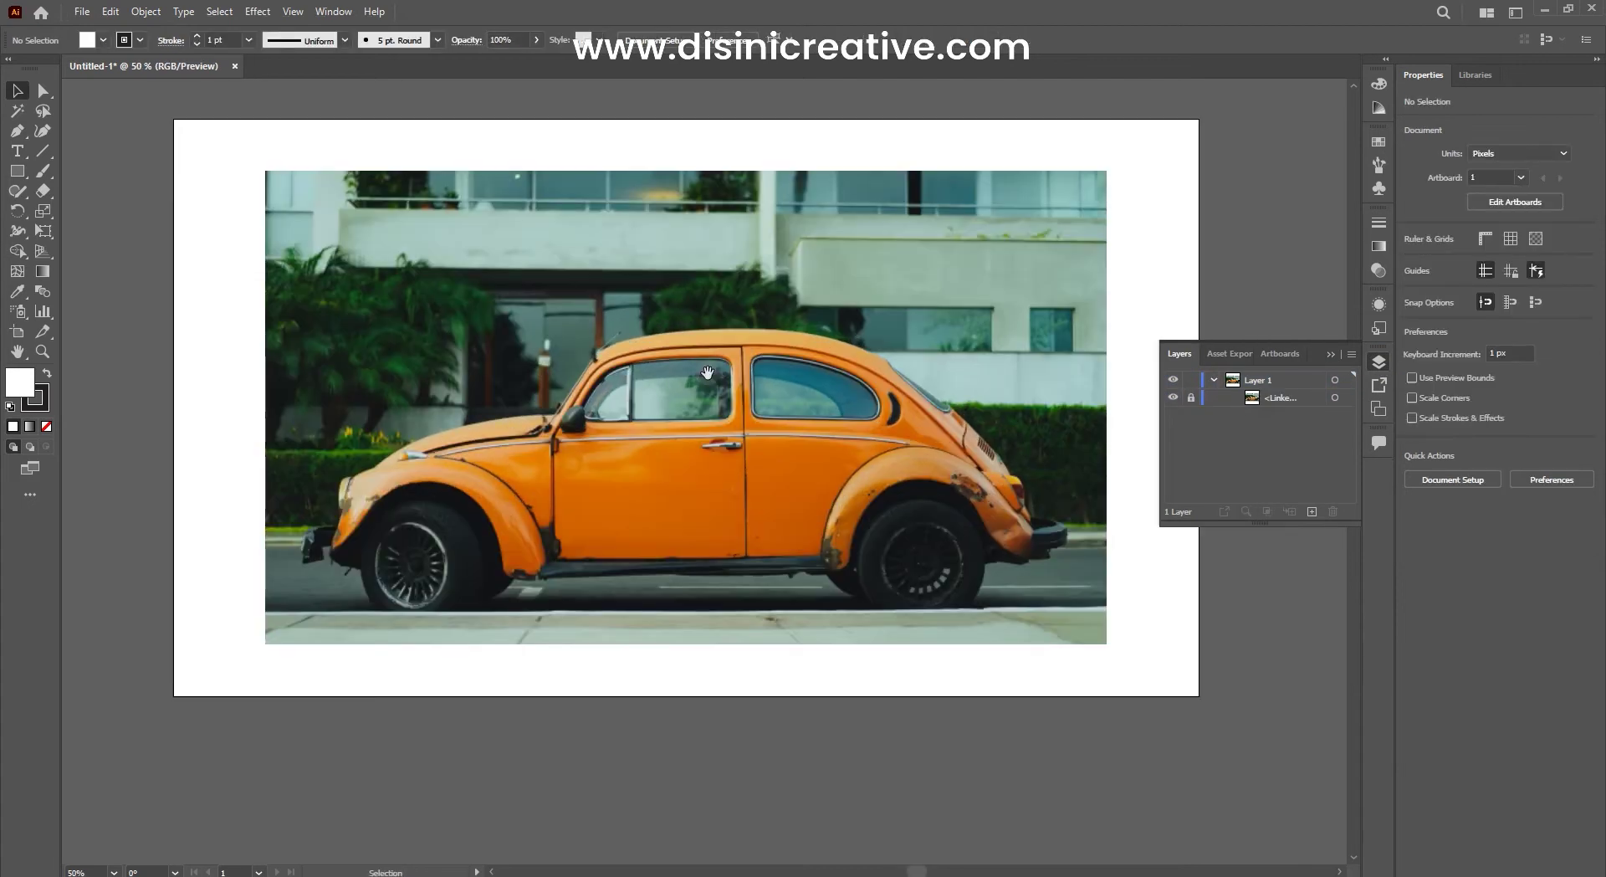
Step: Hide the panels, zoom to 100% and start a Pen path at the rear bumper
{"action": "key", "text": "ctrl+equal"}
{"action": "key", "text": "ctrl+minus"}
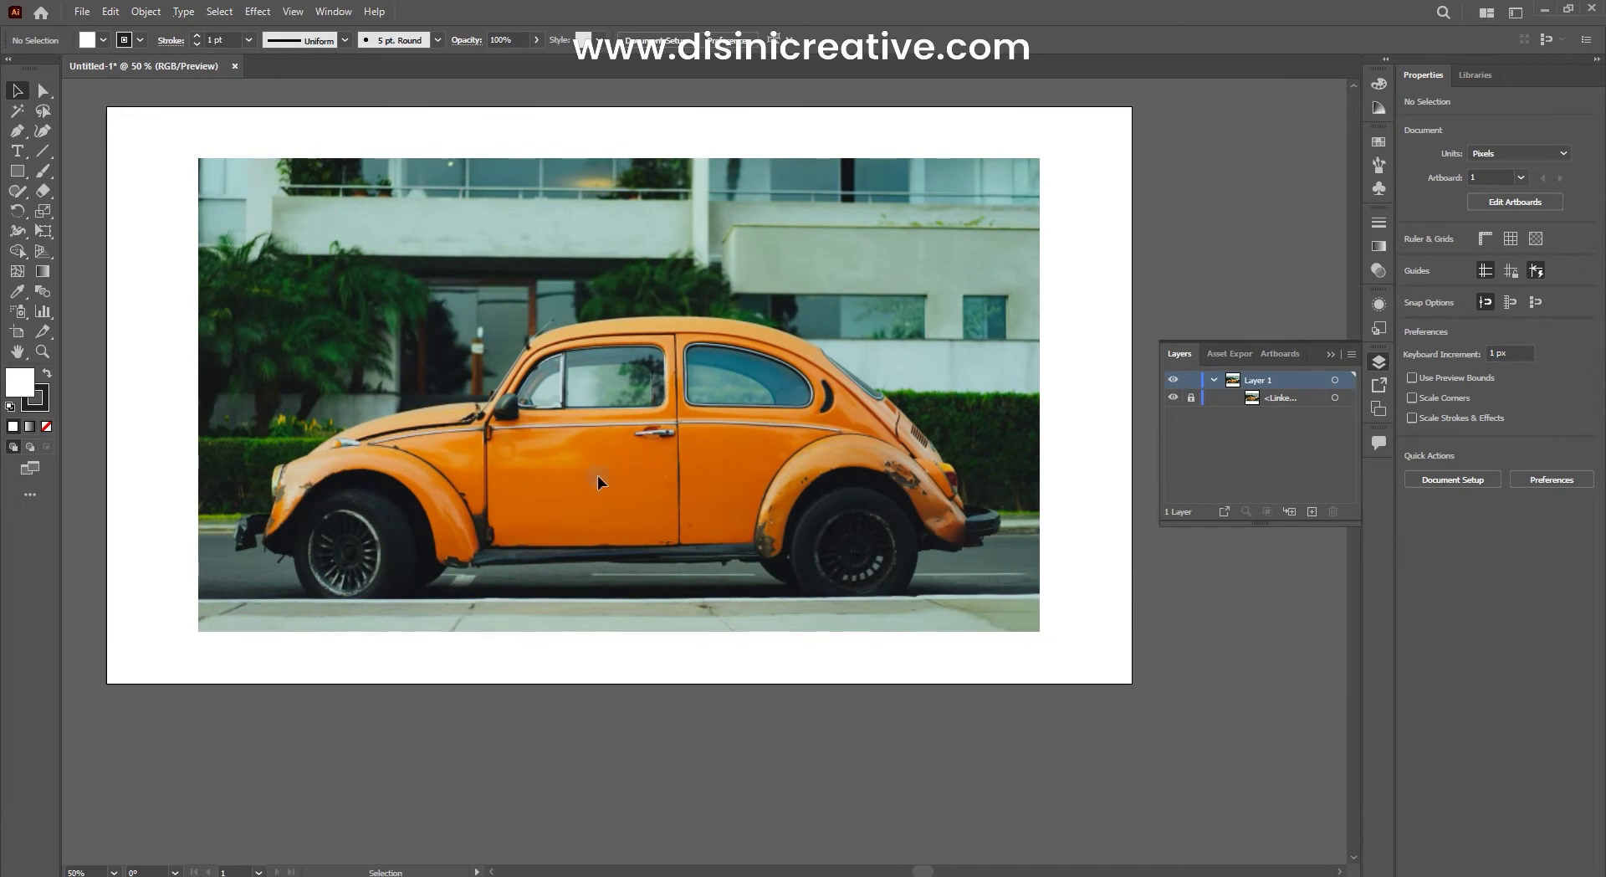
{"action": "key", "text": "ctrl+equal"}
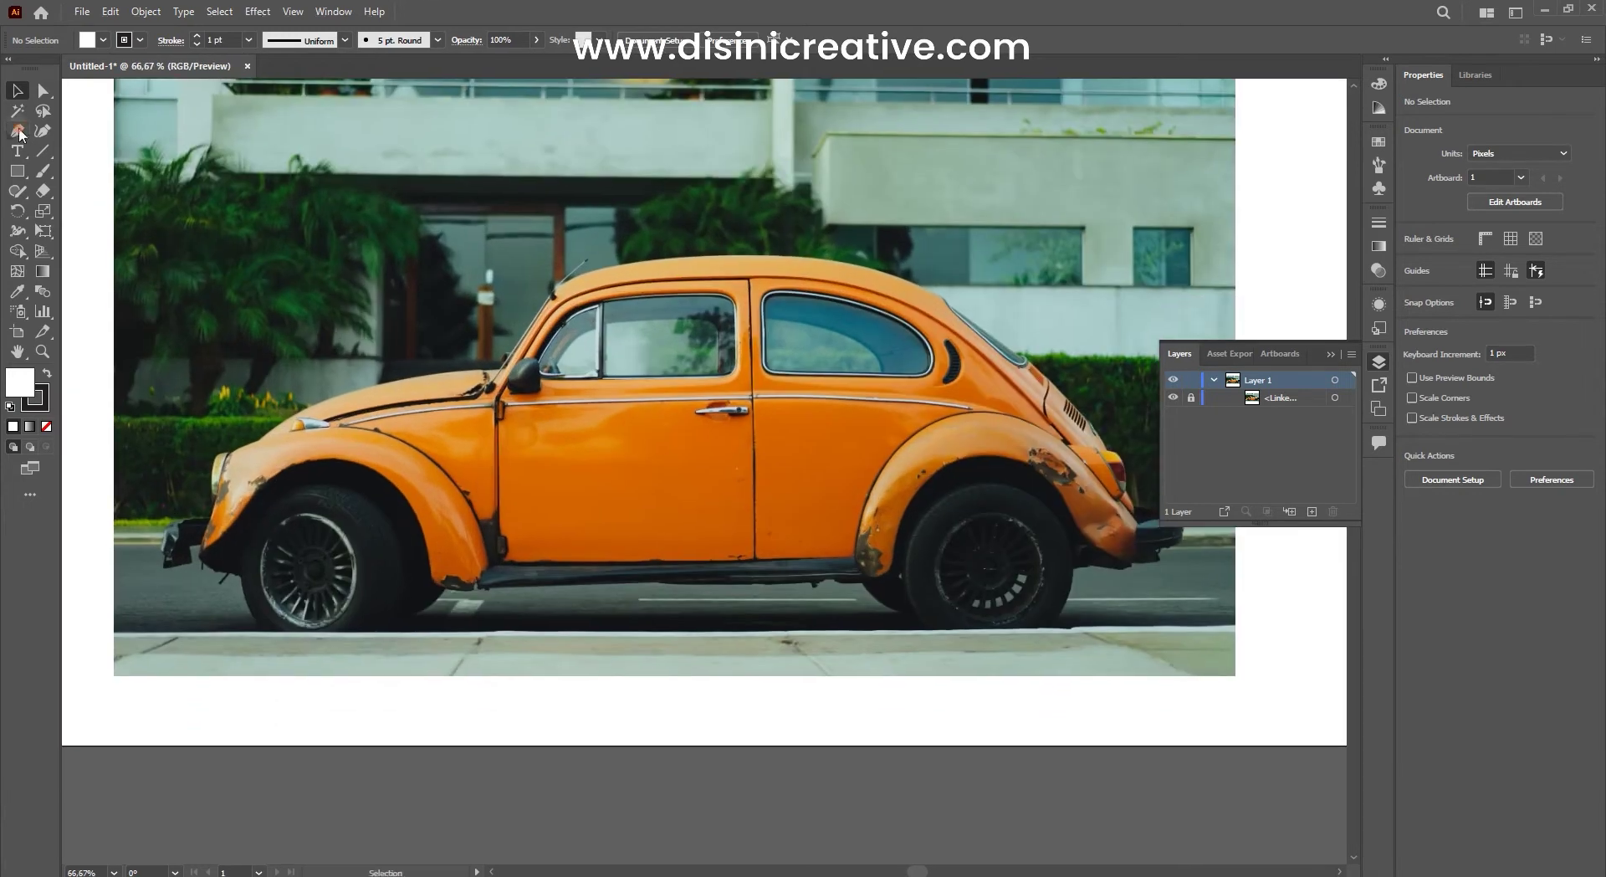
{"action": "key", "text": "ctrl+equal"}
{"action": "key", "text": "ctrl+minus"}
{"action": "key", "text": "Tab"}
{"action": "key", "text": "ctrl+equal"}
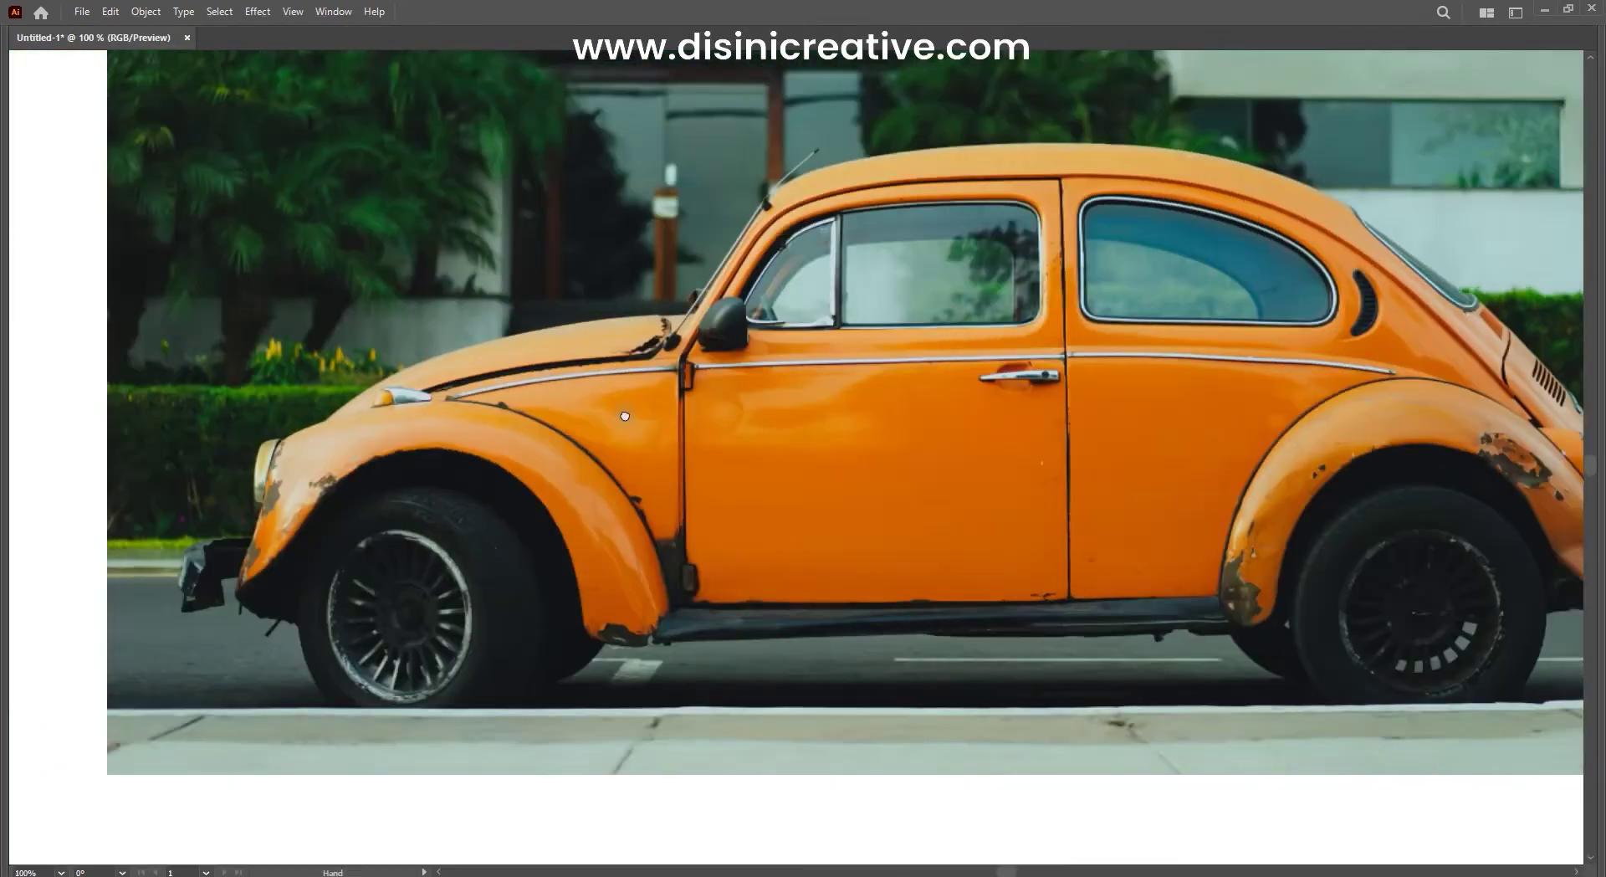
{"action": "key", "text": "ctrl+minus"}
{"action": "key", "text": "ctrl+equal"}
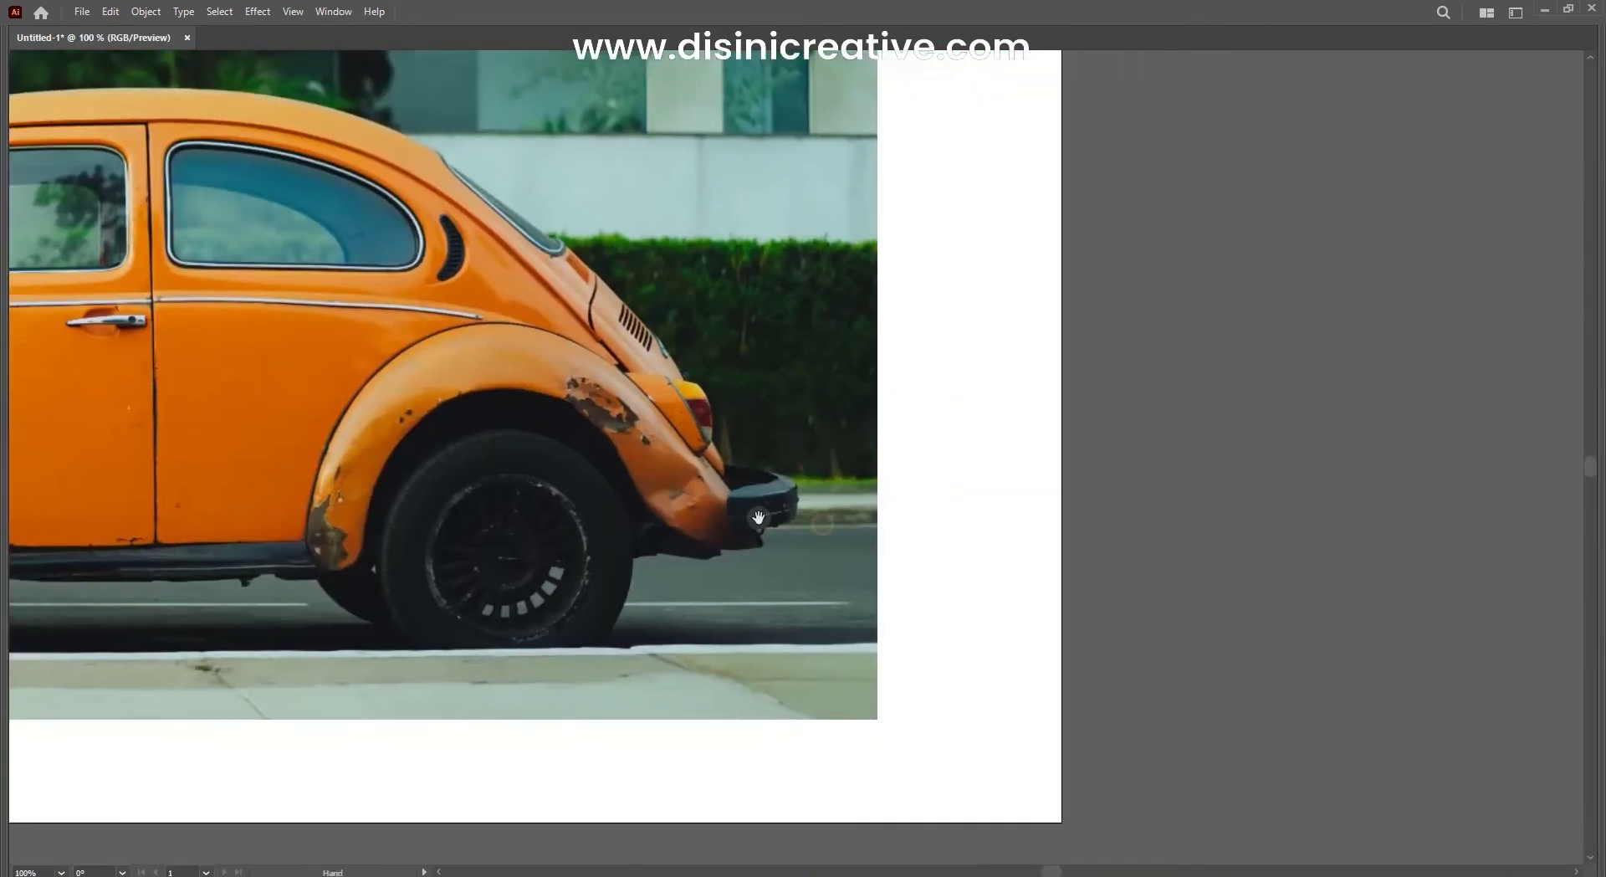
{"action": "key", "text": "ctrl+equal"}
{"action": "key", "text": "p"}
{"action": "left_click", "coordinate": [725, 452]}
{"action": "scroll", "coordinate": [628, 351], "scroll_direction": "up", "scroll_amount": 5}
{"action": "scroll", "coordinate": [530, 252], "scroll_direction": "left", "scroll_amount": 4}
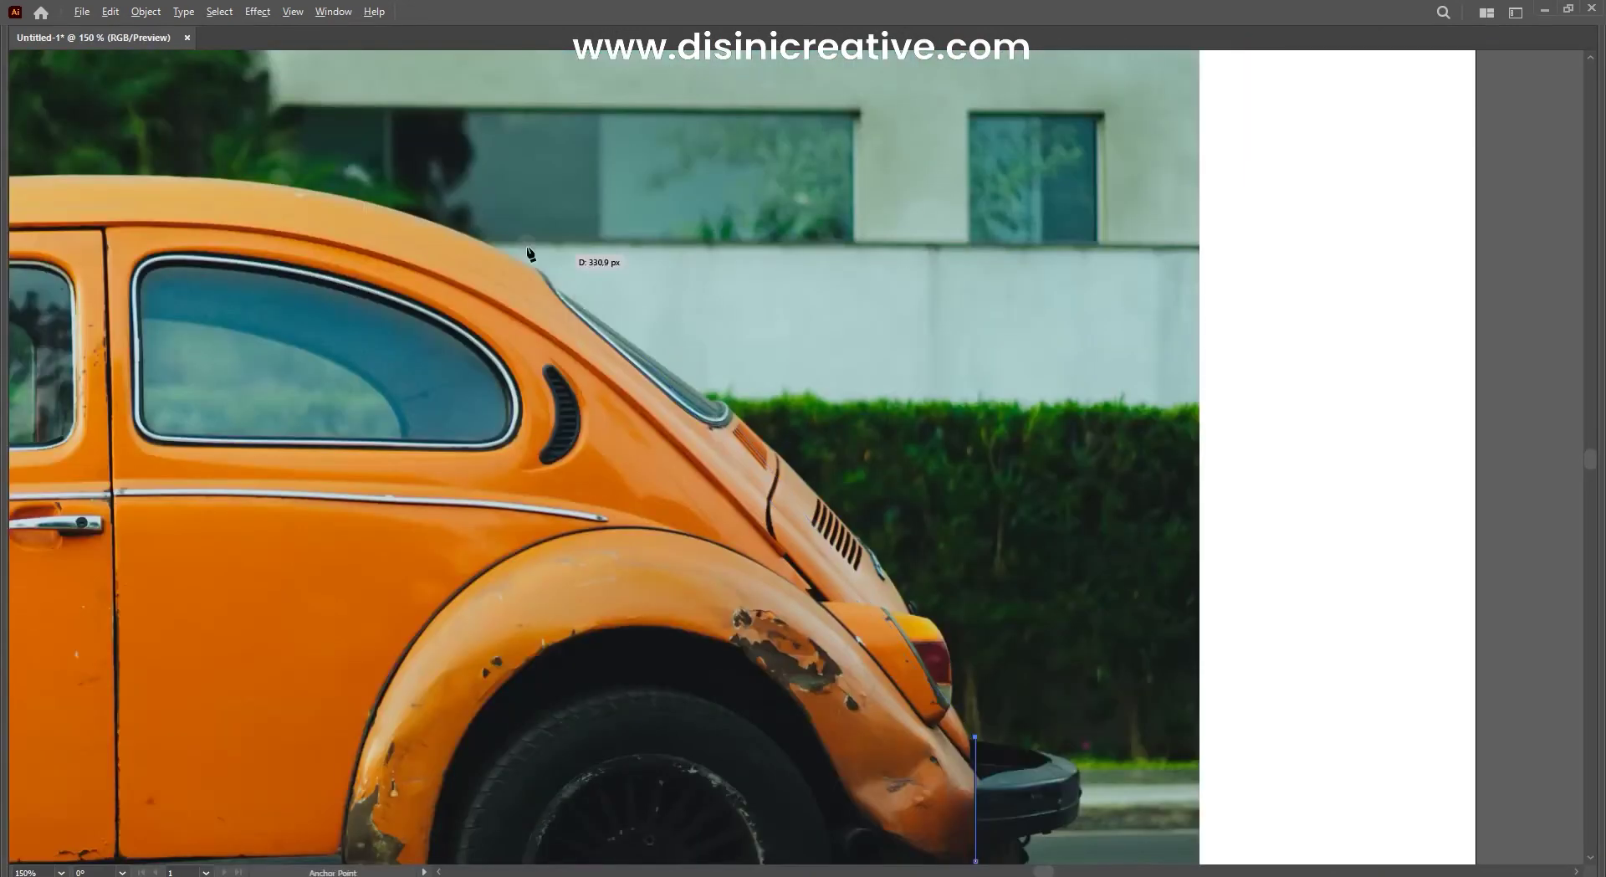
Step: Trace the rear roofline, roof front, windshield base and door bottom to complete the white cabin shape
{"action": "key", "text": "ctrl+minus"}
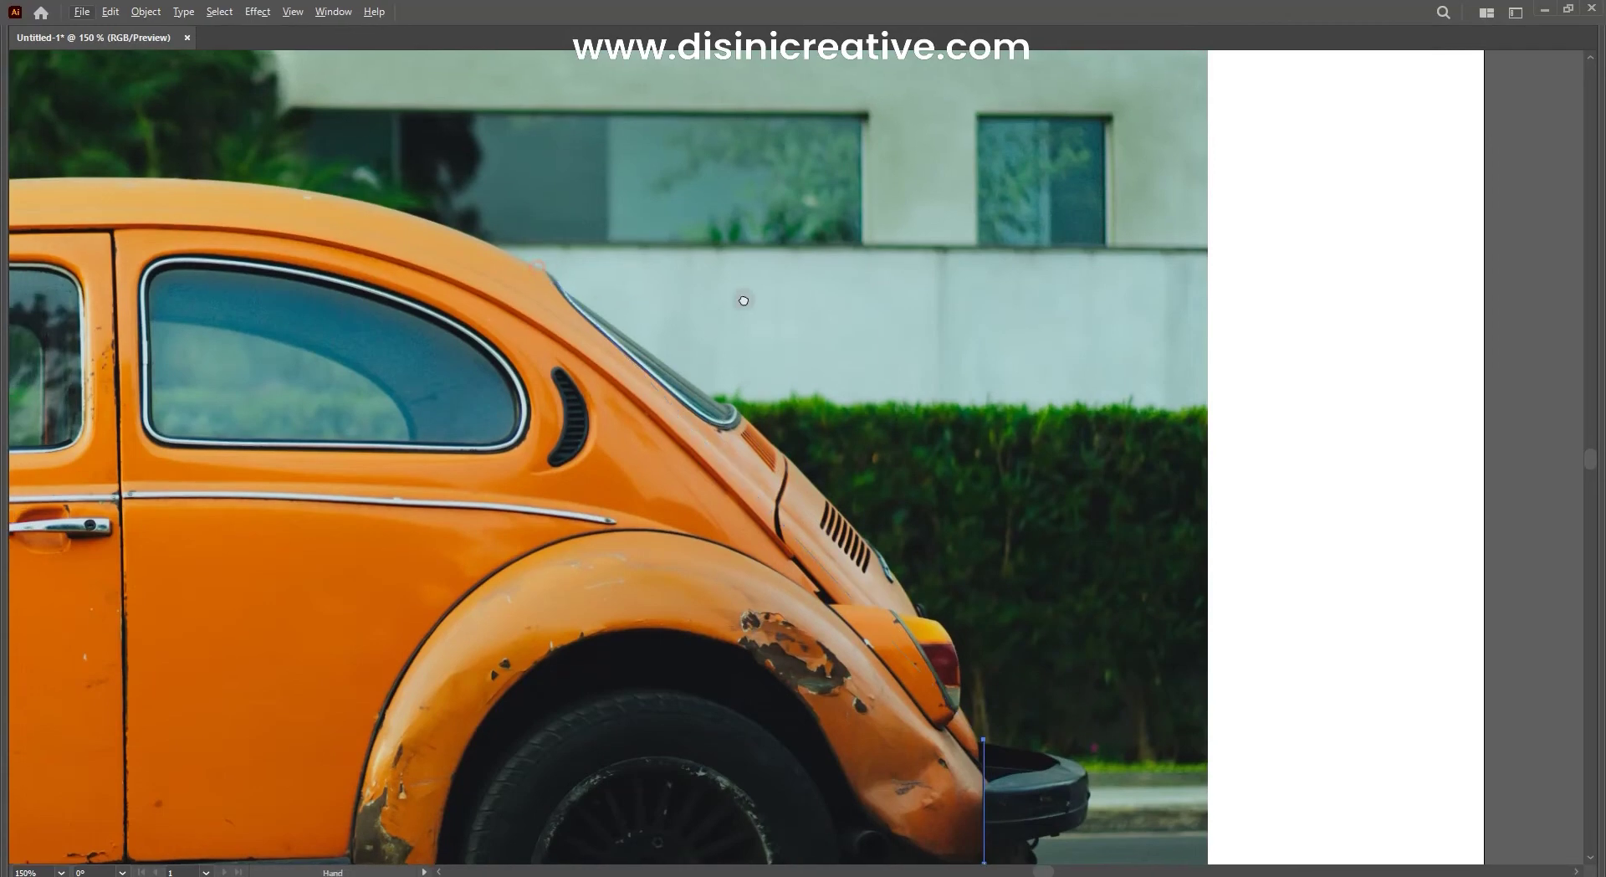
{"action": "scroll", "coordinate": [429, 222], "scroll_direction": "left", "scroll_amount": 4}
{"action": "scroll", "coordinate": [249, 223], "scroll_direction": "left", "scroll_amount": 4}
{"action": "mouse_move", "coordinate": [249, 223]}
{"action": "left_mouse_down"}
{"action": "mouse_move", "coordinate": [151, 187]}
{"action": "mouse_move", "coordinate": [198, 209]}
{"action": "left_mouse_up"}
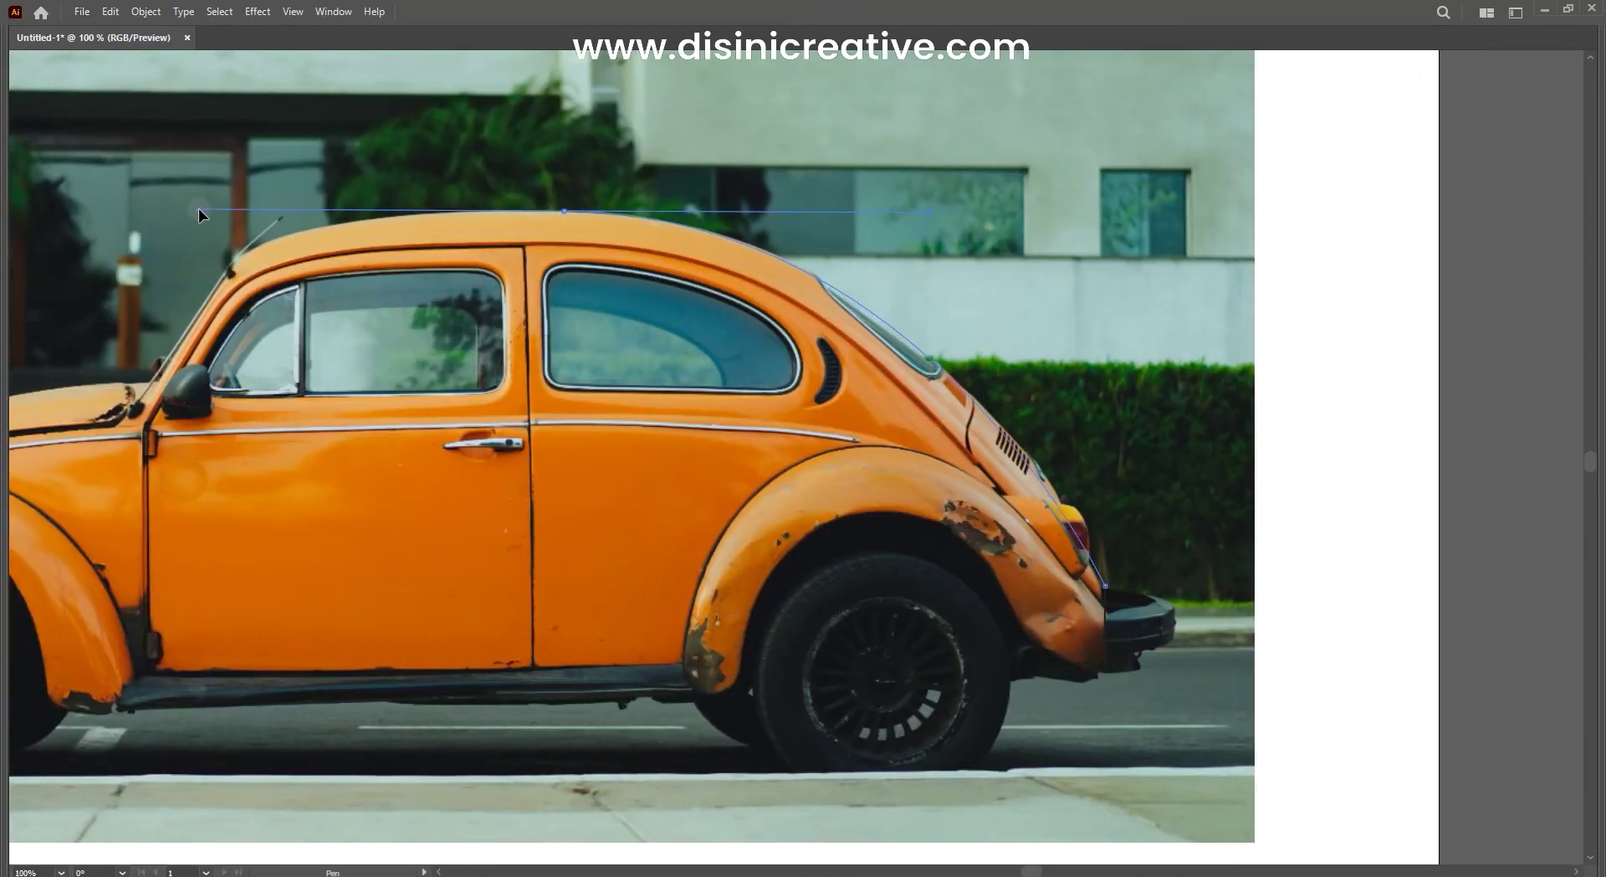
{"action": "scroll", "coordinate": [199, 209], "scroll_direction": "left", "scroll_amount": 9}
{"action": "left_click", "coordinate": [912, 211]}
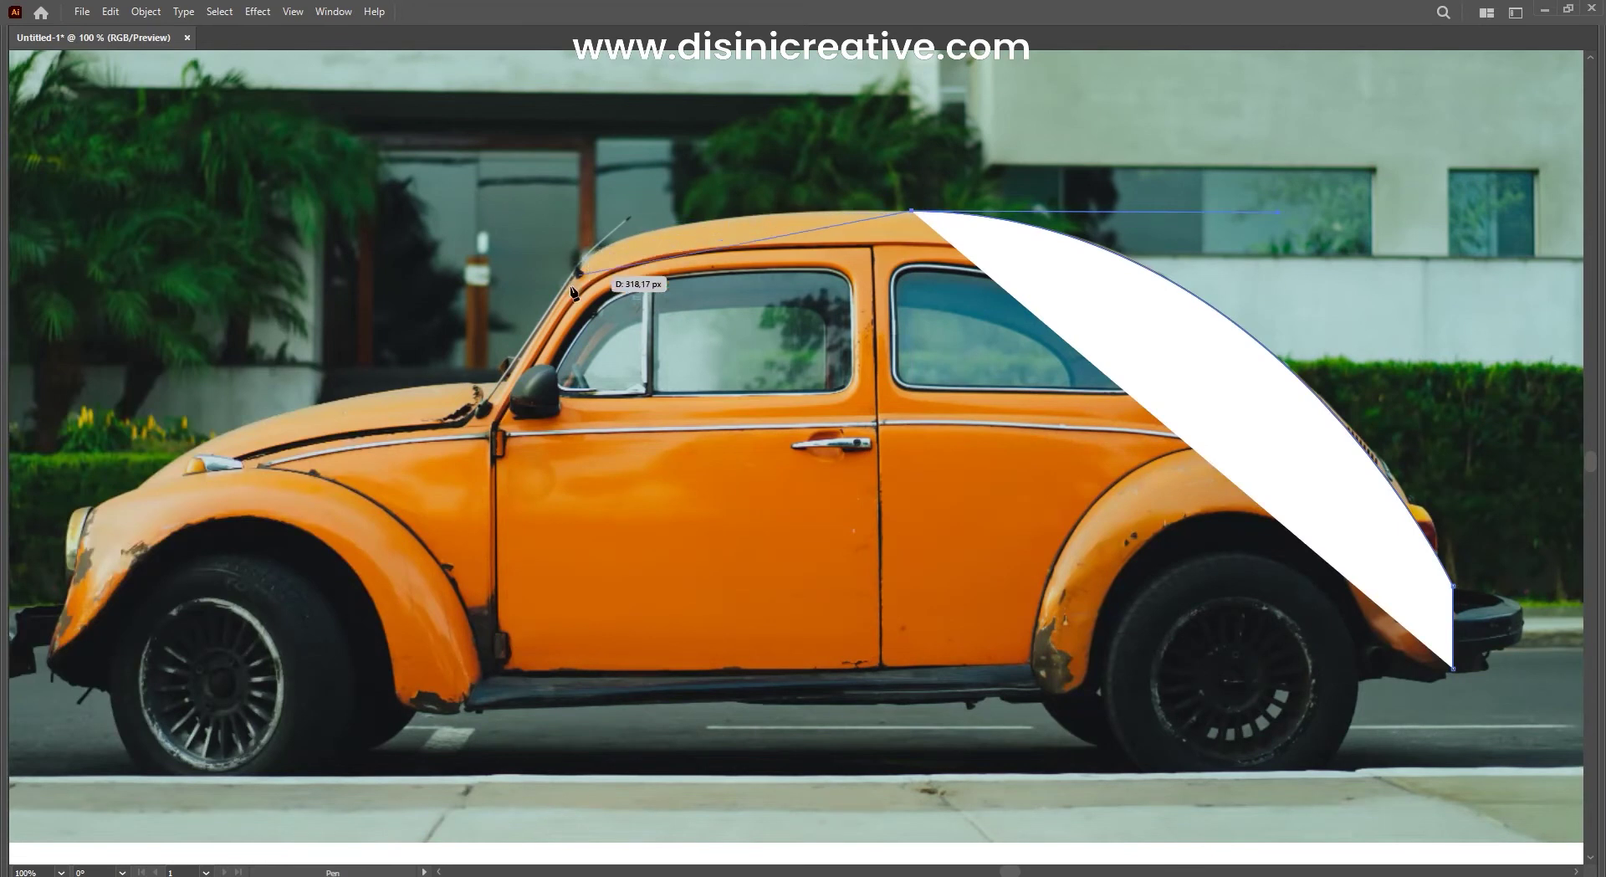
{"action": "left_click", "coordinate": [590, 254]}
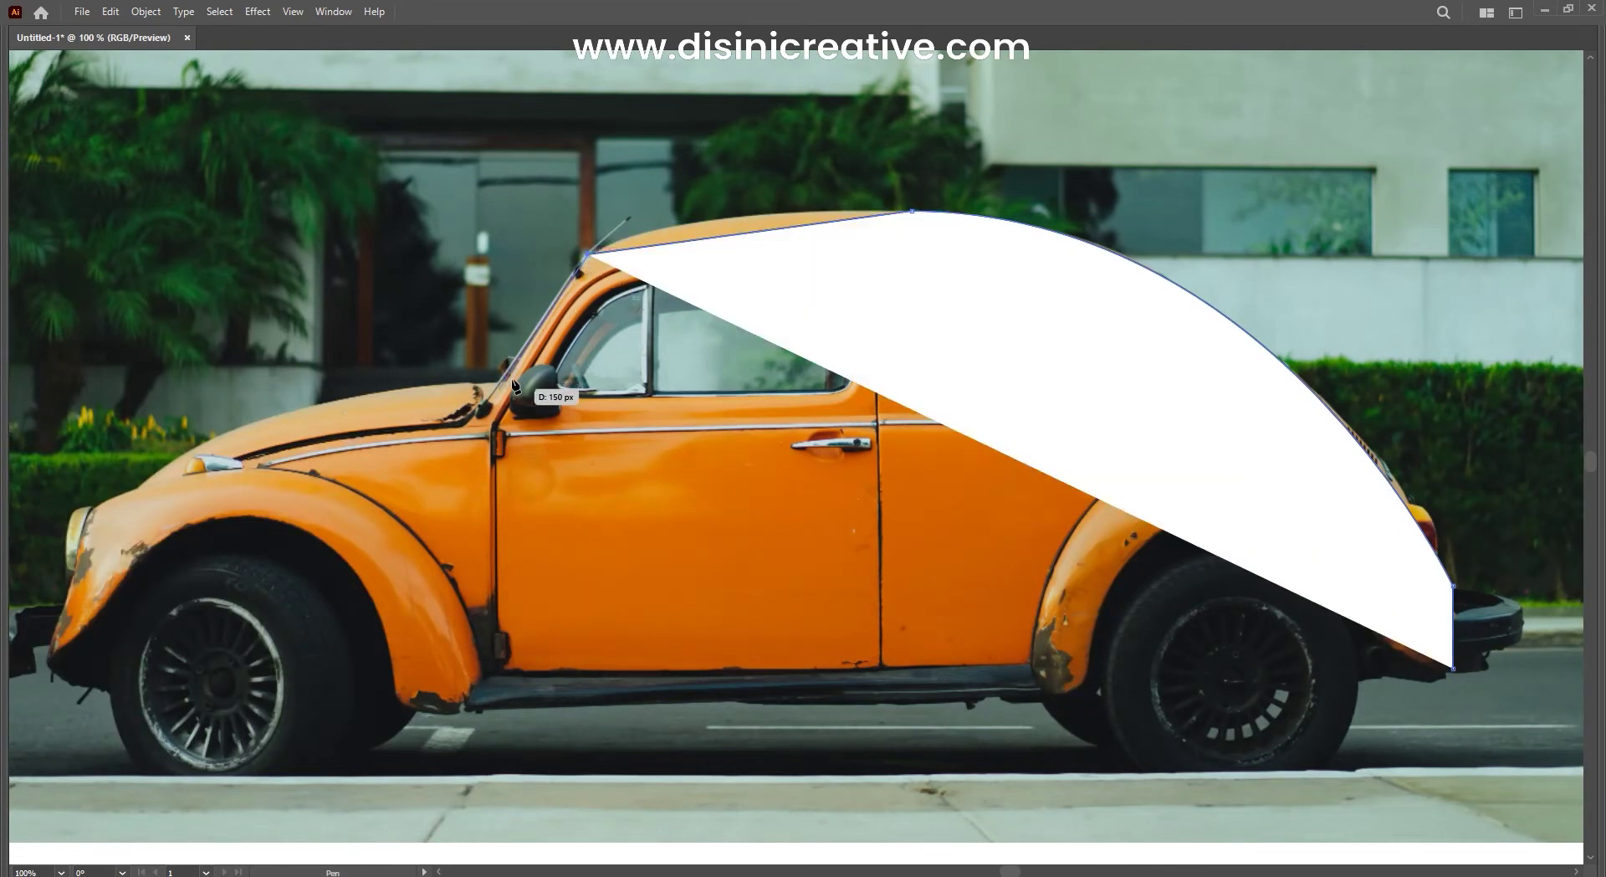
{"action": "left_click", "coordinate": [512, 382]}
{"action": "scroll", "coordinate": [381, 433], "scroll_direction": "left", "scroll_amount": 5}
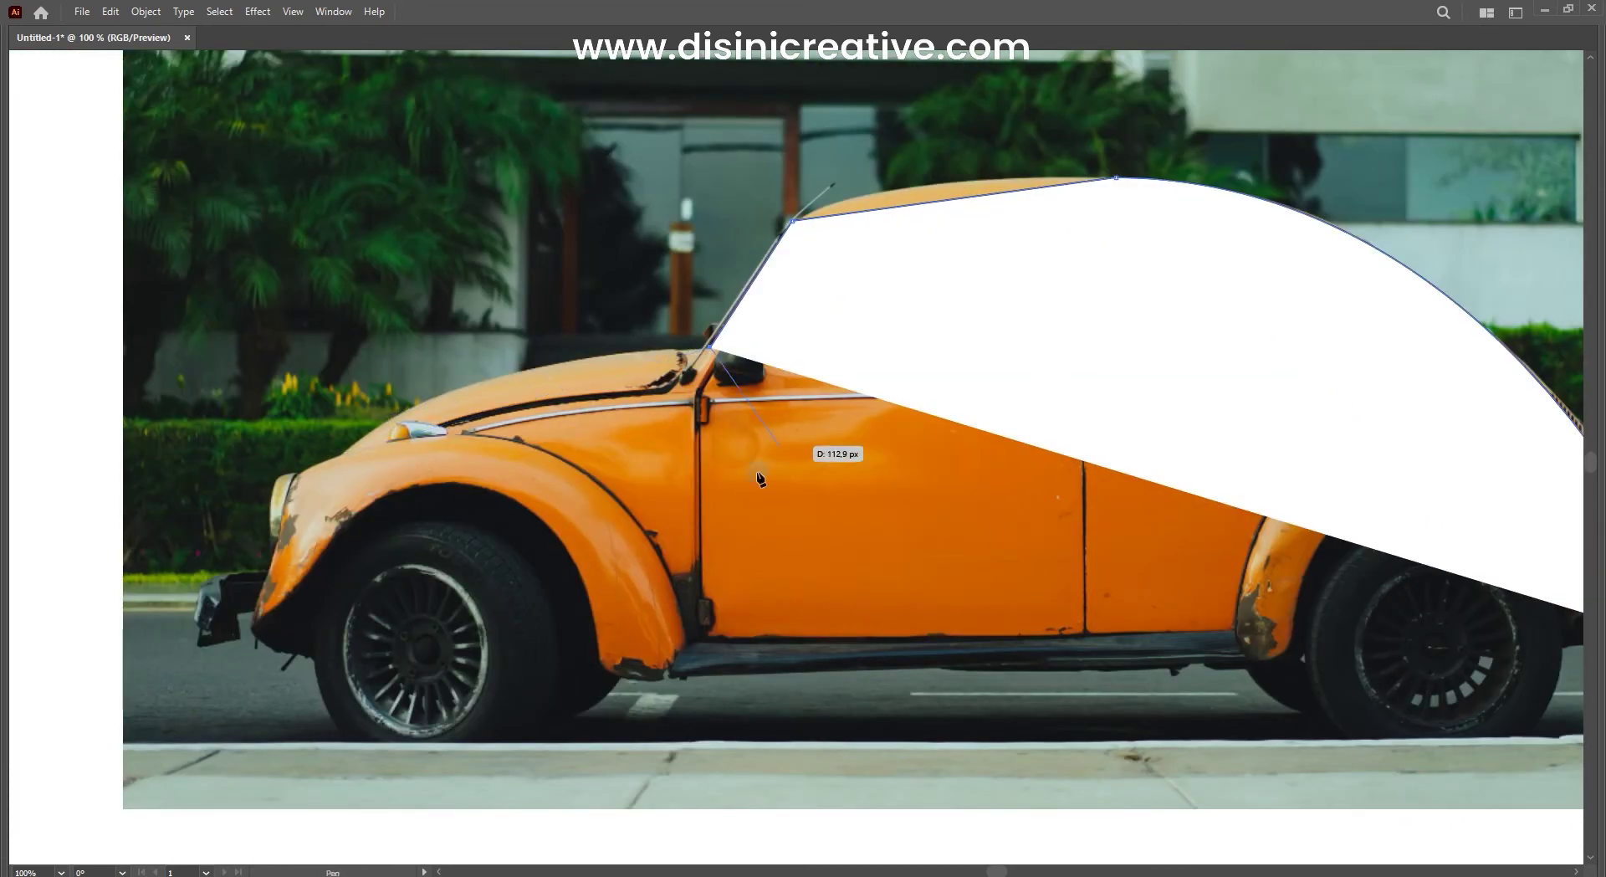
{"action": "left_click", "coordinate": [710, 636]}
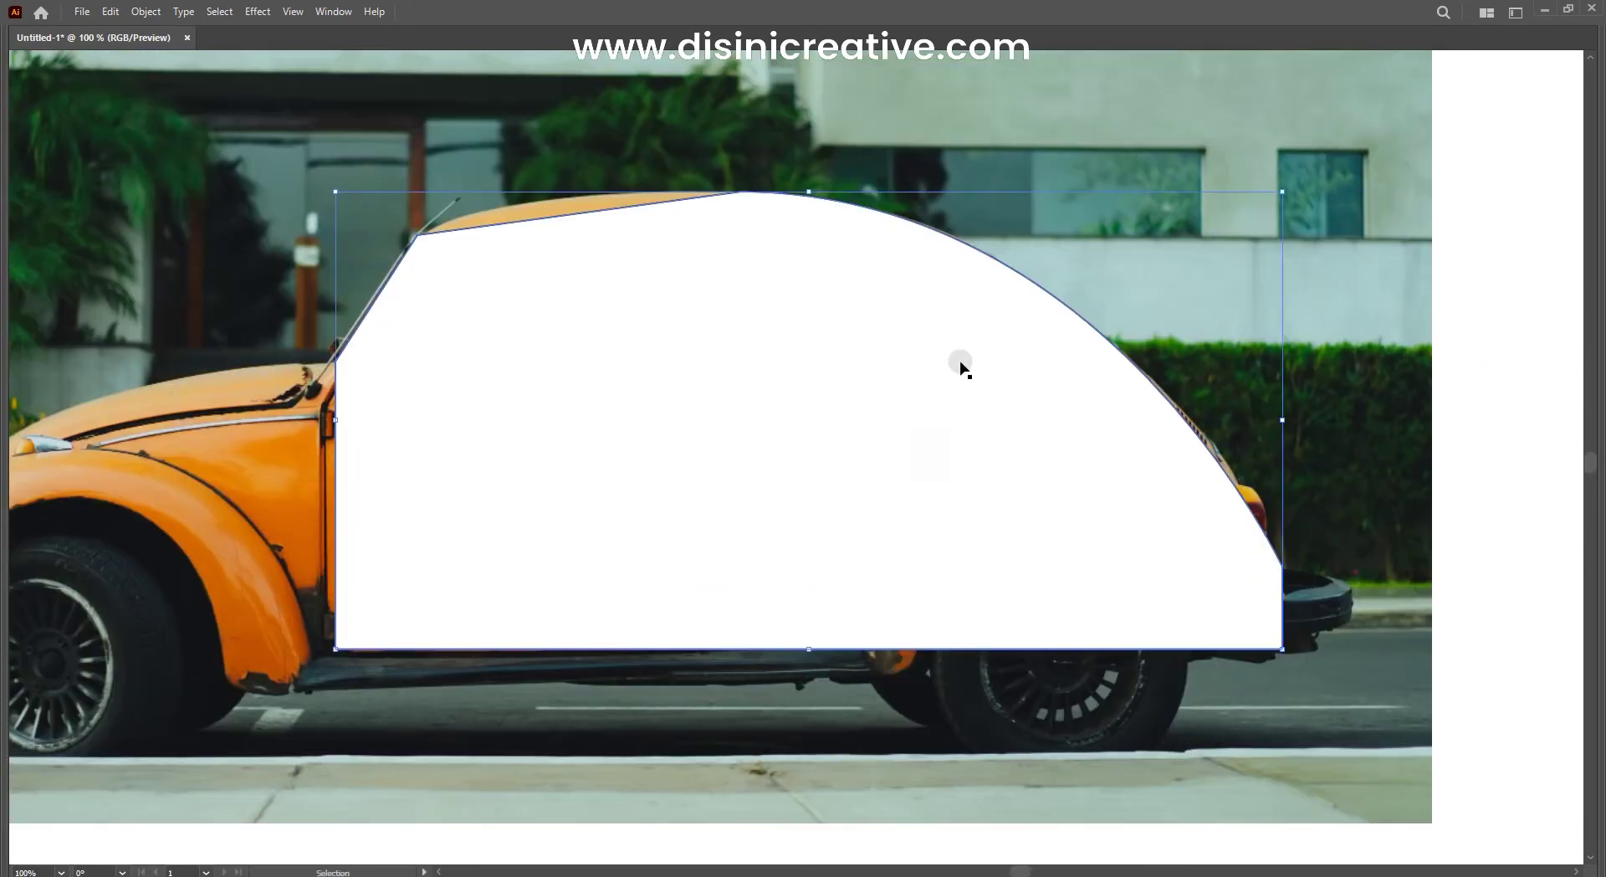
{"action": "key", "text": "Tab"}
Step: Set the cabin shape's stroke to None and curve its top-left edge with an added anchor
{"action": "left_click", "coordinate": [18, 383]}
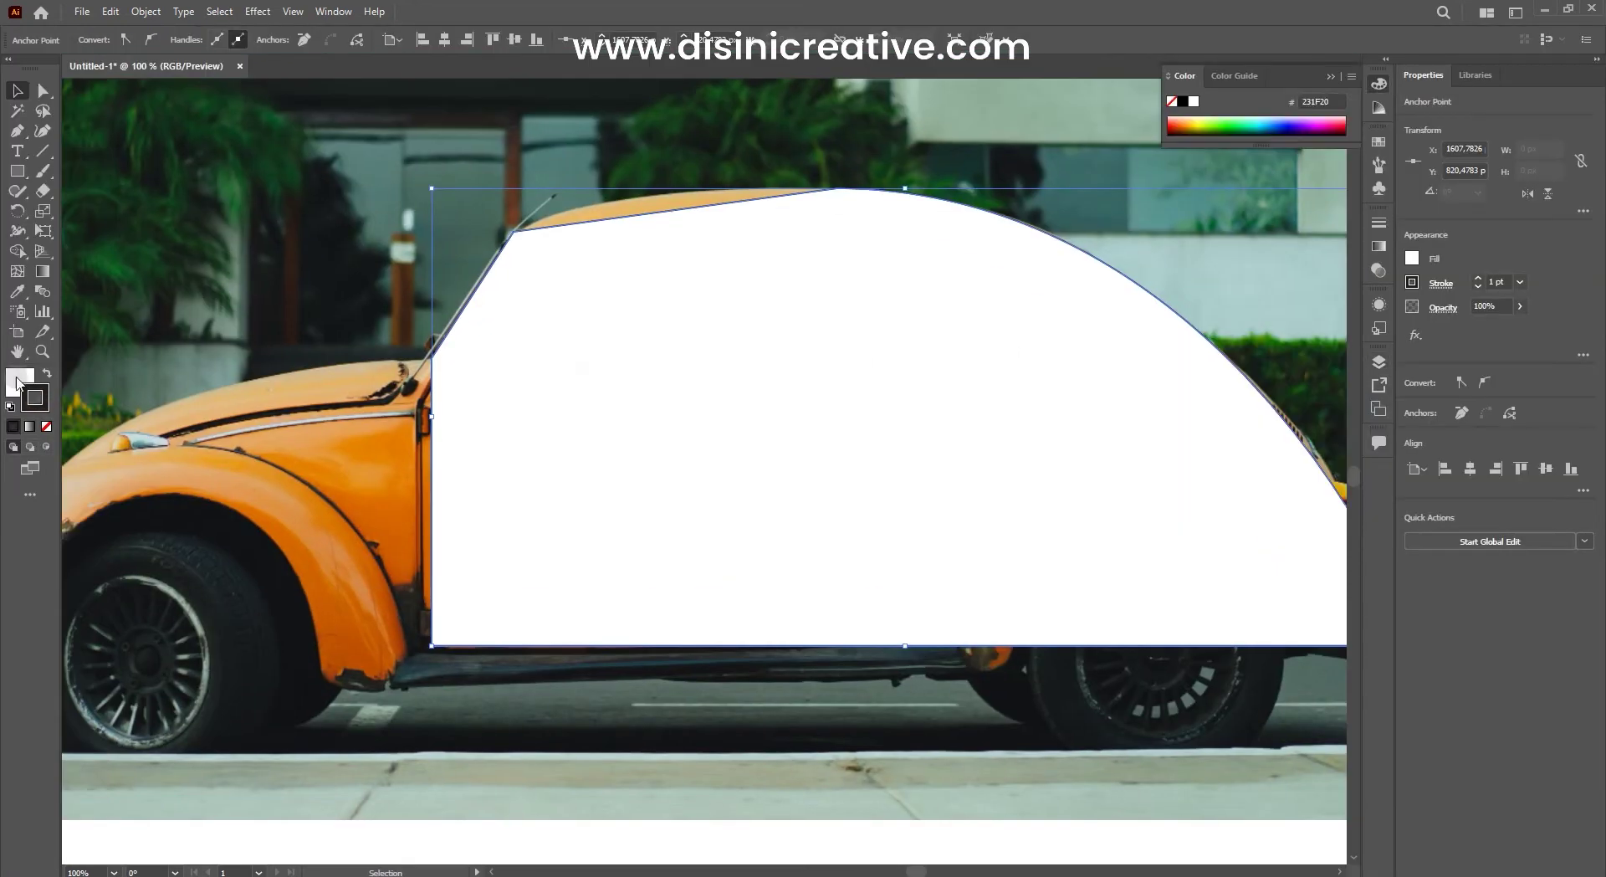
{"action": "left_click", "coordinate": [48, 433]}
{"action": "key", "text": "ctrl+0"}
{"action": "scroll", "coordinate": [681, 316], "scroll_direction": "up", "scroll_amount": 3}
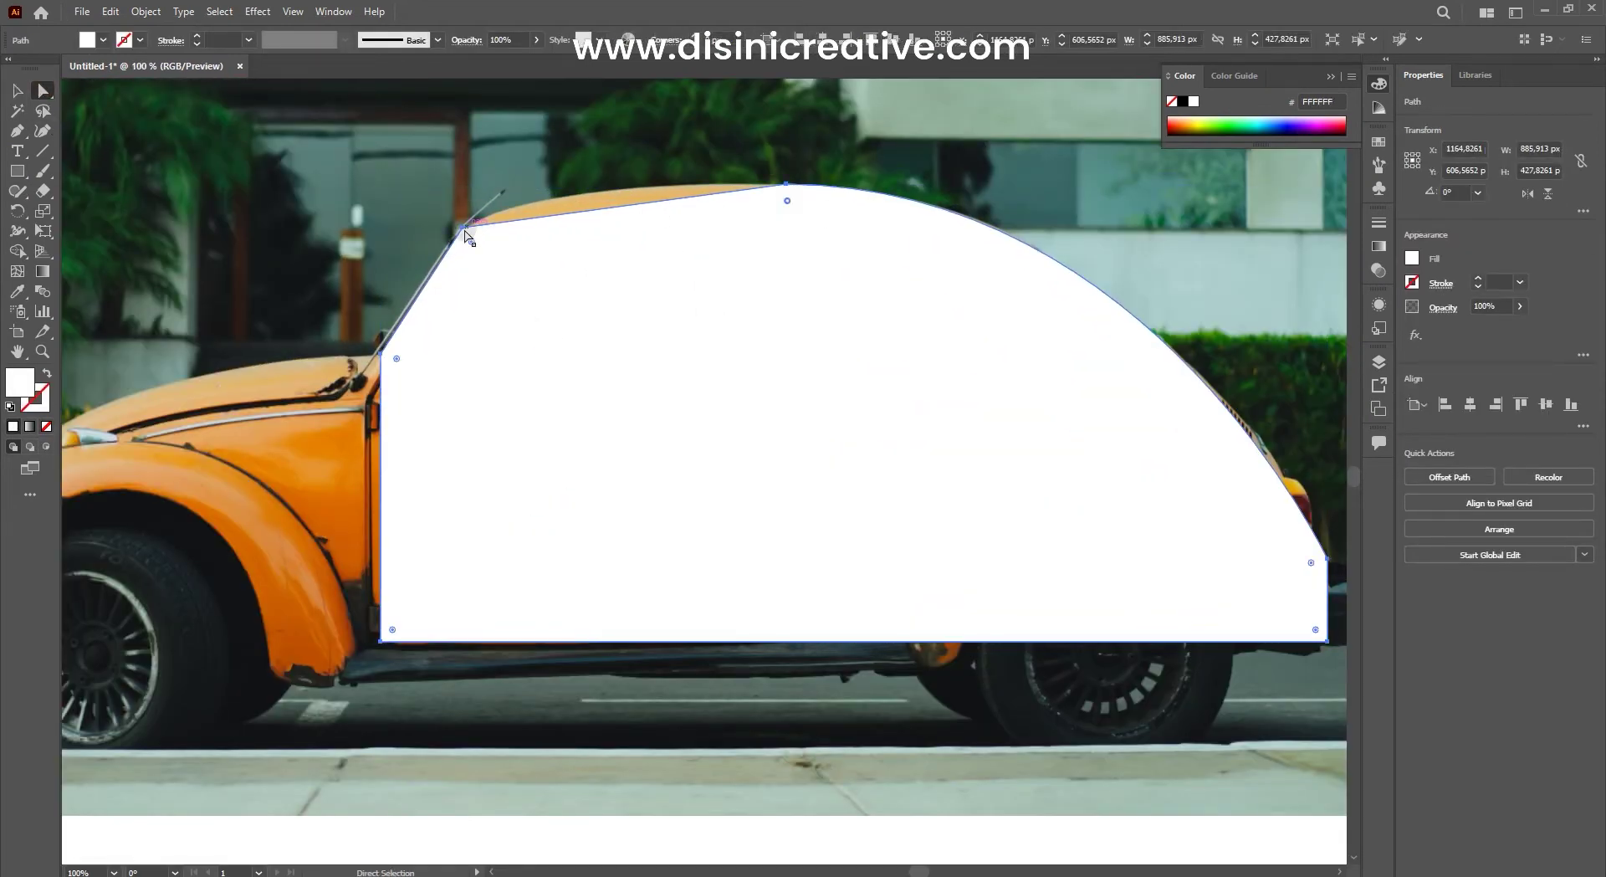
{"action": "left_click", "coordinate": [463, 227]}
{"action": "key", "text": "p"}
{"action": "left_click_drag", "start_coordinate": [625, 206], "coordinate": [615, 194]}
{"action": "left_click", "coordinate": [530, 208]}
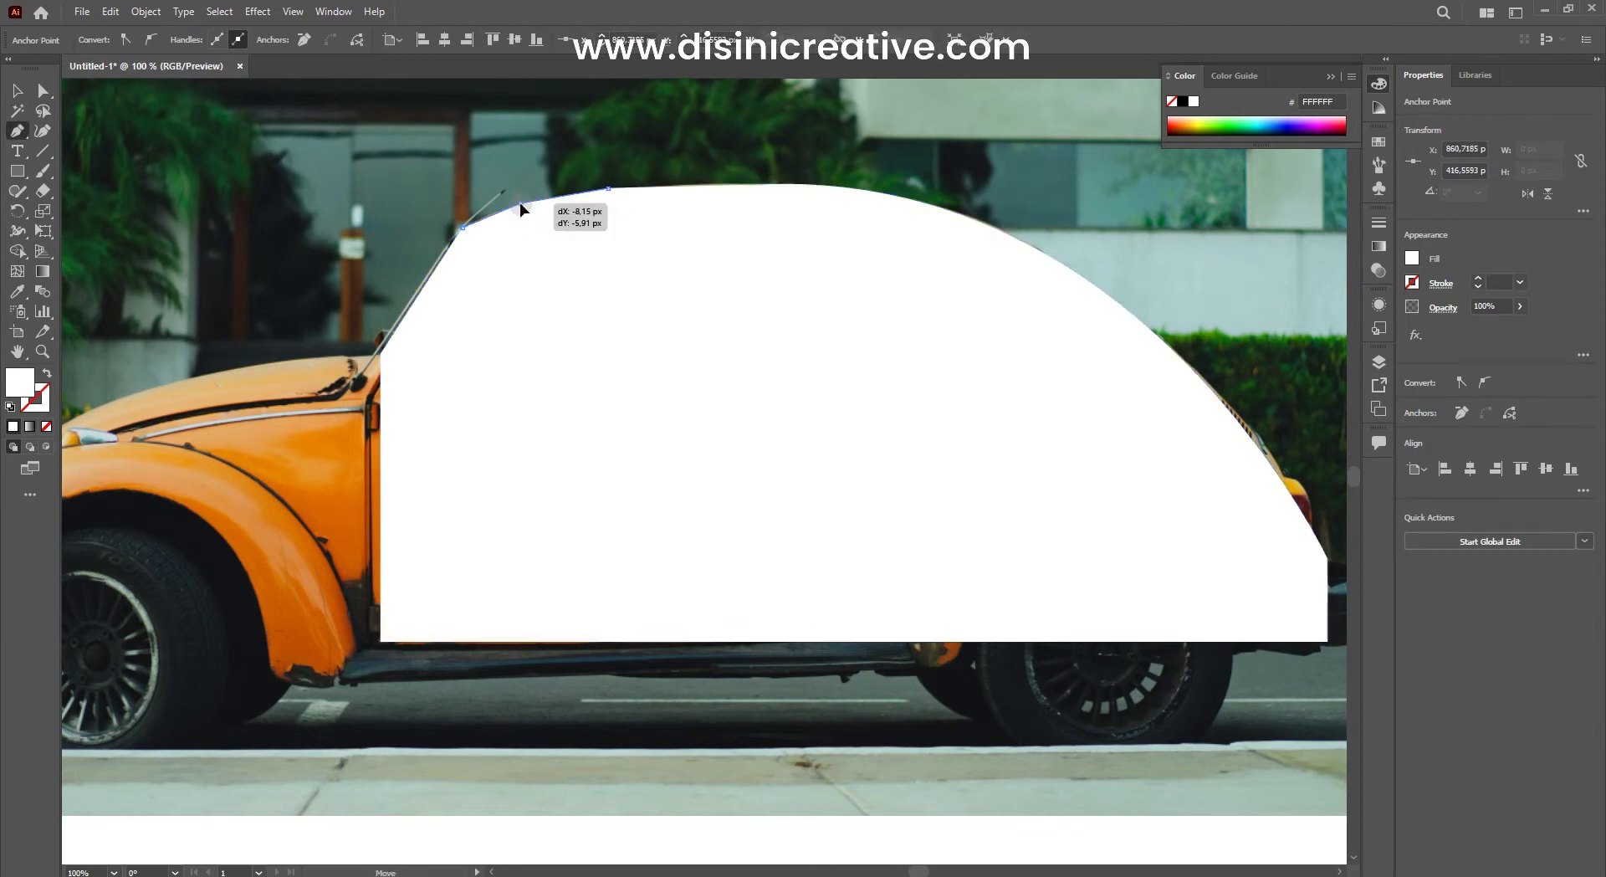
{"action": "key", "text": "a"}
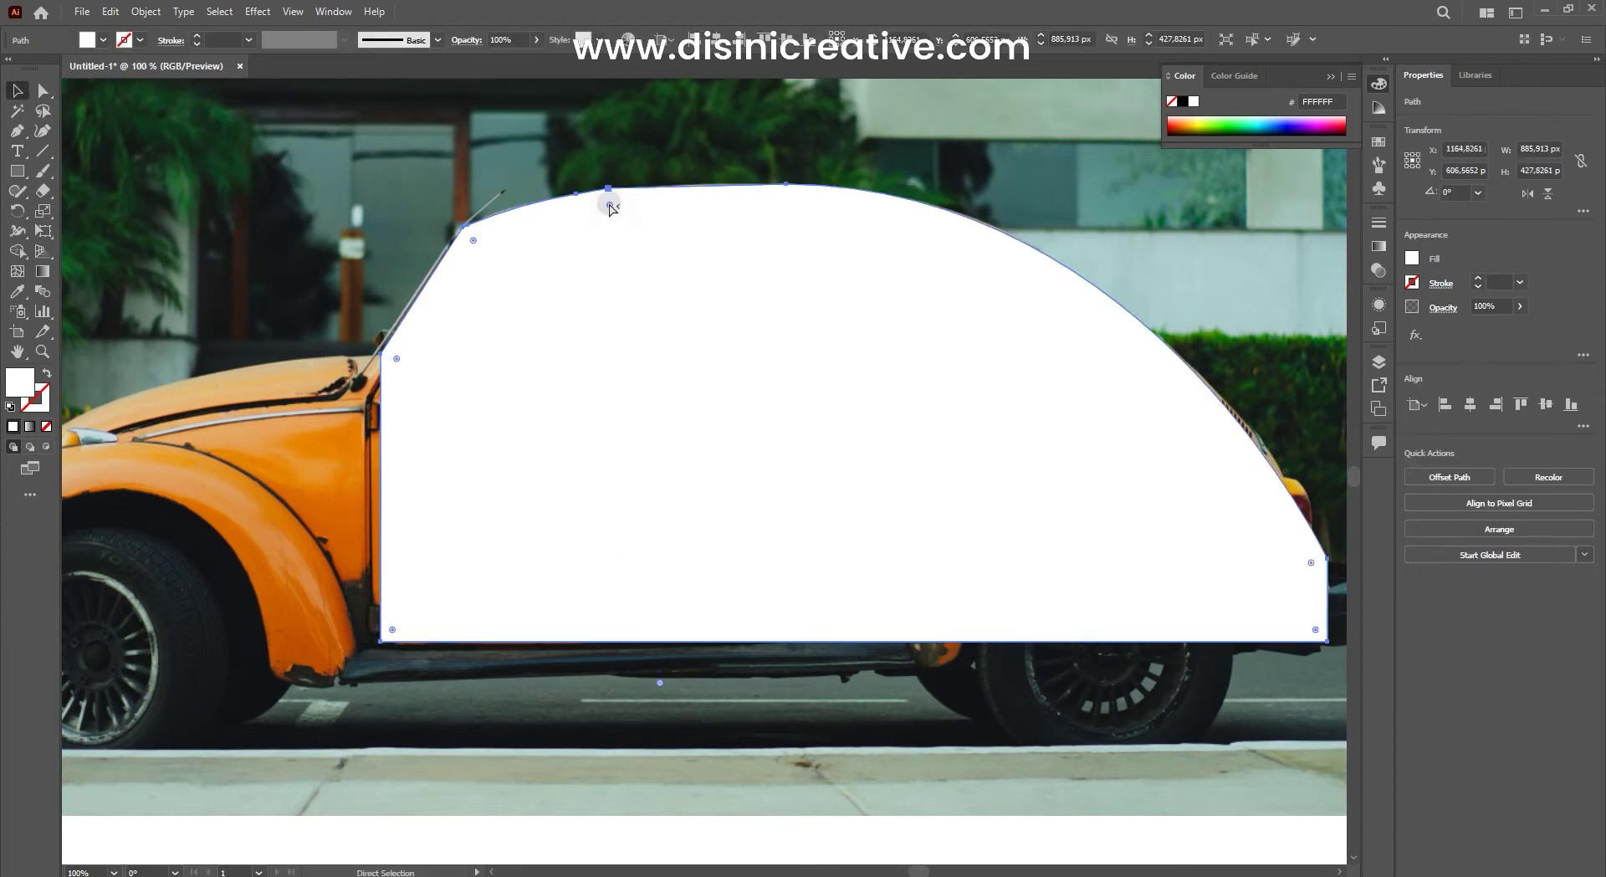
{"action": "key", "text": "v"}
Step: Deselect and begin a new Pen path along the Beetle's front hood
{"action": "scroll", "coordinate": [886, 312], "scroll_direction": "down", "scroll_amount": 3}
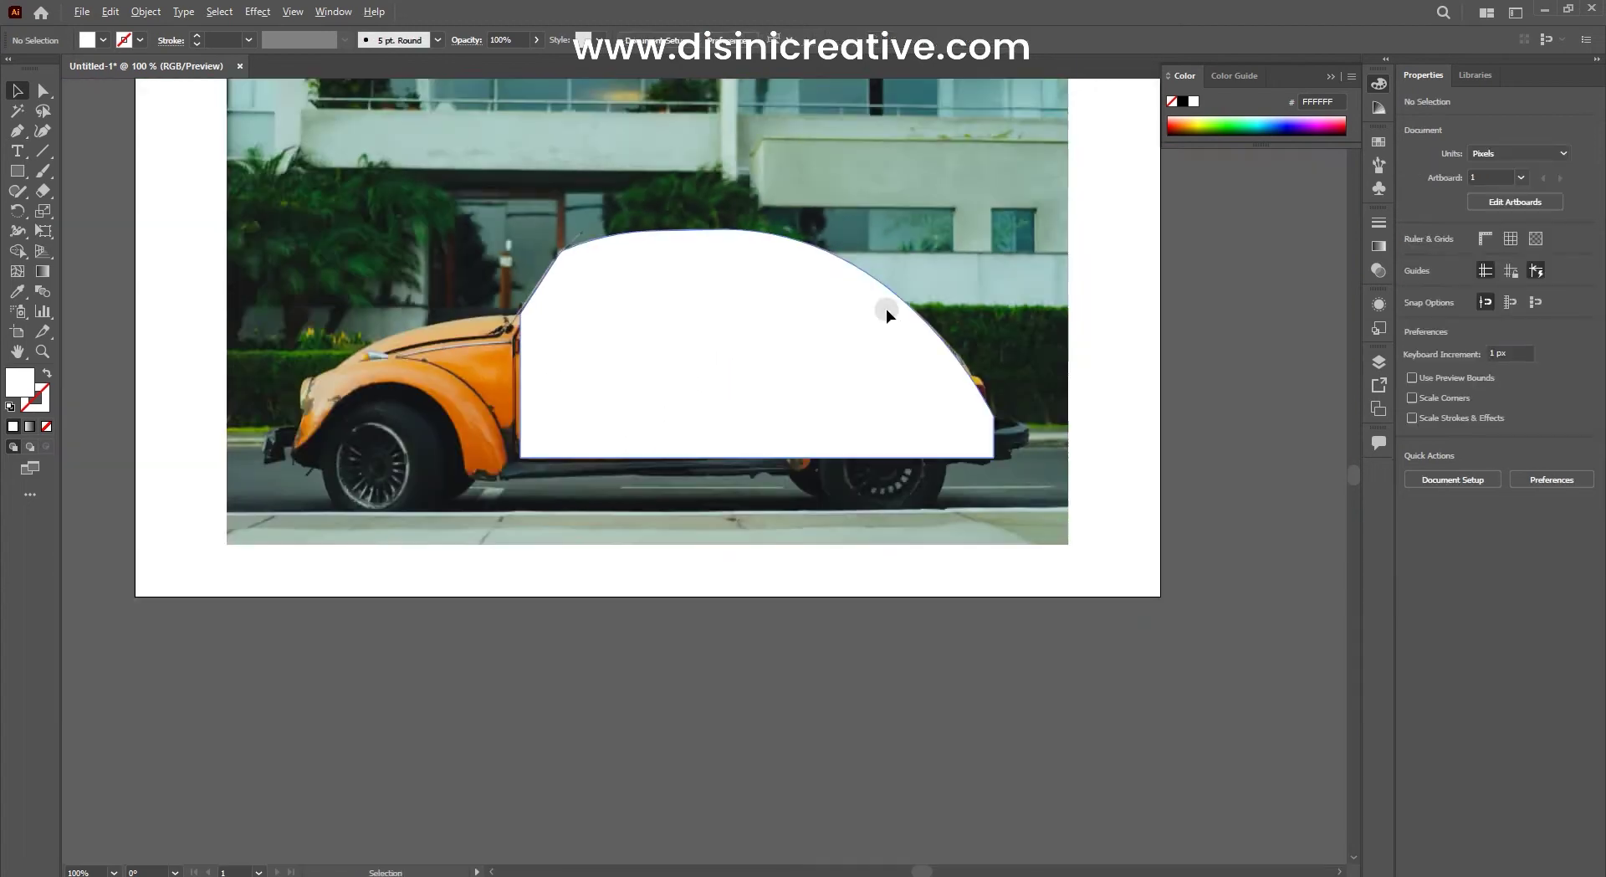
{"action": "scroll", "coordinate": [610, 233], "scroll_direction": "up", "scroll_amount": 2}
{"action": "scroll", "coordinate": [658, 231], "scroll_direction": "up", "scroll_amount": 3}
{"action": "scroll", "coordinate": [658, 232], "scroll_direction": "down", "scroll_amount": 3}
{"action": "scroll", "coordinate": [978, 244], "scroll_direction": "up", "scroll_amount": 3}
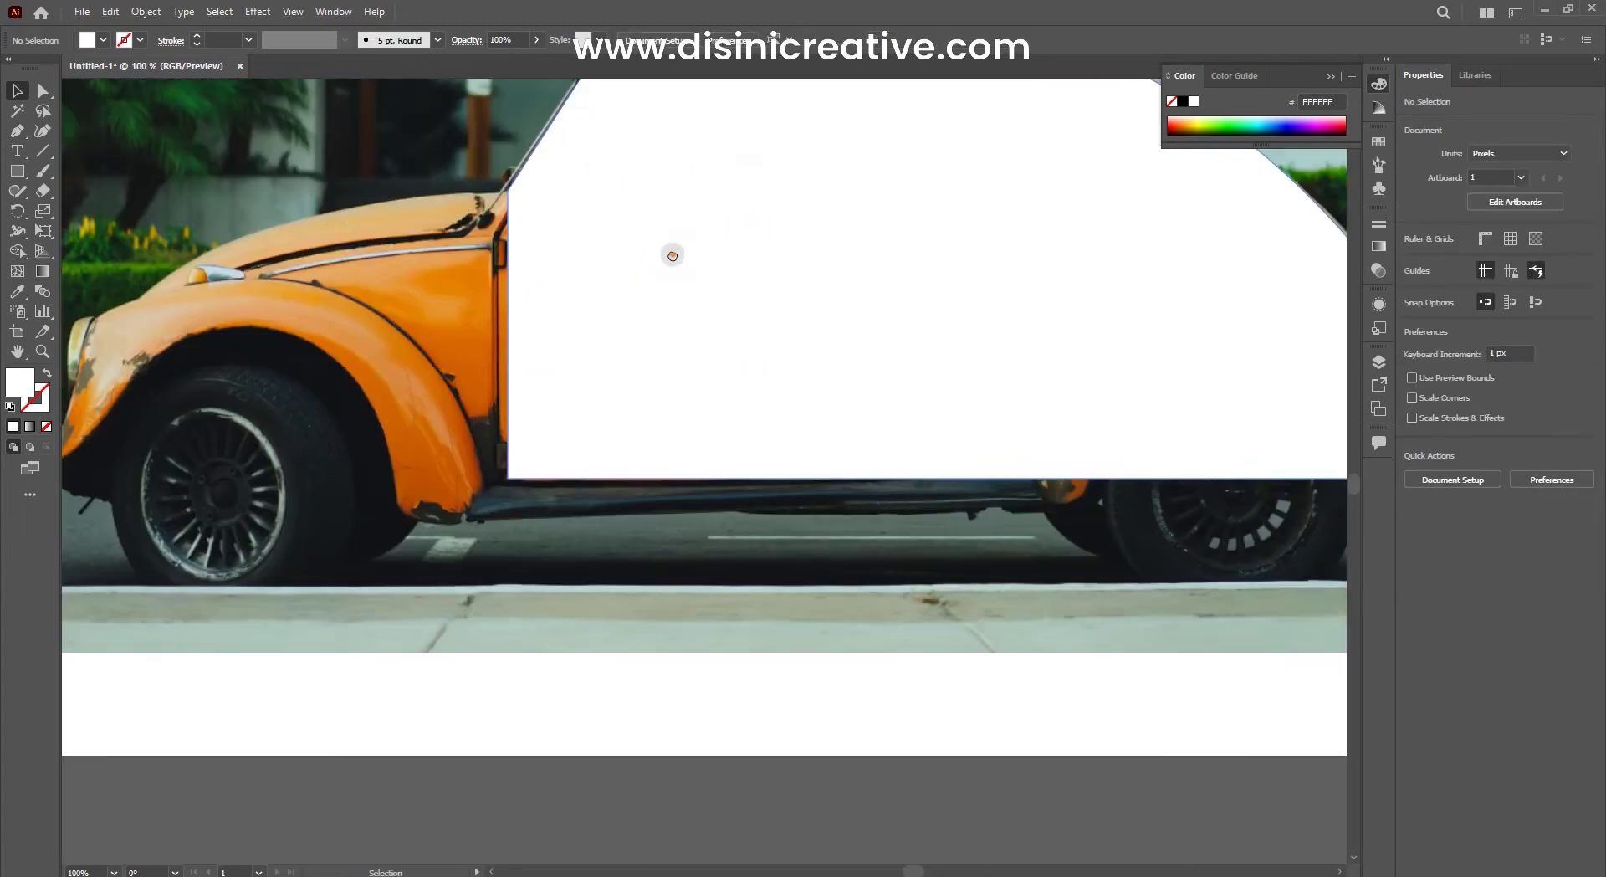
{"action": "key", "text": "ctrl+shift+a"}
{"action": "key", "text": "p"}
{"action": "left_click_drag", "start_coordinate": [307, 192], "coordinate": [365, 218]}
{"action": "mouse_move", "coordinate": [692, 243]}
{"action": "left_mouse_down"}
{"action": "mouse_move", "coordinate": [647, 280]}
{"action": "mouse_move", "coordinate": [821, 319]}
{"action": "left_mouse_up"}
Step: Trace a closed white shape over the front hood, from windshield to front bumper
{"action": "left_click", "coordinate": [645, 278]}
{"action": "scroll", "coordinate": [645, 278], "scroll_direction": "up", "scroll_amount": 2}
{"action": "left_click_drag", "start_coordinate": [588, 306], "coordinate": [657, 233]}
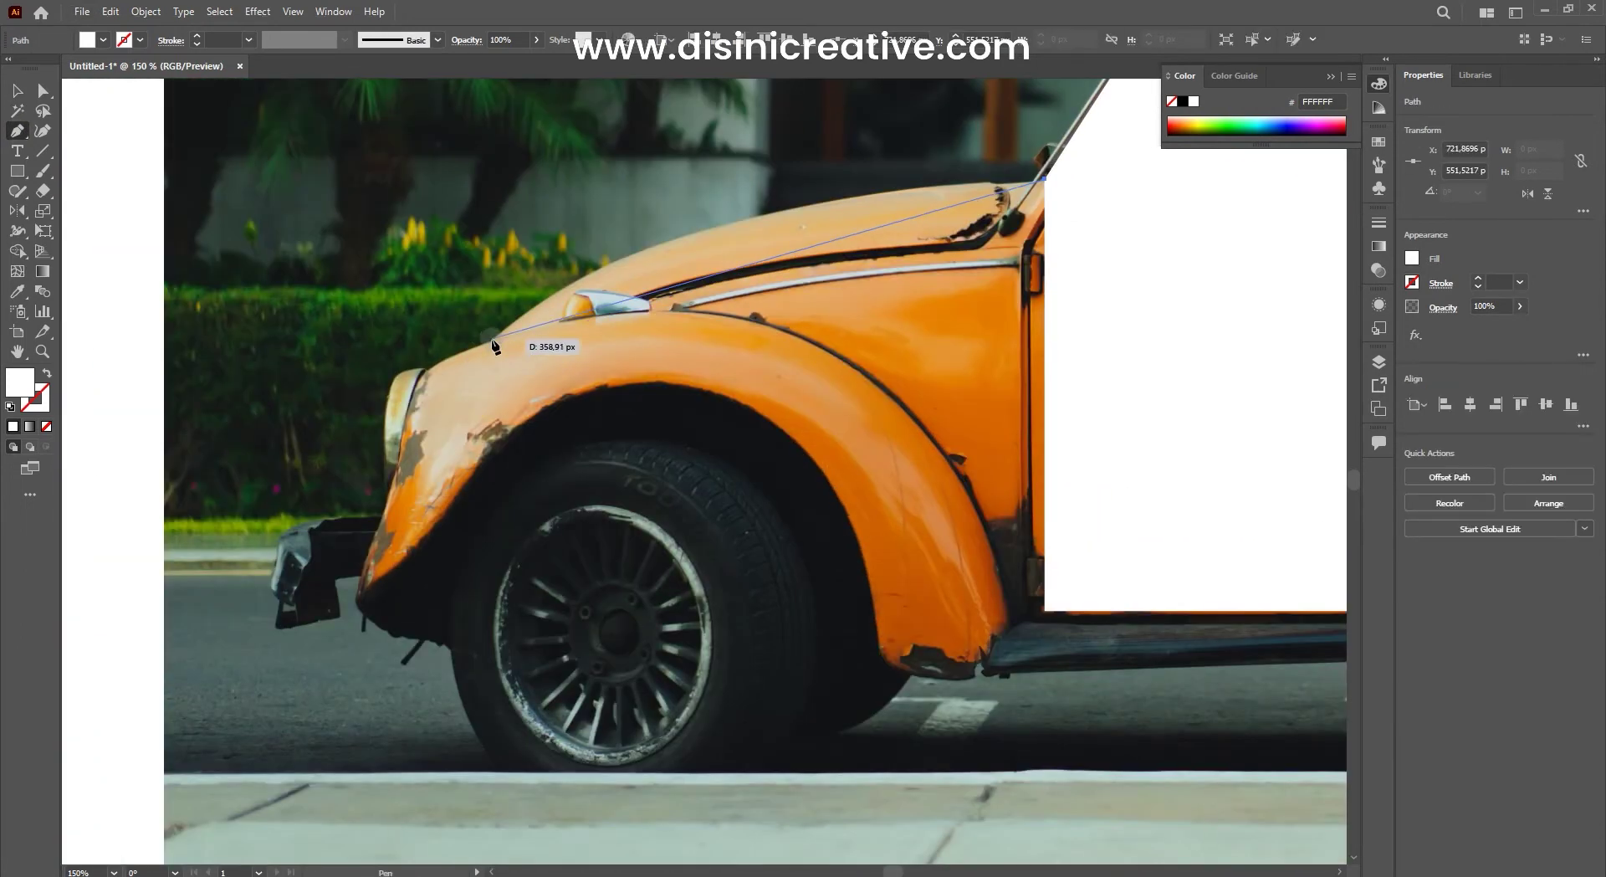
{"action": "left_click_drag", "start_coordinate": [367, 487], "coordinate": [367, 485]}
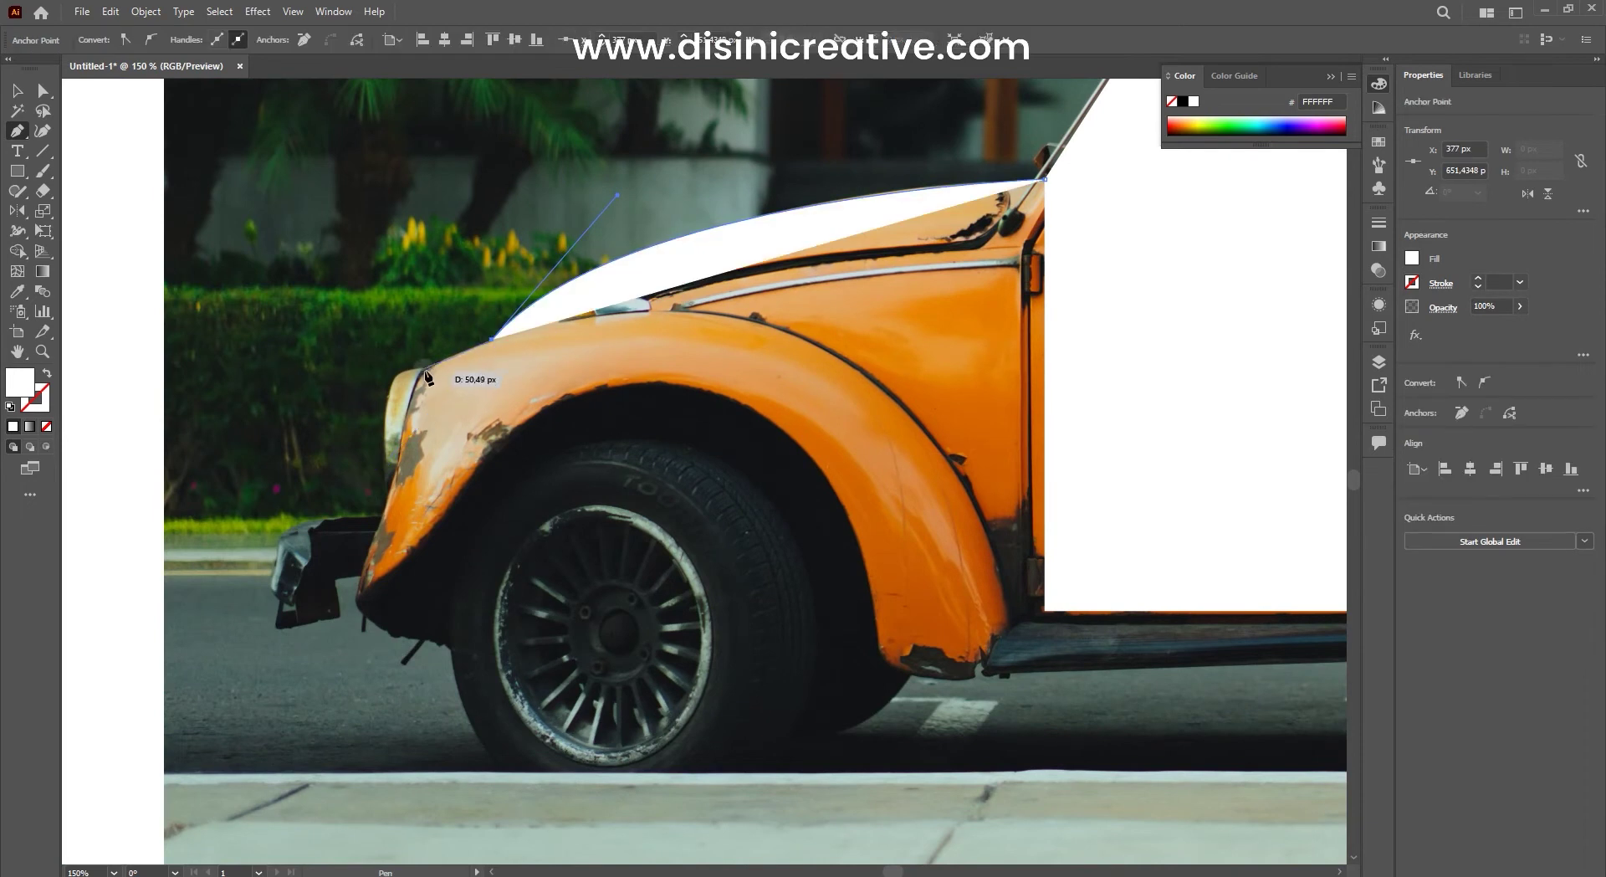
{"action": "scroll", "coordinate": [424, 378], "scroll_direction": "down", "scroll_amount": 3}
{"action": "scroll", "coordinate": [970, 502], "scroll_direction": "right", "scroll_amount": 3}
{"action": "left_click", "coordinate": [975, 500]}
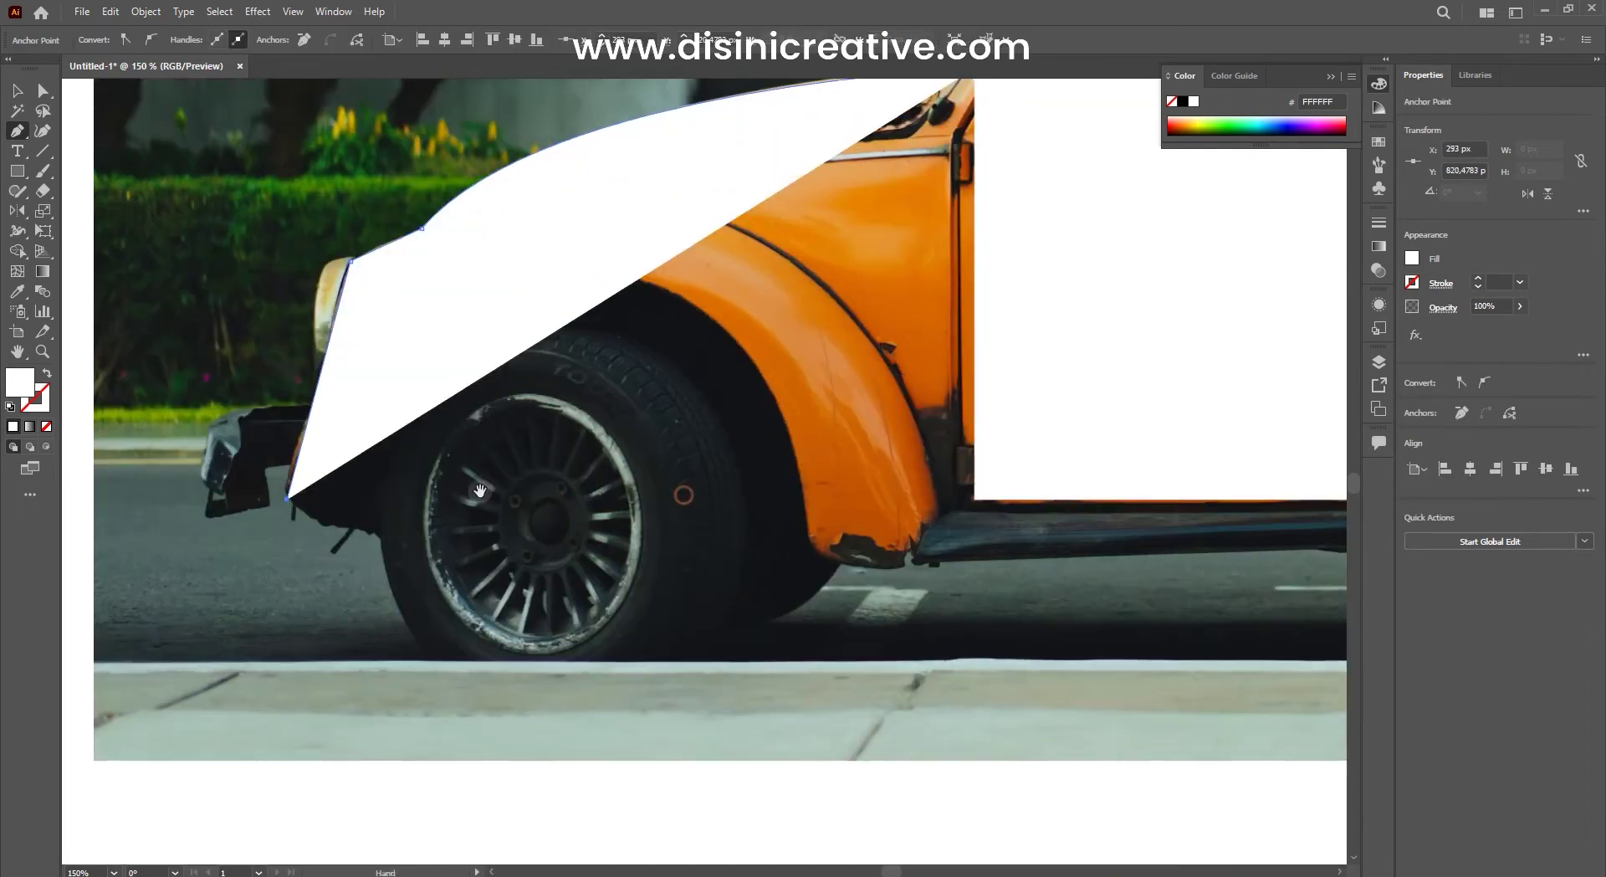
{"action": "scroll", "coordinate": [891, 502], "scroll_direction": "right", "scroll_amount": 3}
{"action": "scroll", "coordinate": [875, 334], "scroll_direction": "up", "scroll_amount": 6}
{"action": "left_click", "coordinate": [870, 306]}
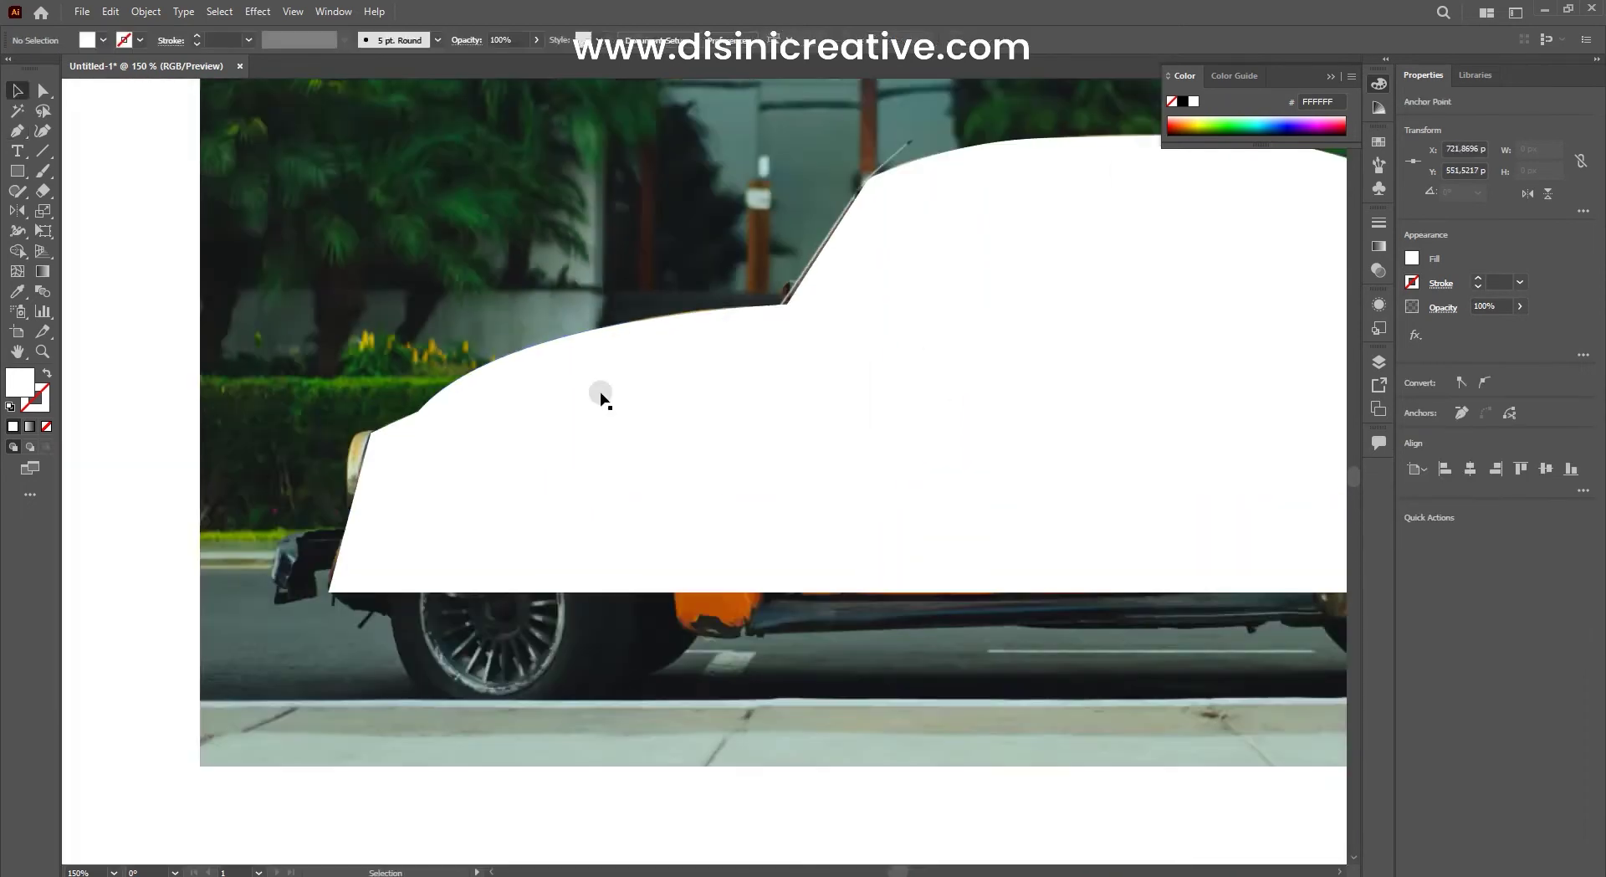
{"action": "scroll", "coordinate": [784, 363], "scroll_direction": "down", "scroll_amount": 5}
{"action": "left_click", "coordinate": [853, 308]}
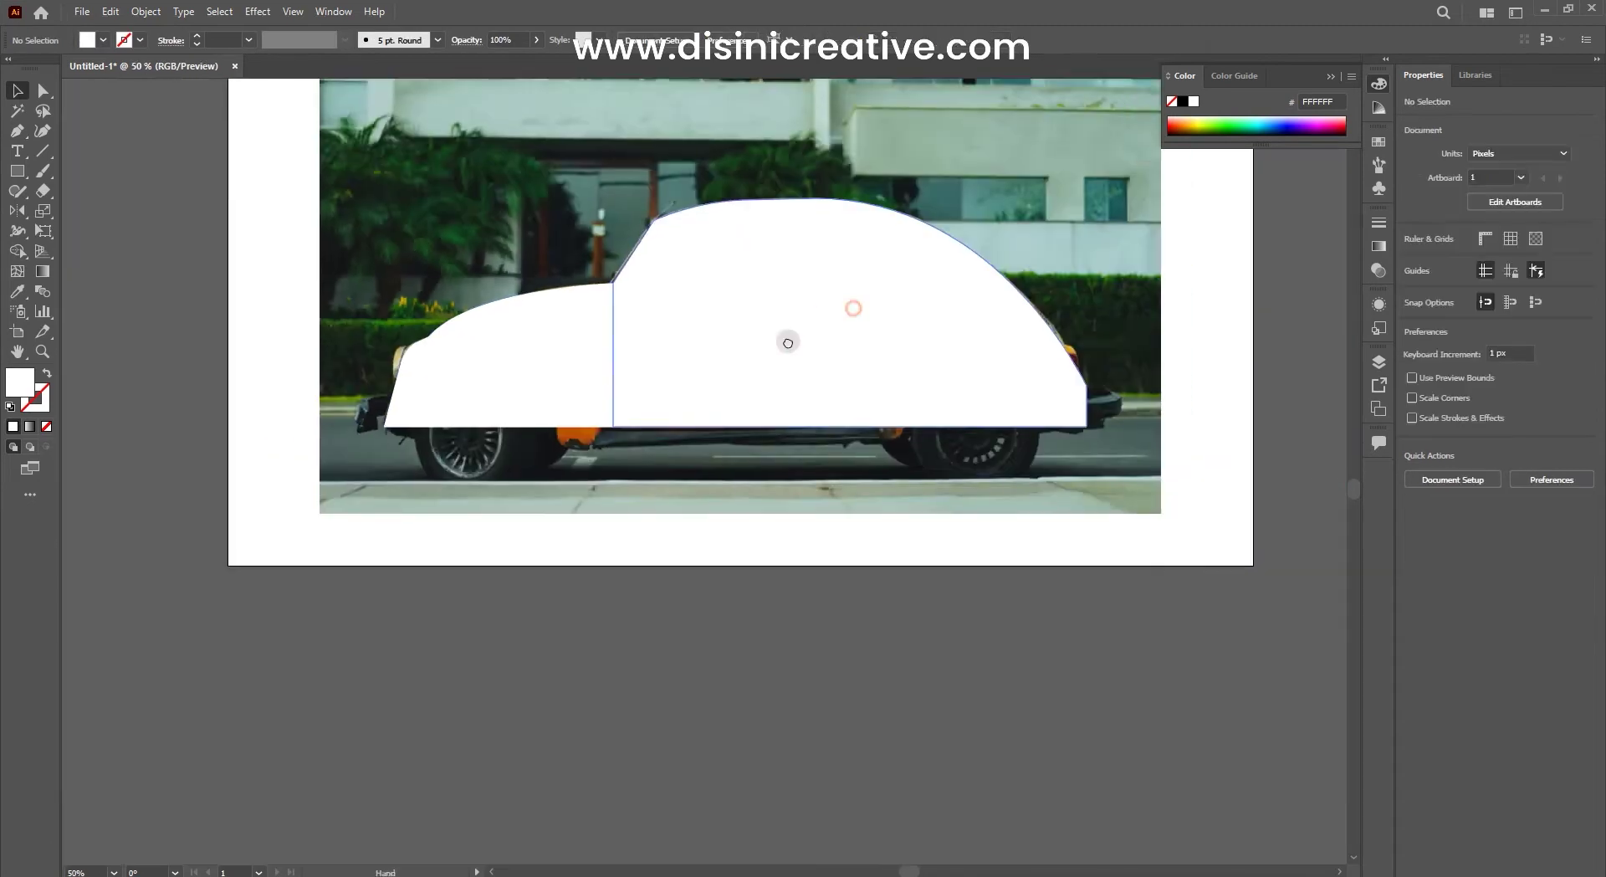
{"action": "scroll", "coordinate": [817, 340], "scroll_direction": "up", "scroll_amount": 2}
{"action": "scroll", "coordinate": [735, 240], "scroll_direction": "up", "scroll_amount": 2}
Step: Adjust the roof anchor's curve on the cabin path and zoom out to check it
{"action": "left_click", "coordinate": [667, 266]}
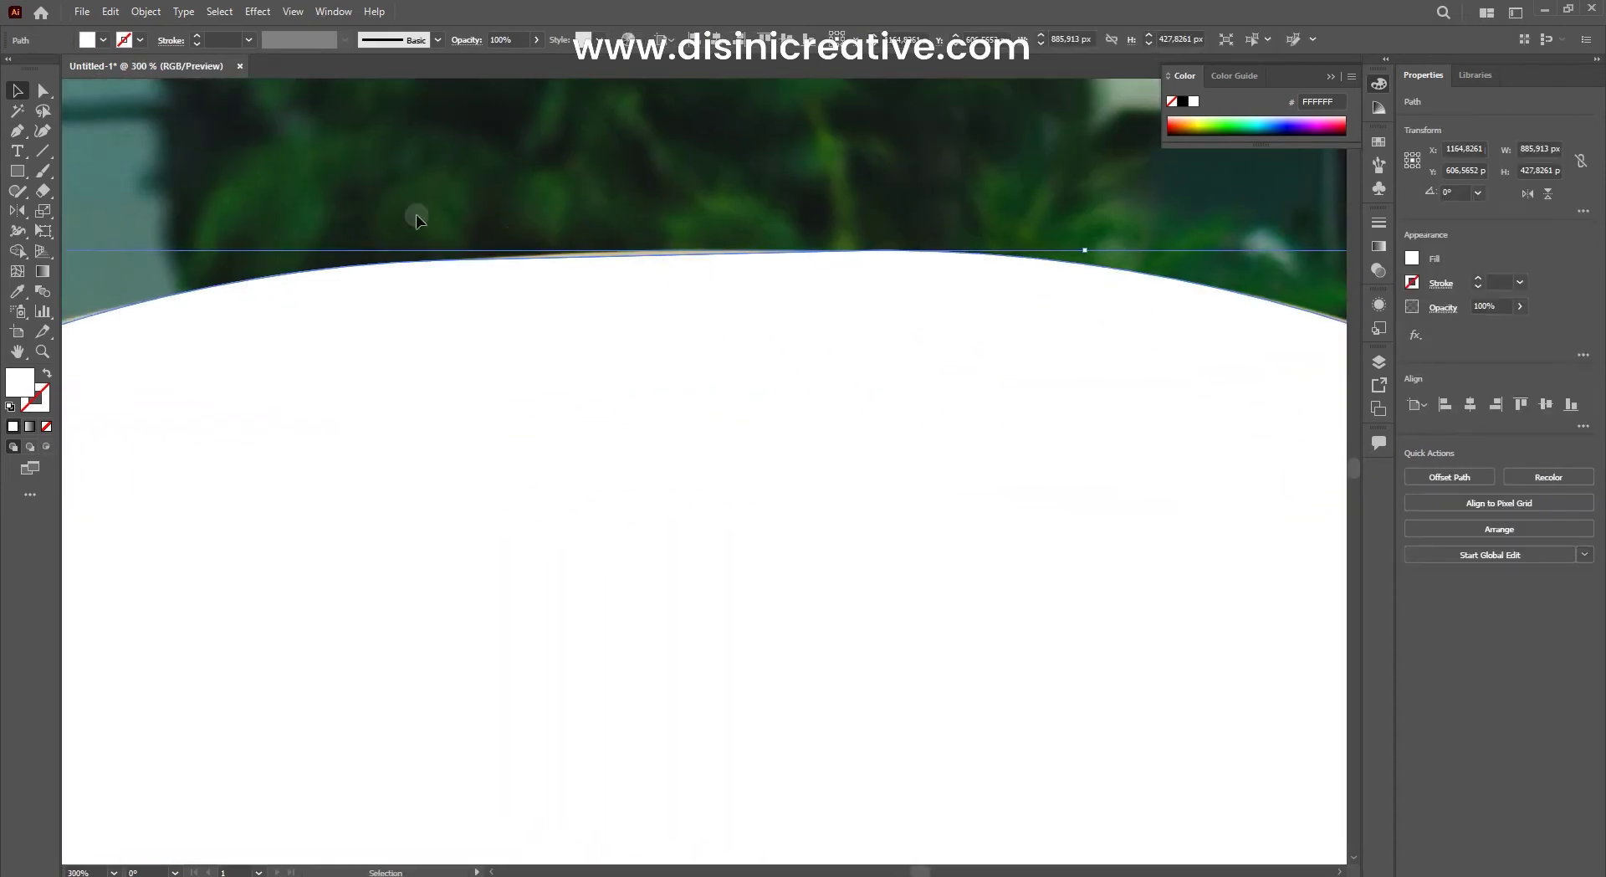
{"action": "scroll", "coordinate": [637, 207], "scroll_direction": "up", "scroll_amount": 3}
{"action": "left_click", "coordinate": [427, 241]}
{"action": "left_click", "coordinate": [864, 230]}
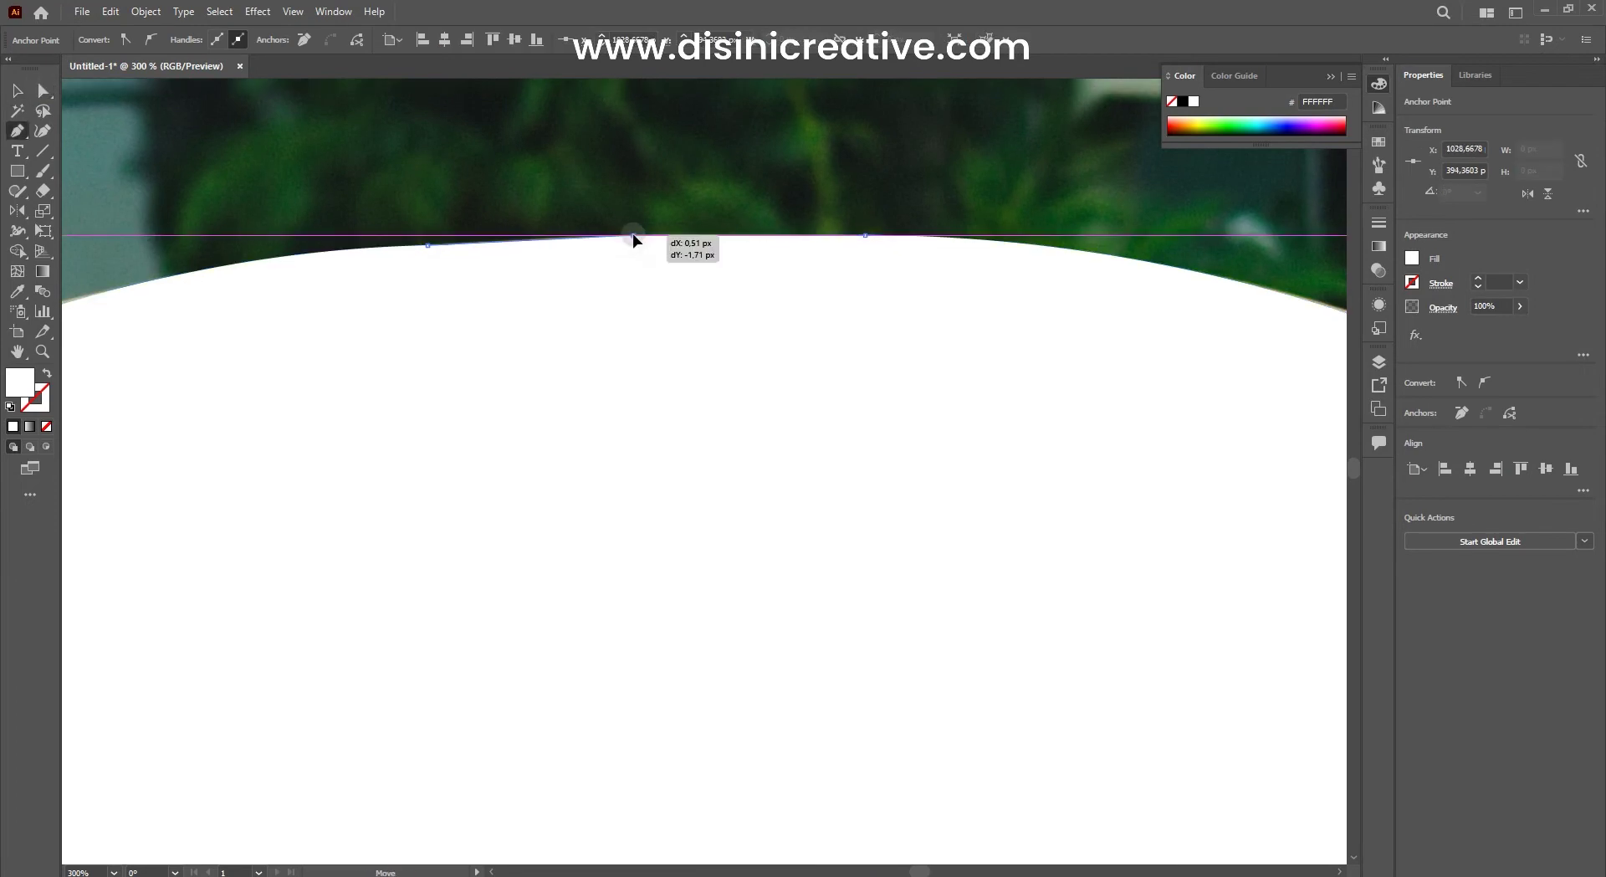
{"action": "key", "text": "v"}
{"action": "scroll", "coordinate": [720, 292], "scroll_direction": "down", "scroll_amount": 2}
{"action": "scroll", "coordinate": [711, 293], "scroll_direction": "down", "scroll_amount": 2}
{"action": "scroll", "coordinate": [710, 292], "scroll_direction": "up", "scroll_amount": 4}
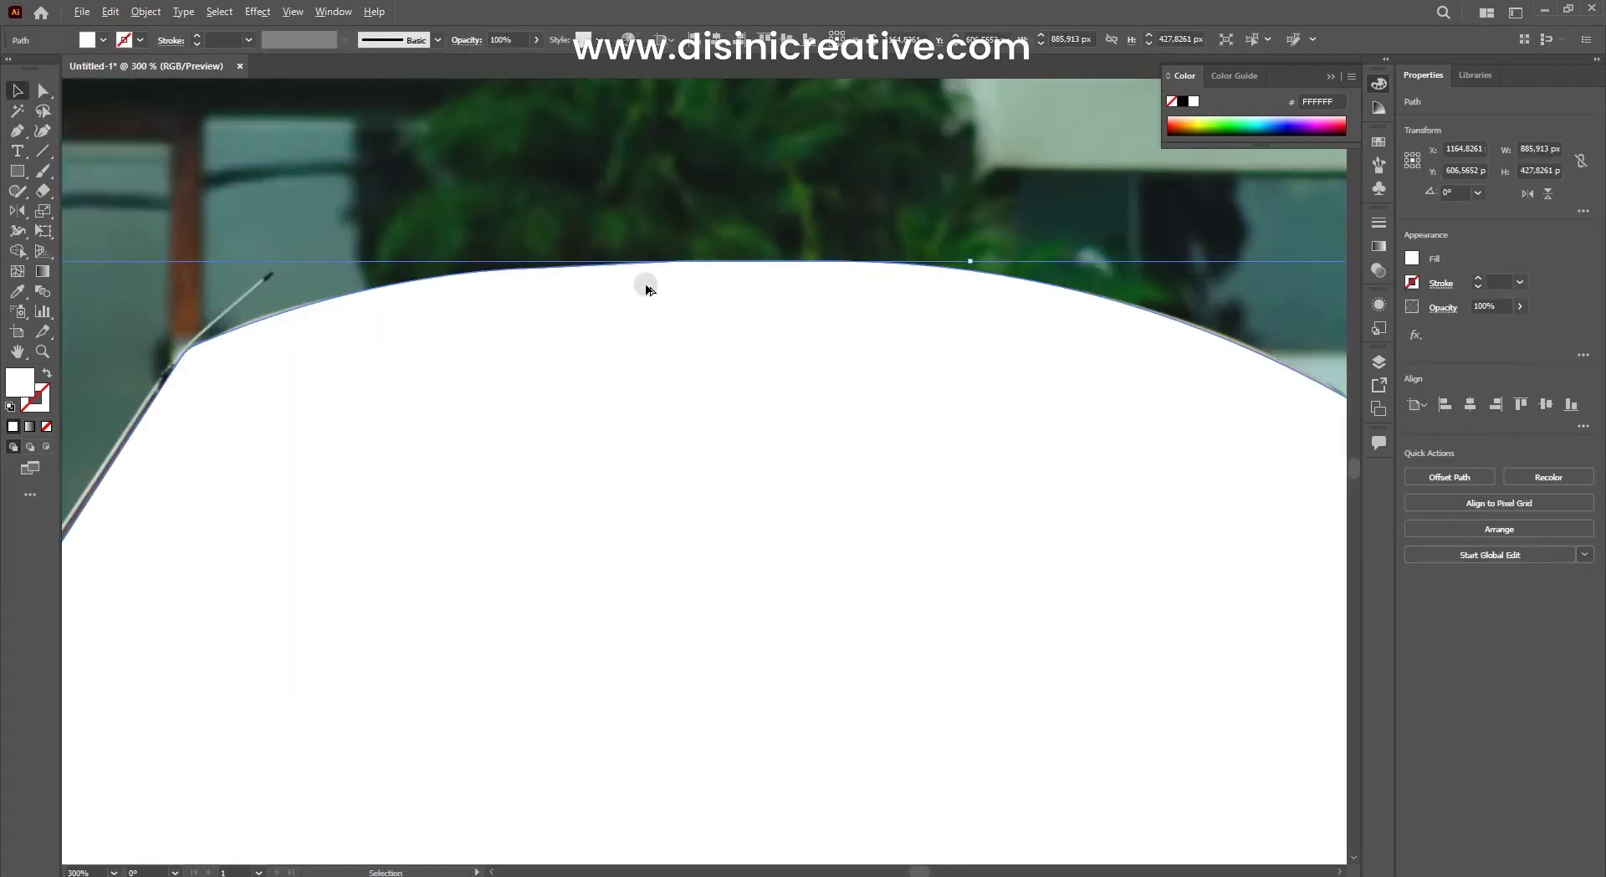
{"action": "scroll", "coordinate": [645, 287], "scroll_direction": "down", "scroll_amount": 1}
{"action": "scroll", "coordinate": [649, 326], "scroll_direction": "down", "scroll_amount": 4}
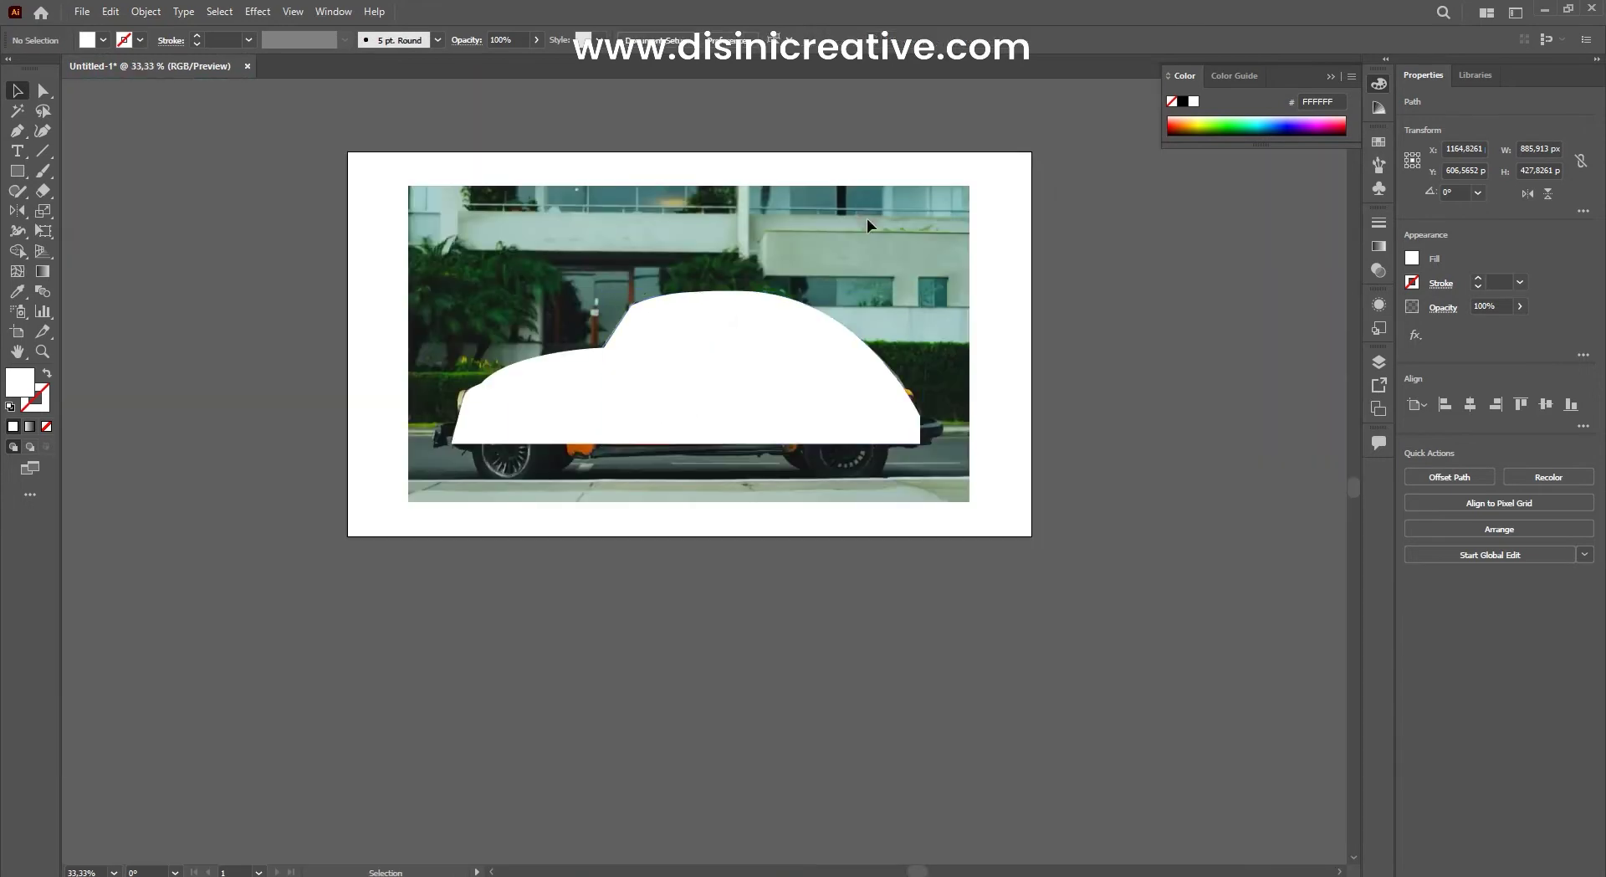
{"action": "scroll", "coordinate": [1126, 283], "scroll_direction": "up", "scroll_amount": 1}
Step: Group the two white body shapes and toggle their visibility in Layers to compare with the photo
{"action": "left_click_drag", "start_coordinate": [1033, 341], "coordinate": [868, 501]}
{"action": "key", "text": "ctrl+z"}
{"action": "left_click", "coordinate": [1380, 361]}
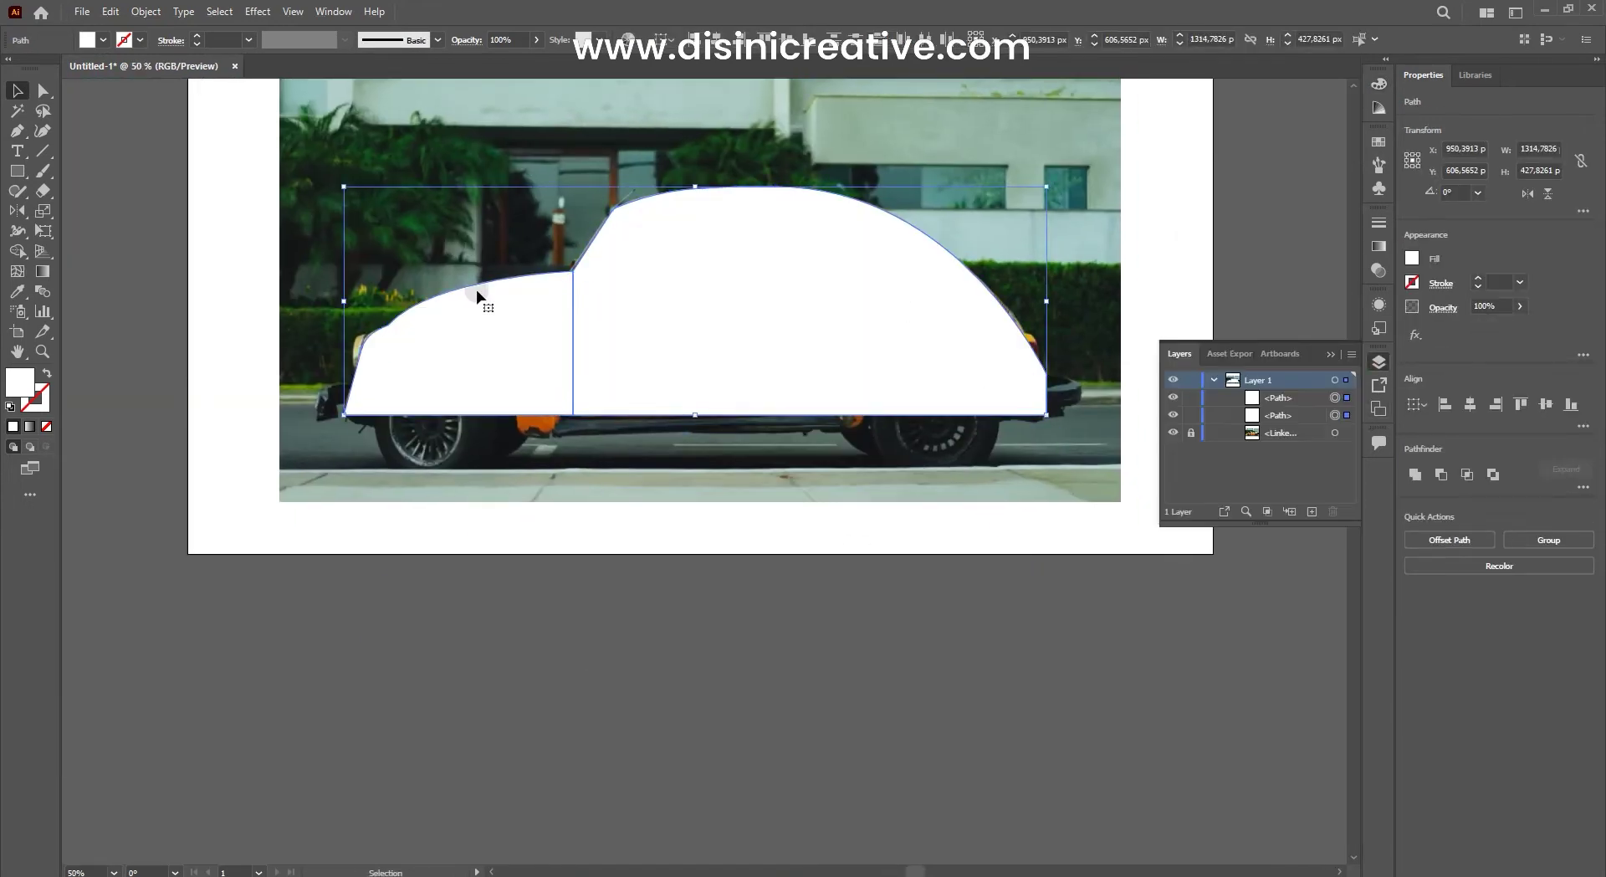
{"action": "double_click", "coordinate": [1177, 398]}
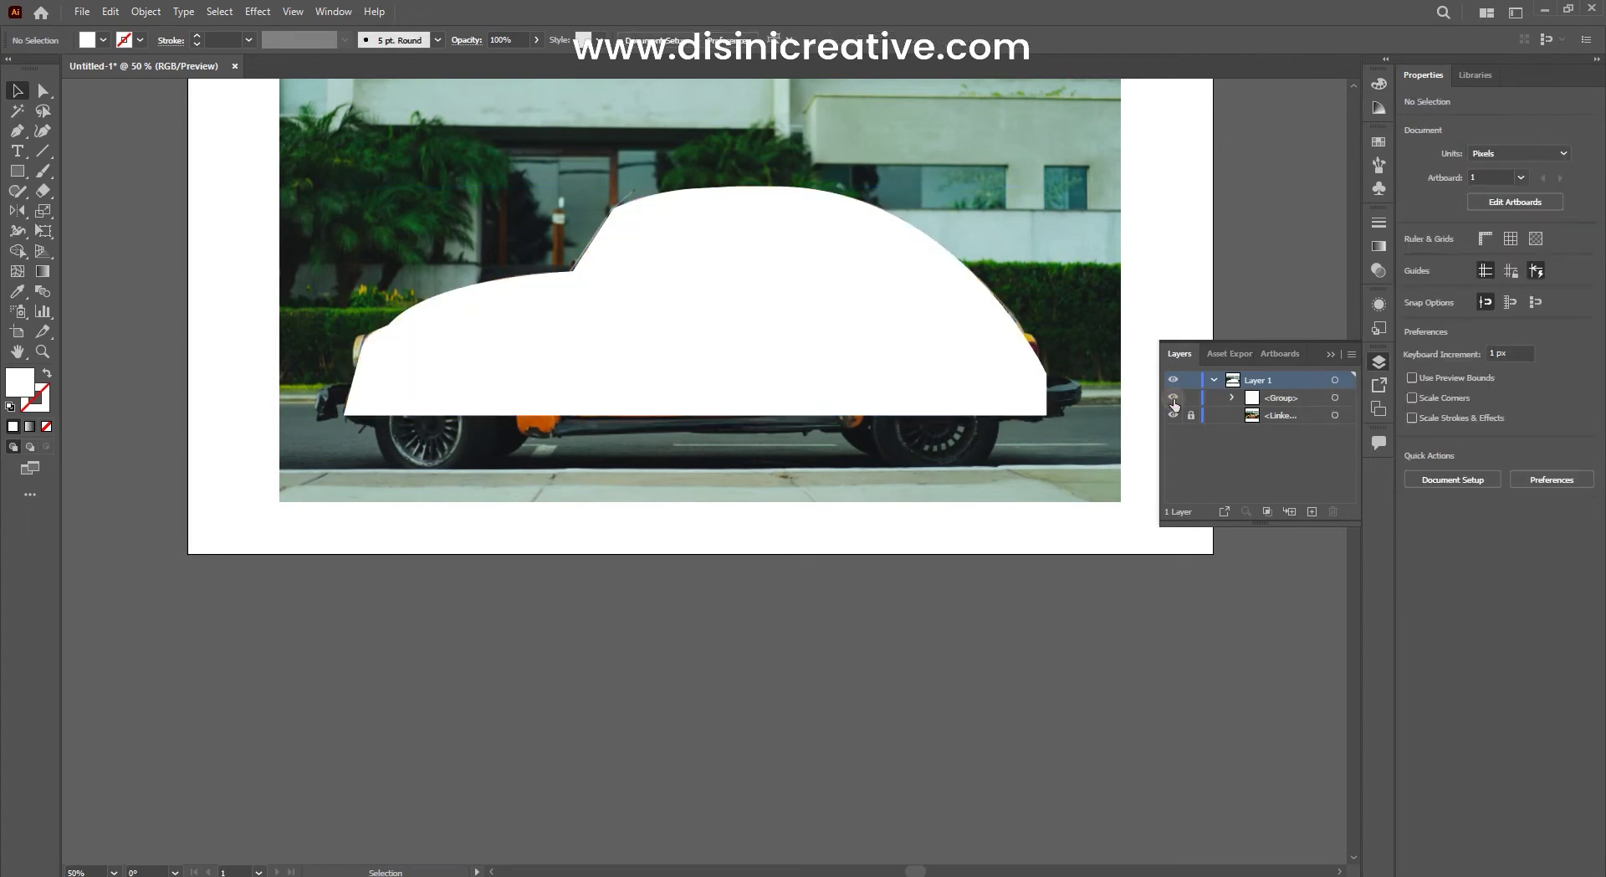
{"action": "double_click", "coordinate": [1178, 399]}
{"action": "left_click", "coordinate": [1173, 398]}
{"action": "key", "text": "ctrl+plus"}
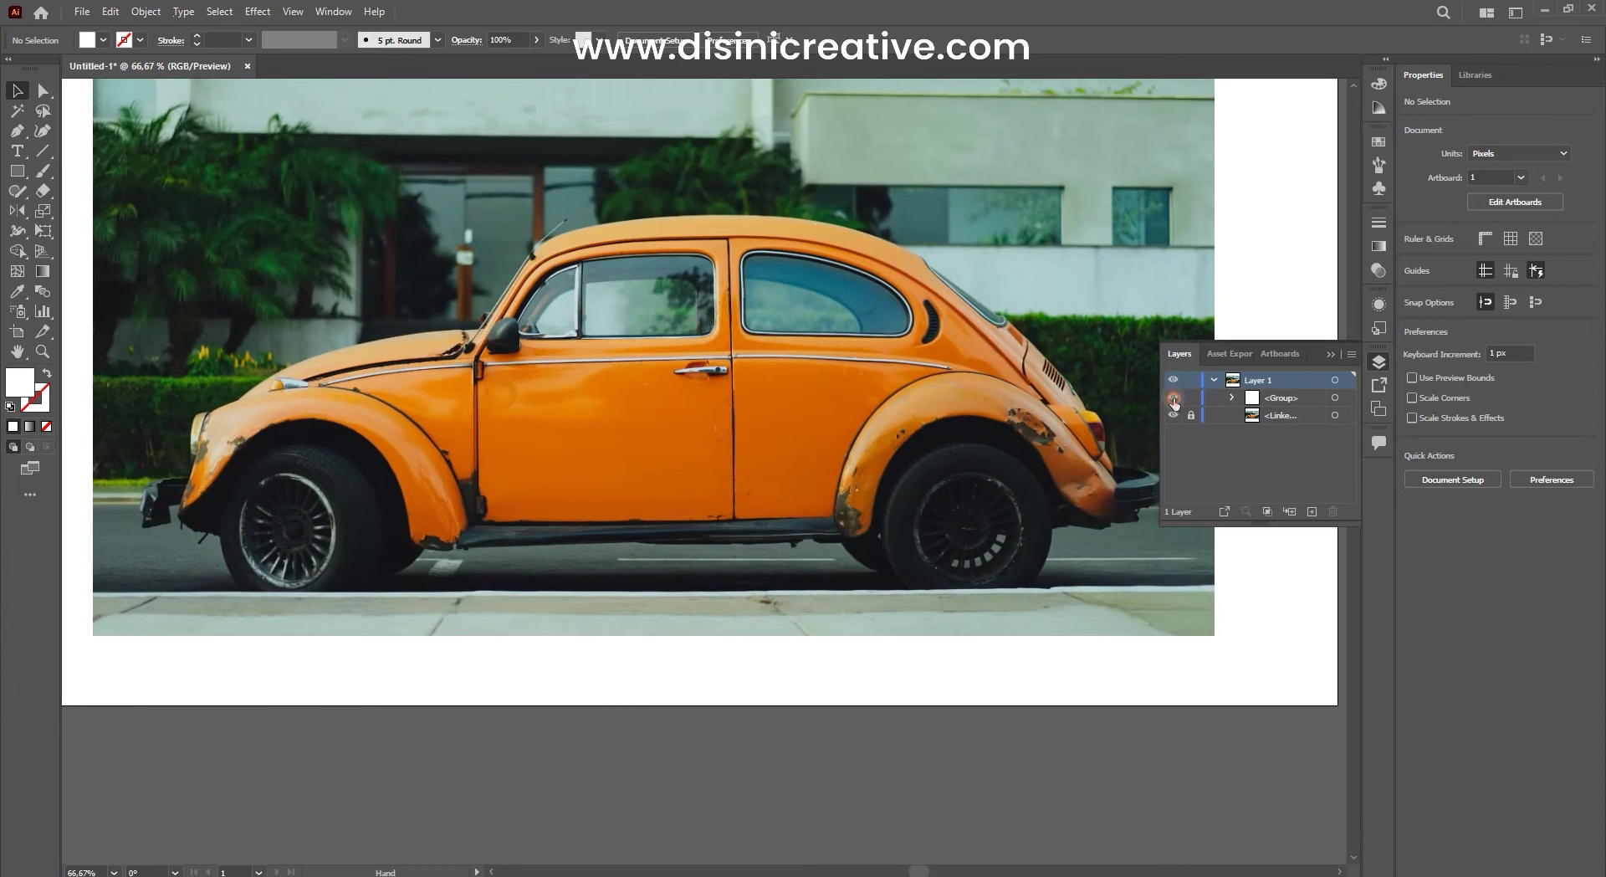
{"action": "double_click", "coordinate": [1173, 398]}
{"action": "left_click", "coordinate": [1174, 398]}
{"action": "left_click", "coordinate": [1334, 397]}
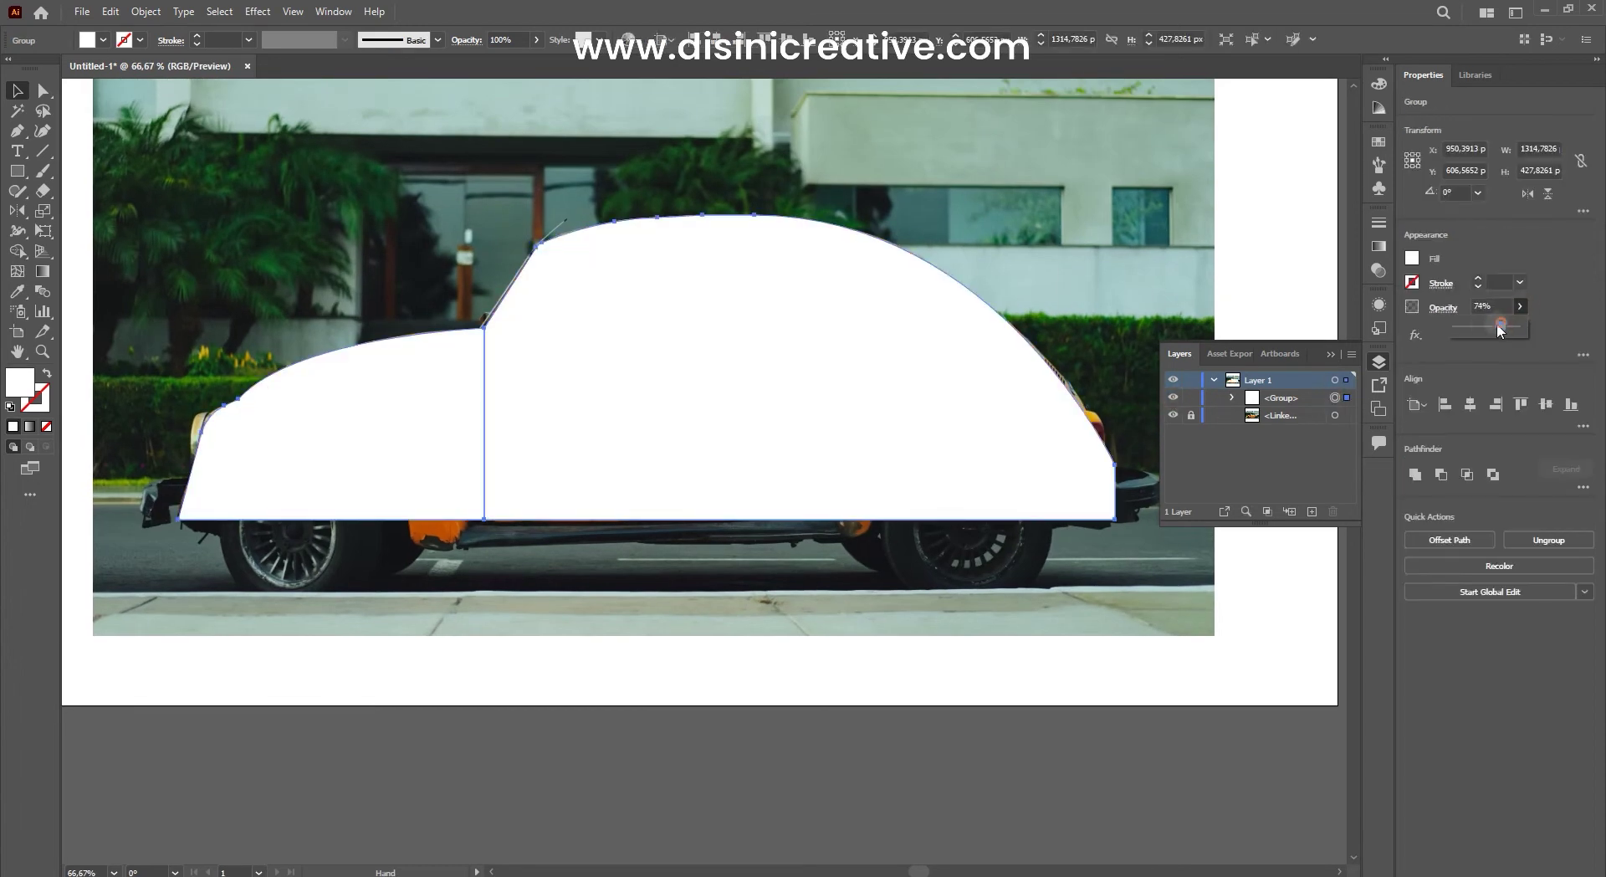
Step: Lower the white group's opacity to about 74% and lock it
{"action": "left_click_drag", "start_coordinate": [1500, 330], "coordinate": [1484, 324]}
{"action": "key", "text": "ctrl+minus"}
{"action": "key", "text": "ctrl+2"}
{"action": "key", "text": "ctrl+plus"}
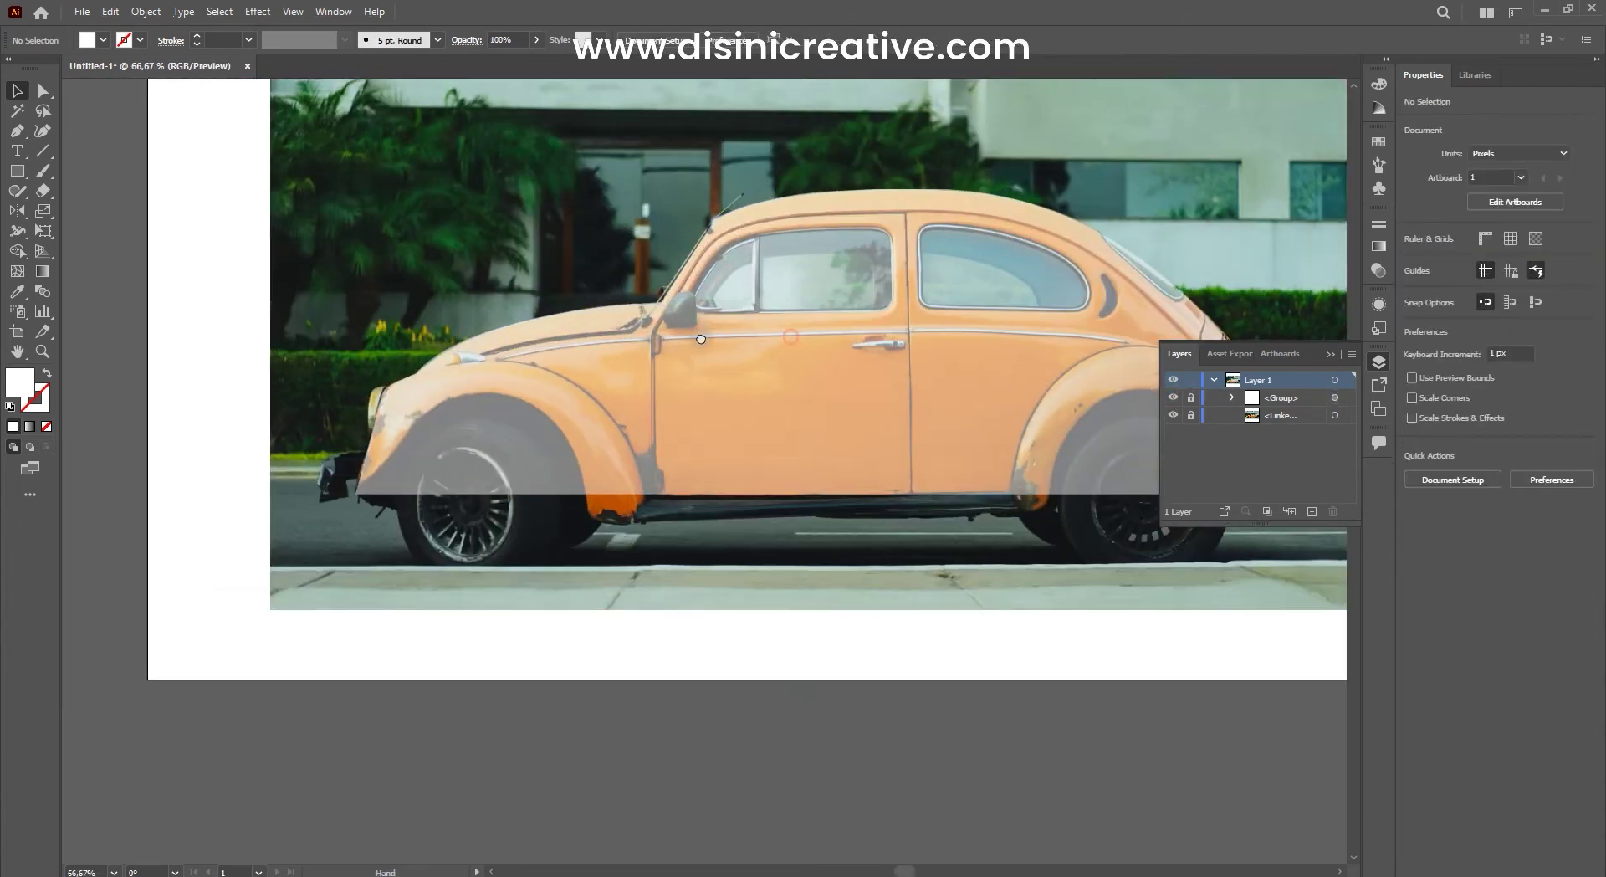
{"action": "key", "text": "Tab"}
{"action": "key", "text": "ctrl+plus"}
{"action": "key", "text": "ctrl+plus"}
{"action": "key", "text": "ctrl+1"}
Step: Draw a white 340 px circle with the Ellipse tool and position it over the rear wheel
{"action": "key", "text": "p"}
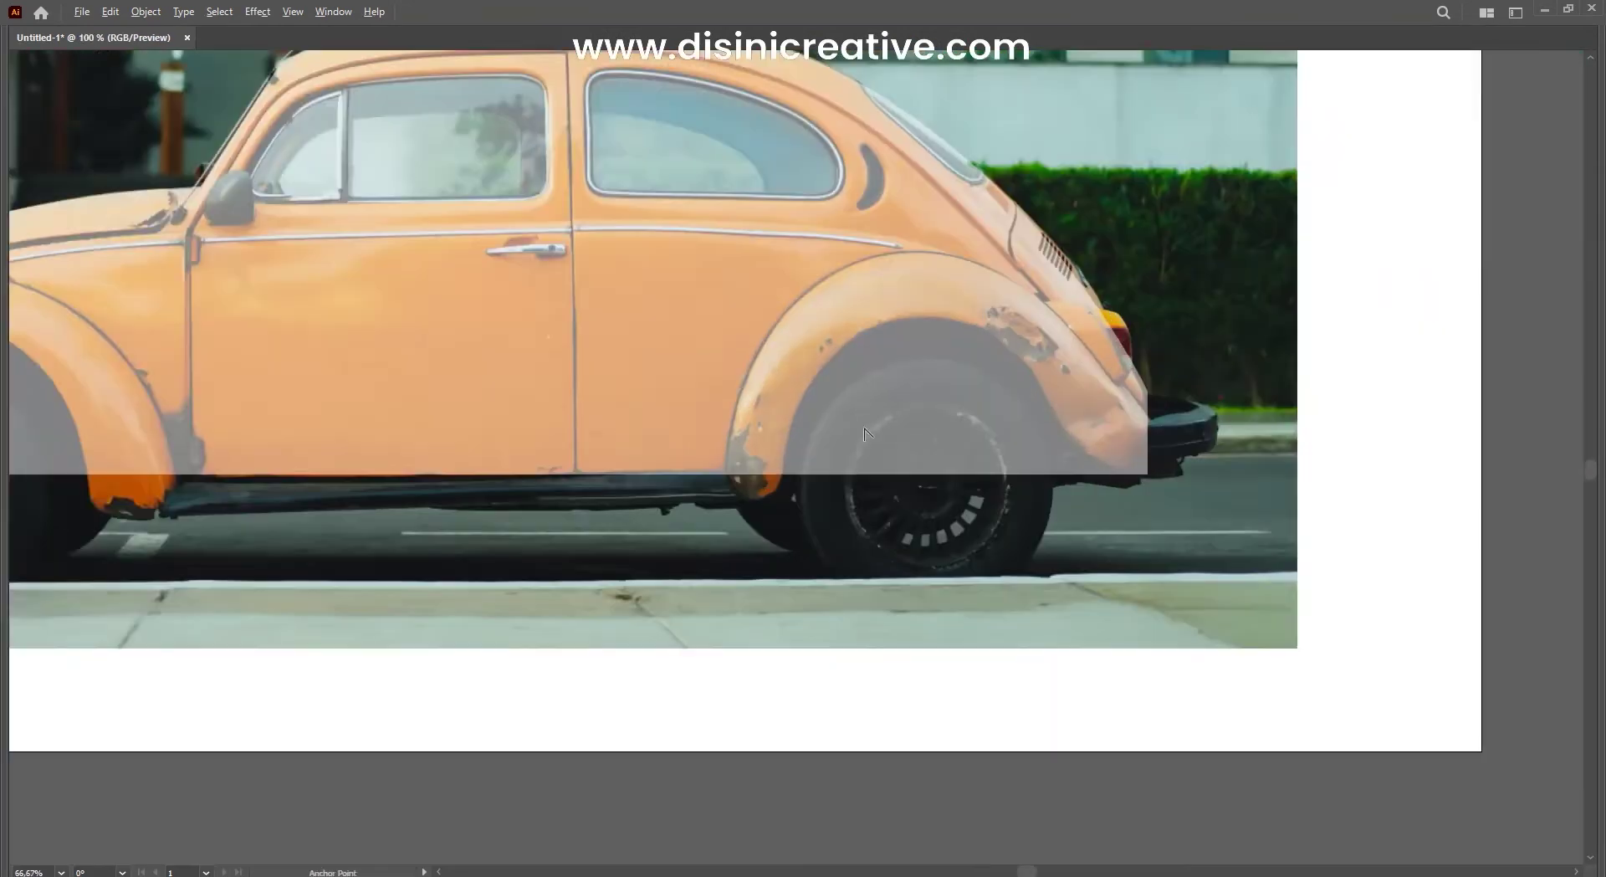
{"action": "key", "text": "Tab"}
{"action": "key", "text": "ctrl+minus"}
{"action": "left_click", "coordinate": [17, 172]}
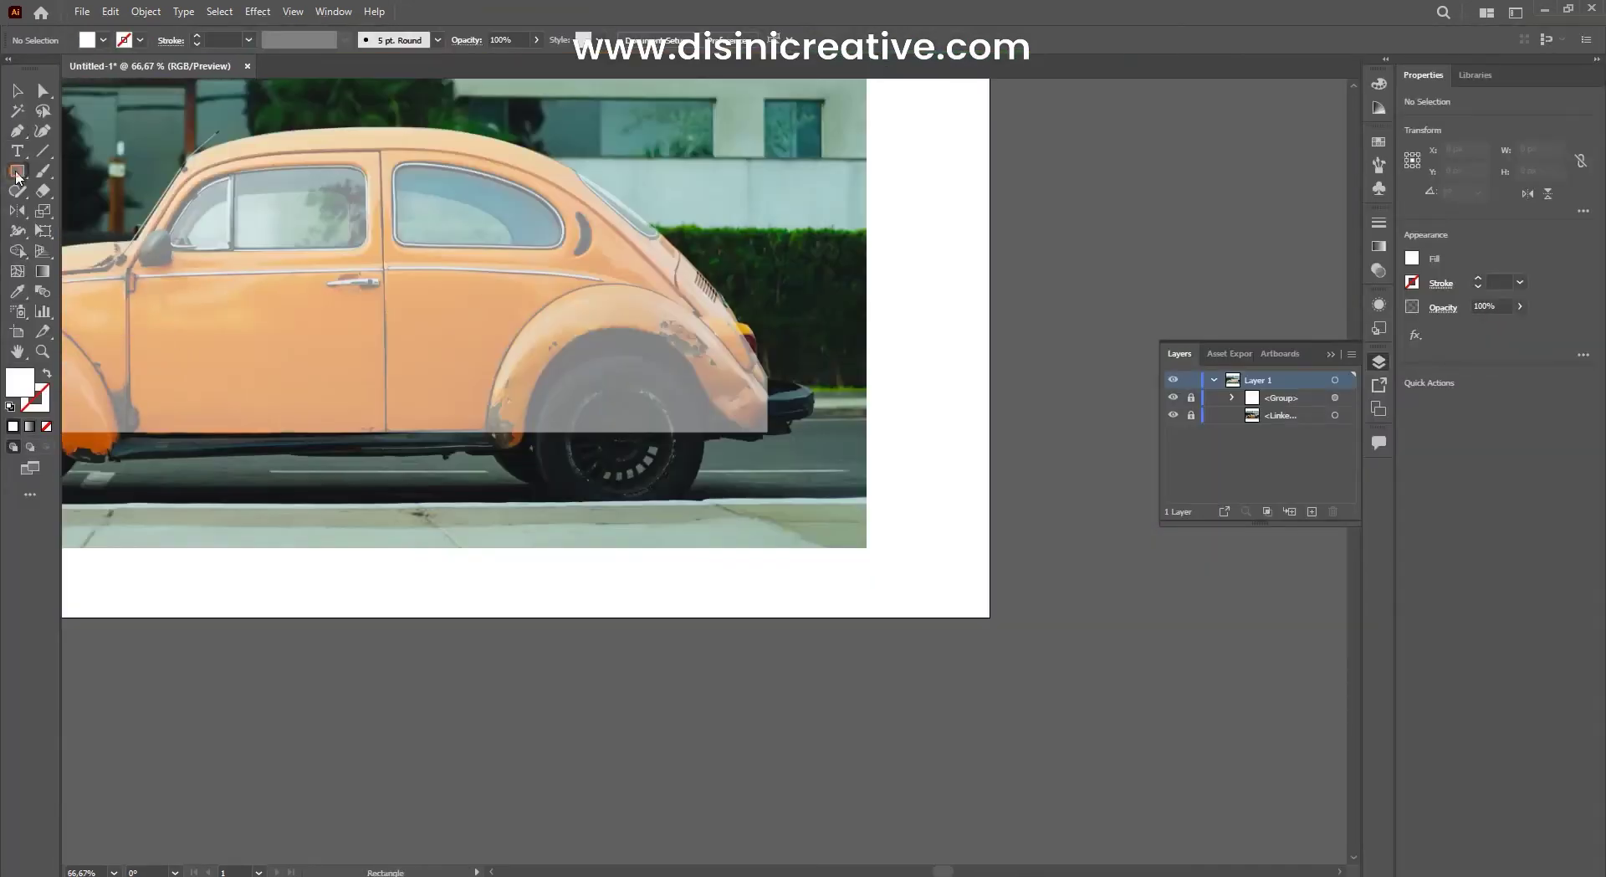
{"action": "left_click_drag", "start_coordinate": [16, 171], "coordinate": [83, 211]}
{"action": "left_click_drag", "start_coordinate": [462, 243], "coordinate": [707, 494]}
{"action": "mouse_move", "coordinate": [638, 331]}
{"action": "left_mouse_down"}
{"action": "mouse_move", "coordinate": [664, 380]}
{"action": "mouse_move", "coordinate": [644, 382]}
{"action": "left_mouse_up"}
{"action": "key", "text": "ctrl+1"}
{"action": "left_click_drag", "start_coordinate": [702, 452], "coordinate": [724, 452]}
{"action": "key", "text": "ctrl+z"}
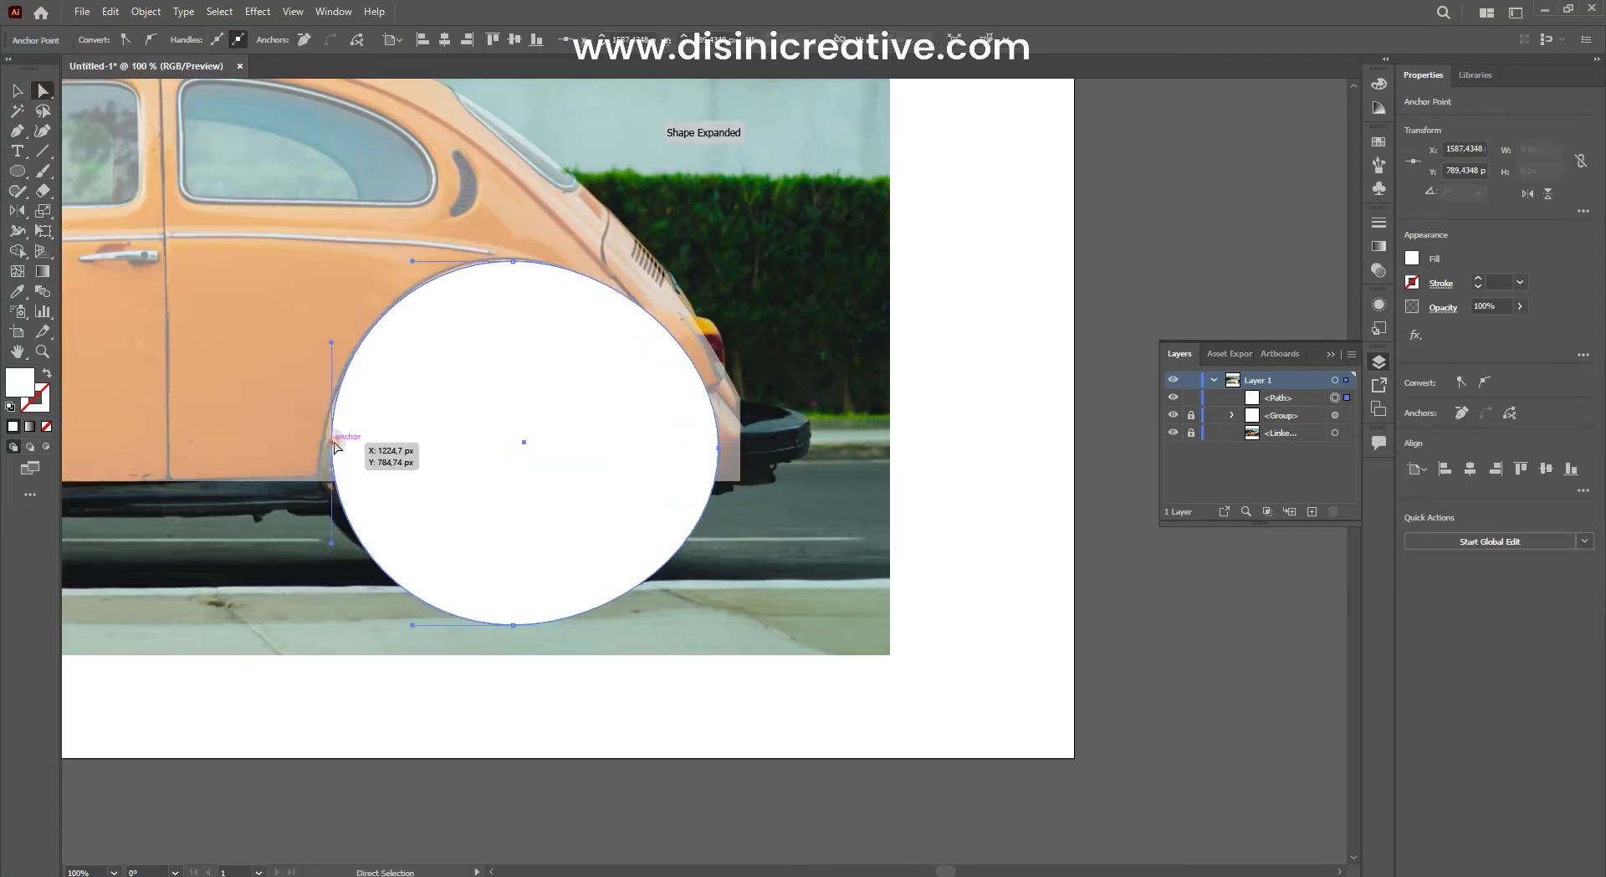
{"action": "key", "text": "v"}
{"action": "mouse_move", "coordinate": [606, 351]}
{"action": "left_mouse_down"}
{"action": "mouse_move", "coordinate": [605, 393]}
{"action": "mouse_move", "coordinate": [606, 351]}
{"action": "mouse_move", "coordinate": [639, 307]}
{"action": "left_mouse_up"}
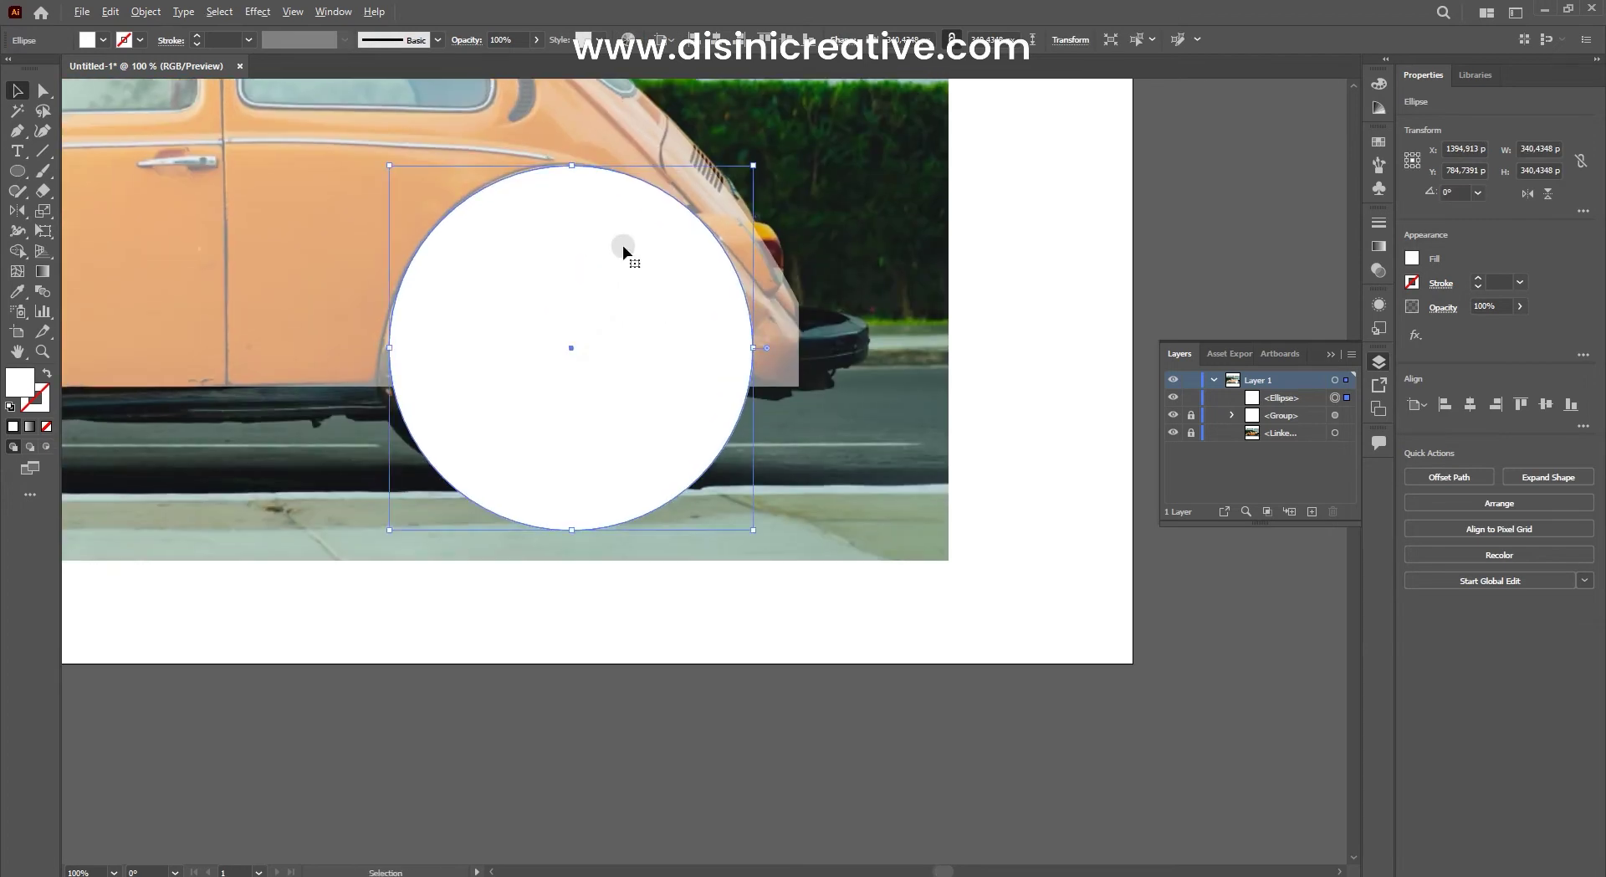
Step: Duplicate the circle slightly lower and shrink the copy around its centre inside it
{"action": "left_click_drag", "start_coordinate": [623, 249], "coordinate": [628, 290]}
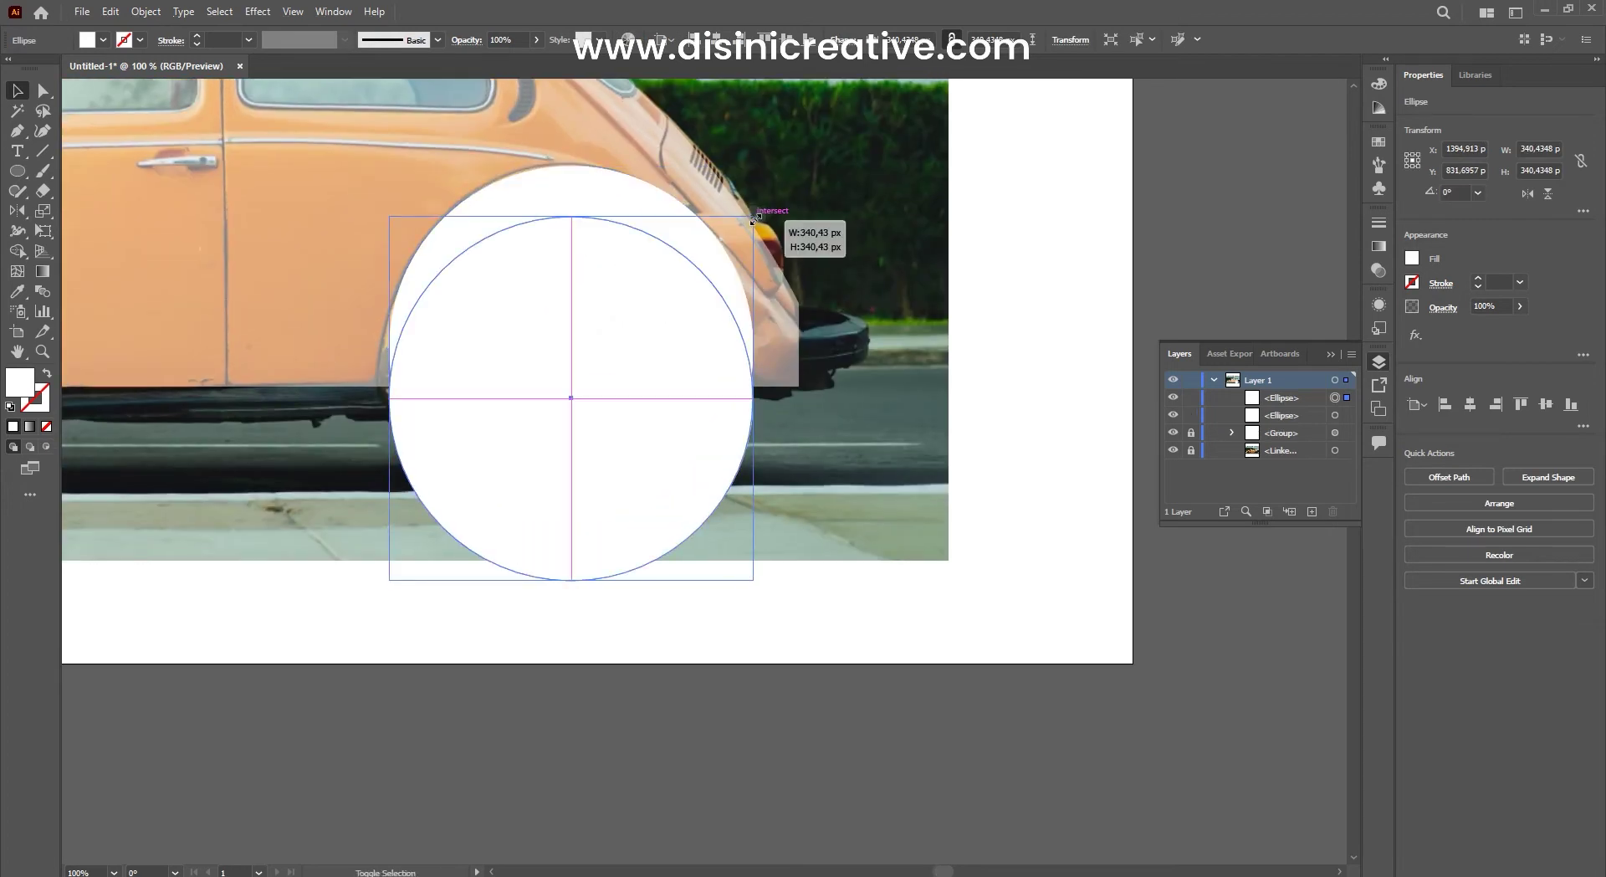
{"action": "left_click_drag", "start_coordinate": [753, 219], "coordinate": [720, 250]}
{"action": "left_click", "coordinate": [631, 389], "text": "shift"}
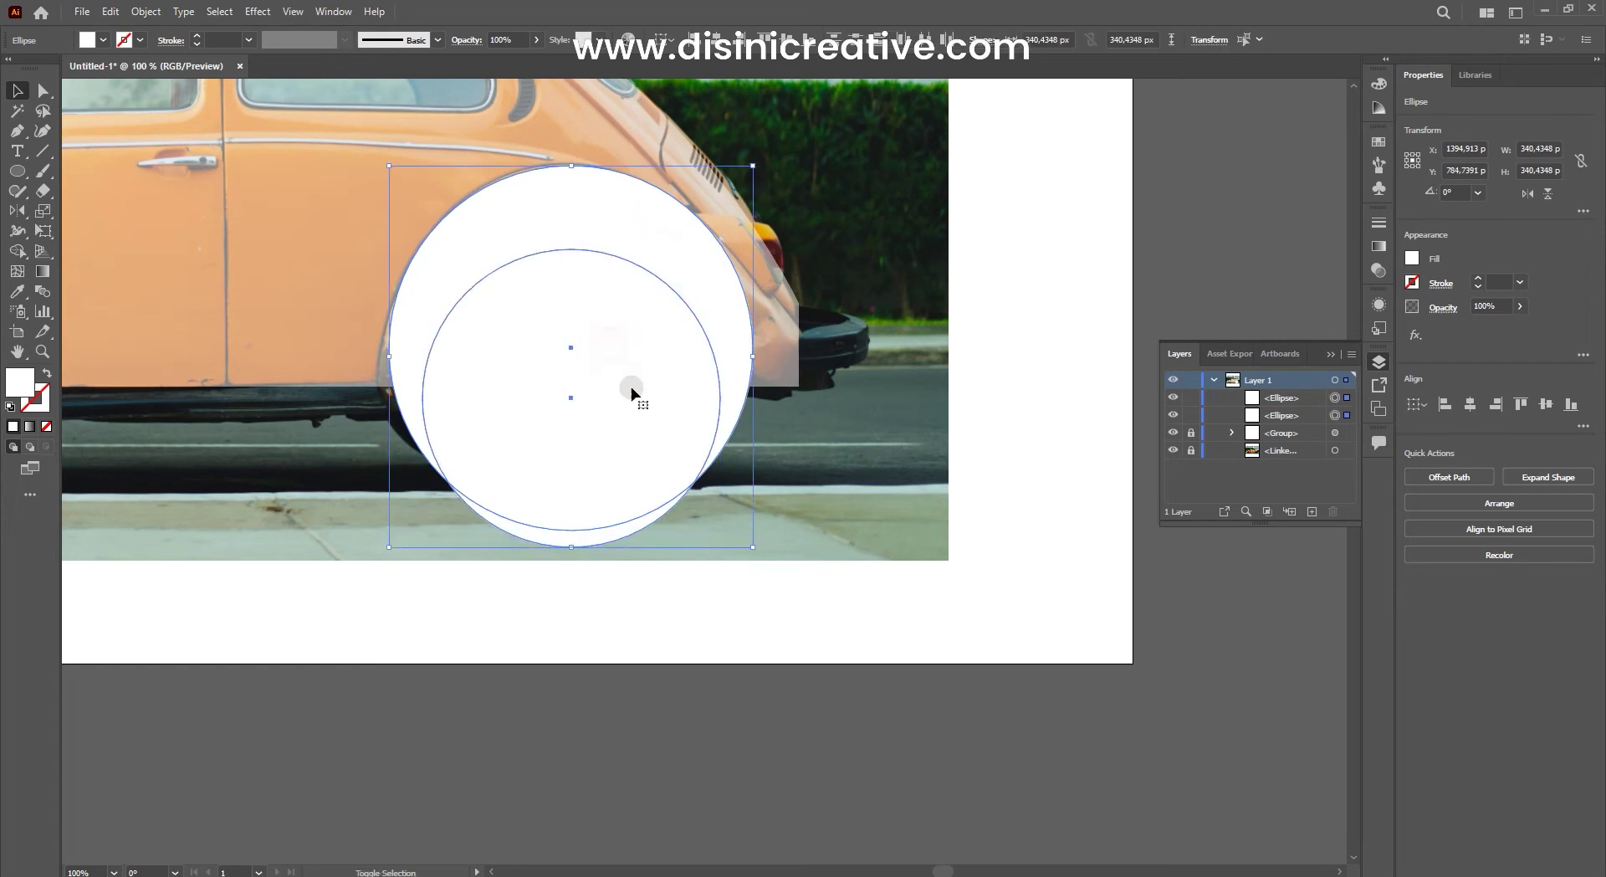
{"action": "left_click_drag", "start_coordinate": [114, 257], "coordinate": [101, 250]}
Step: Erase the circles' lower halves, widen the inner arc and Minus Front it into a fender arch
{"action": "left_click", "coordinate": [43, 193]}
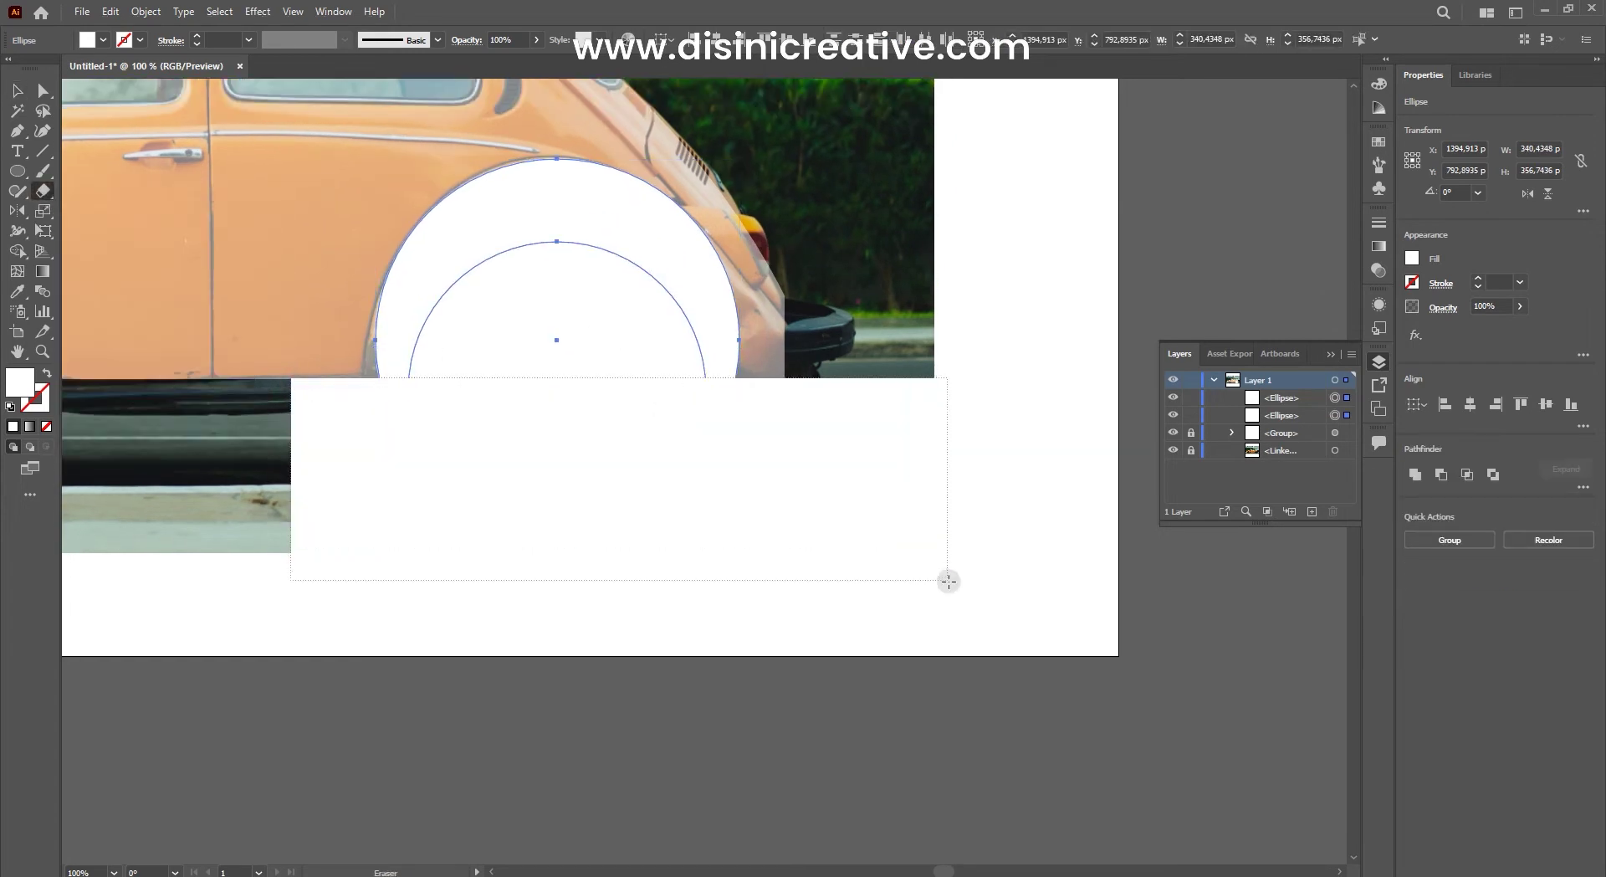
{"action": "left_click_drag", "start_coordinate": [290, 377], "coordinate": [950, 578]}
{"action": "key", "text": "v"}
{"action": "key", "text": "ctrl+plus"}
{"action": "left_click", "coordinate": [685, 384]}
{"action": "left_click_drag", "start_coordinate": [837, 261], "coordinate": [811, 276]}
{"action": "left_click_drag", "start_coordinate": [684, 346], "coordinate": [690, 358]}
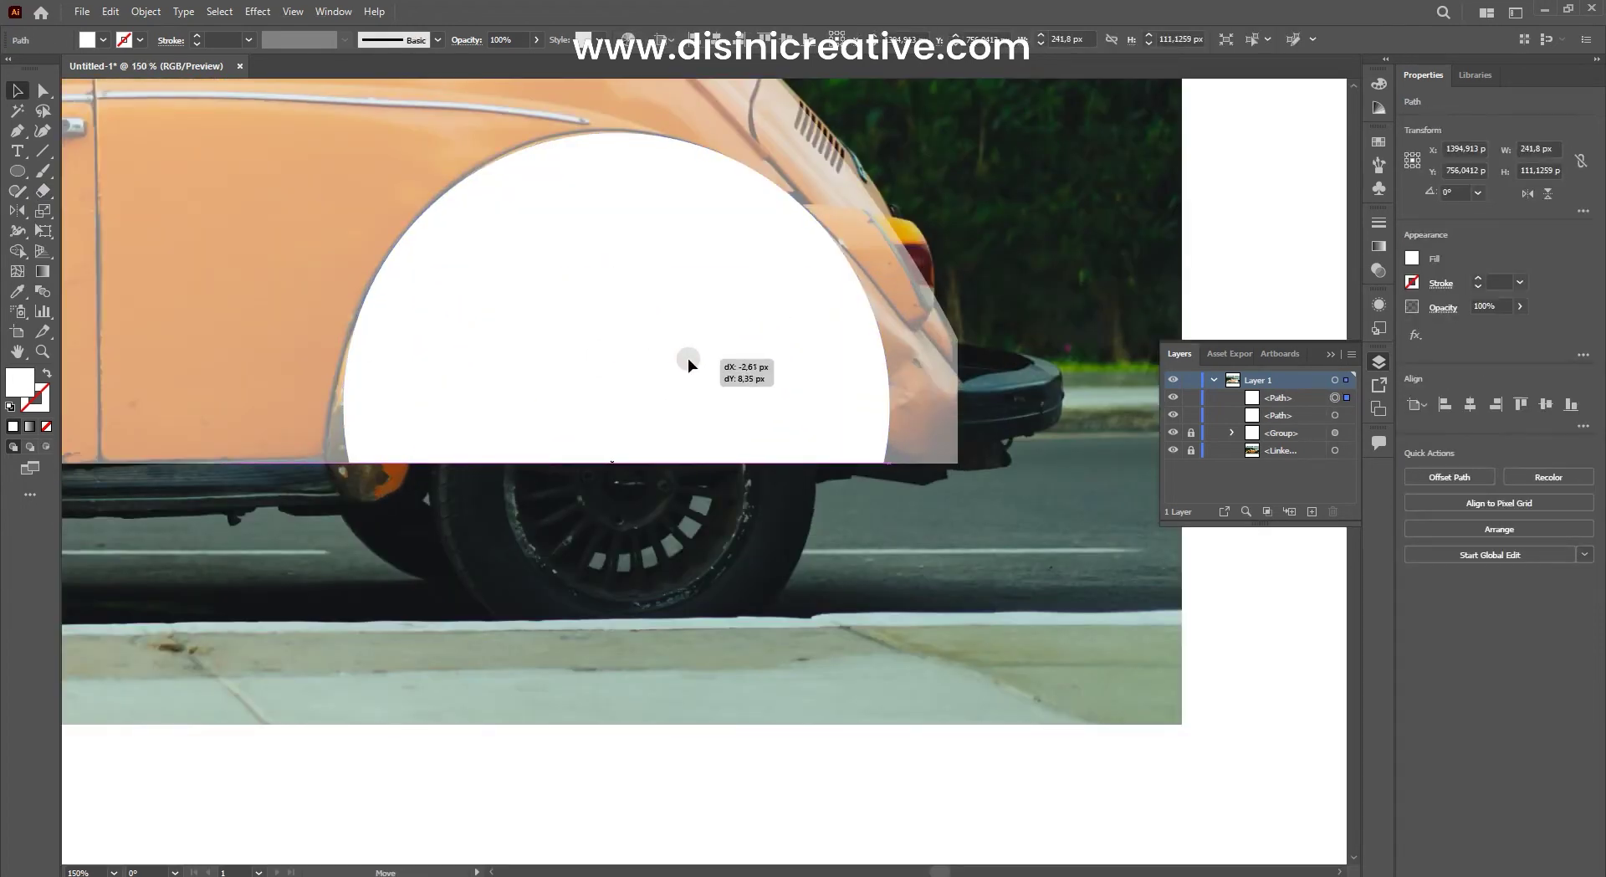
{"action": "left_click", "coordinate": [685, 256], "text": "shift"}
{"action": "scroll", "coordinate": [1297, 330], "scroll_direction": "right", "scroll_amount": 2}
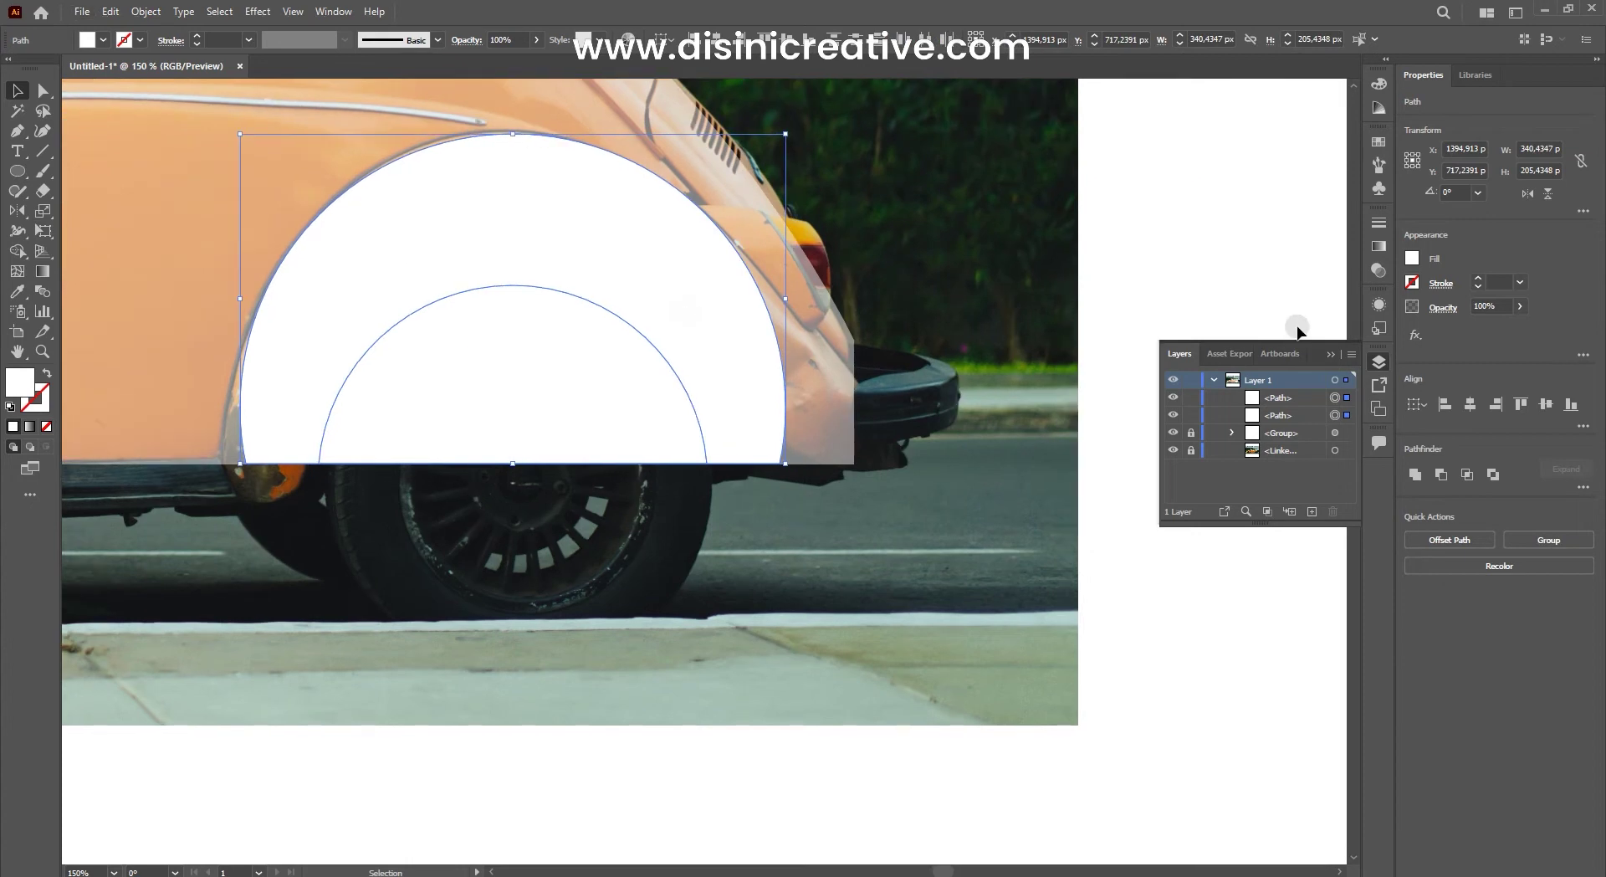
{"action": "left_click", "coordinate": [1441, 475]}
{"action": "scroll", "coordinate": [717, 260], "scroll_direction": "down", "scroll_amount": 2}
{"action": "scroll", "coordinate": [817, 483], "scroll_direction": "down", "scroll_amount": 3}
{"action": "scroll", "coordinate": [768, 335], "scroll_direction": "up", "scroll_amount": 4}
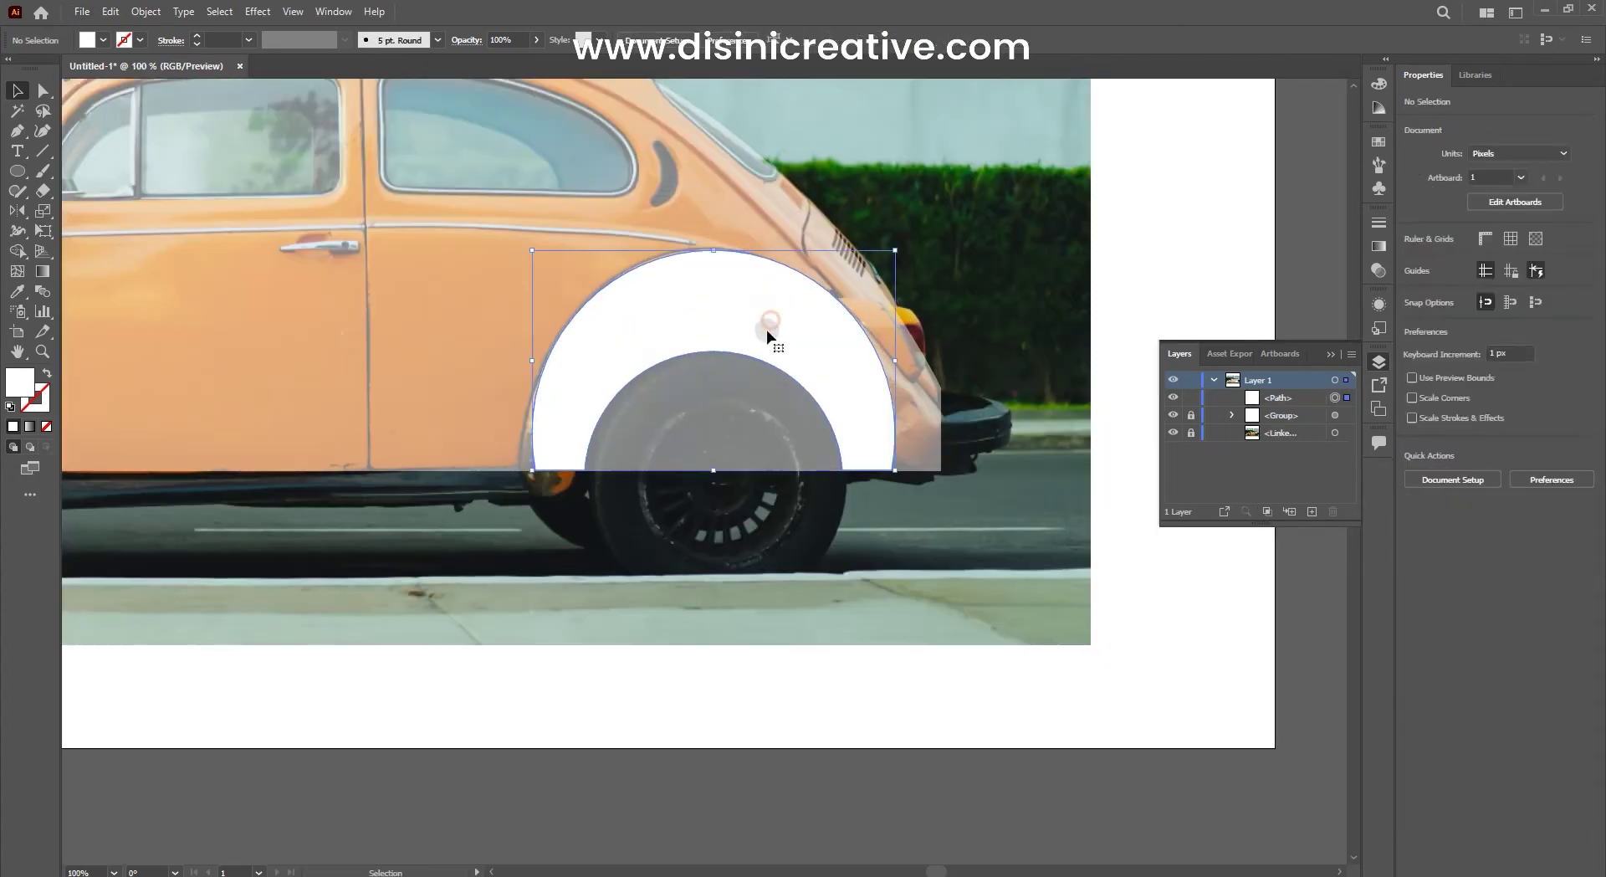
{"action": "scroll", "coordinate": [768, 335], "scroll_direction": "up", "scroll_amount": 2}
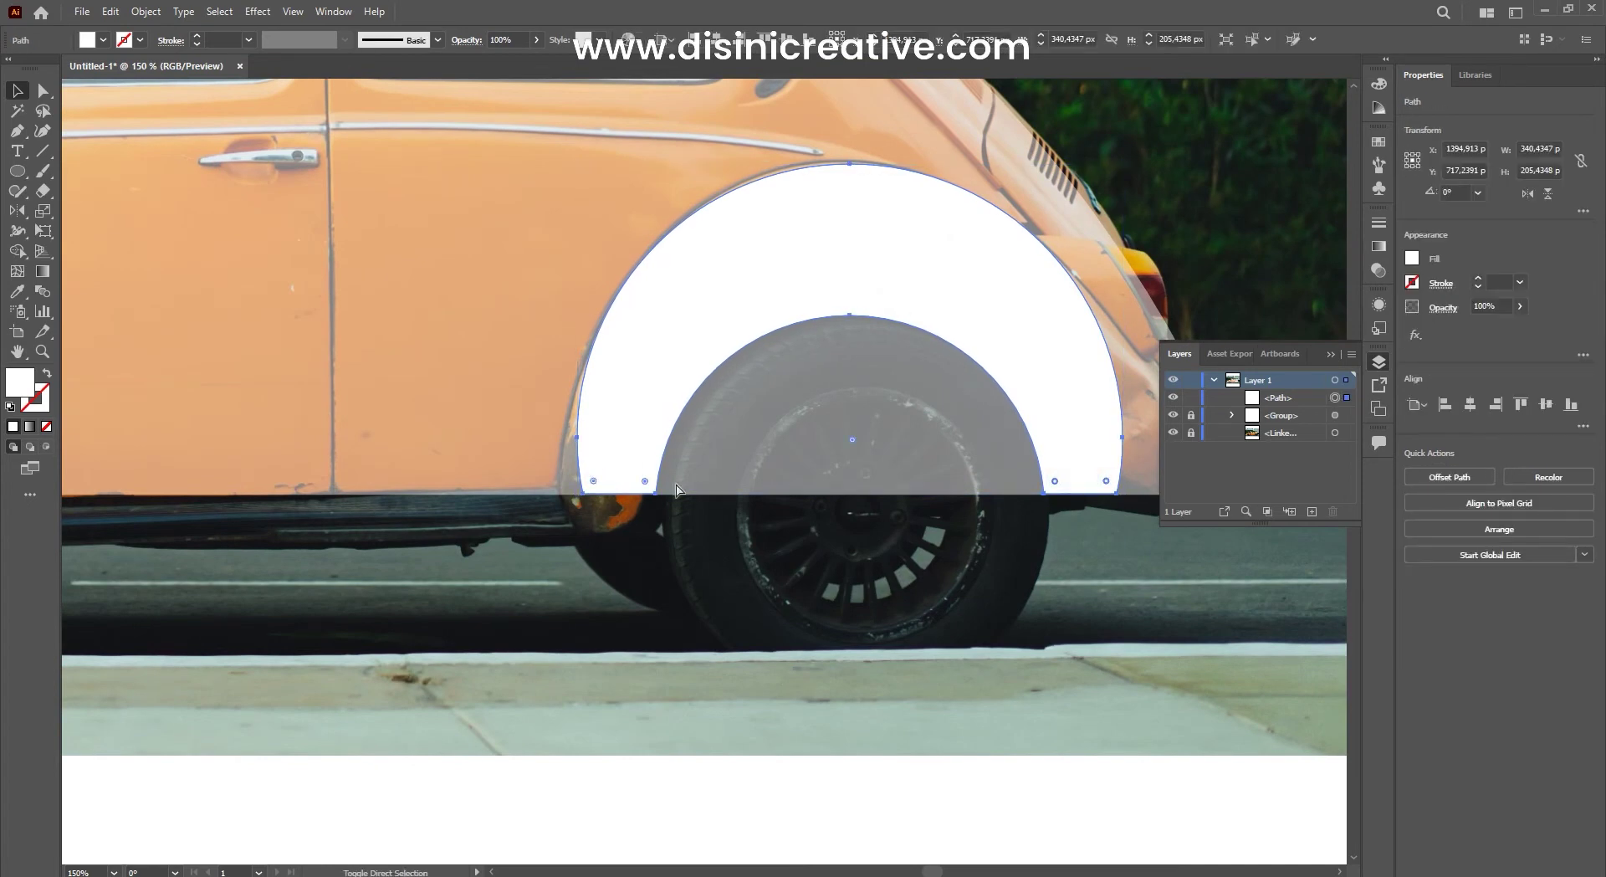
Step: Copy the fender arch over the front wheel, then reselect the rear arch
{"action": "mouse_move", "coordinate": [644, 483]}
{"action": "left_mouse_down"}
{"action": "mouse_move", "coordinate": [777, 373]}
{"action": "mouse_move", "coordinate": [371, 361]}
{"action": "left_mouse_up"}
{"action": "scroll", "coordinate": [778, 373], "scroll_direction": "down", "scroll_amount": 3}
{"action": "scroll", "coordinate": [704, 115], "scroll_direction": "up", "scroll_amount": 1}
{"action": "key", "text": "ctrl+a"}
{"action": "scroll", "coordinate": [504, 361], "scroll_direction": "up", "scroll_amount": 1}
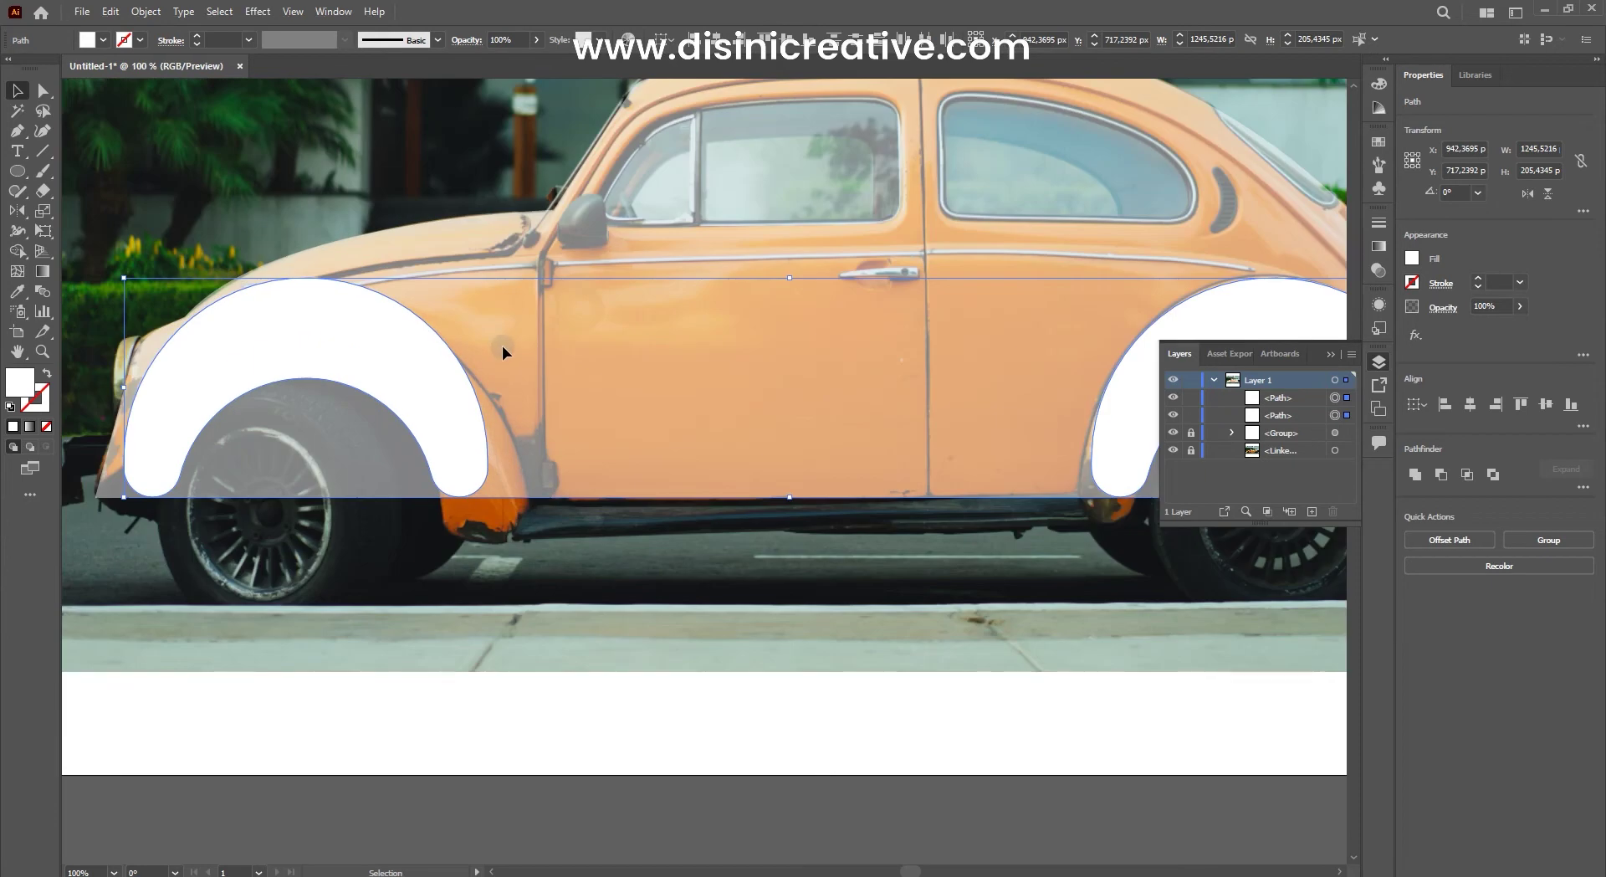
{"action": "scroll", "coordinate": [501, 345], "scroll_direction": "down", "scroll_amount": 2}
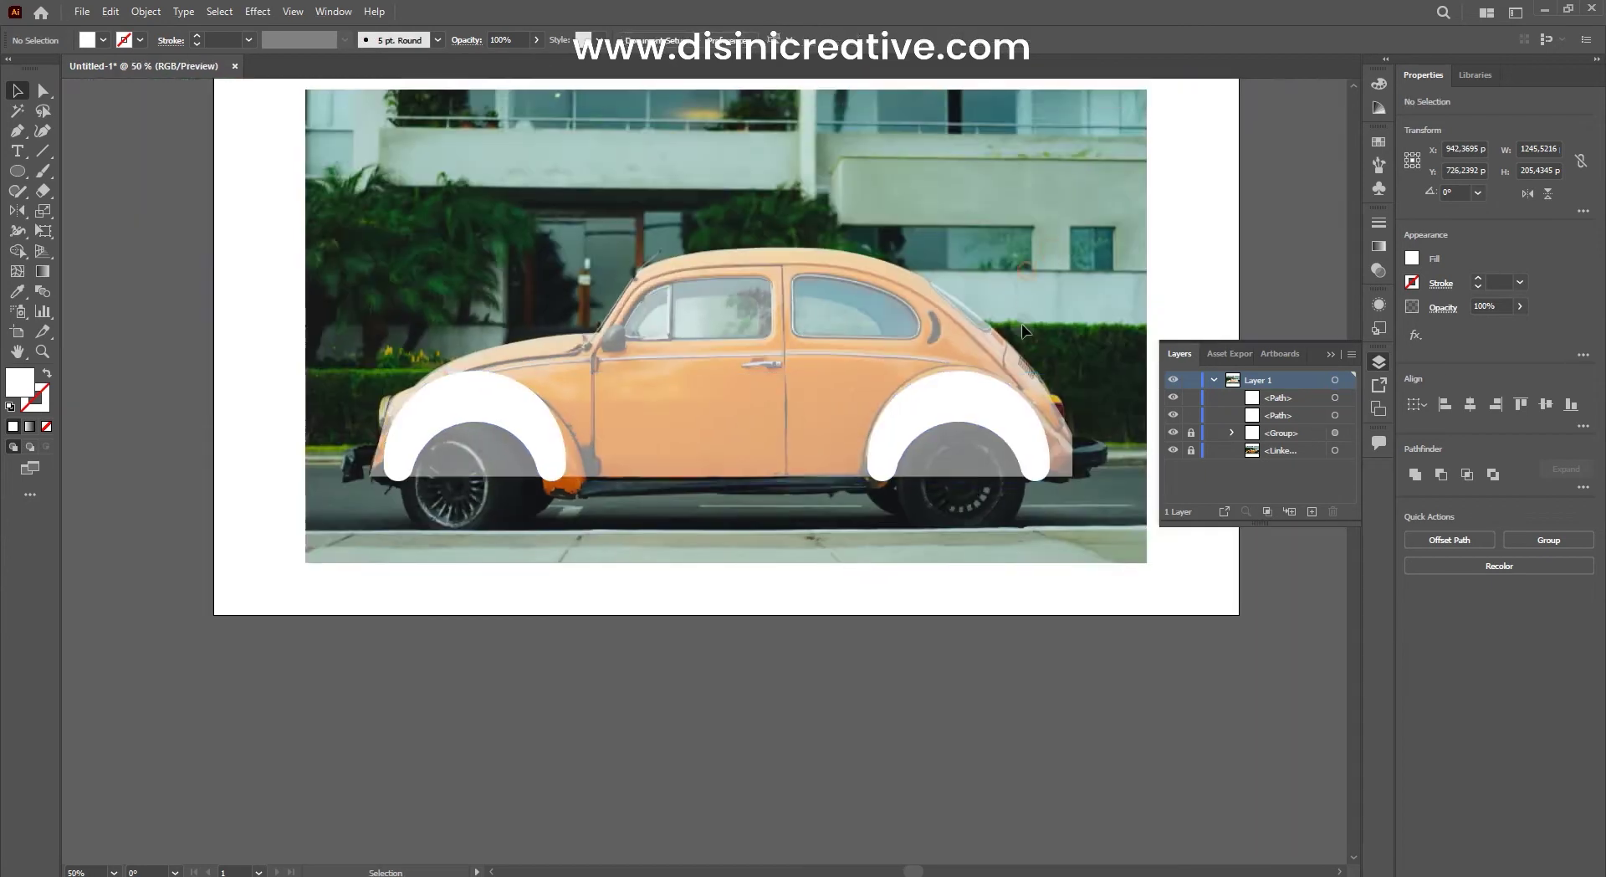
{"action": "scroll", "coordinate": [1021, 323], "scroll_direction": "up", "scroll_amount": 1}
{"action": "left_click", "coordinate": [907, 380]}
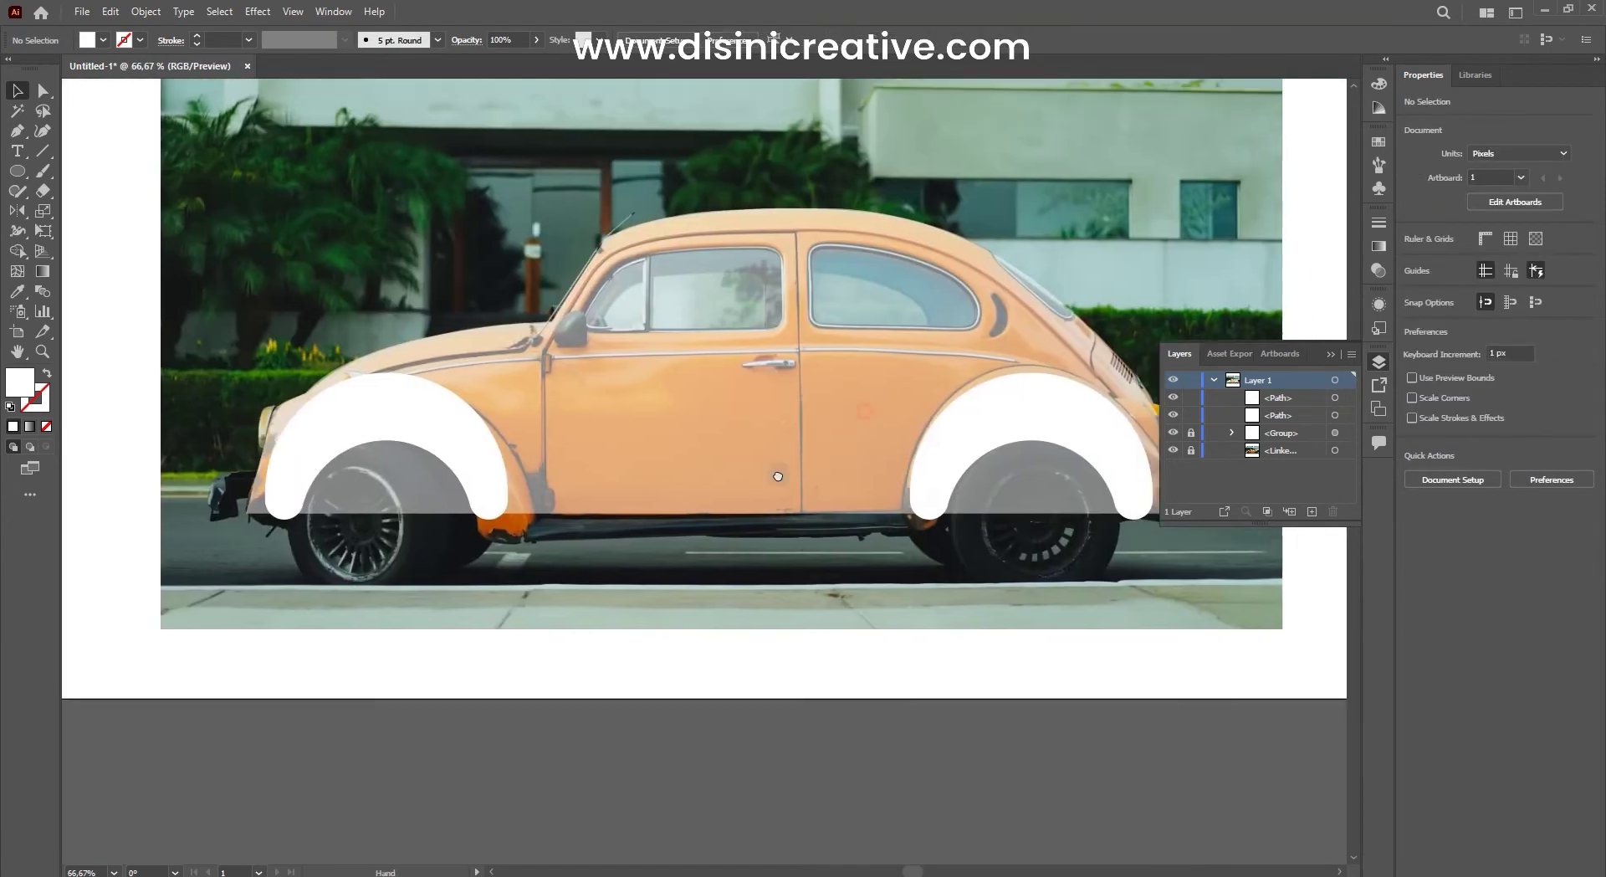
{"action": "scroll", "coordinate": [649, 314], "scroll_direction": "up", "scroll_amount": 2}
Step: Trace a white shape over the front side window with the Pen tool and select its corners for rounding
{"action": "left_click", "coordinate": [534, 352]}
{"action": "key", "text": "p"}
{"action": "scroll", "coordinate": [393, 364], "scroll_direction": "up", "scroll_amount": 1}
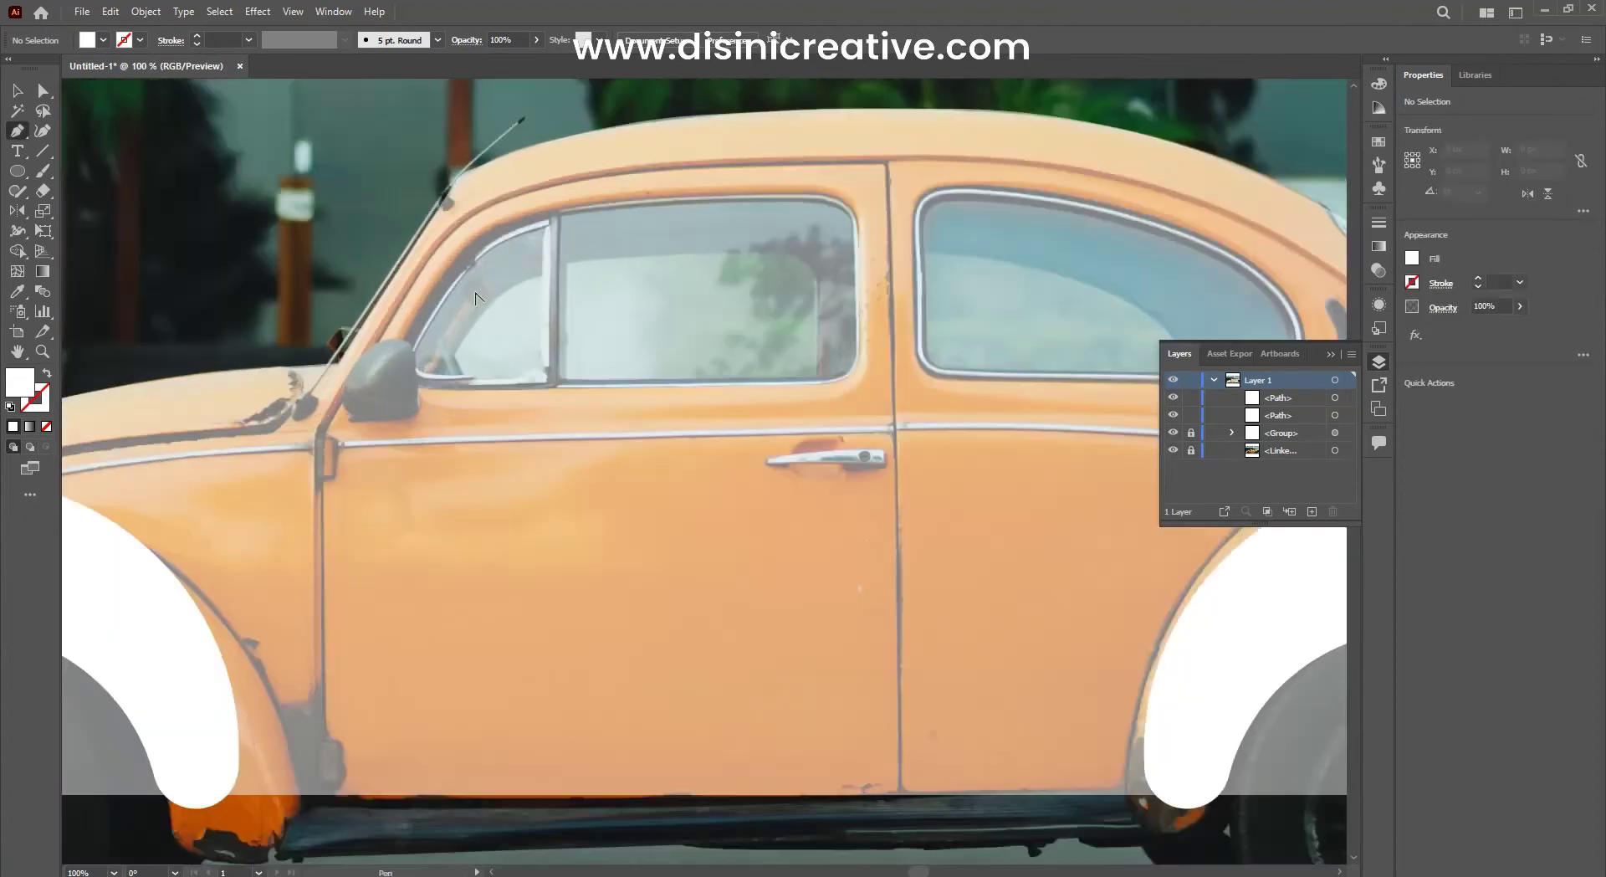
{"action": "scroll", "coordinate": [382, 360], "scroll_direction": "up", "scroll_amount": 1}
{"action": "left_click", "coordinate": [345, 416]}
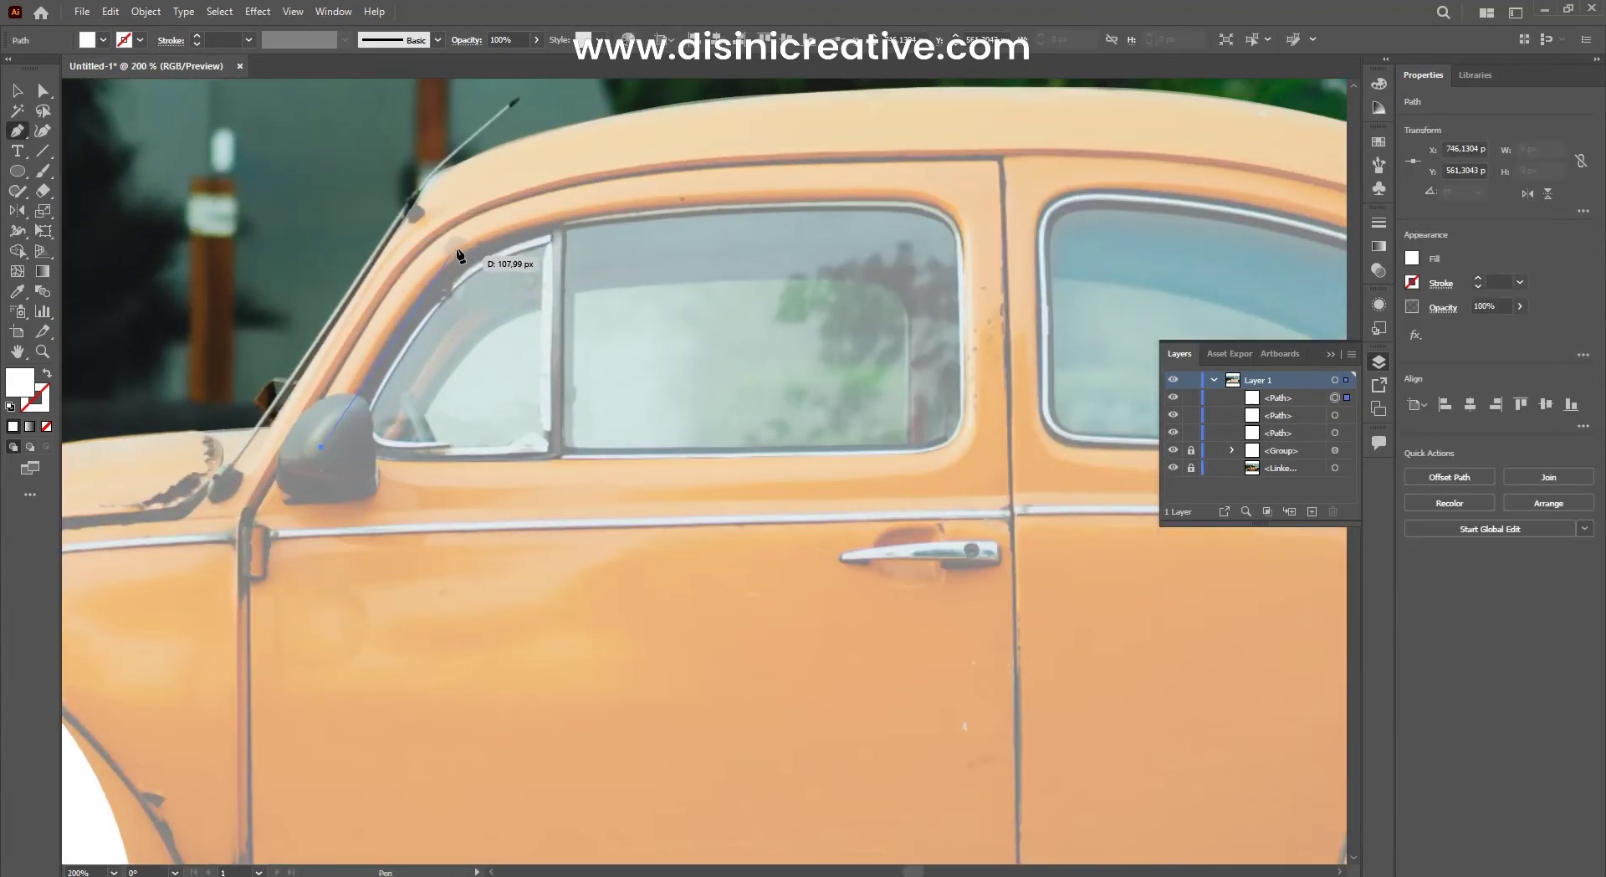
{"action": "left_click", "coordinate": [945, 208]}
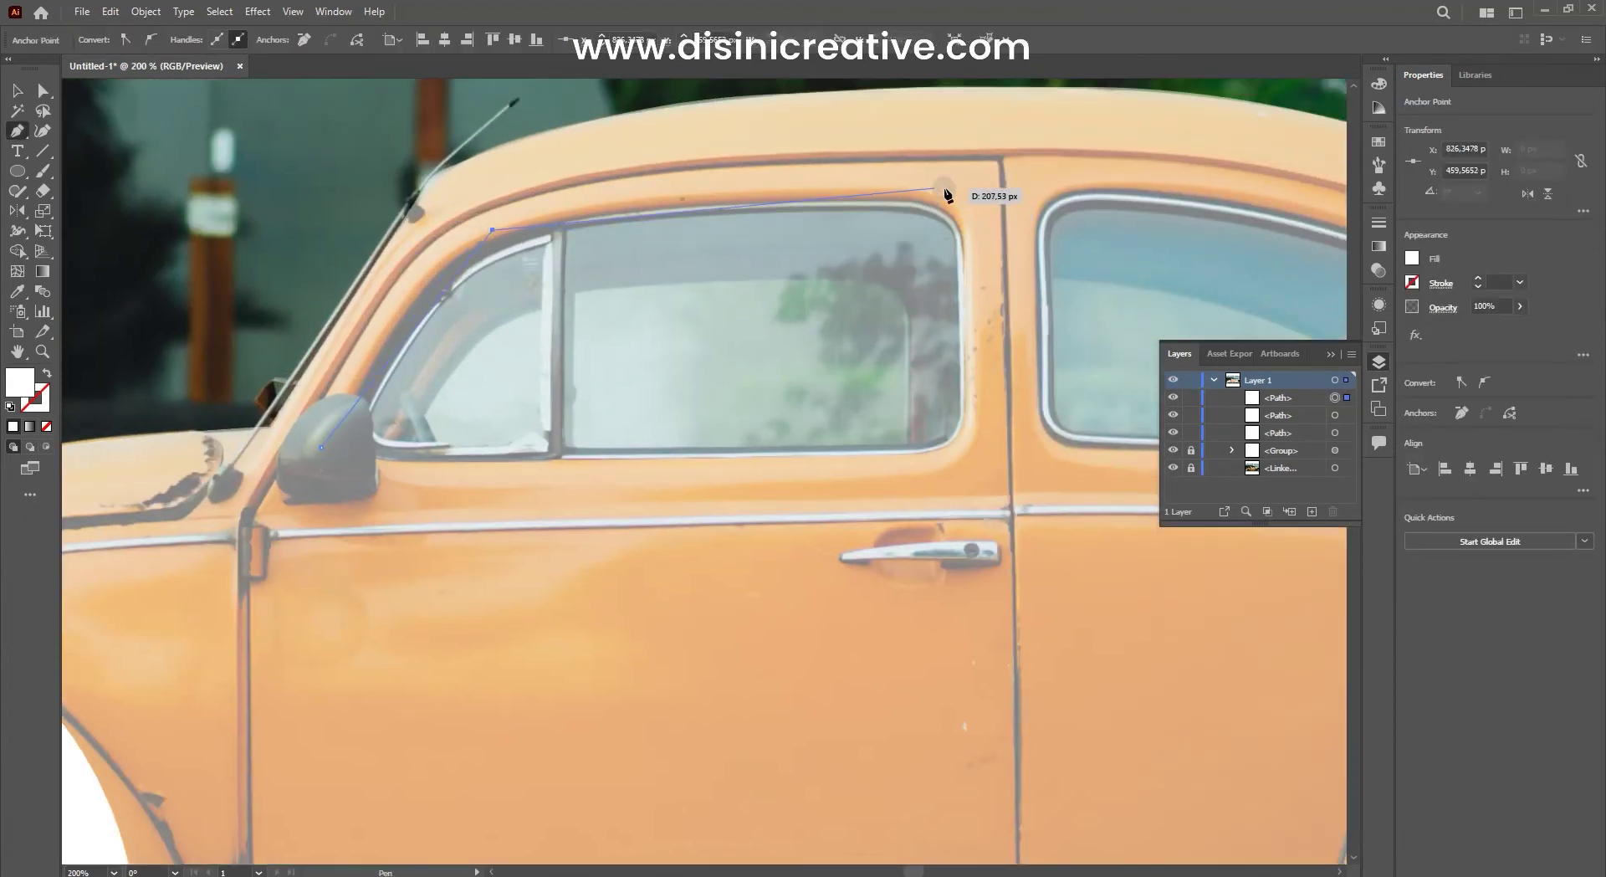
{"action": "left_click", "coordinate": [964, 191]}
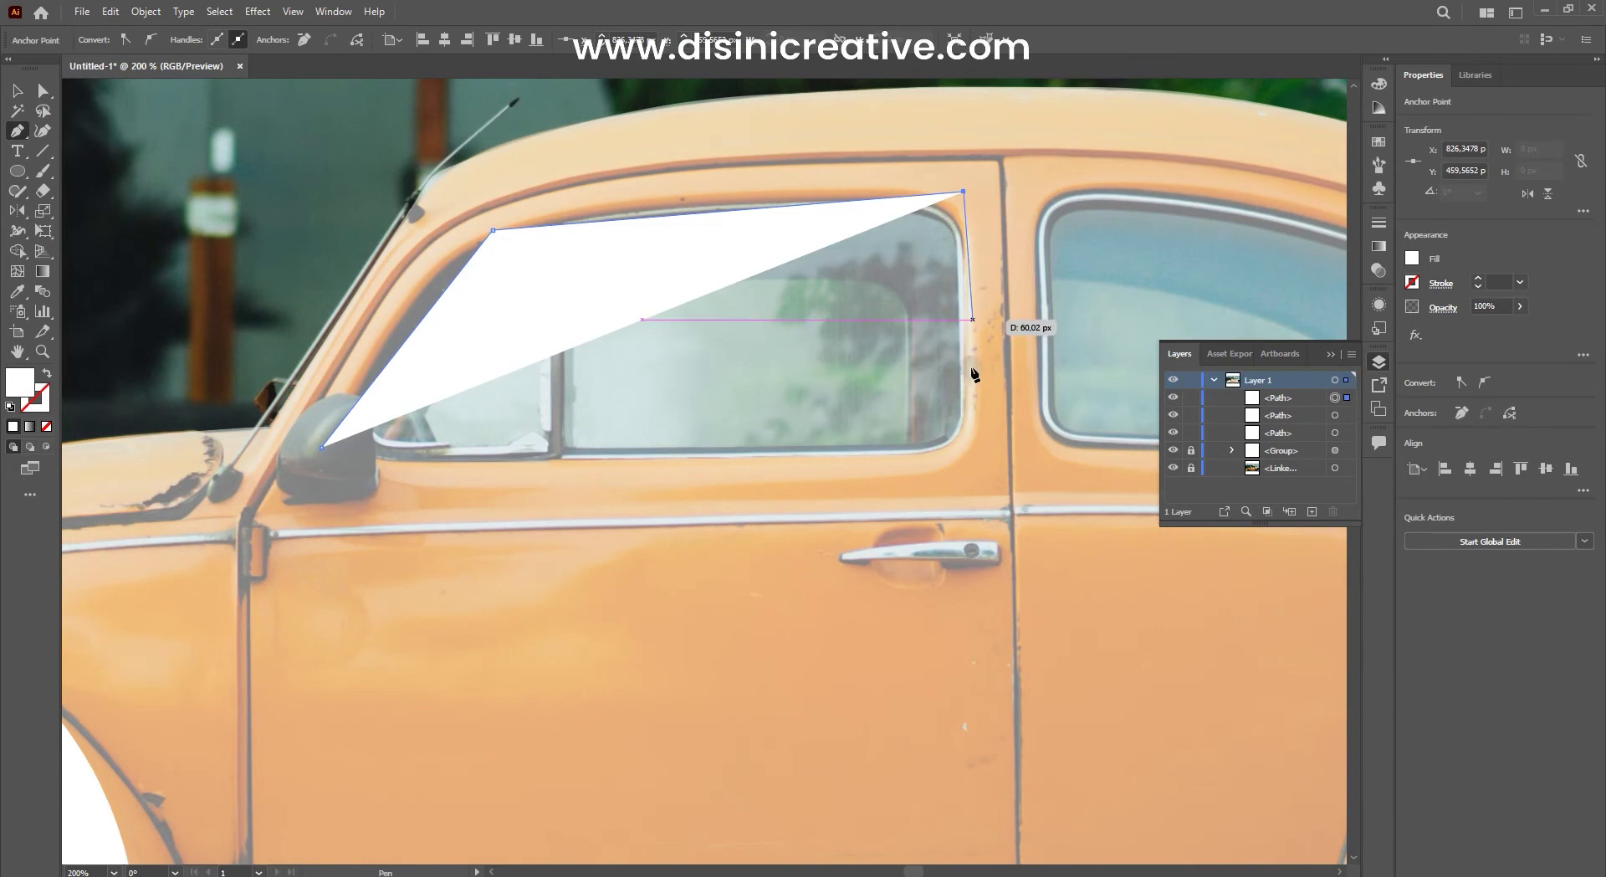
{"action": "left_click", "coordinate": [963, 447]}
{"action": "key", "text": "a"}
{"action": "key", "text": "v"}
{"action": "left_click", "coordinate": [684, 347]}
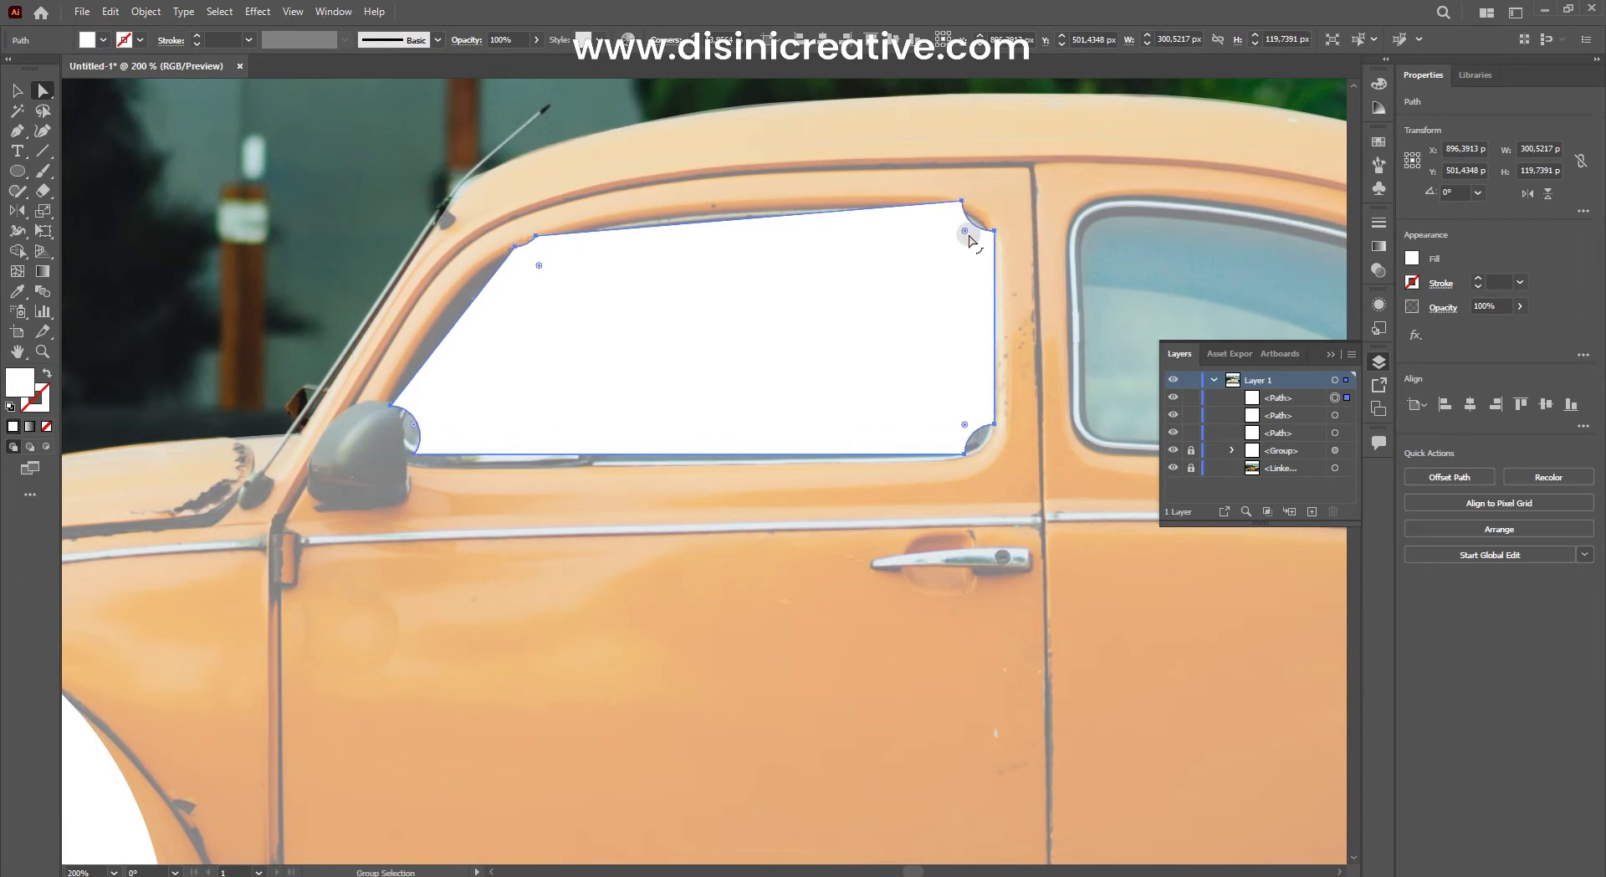
{"action": "left_click", "coordinate": [984, 214]}
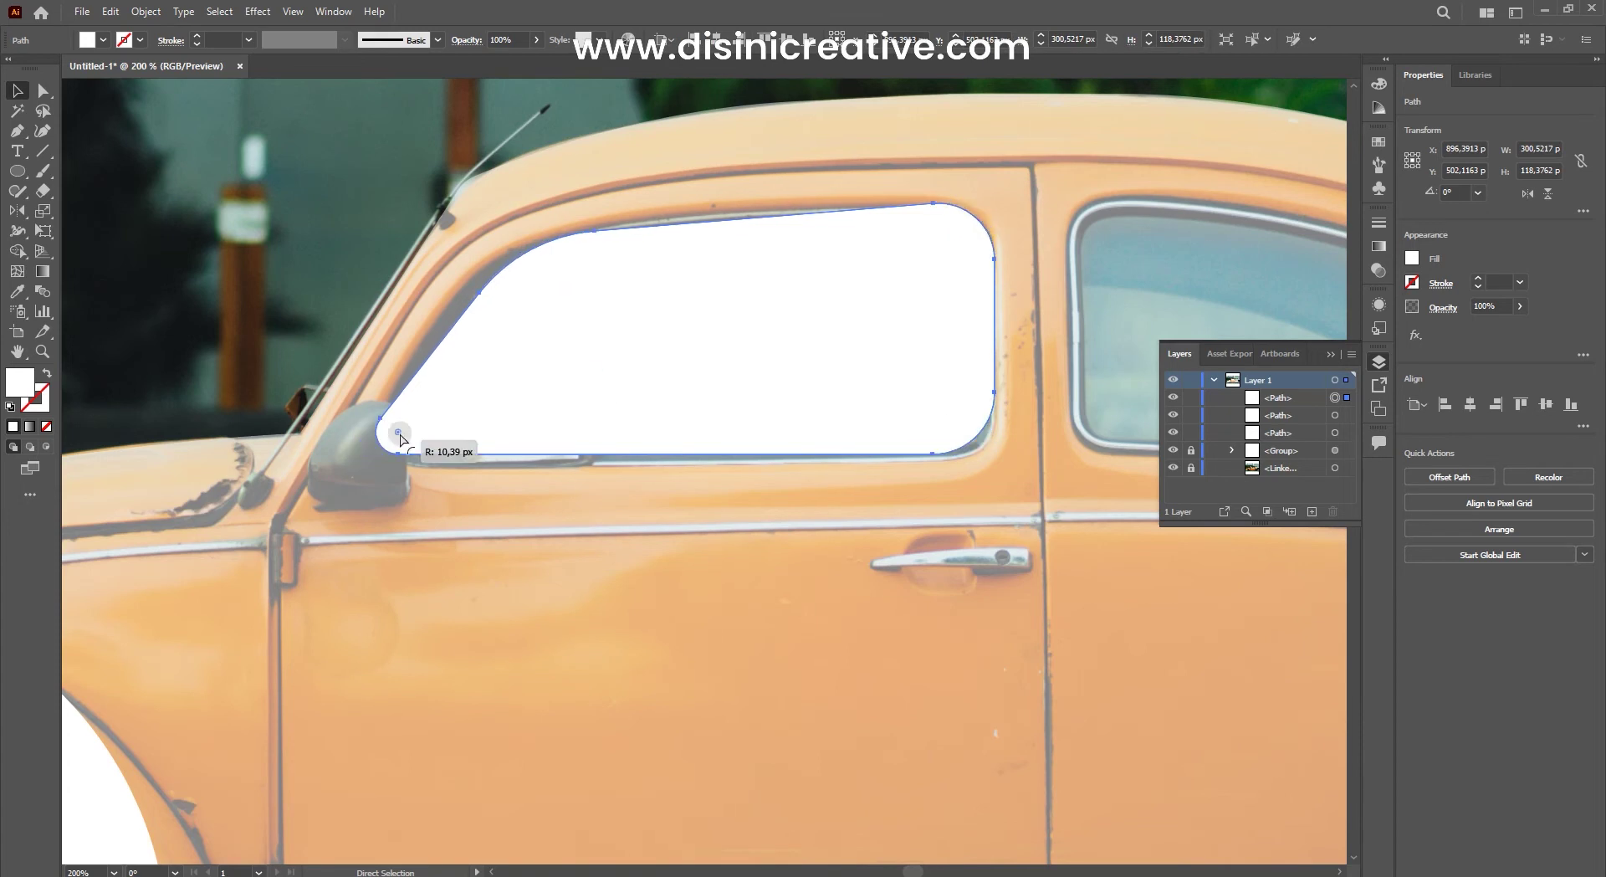
Step: Place a mirrored copy of the window shape over the rear side window
{"action": "scroll", "coordinate": [811, 303], "scroll_direction": "down", "scroll_amount": 5}
{"action": "scroll", "coordinate": [895, 318], "scroll_direction": "up", "scroll_amount": 4}
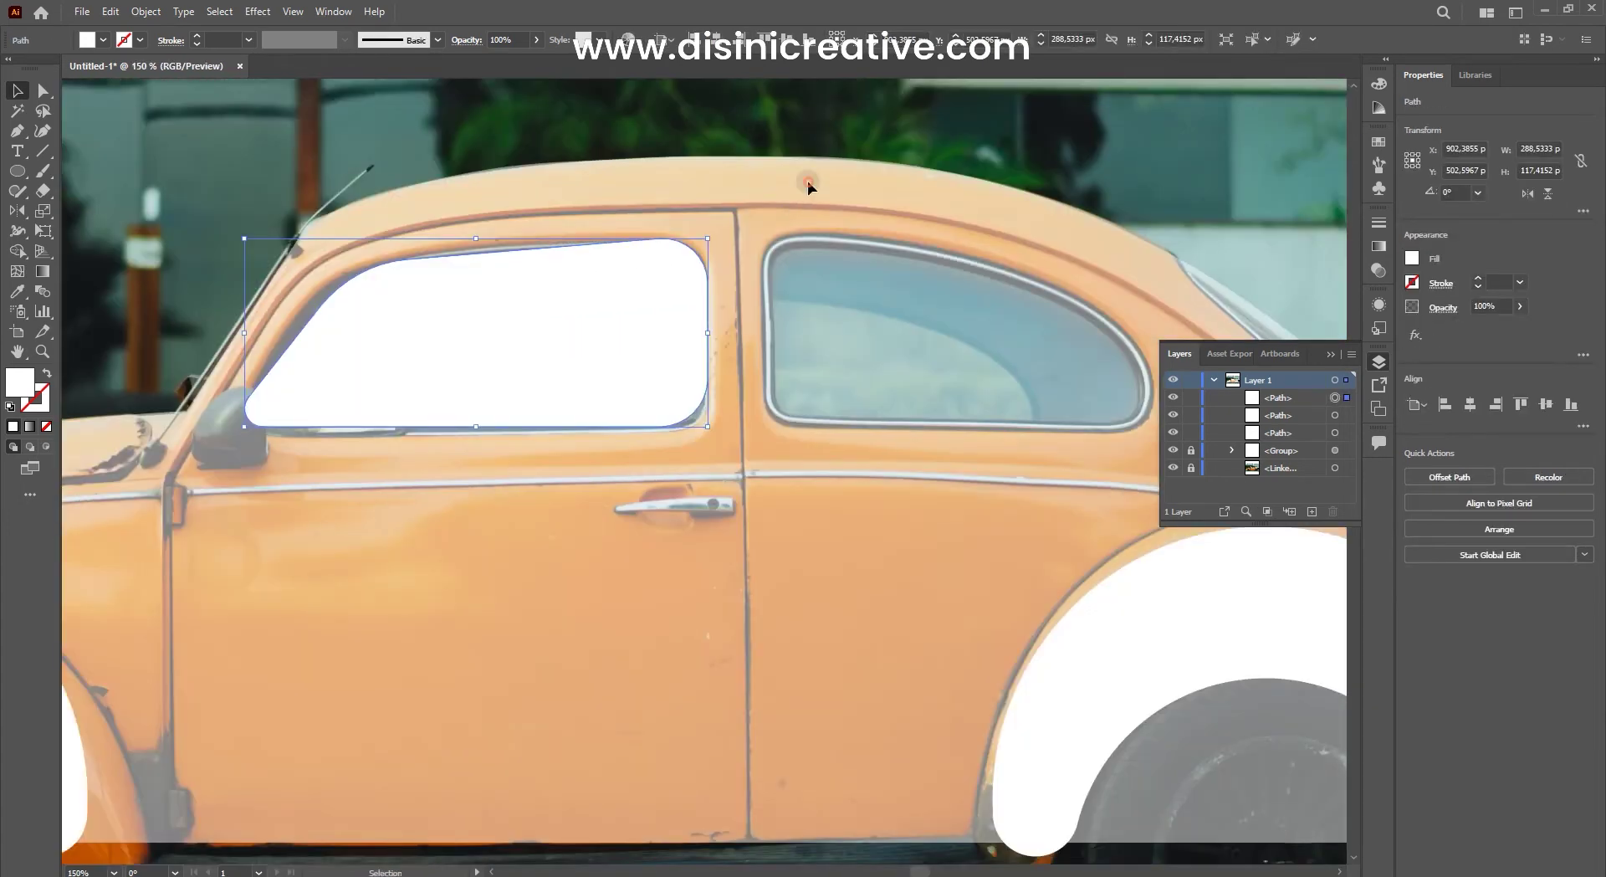
{"action": "left_click_drag", "start_coordinate": [683, 320], "coordinate": [1014, 330]}
{"action": "mouse_move", "coordinate": [821, 308]}
{"action": "left_mouse_down"}
{"action": "mouse_move", "coordinate": [712, 298]}
{"action": "mouse_move", "coordinate": [867, 293]}
{"action": "left_mouse_up"}
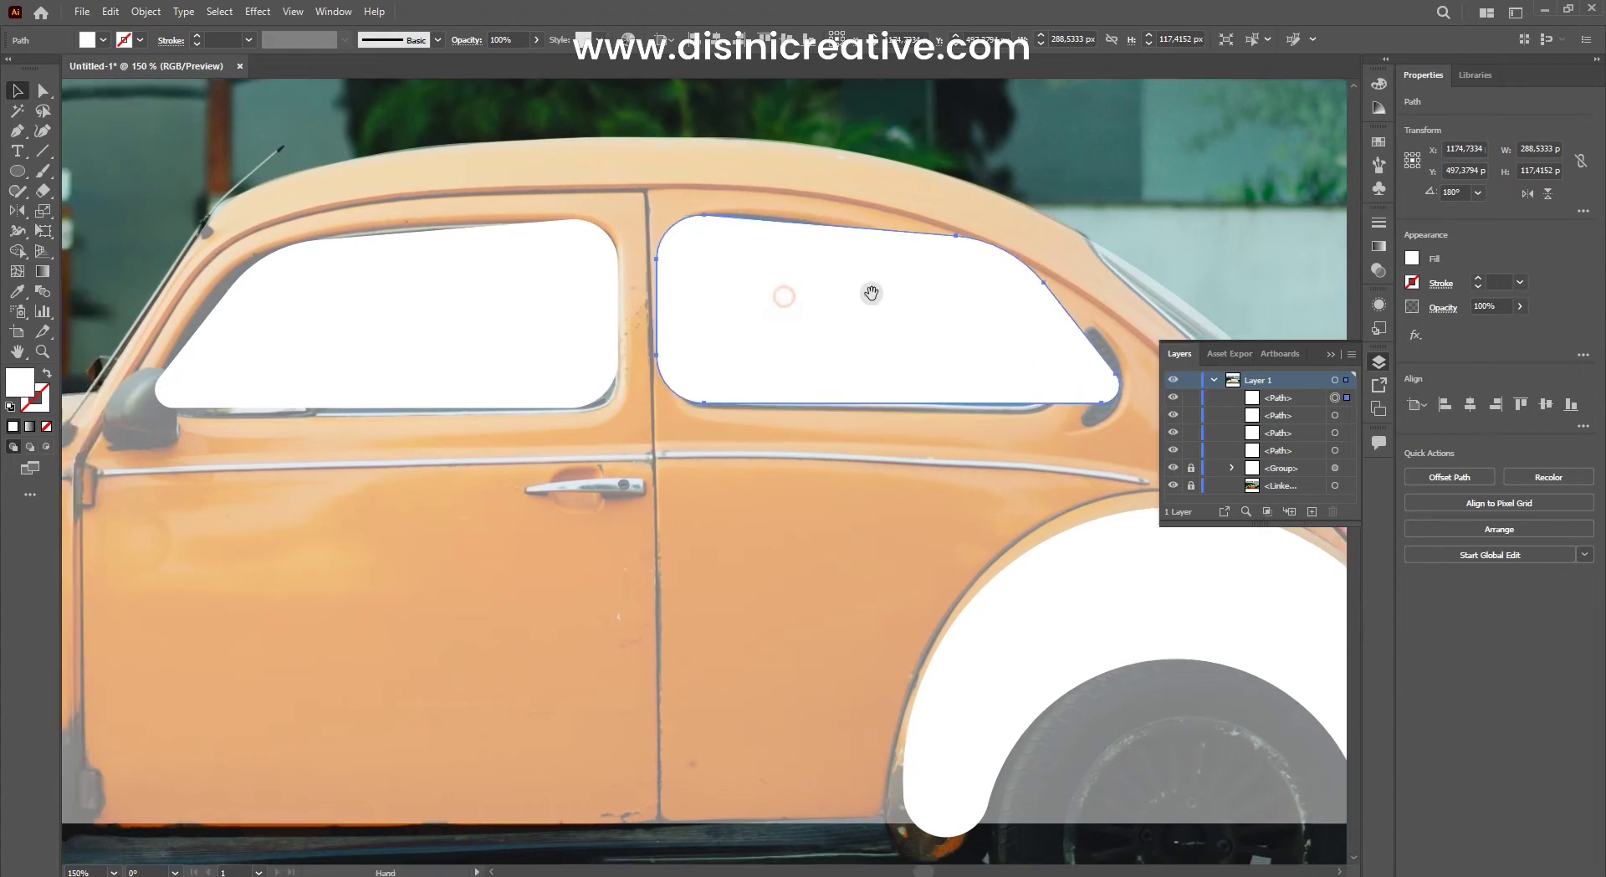
{"action": "left_click", "coordinate": [419, 318], "text": "shift"}
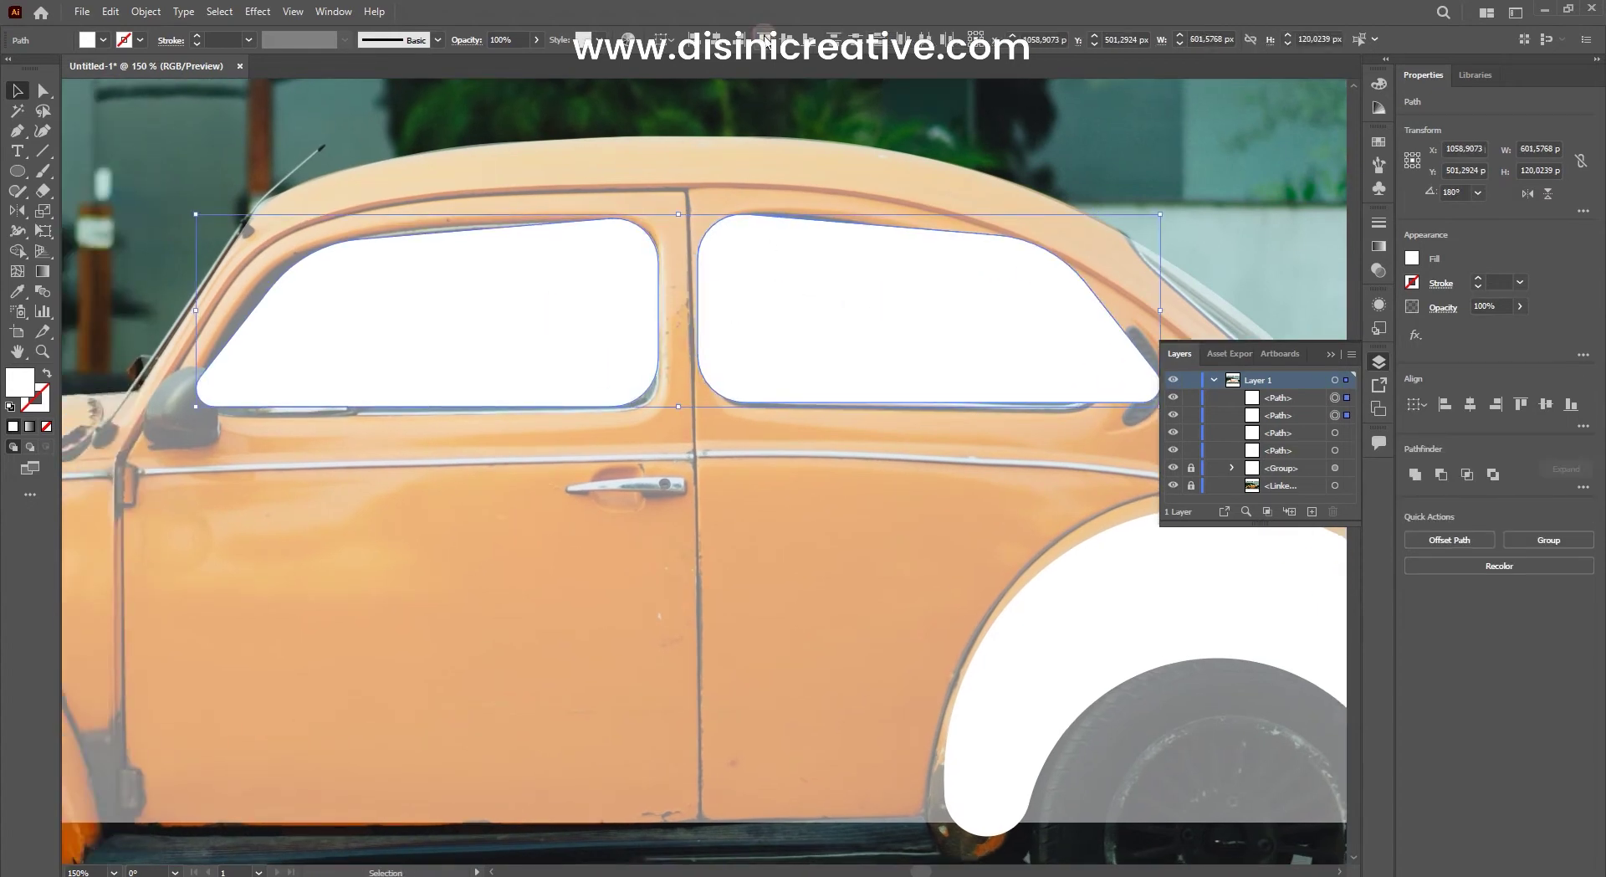
{"action": "scroll", "coordinate": [854, 298], "scroll_direction": "down", "scroll_amount": 4}
{"action": "scroll", "coordinate": [890, 294], "scroll_direction": "up", "scroll_amount": 2}
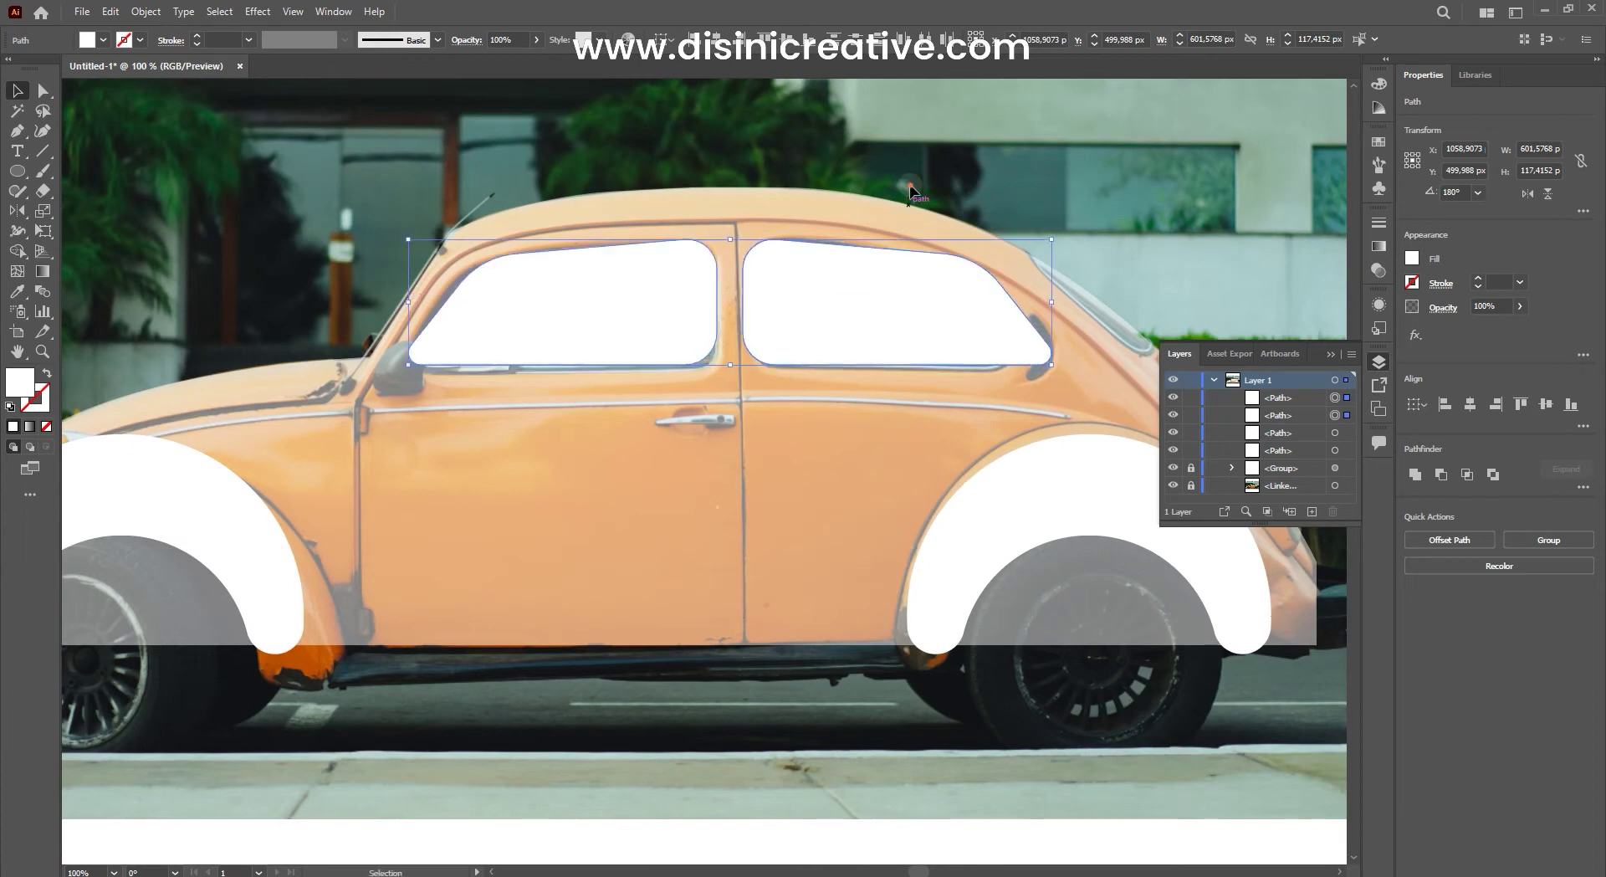
{"action": "scroll", "coordinate": [892, 295], "scroll_direction": "up", "scroll_amount": 2}
{"action": "scroll", "coordinate": [968, 293], "scroll_direction": "down", "scroll_amount": 2}
Step: Pen-draw a closed white tapered shape over the door handle
{"action": "left_click", "coordinate": [776, 354]}
{"action": "scroll", "coordinate": [776, 354], "scroll_direction": "up", "scroll_amount": 2}
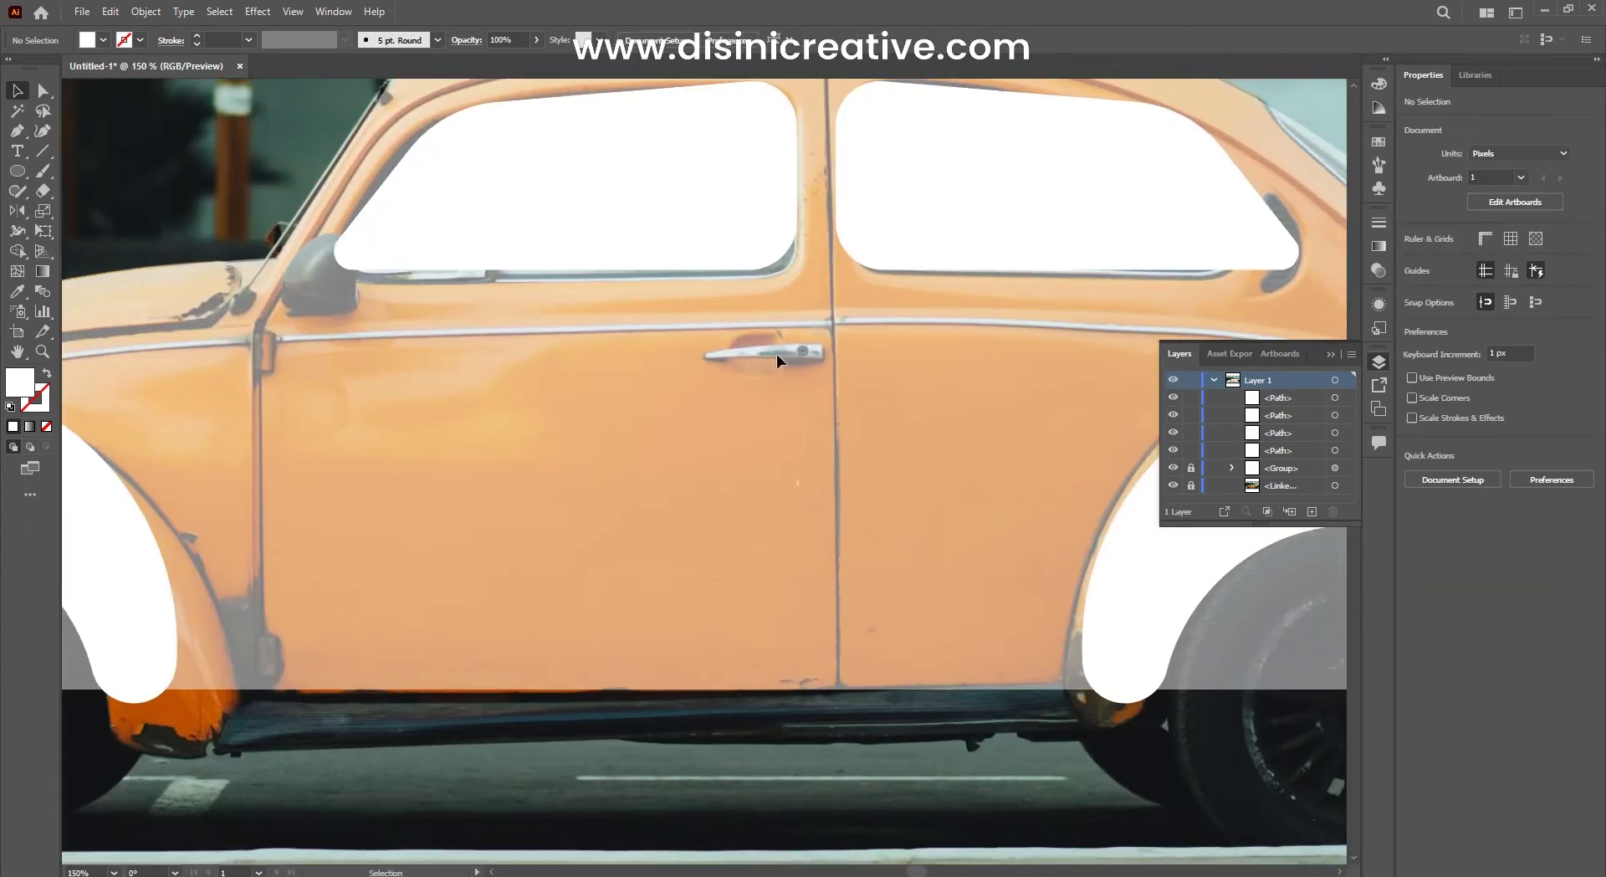
{"action": "key", "text": "p"}
{"action": "scroll", "coordinate": [731, 305], "scroll_direction": "up", "scroll_amount": 3}
{"action": "left_click", "coordinate": [803, 312]}
{"action": "left_click", "coordinate": [803, 356]}
{"action": "left_click", "coordinate": [477, 351]}
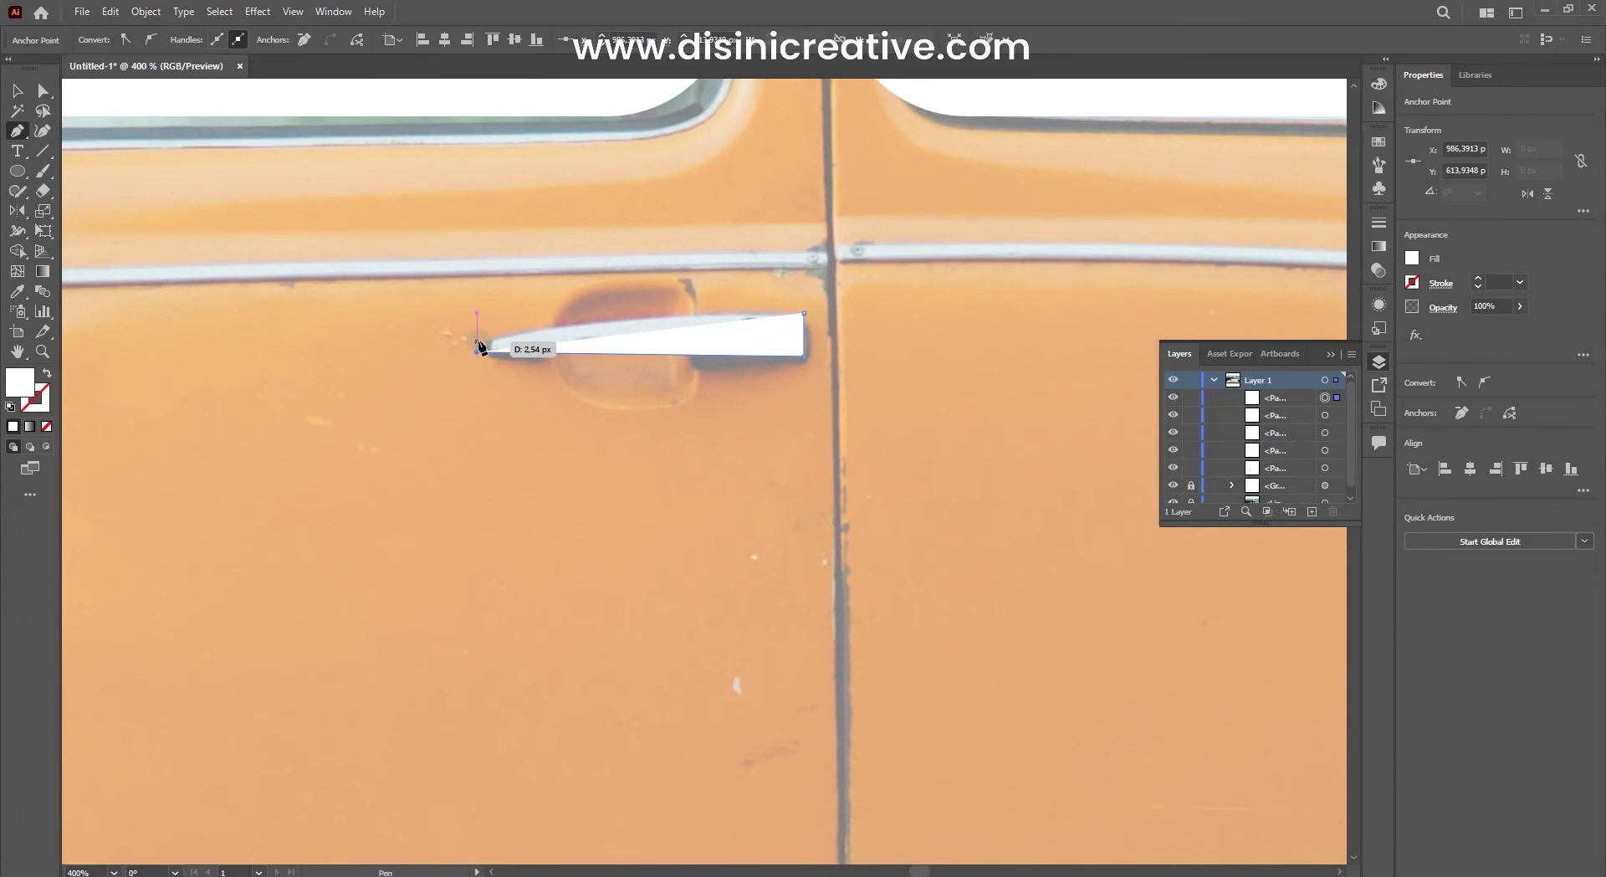
{"action": "left_click", "coordinate": [803, 313]}
{"action": "key", "text": "v"}
Step: Reduce the door handle shape's height to 10 px
{"action": "scroll", "coordinate": [861, 315], "scroll_direction": "up", "scroll_amount": 3}
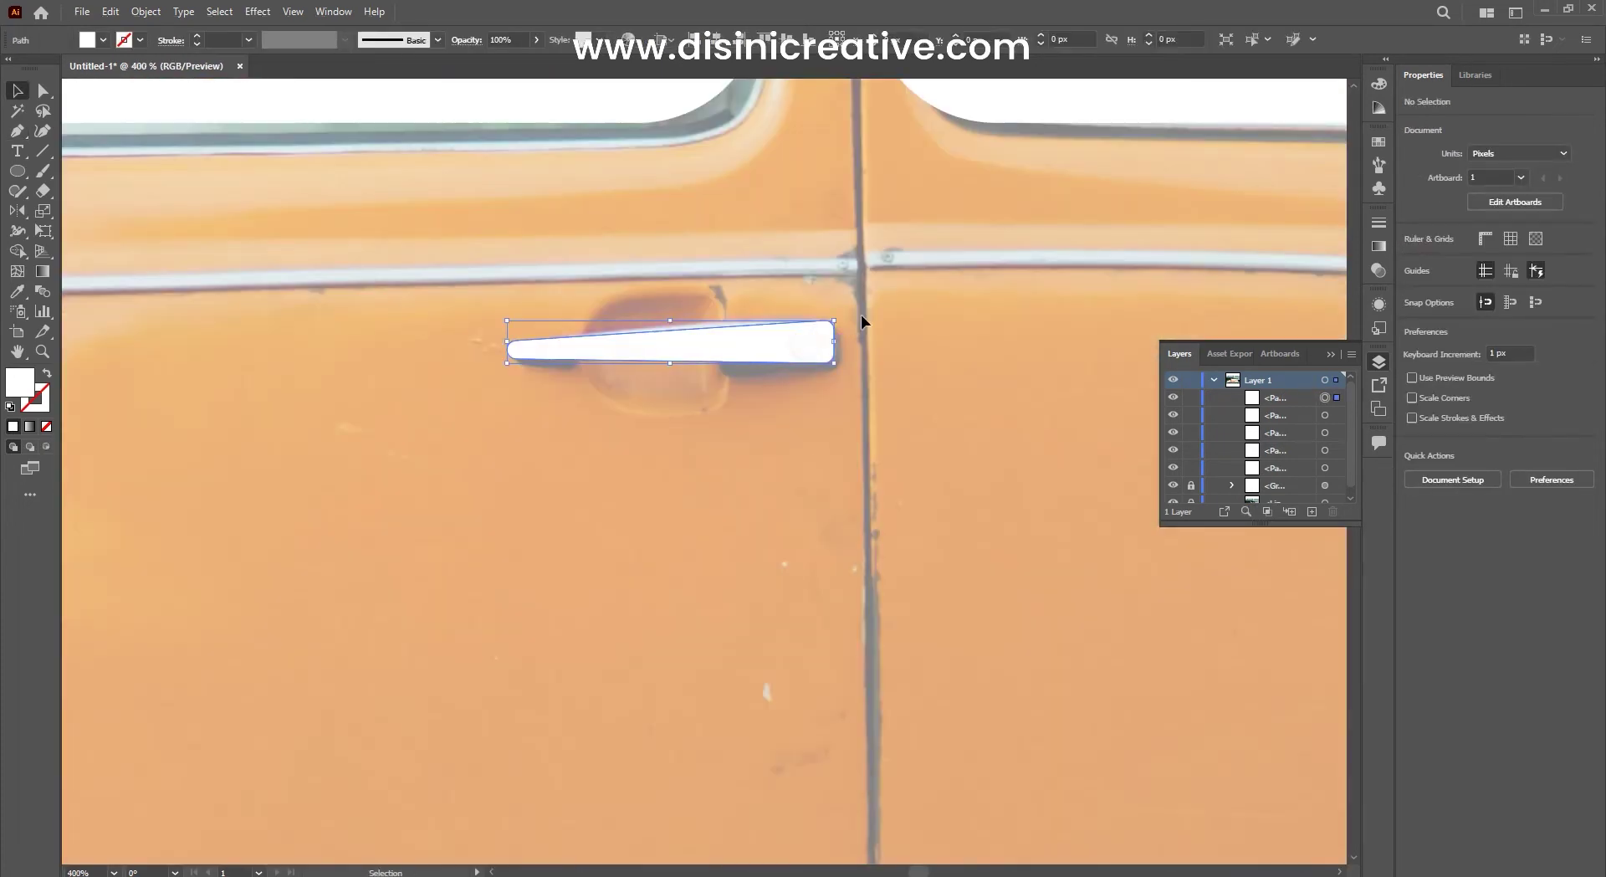
{"action": "left_click", "coordinate": [669, 343]}
{"action": "left_click_drag", "start_coordinate": [671, 320], "coordinate": [675, 321]}
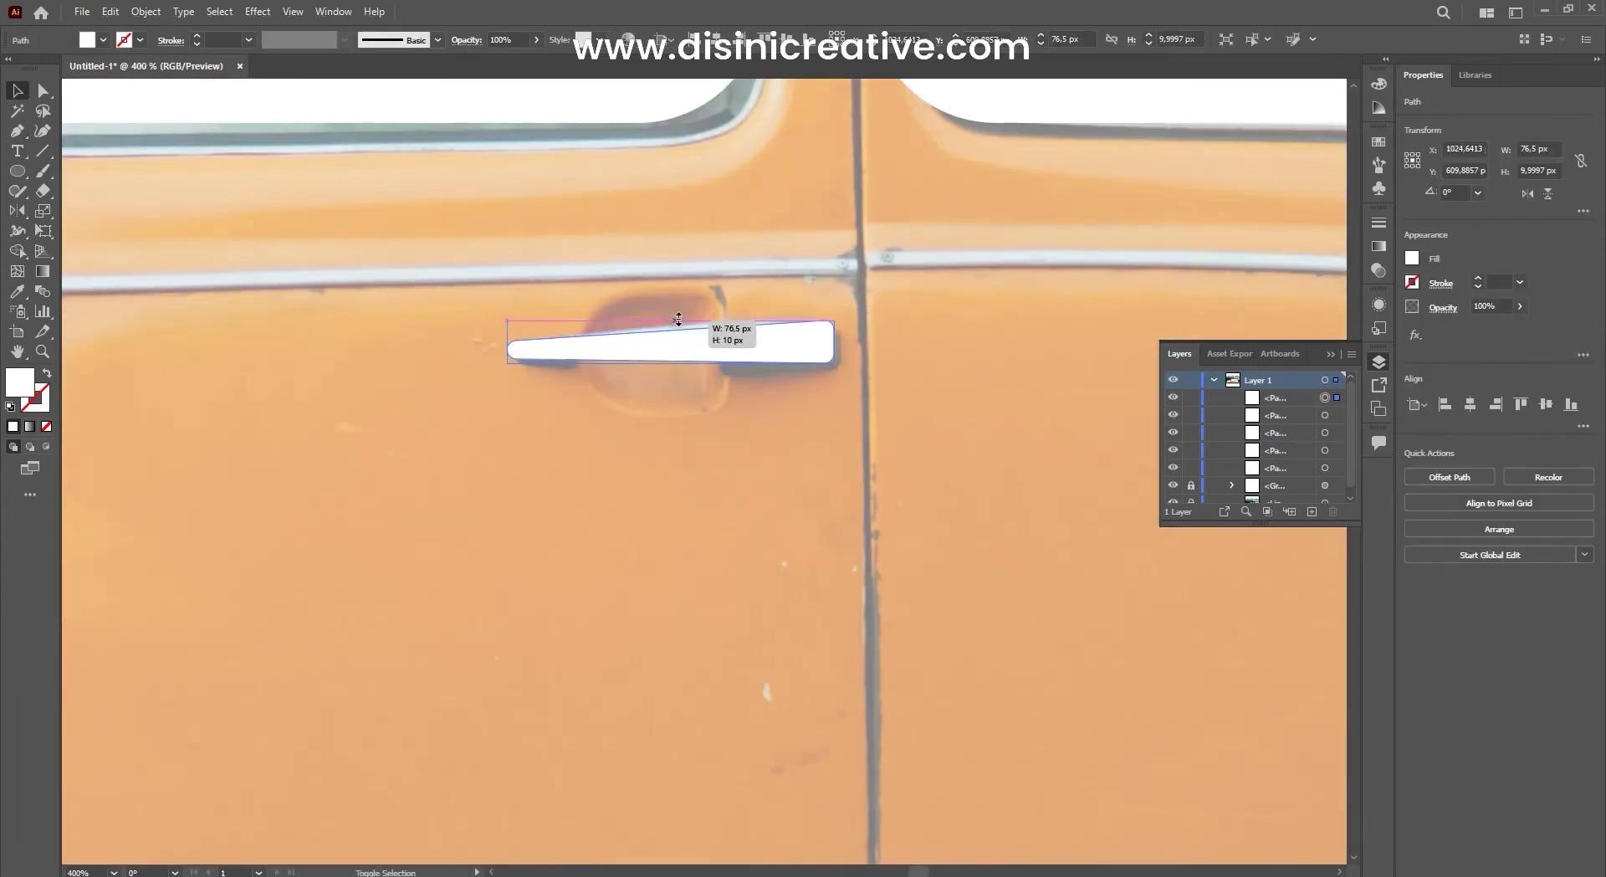
{"action": "scroll", "coordinate": [890, 371], "scroll_direction": "down", "scroll_amount": 4}
{"action": "scroll", "coordinate": [854, 334], "scroll_direction": "down", "scroll_amount": 1}
{"action": "key", "text": "ctrl+shift+a"}
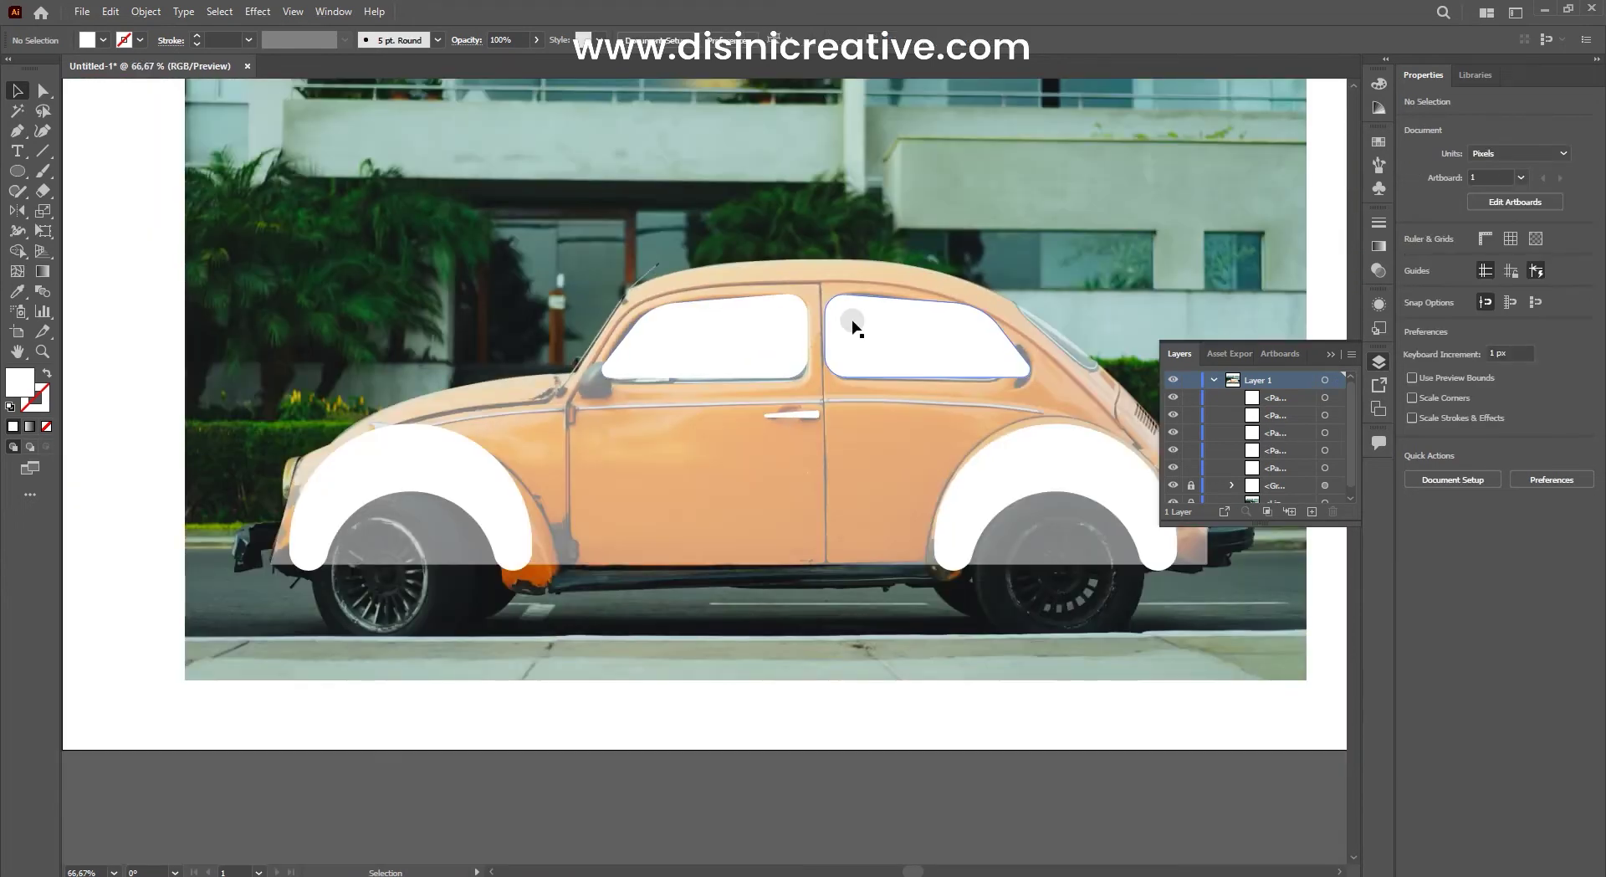
{"action": "scroll", "coordinate": [853, 330], "scroll_direction": "up", "scroll_amount": 1}
{"action": "scroll", "coordinate": [645, 405], "scroll_direction": "down", "scroll_amount": 2}
{"action": "scroll", "coordinate": [646, 405], "scroll_direction": "up", "scroll_amount": 2}
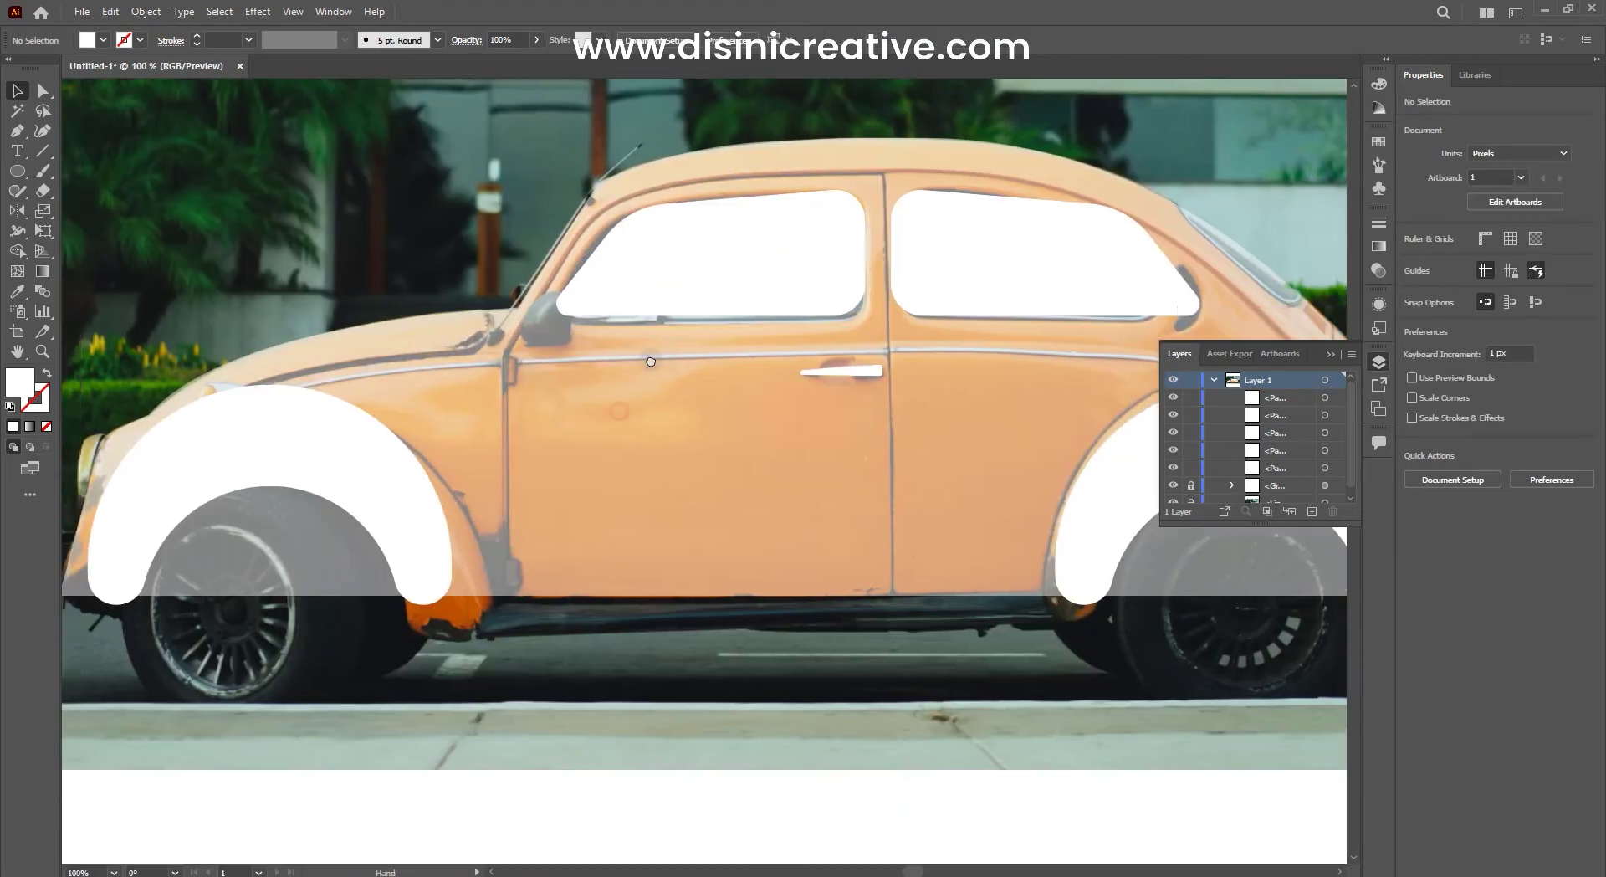
{"action": "scroll", "coordinate": [655, 339], "scroll_direction": "up", "scroll_amount": 1}
{"action": "scroll", "coordinate": [636, 326], "scroll_direction": "up", "scroll_amount": 1}
{"action": "scroll", "coordinate": [611, 313], "scroll_direction": "left", "scroll_amount": 1}
Step: Deselect the front wheel-arch shape and ready the Pen tool over the door area
{"action": "left_click", "coordinate": [554, 358]}
{"action": "scroll", "coordinate": [581, 234], "scroll_direction": "up", "scroll_amount": 1}
{"action": "scroll", "coordinate": [661, 324], "scroll_direction": "down", "scroll_amount": 2}
{"action": "scroll", "coordinate": [661, 324], "scroll_direction": "right", "scroll_amount": 3}
{"action": "scroll", "coordinate": [755, 340], "scroll_direction": "up", "scroll_amount": 1}
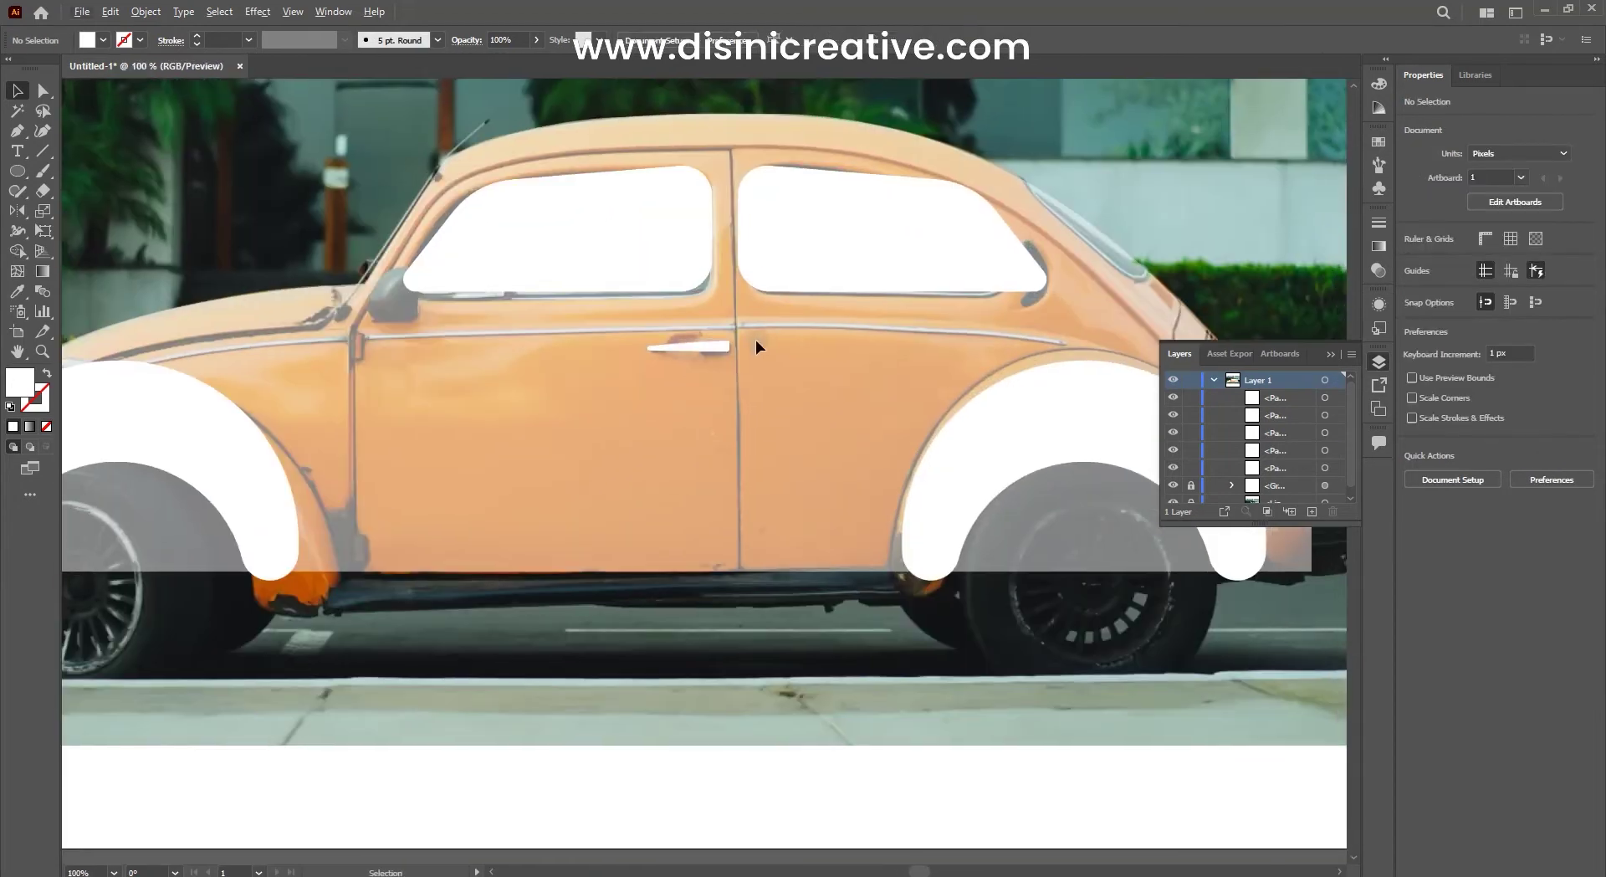
{"action": "key", "text": "ctrl+shift+a"}
{"action": "key", "text": "p"}
{"action": "scroll", "coordinate": [720, 284], "scroll_direction": "up", "scroll_amount": 1}
{"action": "scroll", "coordinate": [503, 278], "scroll_direction": "left", "scroll_amount": 2}
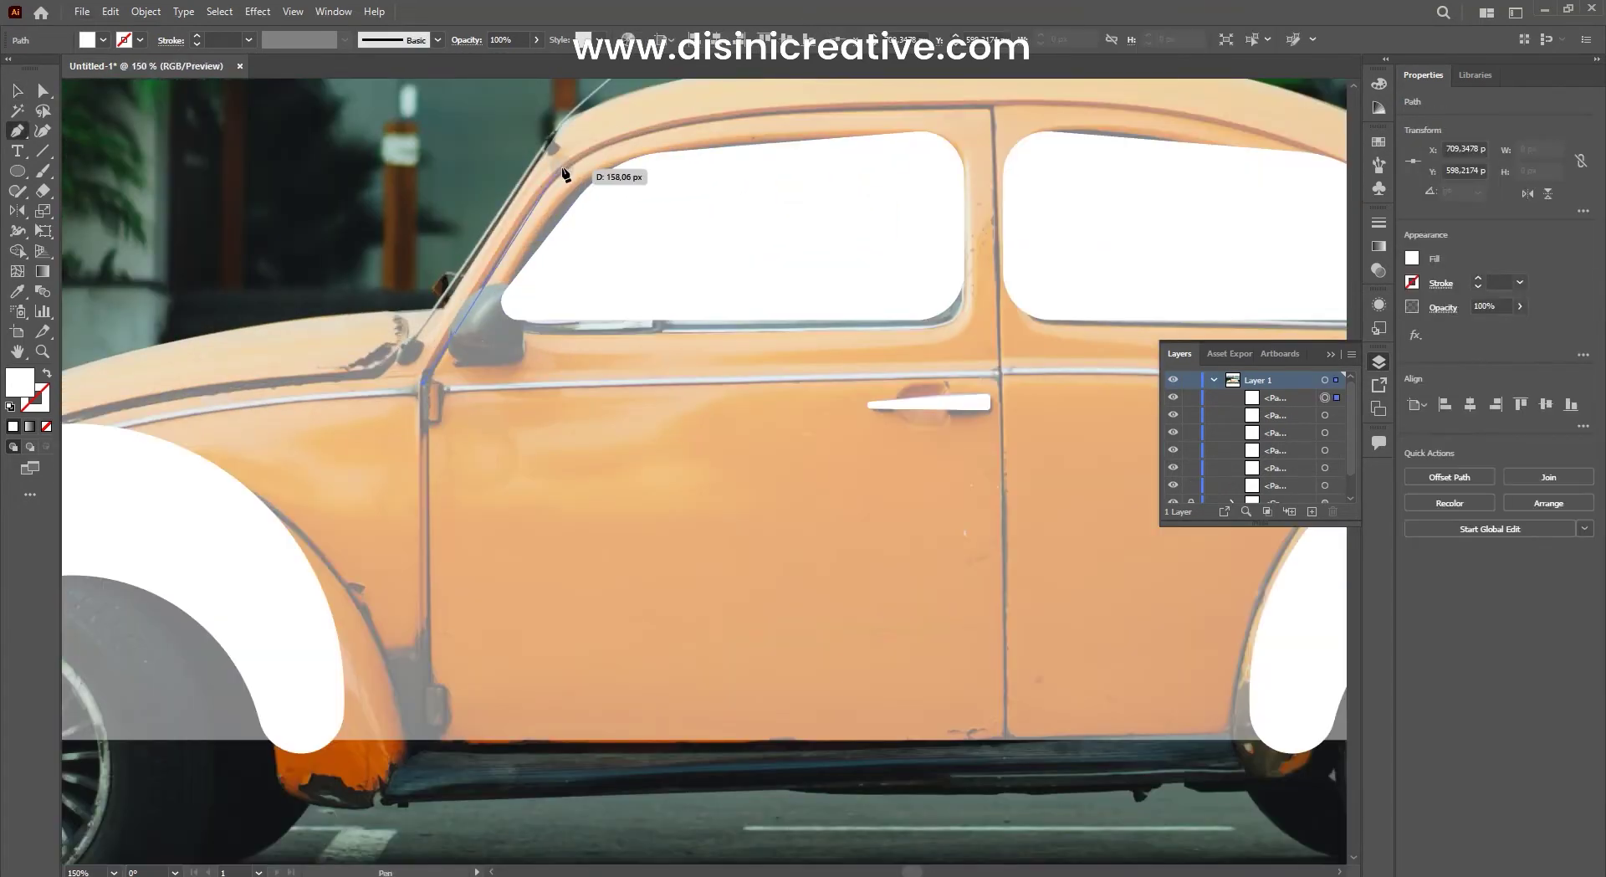
{"action": "scroll", "coordinate": [562, 173], "scroll_direction": "down", "scroll_amount": 1}
{"action": "scroll", "coordinate": [506, 278], "scroll_direction": "up", "scroll_amount": 1}
{"action": "scroll", "coordinate": [840, 213], "scroll_direction": "up", "scroll_amount": 1}
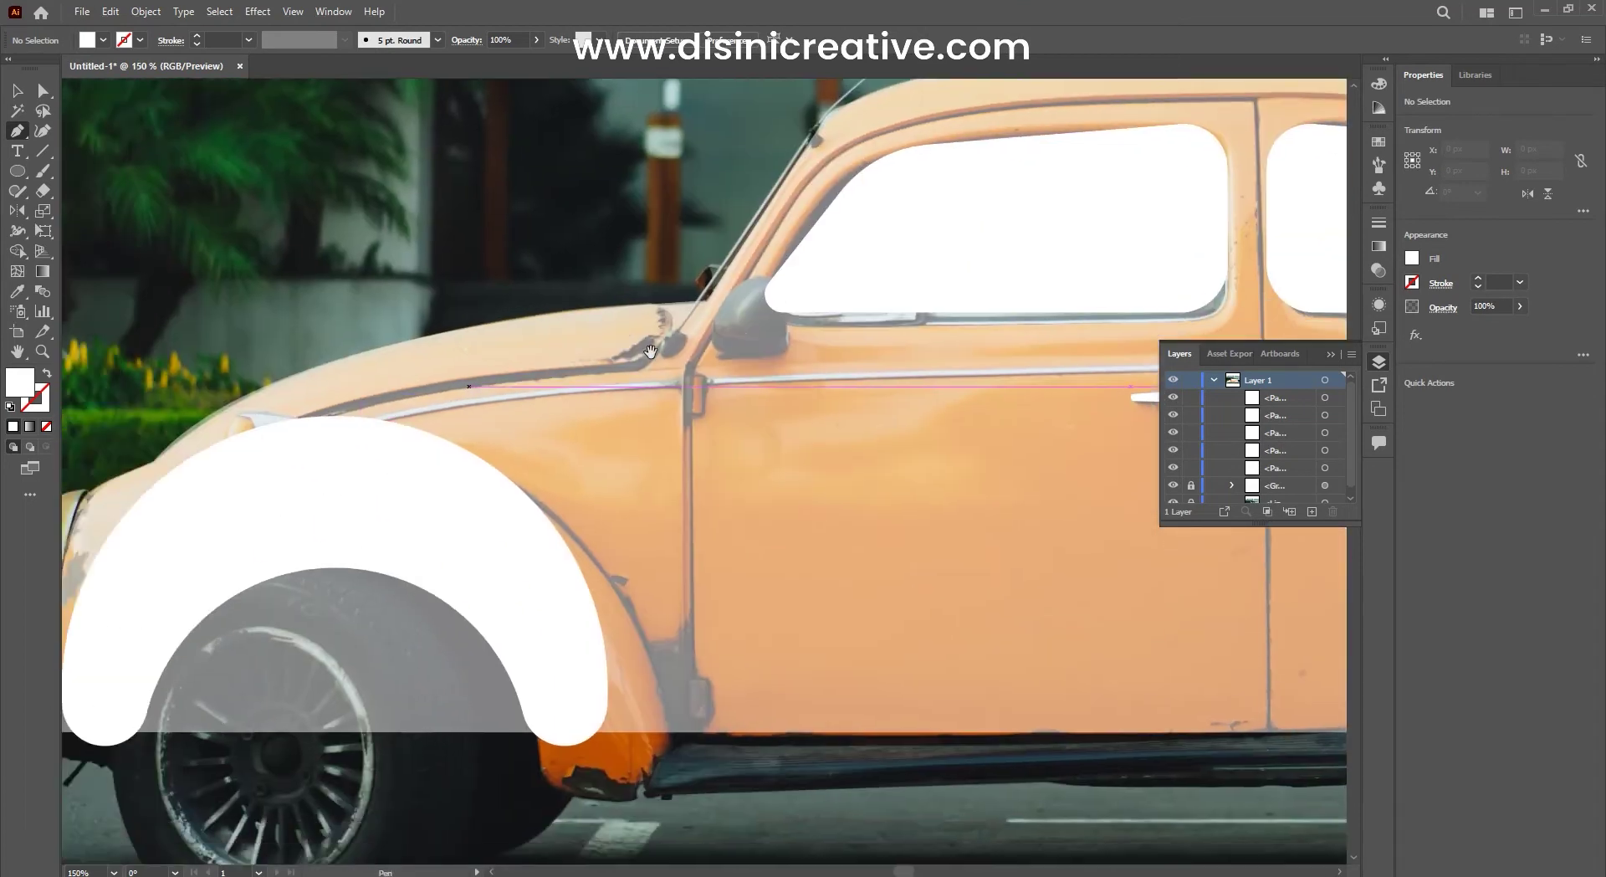
Step: Start the body outline at the top of the door line and curve it along the rear slope
{"action": "left_click_drag", "start_coordinate": [320, 396], "coordinate": [608, 380]}
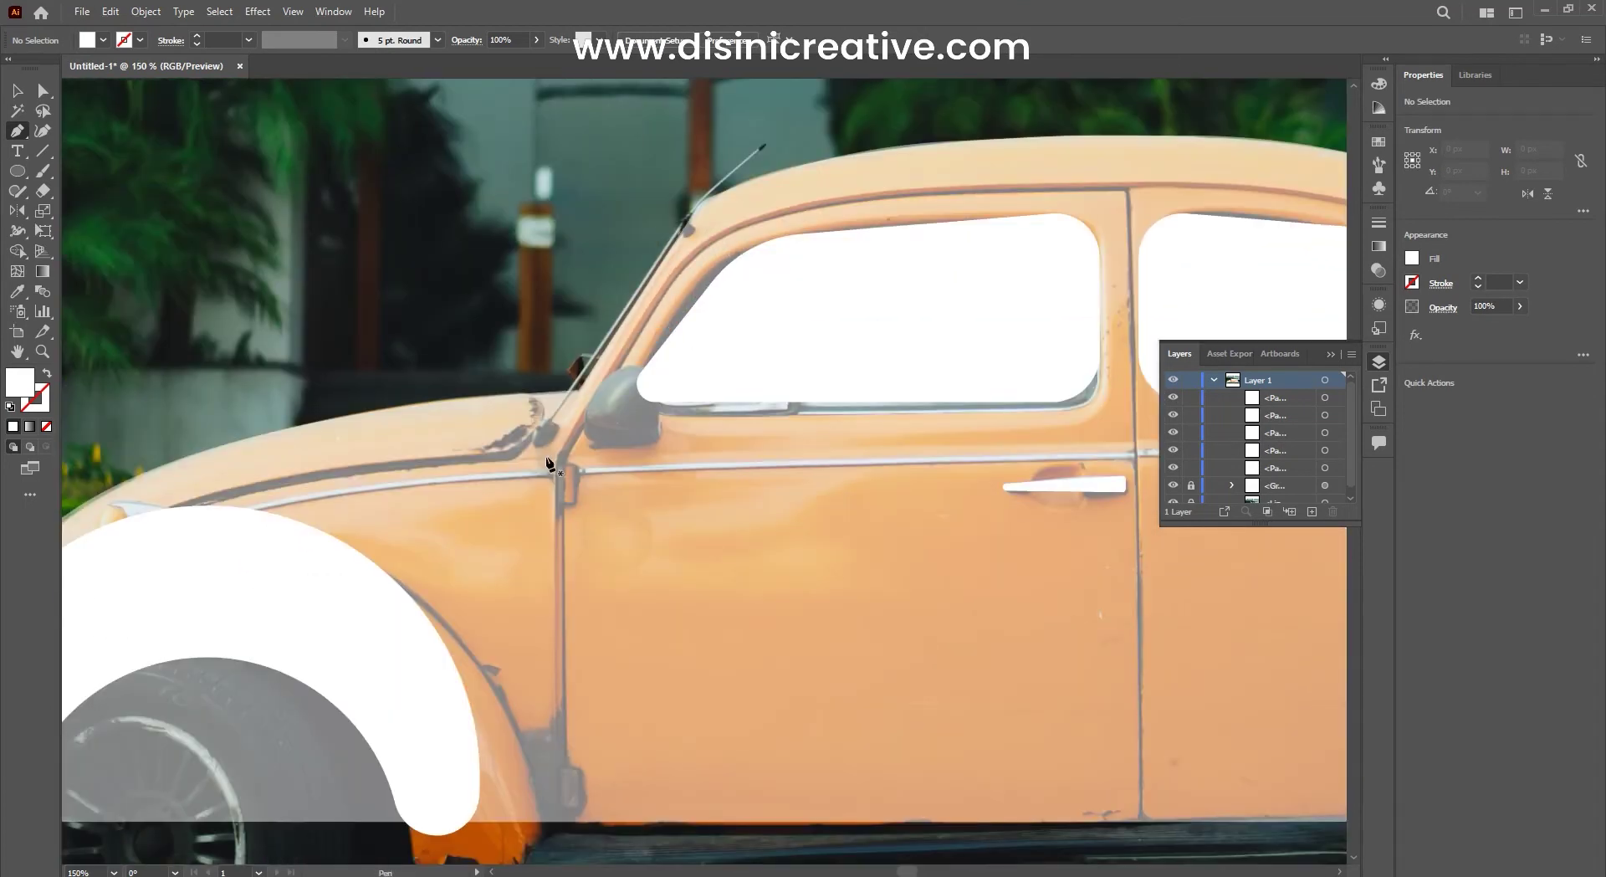
{"action": "scroll", "coordinate": [562, 659], "scroll_direction": "down", "scroll_amount": 3}
{"action": "left_click", "coordinate": [558, 288]}
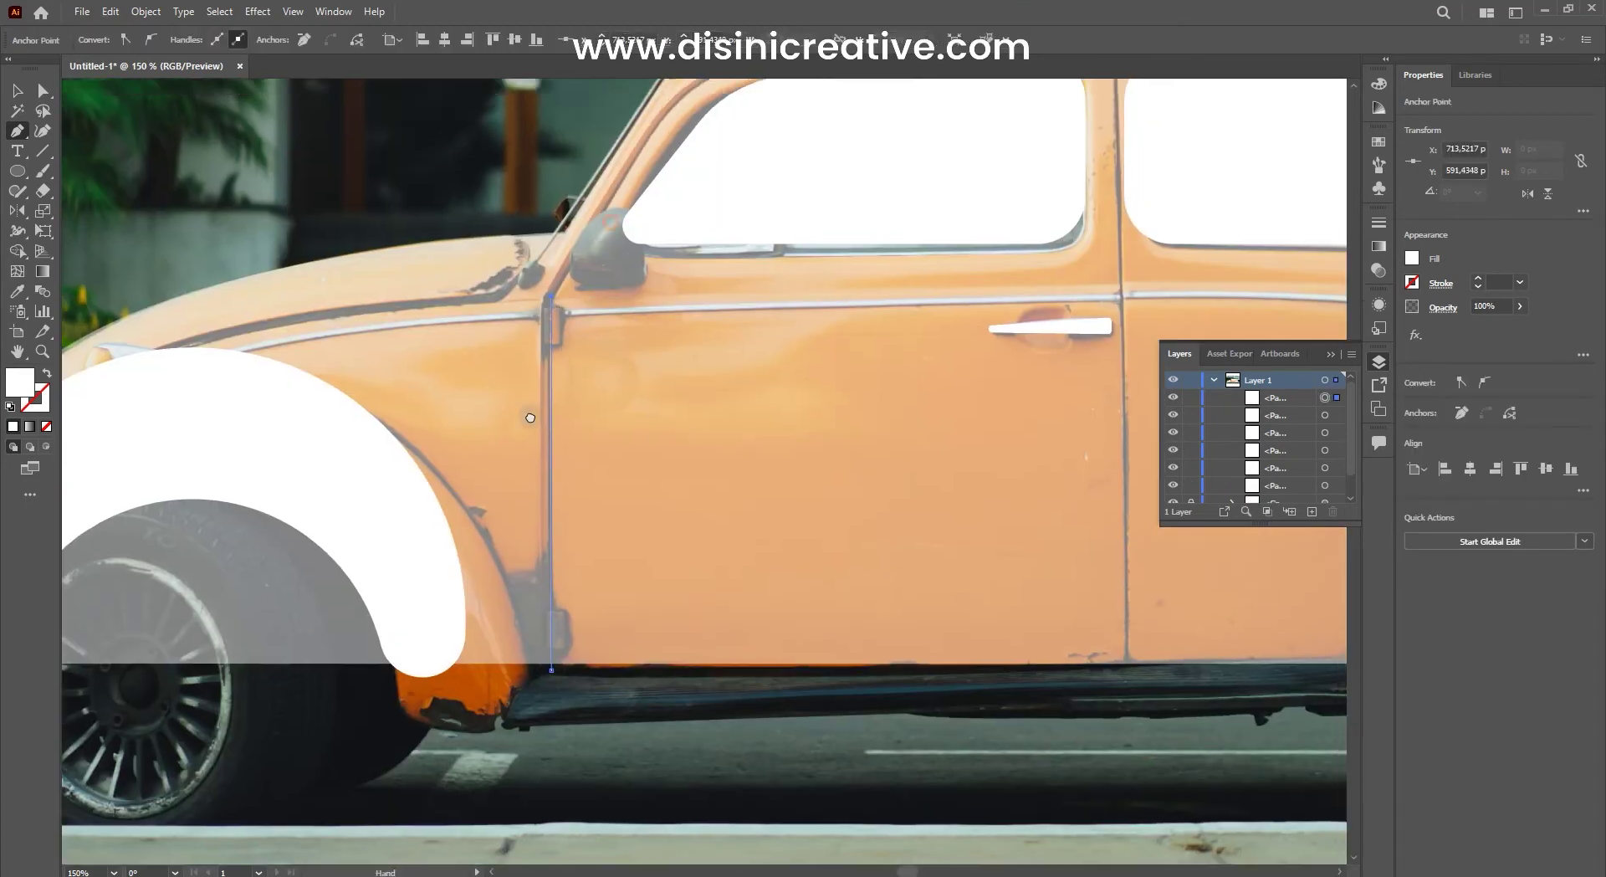
{"action": "scroll", "coordinate": [646, 312], "scroll_direction": "up", "scroll_amount": 4}
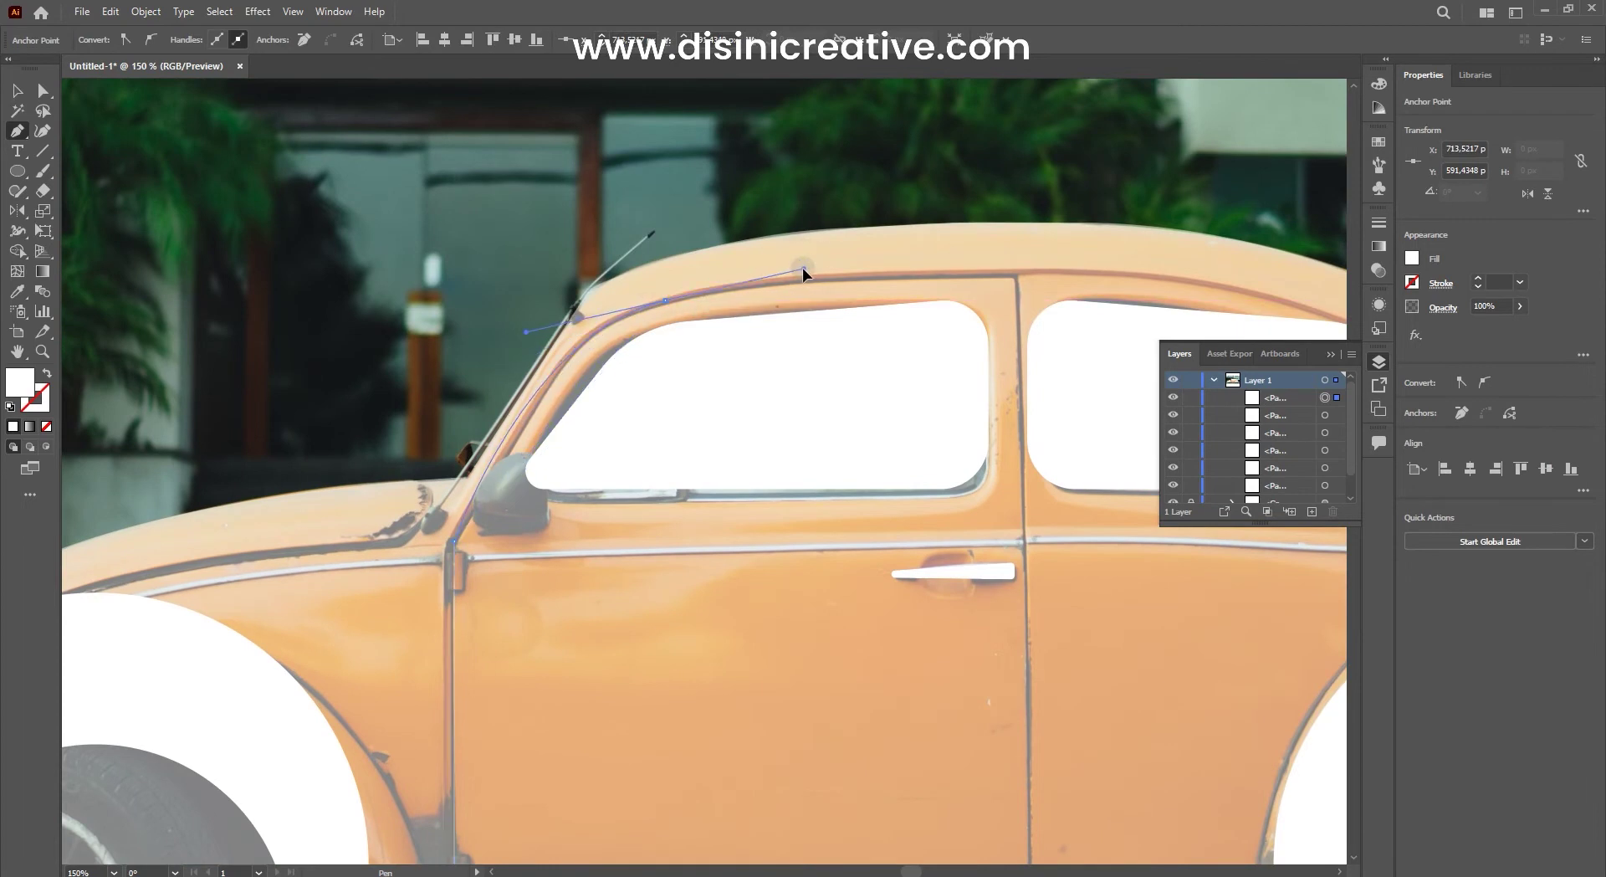
{"action": "scroll", "coordinate": [803, 272], "scroll_direction": "right", "scroll_amount": 5}
{"action": "key", "text": "ctrl+minus"}
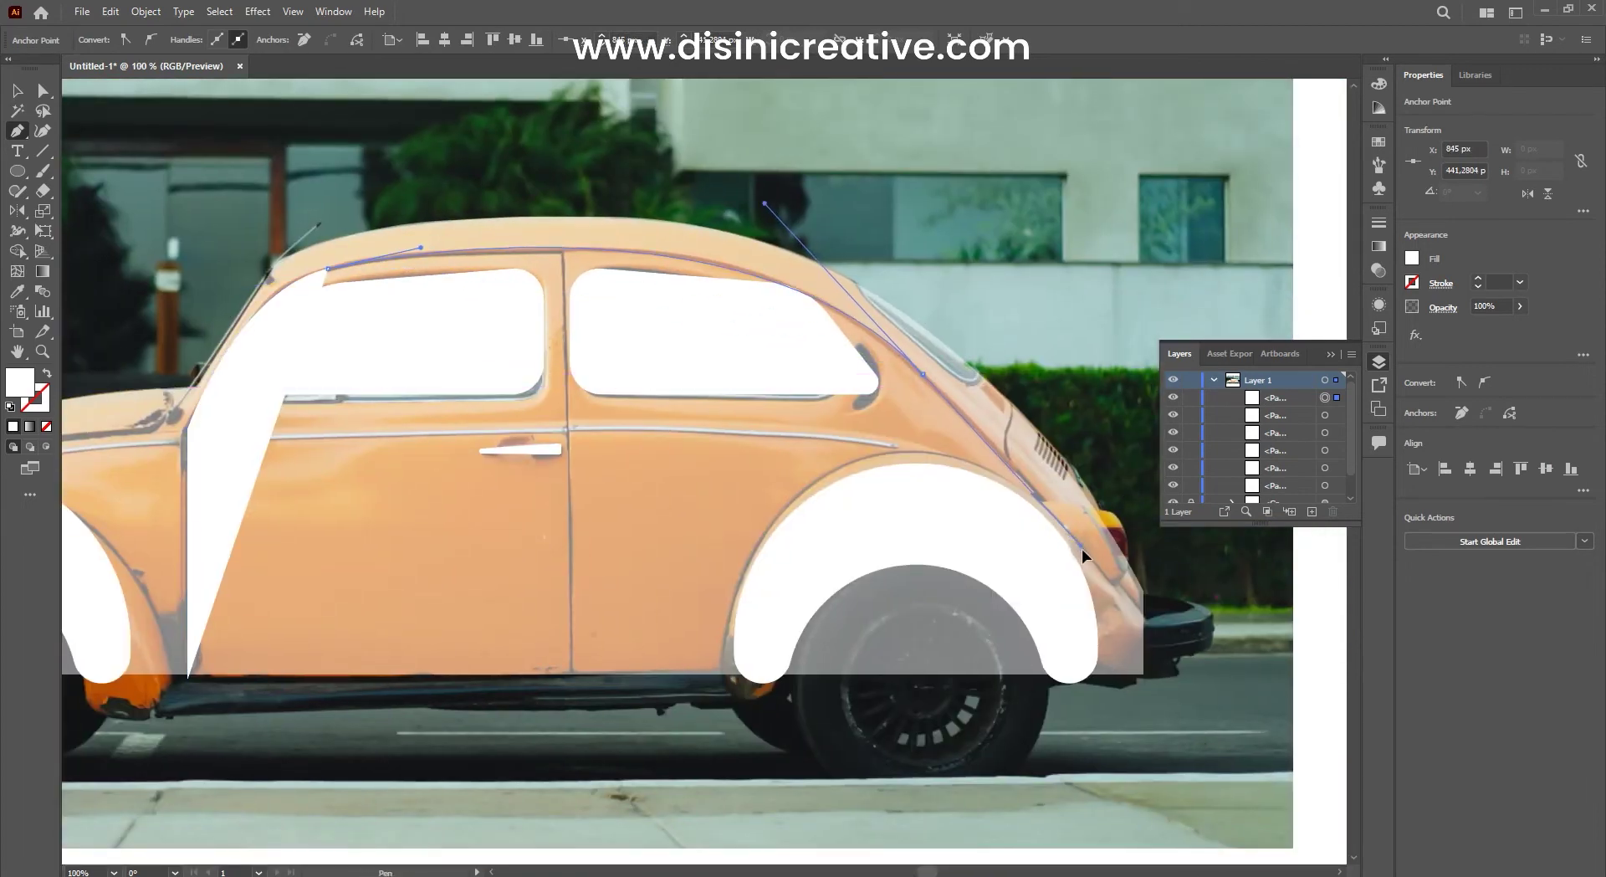
{"action": "left_click_drag", "start_coordinate": [1095, 560], "coordinate": [892, 405]}
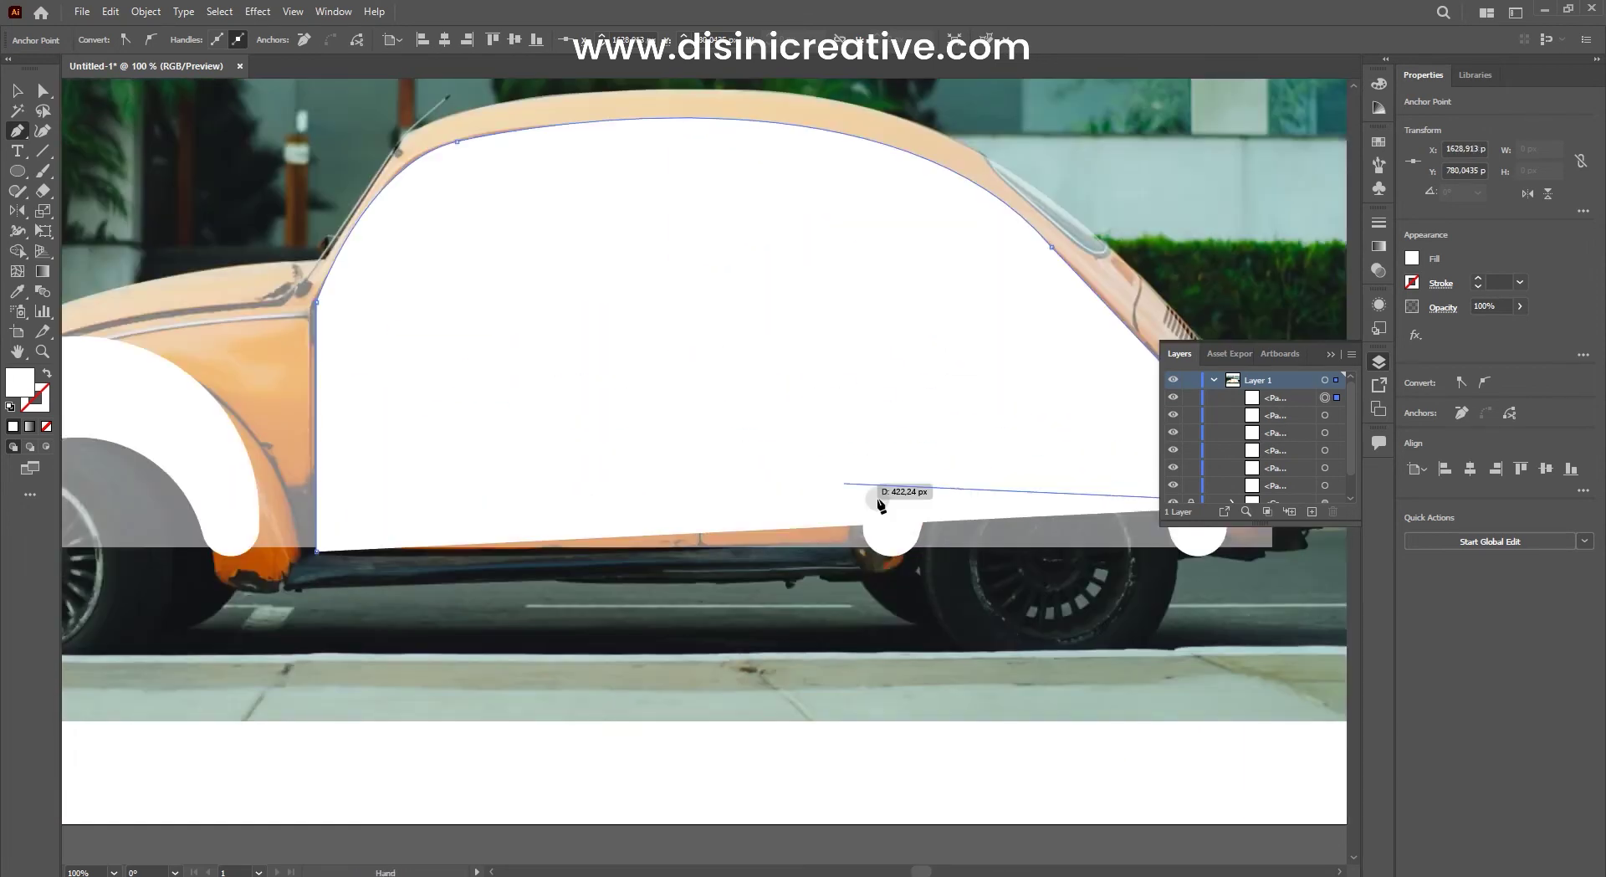
{"action": "scroll", "coordinate": [981, 410], "scroll_direction": "down", "scroll_amount": 3}
Step: Extend the outline down the car's rear edge and swap its white fill for a stroke
{"action": "left_click", "coordinate": [973, 400]}
{"action": "left_click", "coordinate": [973, 457]}
{"action": "left_click_drag", "start_coordinate": [887, 460], "coordinate": [1255, 468]}
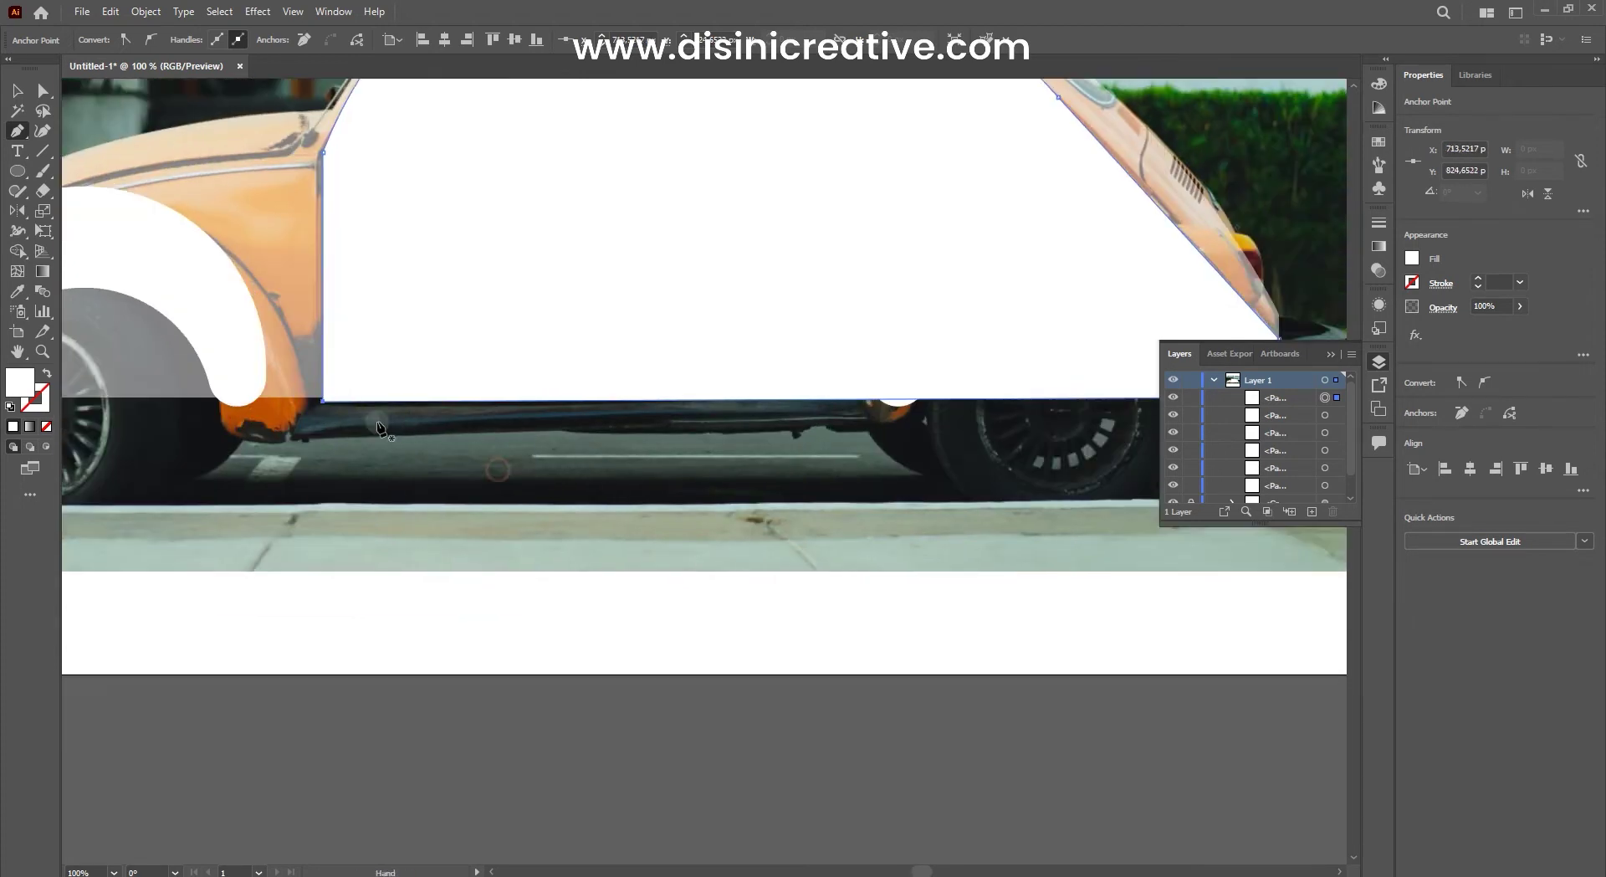
{"action": "scroll", "coordinate": [394, 351], "scroll_direction": "up", "scroll_amount": 1}
{"action": "left_click", "coordinate": [46, 377]}
{"action": "key", "text": "ctrl+minus"}
{"action": "key", "text": "ctrl+minus"}
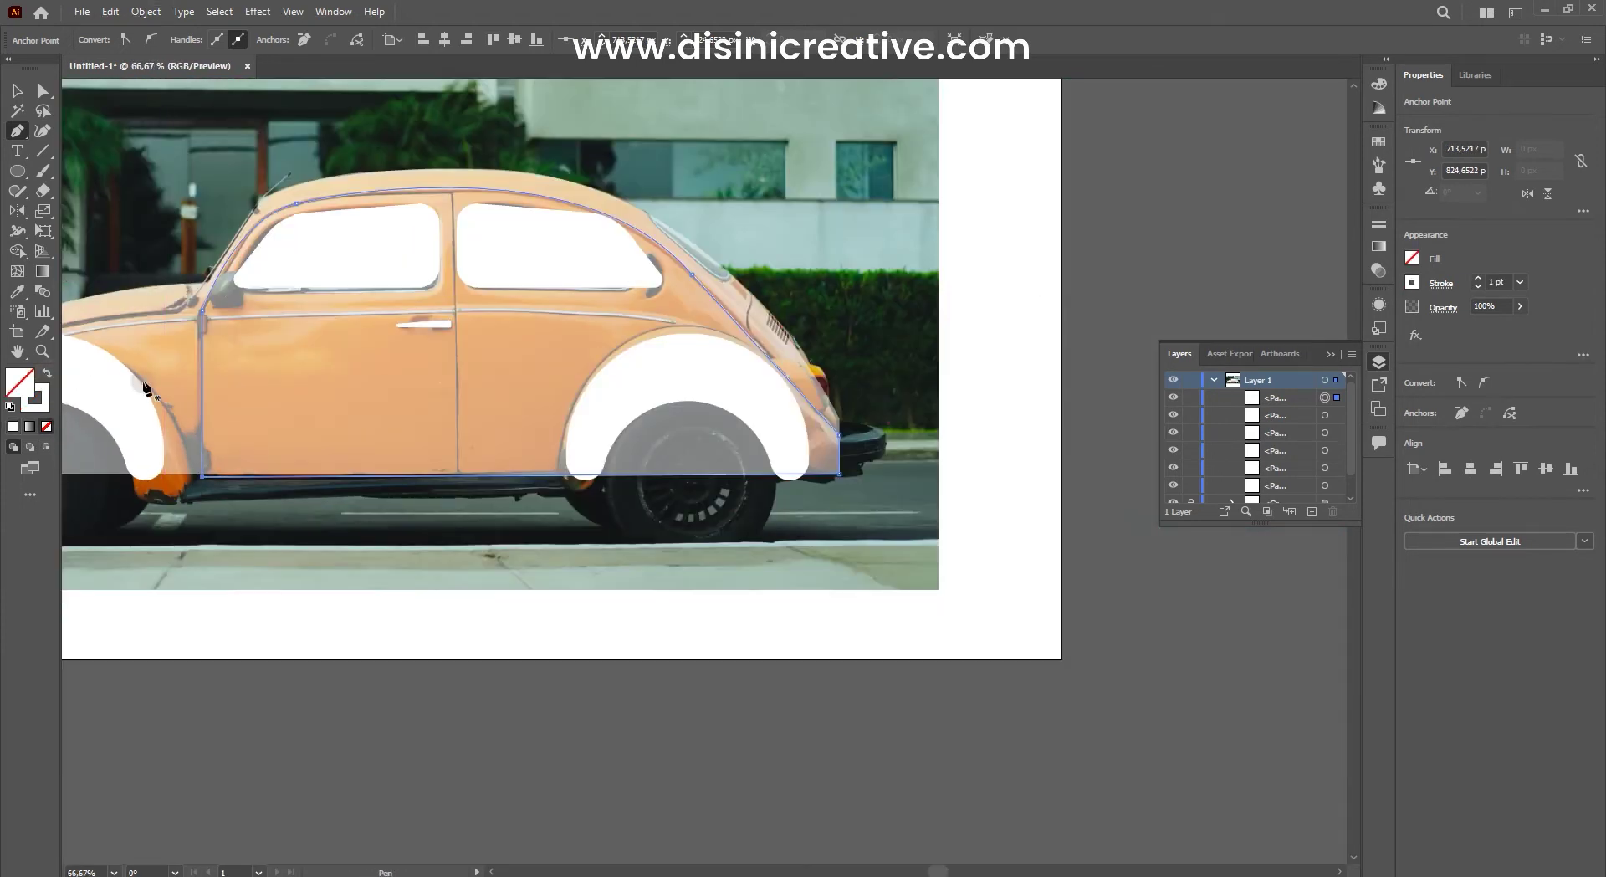
Step: Set the body outline's stroke colour to black
{"action": "double_click", "coordinate": [35, 398]}
{"action": "left_click", "coordinate": [1168, 319]}
{"action": "key", "text": "ctrl+1"}
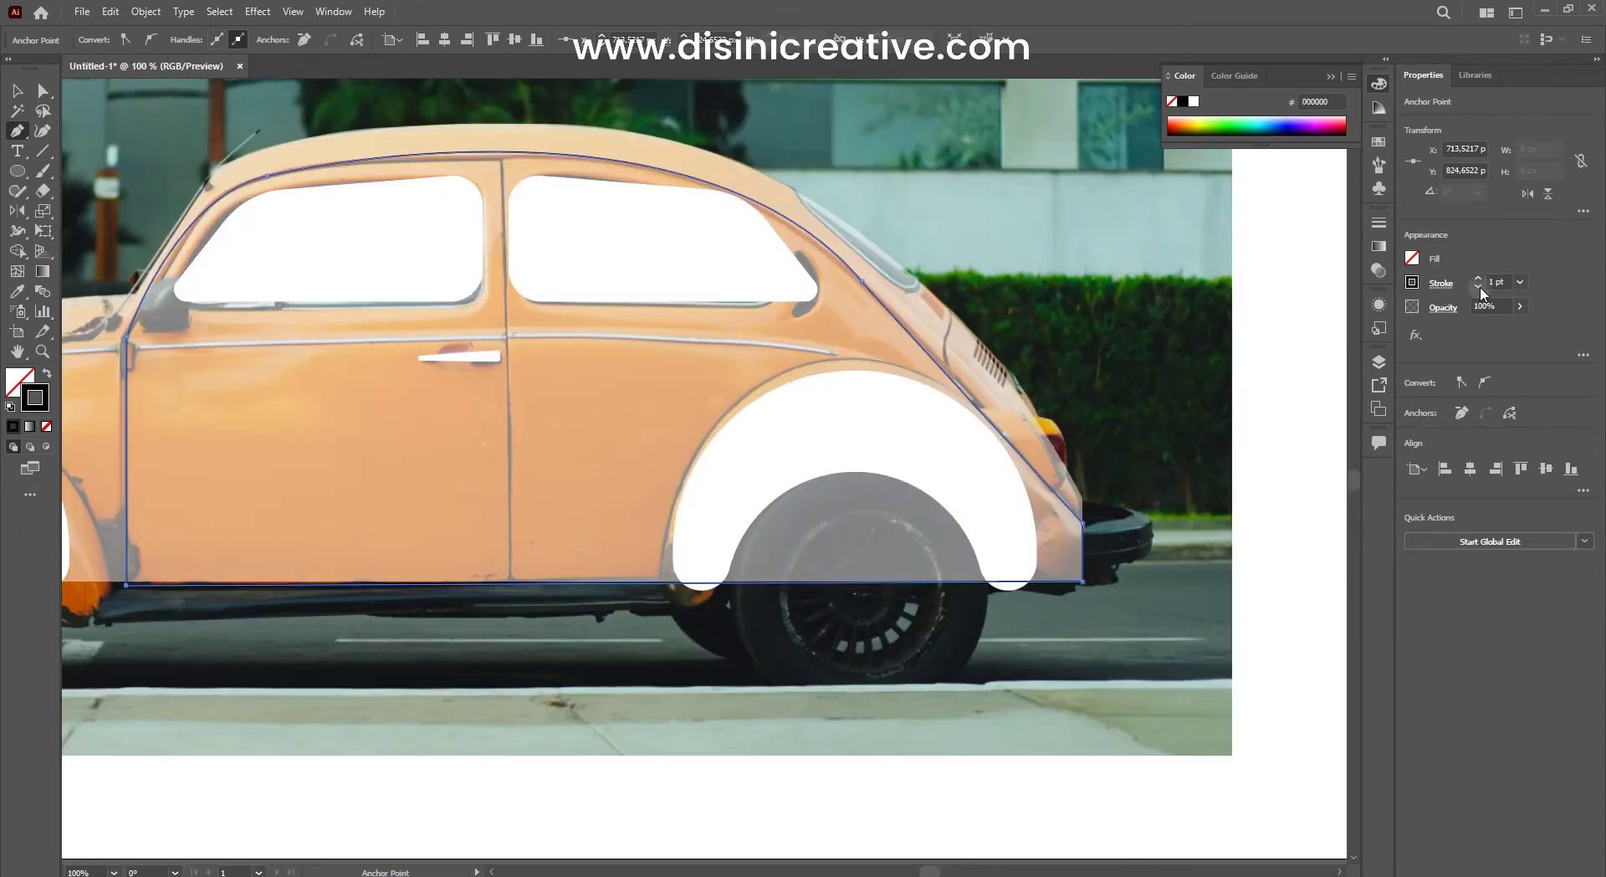
{"action": "key", "text": "v"}
{"action": "key", "text": "ctrl+0"}
{"action": "key", "text": "ctrl+1"}
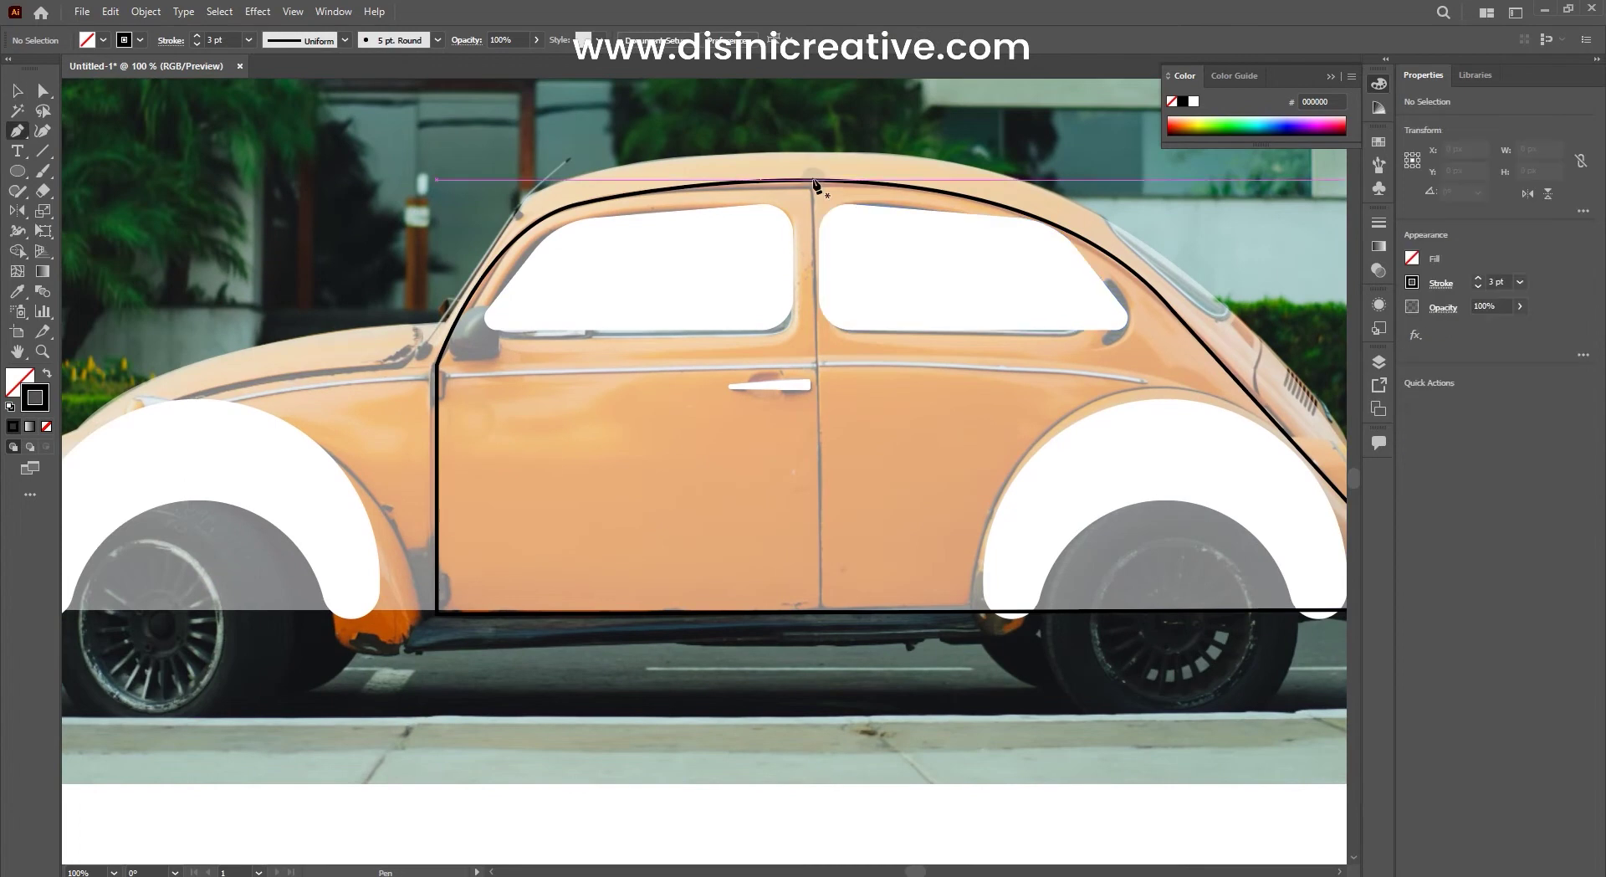
Step: Draw 3 pt black lines for the door seam and the side trim
{"action": "left_click", "coordinate": [819, 605]}
{"action": "key", "text": "ctrl+shift+a"}
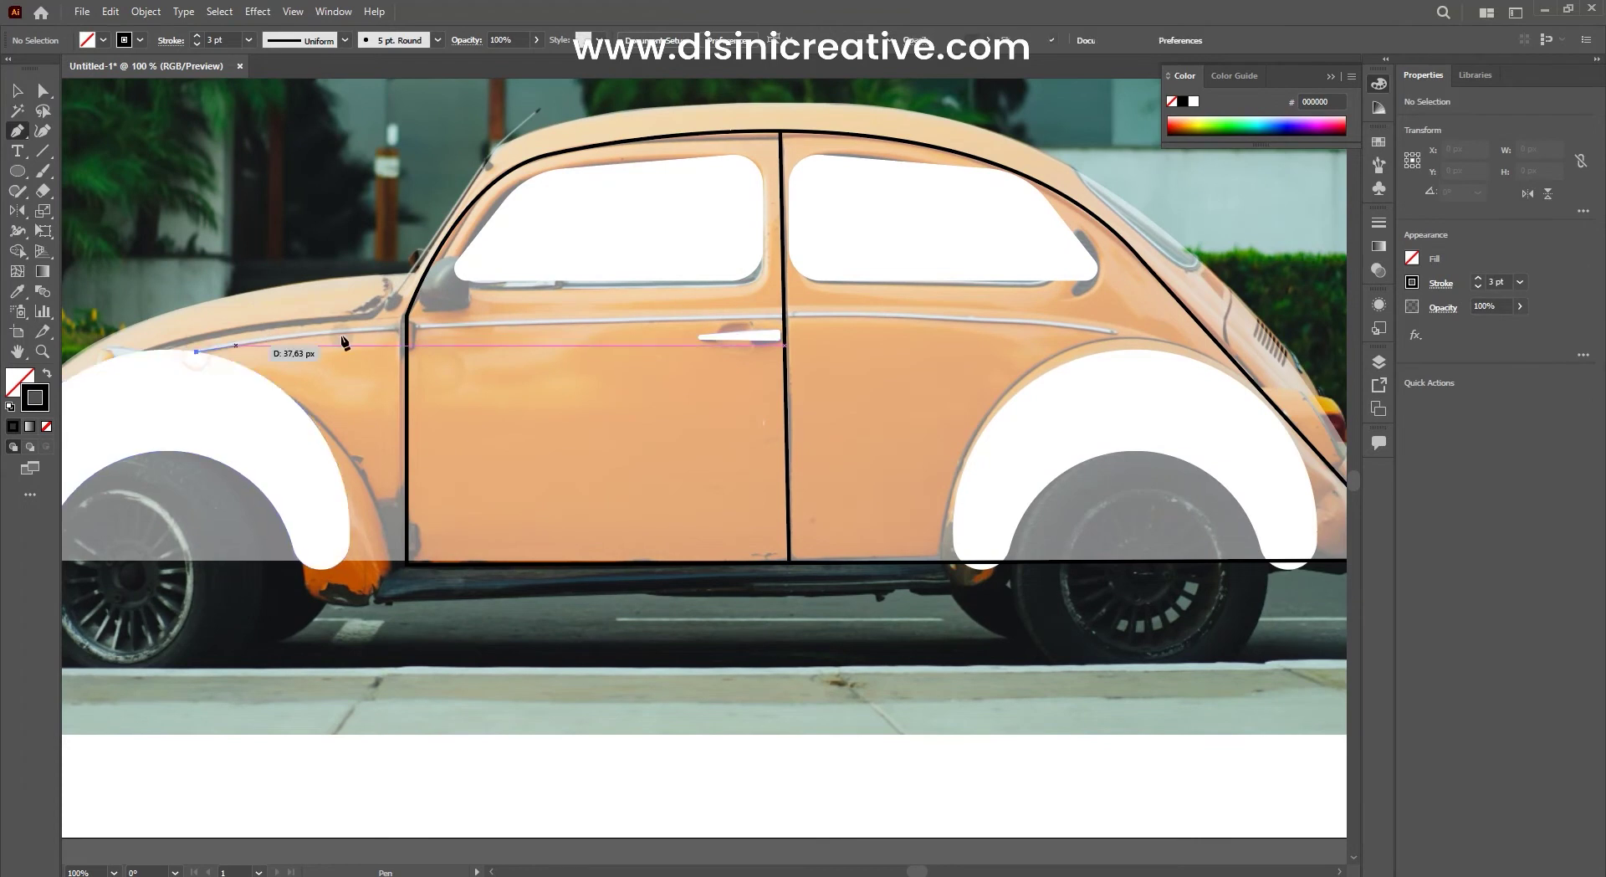
{"action": "scroll", "coordinate": [998, 365], "scroll_direction": "down", "scroll_amount": 1}
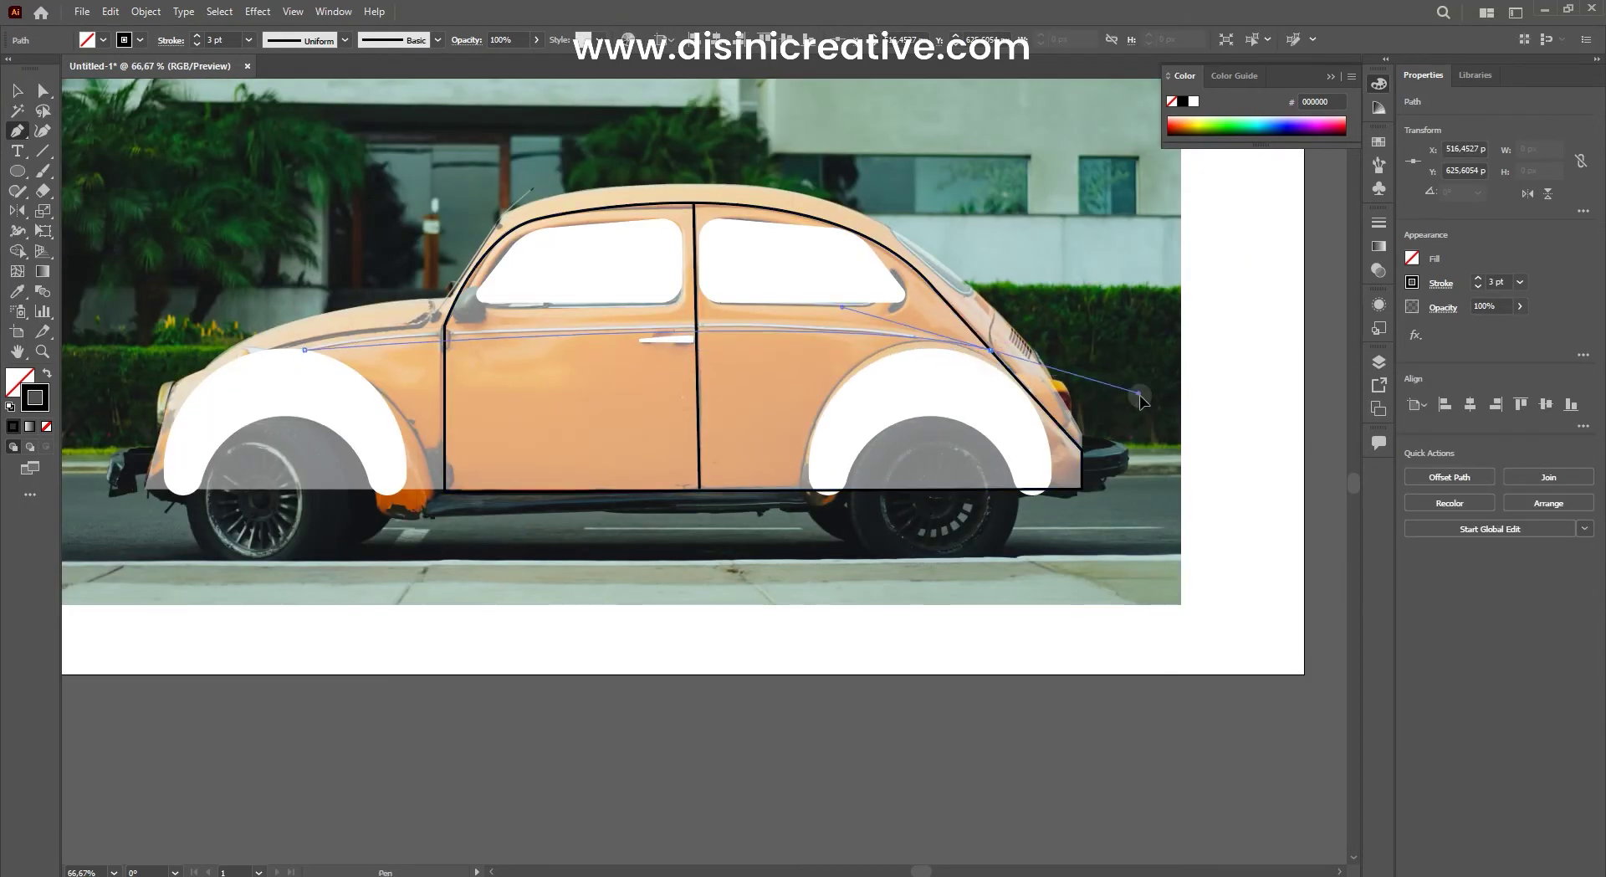
{"action": "key", "text": "v"}
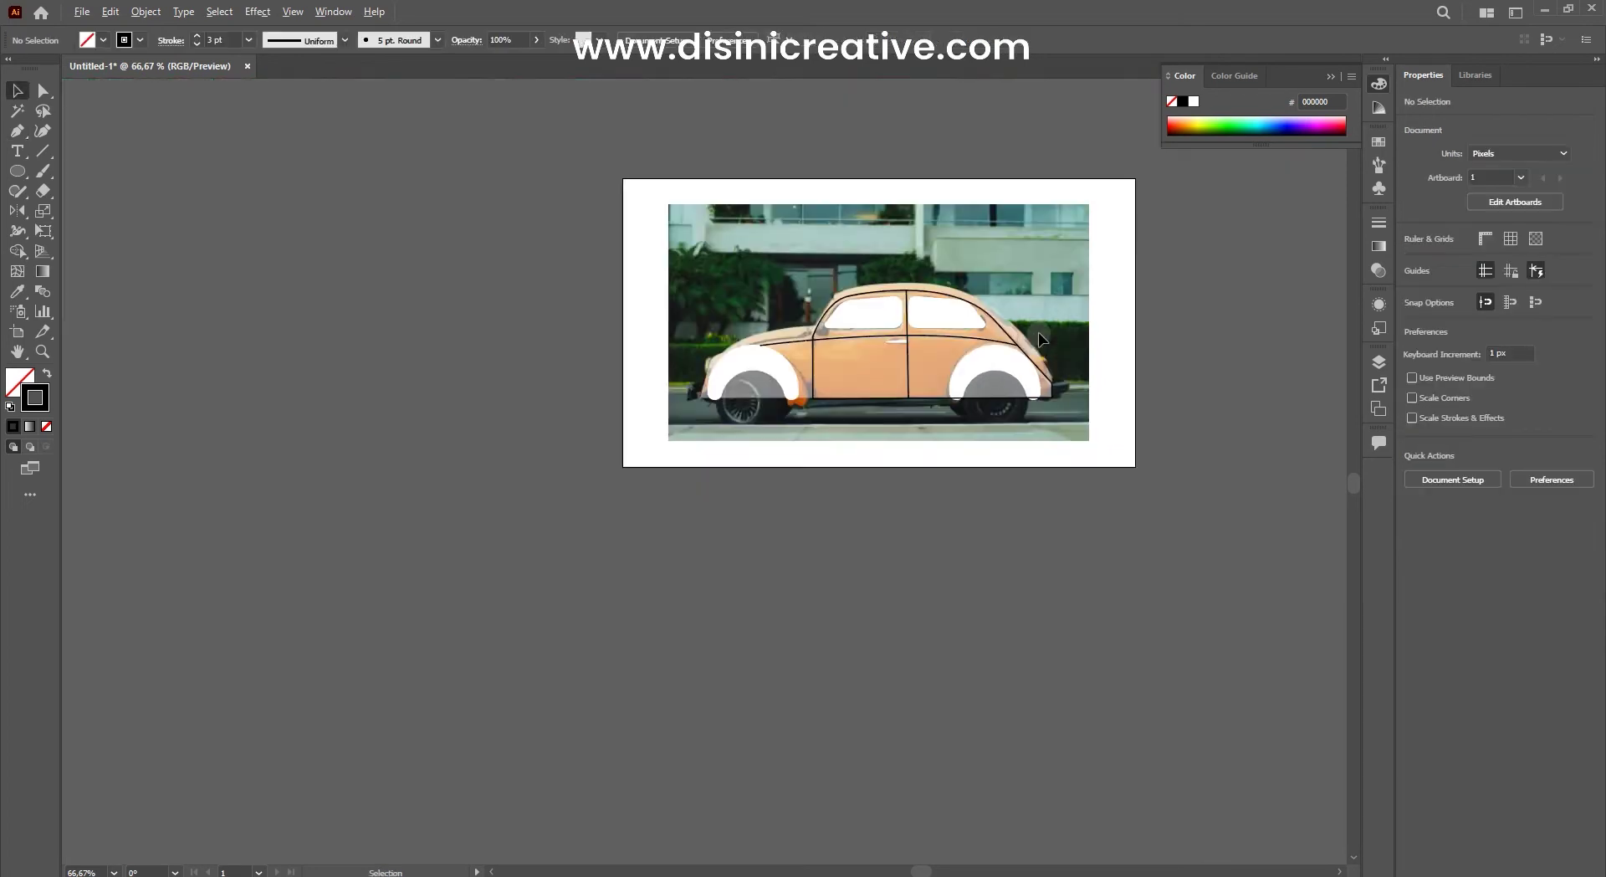
{"action": "scroll", "coordinate": [781, 285], "scroll_direction": "up", "scroll_amount": 3}
{"action": "scroll", "coordinate": [782, 284], "scroll_direction": "down", "scroll_amount": 1}
{"action": "scroll", "coordinate": [781, 284], "scroll_direction": "down", "scroll_amount": 2}
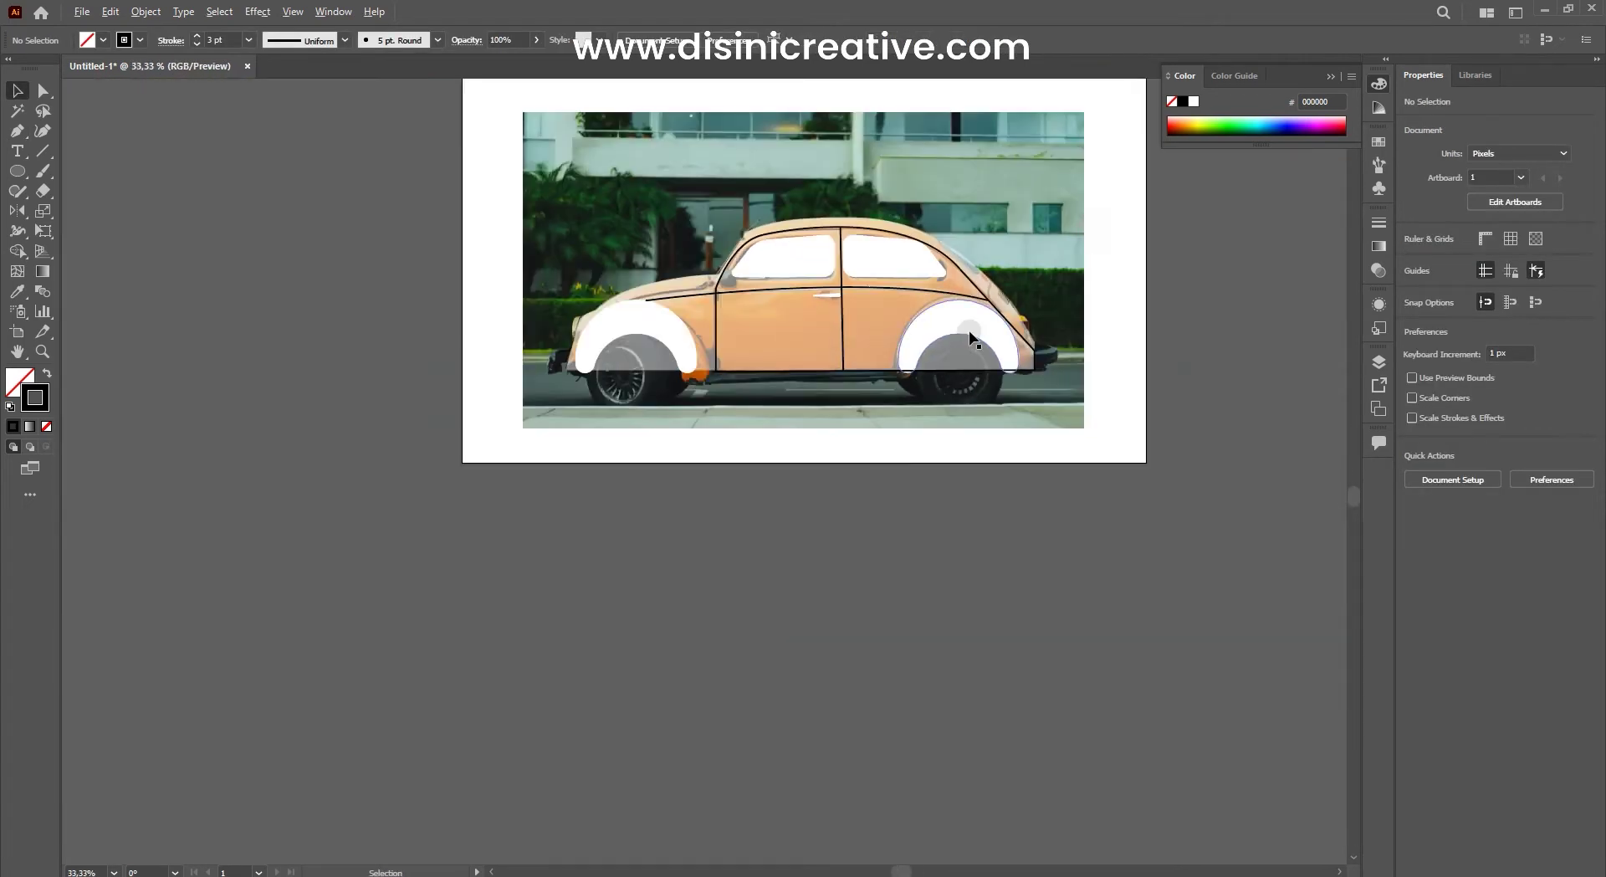
{"action": "scroll", "coordinate": [969, 330], "scroll_direction": "up", "scroll_amount": 2}
Step: Nudge the left end of the side trim line into place with Direct Selection
{"action": "left_click", "coordinate": [974, 334]}
{"action": "scroll", "coordinate": [364, 332], "scroll_direction": "up", "scroll_amount": 3}
{"action": "left_click", "coordinate": [360, 316]}
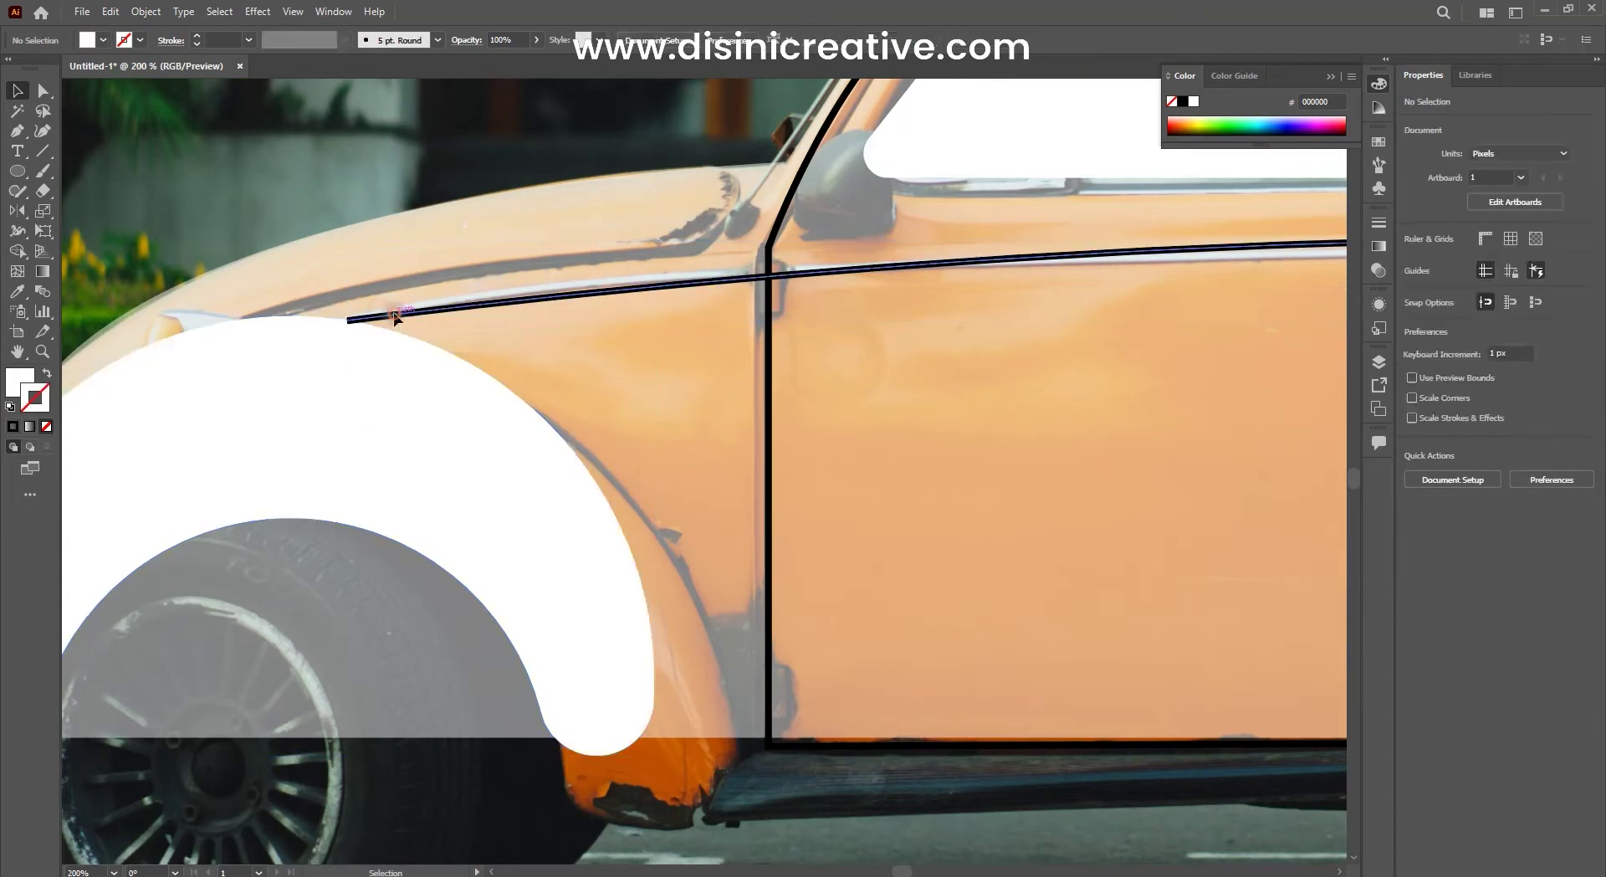
{"action": "scroll", "coordinate": [362, 311], "scroll_direction": "up", "scroll_amount": 2}
{"action": "left_click_drag", "start_coordinate": [350, 327], "coordinate": [337, 332]}
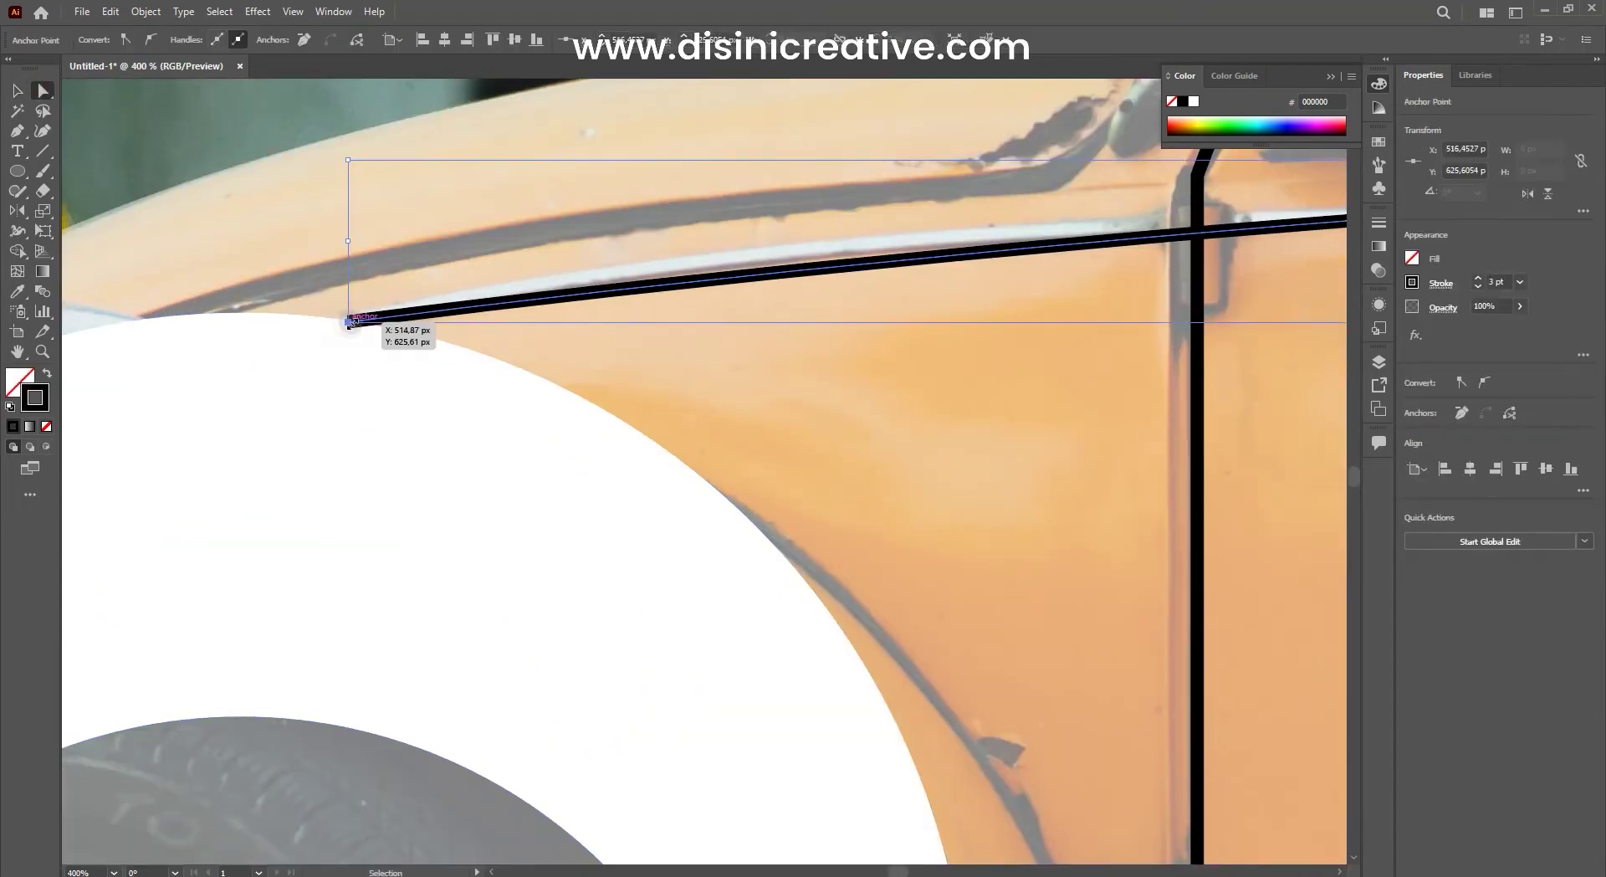
{"action": "scroll", "coordinate": [745, 363], "scroll_direction": "down", "scroll_amount": 6}
{"action": "scroll", "coordinate": [745, 363], "scroll_direction": "down", "scroll_amount": 1}
{"action": "key", "text": "v"}
{"action": "key", "text": "ctrl+shift+a"}
{"action": "scroll", "coordinate": [719, 263], "scroll_direction": "up", "scroll_amount": 2}
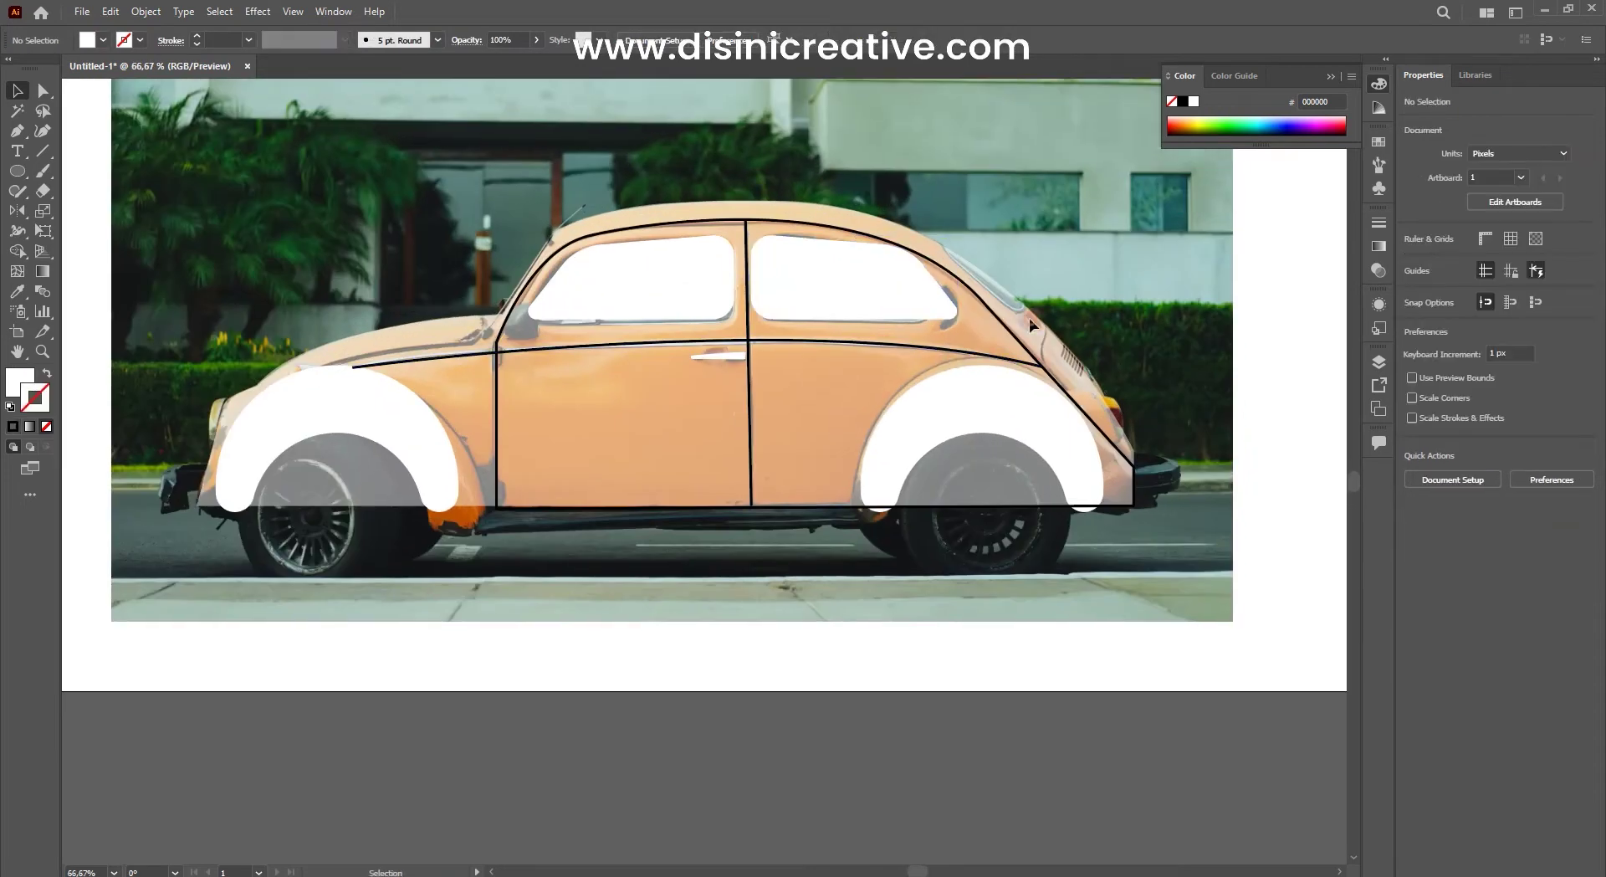
Step: Fill the group of car shapes yellow-orange via the Layers panel and Color Picker
{"action": "left_click", "coordinate": [1379, 361]}
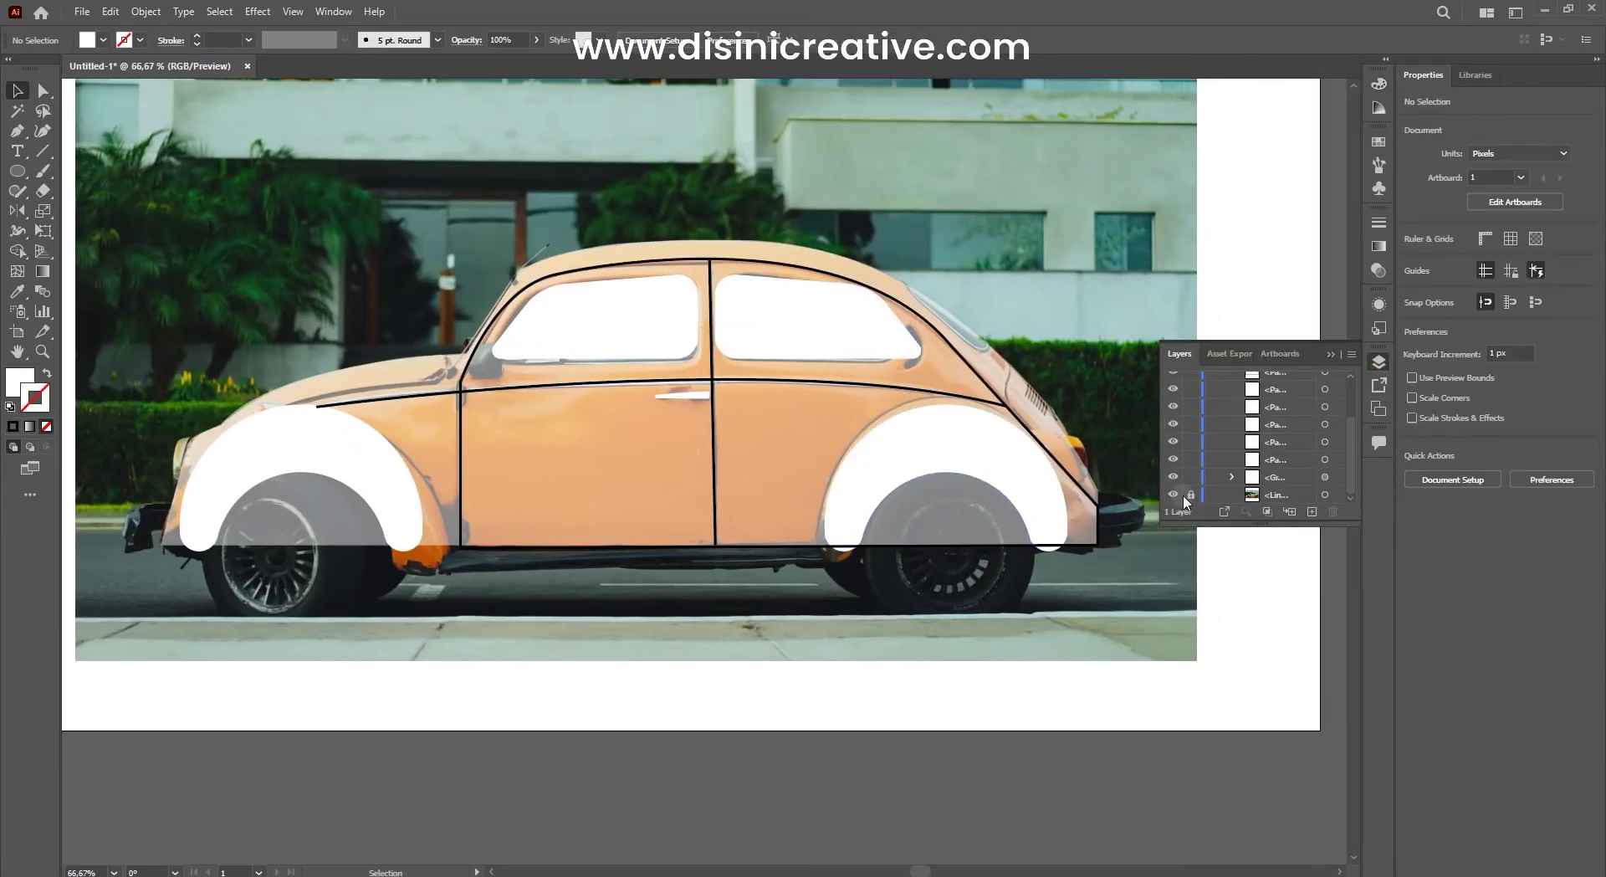
{"action": "left_click", "coordinate": [1324, 477]}
{"action": "key", "text": "ctrl+minus"}
{"action": "left_click", "coordinate": [17, 291]}
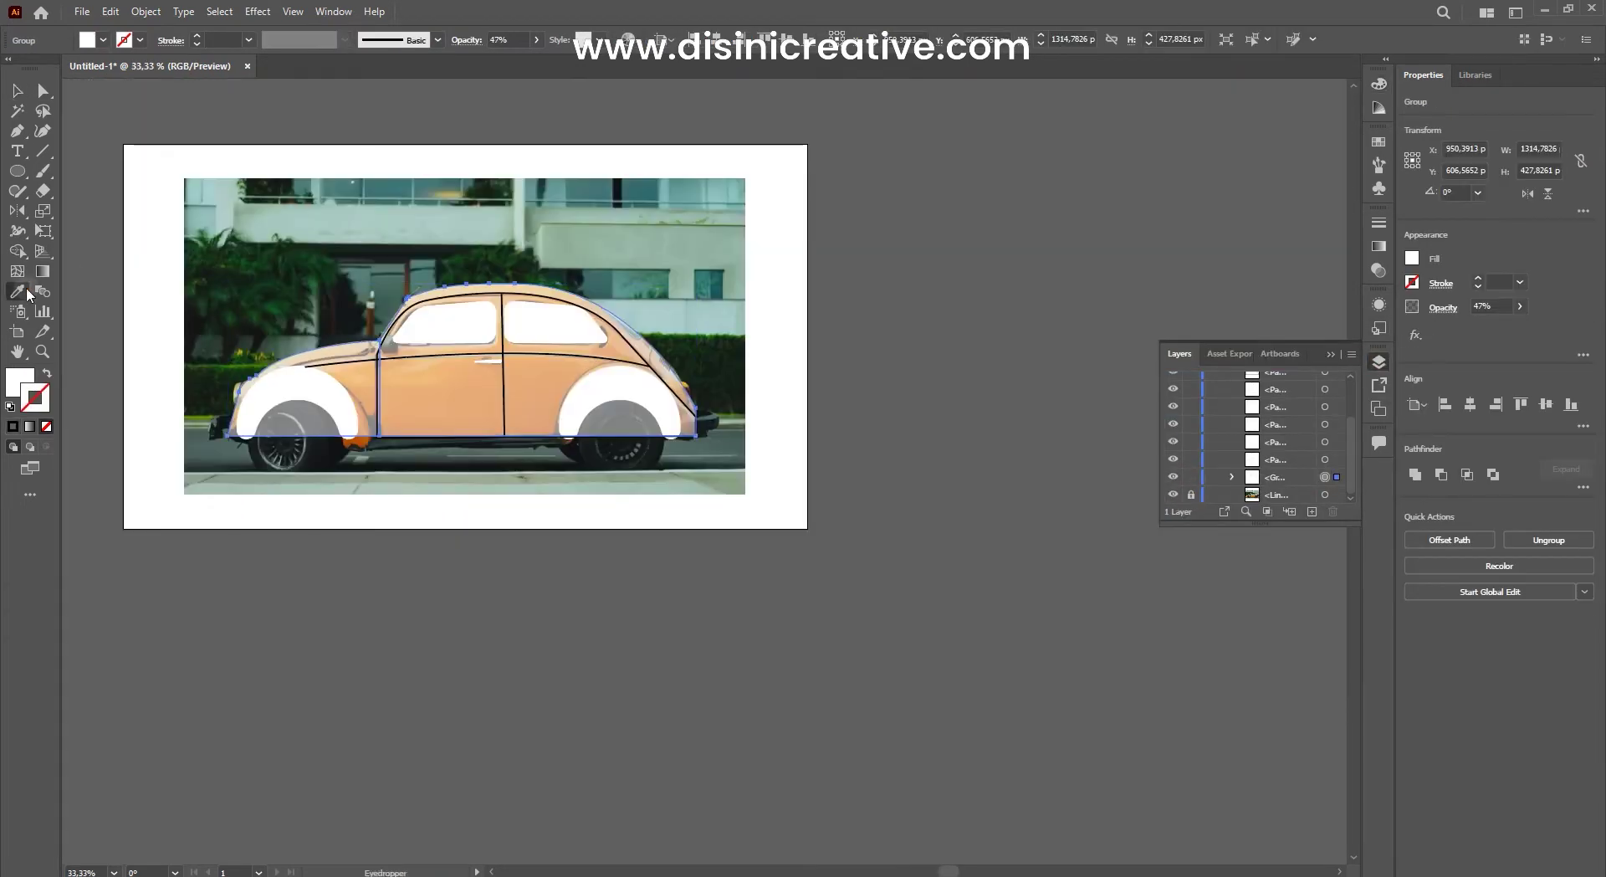
{"action": "double_click", "coordinate": [20, 382]}
{"action": "left_click", "coordinate": [1013, 494]}
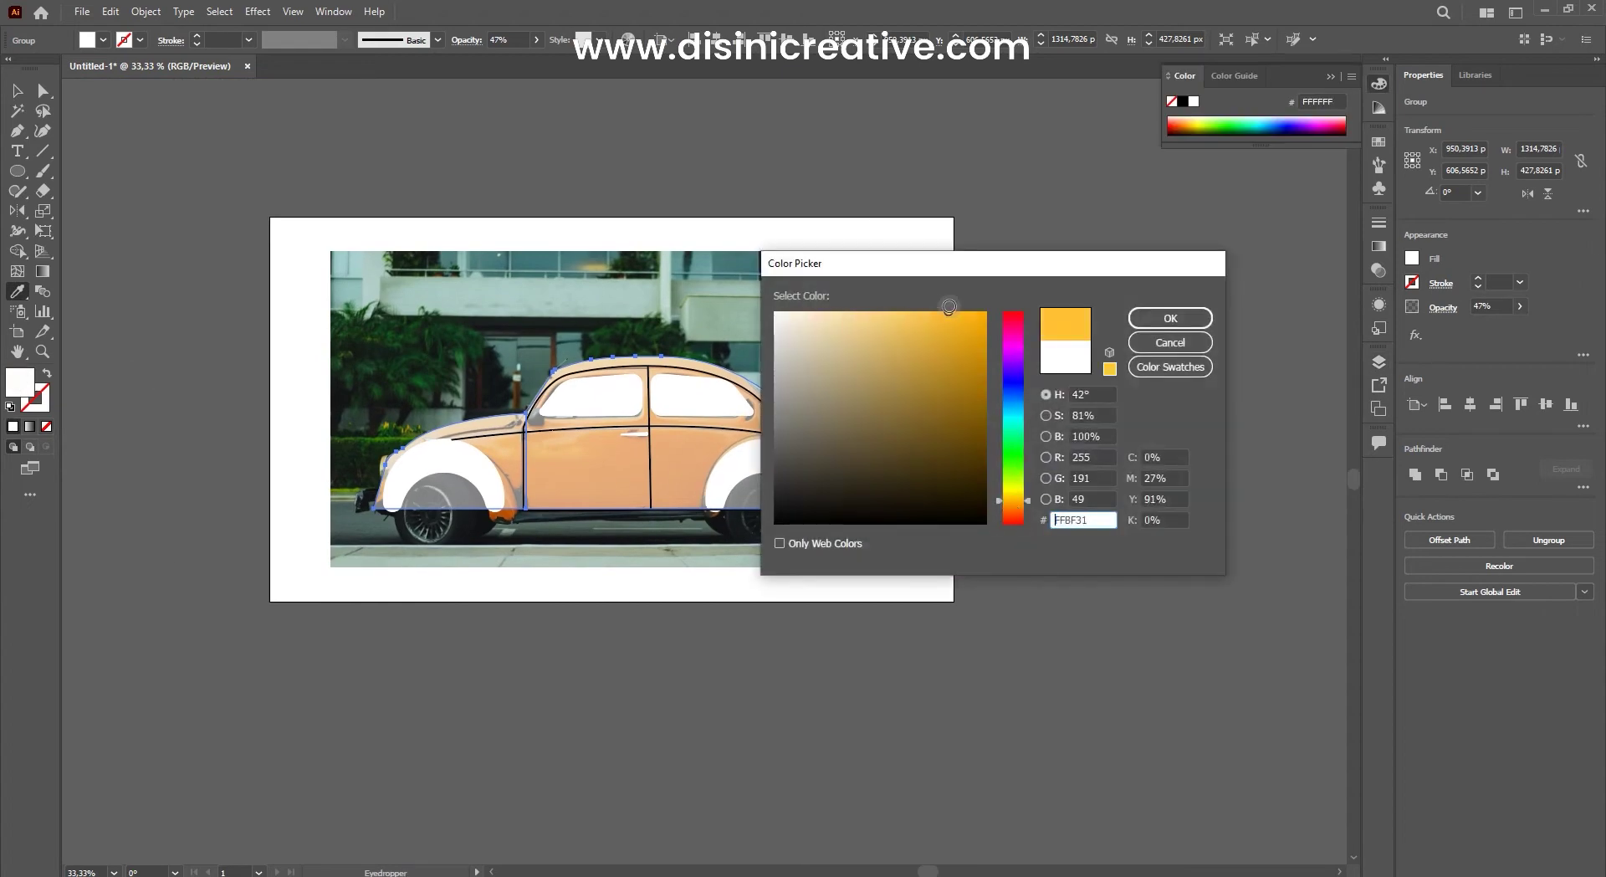
{"action": "left_click", "coordinate": [1153, 319]}
{"action": "key", "text": "ctrl+plus"}
Step: Restore the semi-transparent car artwork to 100% opacity
{"action": "key", "text": "v"}
{"action": "left_click", "coordinate": [1379, 362]}
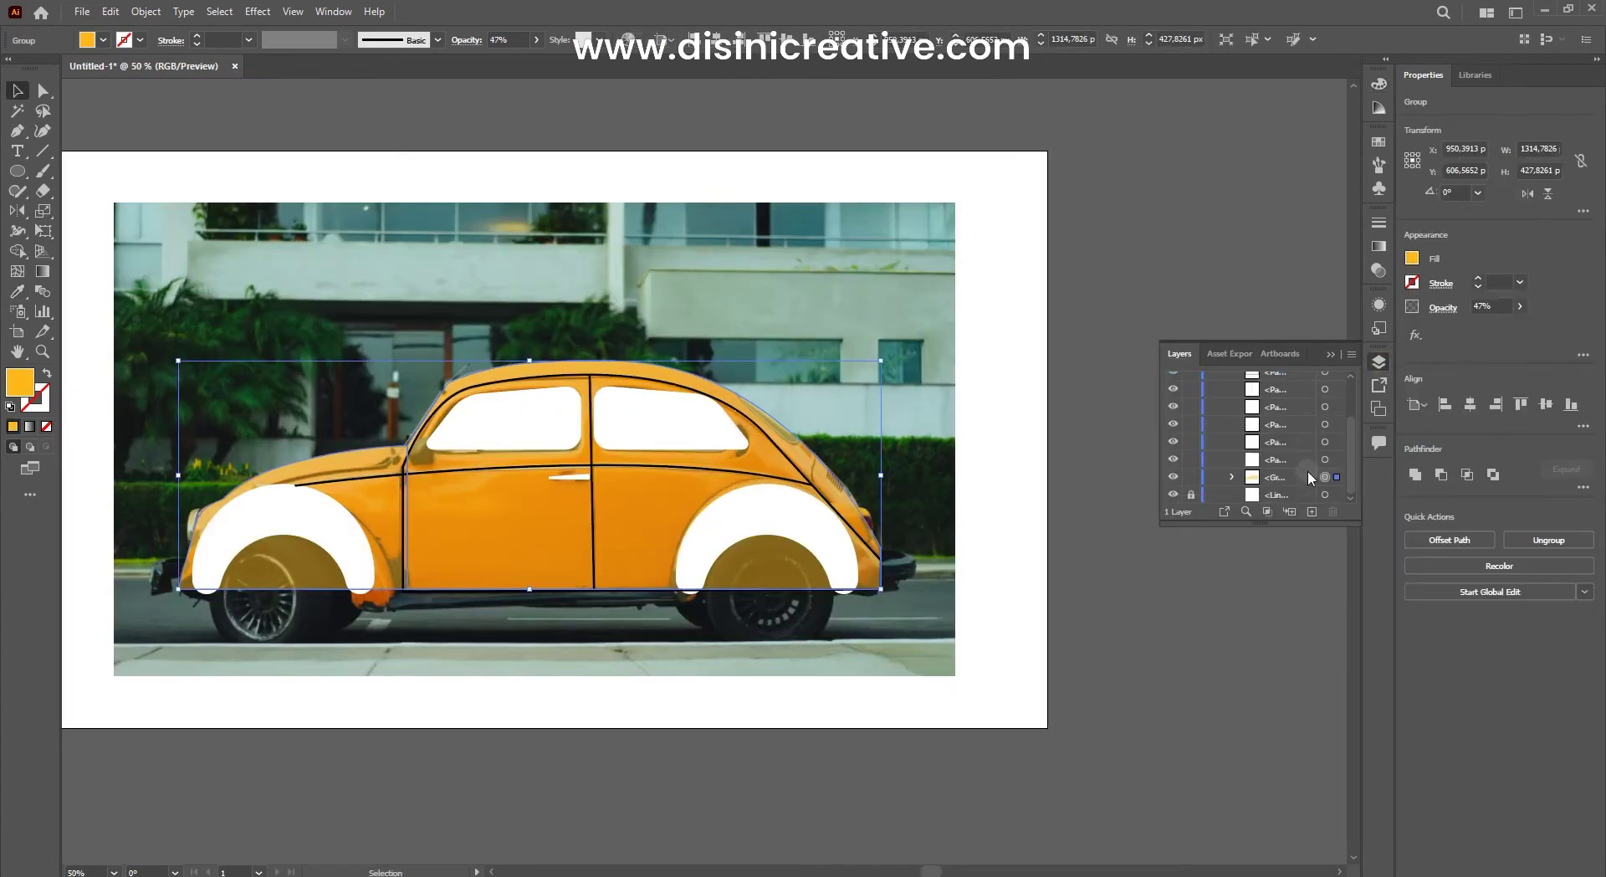
{"action": "left_click", "coordinate": [1510, 332]}
{"action": "key", "text": "ctrl+plus"}
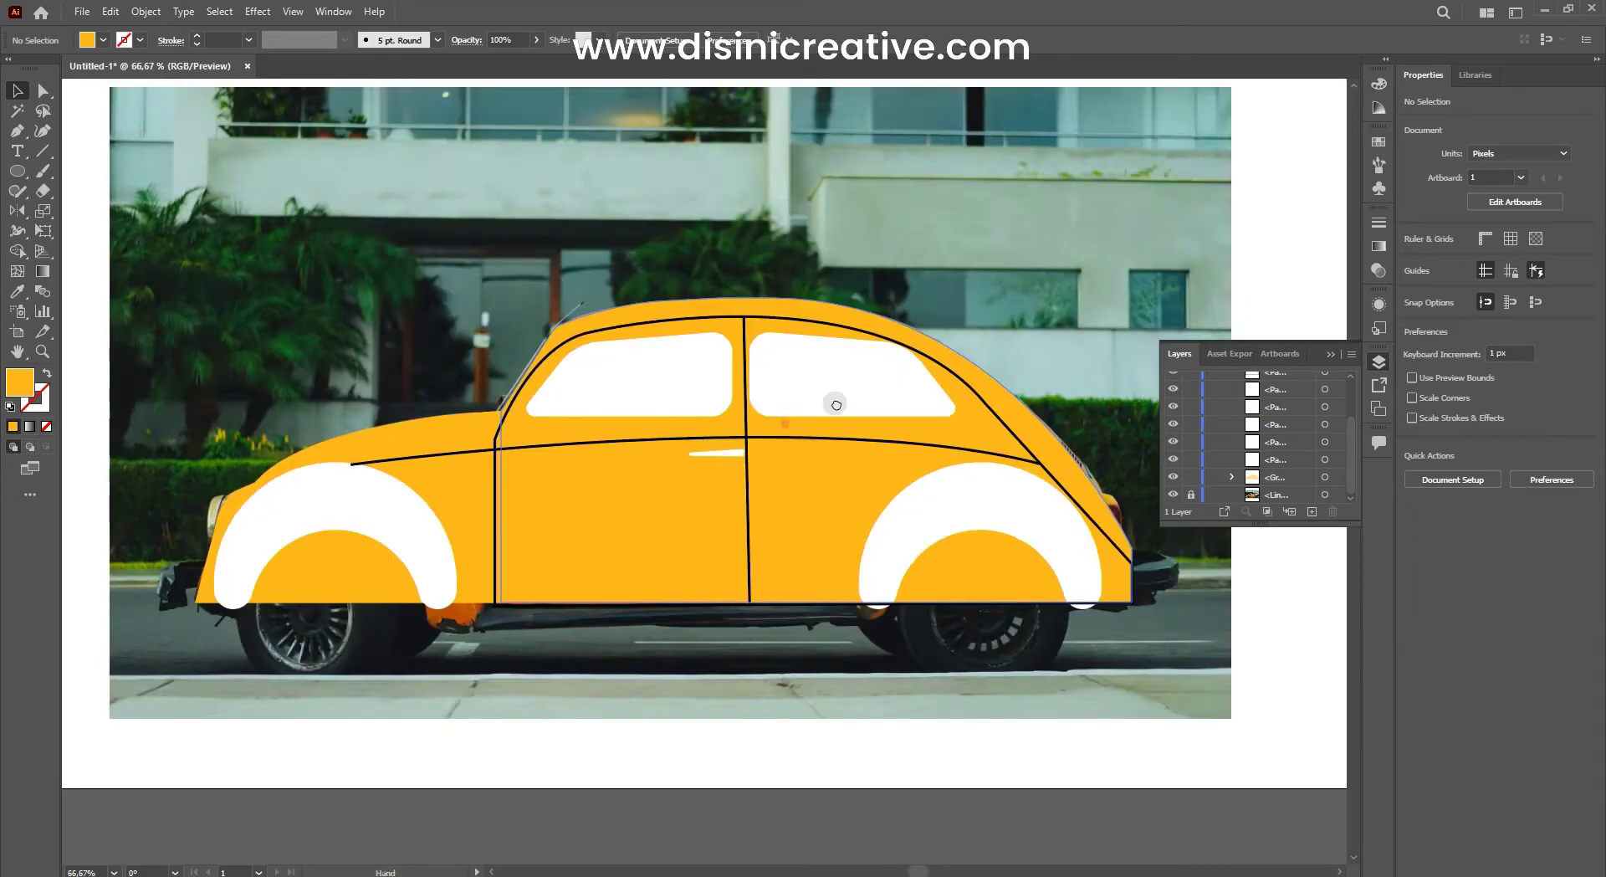
{"action": "key", "text": "ctrl+plus"}
{"action": "key", "text": "ctrl+plus"}
{"action": "left_click", "coordinate": [544, 371]}
{"action": "key", "text": "ctrl+minus"}
{"action": "key", "text": "ctrl+minus"}
Step: Drag the roof anchor near the windscreen to the left to tidy the roofline
{"action": "left_click", "coordinate": [728, 260]}
{"action": "key", "text": "ctrl+plus"}
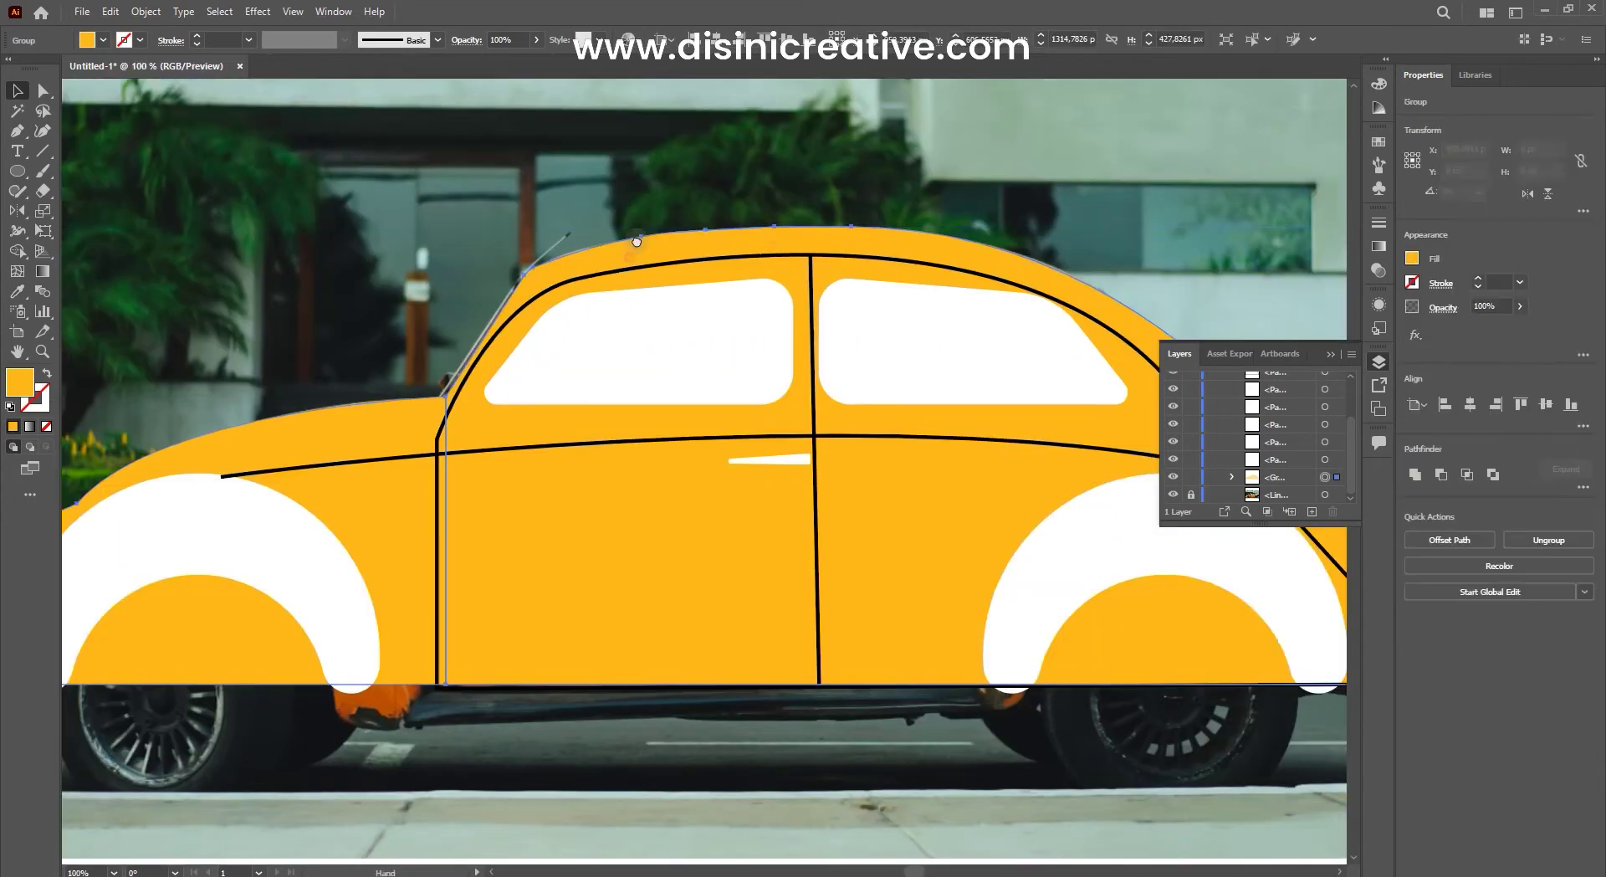
{"action": "key", "text": "ctrl+plus"}
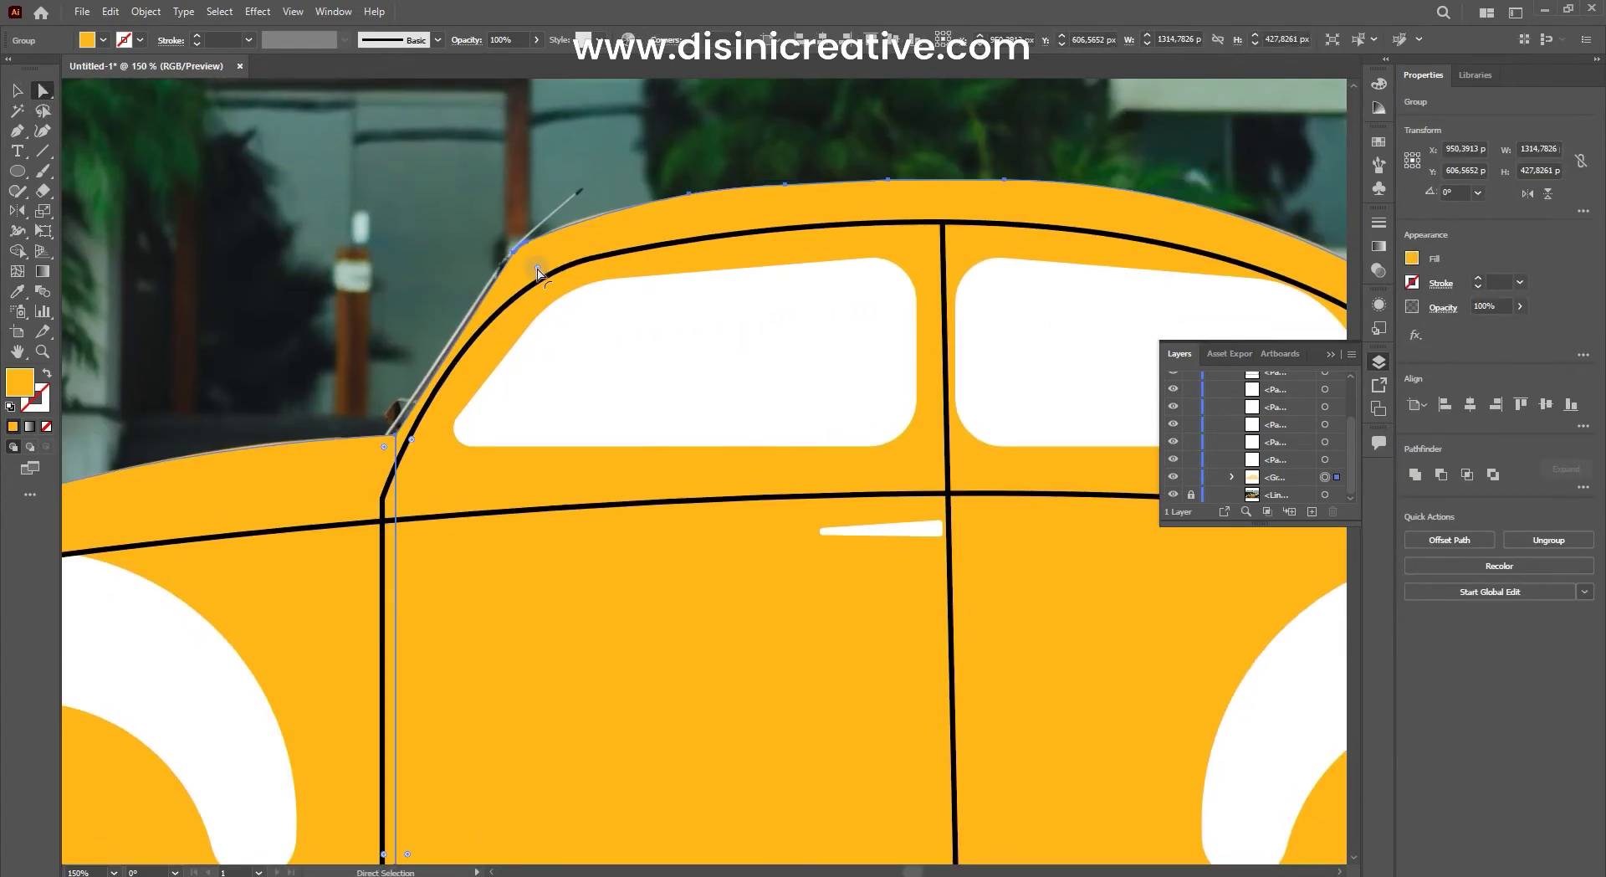
{"action": "mouse_move", "coordinate": [399, 438]}
{"action": "left_mouse_down"}
{"action": "mouse_move", "coordinate": [313, 395]}
{"action": "mouse_move", "coordinate": [303, 408]}
{"action": "left_mouse_up"}
{"action": "key", "text": "ctrl+plus"}
{"action": "key", "text": "ctrl+plus"}
{"action": "key", "text": "ctrl+plus"}
{"action": "key", "text": "ctrl+minus"}
{"action": "key", "text": "ctrl+minus"}
{"action": "key", "text": "ctrl+minus"}
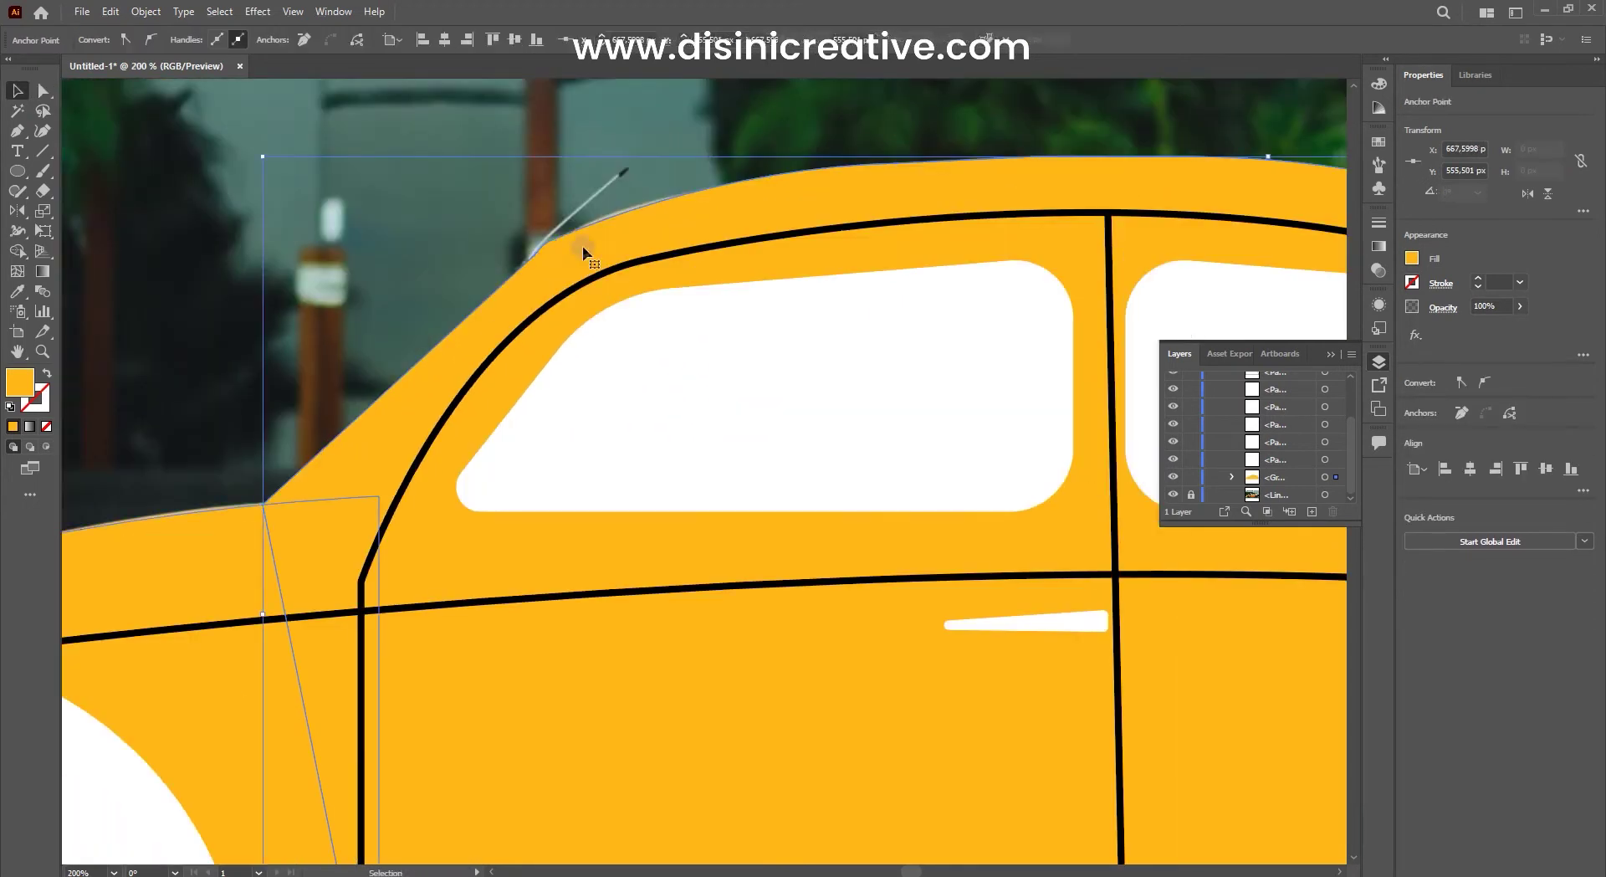
{"action": "key", "text": "ctrl+0"}
{"action": "key", "text": "ctrl+plus"}
{"action": "key", "text": "v"}
{"action": "key", "text": "ctrl+plus"}
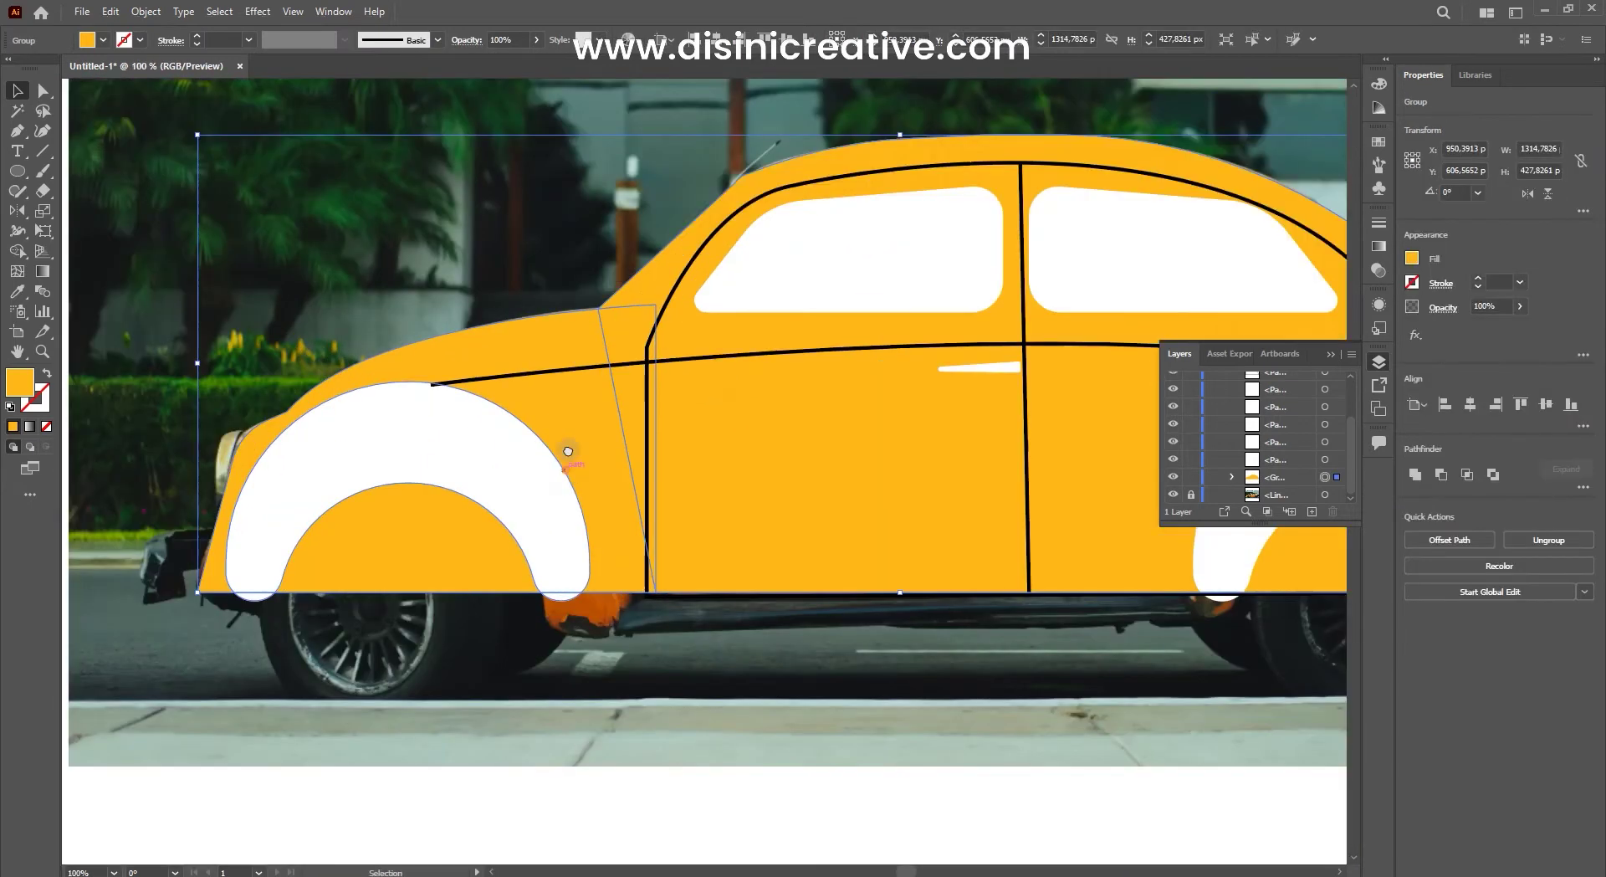
{"action": "key", "text": "ctrl+minus"}
{"action": "key", "text": "ctrl+minus"}
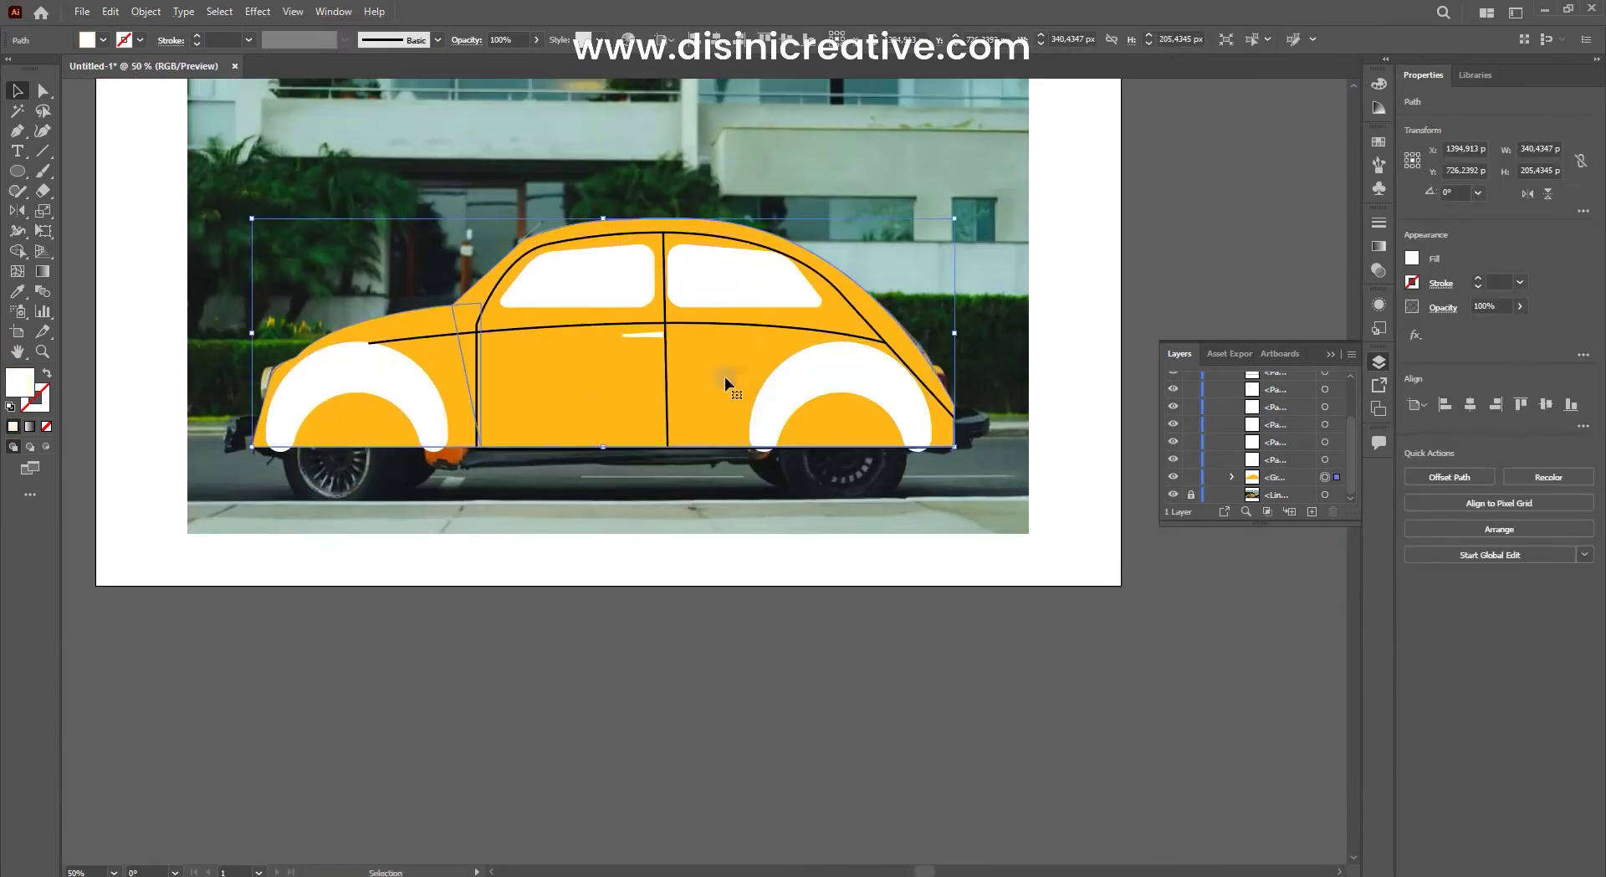
{"action": "key", "text": "ctrl+plus"}
Step: Set the car body group's stroke to black at 4 pt weight
{"action": "double_click", "coordinate": [38, 393]}
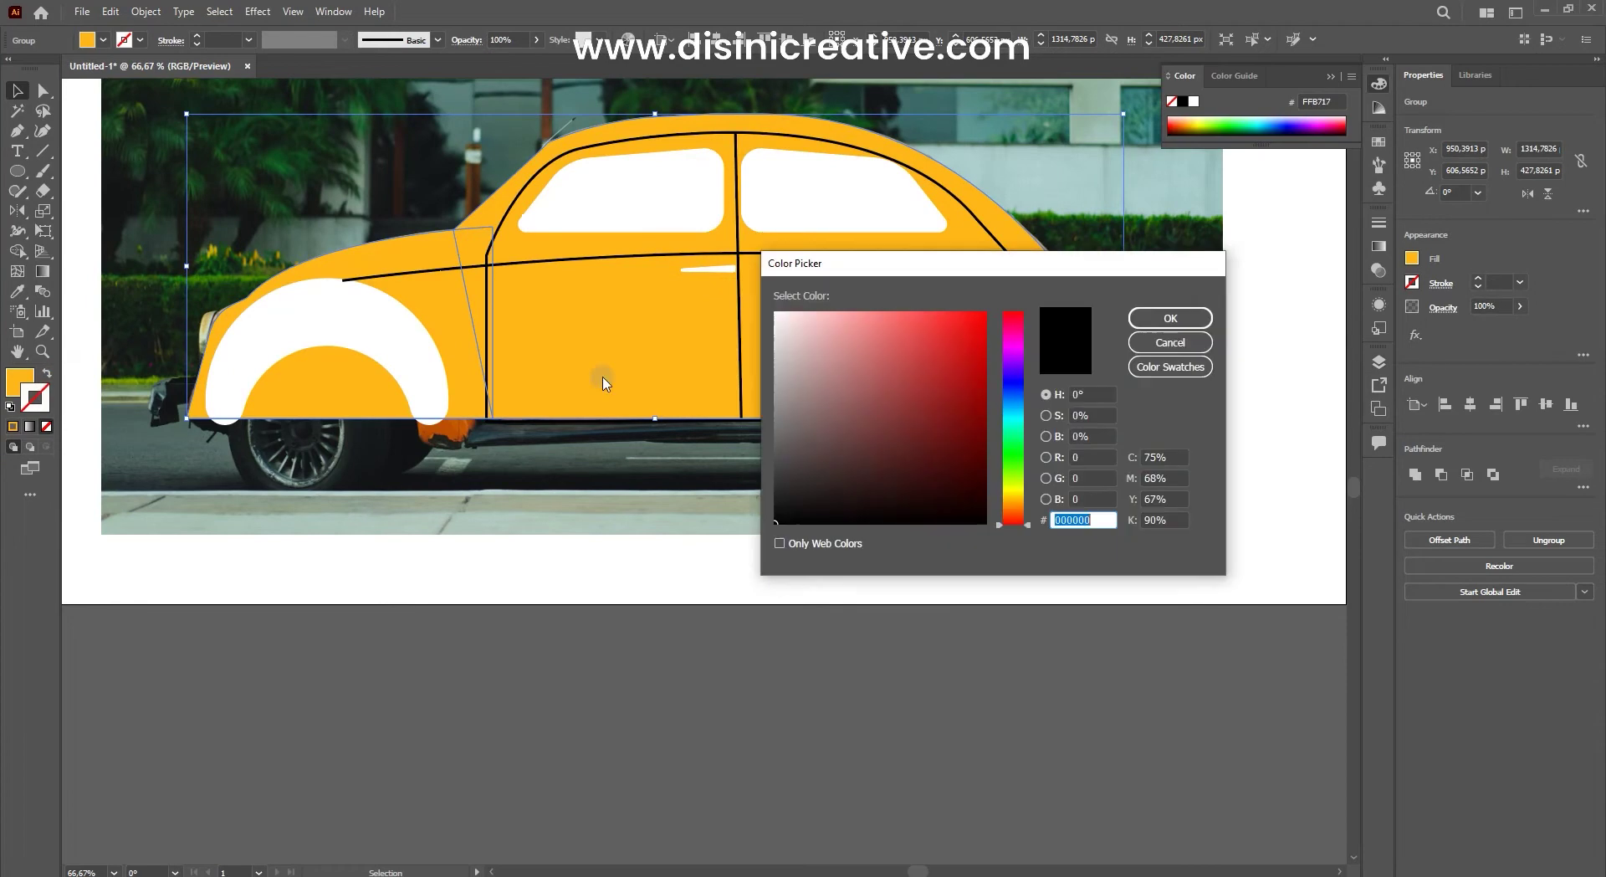
{"action": "left_click", "coordinate": [1171, 345]}
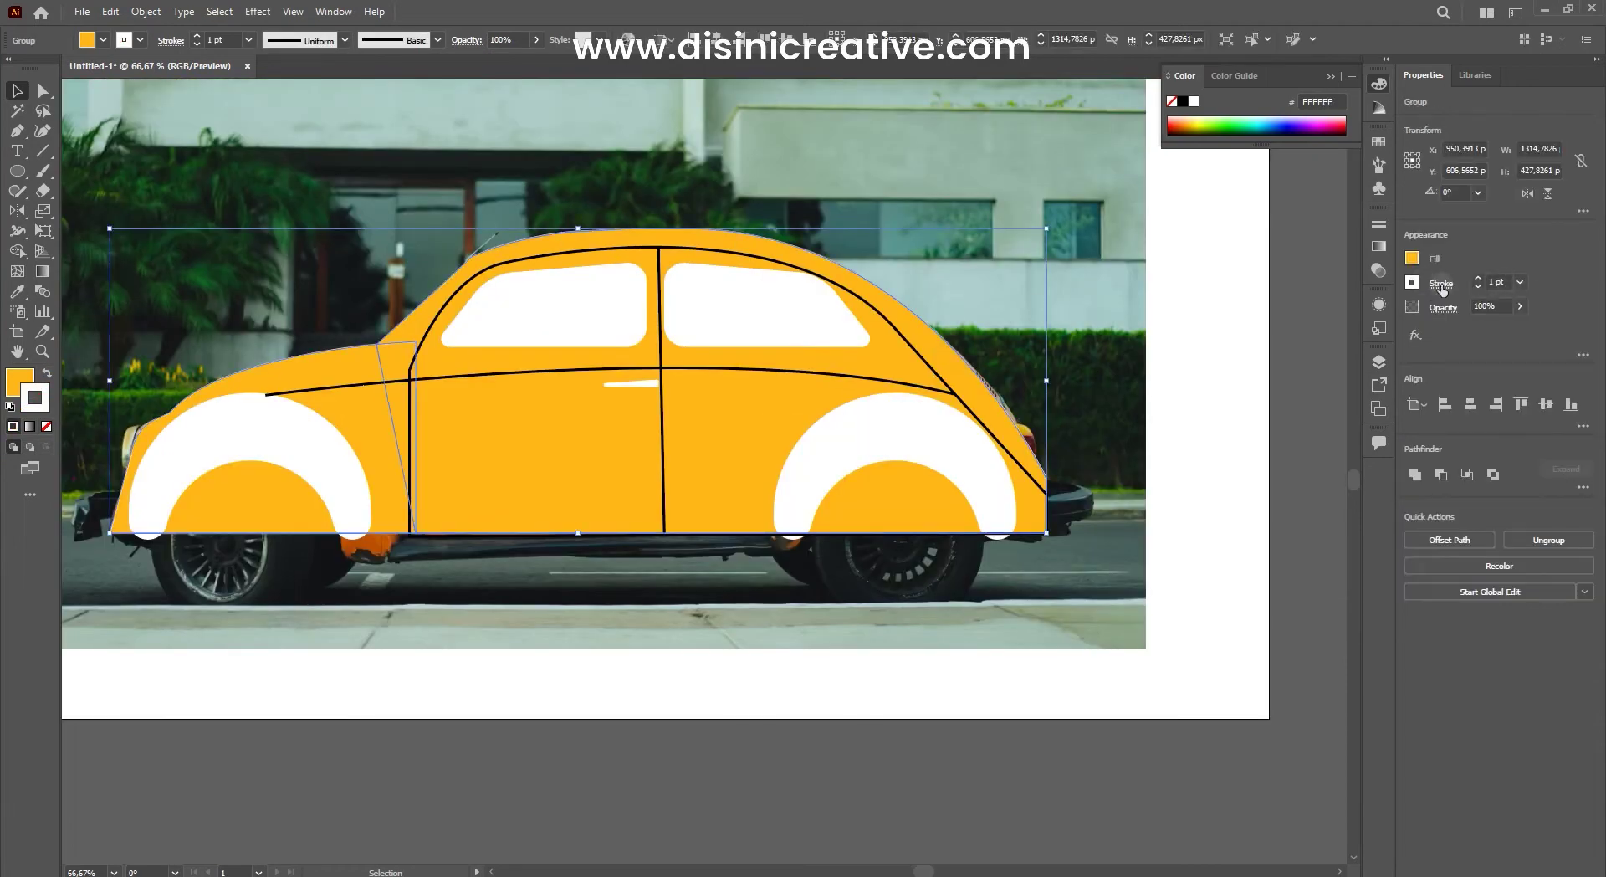
{"action": "left_click", "coordinate": [1413, 283]}
{"action": "left_click", "coordinate": [1267, 343]}
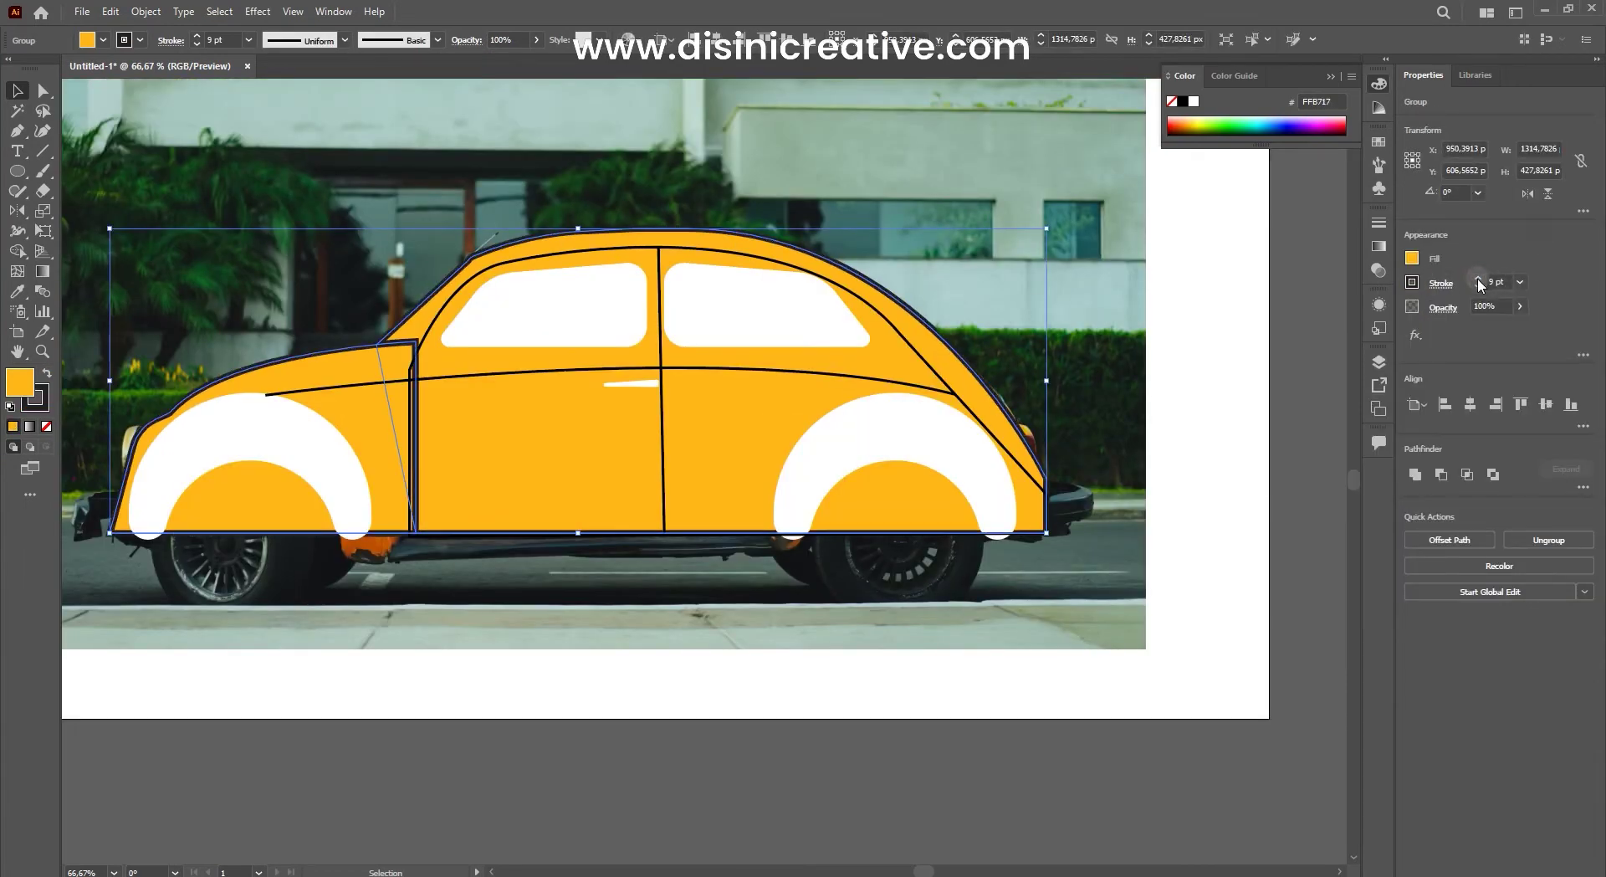
{"action": "scroll", "coordinate": [833, 583], "scroll_direction": "down", "scroll_amount": 2}
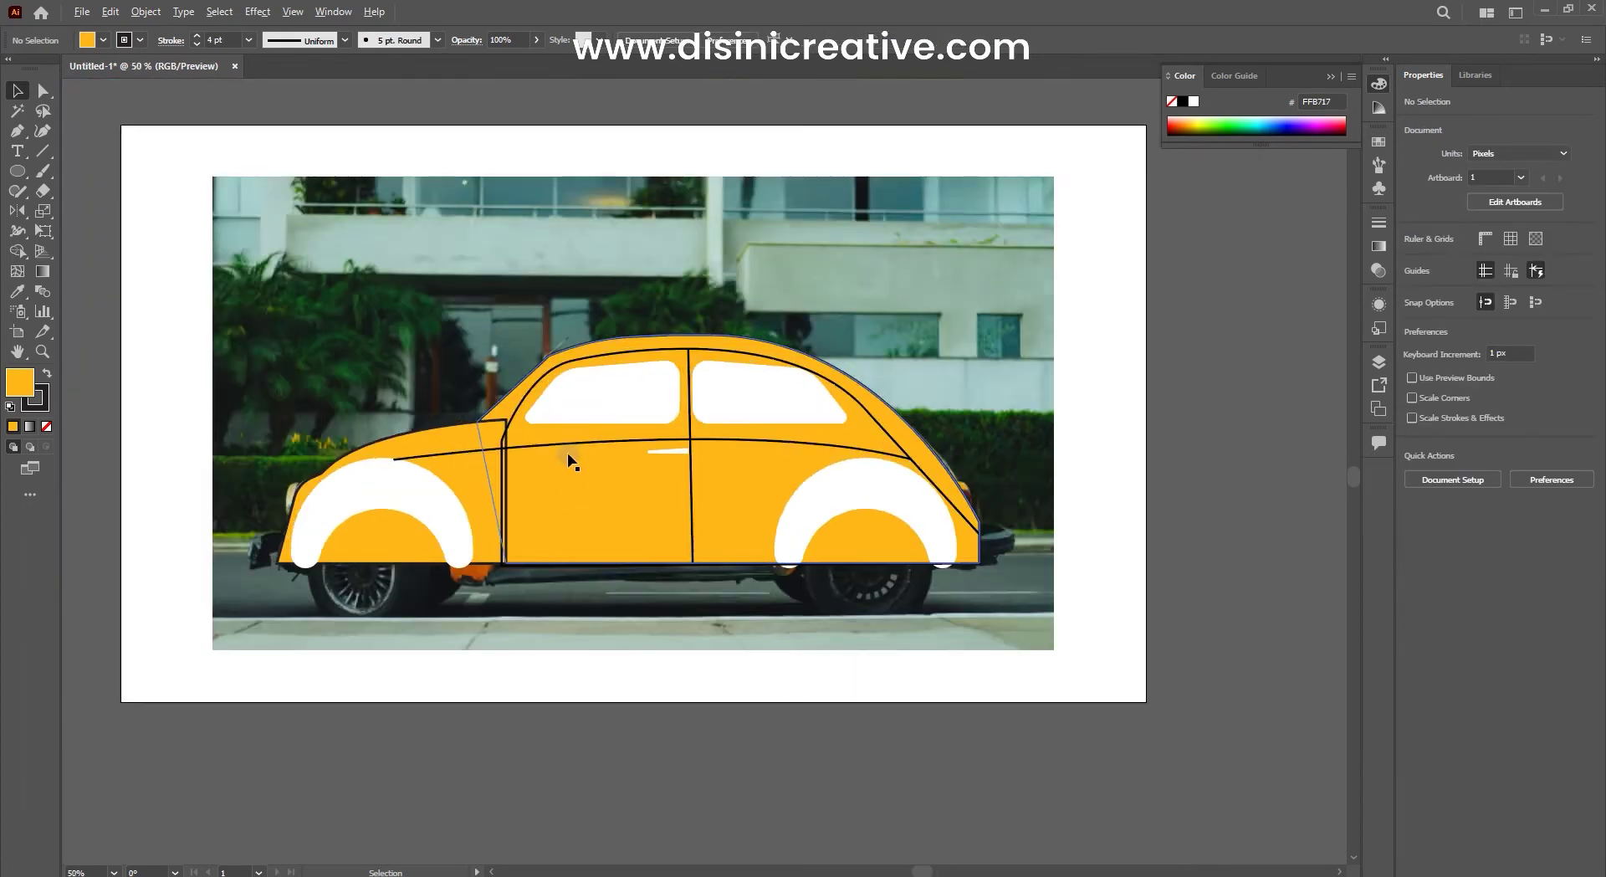
{"action": "scroll", "coordinate": [528, 506], "scroll_direction": "up", "scroll_amount": 2}
{"action": "scroll", "coordinate": [1175, 474], "scroll_direction": "down", "scroll_amount": 1}
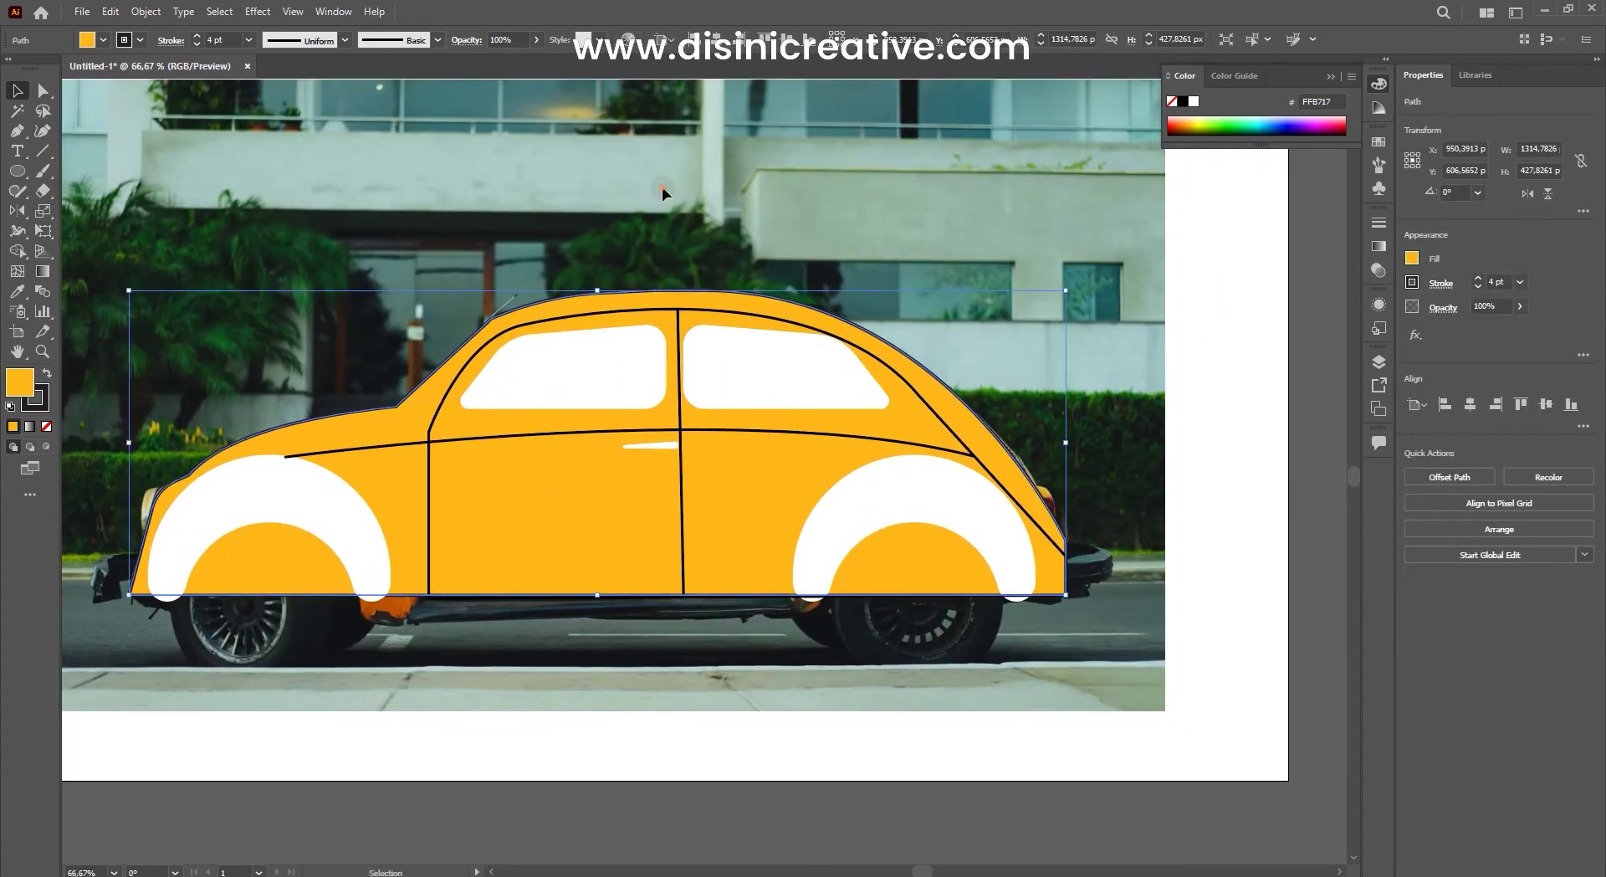
Step: Shift the rear window about 15 px down and right, and nudge the front window into place
{"action": "key", "text": "ctrl+1"}
{"action": "key", "text": "a"}
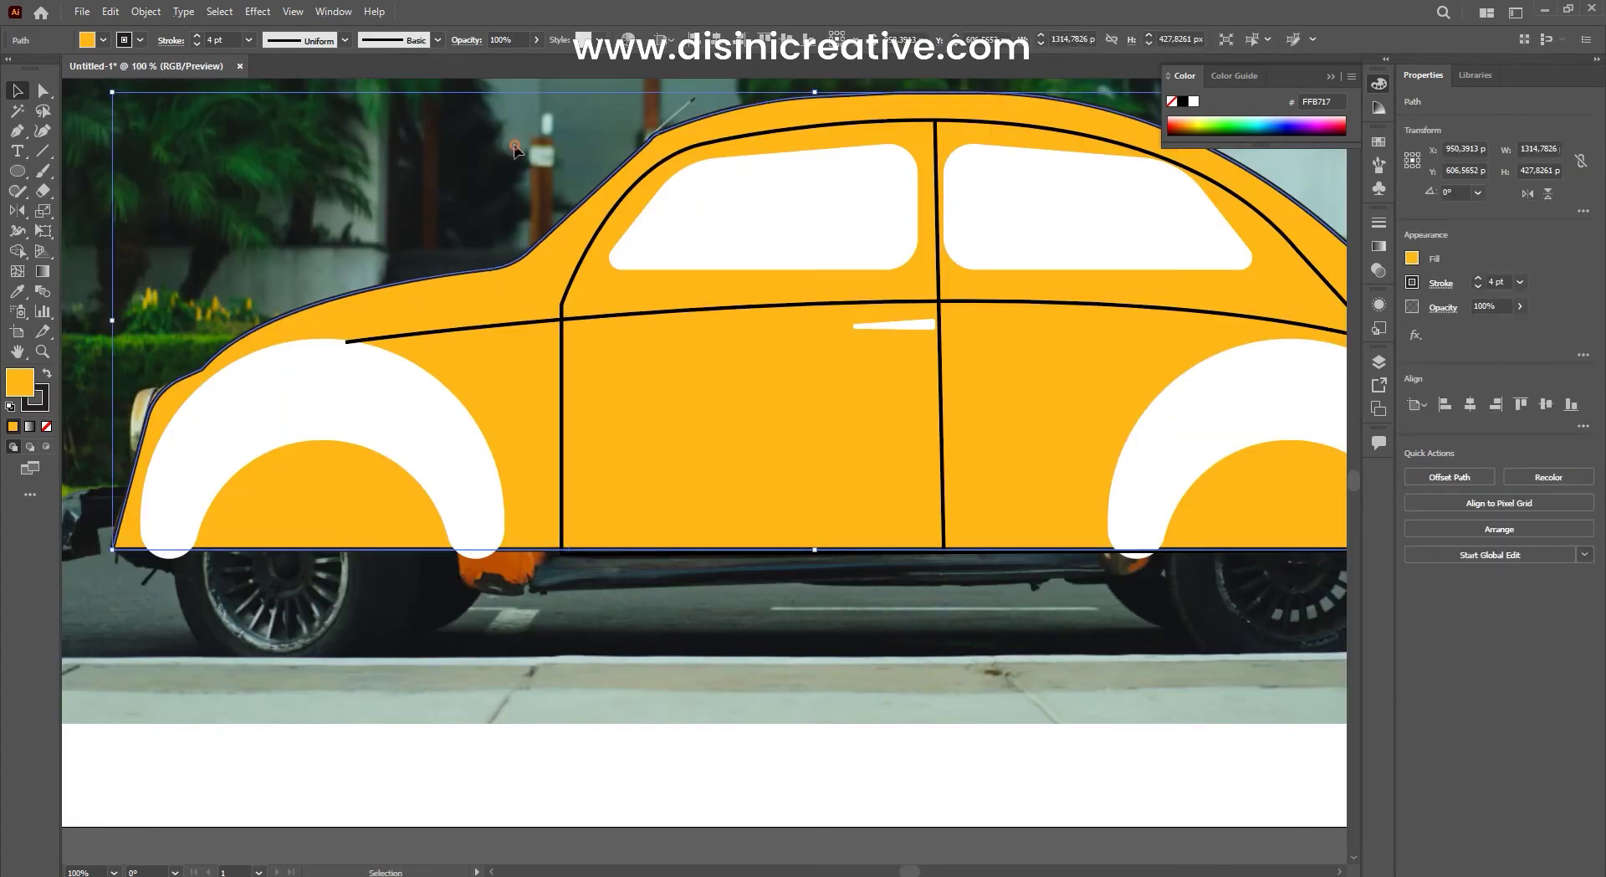
{"action": "key", "text": "ctrl+minus"}
{"action": "key", "text": "ctrl+minus"}
{"action": "key", "text": "ctrl+minus"}
{"action": "key", "text": "ctrl+plus"}
{"action": "key", "text": "ctrl+plus"}
{"action": "left_click", "coordinate": [770, 258]}
{"action": "left_click_drag", "start_coordinate": [770, 258], "coordinate": [734, 281]}
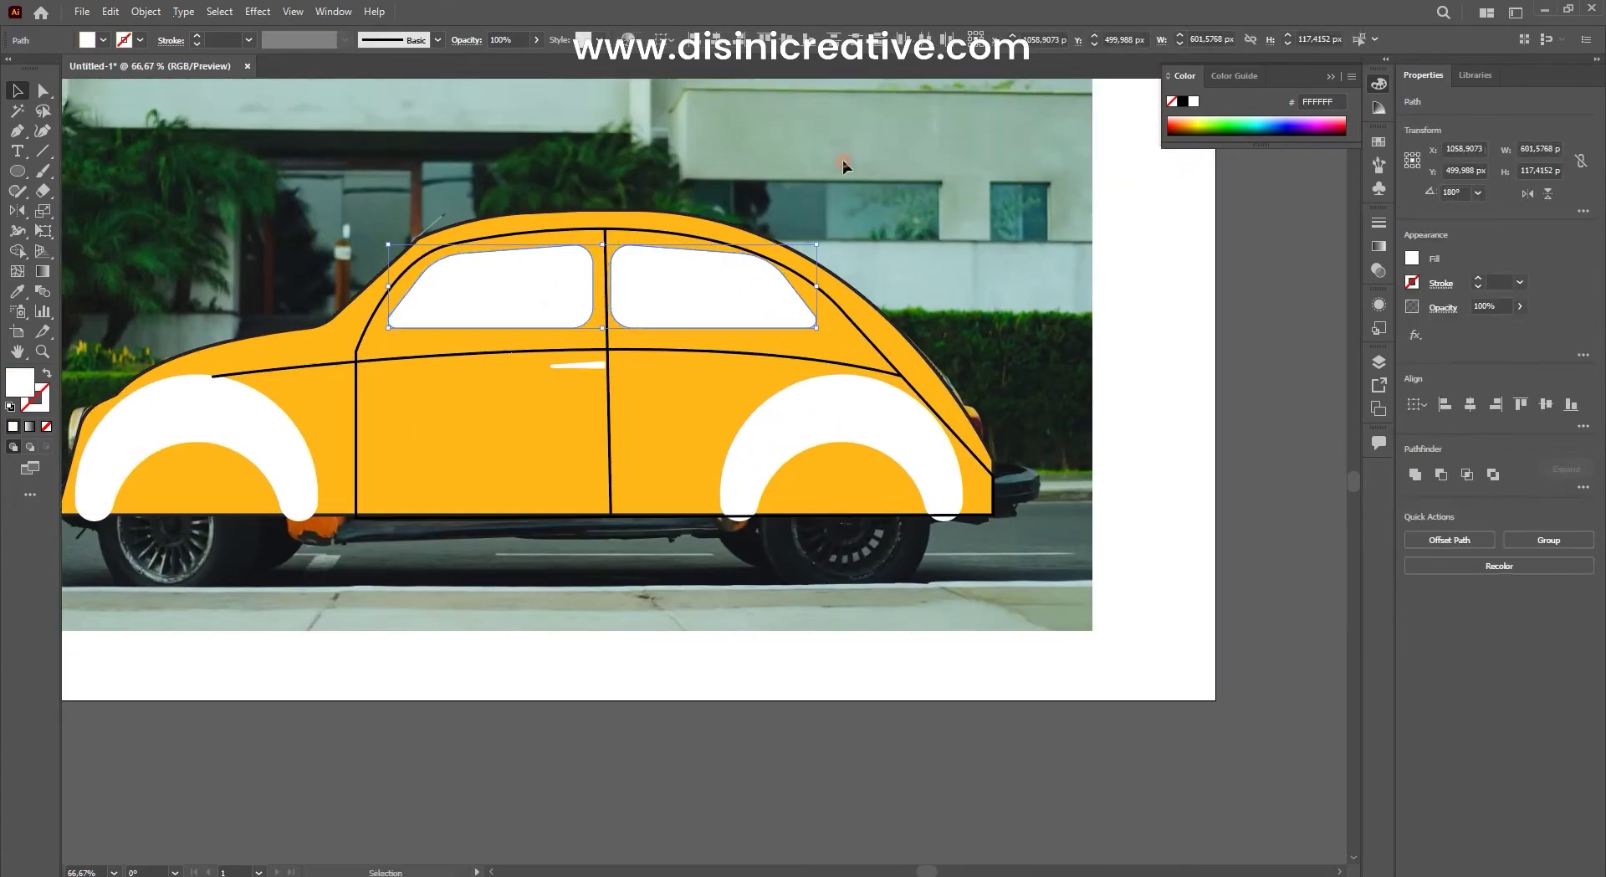
{"action": "left_click", "coordinate": [710, 282], "text": "shift"}
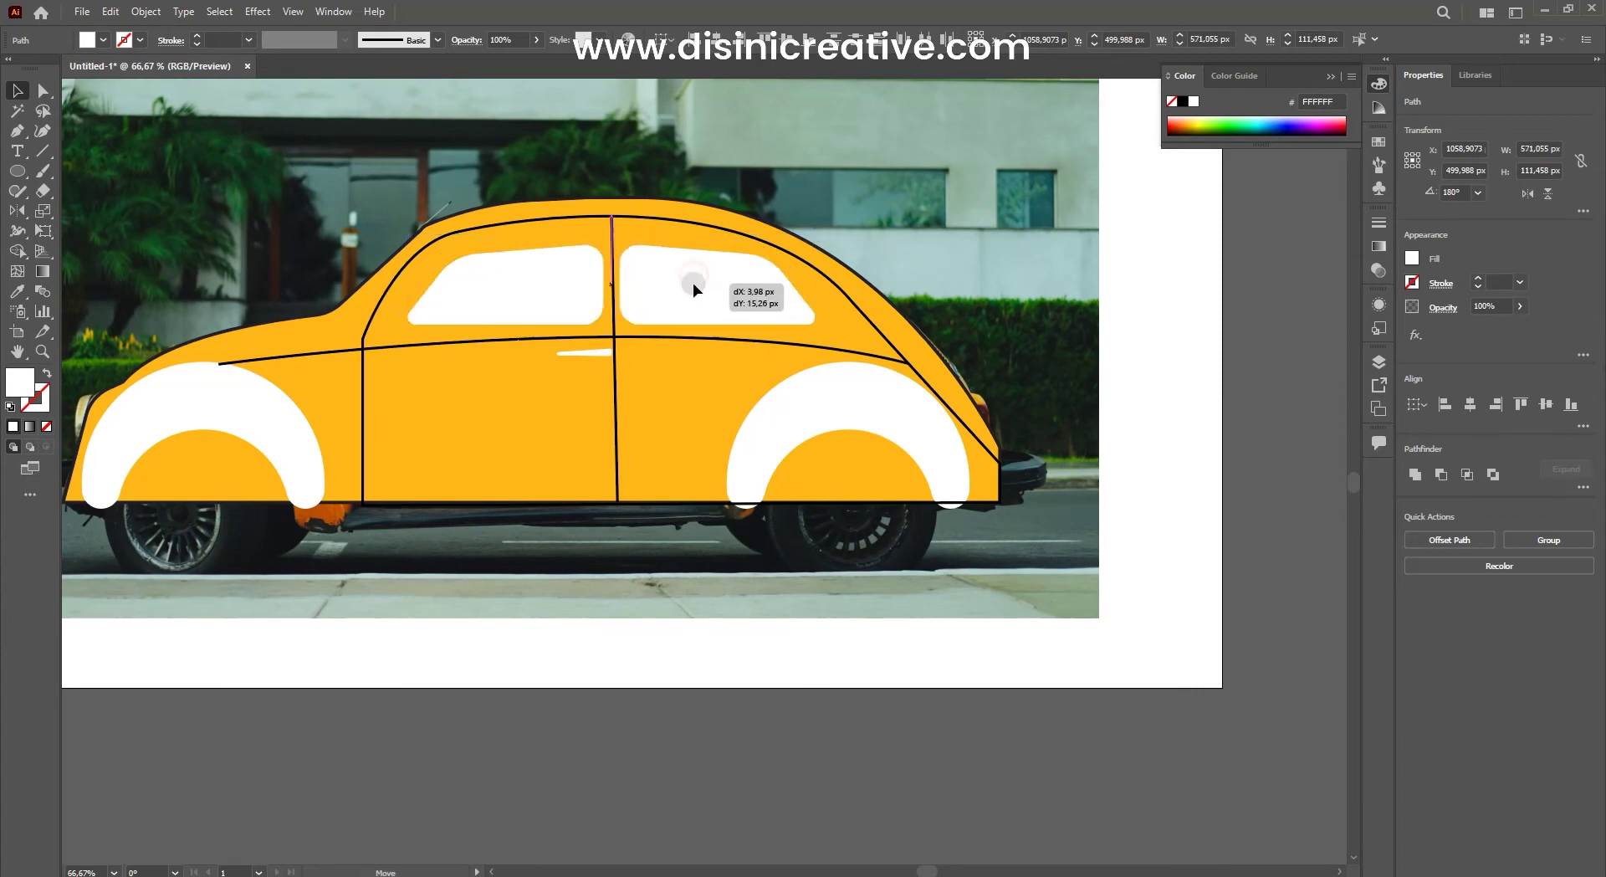
{"action": "left_click_drag", "start_coordinate": [725, 269], "coordinate": [743, 277]}
{"action": "left_click_drag", "start_coordinate": [548, 278], "coordinate": [548, 273]}
{"action": "key", "text": "ctrl+shift+a"}
{"action": "key", "text": "ctrl+minus"}
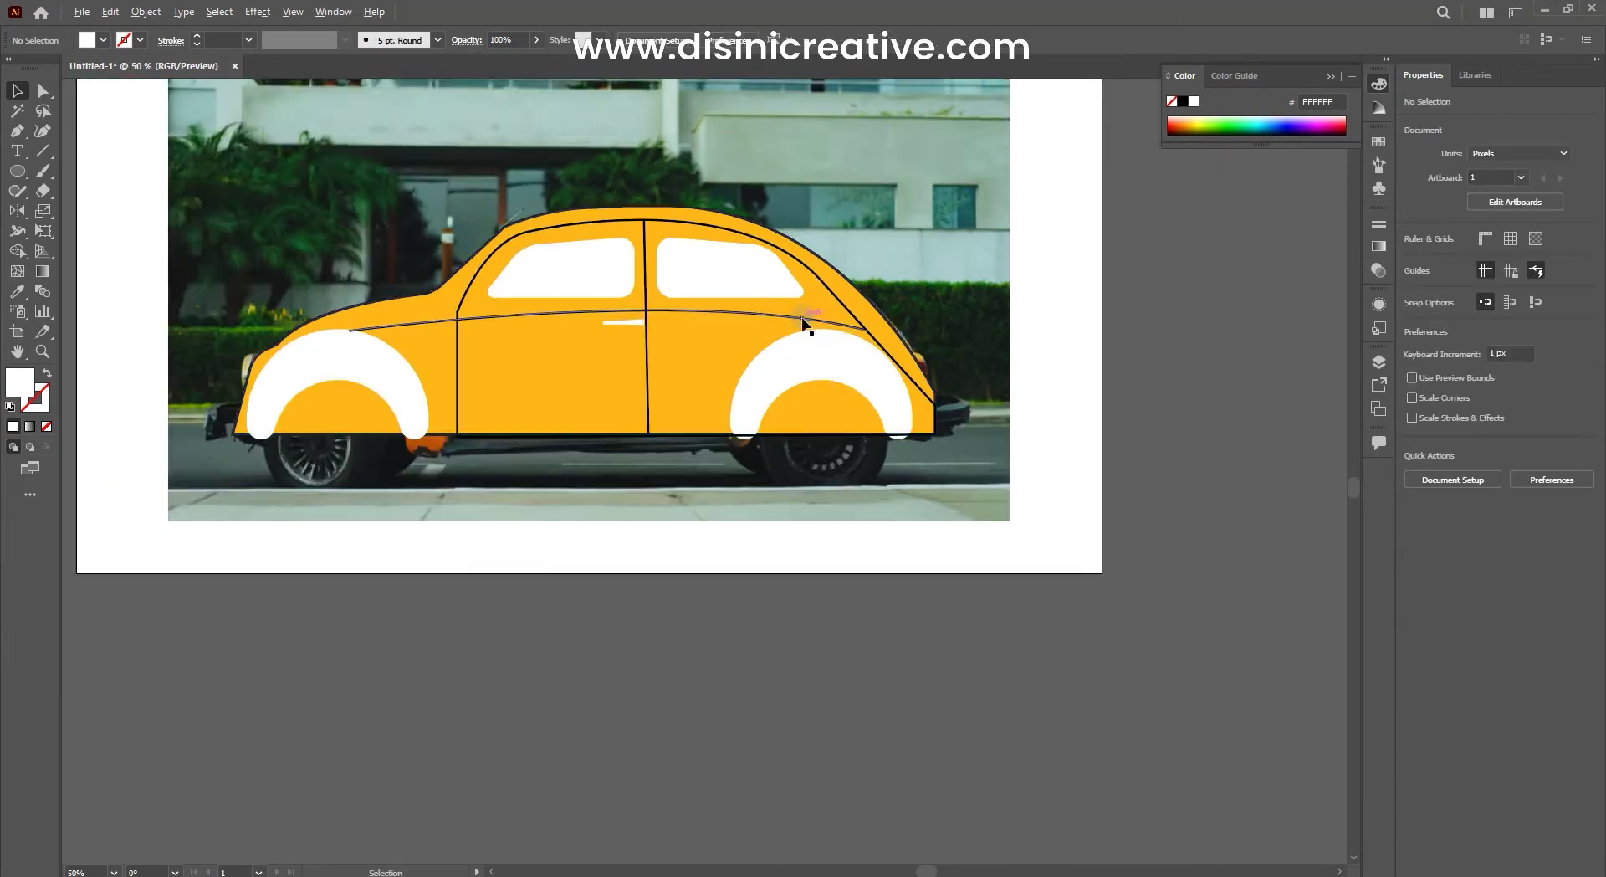
{"action": "key", "text": "ctrl+plus"}
{"action": "key", "text": "ctrl+plus"}
{"action": "scroll", "coordinate": [581, 289], "scroll_direction": "left", "scroll_amount": 3}
{"action": "key", "text": "ctrl+minus"}
Step: Draw a circle below the artboard with the Ellipse tool and move it into place
{"action": "scroll", "coordinate": [344, 311], "scroll_direction": "right", "scroll_amount": 2}
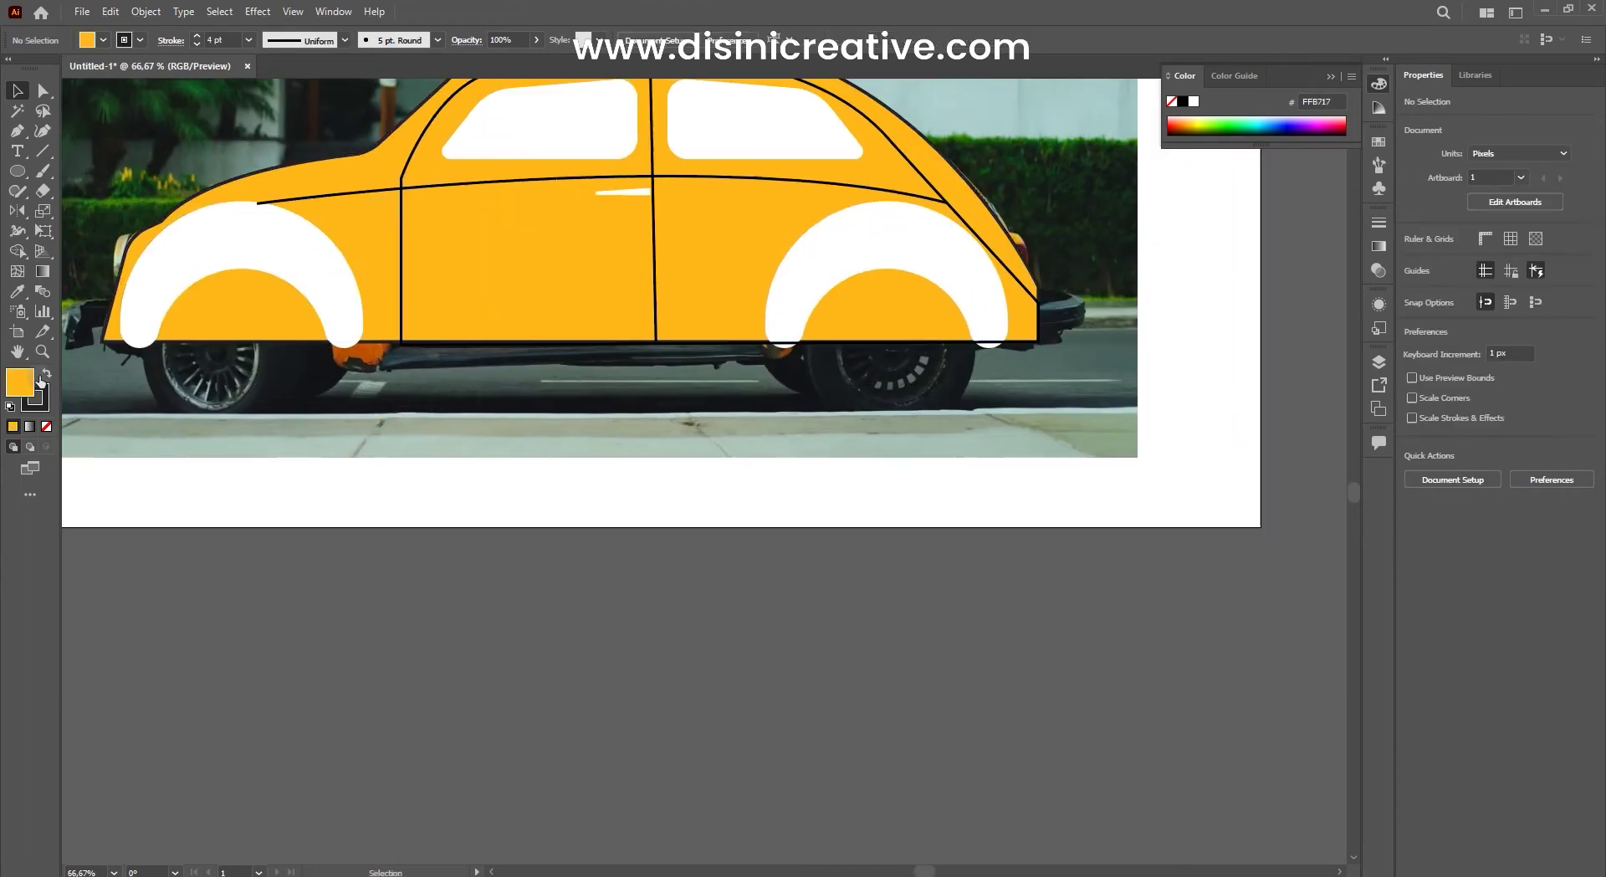
{"action": "scroll", "coordinate": [91, 313], "scroll_direction": "left", "scroll_amount": 2}
{"action": "left_click_drag", "start_coordinate": [379, 305], "coordinate": [534, 266]}
{"action": "mouse_move", "coordinate": [385, 337]}
{"action": "left_mouse_down"}
{"action": "mouse_move", "coordinate": [466, 337]}
{"action": "mouse_move", "coordinate": [507, 419]}
{"action": "left_mouse_up"}
{"action": "key", "text": "ctrl+z"}
{"action": "left_click", "coordinate": [17, 171]}
{"action": "left_click", "coordinate": [92, 168]}
{"action": "left_click", "coordinate": [17, 171]}
{"action": "left_click", "coordinate": [92, 211]}
{"action": "scroll", "coordinate": [419, 335], "scroll_direction": "down", "scroll_amount": 1}
{"action": "key", "text": "v"}
{"action": "mouse_move", "coordinate": [447, 317]}
{"action": "left_mouse_down"}
{"action": "mouse_move", "coordinate": [494, 362]}
{"action": "mouse_move", "coordinate": [559, 489]}
{"action": "left_mouse_up"}
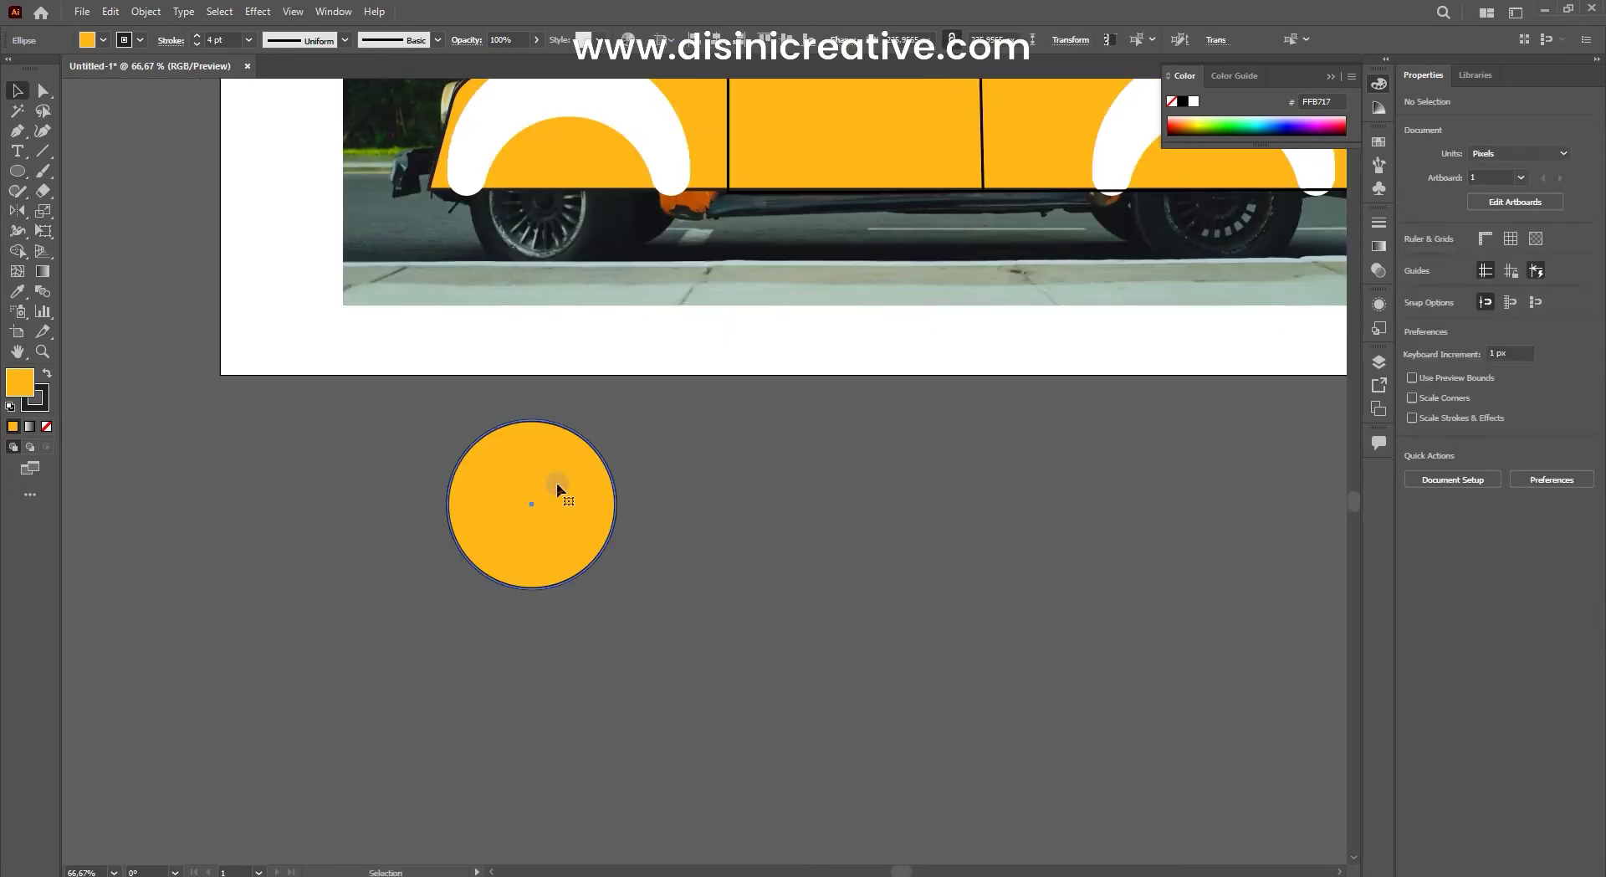
Step: Enlarge the circle and add a smaller inner ring centred inside it
{"action": "key", "text": "a"}
{"action": "left_click", "coordinate": [530, 477]}
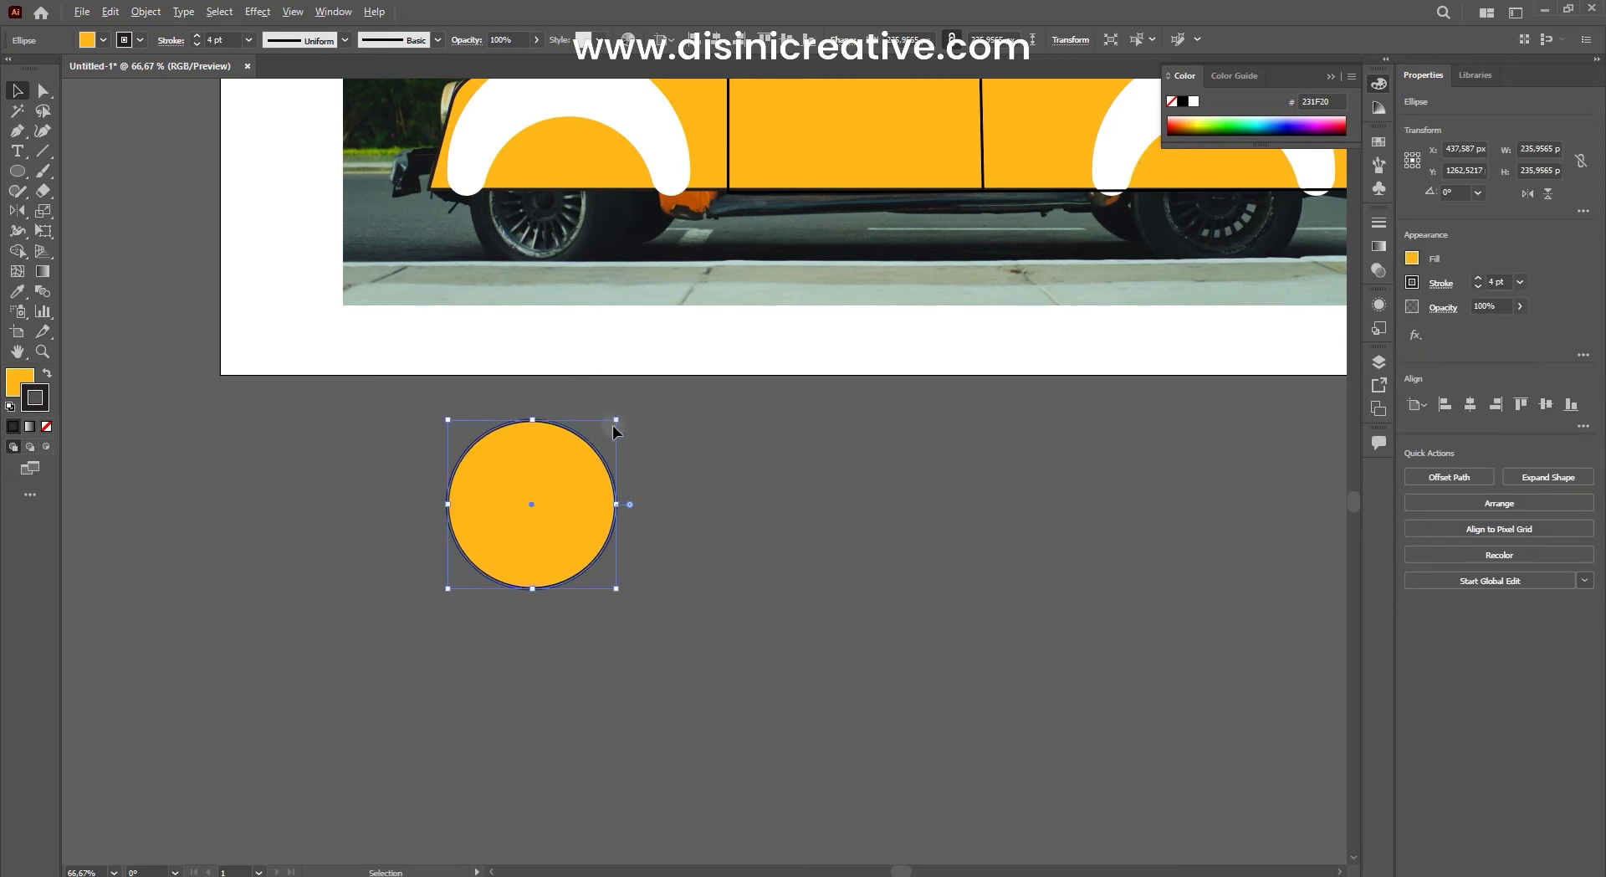
{"action": "left_click_drag", "start_coordinate": [618, 420], "coordinate": [641, 397]}
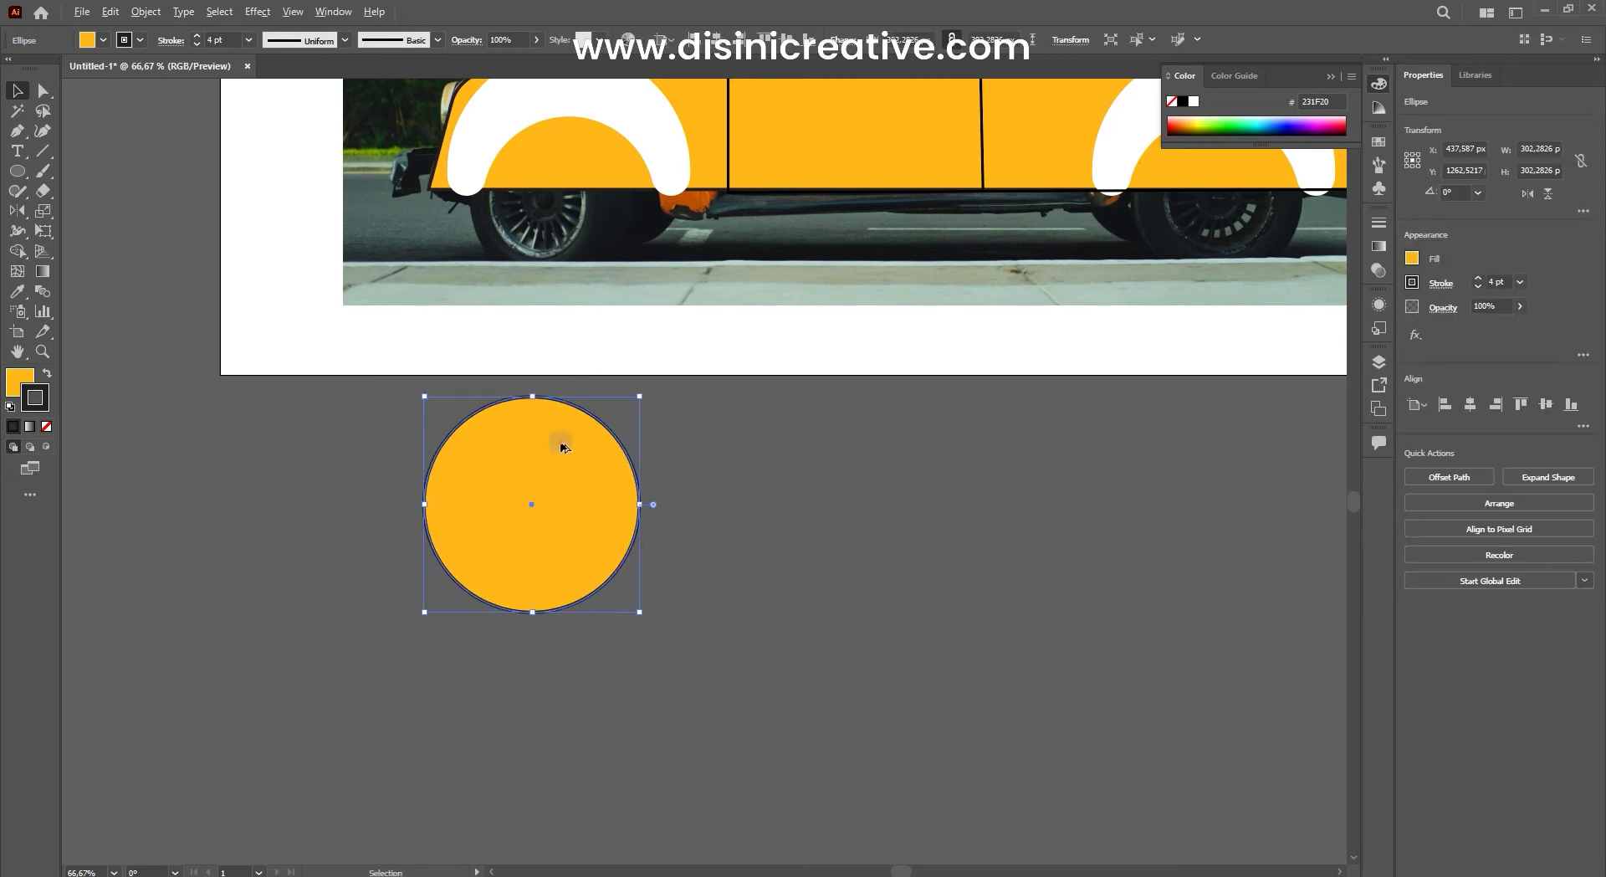
{"action": "left_click_drag", "start_coordinate": [569, 456], "coordinate": [632, 418]}
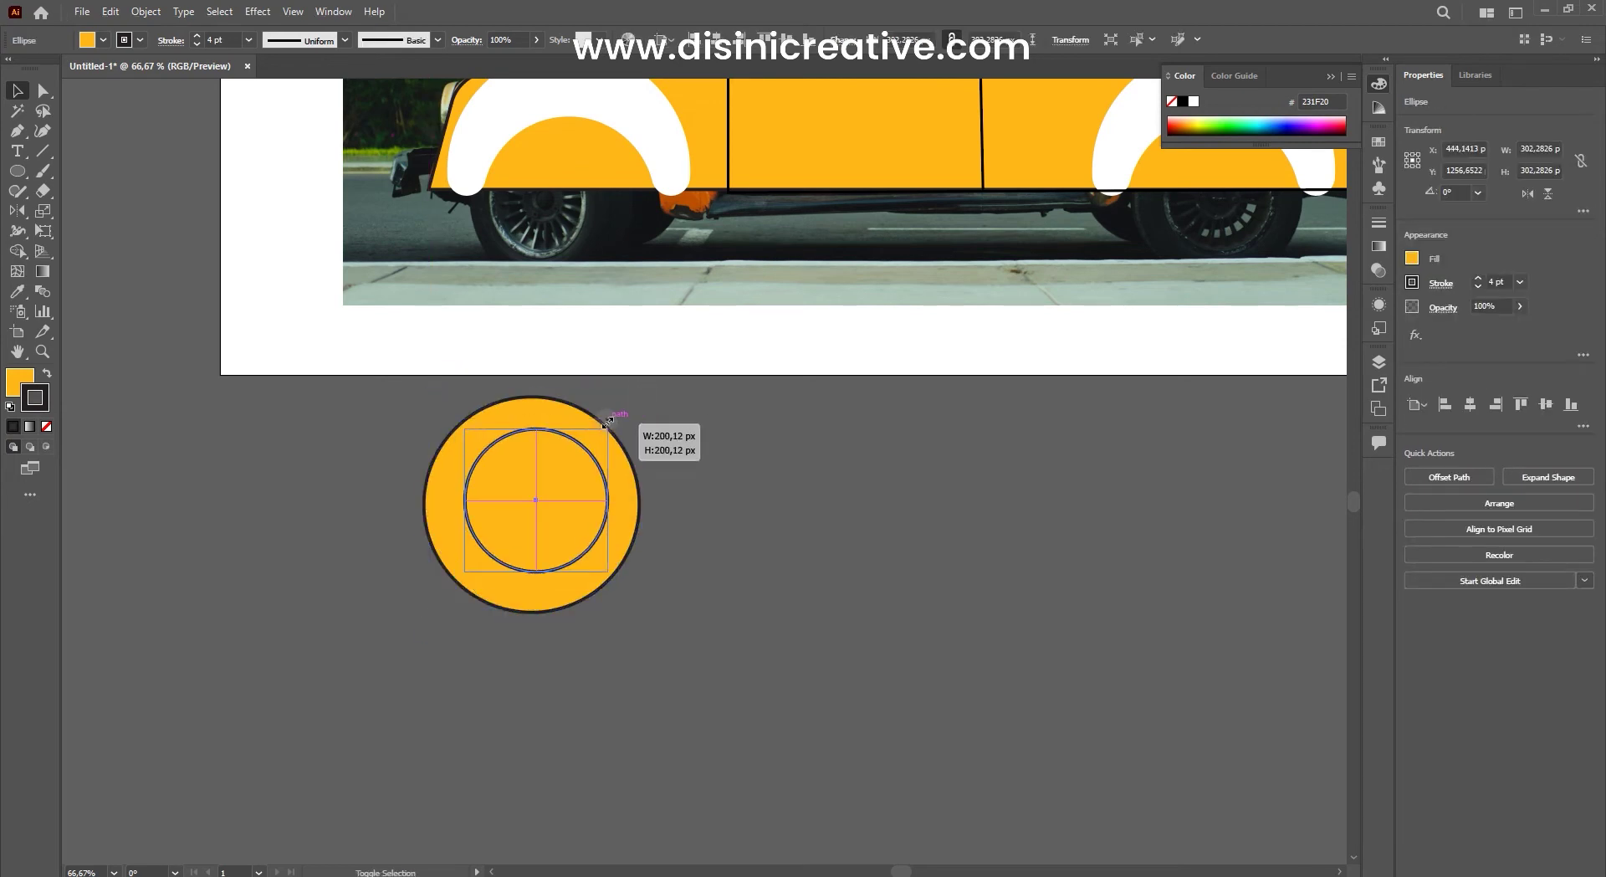
{"action": "left_click_drag", "start_coordinate": [559, 480], "coordinate": [562, 470]}
{"action": "key", "text": "ctrl+z"}
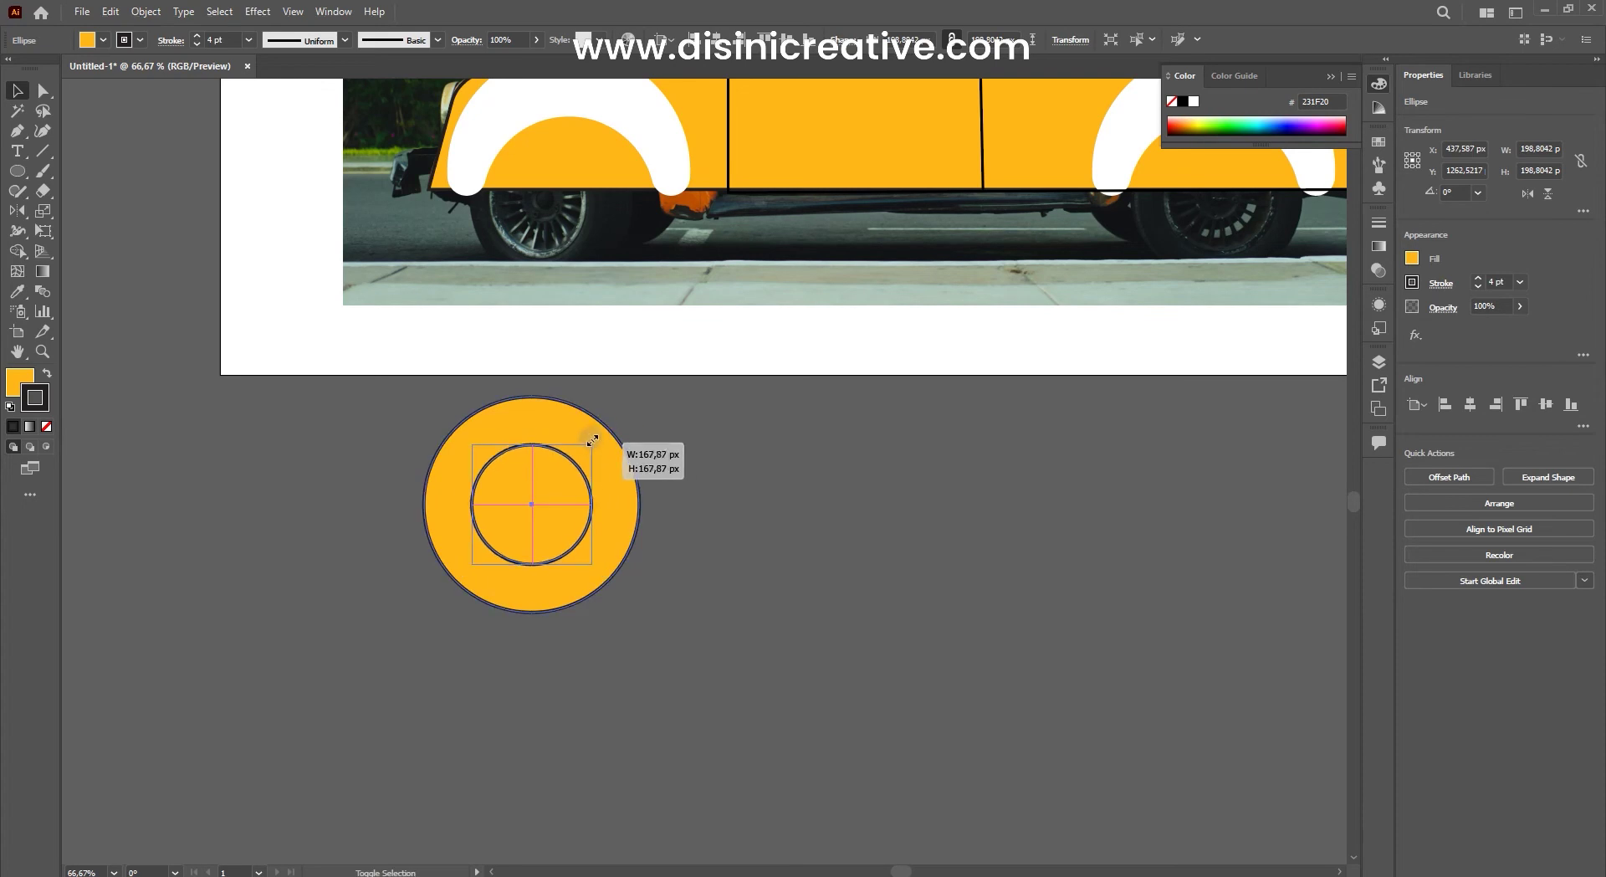
Step: Duplicate both wheel circles to the right as the second wheel
{"action": "left_click", "coordinate": [699, 466]}
{"action": "key", "text": "ctrl+minus"}
{"action": "left_click_drag", "start_coordinate": [418, 508], "coordinate": [929, 506]}
{"action": "left_click", "coordinate": [774, 540]}
{"action": "key", "text": "ctrl+minus"}
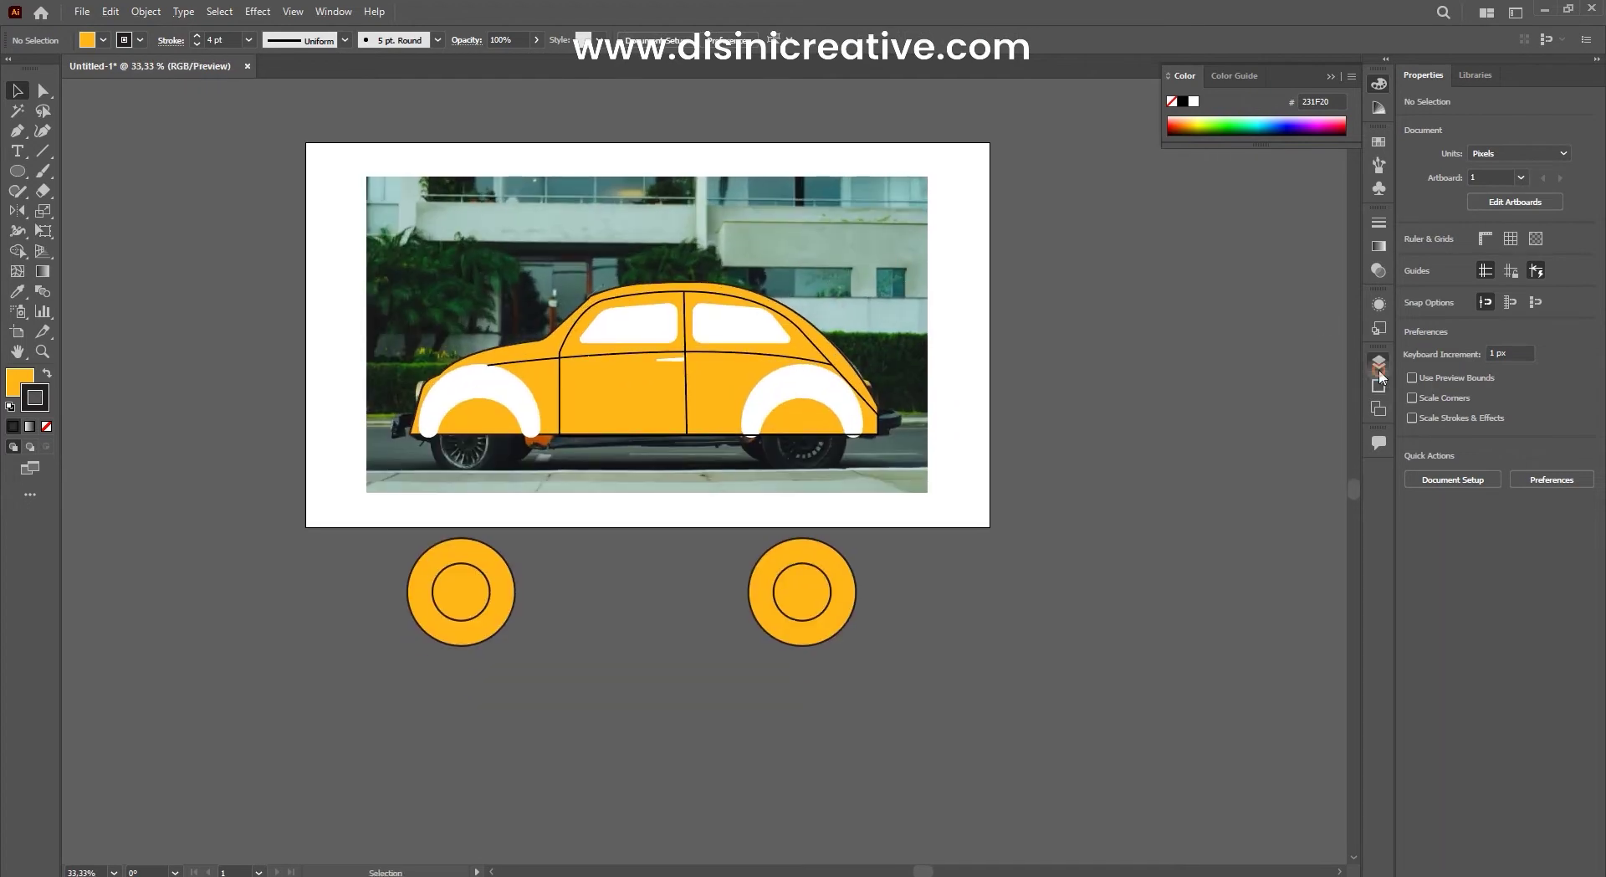
Step: Delete the reference photo and move both wheels up beneath the car body
{"action": "key", "text": "F7"}
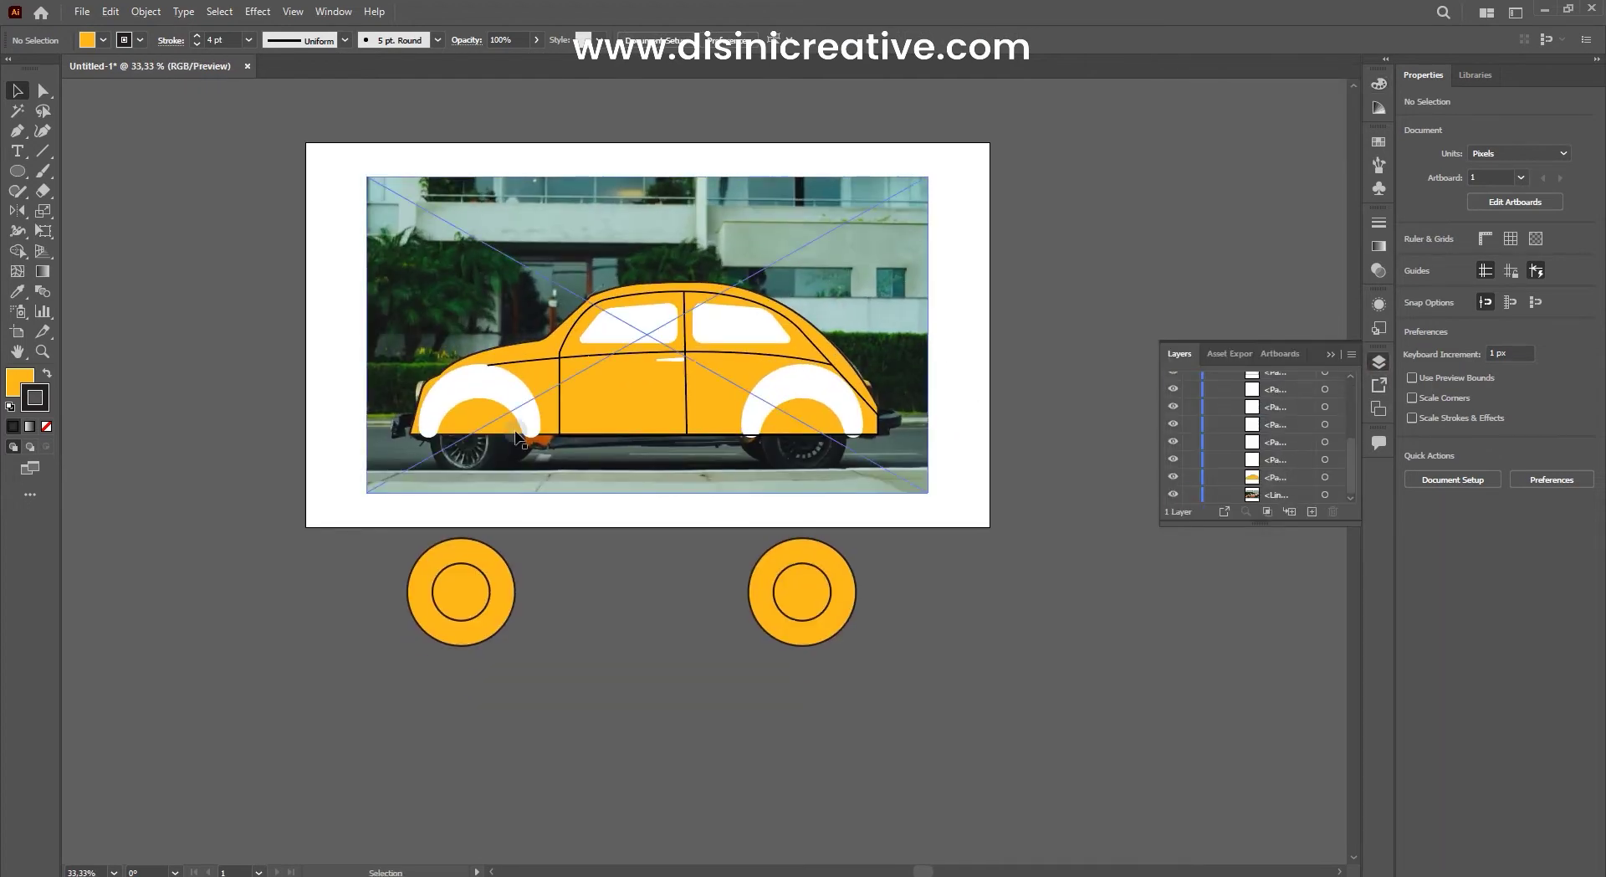
{"action": "left_click", "coordinate": [1327, 494]}
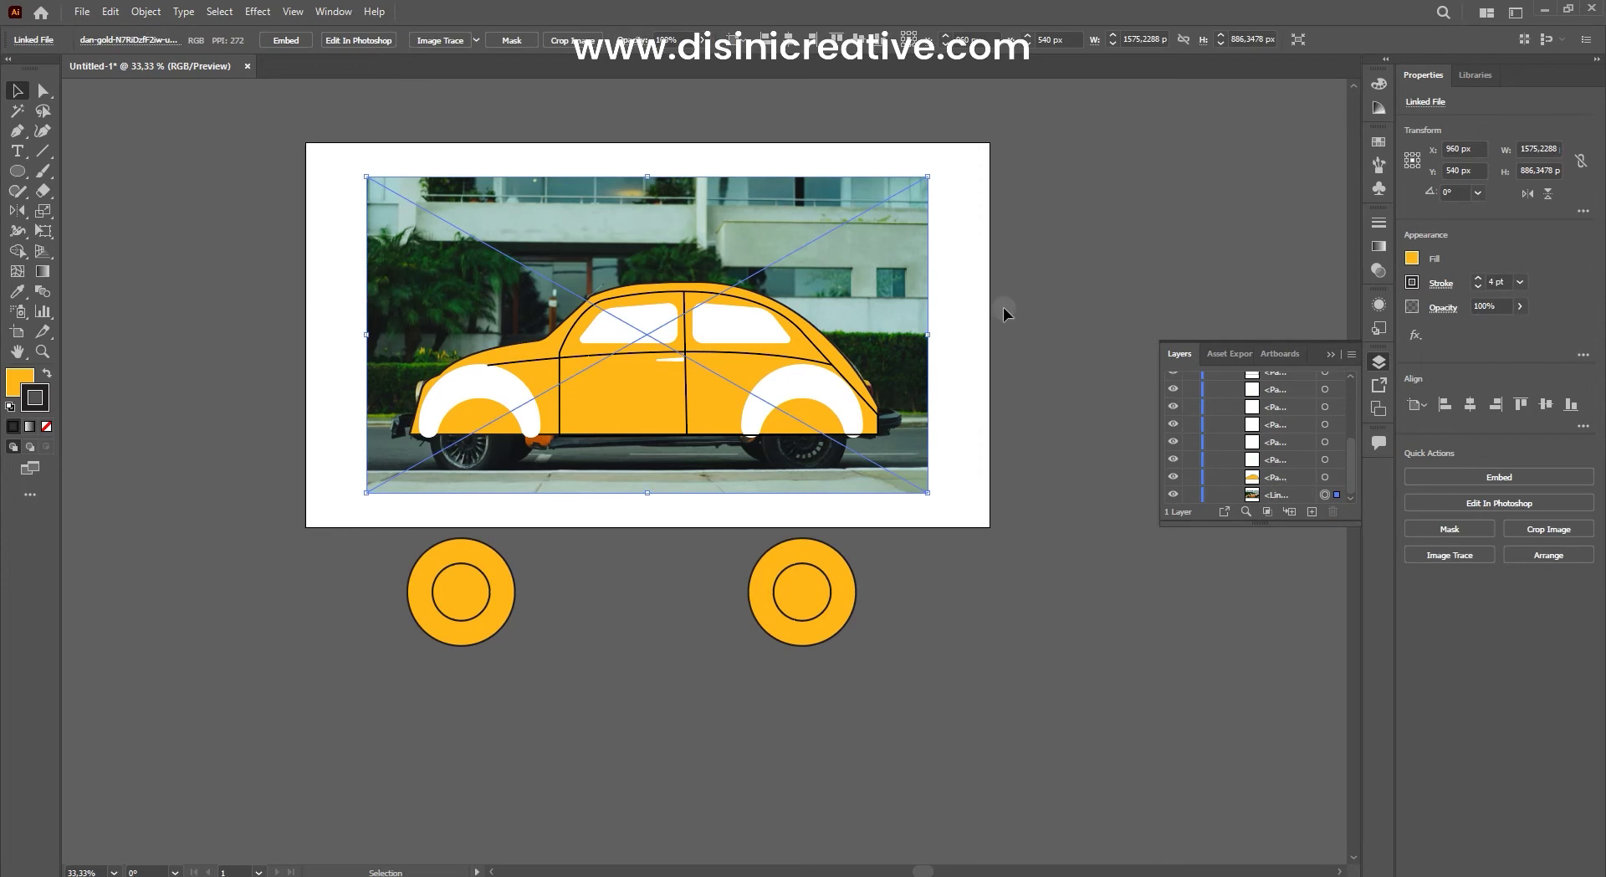
{"action": "key", "text": "Delete"}
{"action": "mouse_move", "coordinate": [394, 527]}
{"action": "left_mouse_down"}
{"action": "mouse_move", "coordinate": [831, 573]}
{"action": "mouse_move", "coordinate": [846, 434]}
{"action": "mouse_move", "coordinate": [891, 405]}
{"action": "left_mouse_up"}
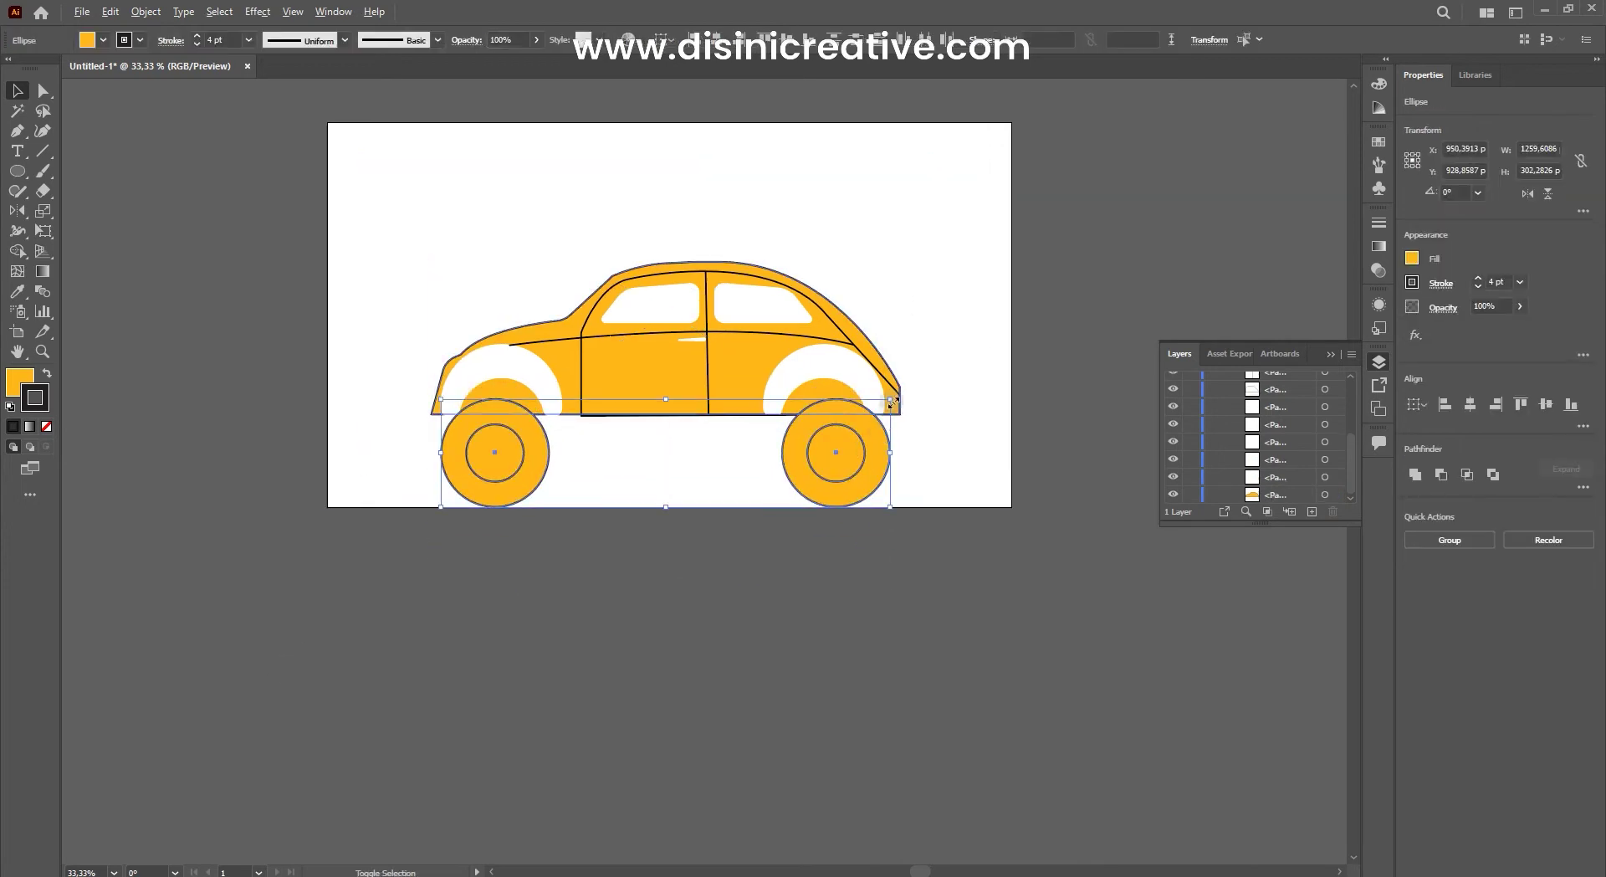
{"action": "left_click", "coordinate": [700, 502]}
{"action": "key", "text": "ctrl+z"}
{"action": "key", "text": "ctrl+plus"}
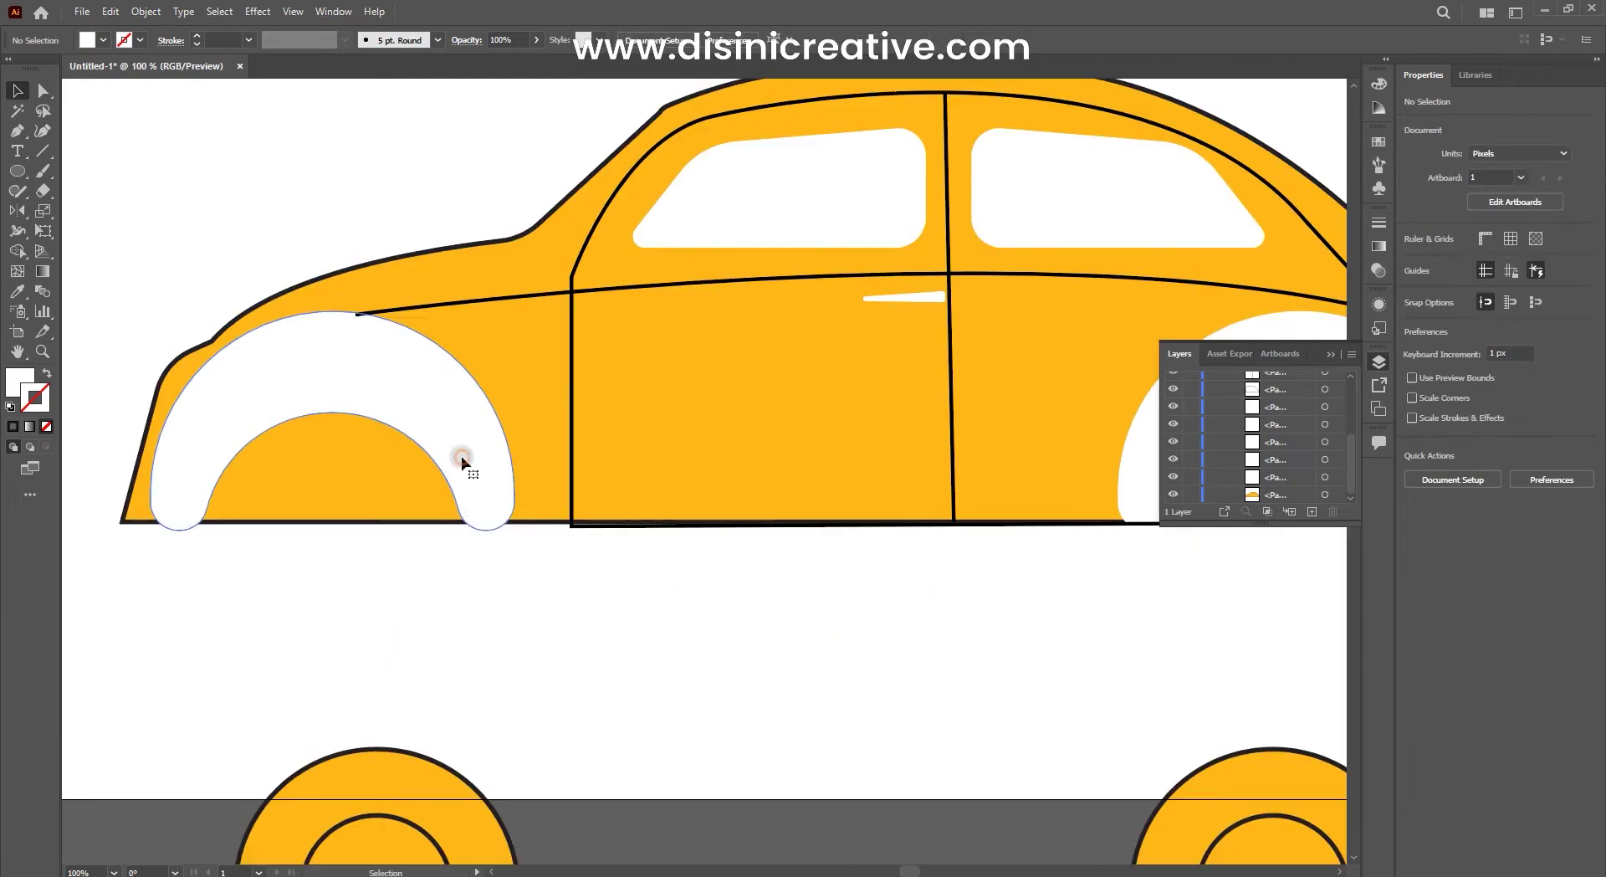
Step: Select the car body together with the front and rear white wheel arches
{"action": "left_click", "coordinate": [459, 459]}
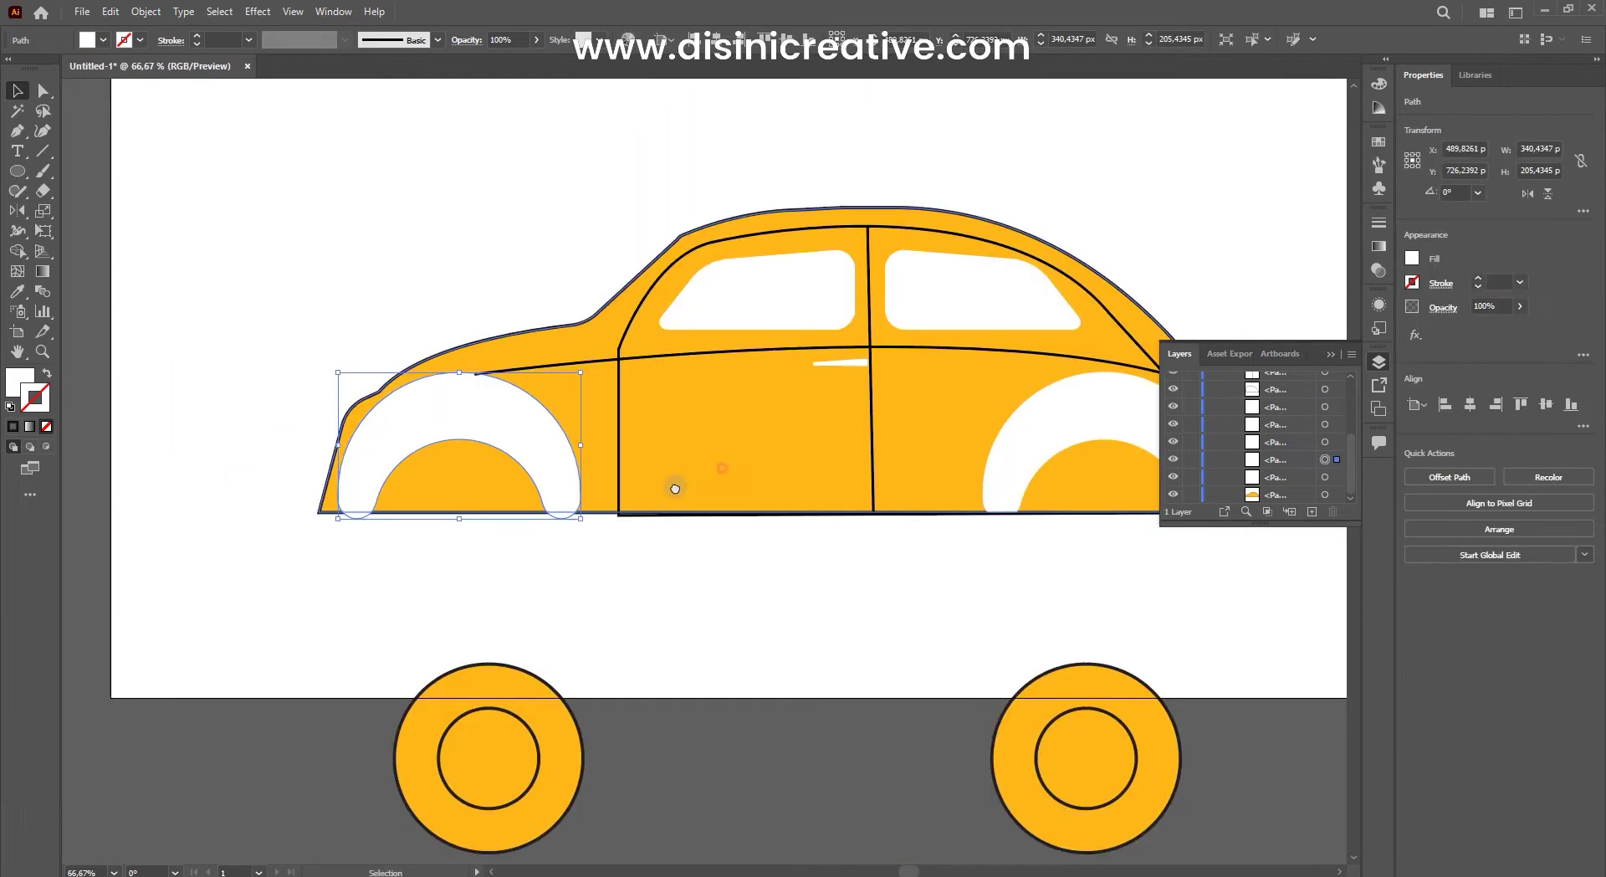
{"action": "left_click", "coordinate": [405, 518]}
{"action": "left_click", "coordinate": [308, 476]}
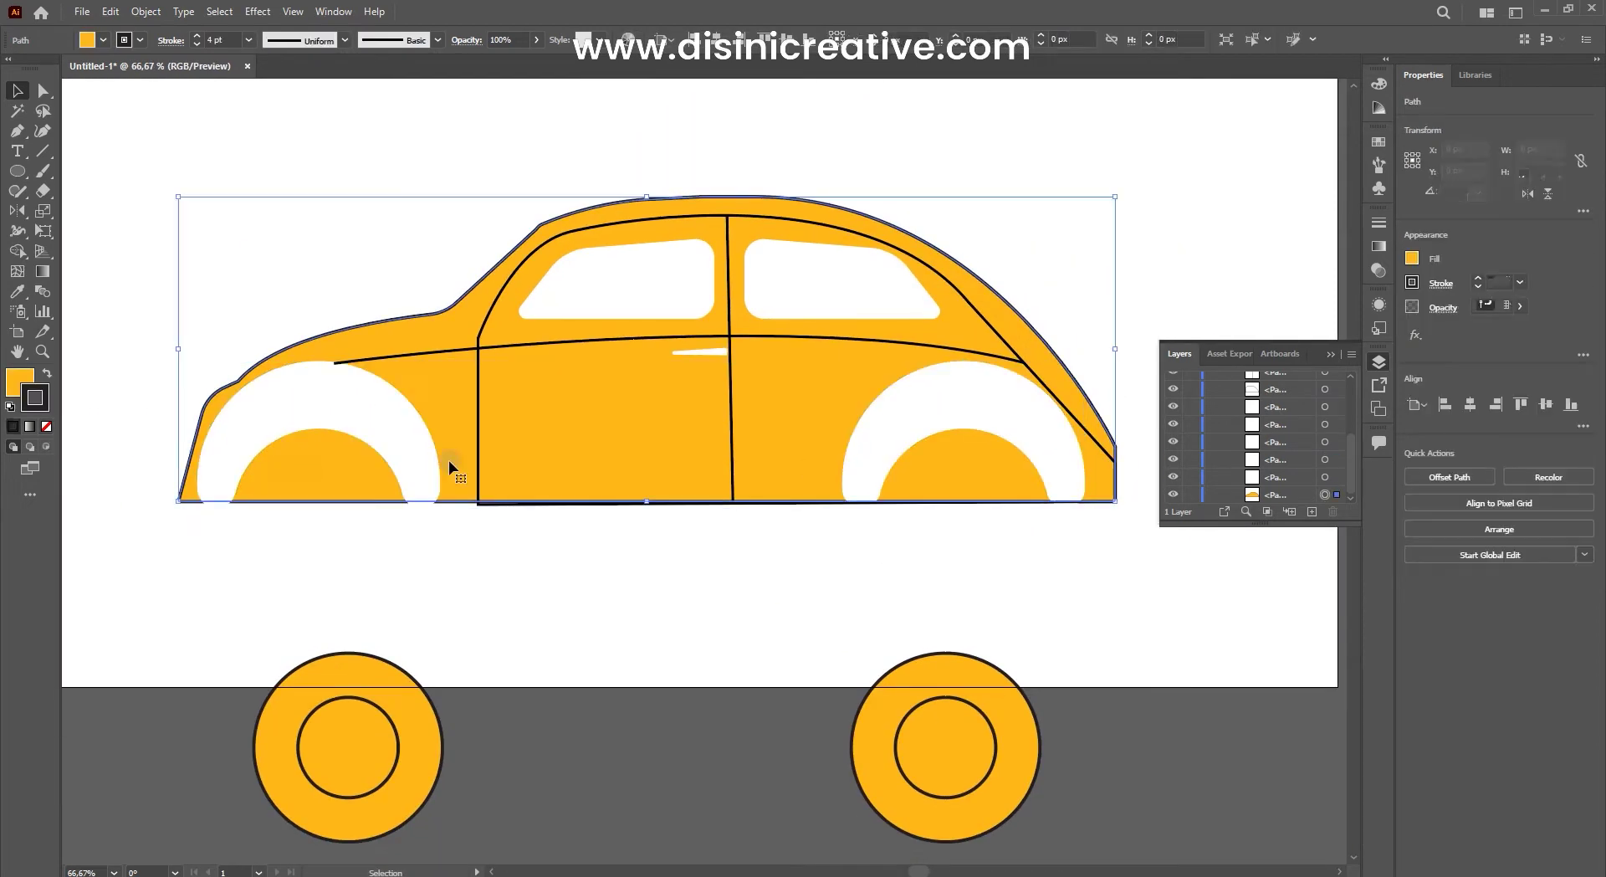
{"action": "mouse_move", "coordinate": [769, 419]}
{"action": "left_mouse_down"}
{"action": "mouse_move", "coordinate": [791, 429]}
{"action": "mouse_move", "coordinate": [747, 440]}
{"action": "left_mouse_up"}
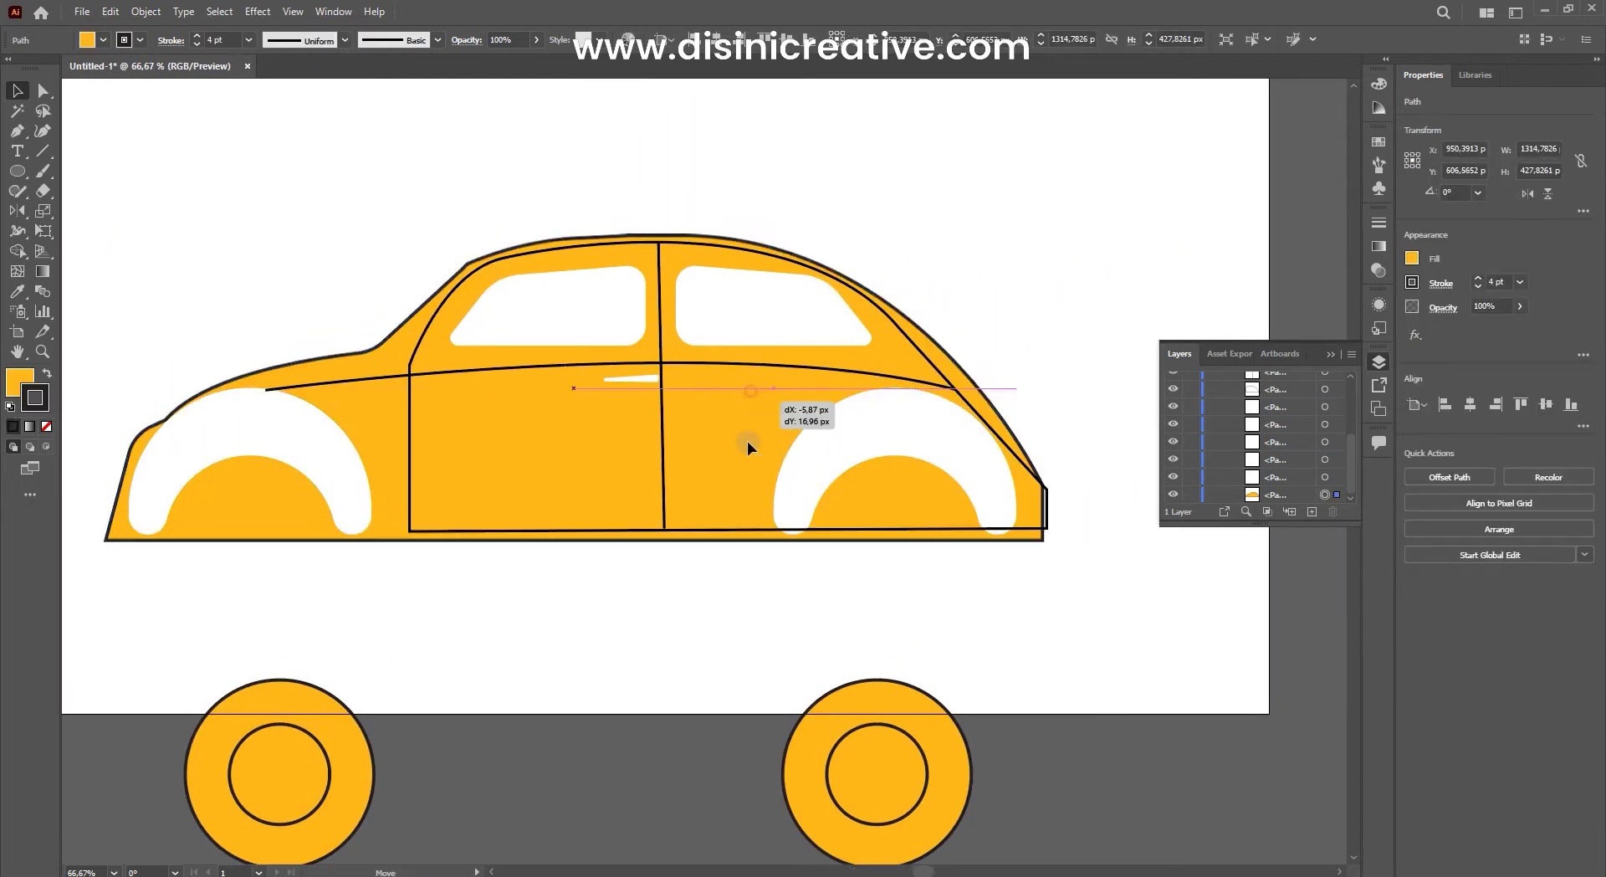
{"action": "left_click", "coordinate": [305, 454]}
{"action": "left_click", "coordinate": [925, 451]}
{"action": "left_click", "coordinate": [960, 488]}
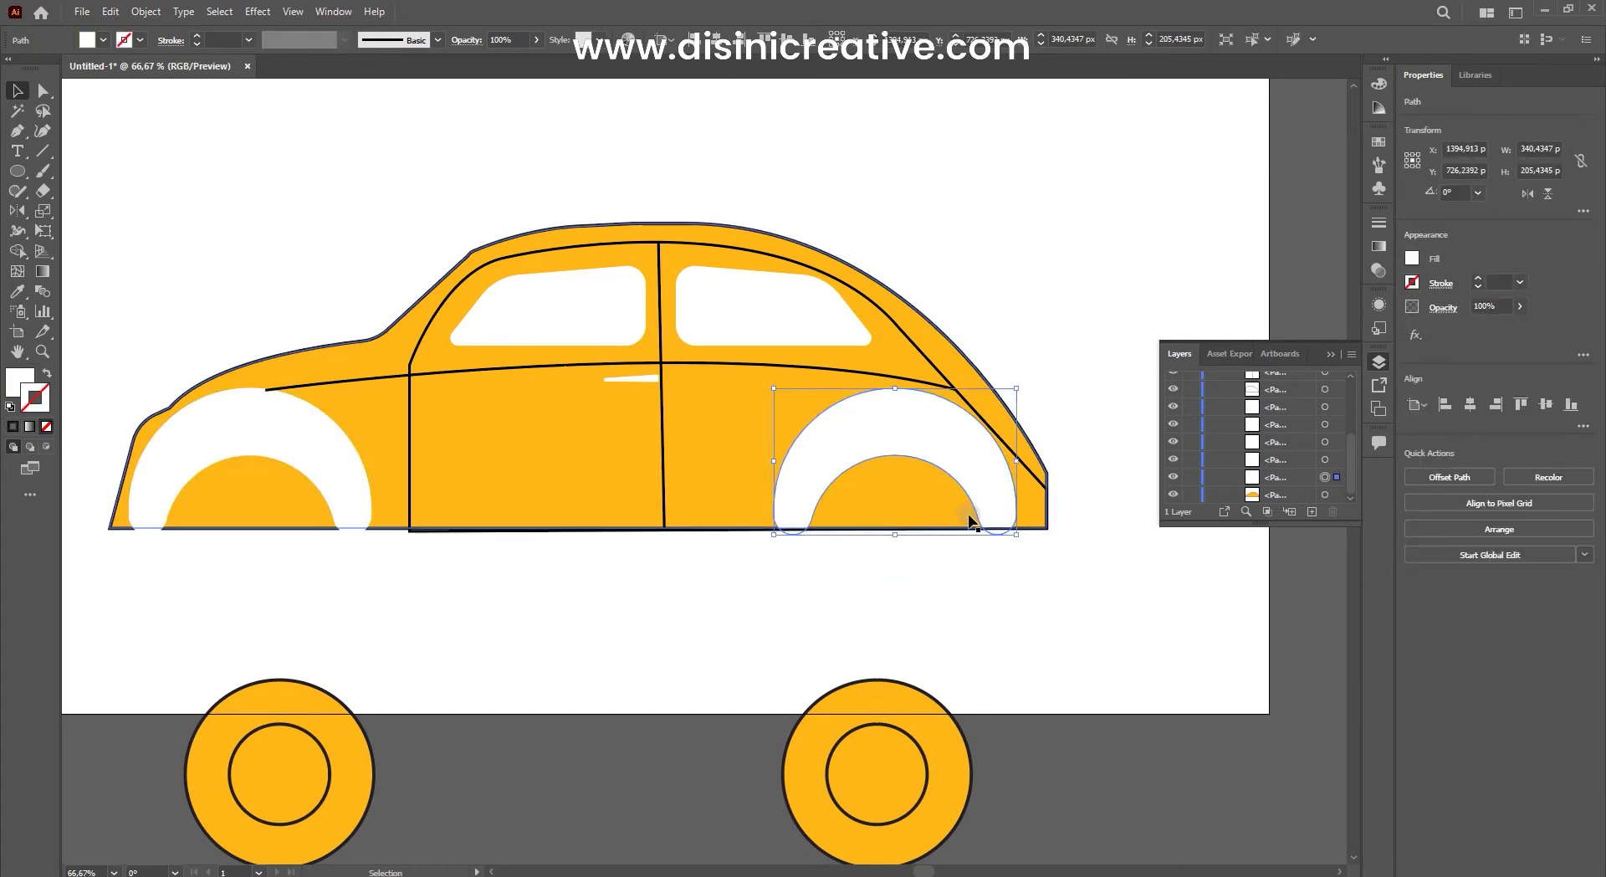
Step: Raise the rear wheel into its arch and trim the arches at the body's bottom edge
{"action": "left_click", "coordinate": [416, 494]}
{"action": "left_click_drag", "start_coordinate": [907, 742], "coordinate": [886, 606]}
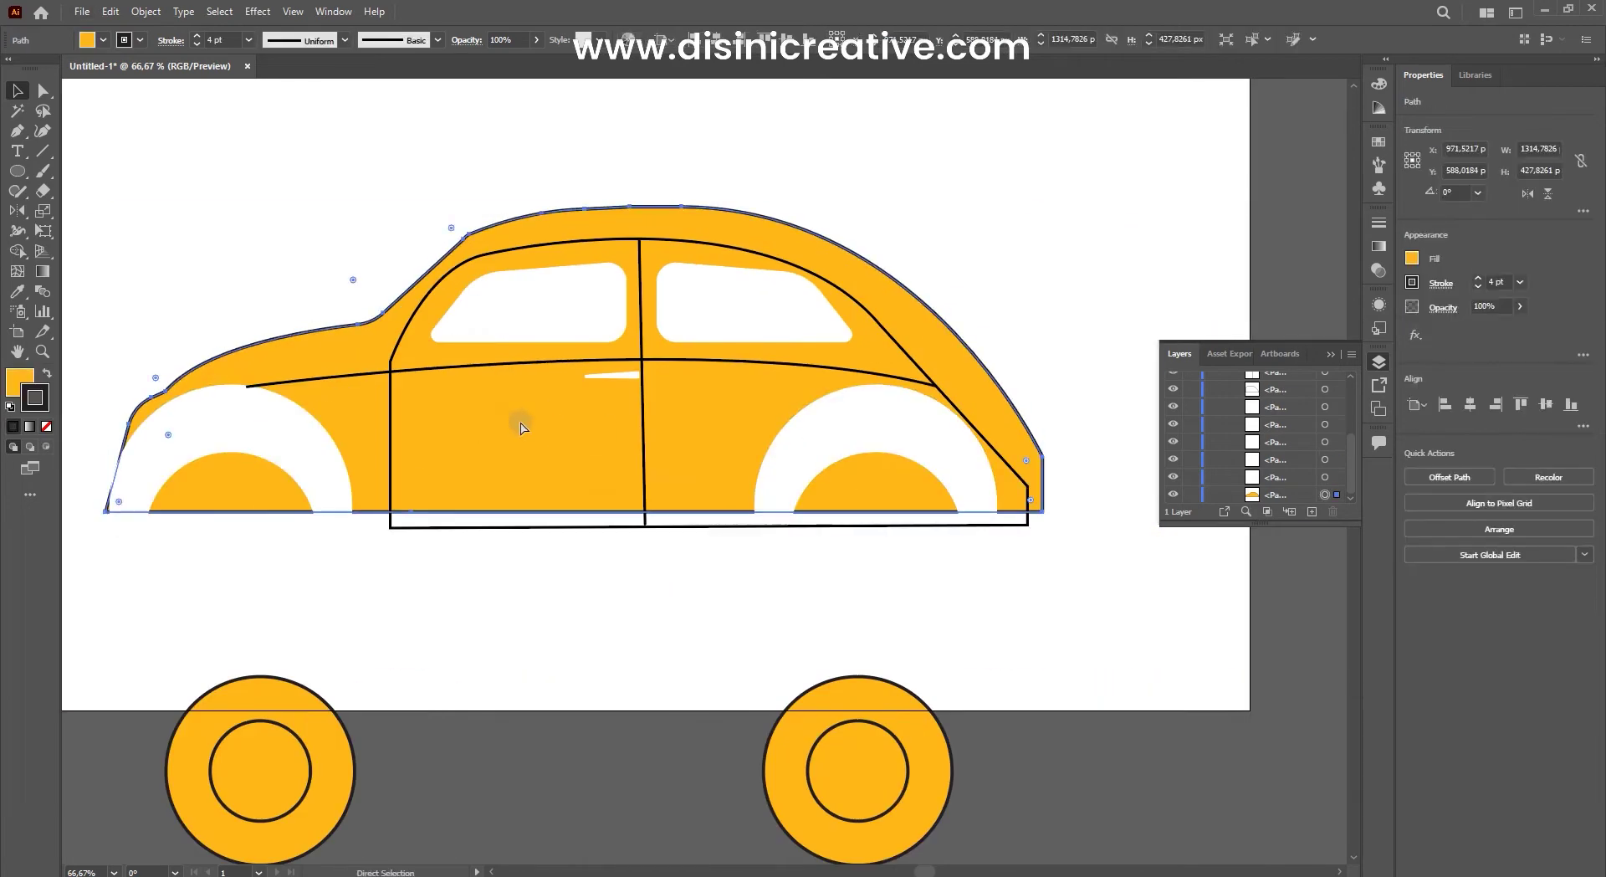
{"action": "left_click", "coordinate": [977, 450], "text": "shift"}
{"action": "left_click", "coordinate": [1440, 474]}
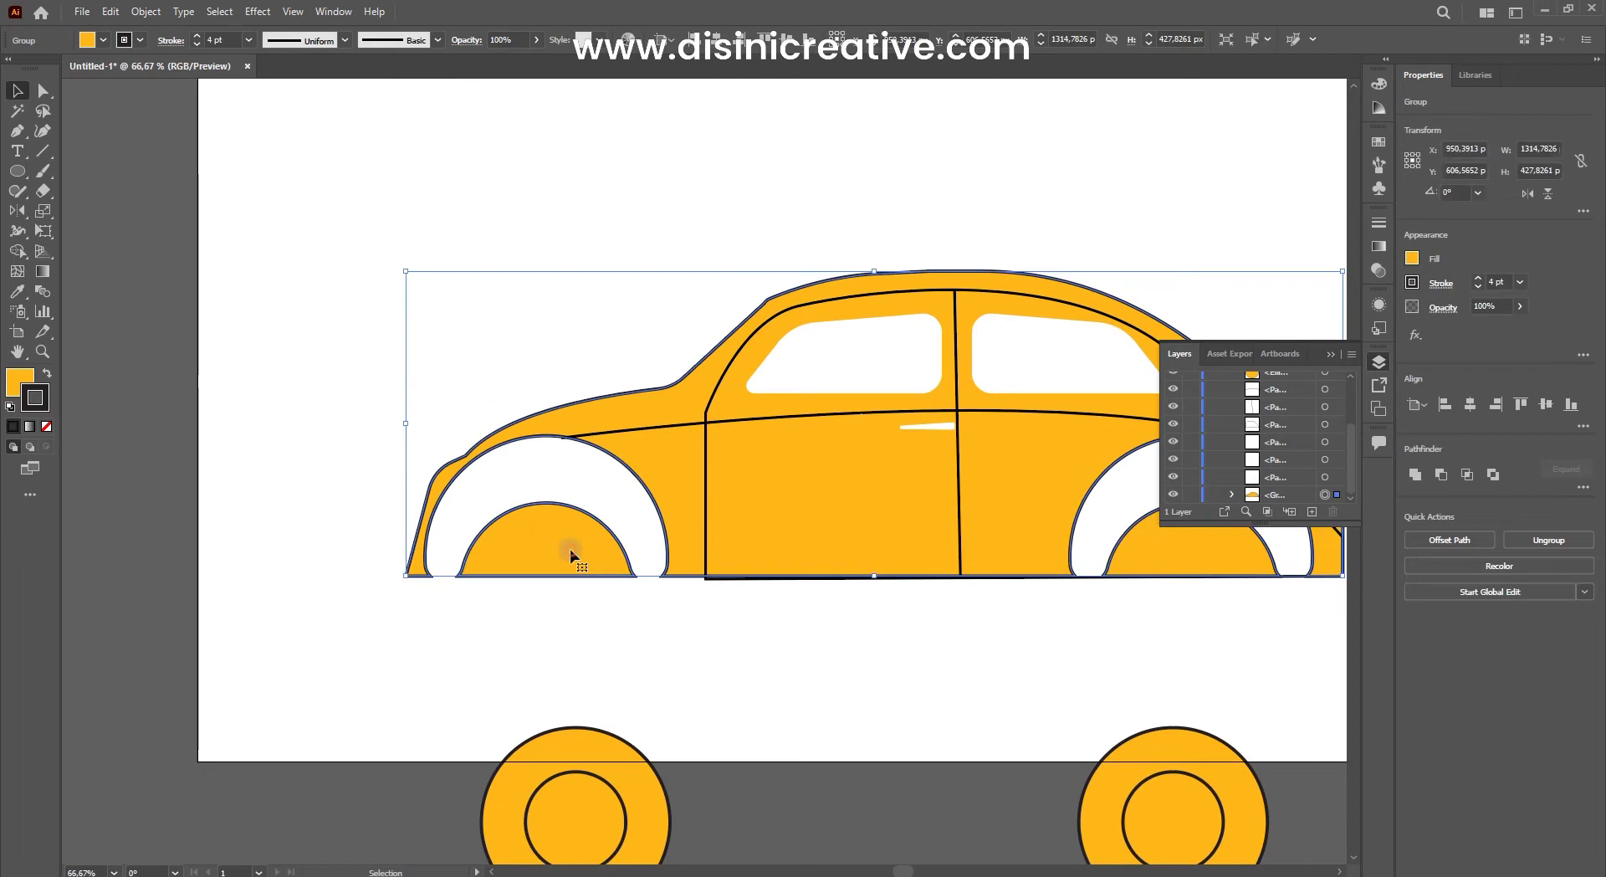
Step: Isolate the car group, then move the car body down onto the wheels
{"action": "double_click", "coordinate": [661, 560]}
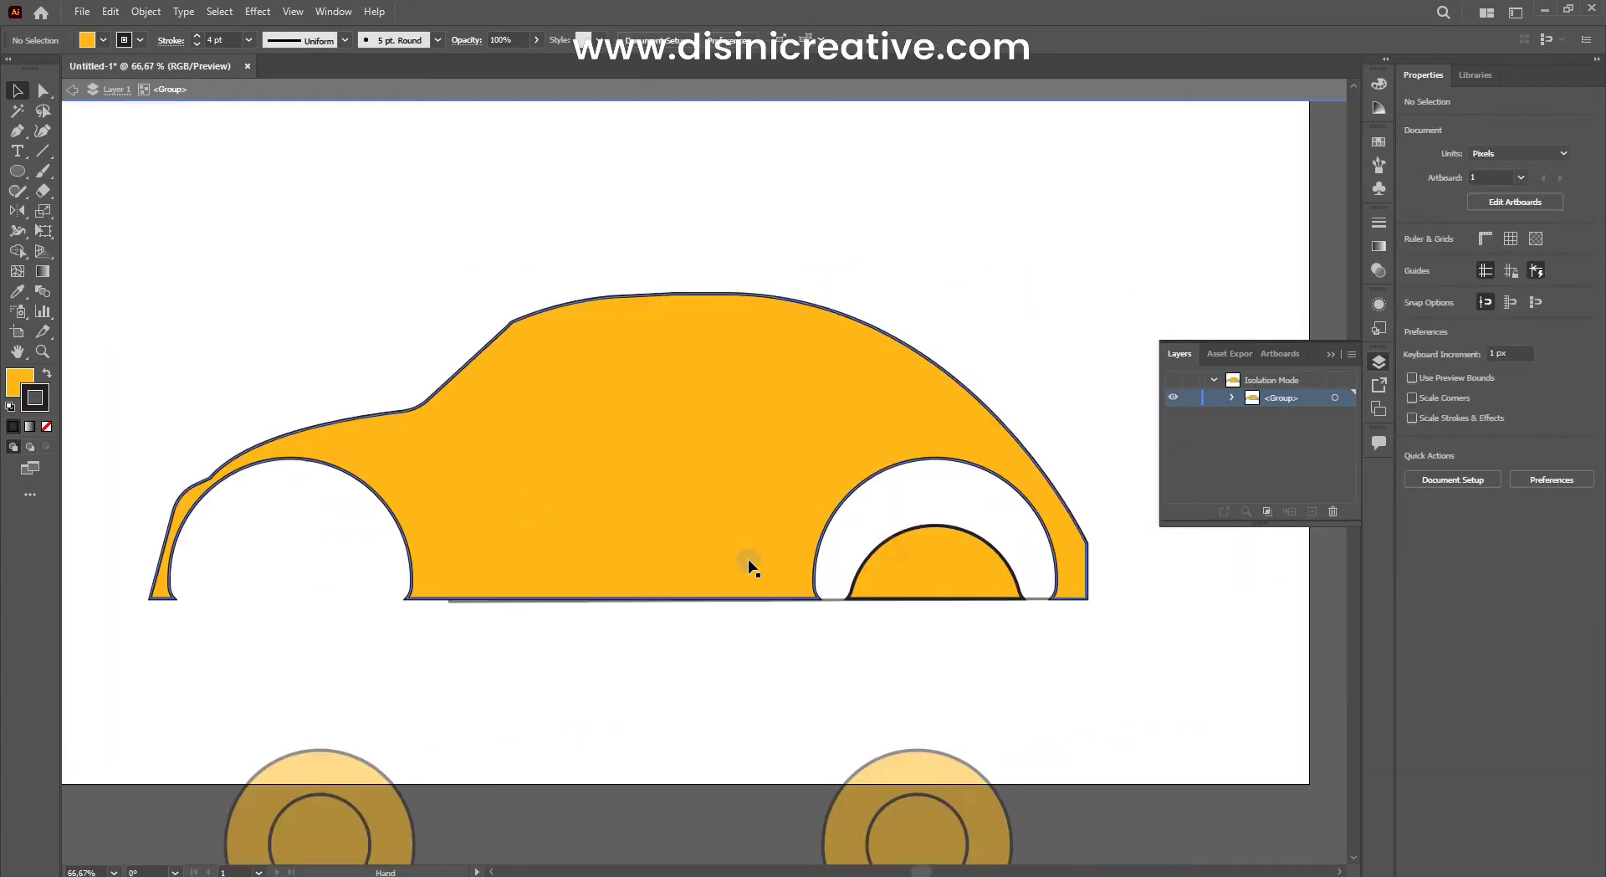
{"action": "double_click", "coordinate": [956, 599]}
{"action": "key", "text": "ctrl+minus"}
{"action": "left_click", "coordinate": [910, 611]}
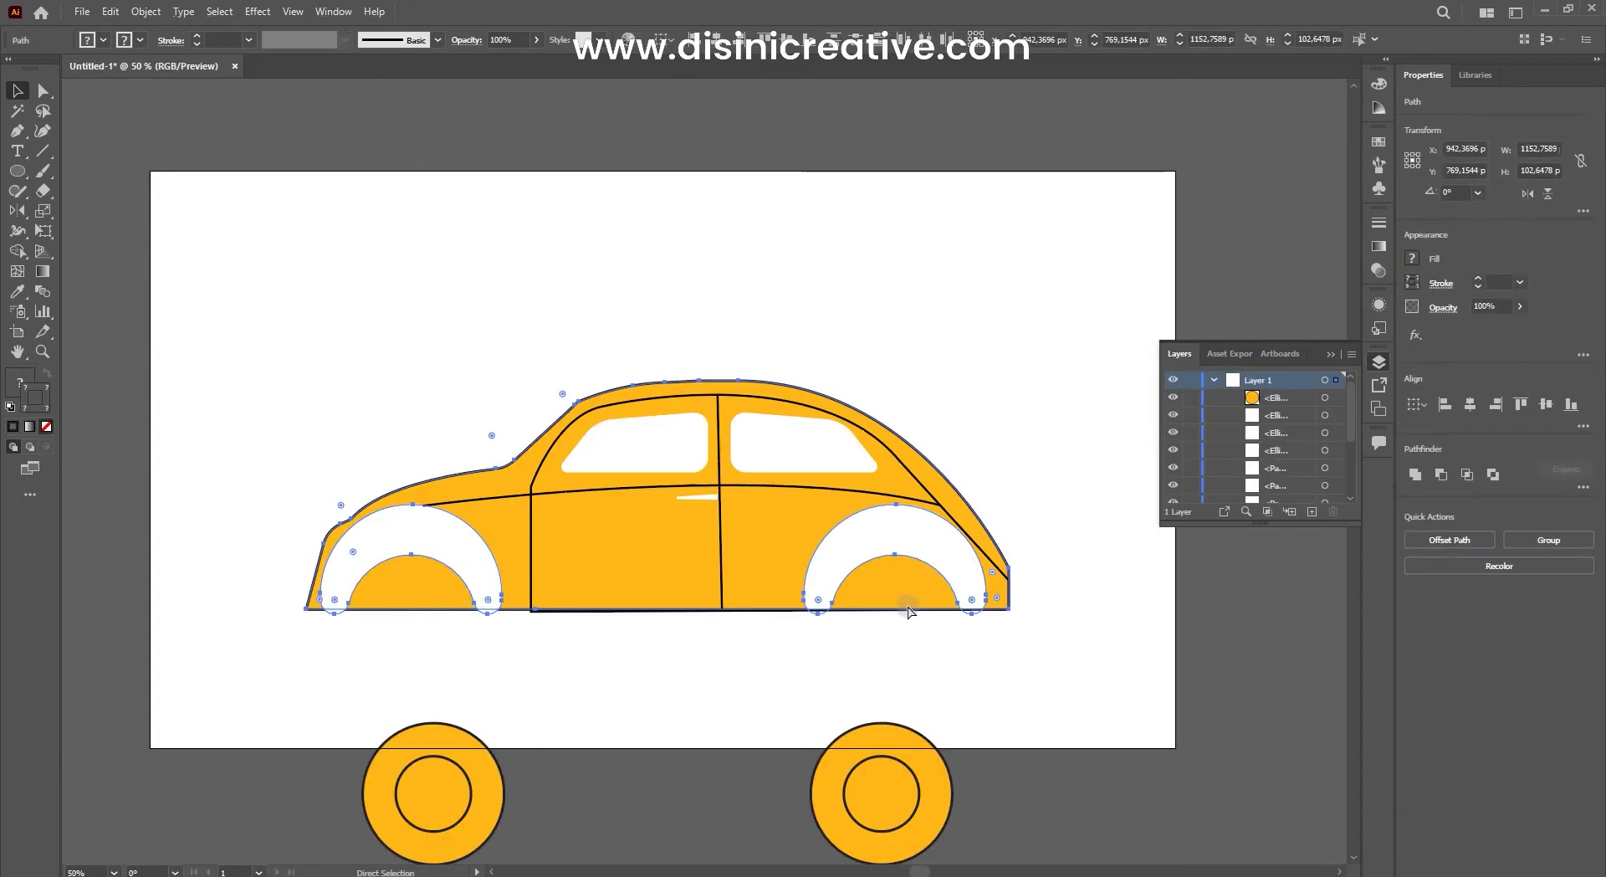
{"action": "key", "text": "v"}
{"action": "left_click", "coordinate": [681, 473]}
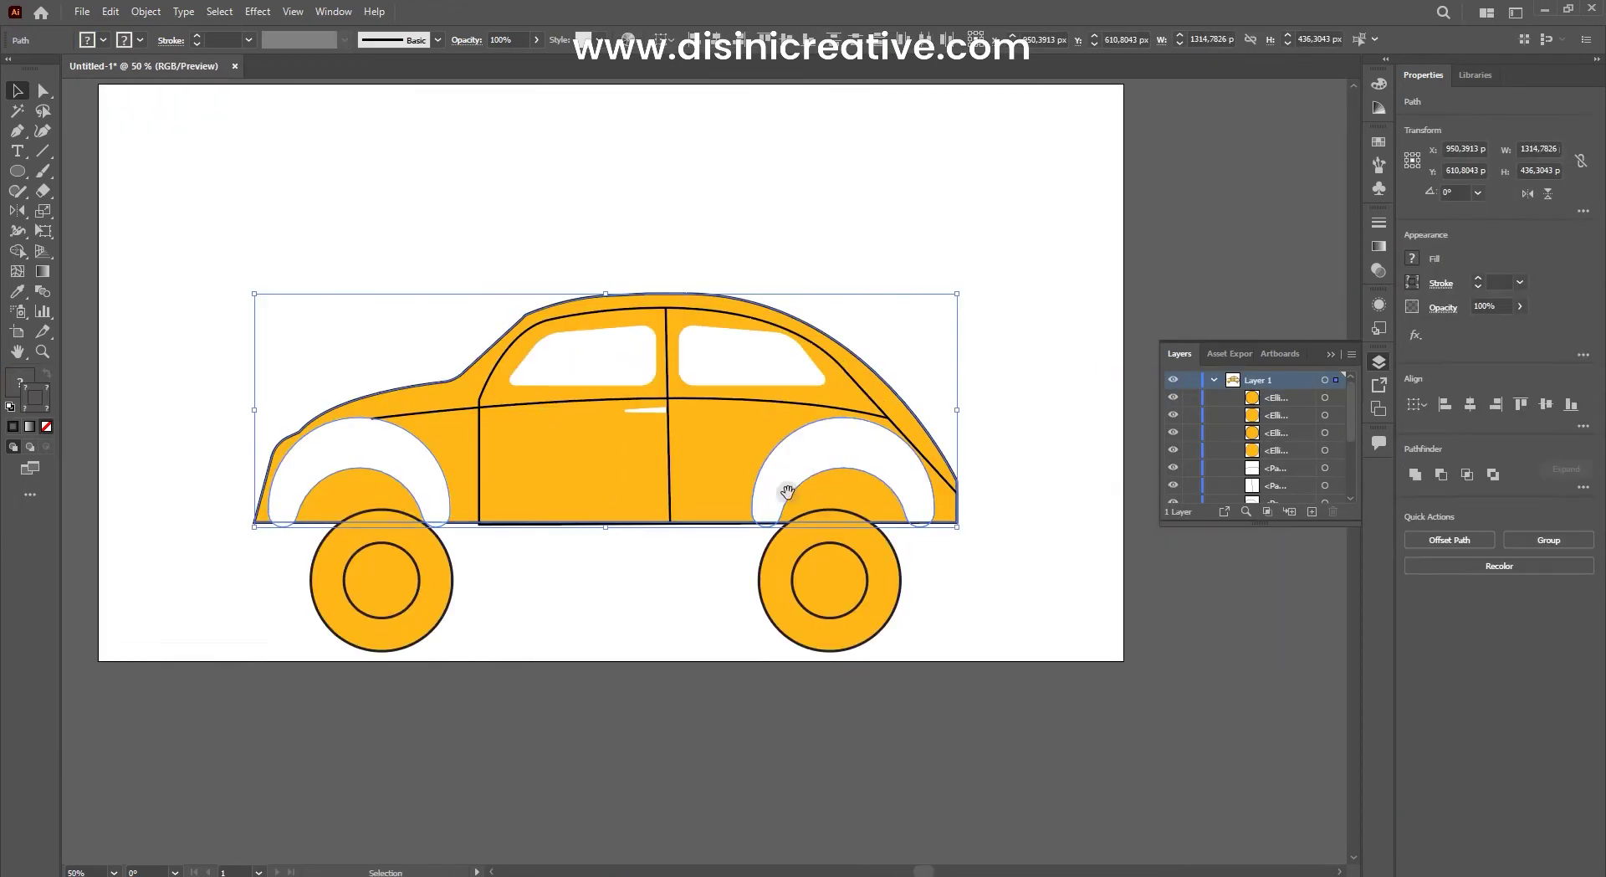
{"action": "key", "text": "ctrl+plus"}
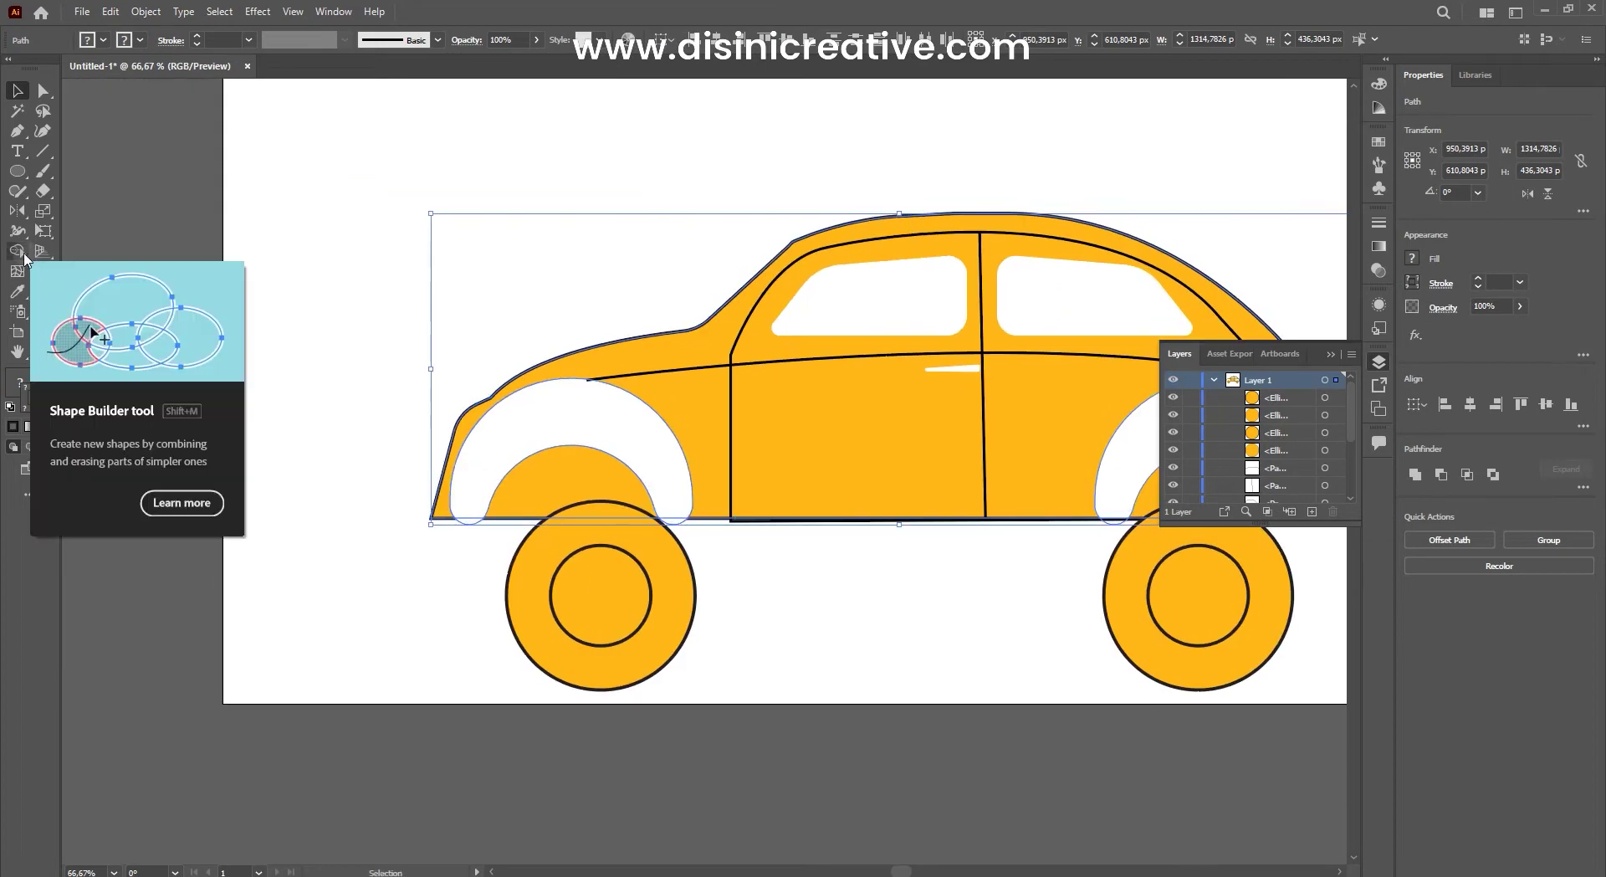
Step: Fill the front arch's inner half-circle white and select both wheel arches
{"action": "scroll", "coordinate": [496, 465], "scroll_direction": "down", "scroll_amount": 1}
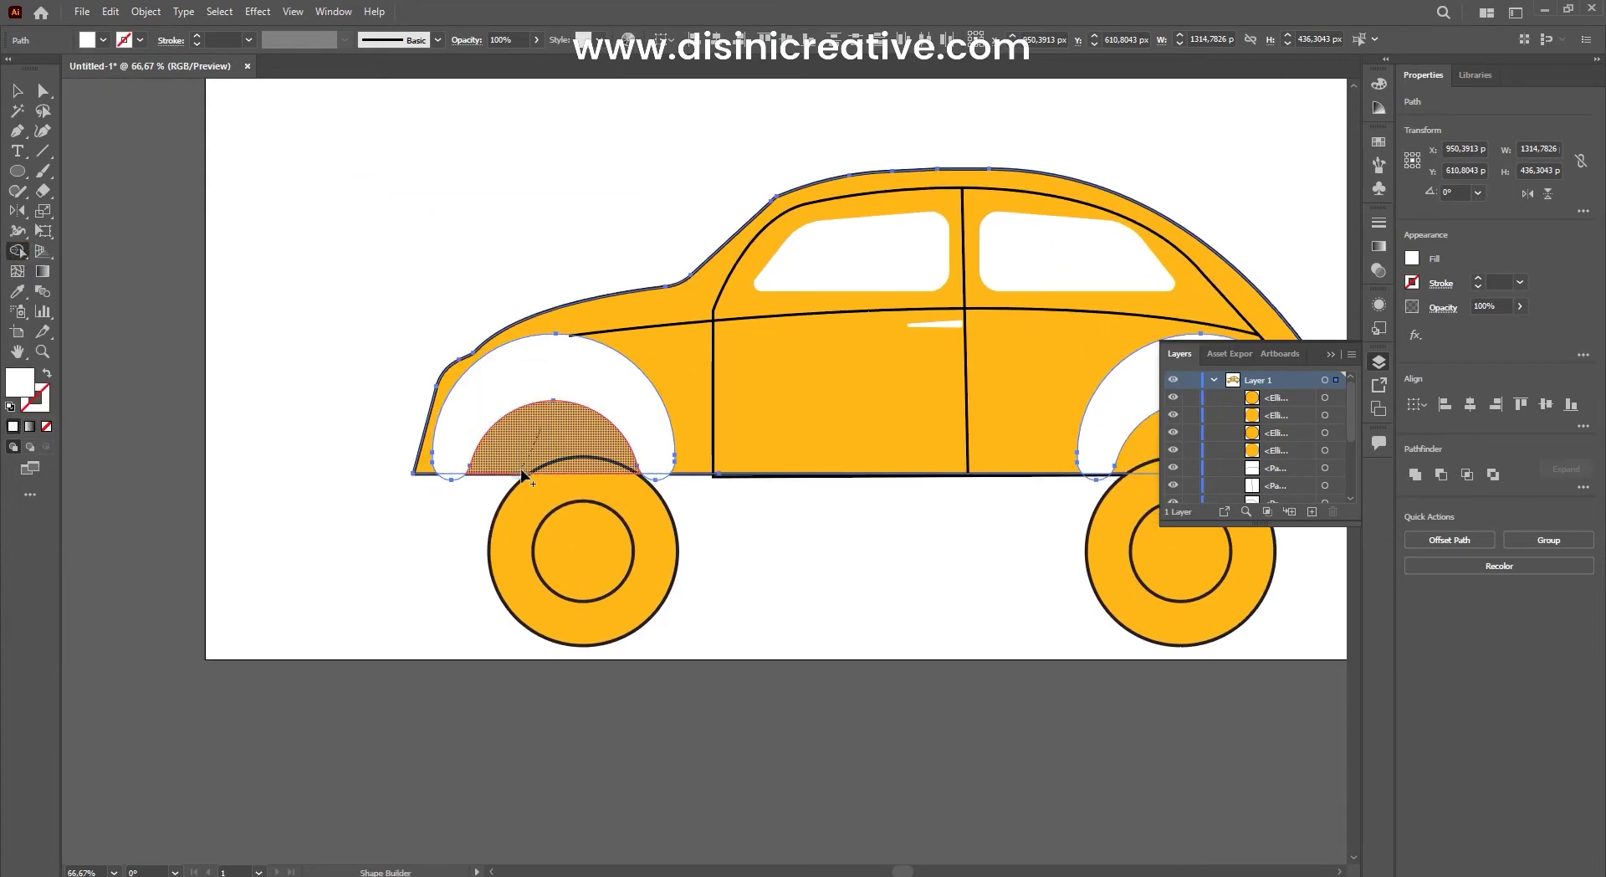
{"action": "left_click", "coordinate": [527, 467]}
{"action": "scroll", "coordinate": [855, 498], "scroll_direction": "right", "scroll_amount": 5}
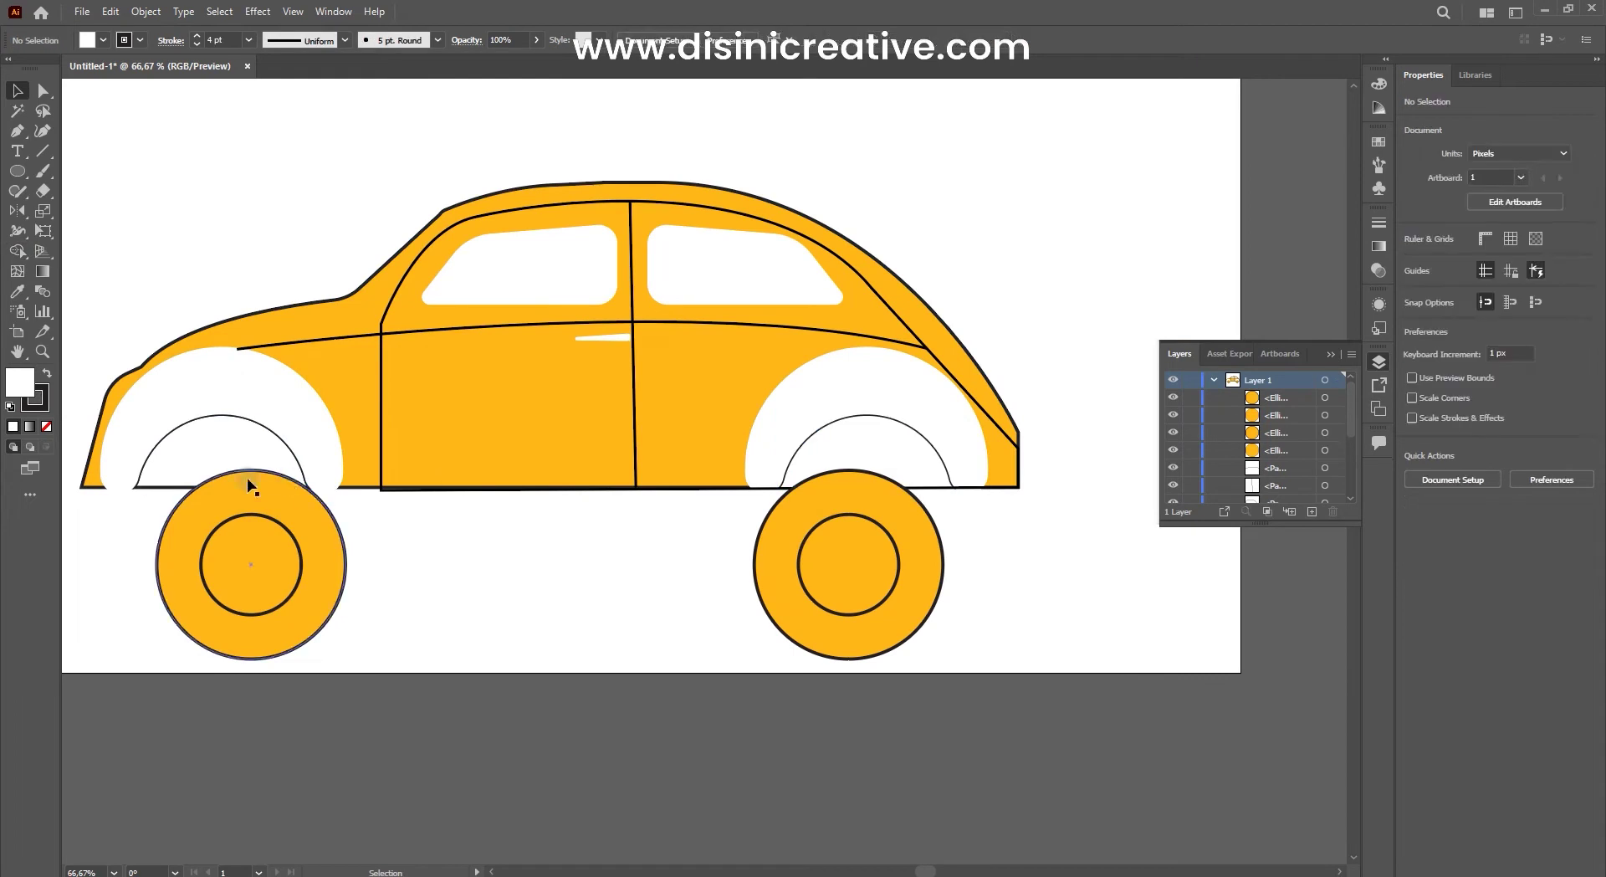
{"action": "key", "text": "v"}
{"action": "scroll", "coordinate": [479, 426], "scroll_direction": "left", "scroll_amount": 3}
{"action": "left_click", "coordinate": [479, 426]}
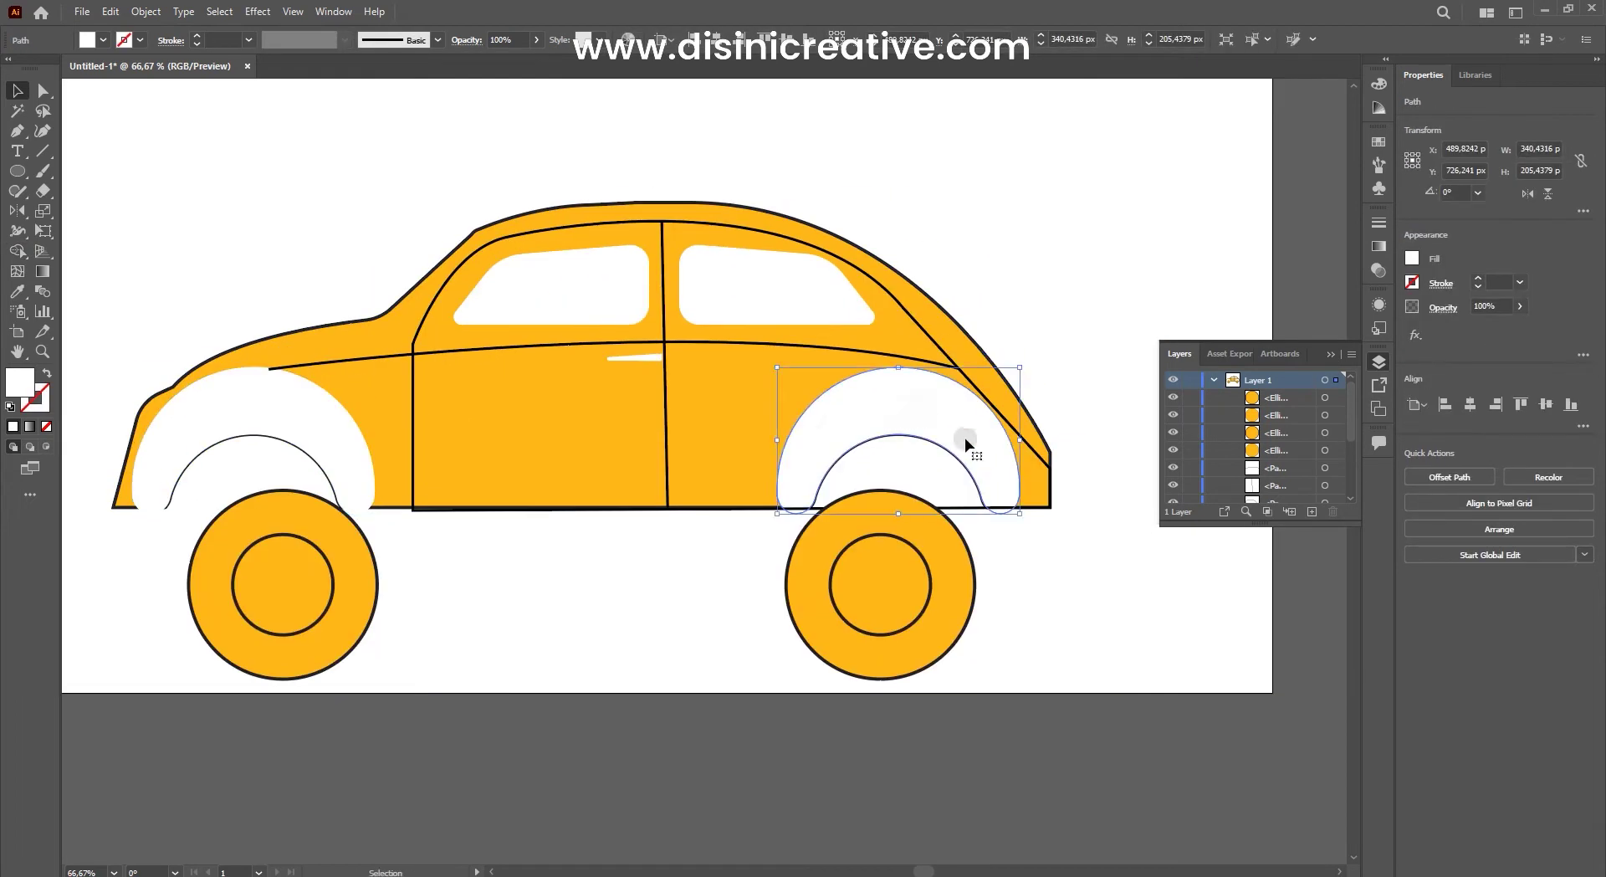
{"action": "scroll", "coordinate": [1012, 360], "scroll_direction": "down", "scroll_amount": 1}
{"action": "left_click", "coordinate": [1012, 359], "text": "shift"}
{"action": "scroll", "coordinate": [1012, 360], "scroll_direction": "right", "scroll_amount": 3}
Step: Sample the body's orange onto both wheel arches with the Eyedropper
{"action": "key", "text": "i"}
{"action": "left_click", "coordinate": [567, 383]}
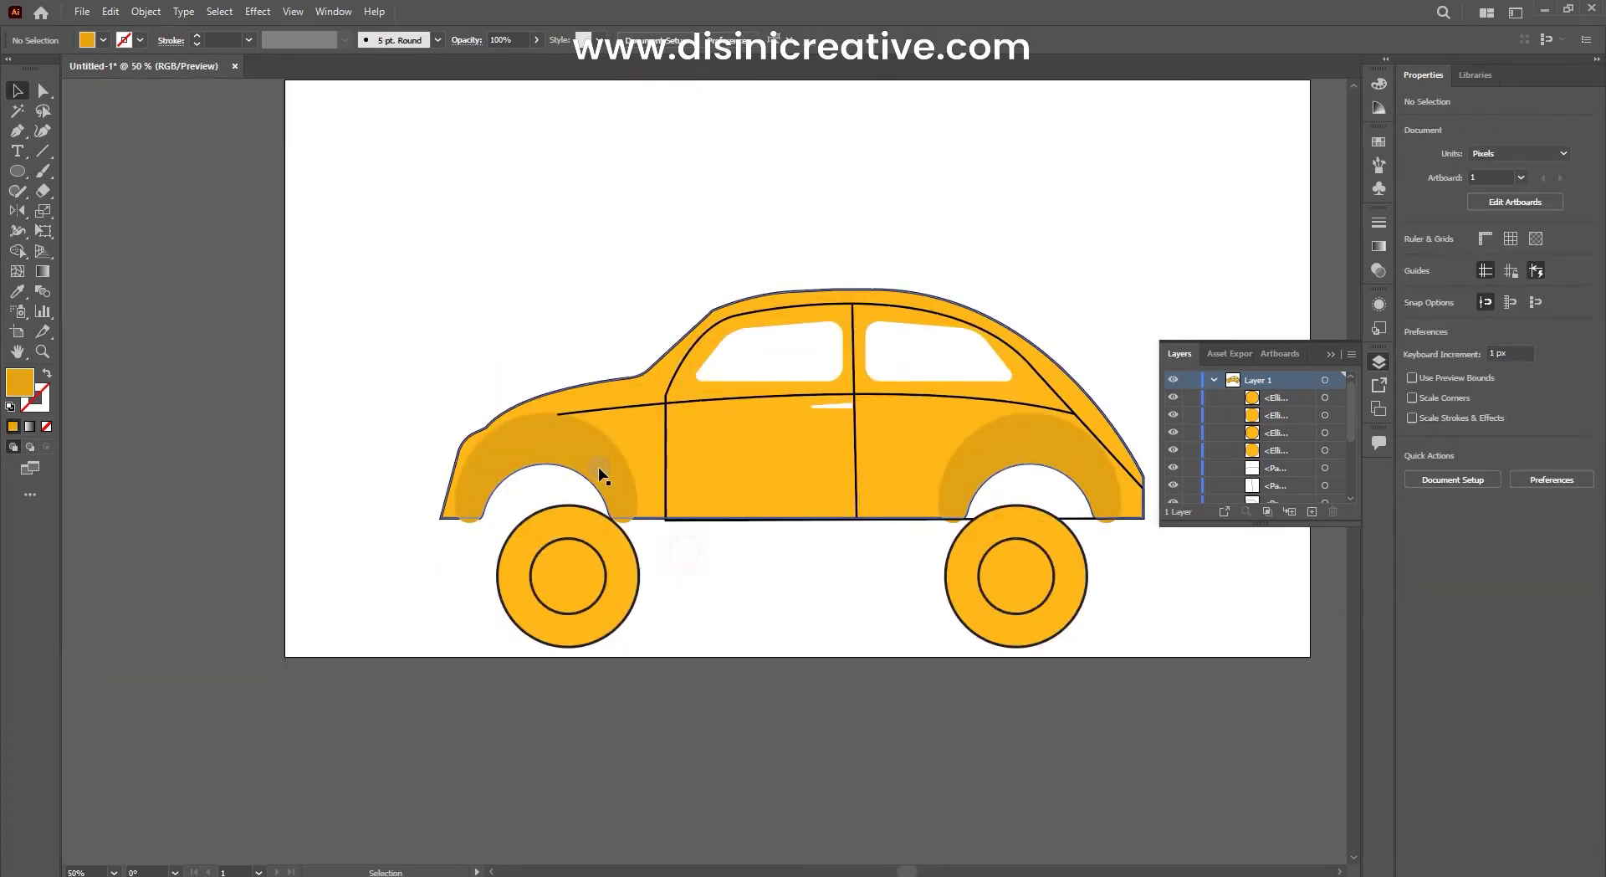
{"action": "scroll", "coordinate": [599, 467], "scroll_direction": "up", "scroll_amount": 5}
{"action": "scroll", "coordinate": [710, 609], "scroll_direction": "down", "scroll_amount": 1}
Step: Shift the front wheel slightly left and delete the rear wheel
{"action": "left_click_drag", "start_coordinate": [542, 629], "coordinate": [514, 616]}
{"action": "scroll", "coordinate": [514, 616], "scroll_direction": "right", "scroll_amount": 2}
{"action": "left_click_drag", "start_coordinate": [778, 518], "coordinate": [1155, 701]}
{"action": "key", "text": "Delete"}
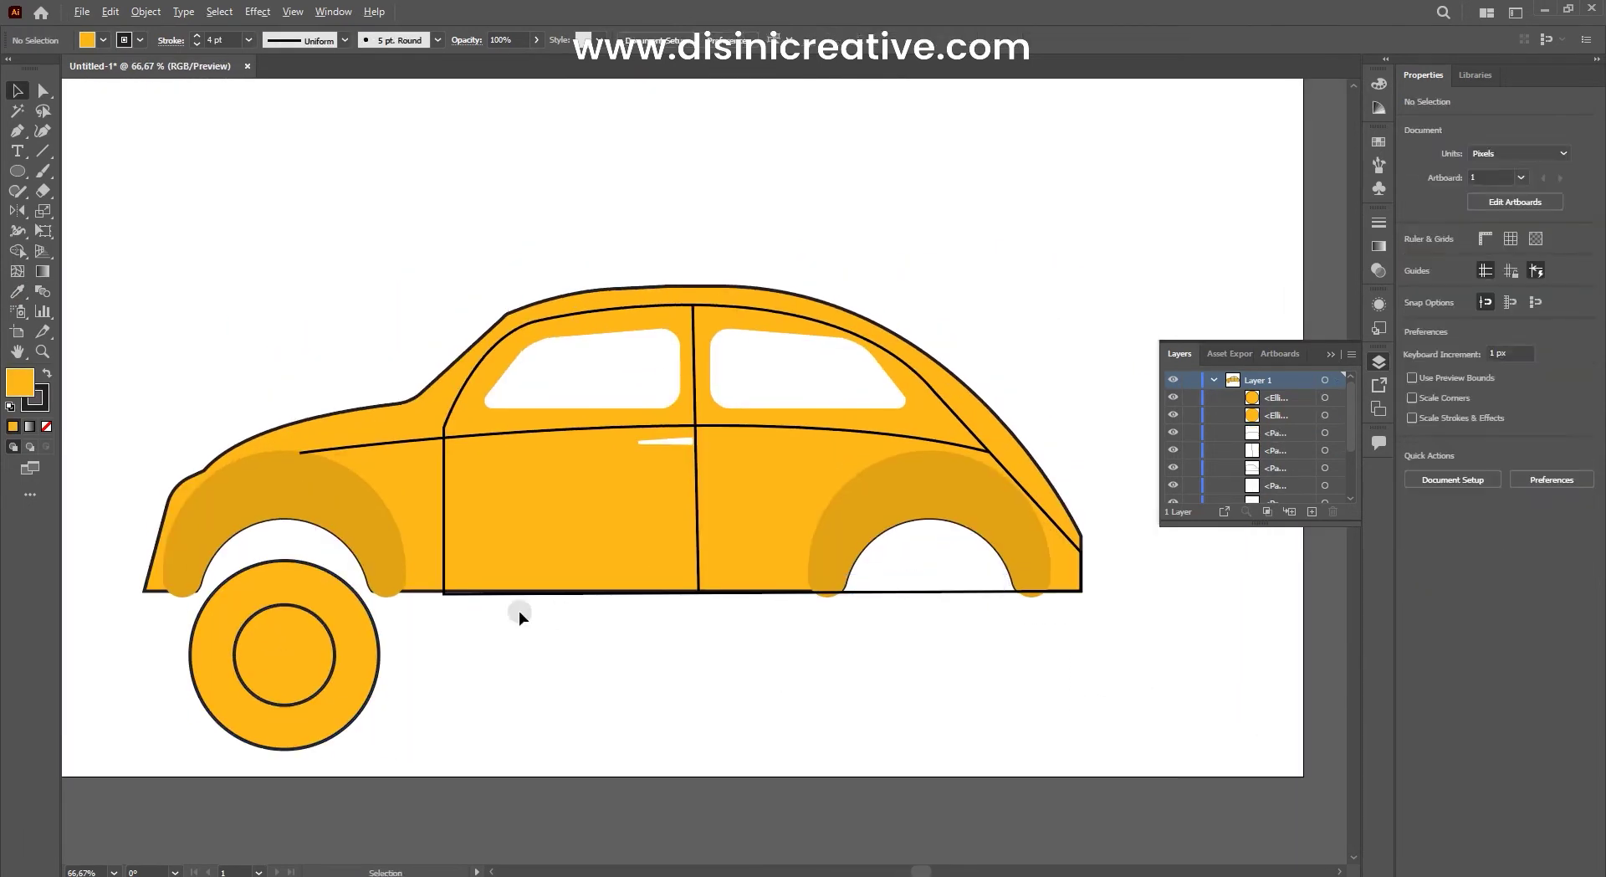
{"action": "scroll", "coordinate": [559, 614], "scroll_direction": "up", "scroll_amount": 1}
{"action": "key", "text": "Tab"}
{"action": "scroll", "coordinate": [508, 576], "scroll_direction": "up", "scroll_amount": 2}
{"action": "scroll", "coordinate": [896, 536], "scroll_direction": "down", "scroll_amount": 1}
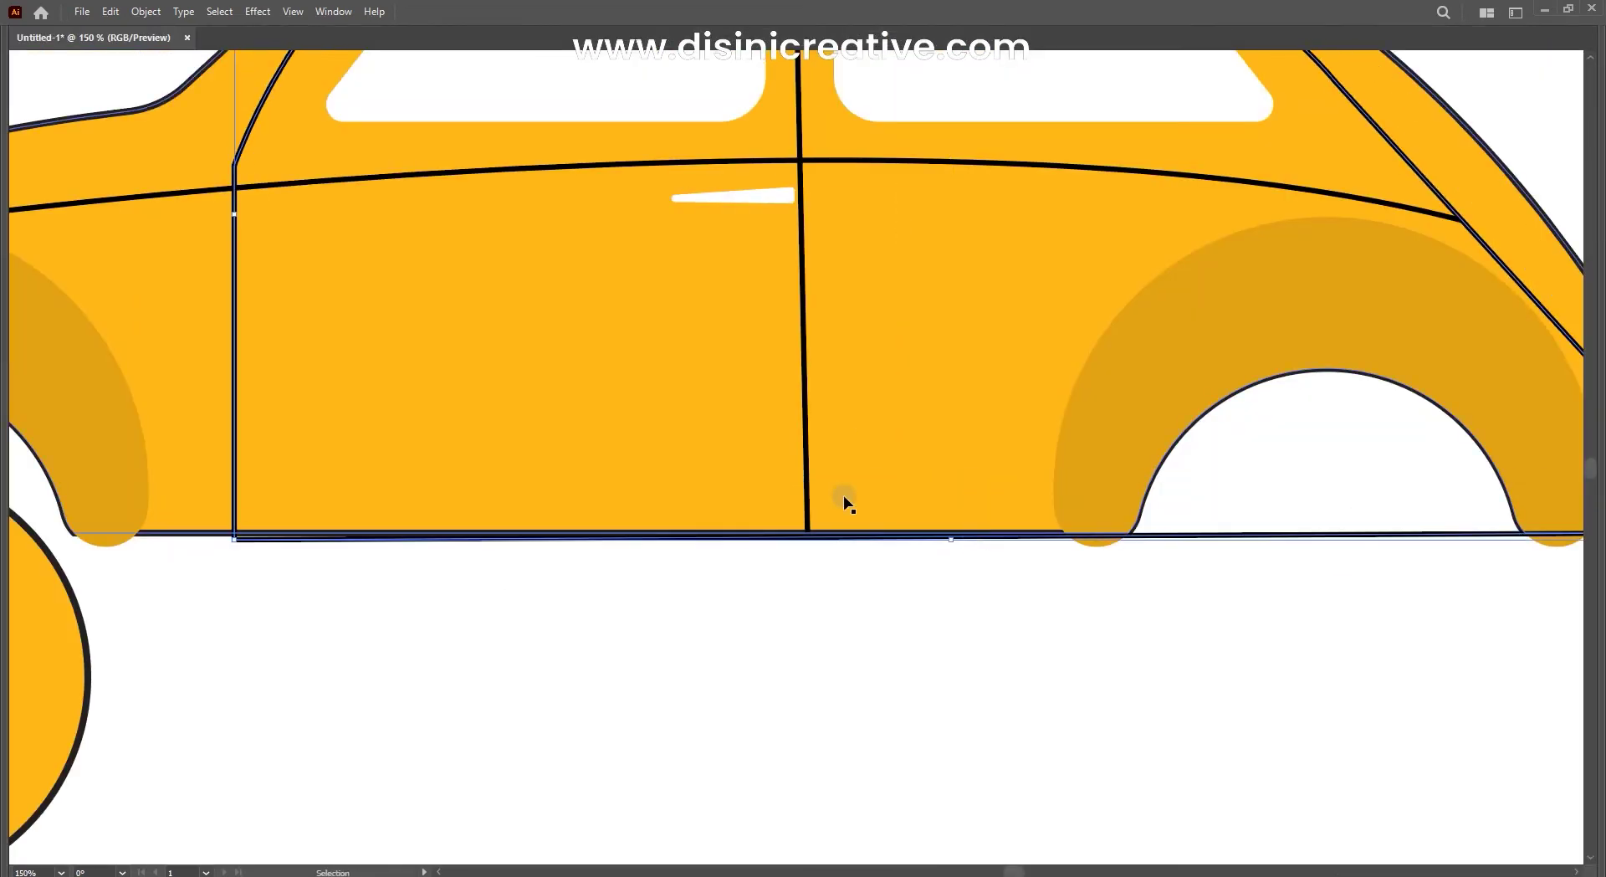
Step: Give the door and horizontal body lines a 4 pt stroke
{"action": "key", "text": "Tab"}
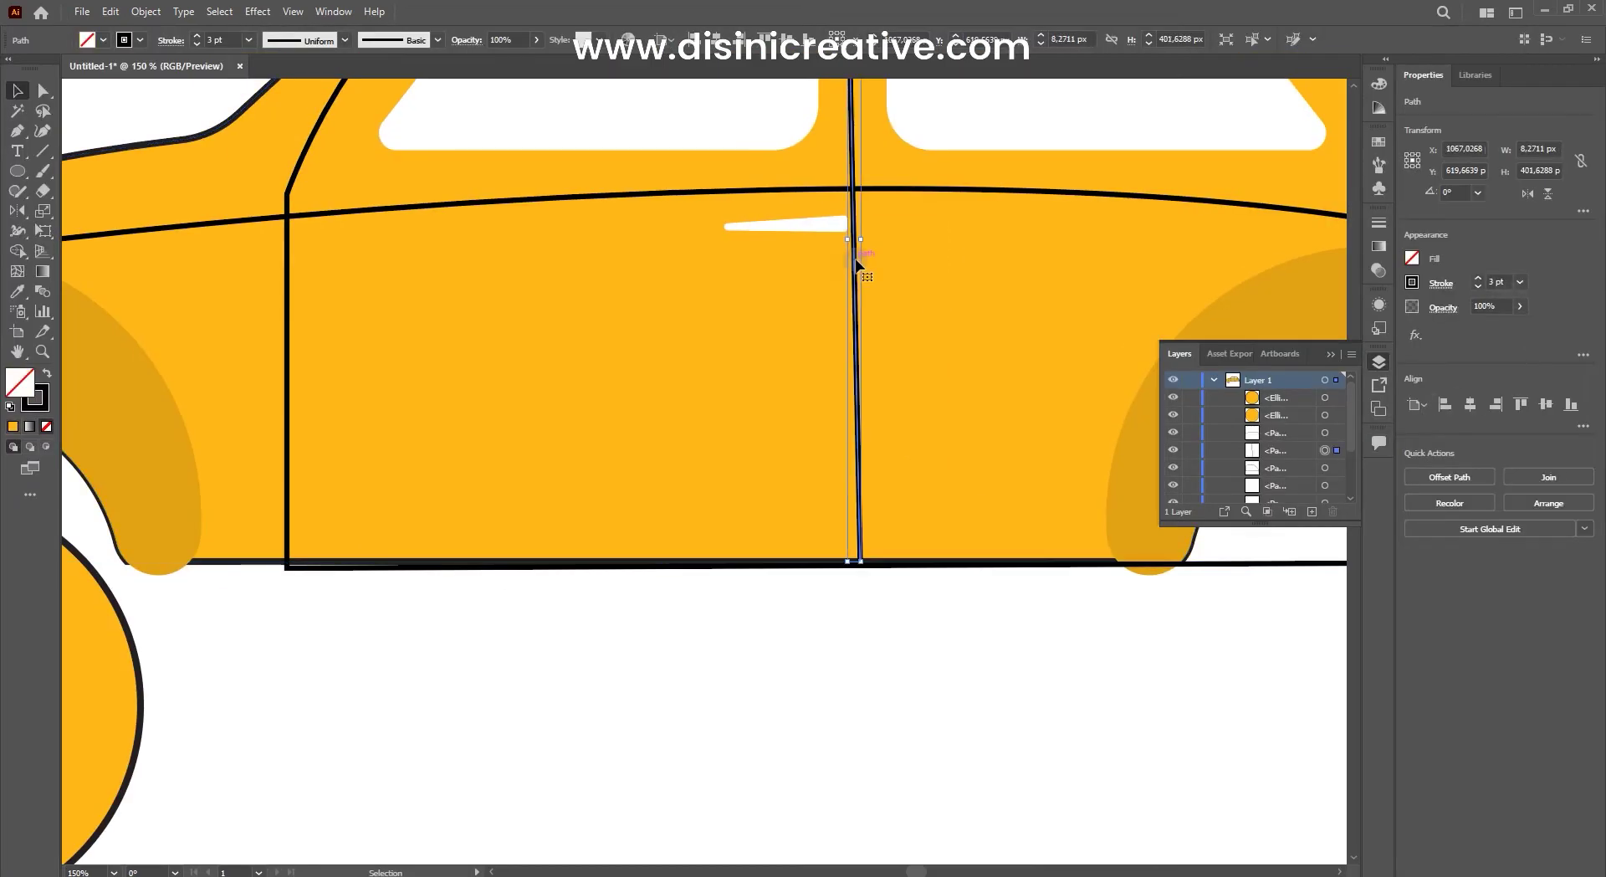
{"action": "left_click", "coordinate": [1007, 194], "text": "shift"}
{"action": "scroll", "coordinate": [386, 341], "scroll_direction": "up", "scroll_amount": 3}
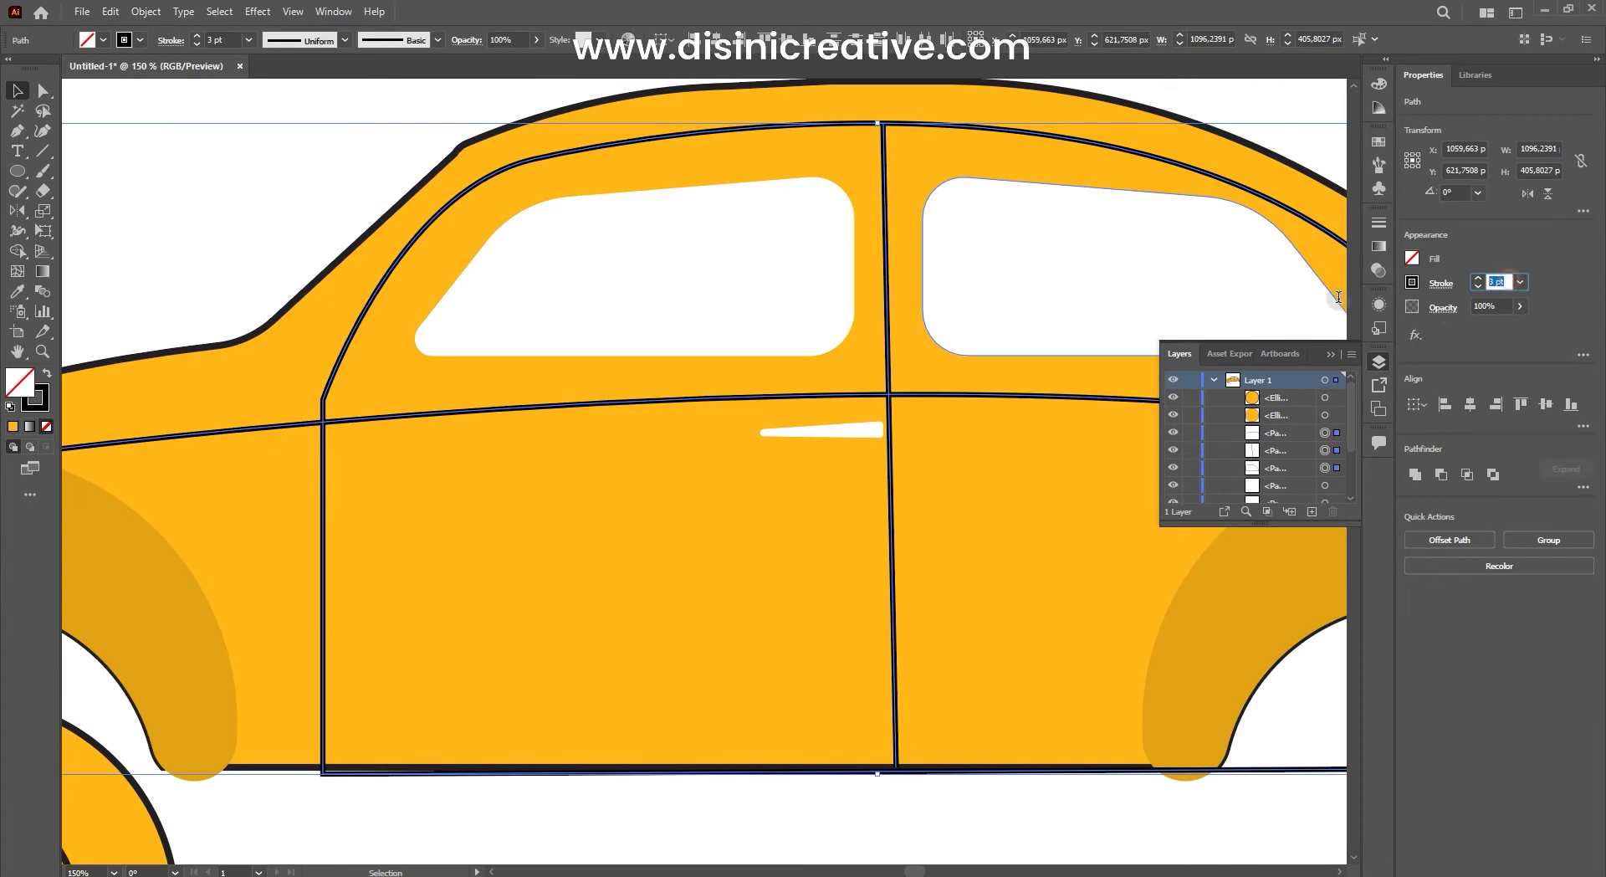
{"action": "type", "text": "4"}
{"action": "key", "text": "Return"}
{"action": "scroll", "coordinate": [670, 362], "scroll_direction": "down", "scroll_amount": 3}
{"action": "scroll", "coordinate": [549, 380], "scroll_direction": "up", "scroll_amount": 3}
{"action": "scroll", "coordinate": [585, 372], "scroll_direction": "down", "scroll_amount": 2}
Step: Check the car body, door glare streak and front arch shading by selecting each
{"action": "left_click", "coordinate": [727, 360]}
{"action": "scroll", "coordinate": [740, 353], "scroll_direction": "up", "scroll_amount": 3}
{"action": "scroll", "coordinate": [719, 356], "scroll_direction": "down", "scroll_amount": 3}
{"action": "scroll", "coordinate": [719, 356], "scroll_direction": "up", "scroll_amount": 2}
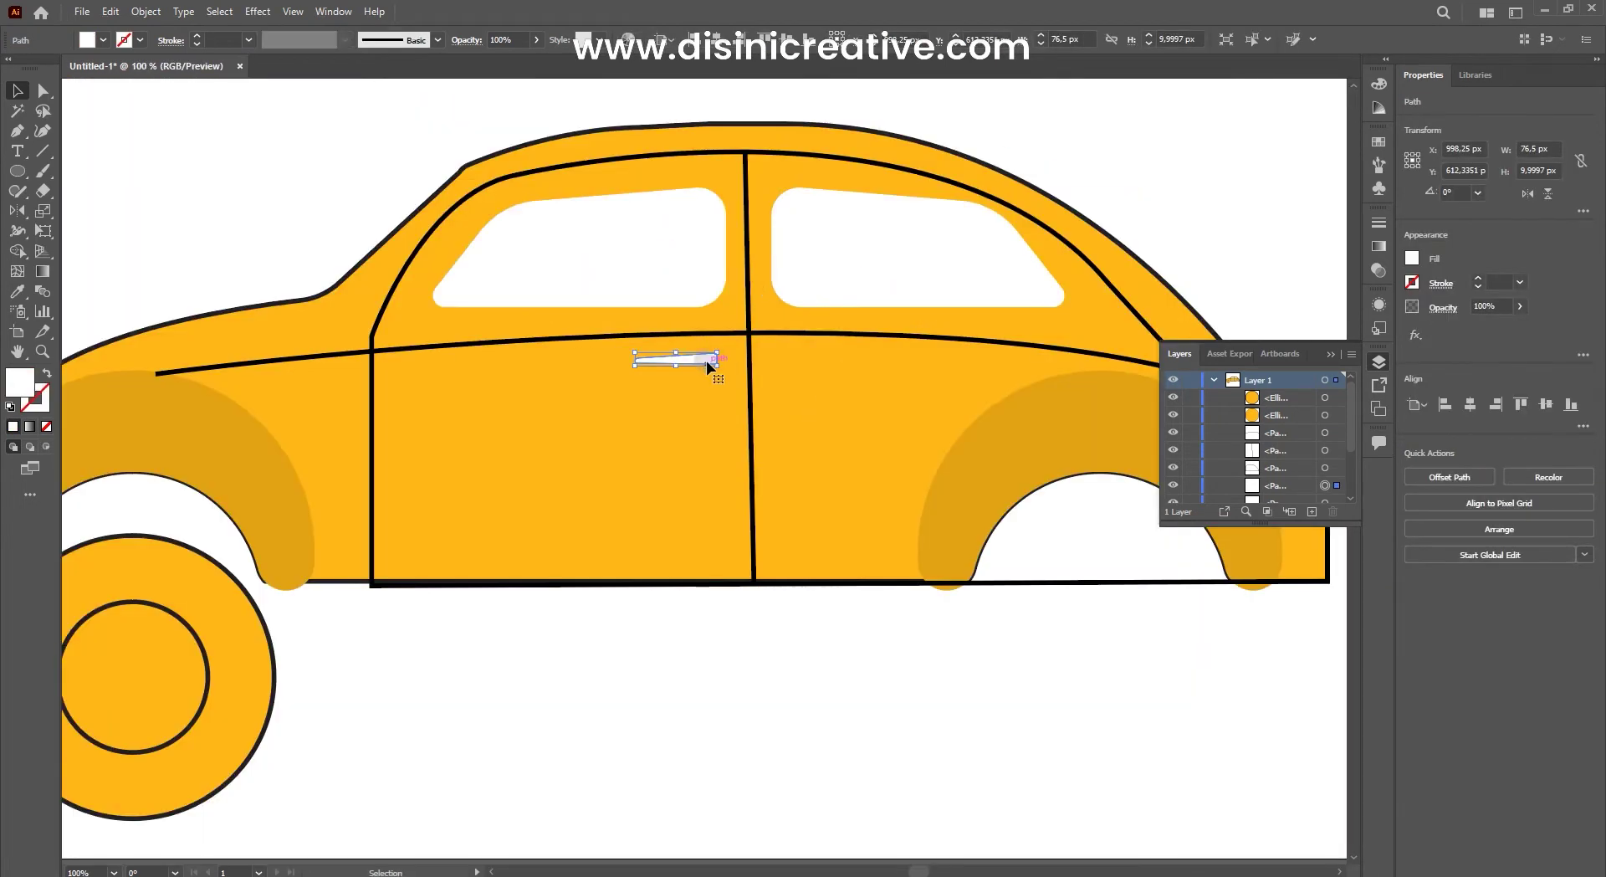
{"action": "left_click", "coordinate": [613, 352]}
{"action": "scroll", "coordinate": [752, 452], "scroll_direction": "down", "scroll_amount": 3}
{"action": "scroll", "coordinate": [534, 442], "scroll_direction": "up", "scroll_amount": 2}
{"action": "scroll", "coordinate": [594, 439], "scroll_direction": "down", "scroll_amount": 2}
{"action": "left_click", "coordinate": [441, 369]}
{"action": "scroll", "coordinate": [441, 369], "scroll_direction": "up", "scroll_amount": 1}
{"action": "scroll", "coordinate": [484, 351], "scroll_direction": "up", "scroll_amount": 3}
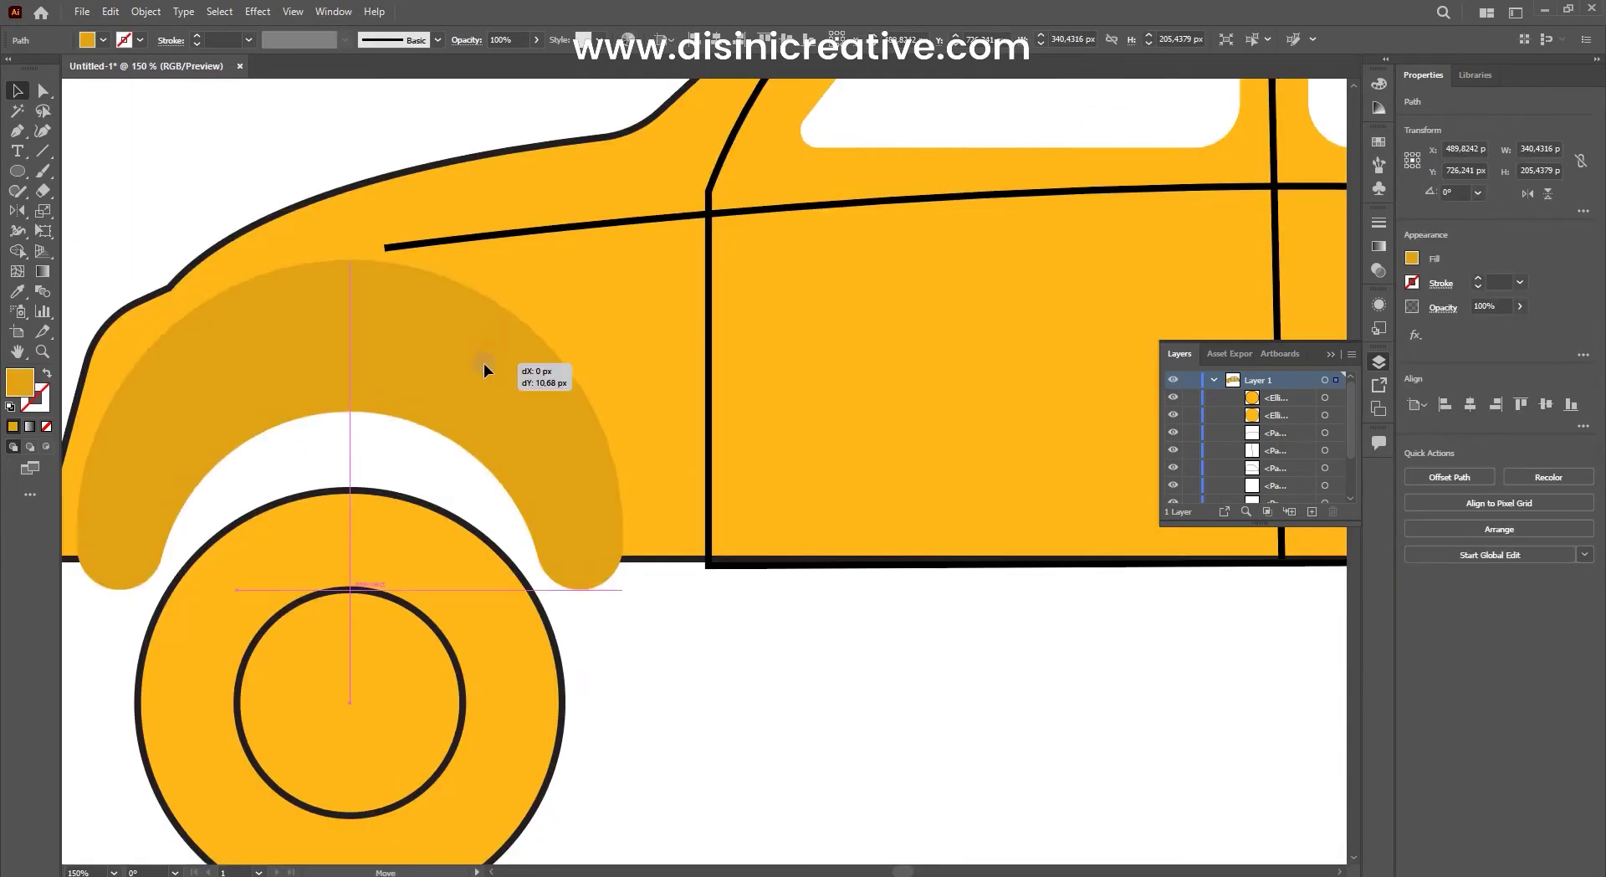
{"action": "scroll", "coordinate": [598, 466], "scroll_direction": "down", "scroll_amount": 2}
{"action": "scroll", "coordinate": [599, 468], "scroll_direction": "down", "scroll_amount": 2}
{"action": "scroll", "coordinate": [891, 406], "scroll_direction": "up", "scroll_amount": 1}
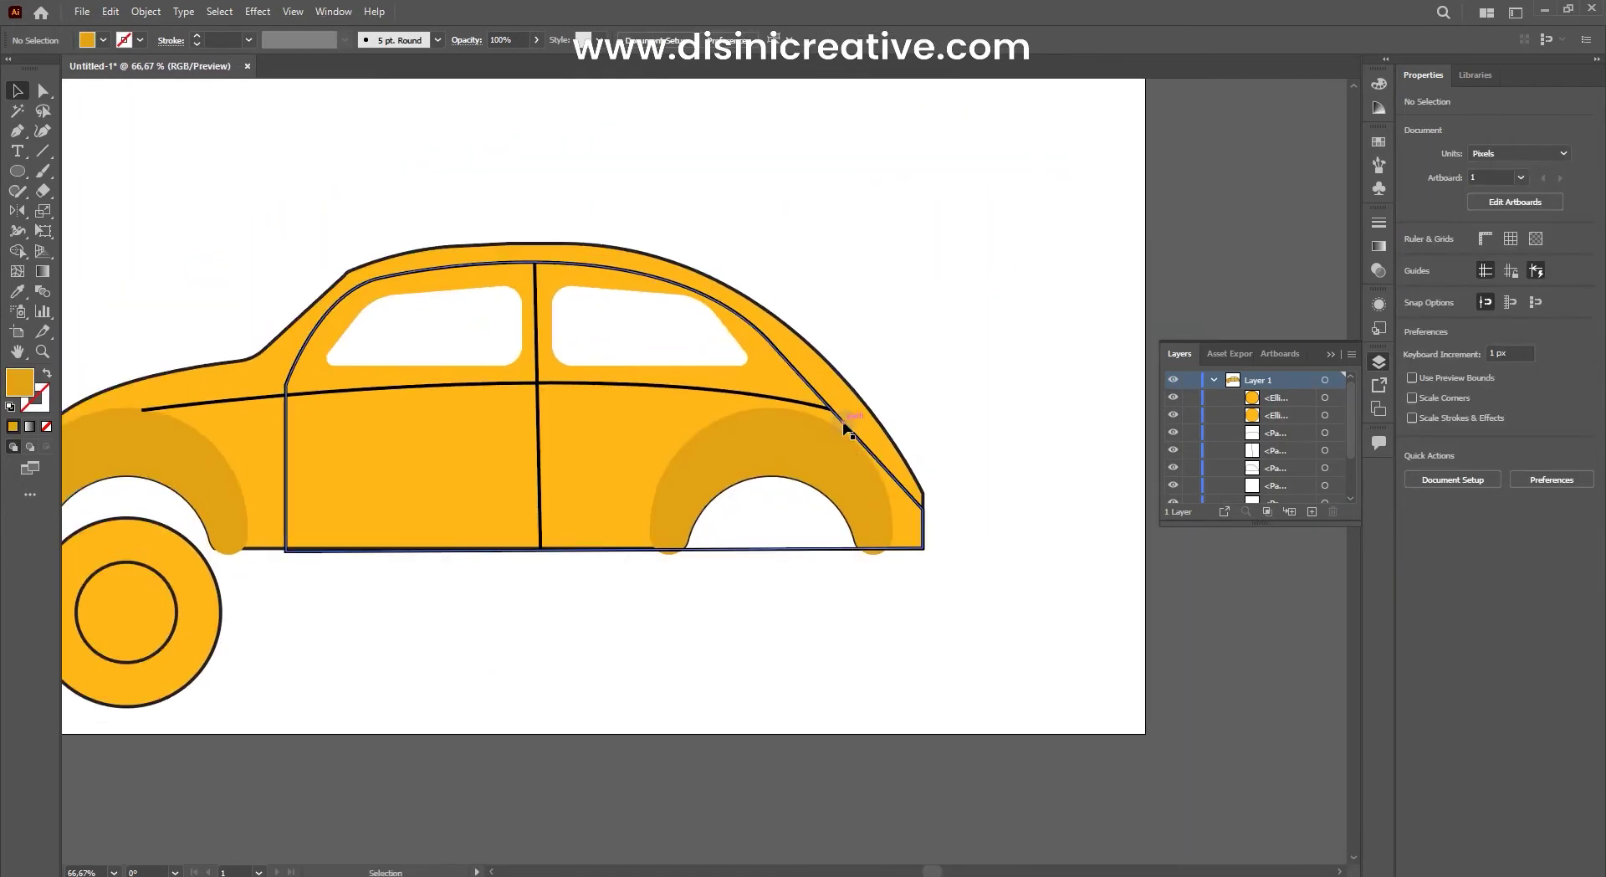
{"action": "left_click", "coordinate": [850, 360]}
{"action": "scroll", "coordinate": [789, 359], "scroll_direction": "up", "scroll_amount": 1}
{"action": "scroll", "coordinate": [485, 494], "scroll_direction": "down", "scroll_amount": 1}
{"action": "left_click", "coordinate": [458, 431]}
{"action": "scroll", "coordinate": [485, 493], "scroll_direction": "up", "scroll_amount": 1}
Step: Align the door outline's bottom-left corner with the body's bottom edge
{"action": "left_click", "coordinate": [484, 449]}
{"action": "scroll", "coordinate": [485, 449], "scroll_direction": "up", "scroll_amount": 2}
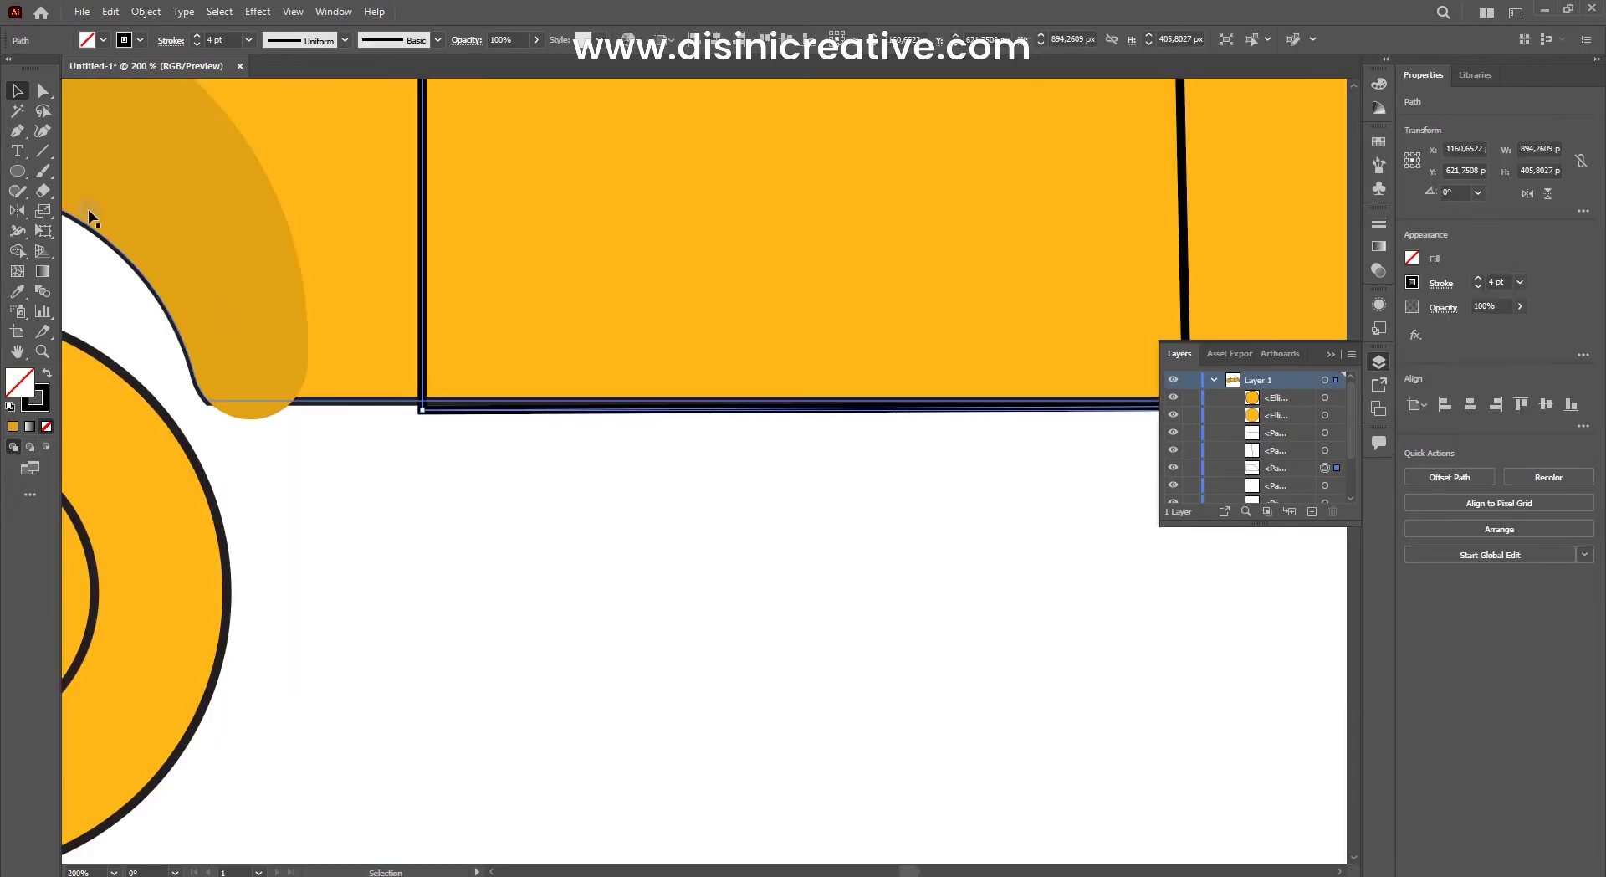
{"action": "left_click", "coordinate": [423, 410]}
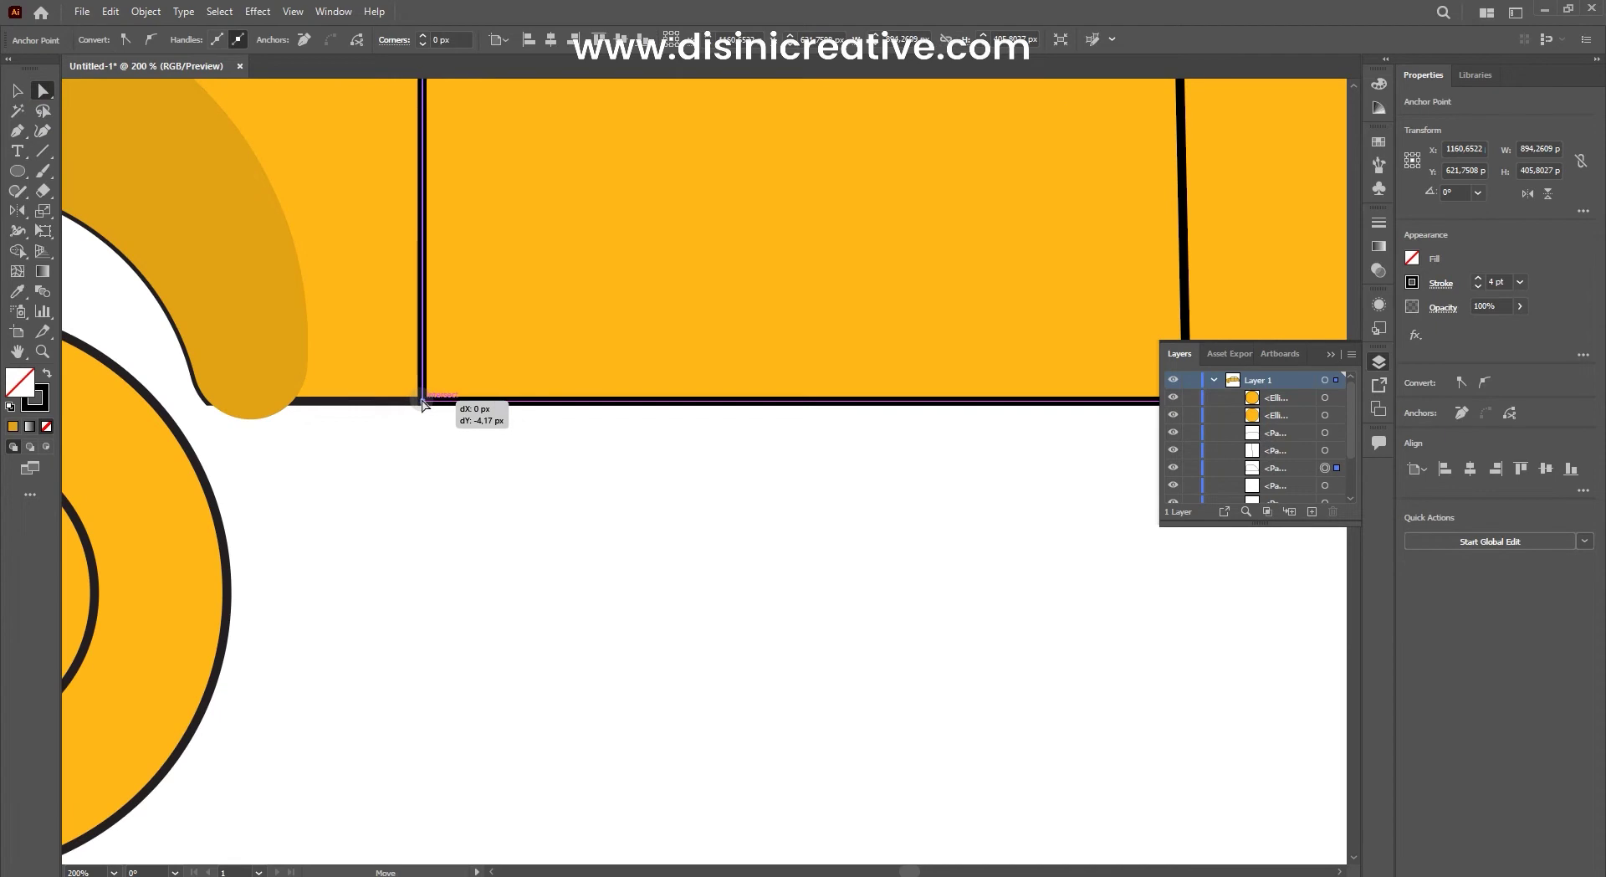
{"action": "left_click_drag", "start_coordinate": [422, 404], "coordinate": [422, 404]}
{"action": "key", "text": "v"}
{"action": "scroll", "coordinate": [892, 455], "scroll_direction": "down", "scroll_amount": 5}
{"action": "scroll", "coordinate": [753, 475], "scroll_direction": "up", "scroll_amount": 5}
{"action": "scroll", "coordinate": [609, 435], "scroll_direction": "down", "scroll_amount": 2}
{"action": "scroll", "coordinate": [595, 426], "scroll_direction": "up", "scroll_amount": 3}
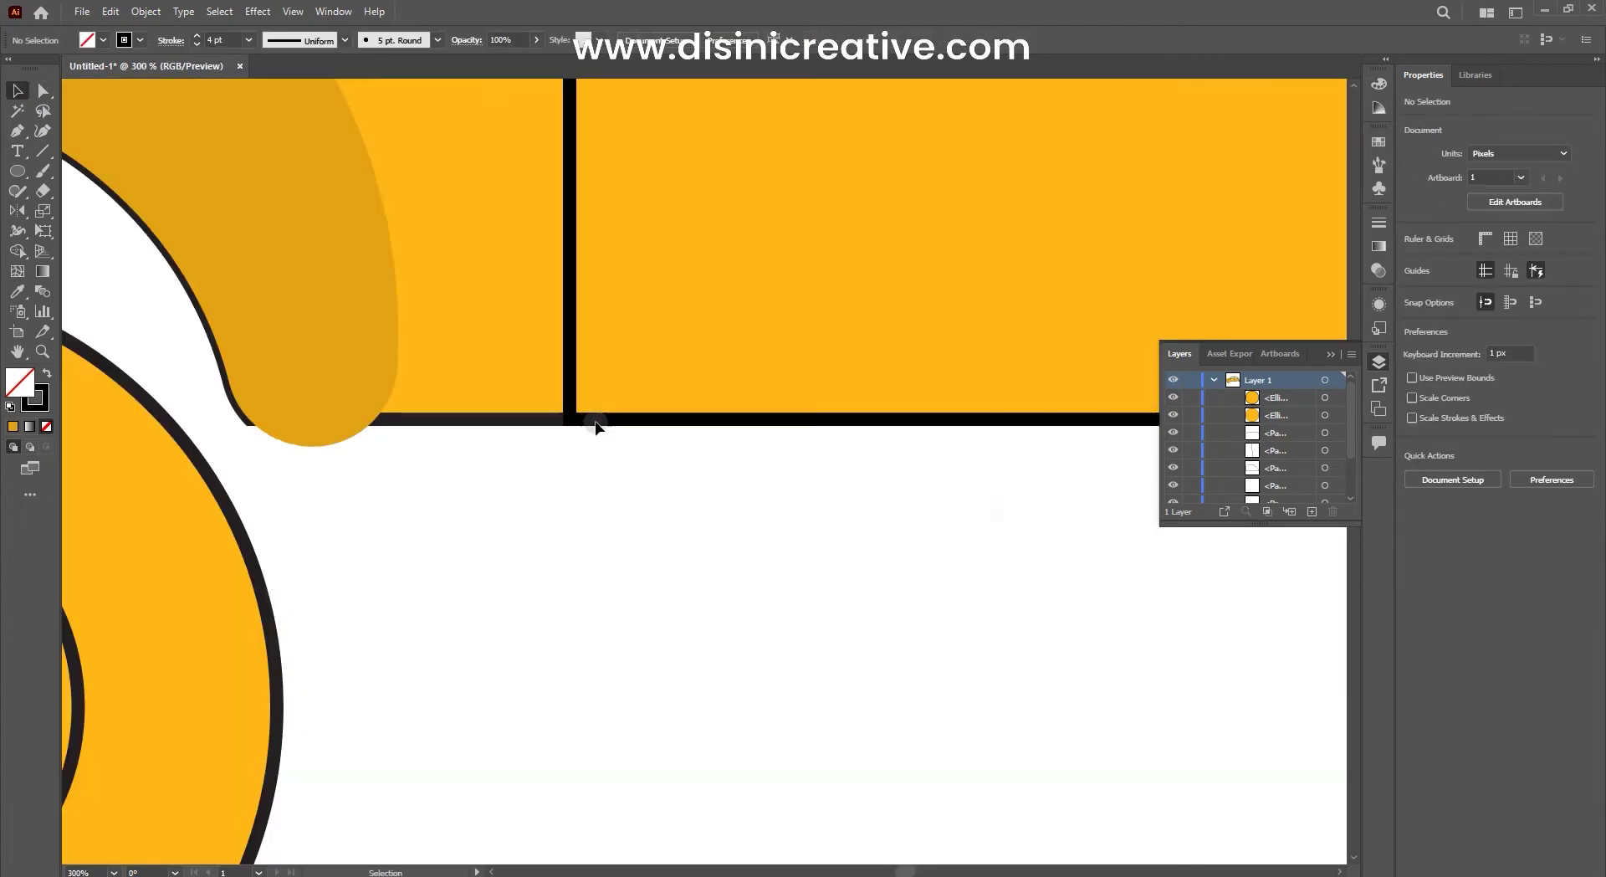
{"action": "scroll", "coordinate": [595, 426], "scroll_direction": "down", "scroll_amount": 3}
{"action": "scroll", "coordinate": [599, 419], "scroll_direction": "down", "scroll_amount": 3}
{"action": "scroll", "coordinate": [835, 278], "scroll_direction": "up", "scroll_amount": 2}
{"action": "scroll", "coordinate": [812, 309], "scroll_direction": "down", "scroll_amount": 1}
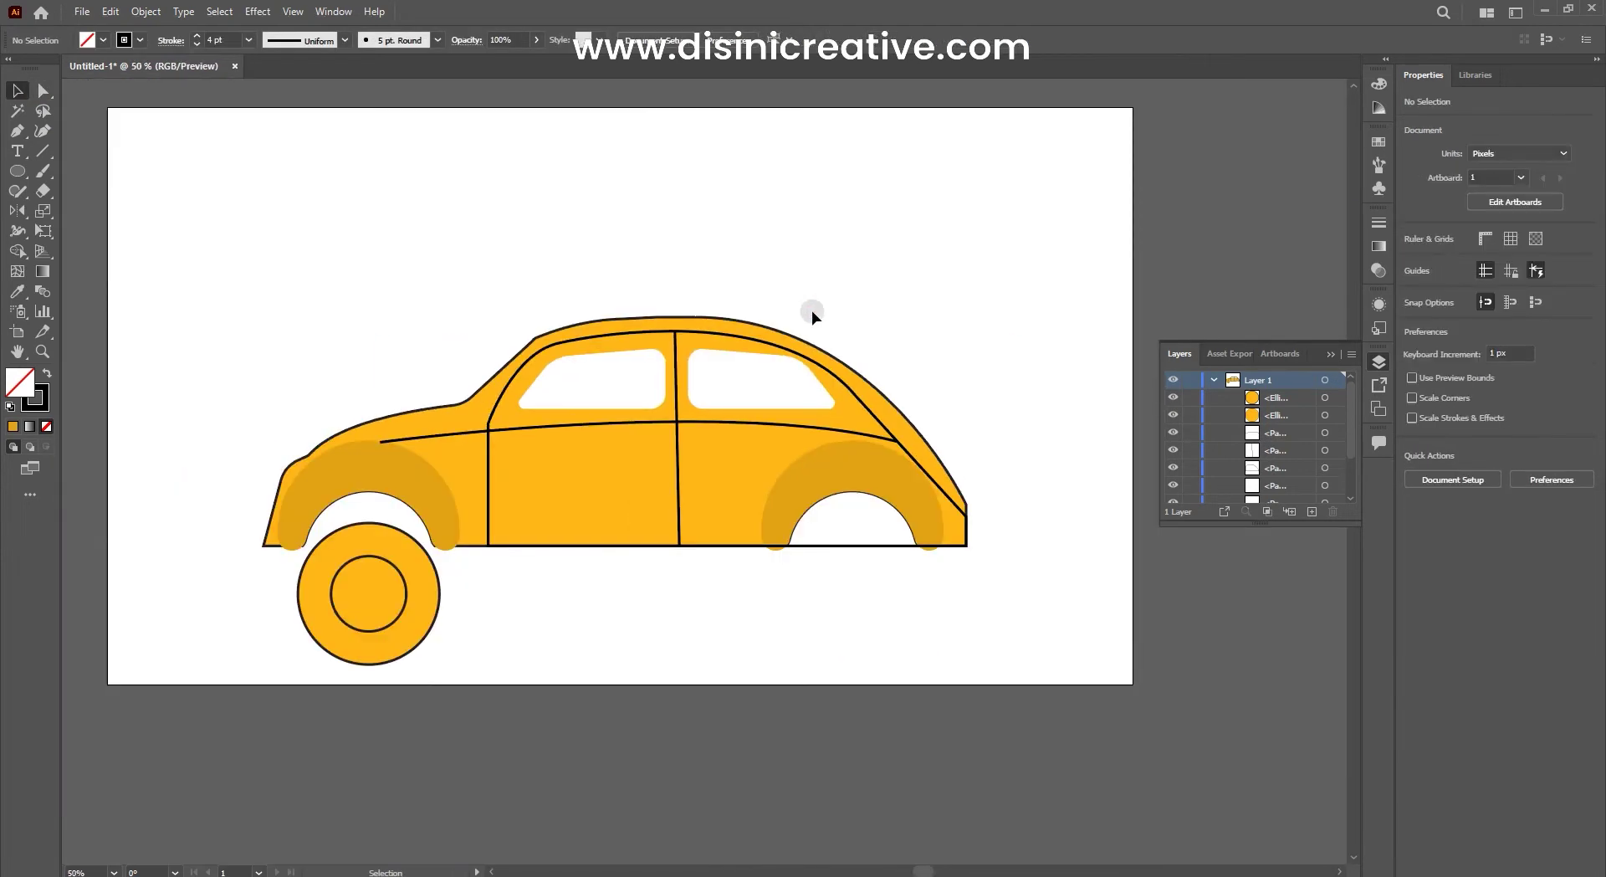
Step: Expand the car body outline into filled shapes with Object > Expand
{"action": "scroll", "coordinate": [760, 262], "scroll_direction": "up", "scroll_amount": 1}
{"action": "left_click", "coordinate": [759, 224]}
{"action": "scroll", "coordinate": [636, 216], "scroll_direction": "up", "scroll_amount": 1, "text": "alt"}
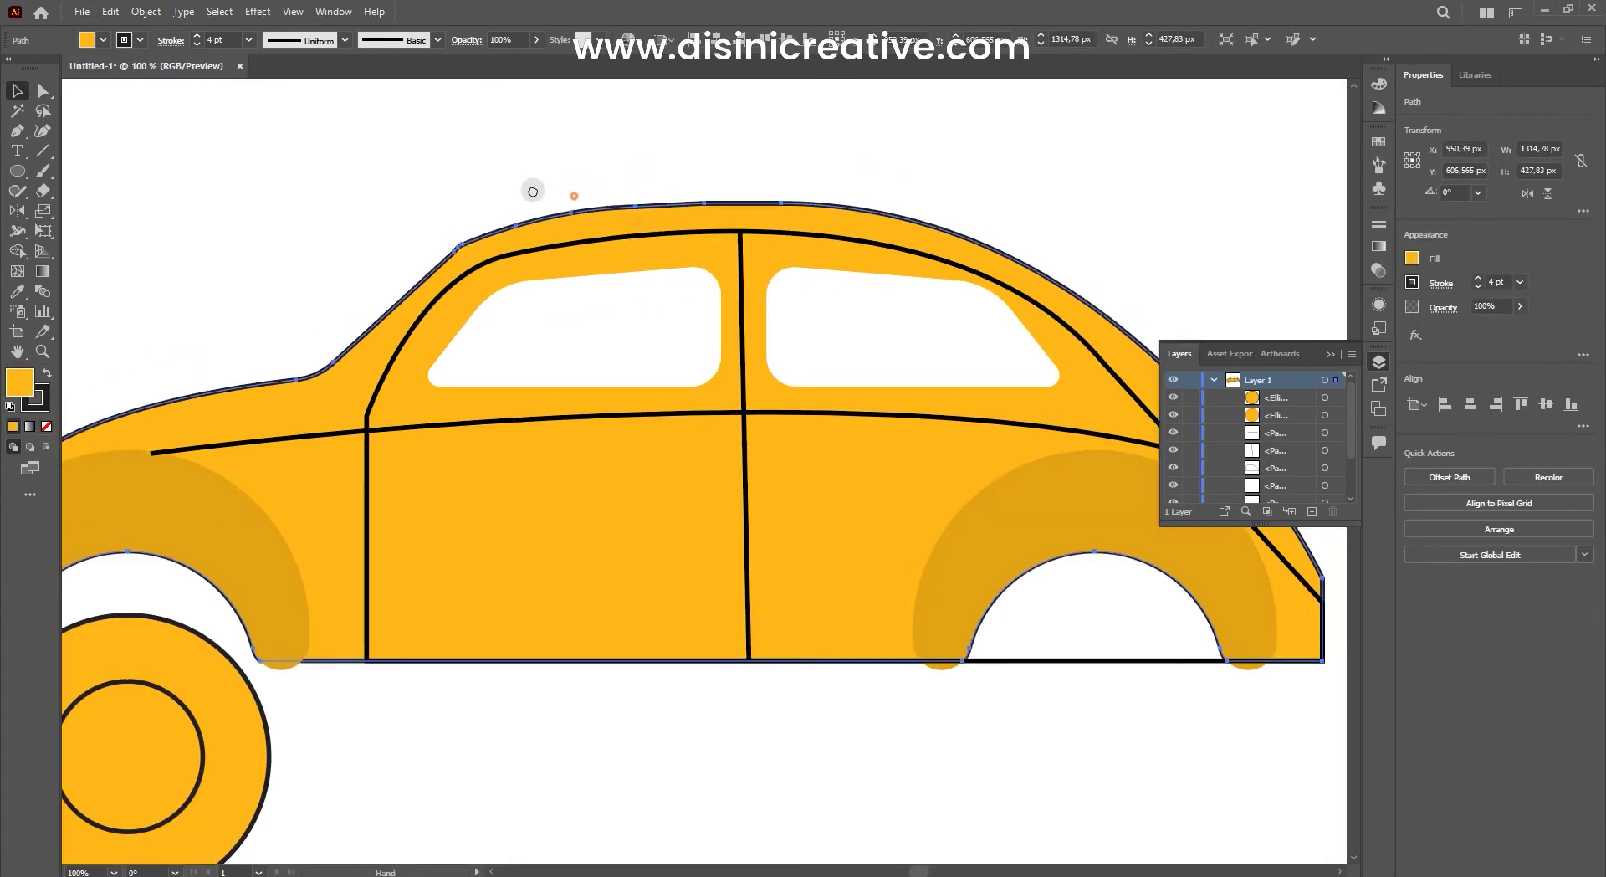
{"action": "left_click_drag", "start_coordinate": [624, 190], "coordinate": [503, 164]}
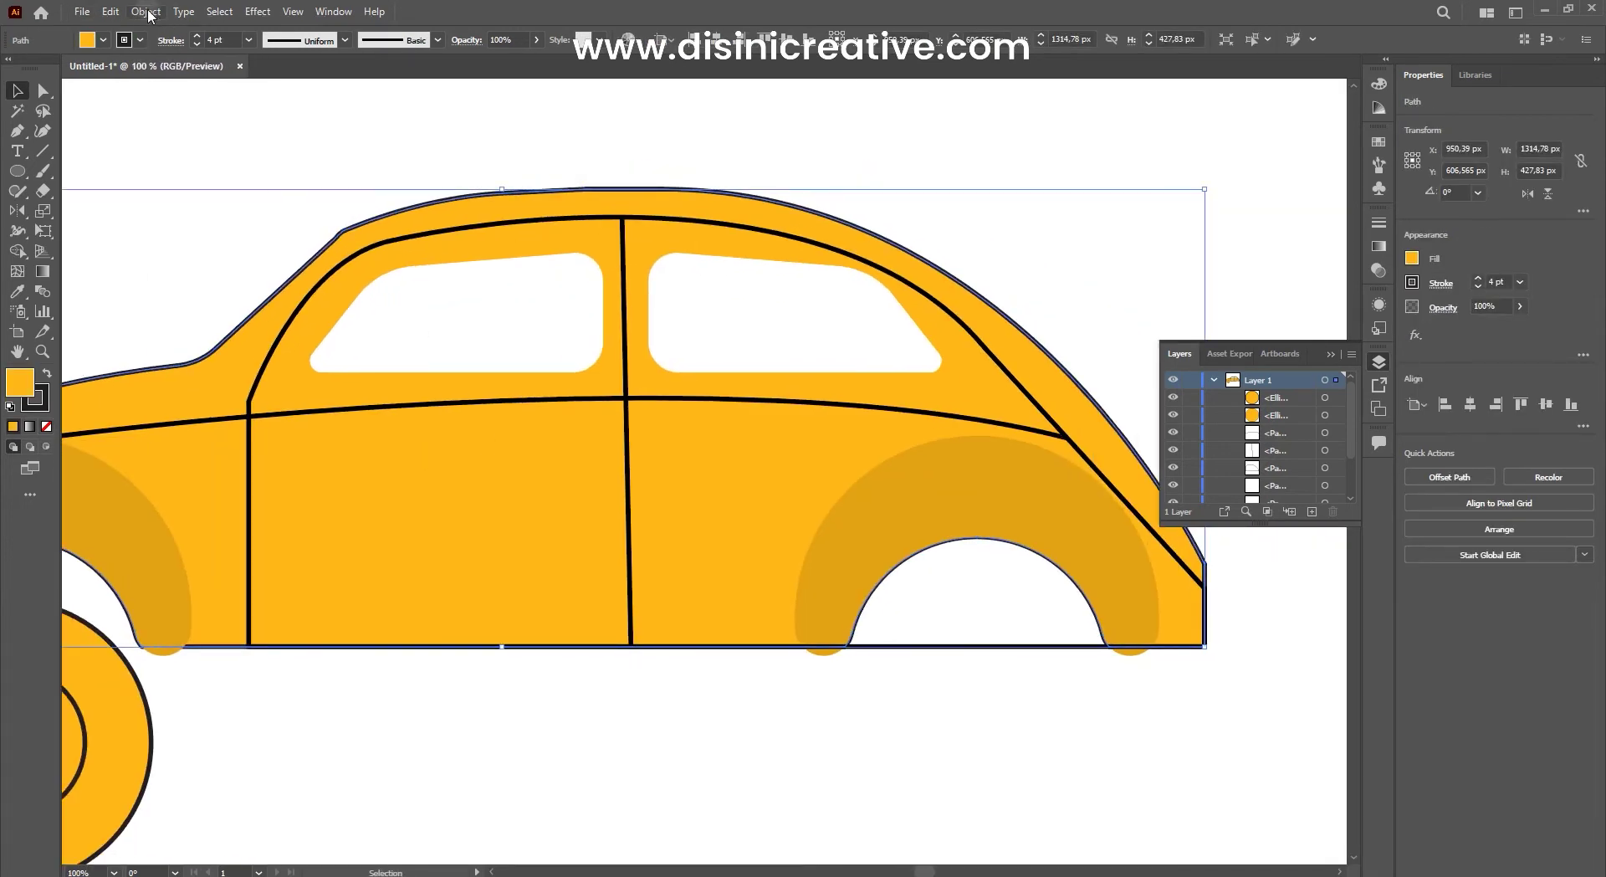
{"action": "left_click", "coordinate": [146, 12]}
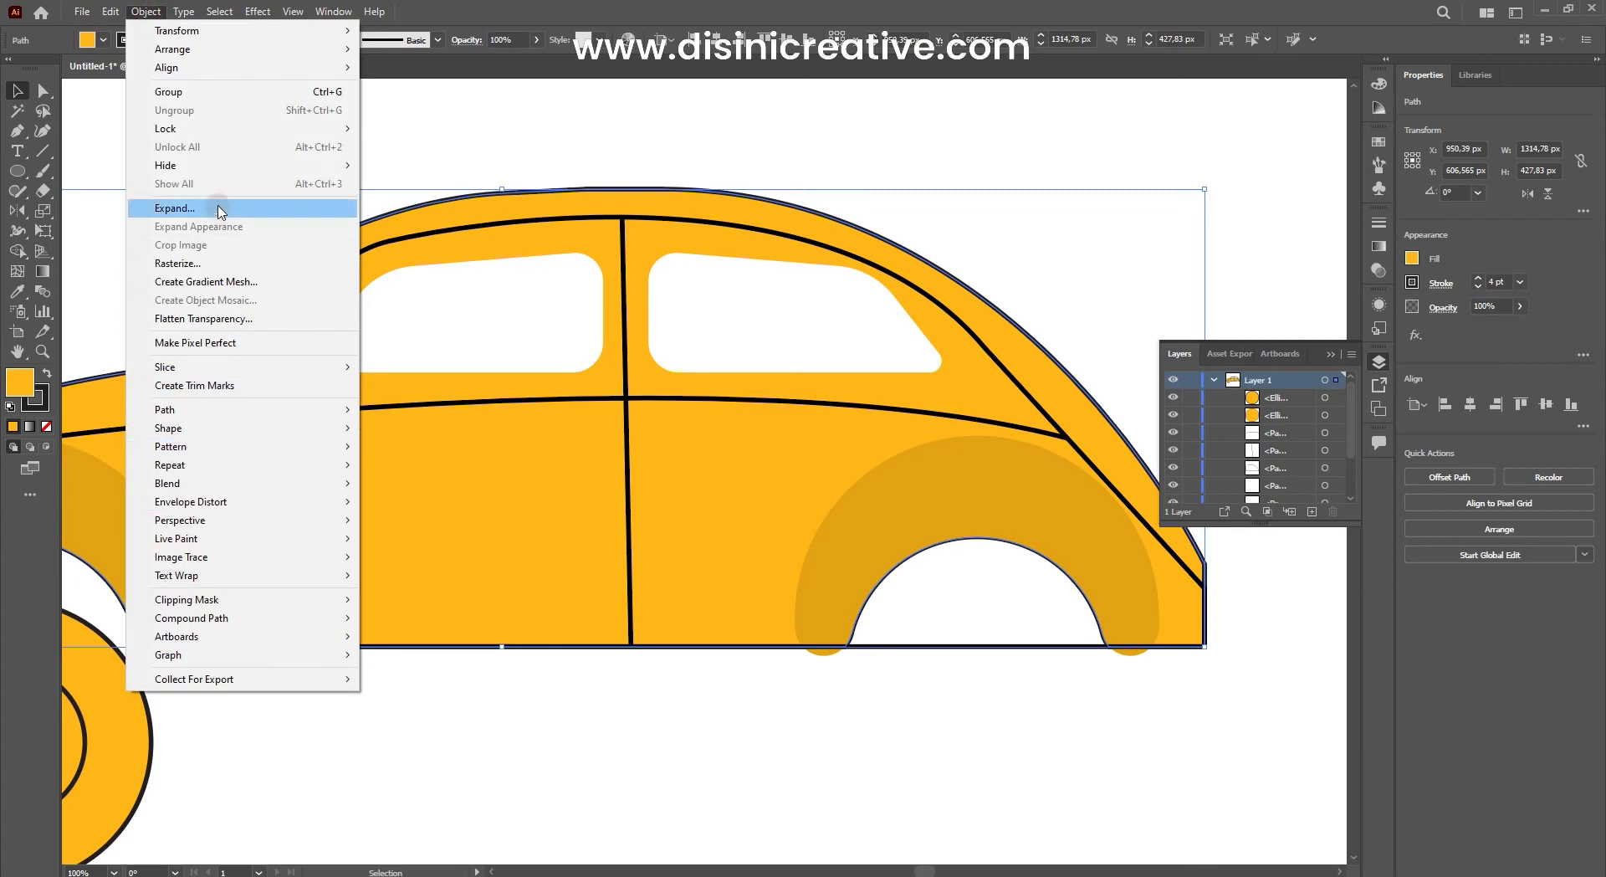
{"action": "left_click", "coordinate": [218, 209]}
{"action": "left_click", "coordinate": [757, 538]}
{"action": "right_click", "coordinate": [764, 200]}
{"action": "left_click", "coordinate": [850, 334]}
{"action": "left_click_drag", "start_coordinate": [799, 201], "coordinate": [886, 209]}
{"action": "key", "text": "ctrl+z"}
Step: Expand the black detail lines into filled shapes
{"action": "scroll", "coordinate": [937, 130], "scroll_direction": "left", "scroll_amount": 2}
{"action": "left_click", "coordinate": [628, 266]}
{"action": "scroll", "coordinate": [773, 294], "scroll_direction": "down", "scroll_amount": 2}
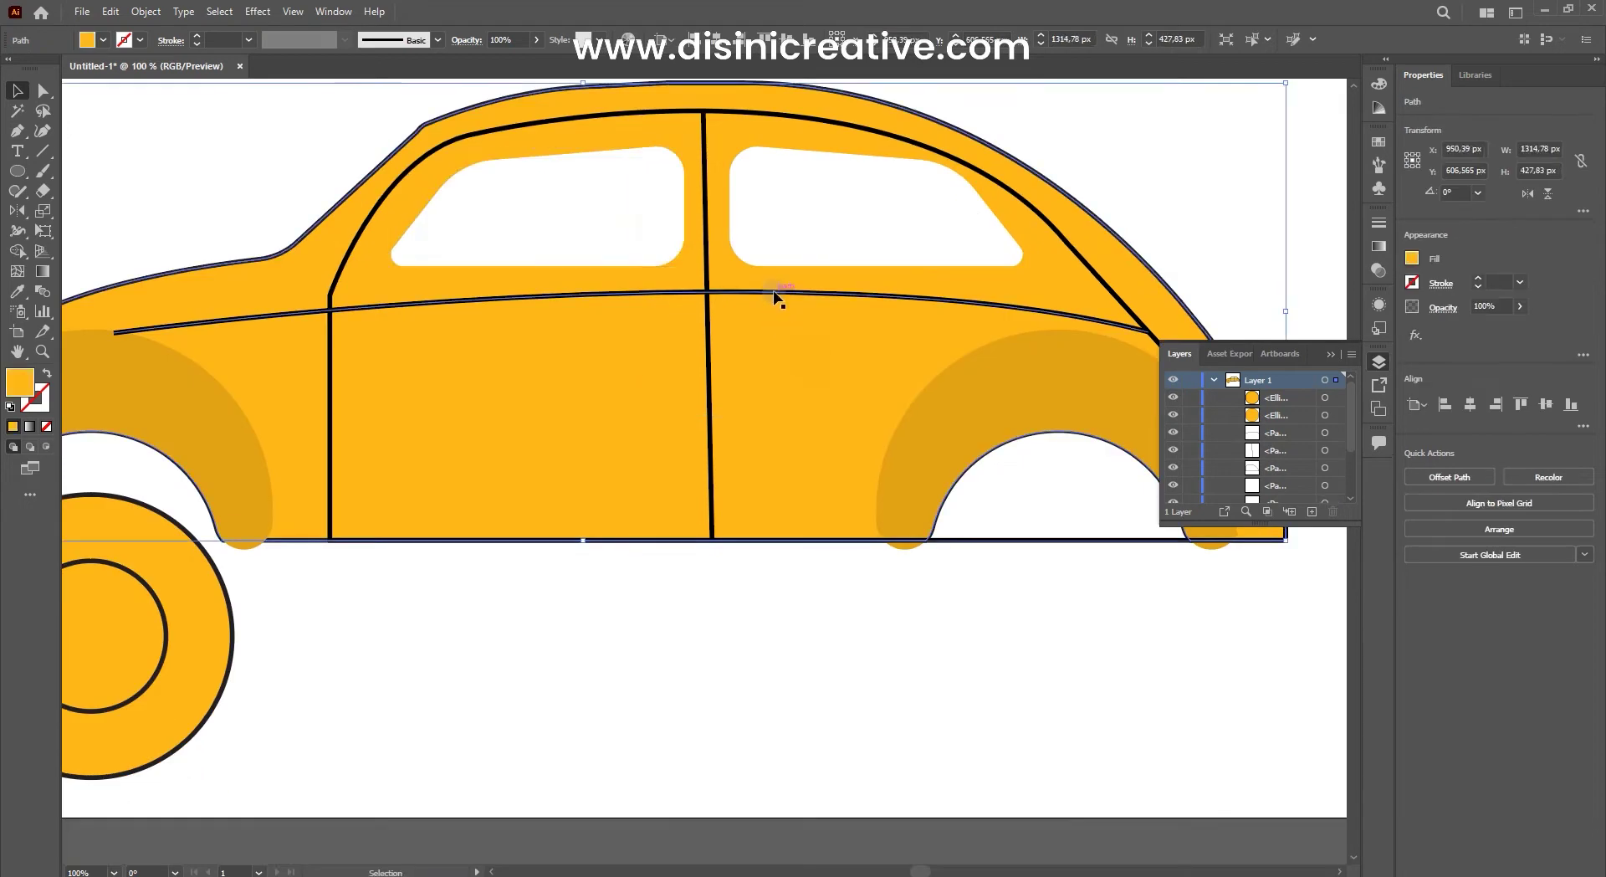
{"action": "scroll", "coordinate": [773, 294], "scroll_direction": "up", "scroll_amount": 2}
{"action": "left_click", "coordinate": [720, 170]}
{"action": "scroll", "coordinate": [778, 268], "scroll_direction": "down", "scroll_amount": 3}
{"action": "scroll", "coordinate": [818, 351], "scroll_direction": "up", "scroll_amount": 3}
{"action": "left_click", "coordinate": [146, 11]}
{"action": "left_click", "coordinate": [222, 209]}
{"action": "left_click", "coordinate": [763, 541]}
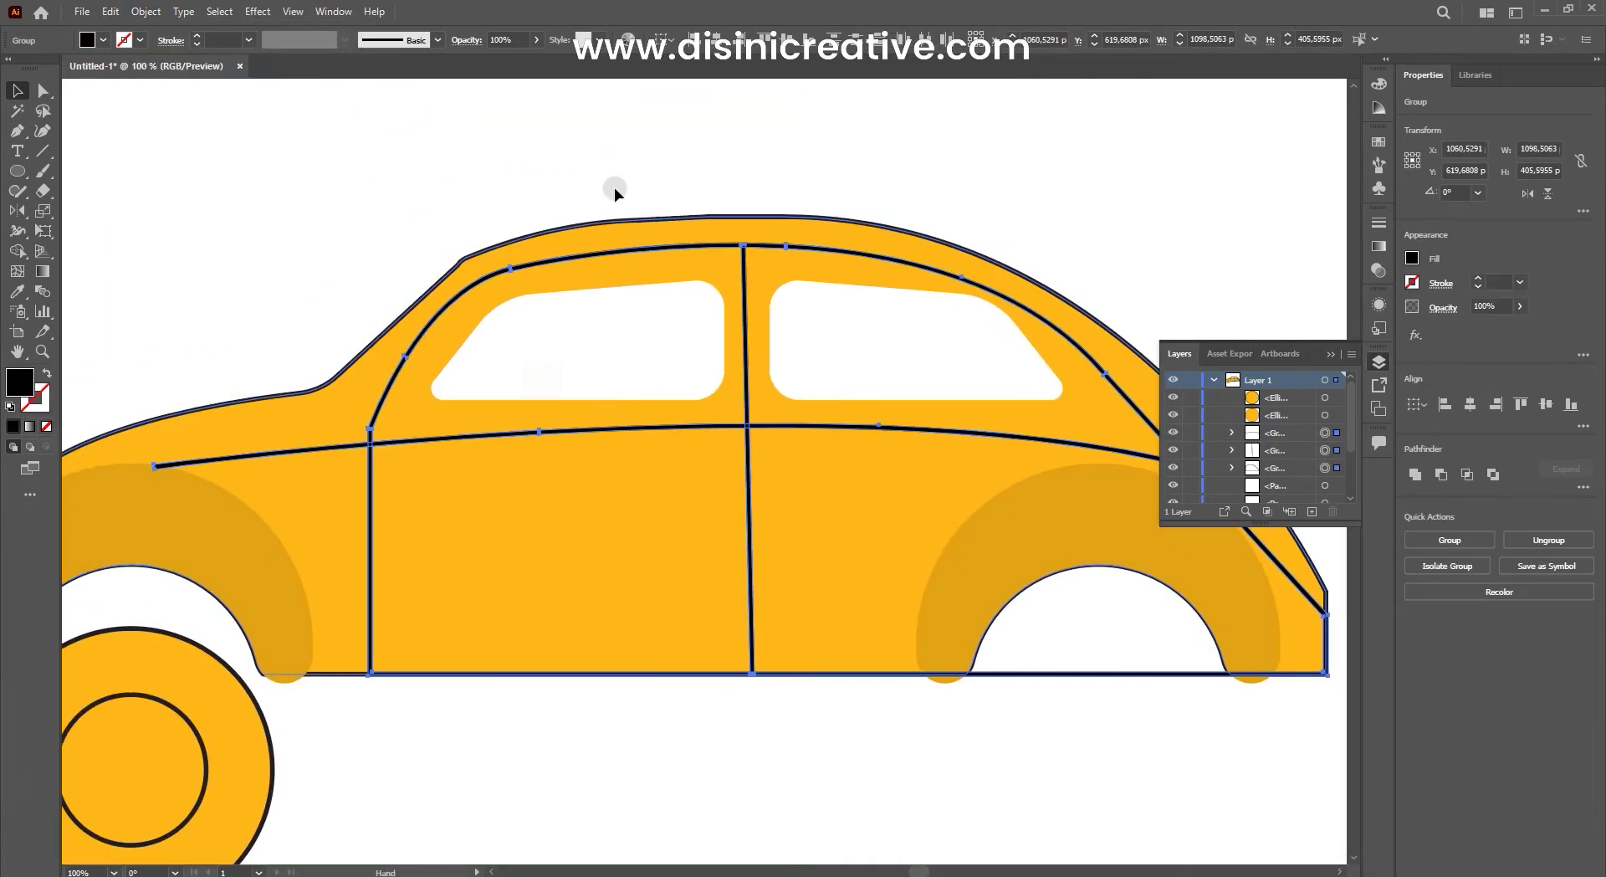
Step: Select the orange body, window-line group and body outline together
{"action": "scroll", "coordinate": [599, 454], "scroll_direction": "down", "scroll_amount": 3}
{"action": "scroll", "coordinate": [620, 476], "scroll_direction": "up", "scroll_amount": 2}
{"action": "scroll", "coordinate": [636, 515], "scroll_direction": "up", "scroll_amount": 1}
{"action": "scroll", "coordinate": [530, 488], "scroll_direction": "down", "scroll_amount": 2}
{"action": "scroll", "coordinate": [483, 455], "scroll_direction": "up", "scroll_amount": 1}
{"action": "left_click", "coordinate": [710, 315]}
{"action": "left_click", "coordinate": [869, 326]}
{"action": "scroll", "coordinate": [868, 331], "scroll_direction": "up", "scroll_amount": 1}
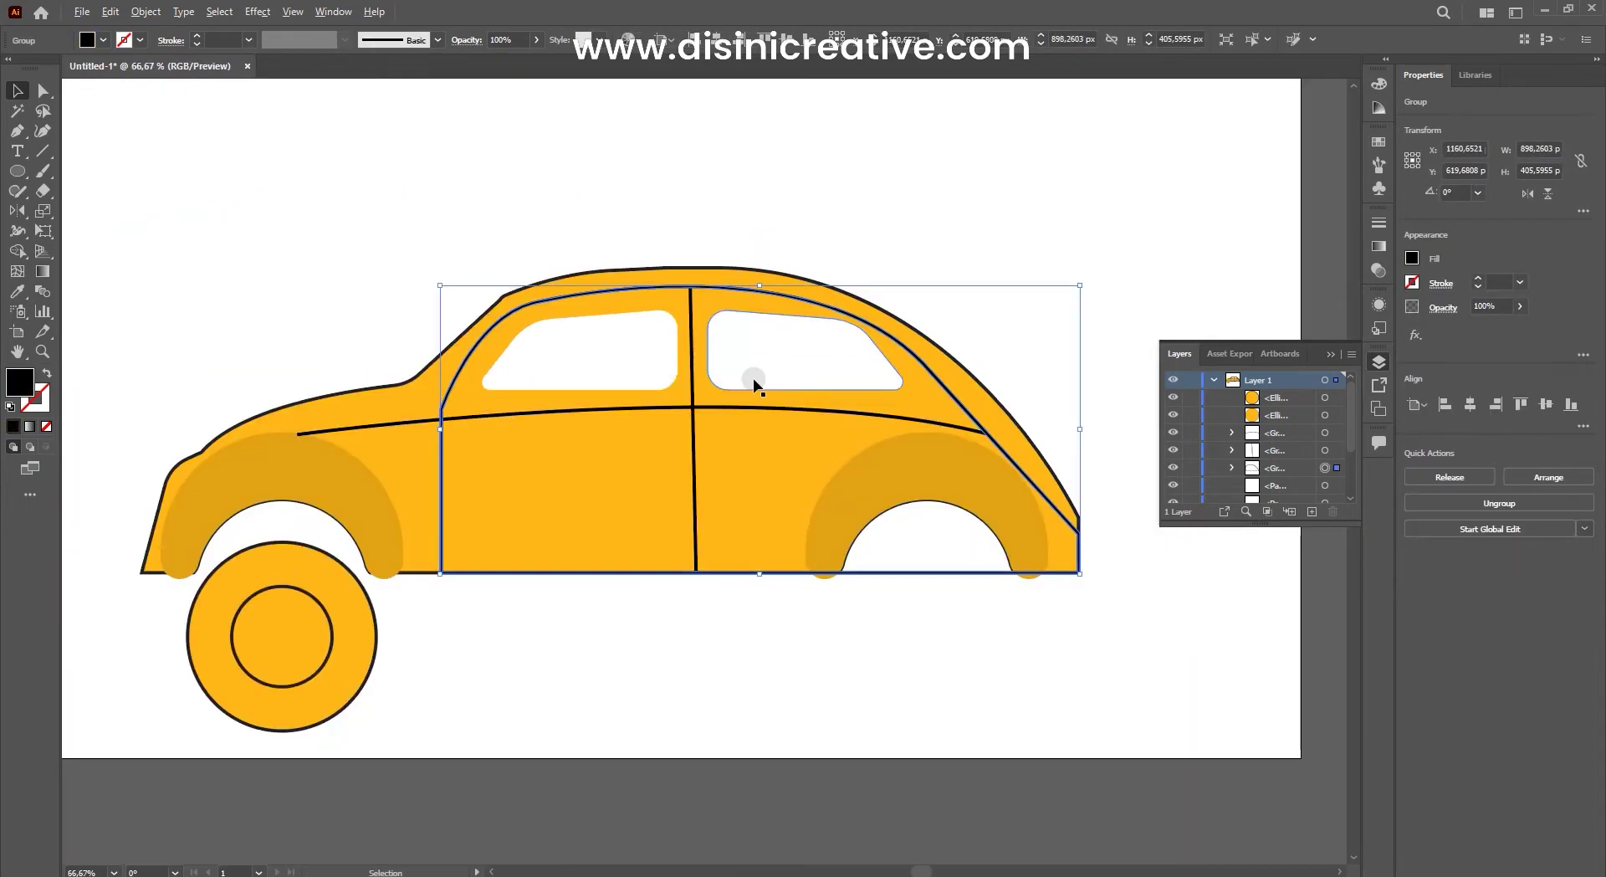
{"action": "left_click", "coordinate": [752, 270], "text": "shift"}
{"action": "scroll", "coordinate": [752, 270], "scroll_direction": "up", "scroll_amount": 1}
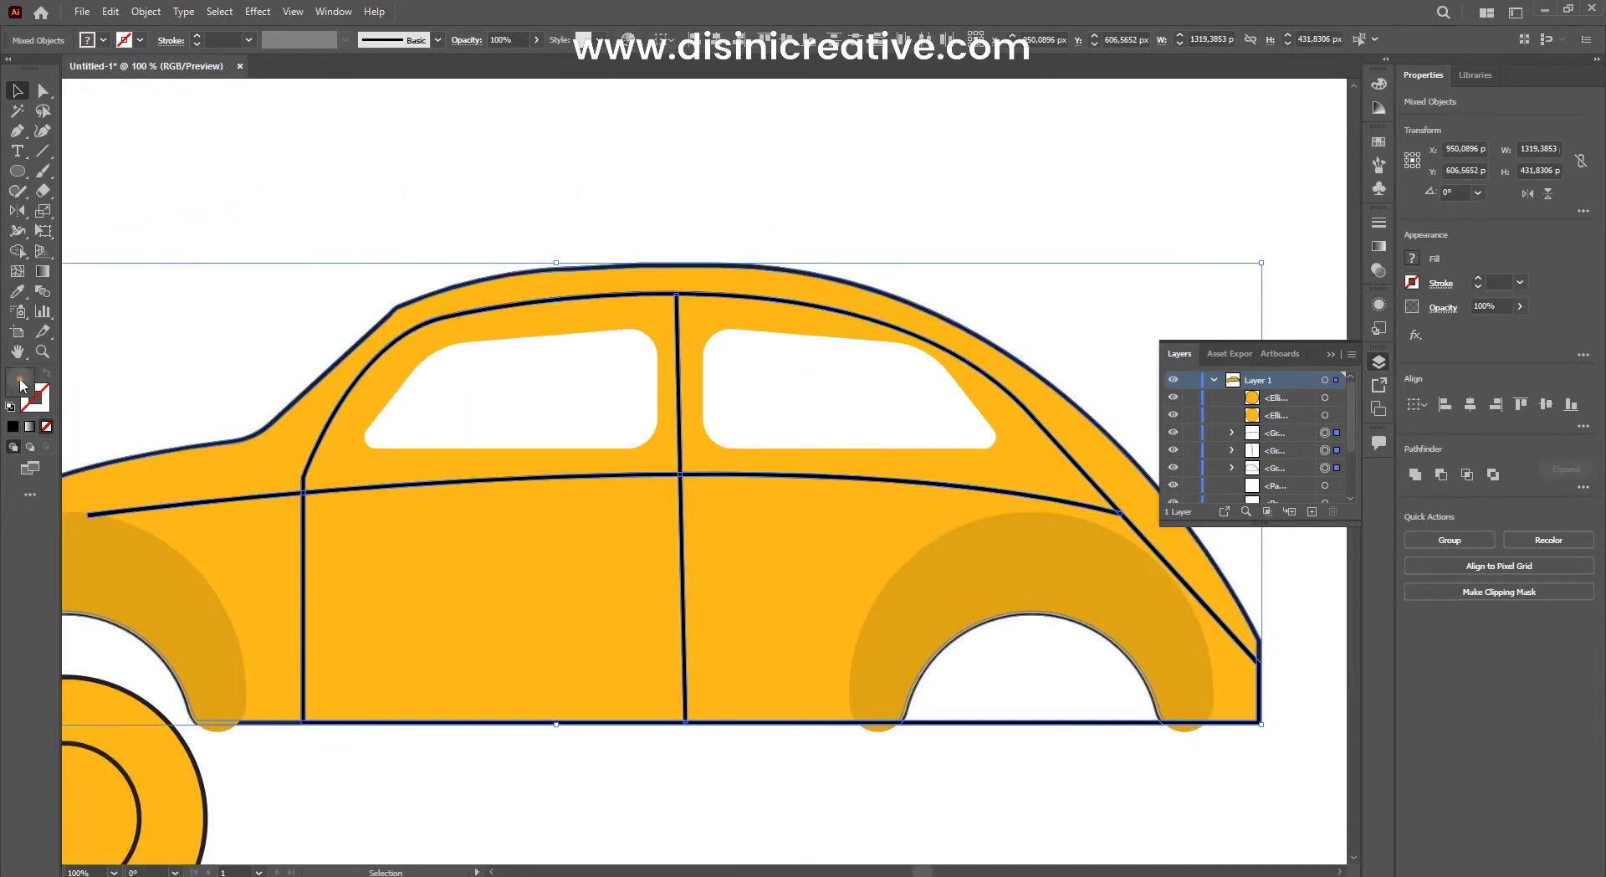
Step: Fill the car outlines with dark navy
{"action": "double_click", "coordinate": [29, 386]}
{"action": "left_click", "coordinate": [1169, 318]}
{"action": "scroll", "coordinate": [769, 239], "scroll_direction": "down", "scroll_amount": 1}
{"action": "scroll", "coordinate": [498, 412], "scroll_direction": "up", "scroll_amount": 2}
Step: Brighten the navy of the horizontal door-line group with Recolor Artwork
{"action": "left_click", "coordinate": [499, 410]}
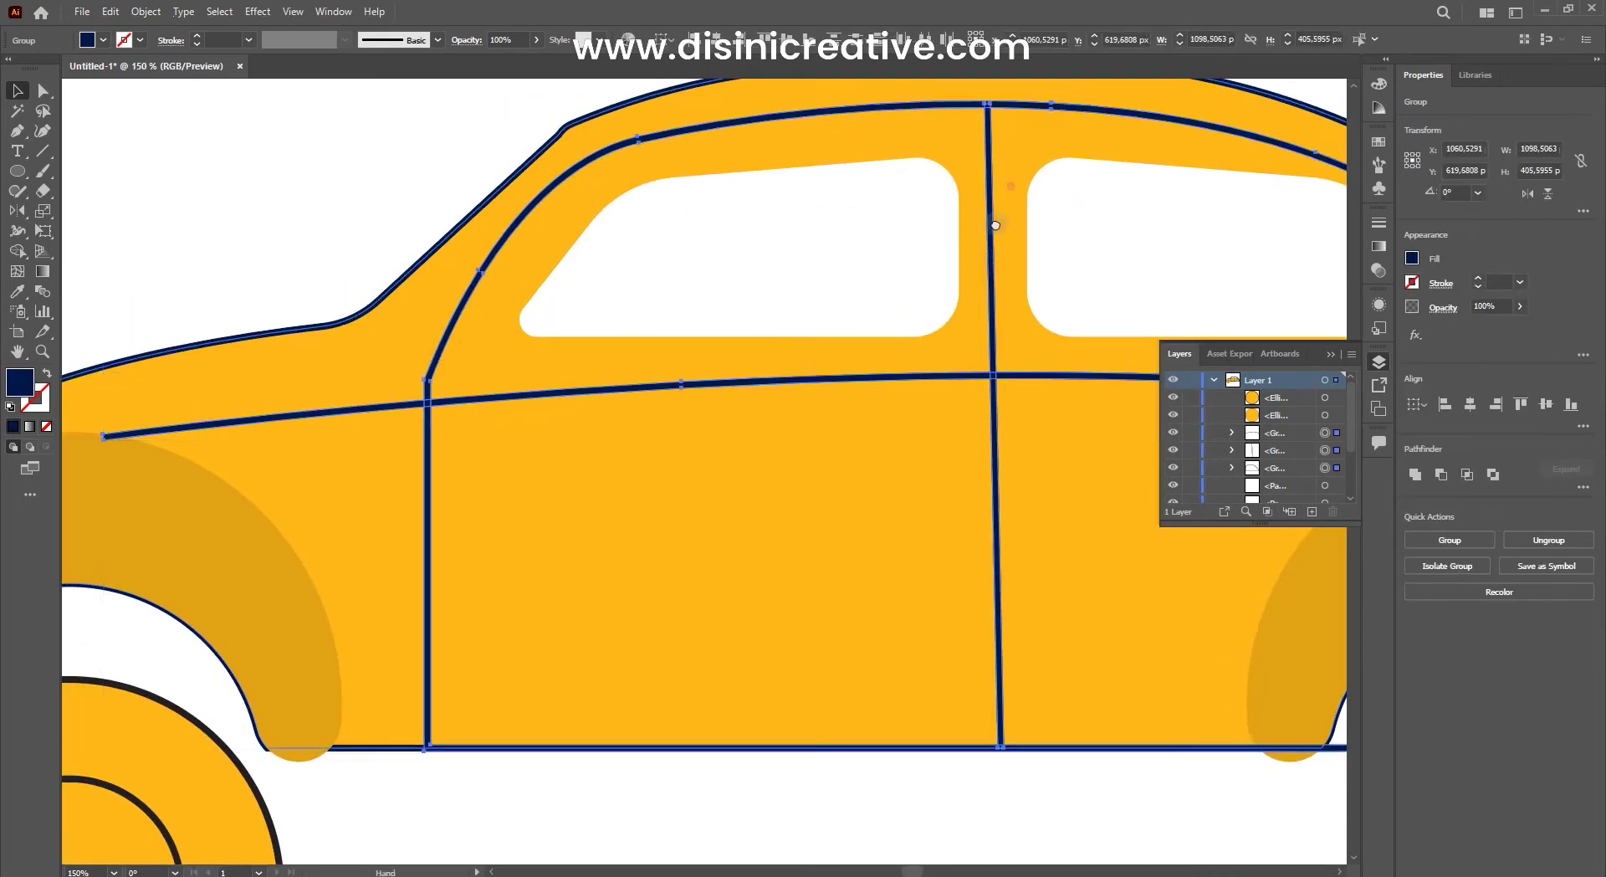
{"action": "scroll", "coordinate": [1001, 224], "scroll_direction": "up", "scroll_amount": 3}
{"action": "scroll", "coordinate": [954, 261], "scroll_direction": "right", "scroll_amount": 1}
{"action": "left_click", "coordinate": [629, 39]}
{"action": "left_click_drag", "start_coordinate": [681, 669], "coordinate": [702, 669]}
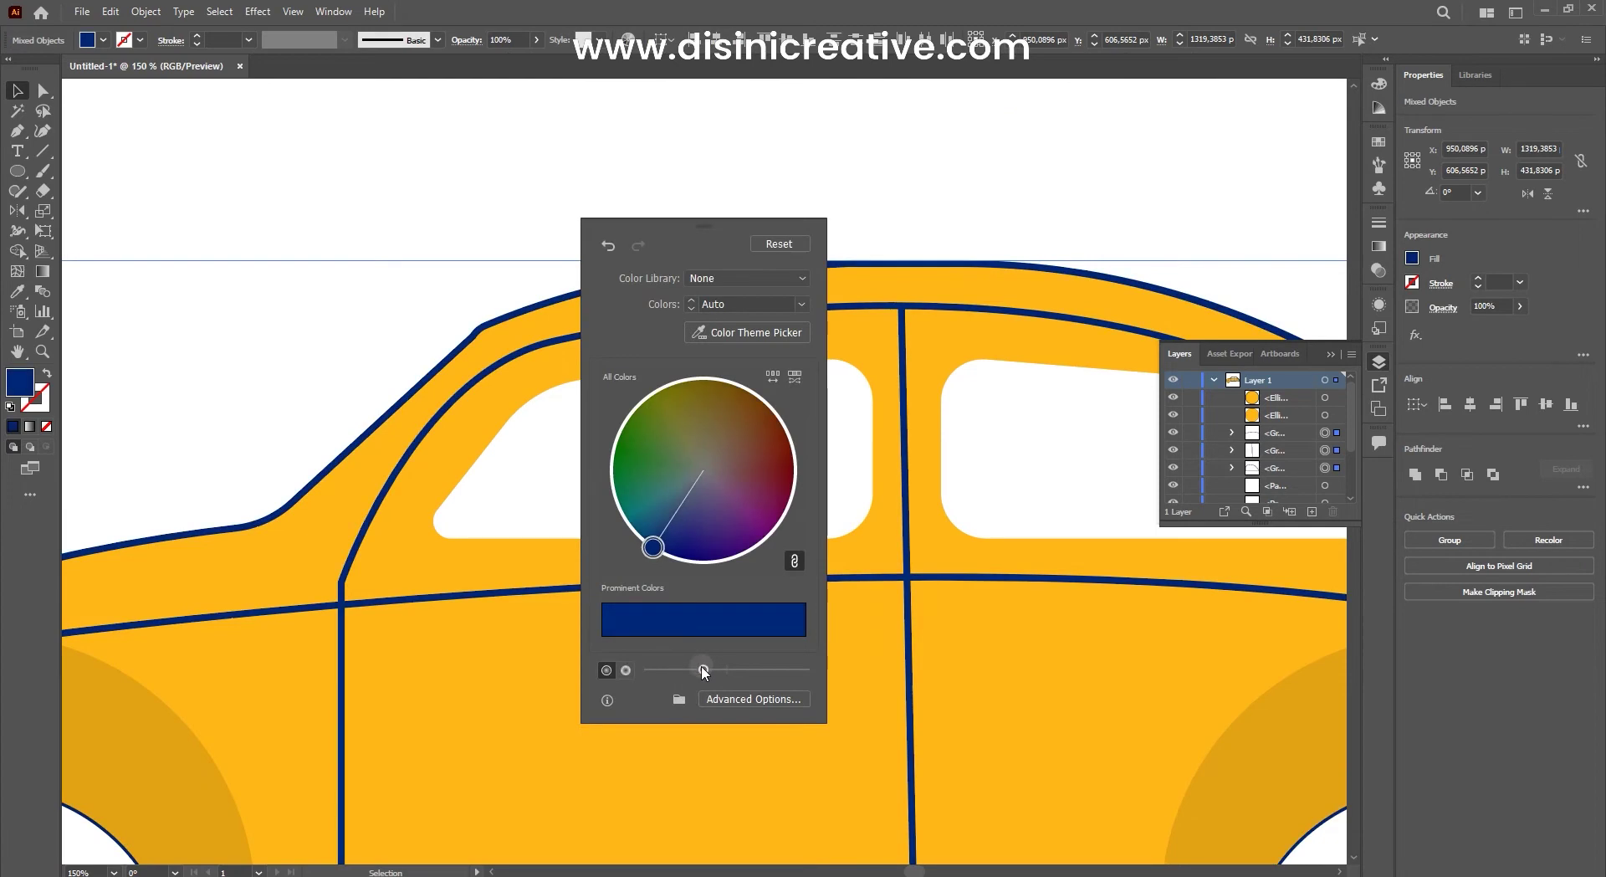
{"action": "left_click", "coordinate": [1043, 165]}
{"action": "scroll", "coordinate": [778, 426], "scroll_direction": "down", "scroll_amount": 3}
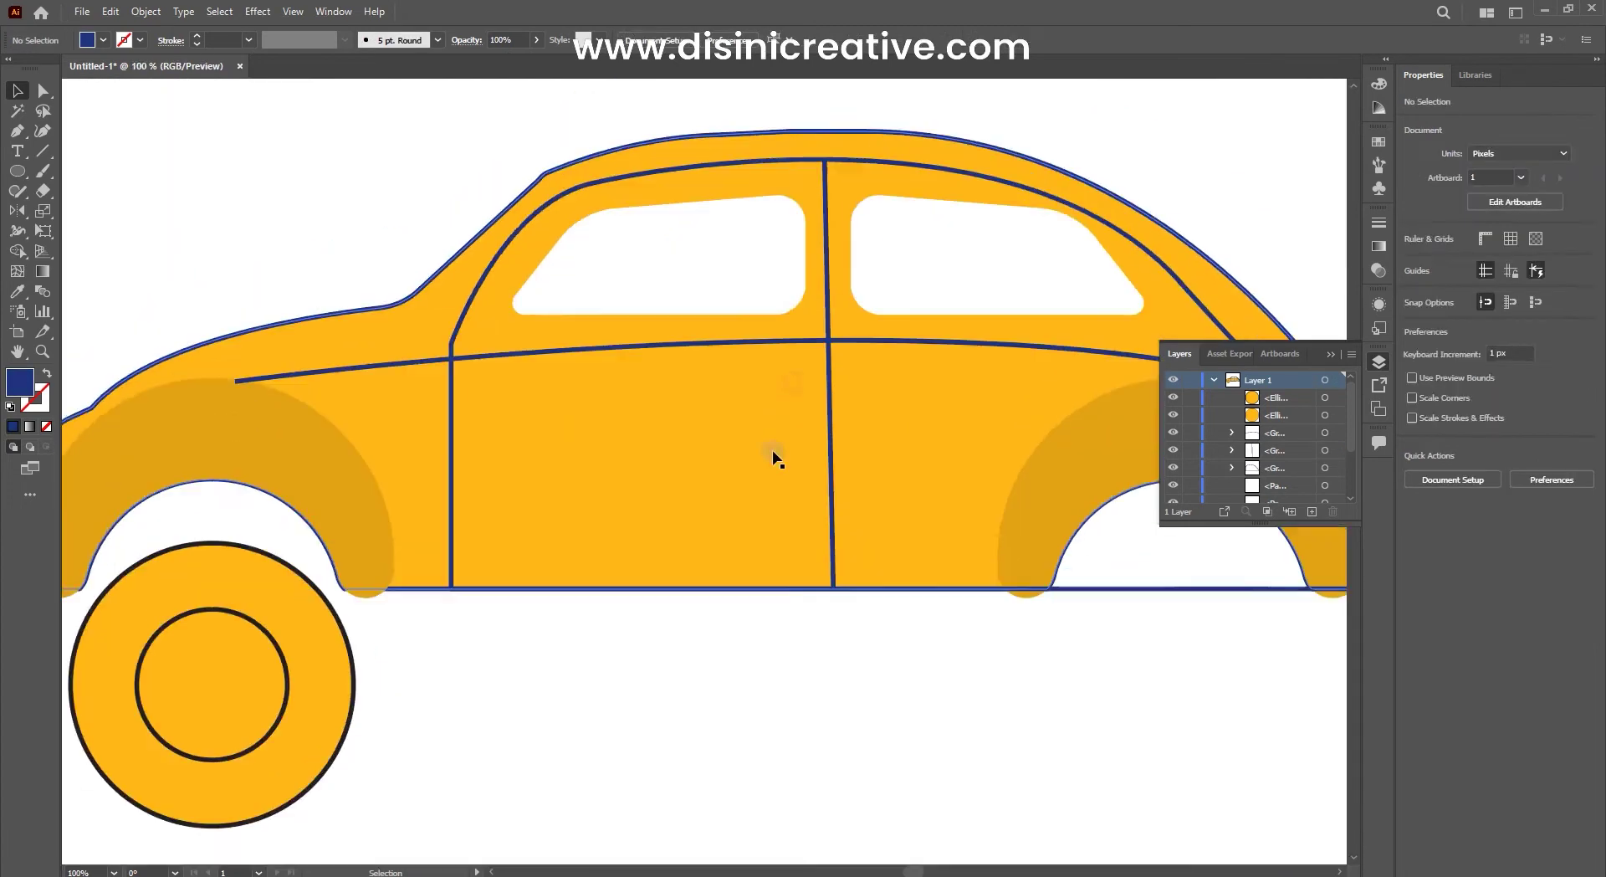
{"action": "left_click_drag", "start_coordinate": [831, 426], "coordinate": [863, 474]}
{"action": "scroll", "coordinate": [863, 474], "scroll_direction": "up", "scroll_amount": 2}
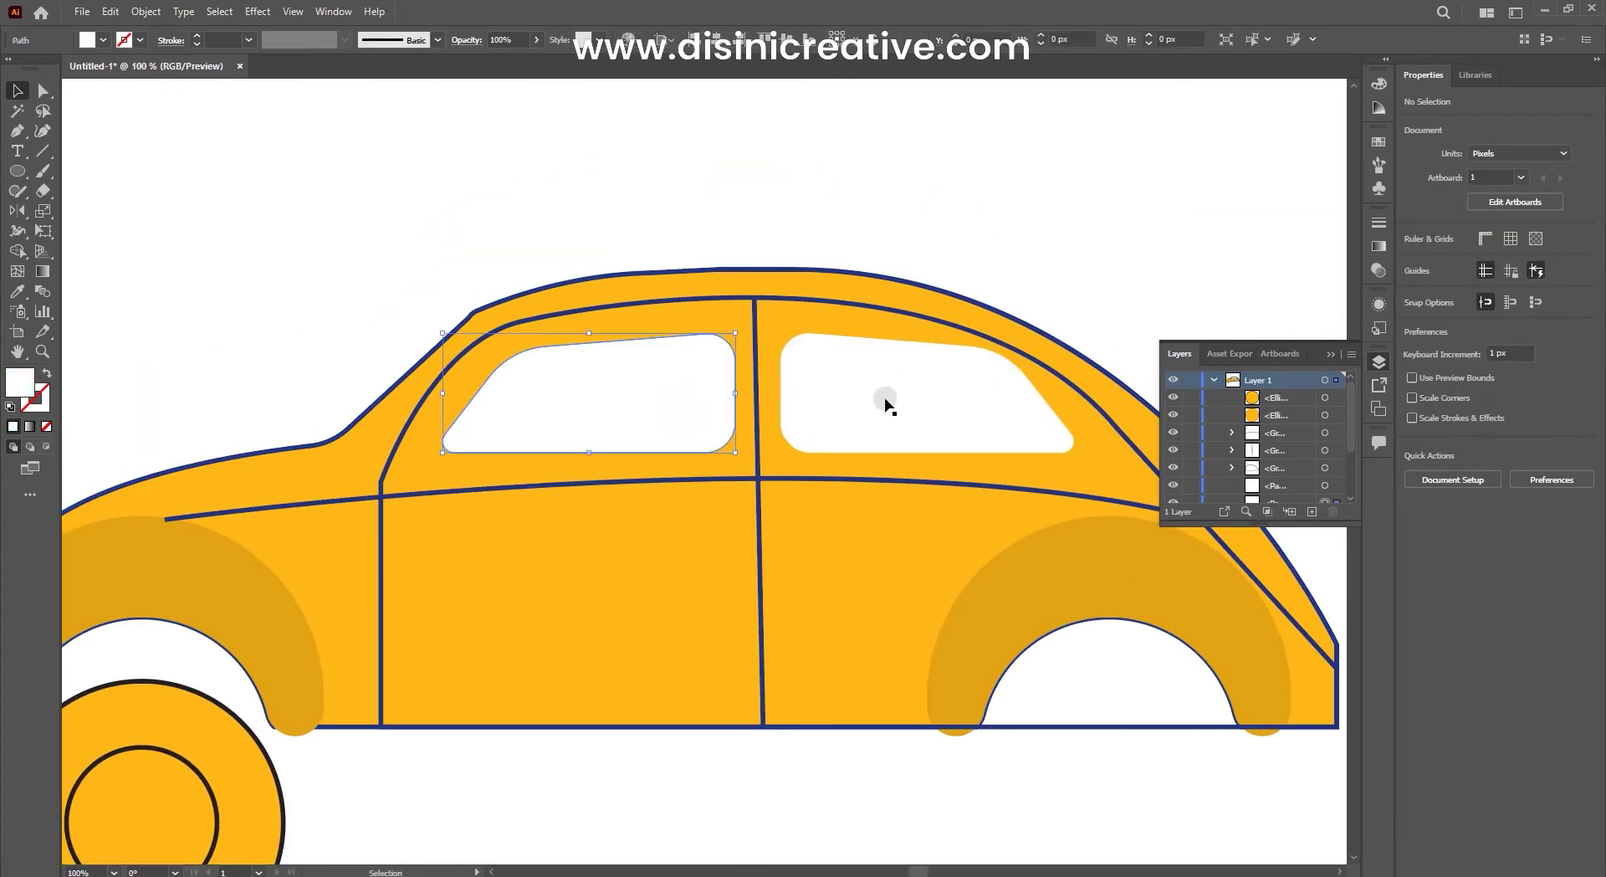
Step: Duplicate the orange body about 8 px lower and recolour the copy pale cream
{"action": "left_click", "coordinate": [785, 416]}
{"action": "left_click", "coordinate": [788, 244]}
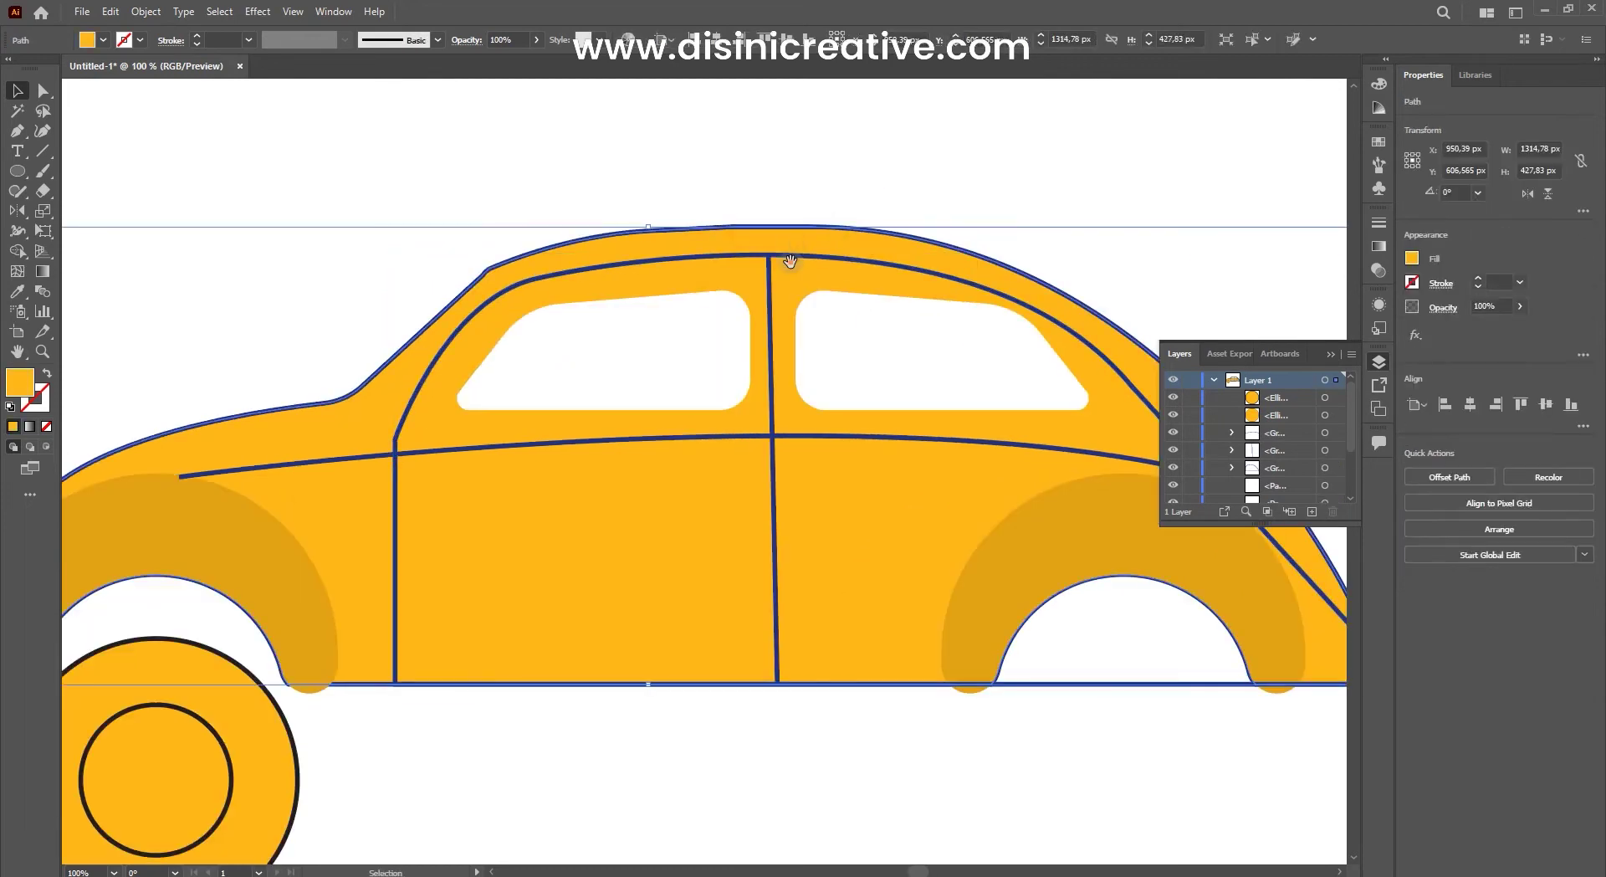
{"action": "scroll", "coordinate": [806, 240], "scroll_direction": "up", "scroll_amount": 2}
{"action": "left_click_drag", "start_coordinate": [800, 262], "coordinate": [830, 206]}
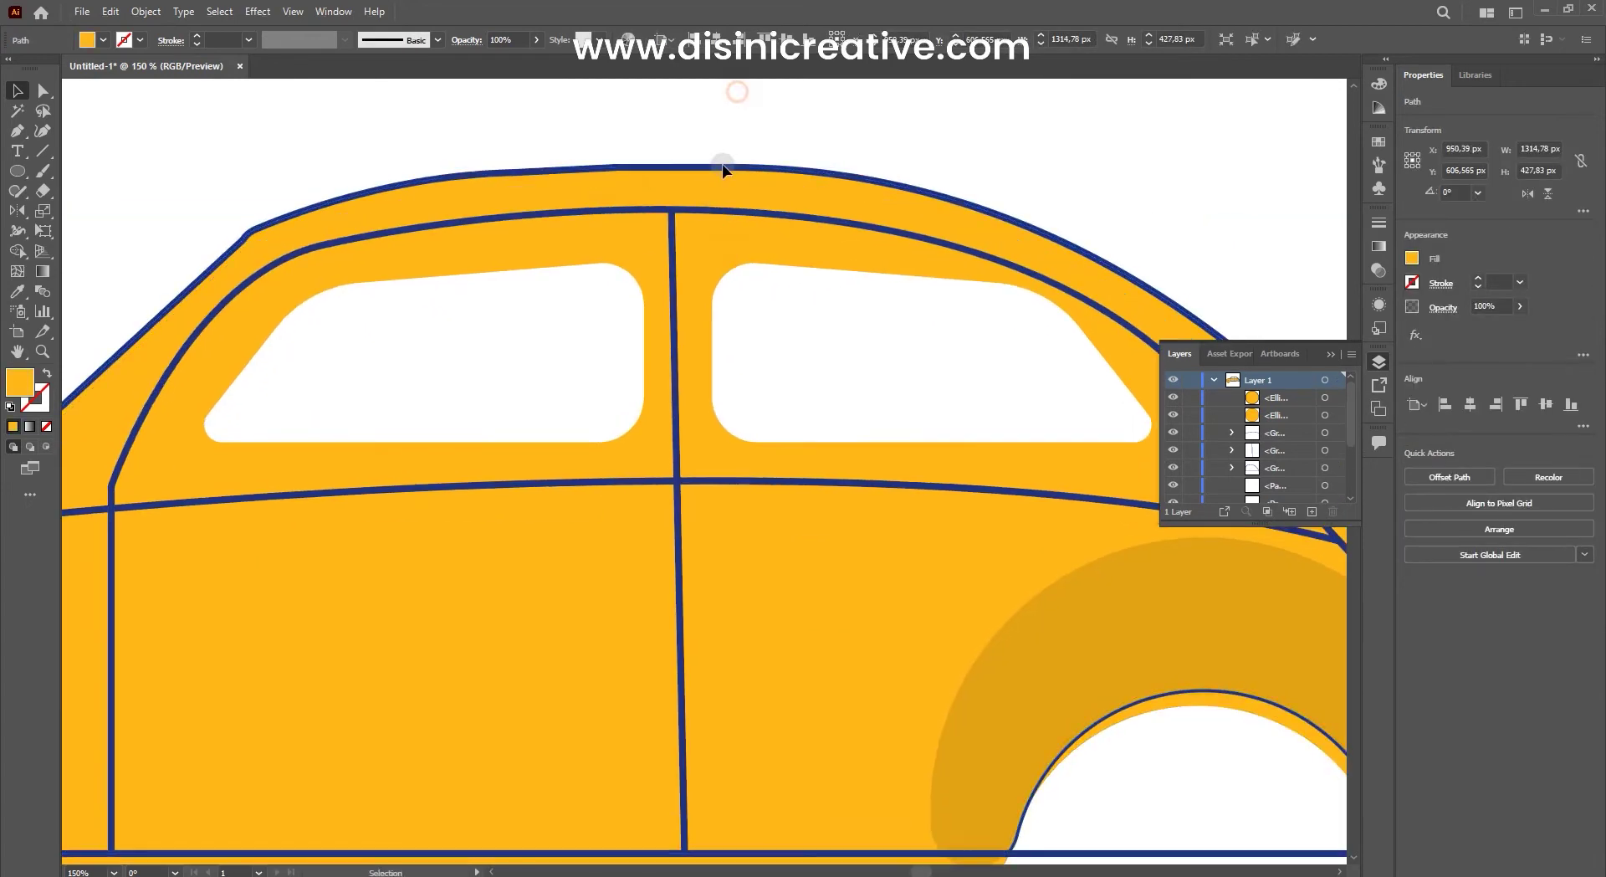
{"action": "left_click_drag", "start_coordinate": [679, 167], "coordinate": [727, 184]}
{"action": "left_click", "coordinate": [628, 40]}
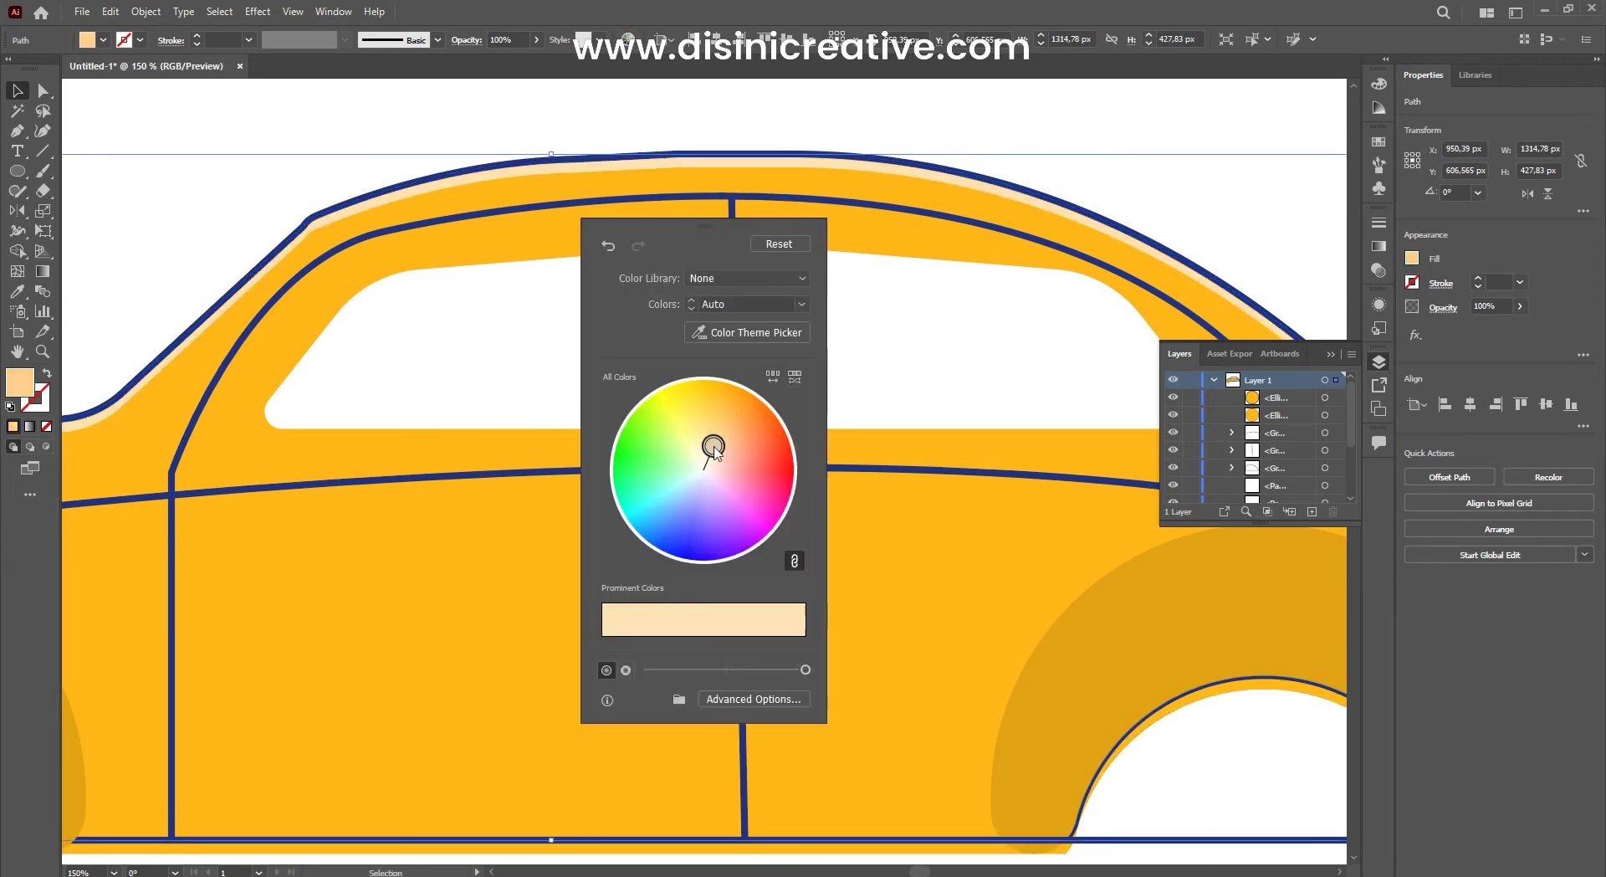
{"action": "left_click", "coordinate": [910, 143]}
{"action": "scroll", "coordinate": [1083, 265], "scroll_direction": "down", "scroll_amount": 5}
{"action": "scroll", "coordinate": [717, 291], "scroll_direction": "up", "scroll_amount": 3}
{"action": "scroll", "coordinate": [549, 395], "scroll_direction": "down", "scroll_amount": 3}
{"action": "left_click", "coordinate": [549, 395]}
{"action": "scroll", "coordinate": [549, 395], "scroll_direction": "up", "scroll_amount": 2}
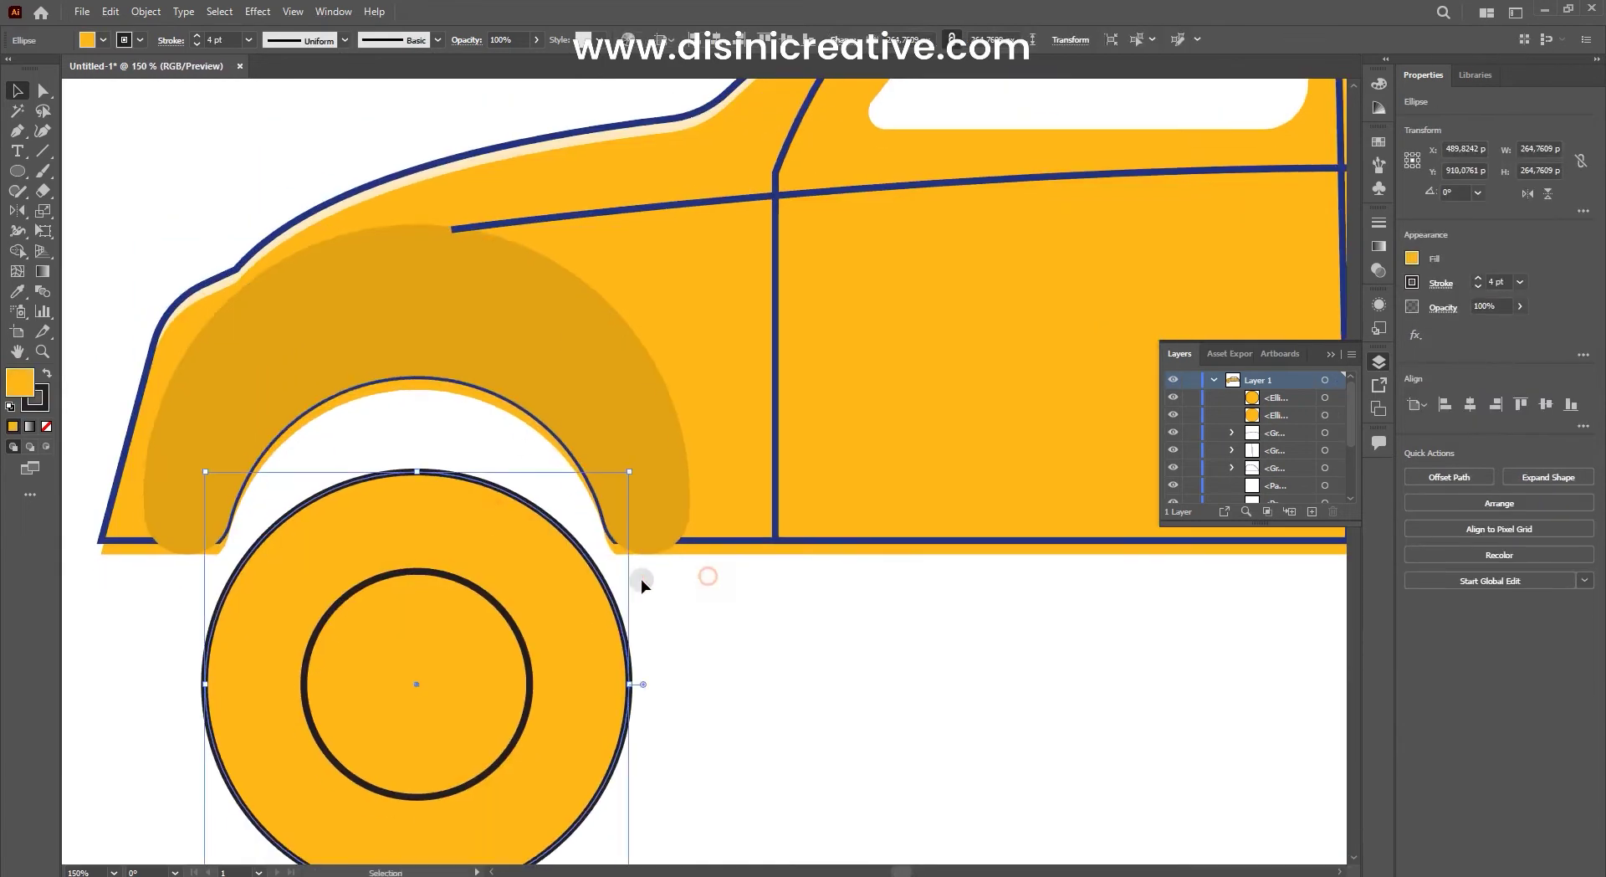
Step: Round off the navy outline's corner near the front fender
{"action": "left_click", "coordinate": [226, 507]}
{"action": "scroll", "coordinate": [226, 506], "scroll_direction": "up", "scroll_amount": 2}
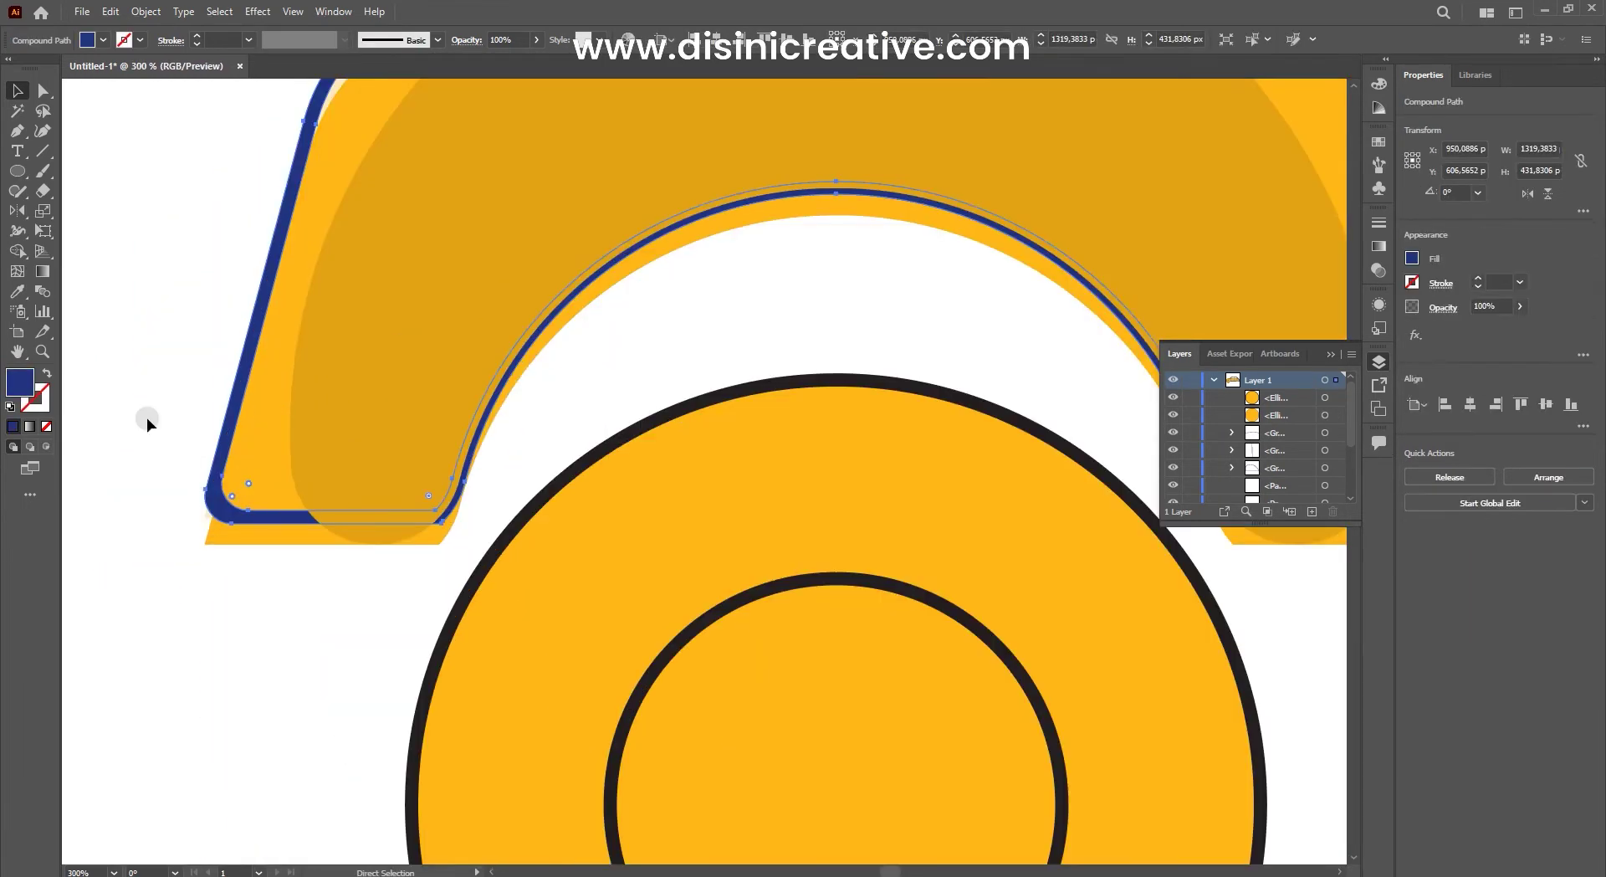
{"action": "left_click_drag", "start_coordinate": [248, 487], "coordinate": [268, 466]}
{"action": "scroll", "coordinate": [746, 433], "scroll_direction": "down", "scroll_amount": 2}
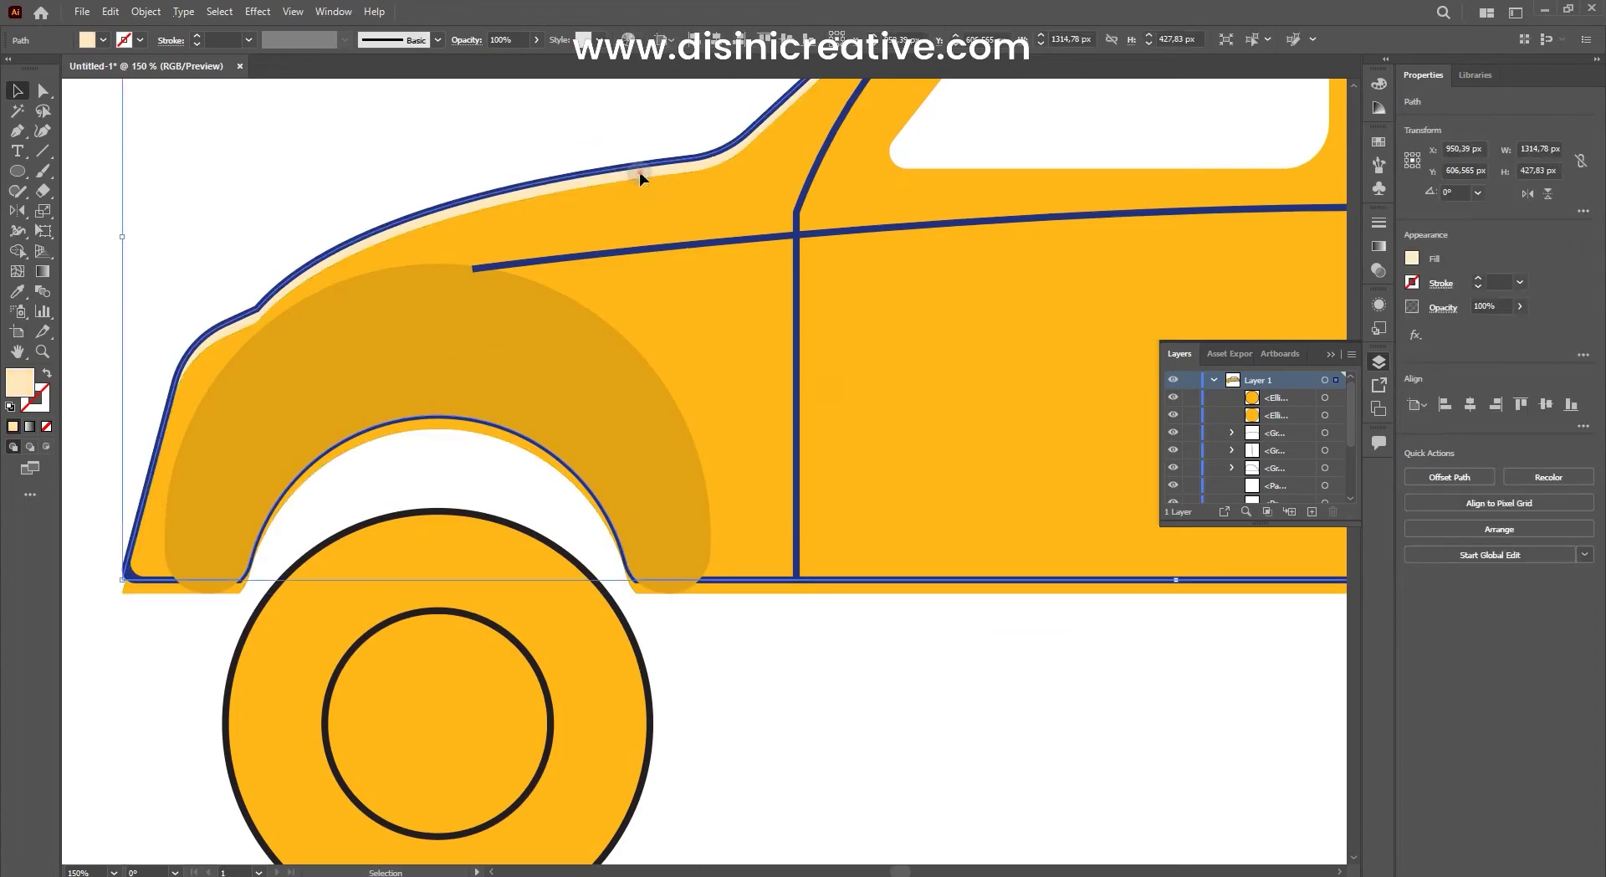
{"action": "scroll", "coordinate": [755, 596], "scroll_direction": "up", "scroll_amount": 1}
Step: Delete the cream overhang beneath the car body with Shape Builder
{"action": "left_click", "coordinate": [287, 502], "text": "shift"}
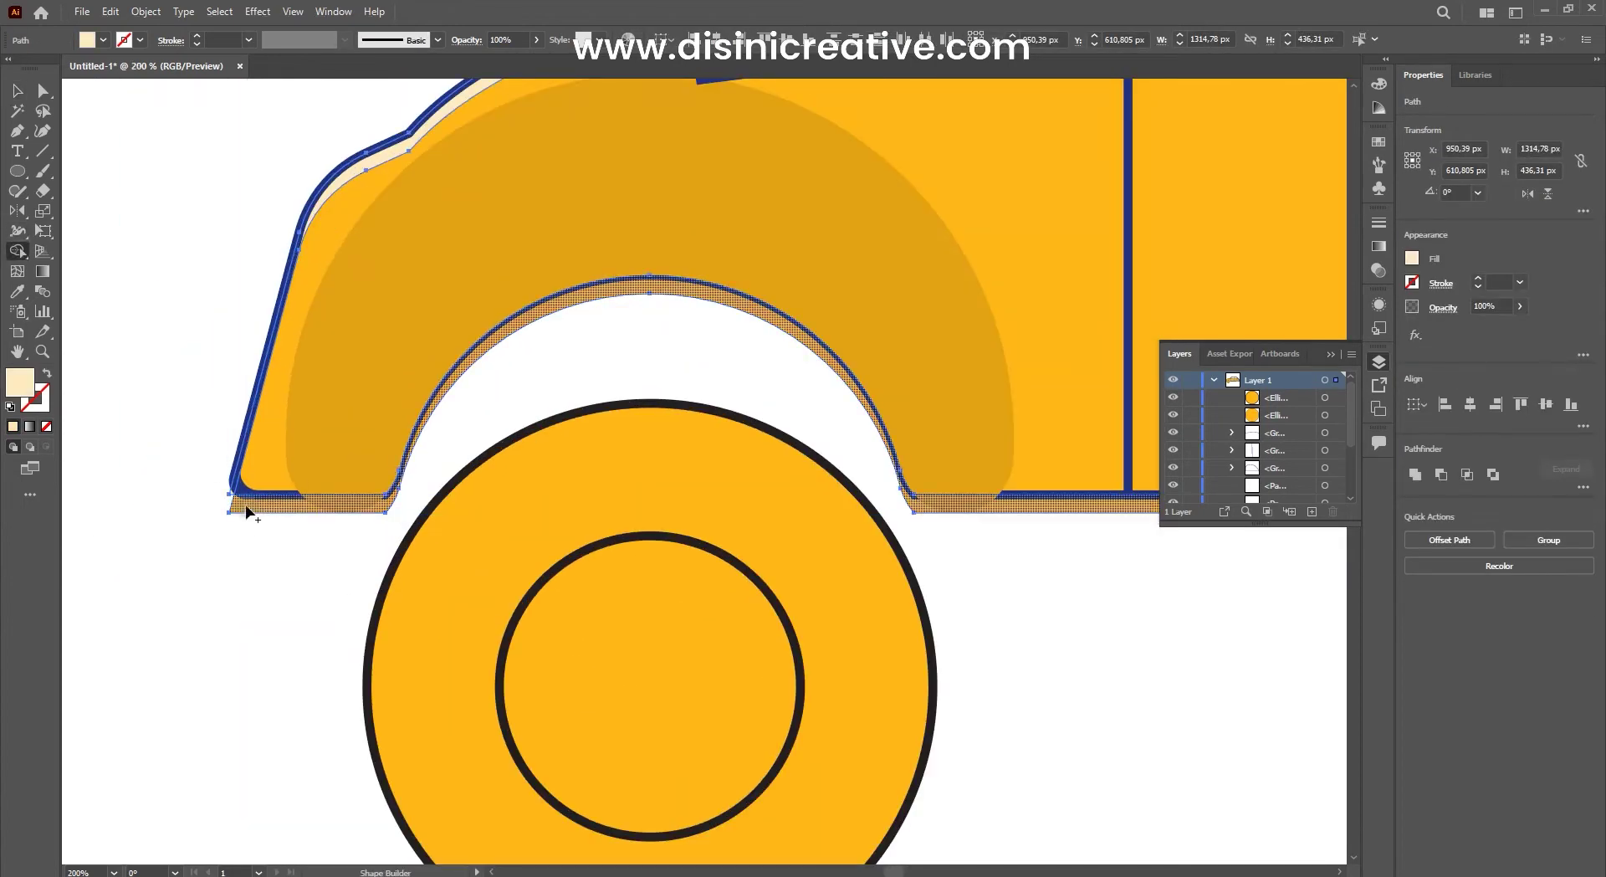
{"action": "left_click", "coordinate": [440, 483]}
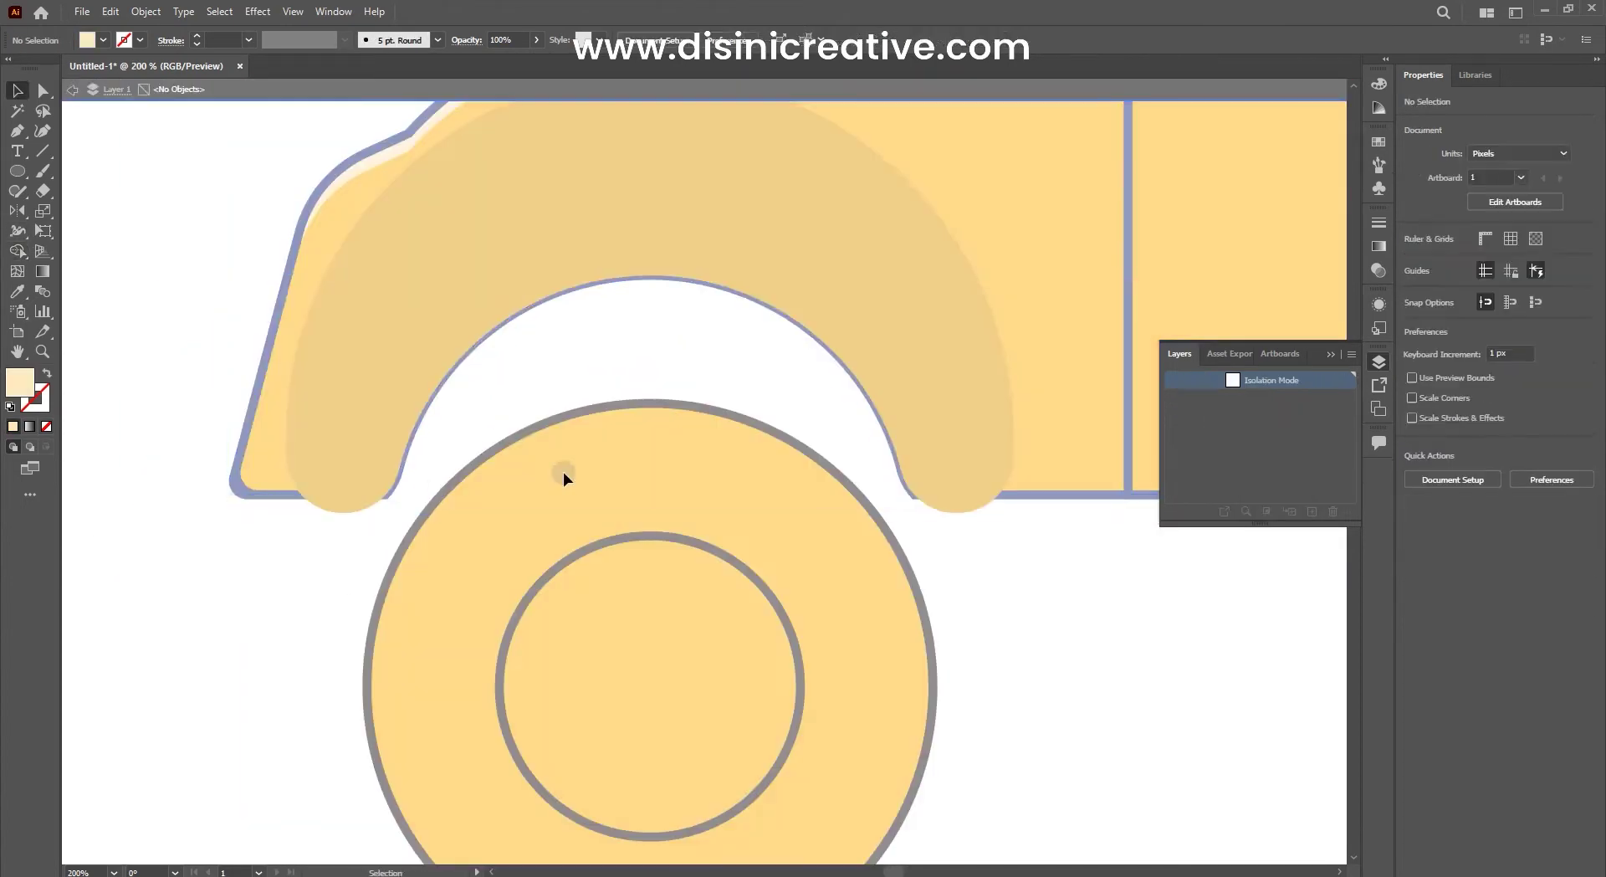
{"action": "scroll", "coordinate": [440, 483], "scroll_direction": "down", "scroll_amount": 2}
{"action": "scroll", "coordinate": [863, 236], "scroll_direction": "up", "scroll_amount": 1}
{"action": "scroll", "coordinate": [807, 268], "scroll_direction": "up", "scroll_amount": 1}
{"action": "scroll", "coordinate": [806, 268], "scroll_direction": "down", "scroll_amount": 2}
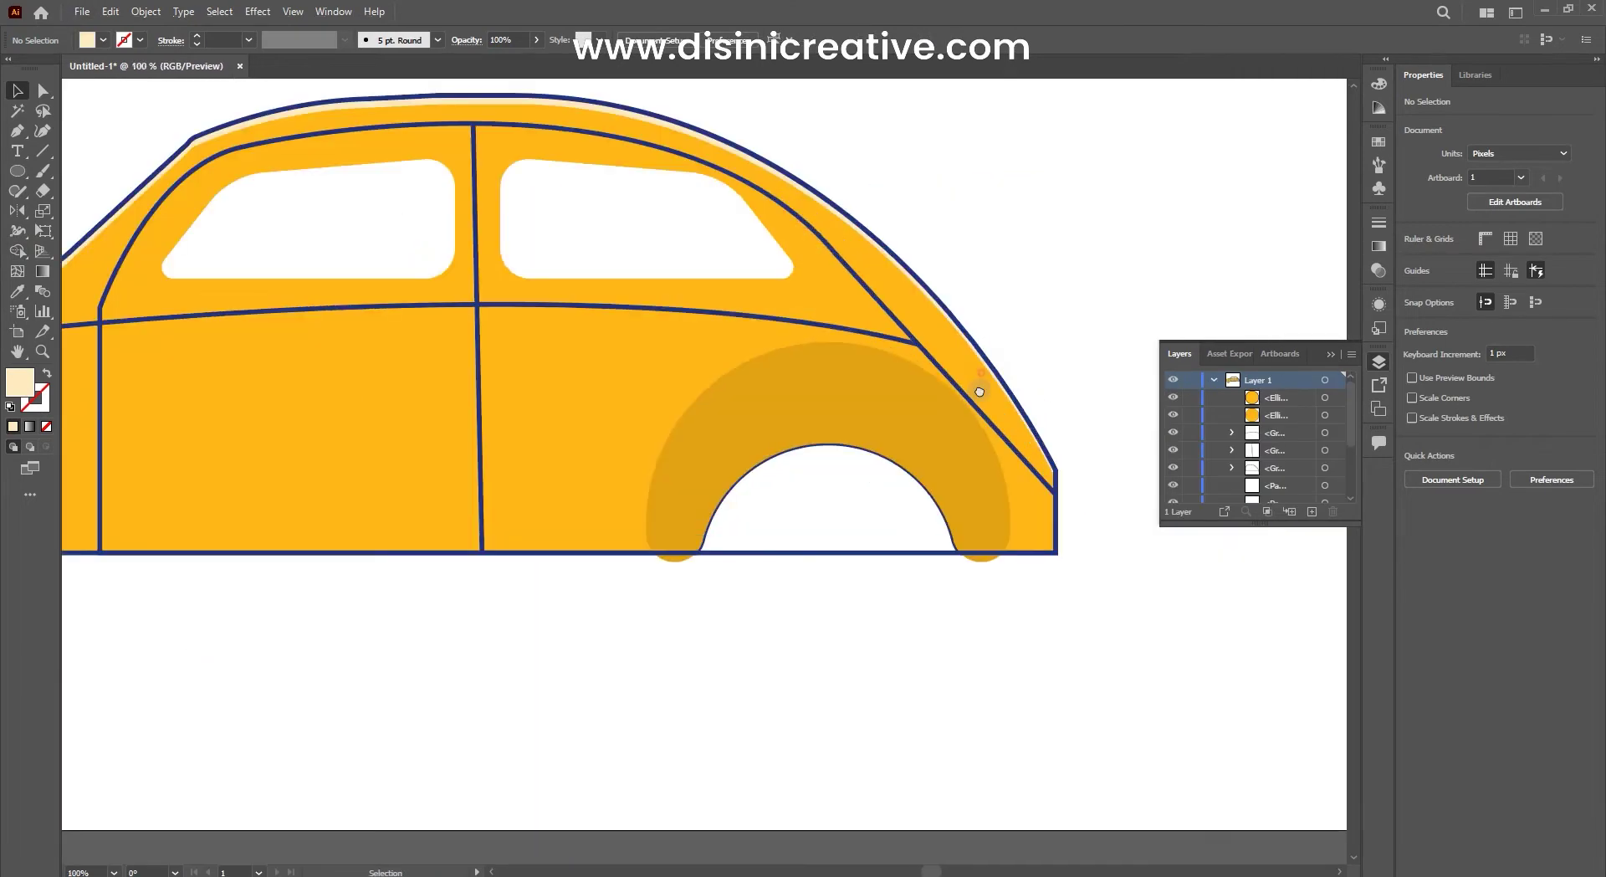
Step: Give the door, belt and roof lines the navy outline's stroke
{"action": "left_click", "coordinate": [914, 388]}
{"action": "scroll", "coordinate": [770, 344], "scroll_direction": "up", "scroll_amount": 2}
{"action": "scroll", "coordinate": [743, 264], "scroll_direction": "up", "scroll_amount": 1}
{"action": "left_click", "coordinate": [244, 294]}
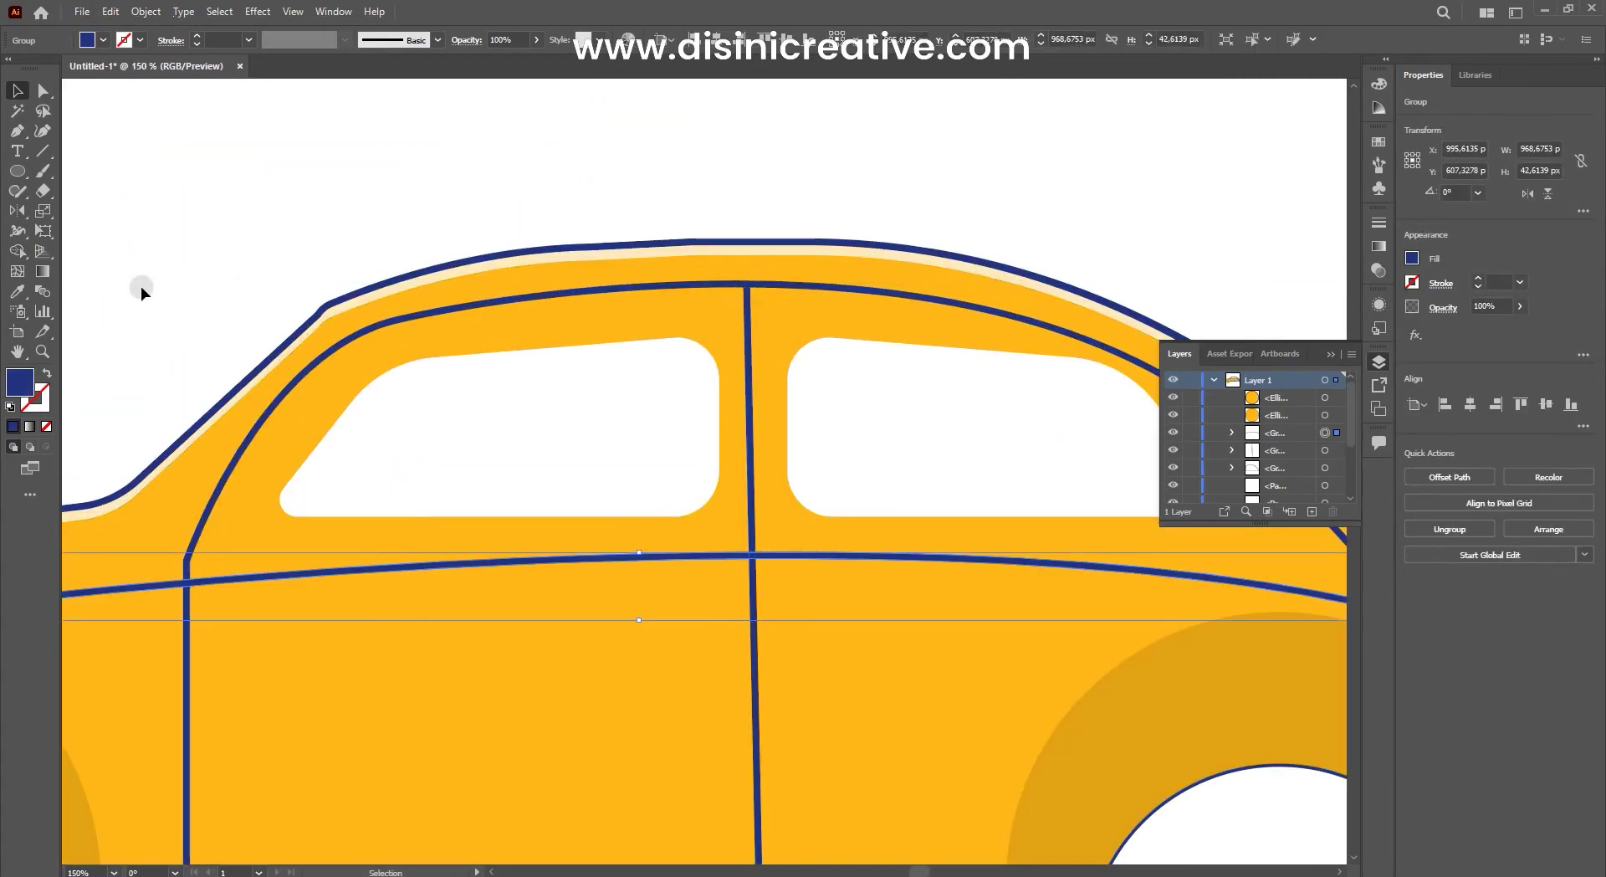
{"action": "left_click", "coordinate": [681, 286]}
{"action": "scroll", "coordinate": [770, 419], "scroll_direction": "up", "scroll_amount": 1}
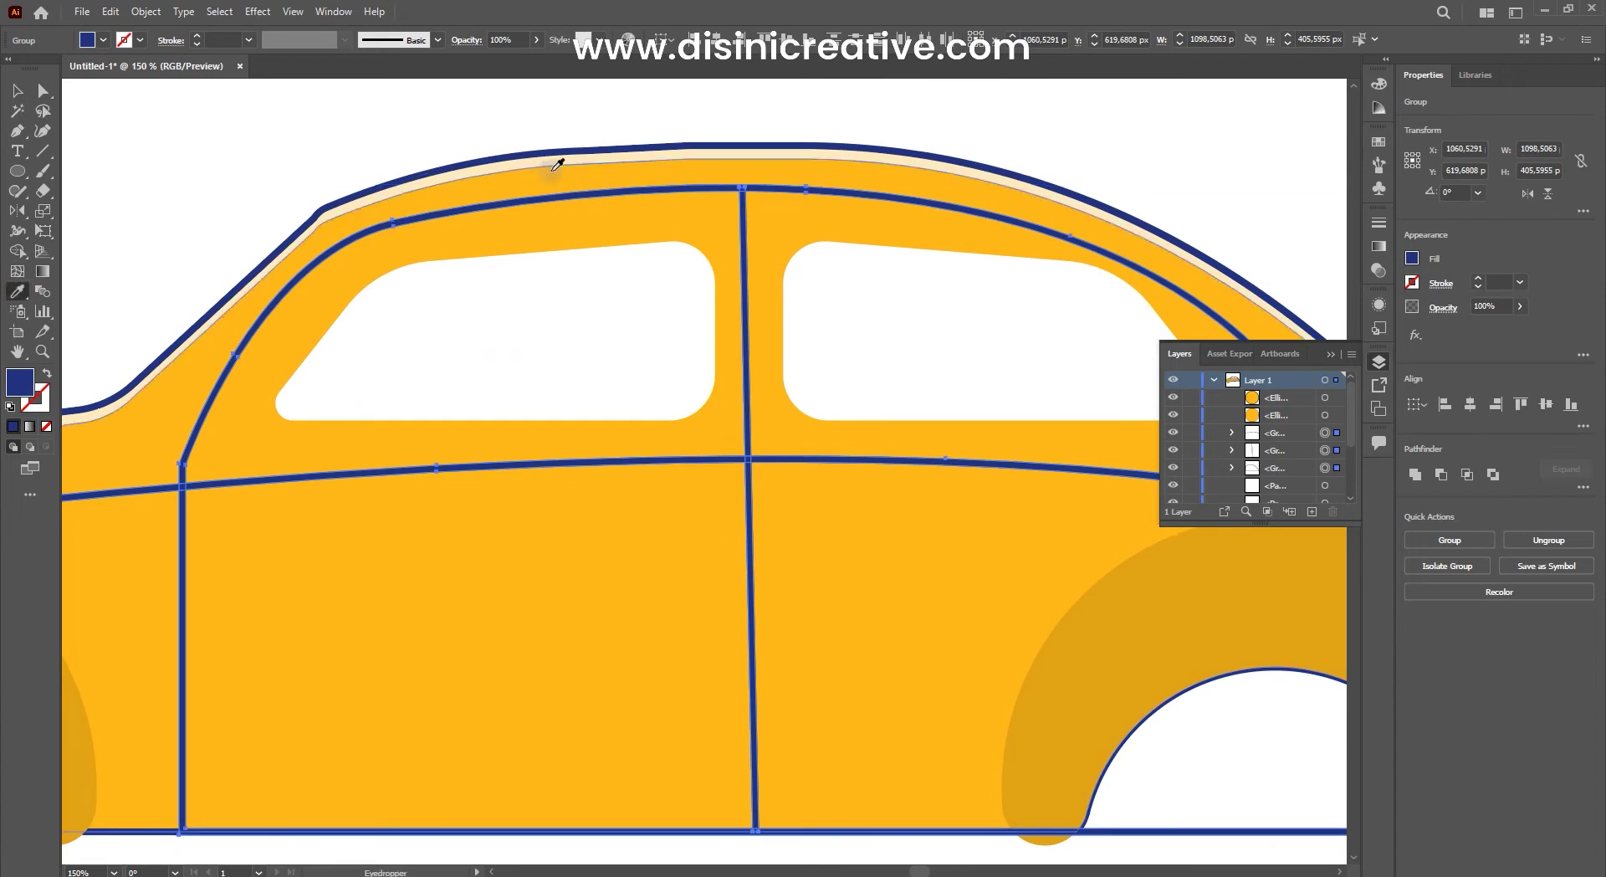
{"action": "left_click", "coordinate": [521, 197]}
{"action": "scroll", "coordinate": [850, 318], "scroll_direction": "down", "scroll_amount": 3}
{"action": "key", "text": "ctrl+z"}
{"action": "scroll", "coordinate": [1035, 287], "scroll_direction": "up", "scroll_amount": 1}
Step: Move the front wheel up under the front arch and shrink it to fit
{"action": "scroll", "coordinate": [572, 452], "scroll_direction": "down", "scroll_amount": 1}
{"action": "key", "text": "v"}
{"action": "scroll", "coordinate": [572, 452], "scroll_direction": "up", "scroll_amount": 3}
{"action": "left_click", "coordinate": [631, 487]}
{"action": "left_click_drag", "start_coordinate": [627, 500], "coordinate": [630, 423]}
{"action": "left_click_drag", "start_coordinate": [631, 328], "coordinate": [638, 315]}
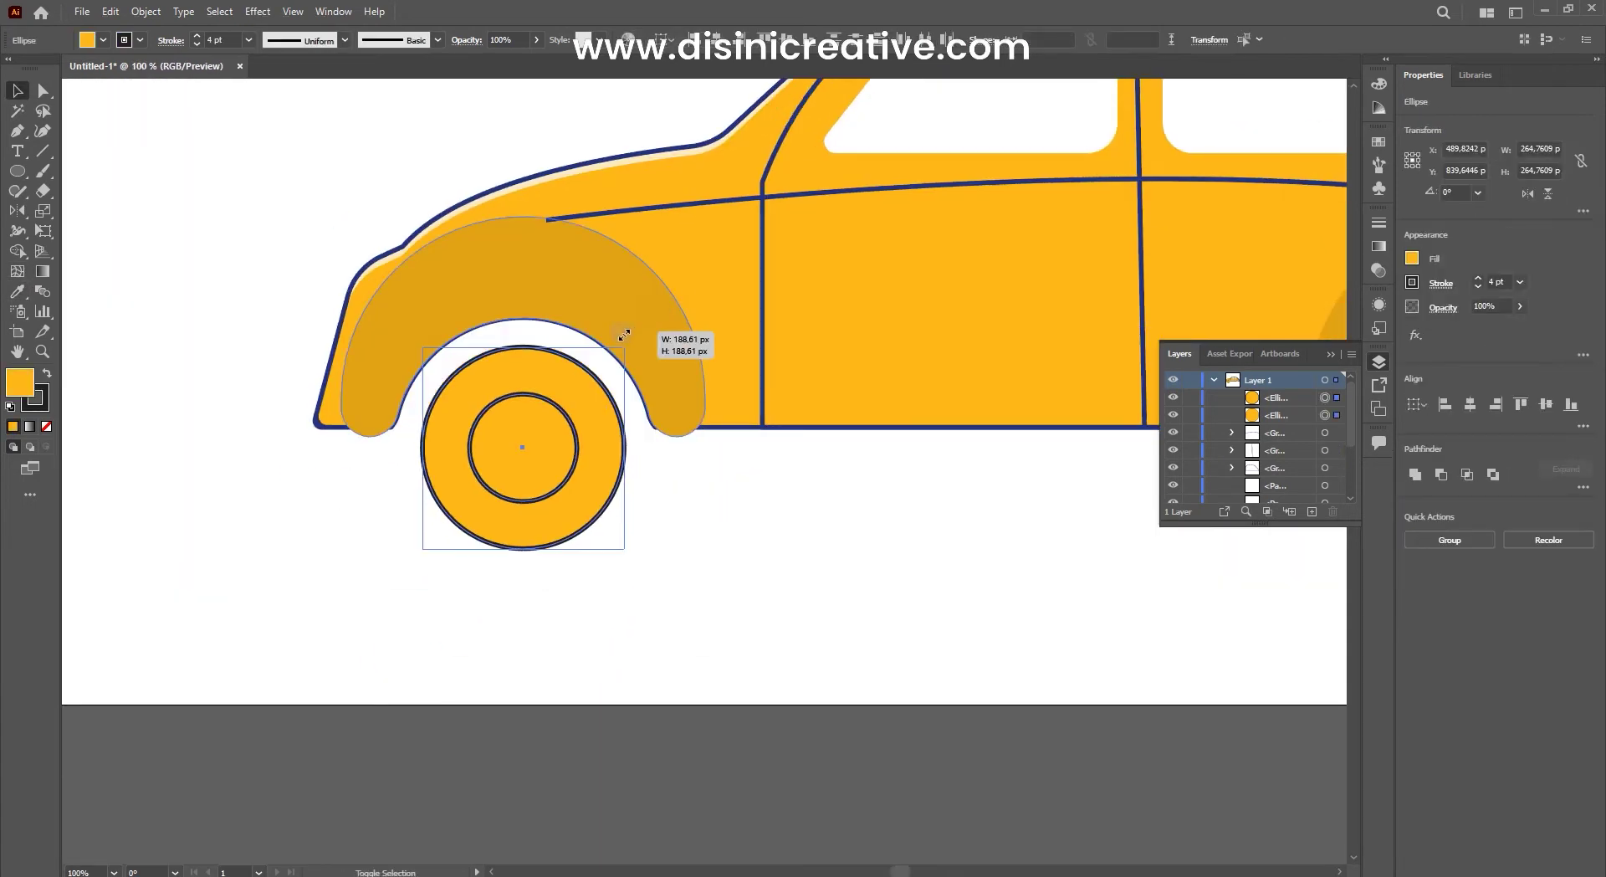
{"action": "scroll", "coordinate": [778, 506], "scroll_direction": "down", "scroll_amount": 2}
{"action": "scroll", "coordinate": [499, 485], "scroll_direction": "up", "scroll_amount": 1}
{"action": "scroll", "coordinate": [498, 484], "scroll_direction": "up", "scroll_amount": 1}
Step: Give the front fender the body's fill and navy outline
{"action": "left_click", "coordinate": [329, 352]}
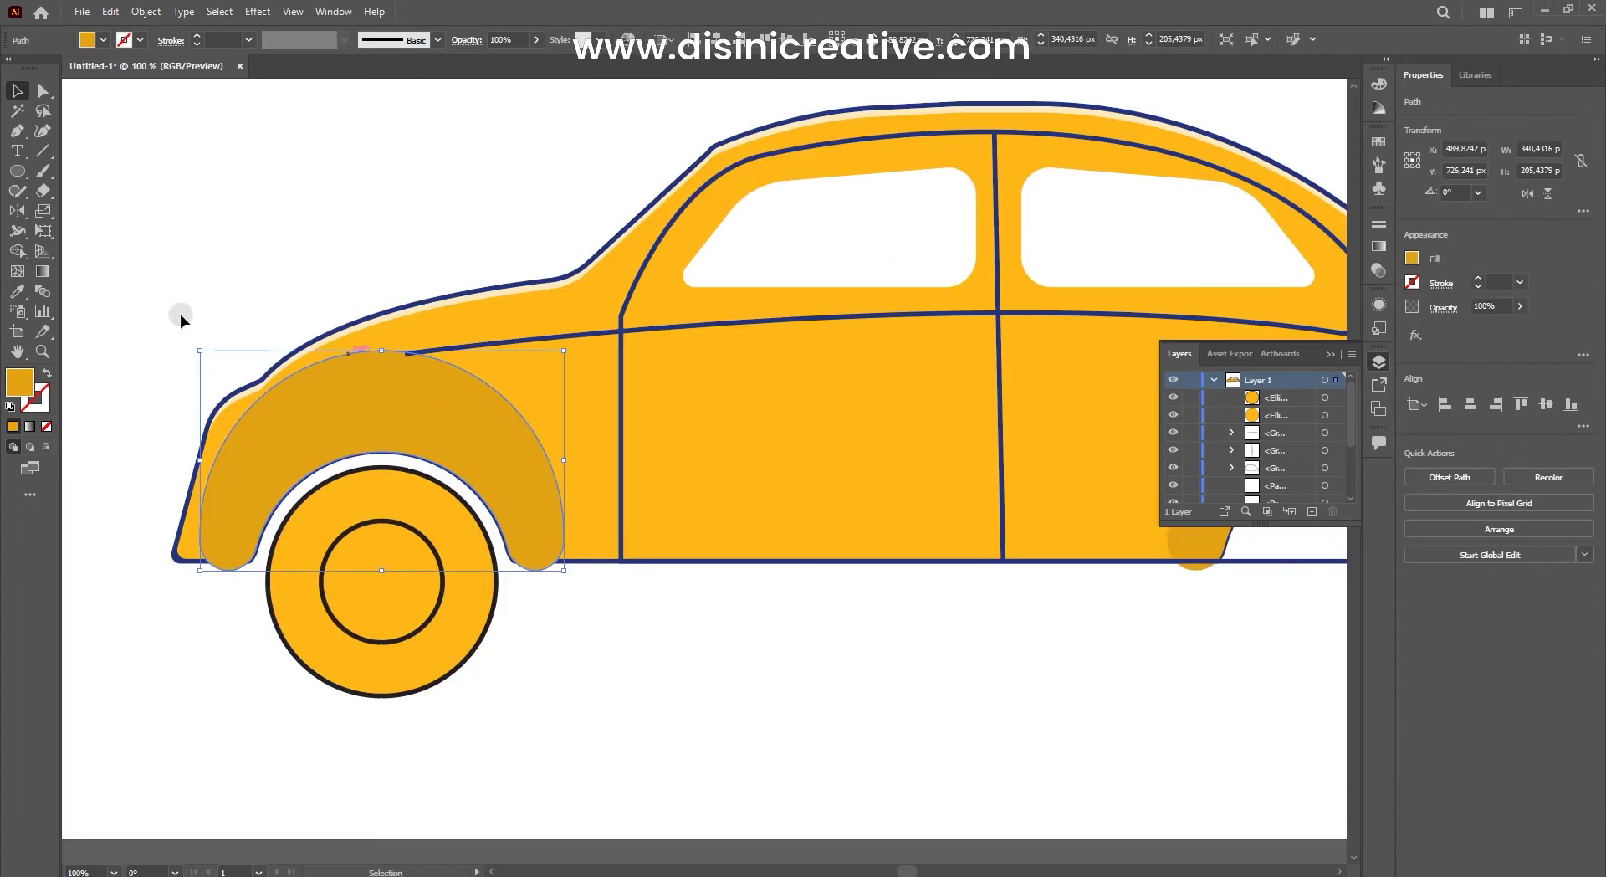
{"action": "left_click", "coordinate": [42, 400]}
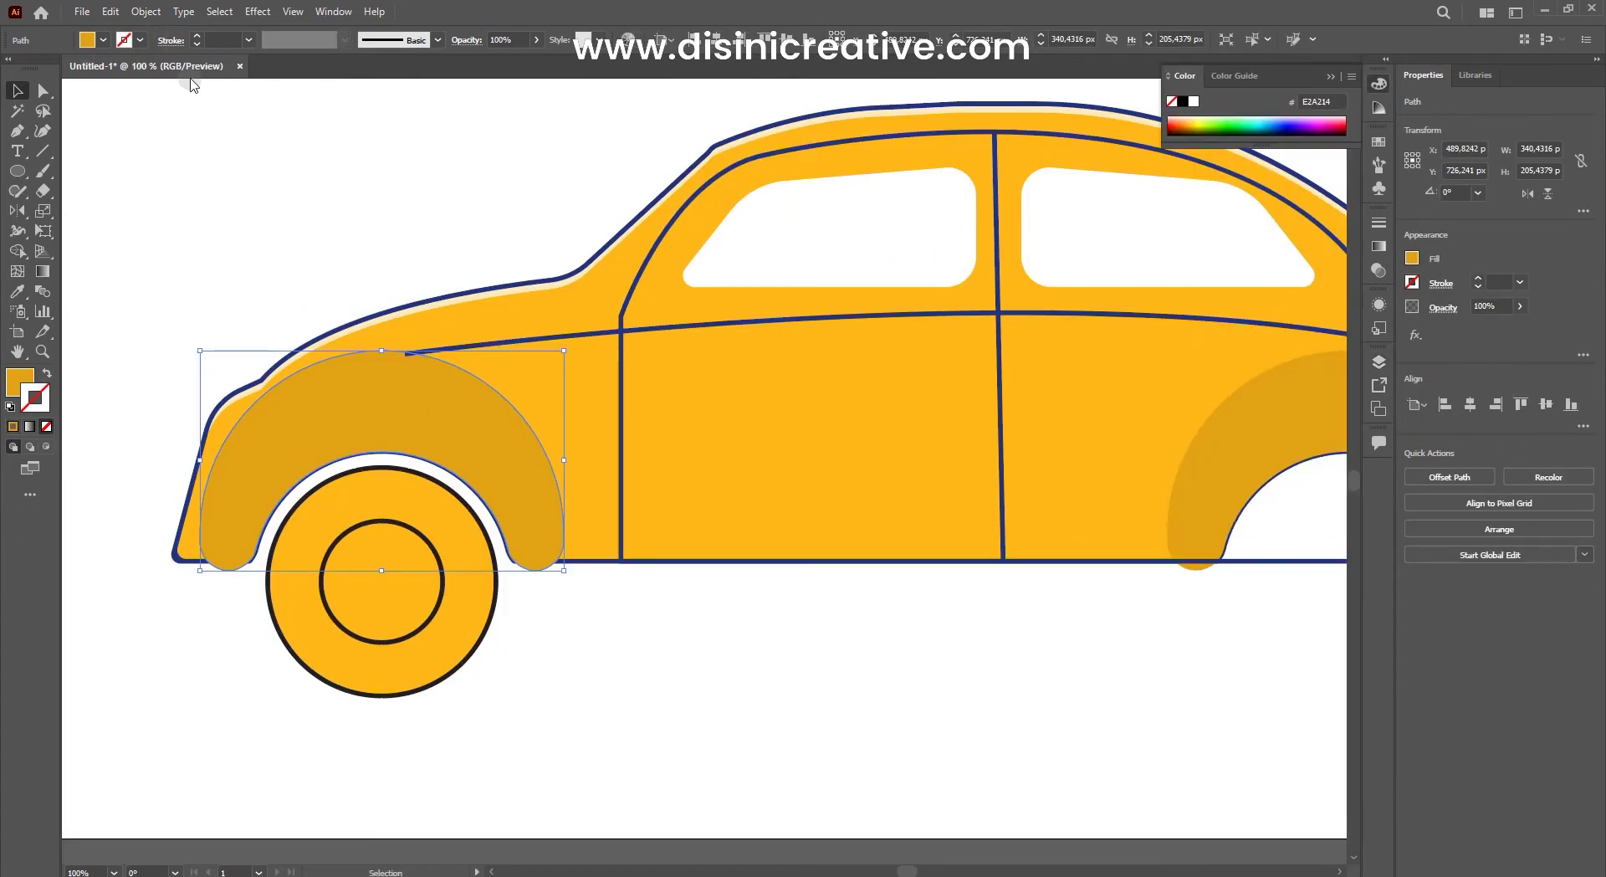
{"action": "scroll", "coordinate": [509, 325], "scroll_direction": "down", "scroll_amount": 3}
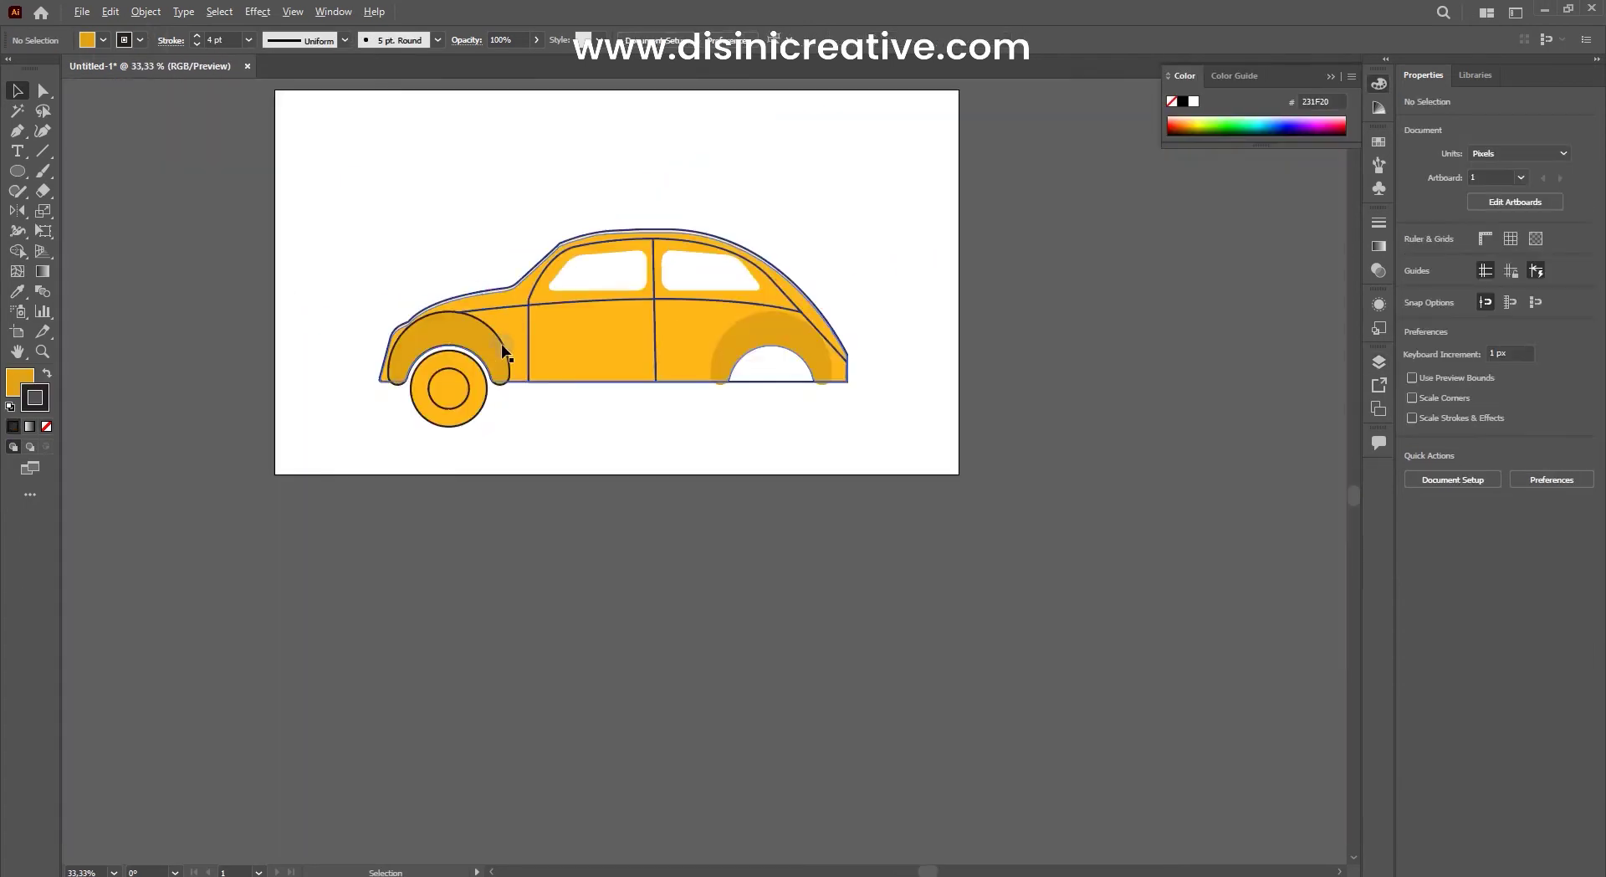
{"action": "scroll", "coordinate": [534, 356], "scroll_direction": "up", "scroll_amount": 2}
{"action": "scroll", "coordinate": [354, 328], "scroll_direction": "up", "scroll_amount": 4}
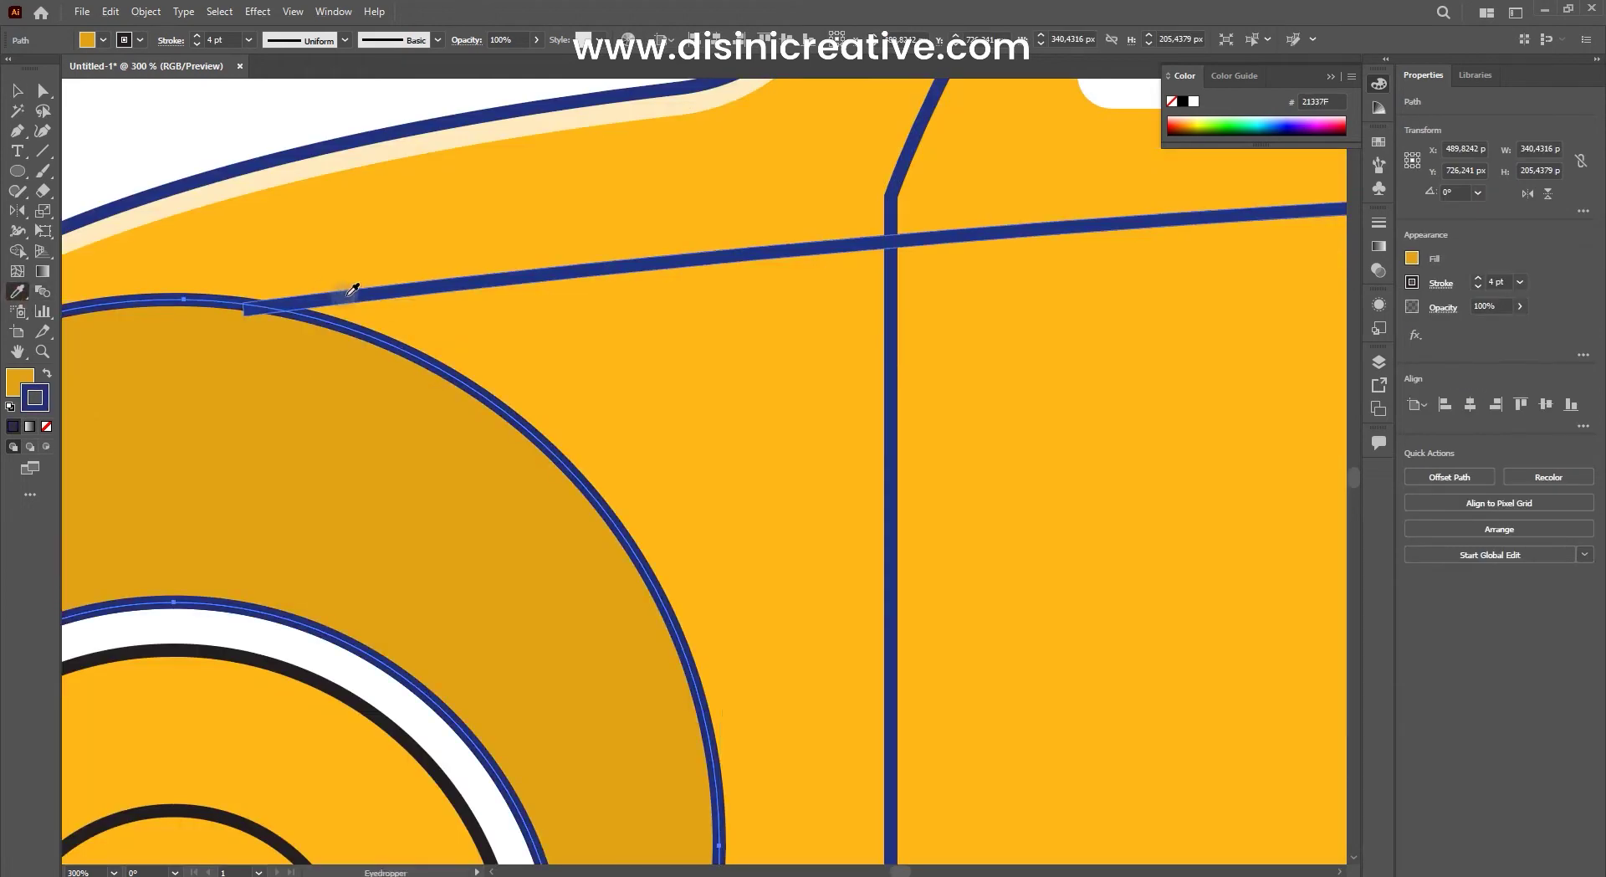
{"action": "scroll", "coordinate": [372, 284], "scroll_direction": "down", "scroll_amount": 3}
{"action": "left_click", "coordinate": [388, 412]}
{"action": "key", "text": "i"}
{"action": "left_click", "coordinate": [613, 340]}
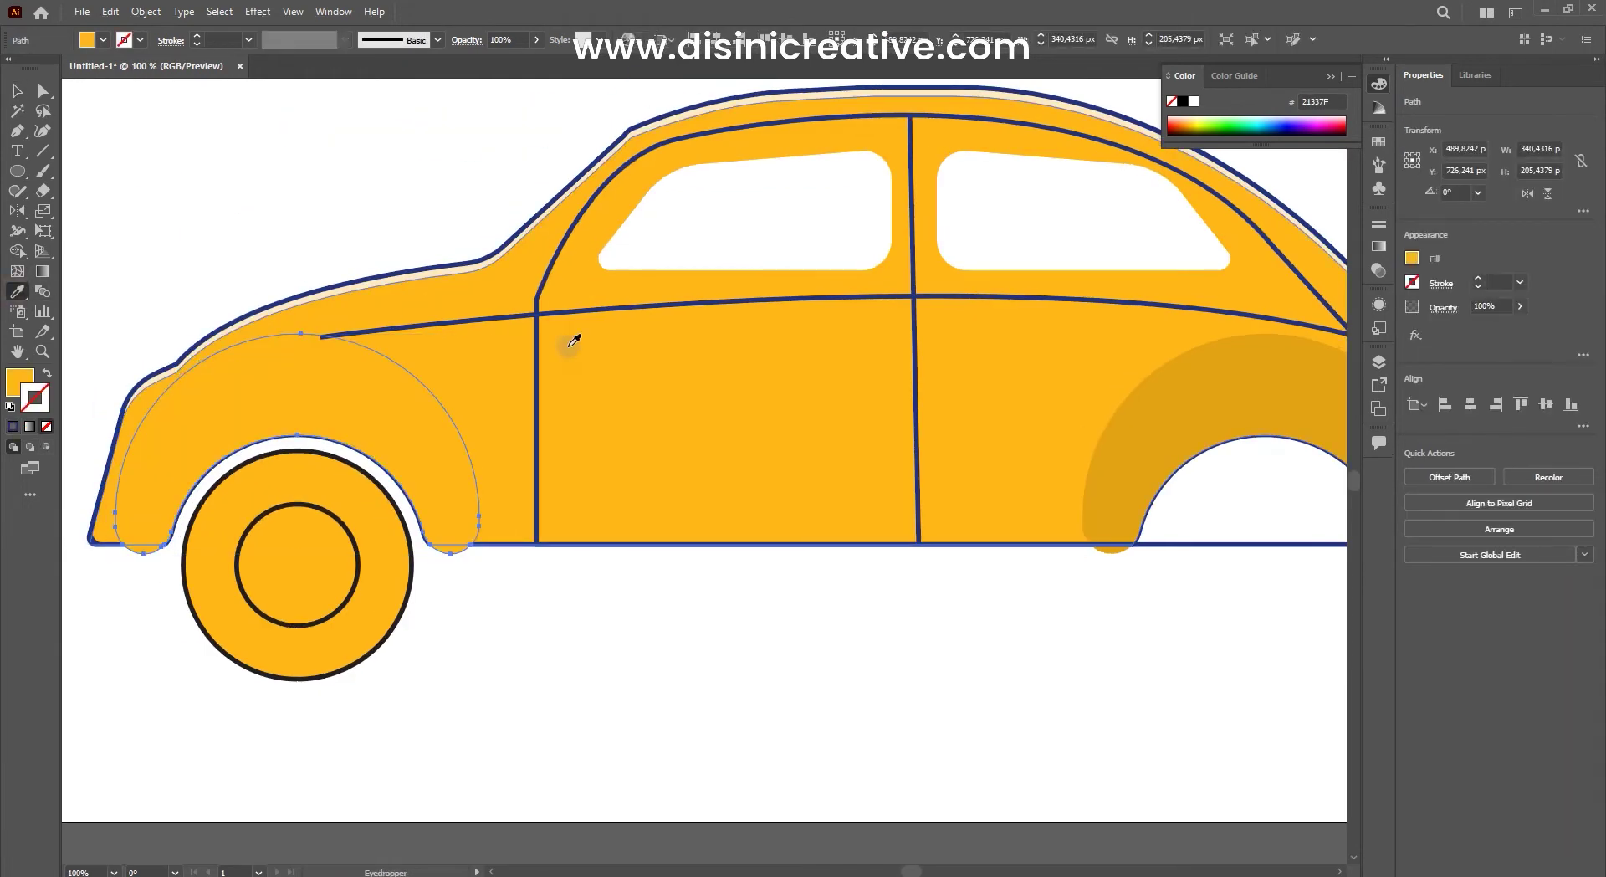
{"action": "key", "text": "v"}
{"action": "left_click", "coordinate": [228, 364], "text": "shift"}
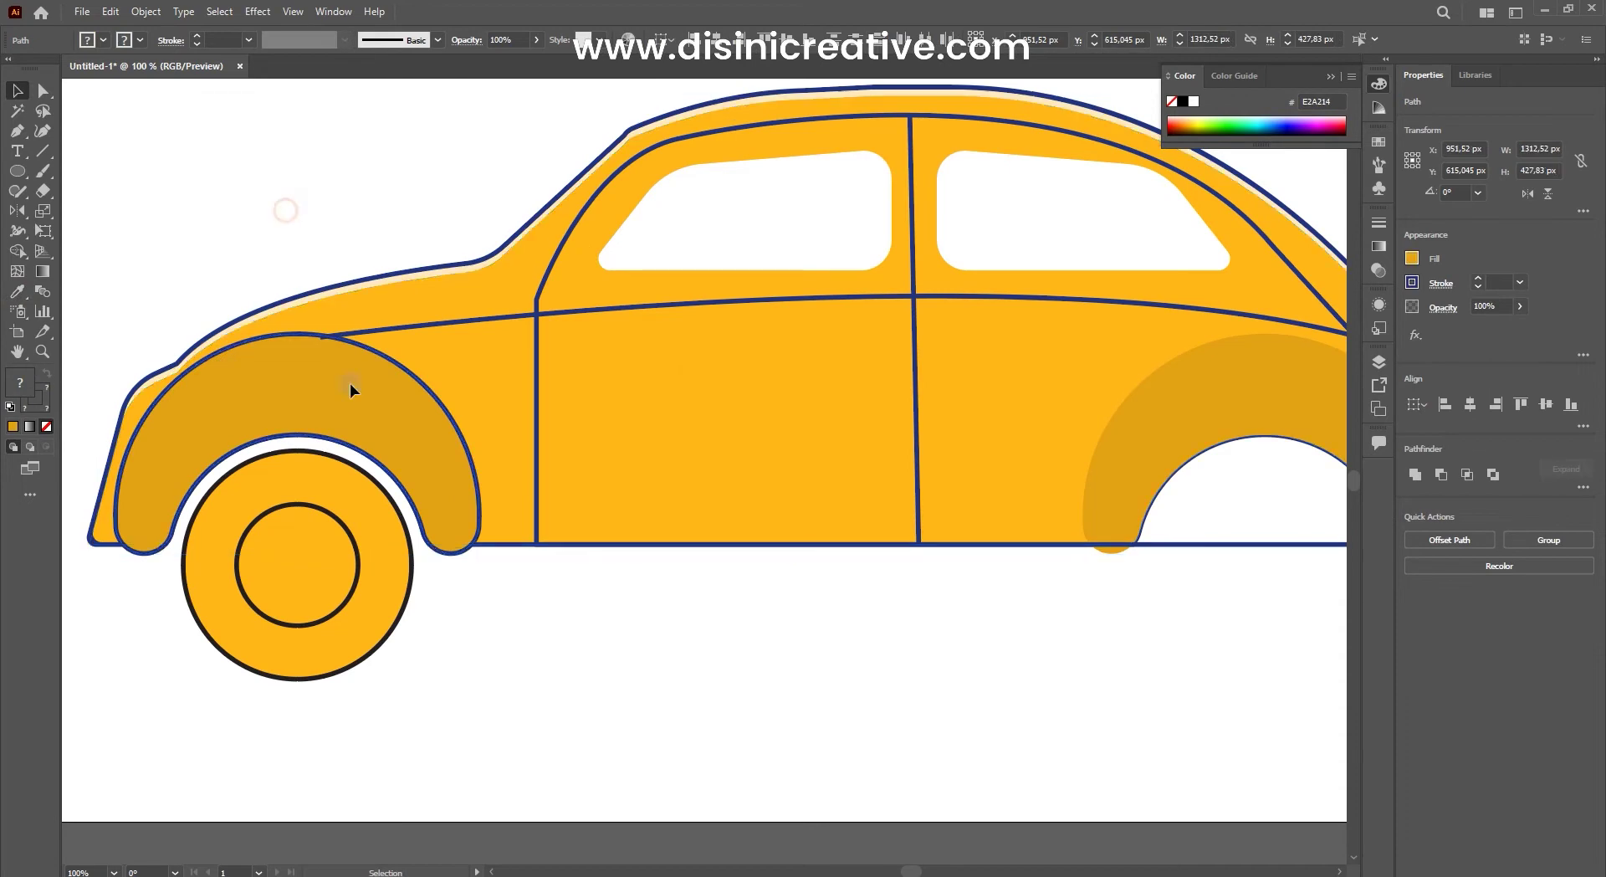
{"action": "key", "text": "ctrl+z"}
{"action": "scroll", "coordinate": [574, 454], "scroll_direction": "down", "scroll_amount": 3}
{"action": "scroll", "coordinate": [574, 454], "scroll_direction": "up", "scroll_amount": 2}
Step: Give the rear fender the body's fill and navy outline
{"action": "left_click", "coordinate": [753, 431]}
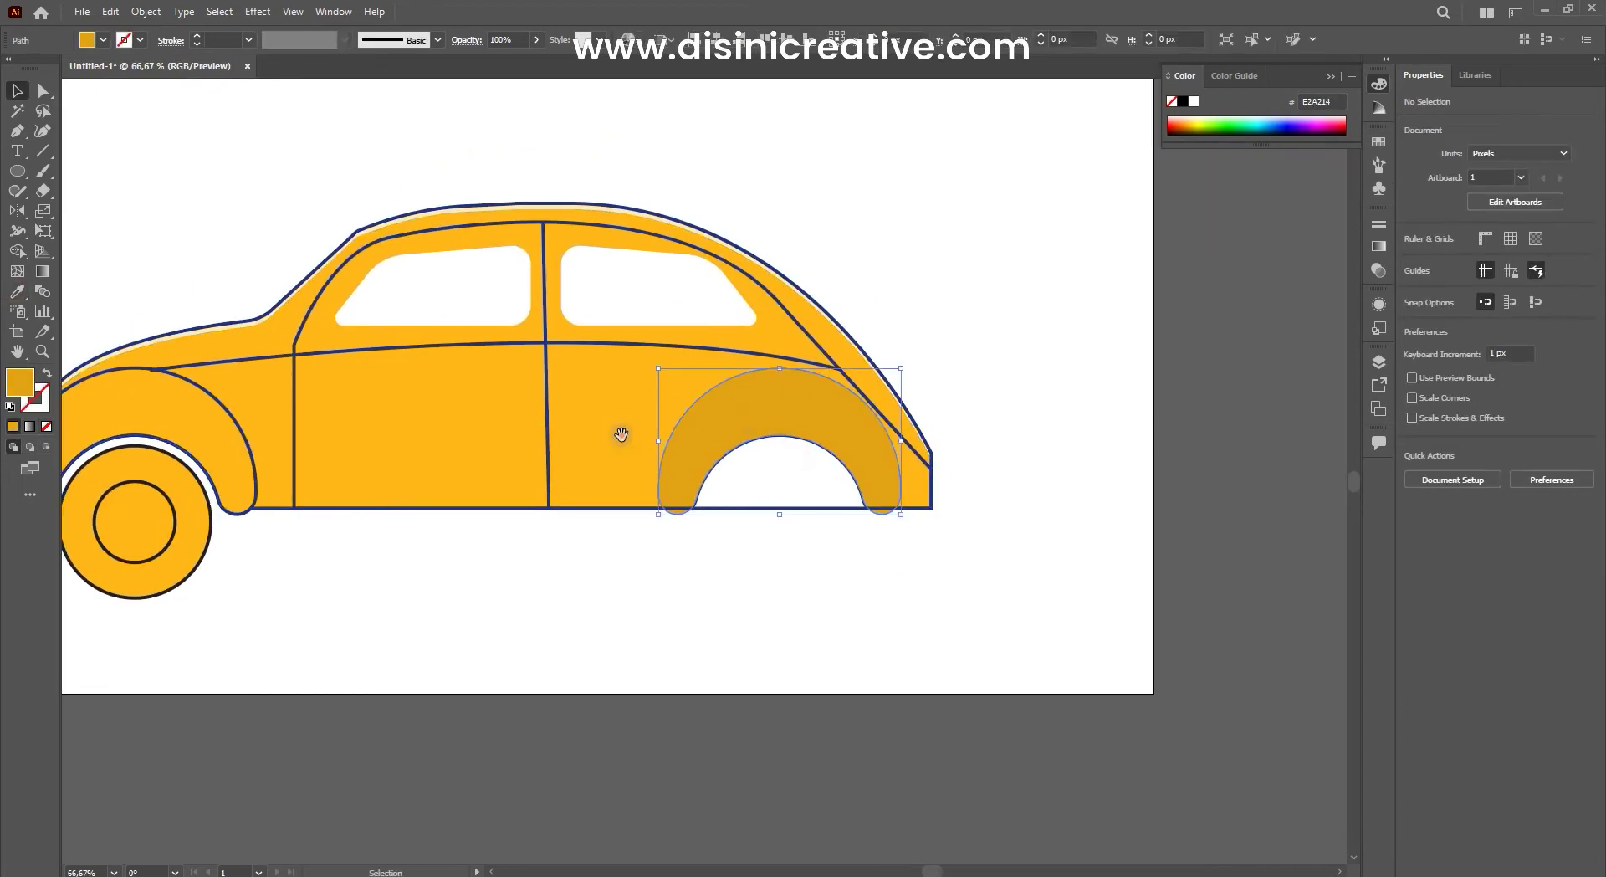
{"action": "scroll", "coordinate": [753, 431], "scroll_direction": "up", "scroll_amount": 2}
{"action": "scroll", "coordinate": [787, 414], "scroll_direction": "down", "scroll_amount": 2}
{"action": "key", "text": "i"}
{"action": "left_click", "coordinate": [418, 435]}
{"action": "key", "text": "v"}
{"action": "scroll", "coordinate": [968, 423], "scroll_direction": "up", "scroll_amount": 2}
{"action": "scroll", "coordinate": [967, 422], "scroll_direction": "down", "scroll_amount": 2}
Step: Snap the belt line's end anchor onto the front fender curve
{"action": "key", "text": "a"}
{"action": "scroll", "coordinate": [719, 511], "scroll_direction": "up", "scroll_amount": 4}
{"action": "left_click", "coordinate": [405, 458]}
{"action": "scroll", "coordinate": [369, 428], "scroll_direction": "up", "scroll_amount": 3}
{"action": "left_click_drag", "start_coordinate": [400, 448], "coordinate": [397, 460]}
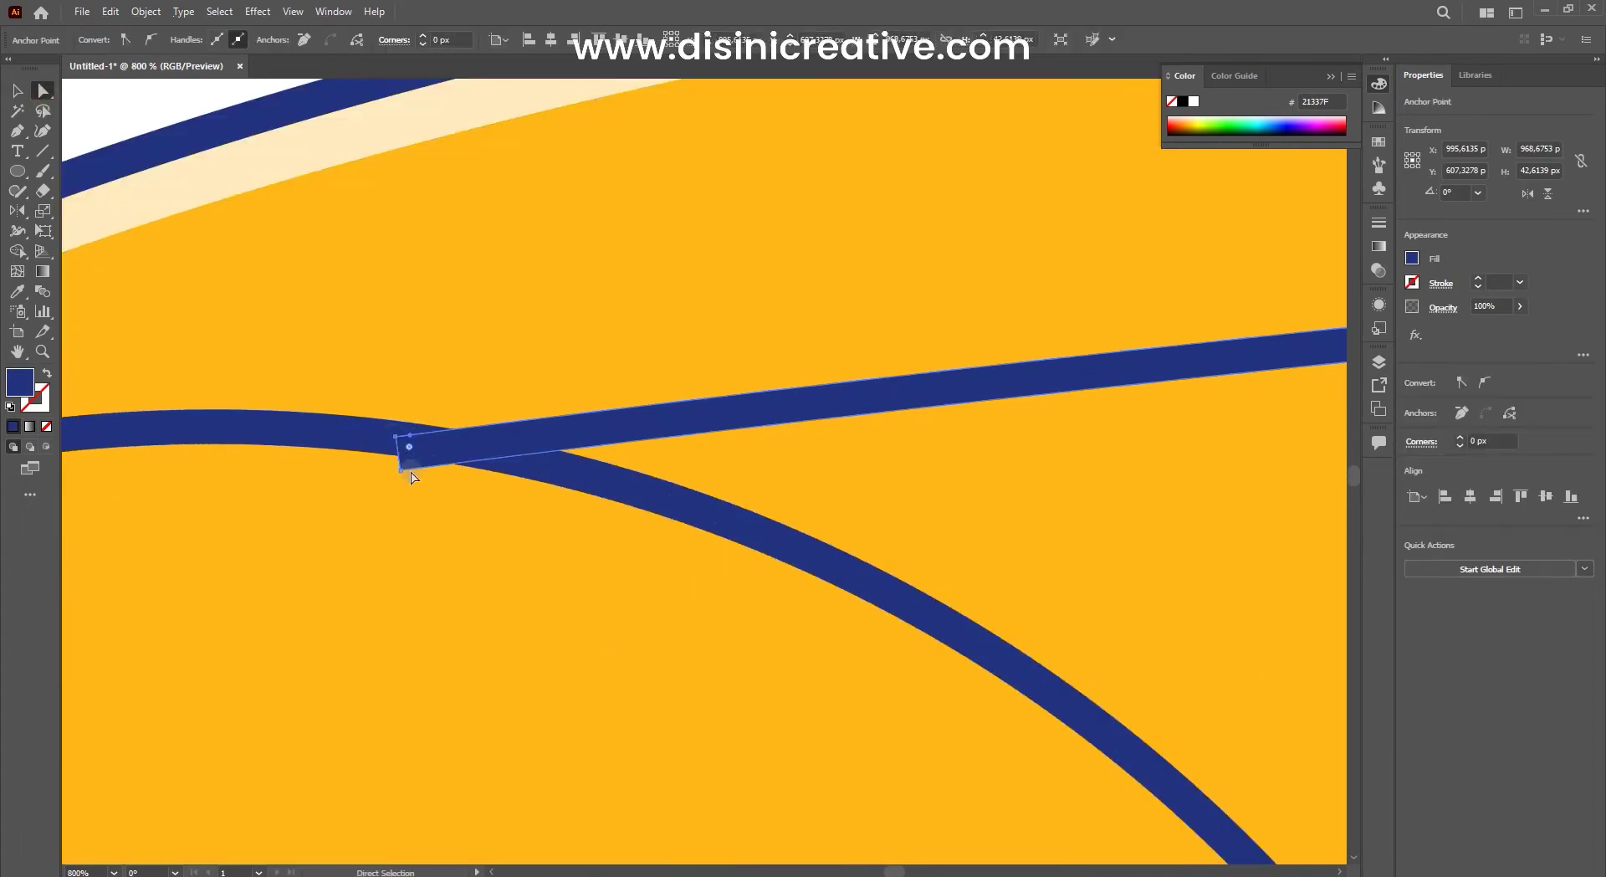
{"action": "scroll", "coordinate": [397, 460], "scroll_direction": "down", "scroll_amount": 5}
{"action": "scroll", "coordinate": [855, 389], "scroll_direction": "up", "scroll_amount": 2}
{"action": "left_click", "coordinate": [855, 389]}
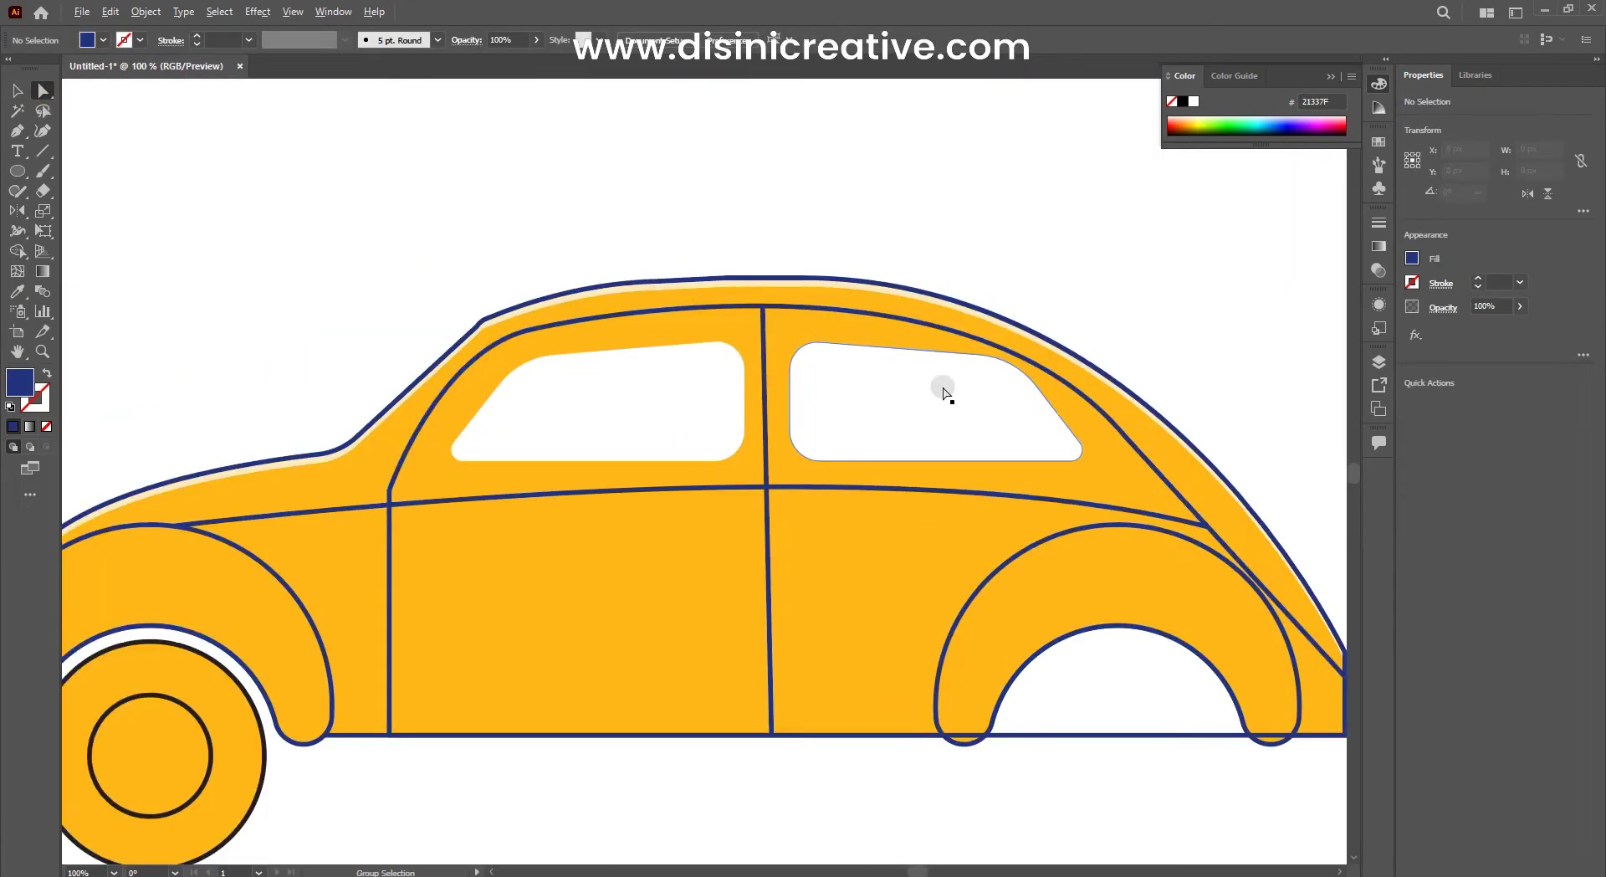
{"action": "scroll", "coordinate": [920, 372], "scroll_direction": "down", "scroll_amount": 1}
{"action": "scroll", "coordinate": [1046, 326], "scroll_direction": "down", "scroll_amount": 1}
Step: Reselect the car body, then select the window shapes
{"action": "key", "text": "v"}
{"action": "scroll", "coordinate": [1104, 443], "scroll_direction": "down", "scroll_amount": 2}
{"action": "scroll", "coordinate": [935, 471], "scroll_direction": "up", "scroll_amount": 3}
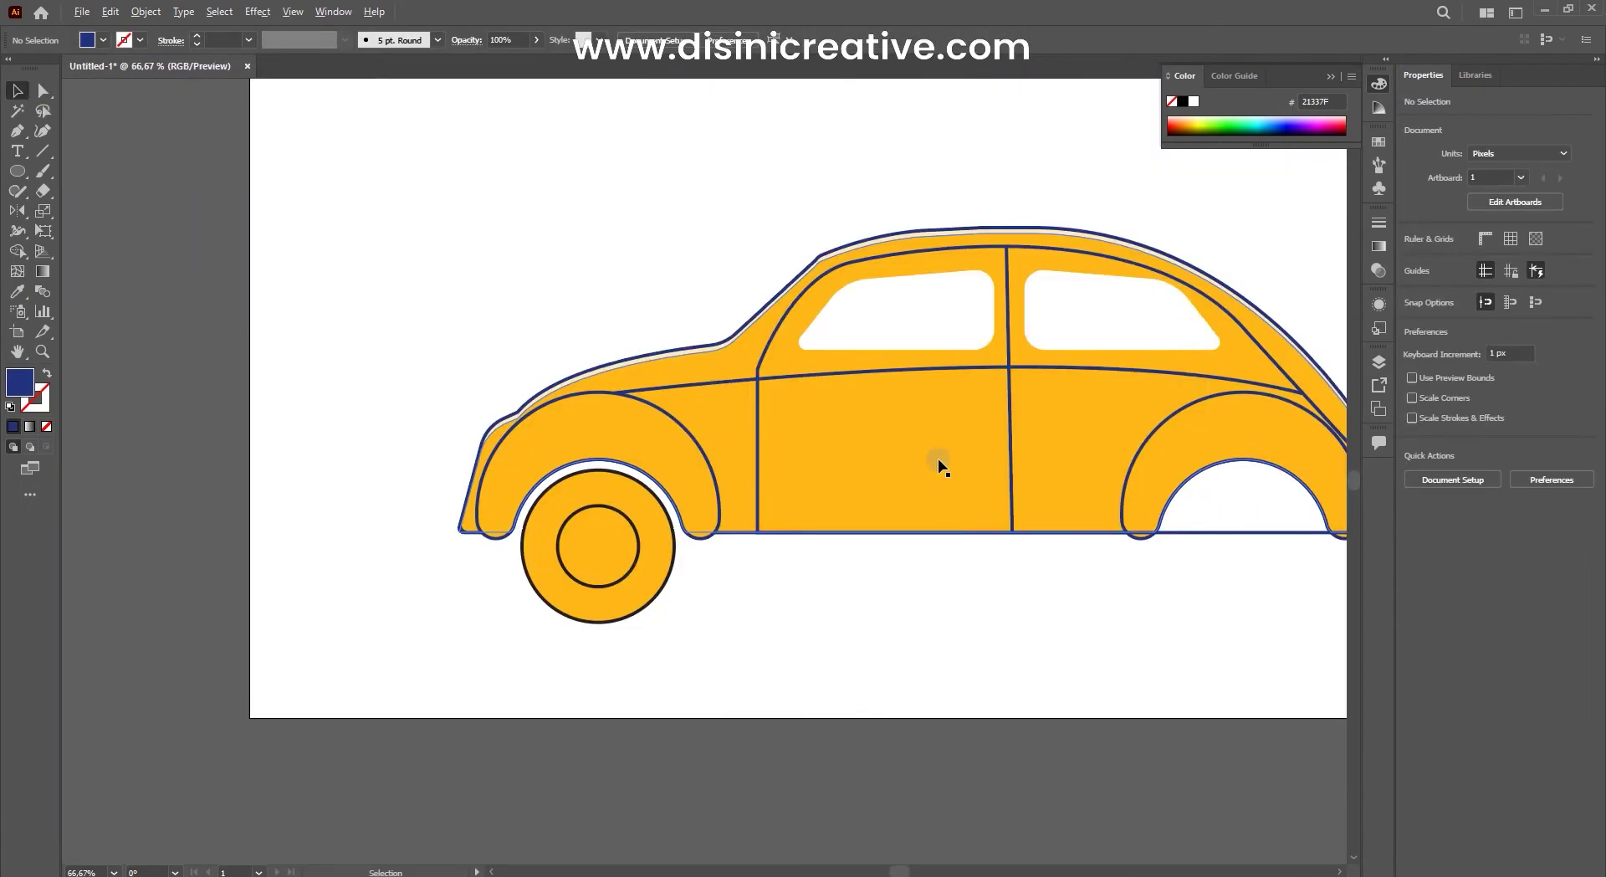
{"action": "left_click", "coordinate": [934, 471]}
{"action": "scroll", "coordinate": [886, 452], "scroll_direction": "up", "scroll_amount": 2}
{"action": "scroll", "coordinate": [914, 545], "scroll_direction": "down", "scroll_amount": 4}
{"action": "scroll", "coordinate": [832, 584], "scroll_direction": "up", "scroll_amount": 3}
{"action": "left_click", "coordinate": [831, 584]}
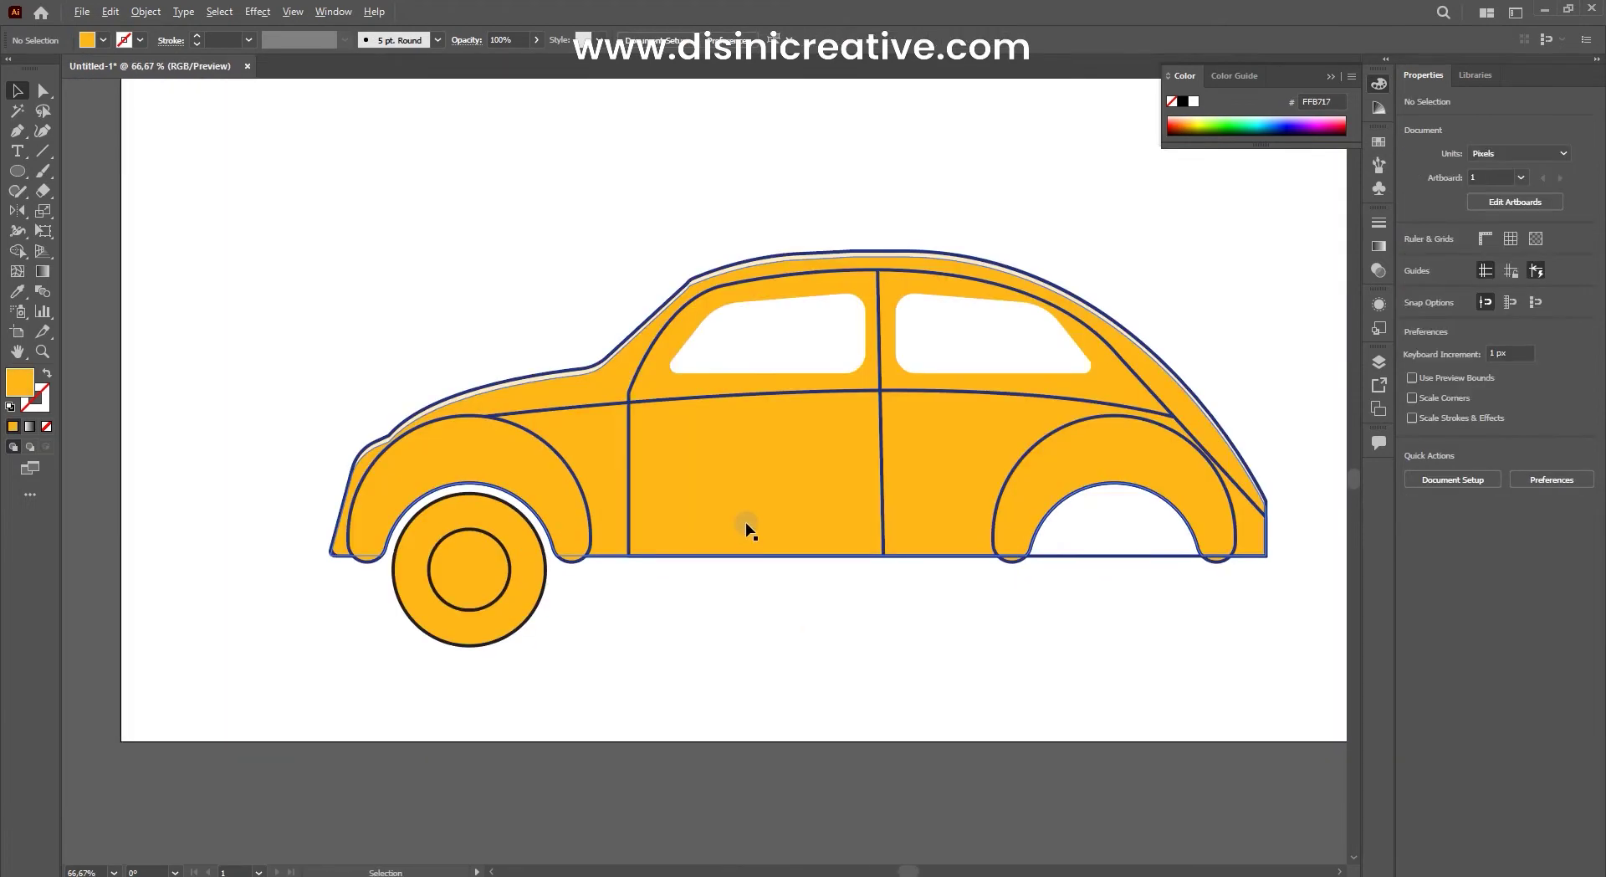
{"action": "scroll", "coordinate": [747, 528], "scroll_direction": "up", "scroll_amount": 1}
{"action": "left_click", "coordinate": [979, 358]}
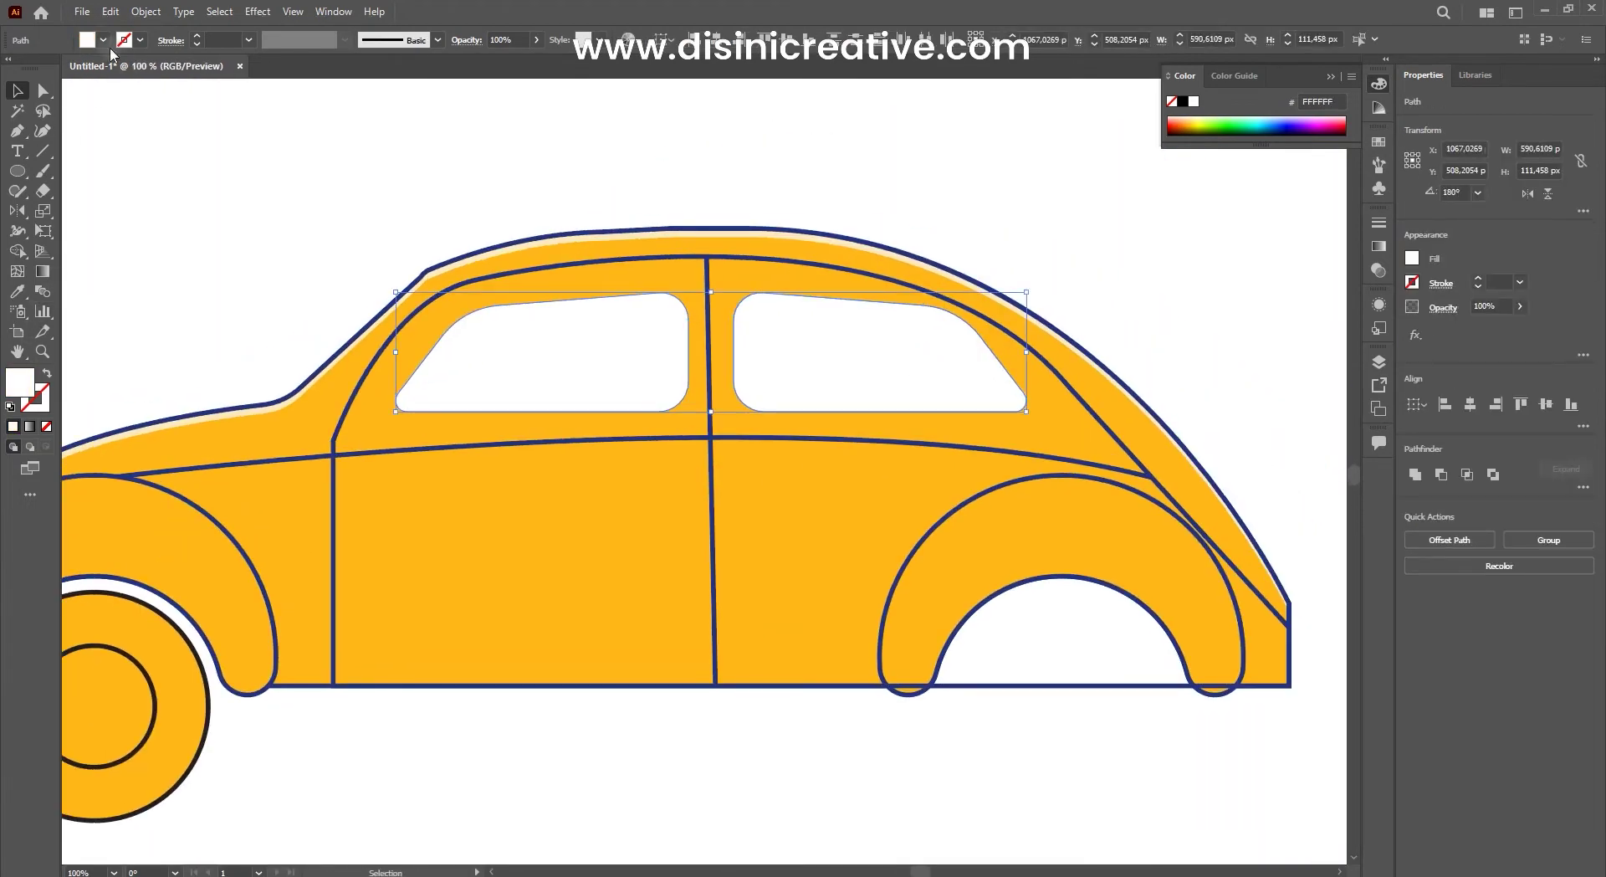
Step: Expand the front fender's appearance into plain shapes
{"action": "left_click", "coordinate": [1110, 238]}
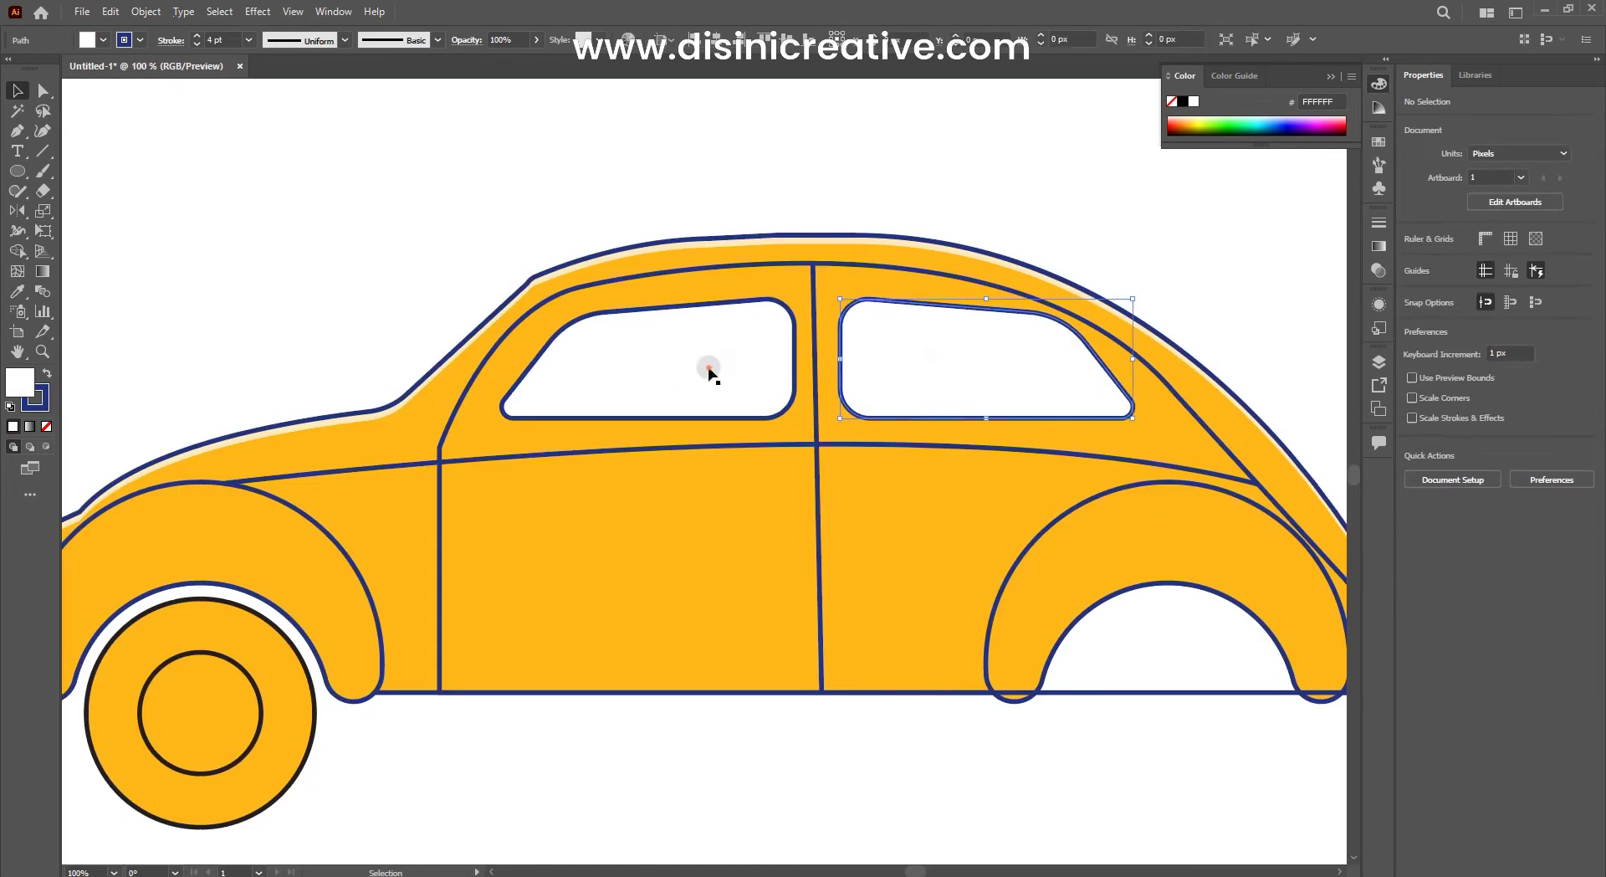
{"action": "scroll", "coordinate": [977, 358], "scroll_direction": "down", "scroll_amount": 2}
{"action": "scroll", "coordinate": [560, 434], "scroll_direction": "up", "scroll_amount": 1}
{"action": "left_click", "coordinate": [543, 439]}
{"action": "scroll", "coordinate": [588, 250], "scroll_direction": "up", "scroll_amount": 2}
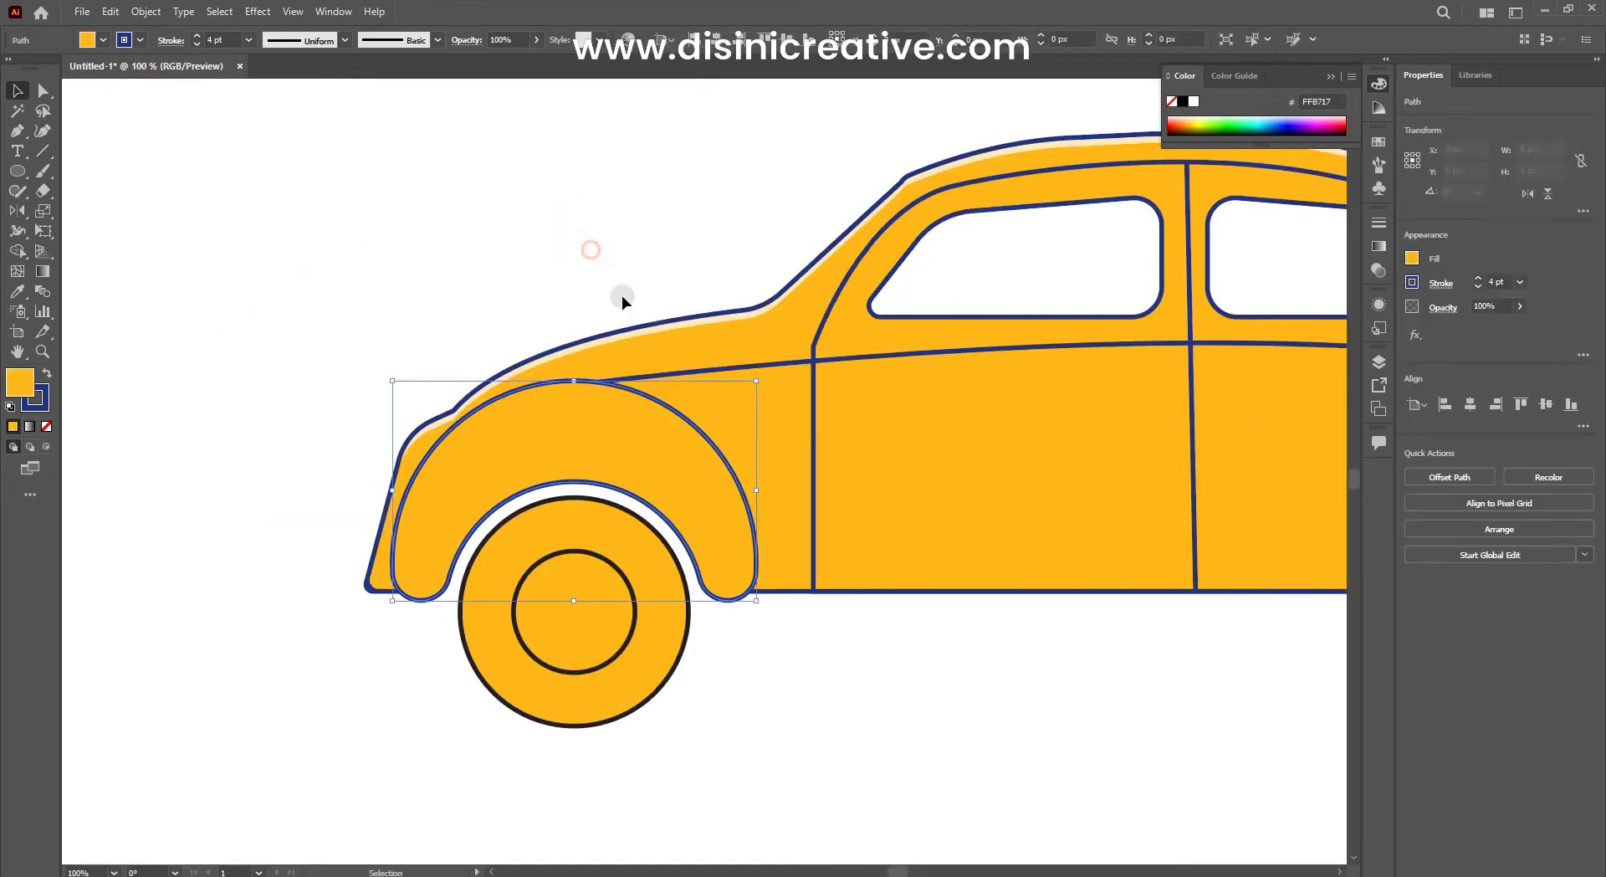
{"action": "scroll", "coordinate": [639, 372], "scroll_direction": "up", "scroll_amount": 1}
{"action": "left_click", "coordinate": [145, 11]}
{"action": "left_click", "coordinate": [180, 222]}
{"action": "left_click", "coordinate": [762, 542]}
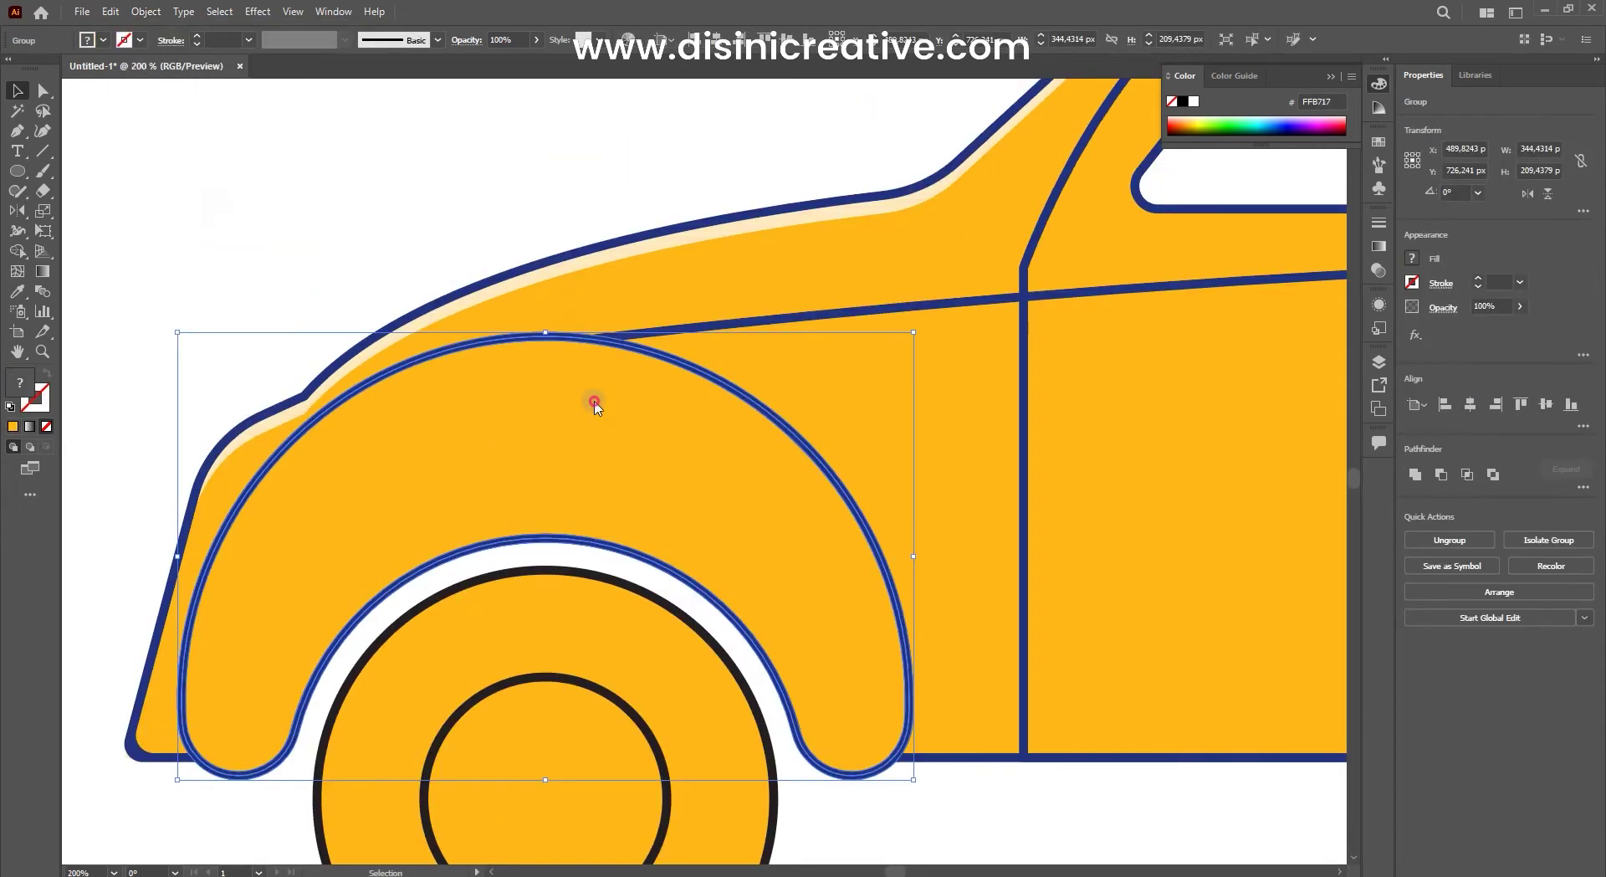
Step: Offset a fender copy and split the crescent between them with Shape Builder
{"action": "left_click_drag", "start_coordinate": [540, 339], "coordinate": [542, 339]}
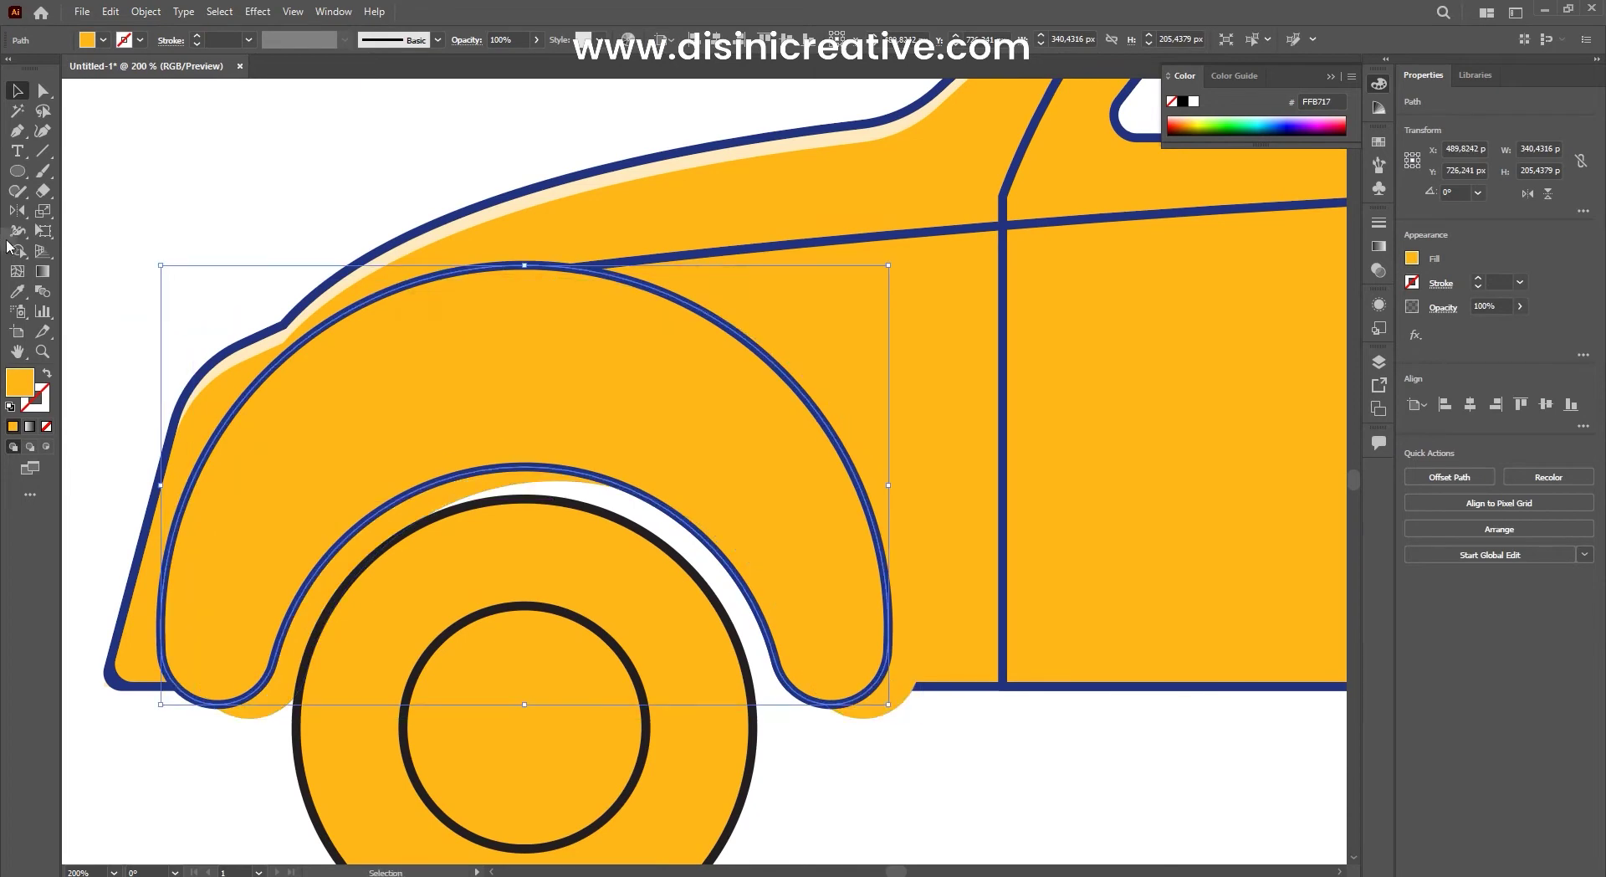
{"action": "scroll", "coordinate": [609, 402], "scroll_direction": "down", "scroll_amount": 4}
{"action": "scroll", "coordinate": [717, 402], "scroll_direction": "up", "scroll_amount": 3}
{"action": "key", "text": "v"}
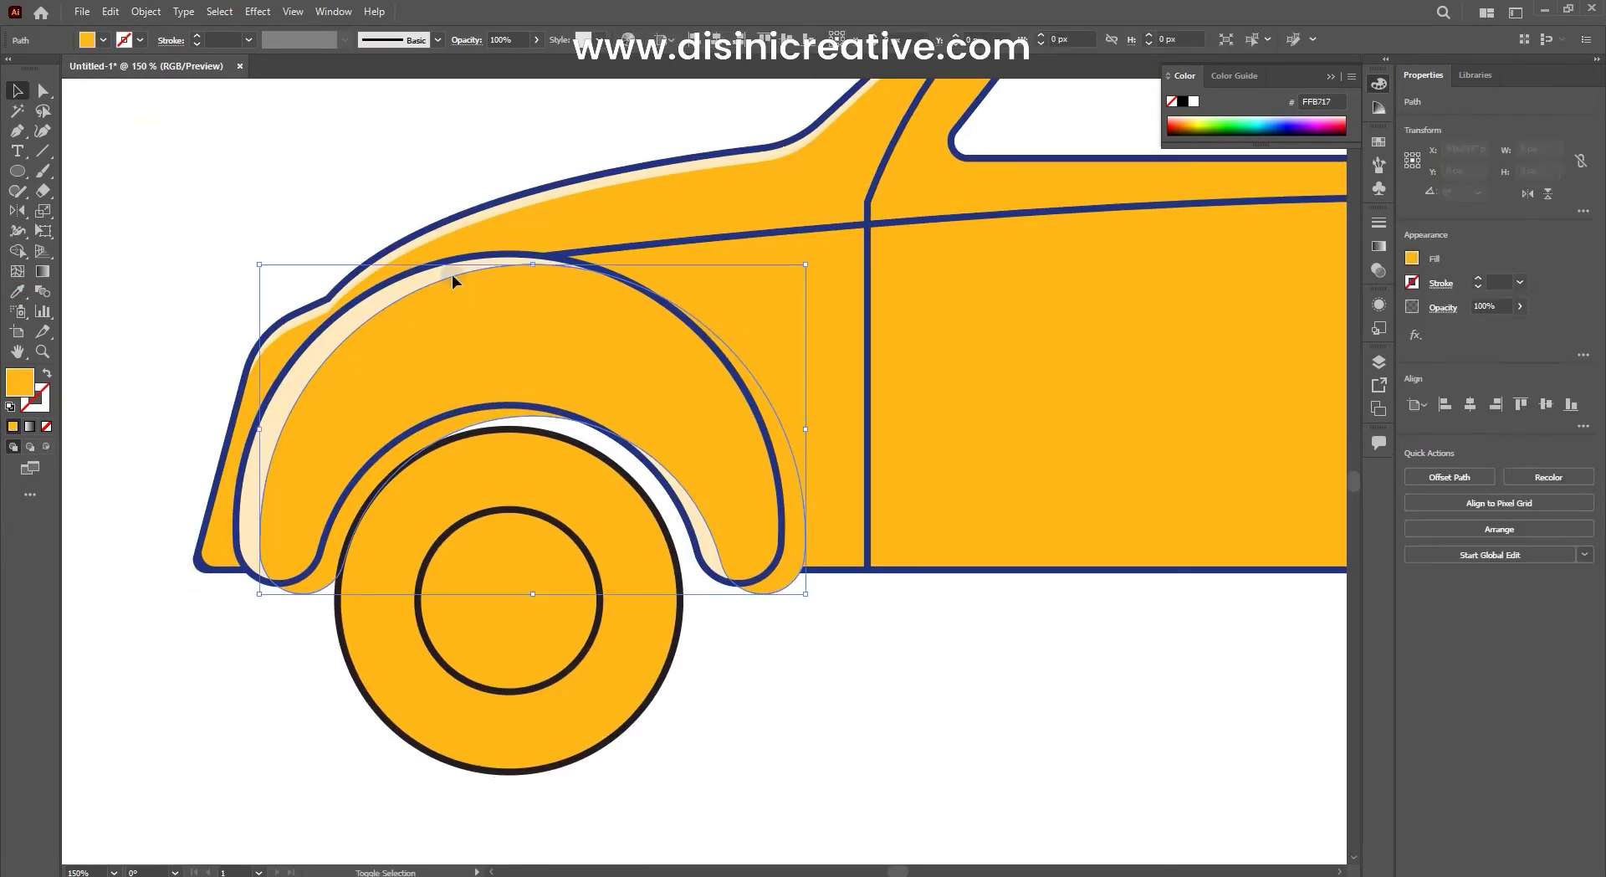
{"action": "left_click", "coordinate": [16, 255]}
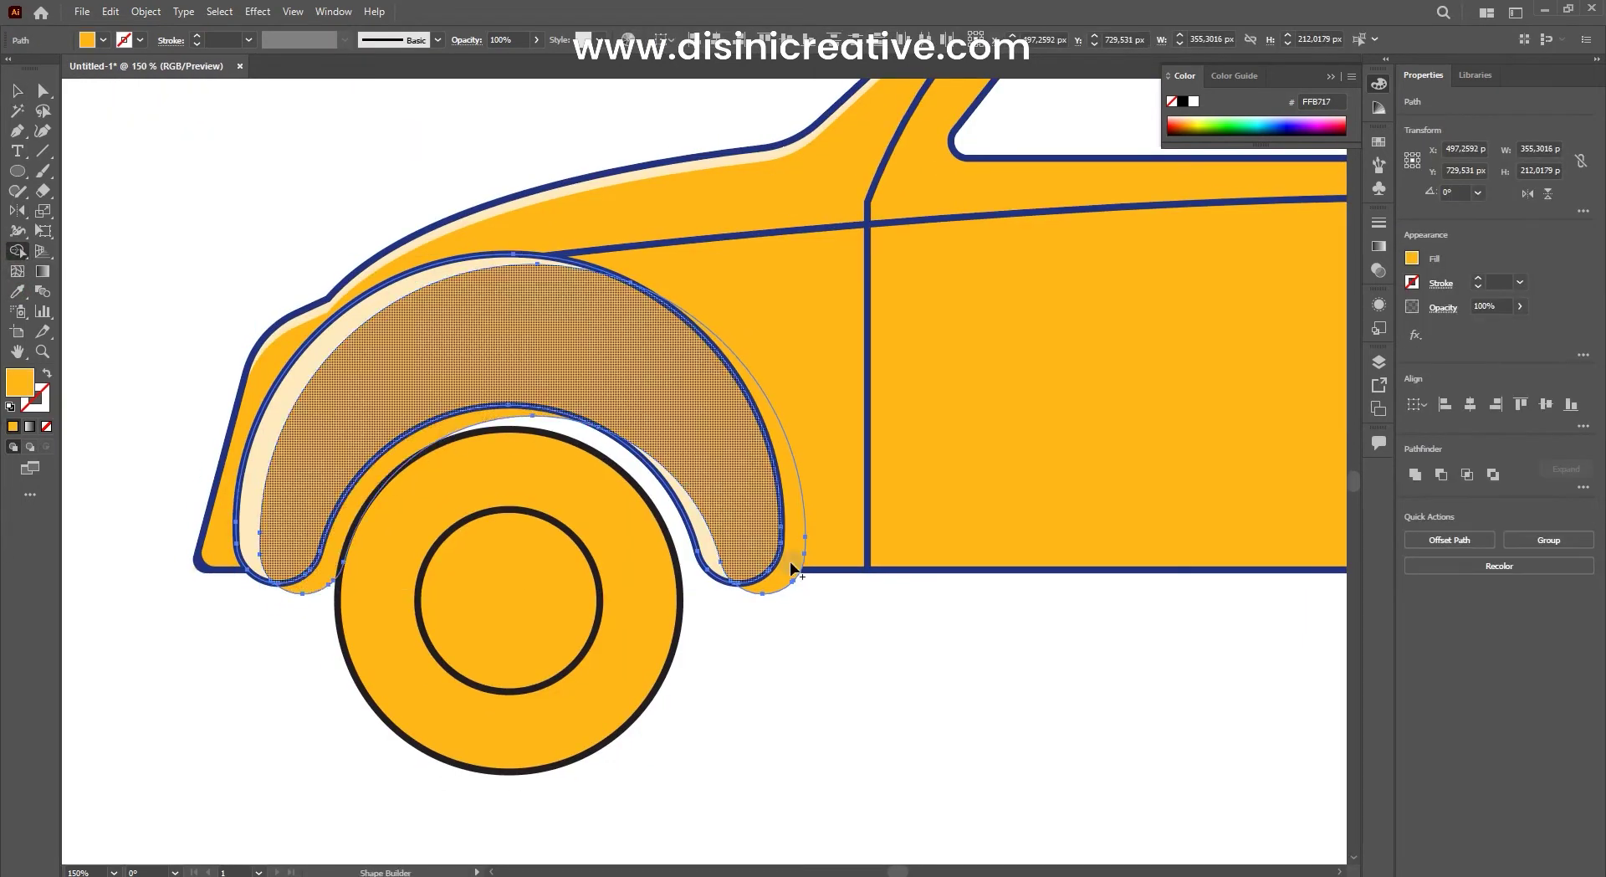
{"action": "left_click", "coordinate": [796, 502]}
{"action": "key", "text": "v"}
{"action": "double_click", "coordinate": [795, 533]}
{"action": "double_click", "coordinate": [476, 421]}
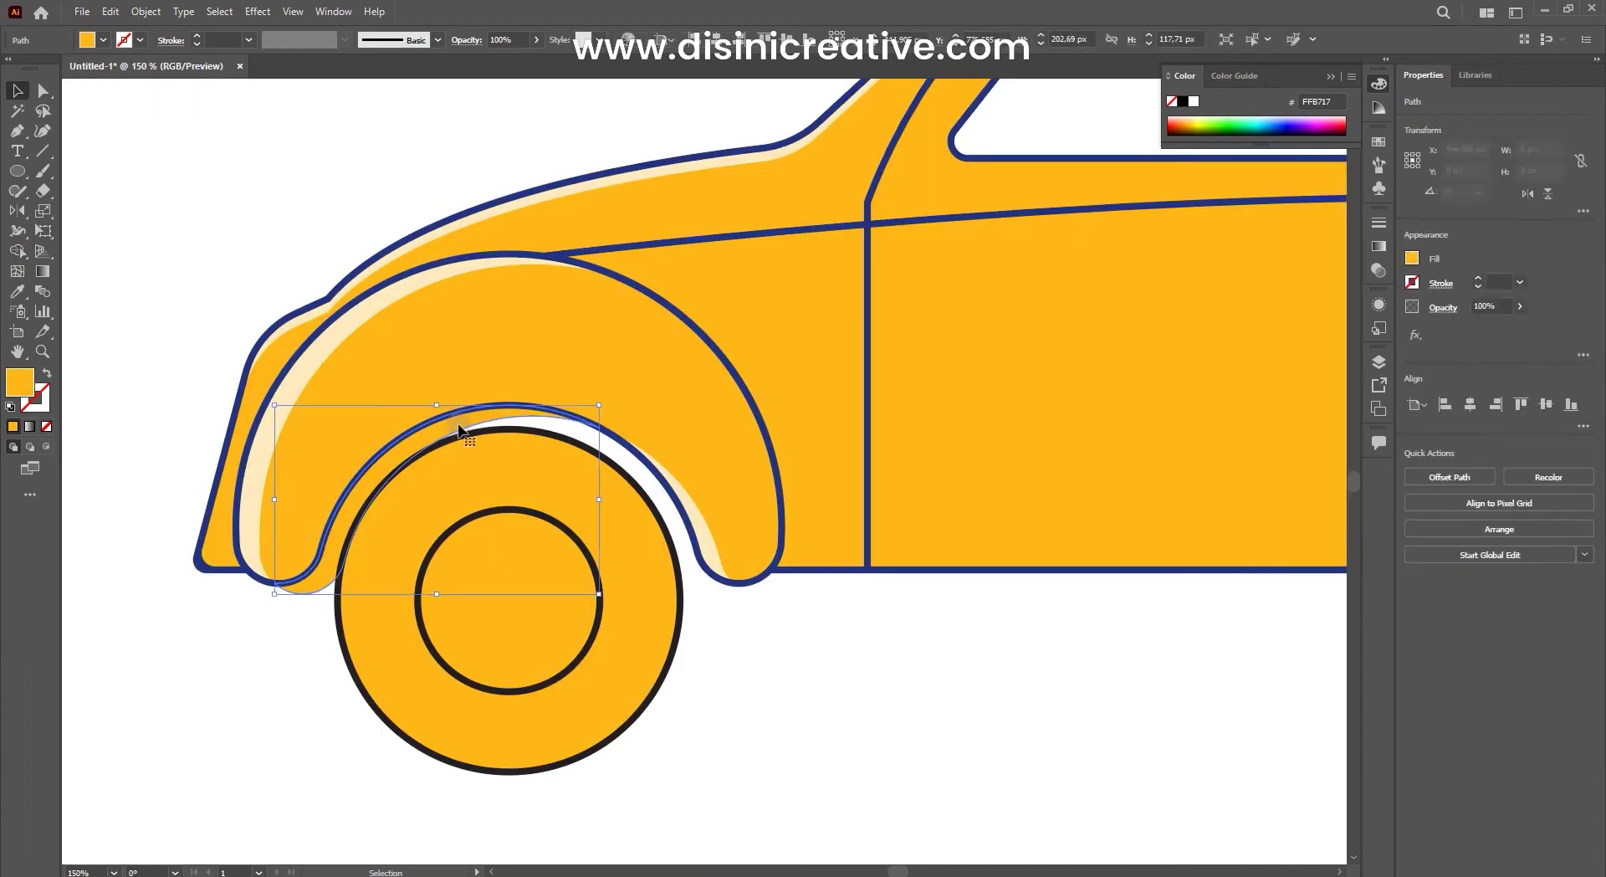
{"action": "scroll", "coordinate": [654, 525], "scroll_direction": "down", "scroll_amount": 5}
{"action": "scroll", "coordinate": [355, 429], "scroll_direction": "up", "scroll_amount": 5}
Step: Drop a copy of the front fender shape over the rear wheel arch
{"action": "left_click", "coordinate": [389, 422]}
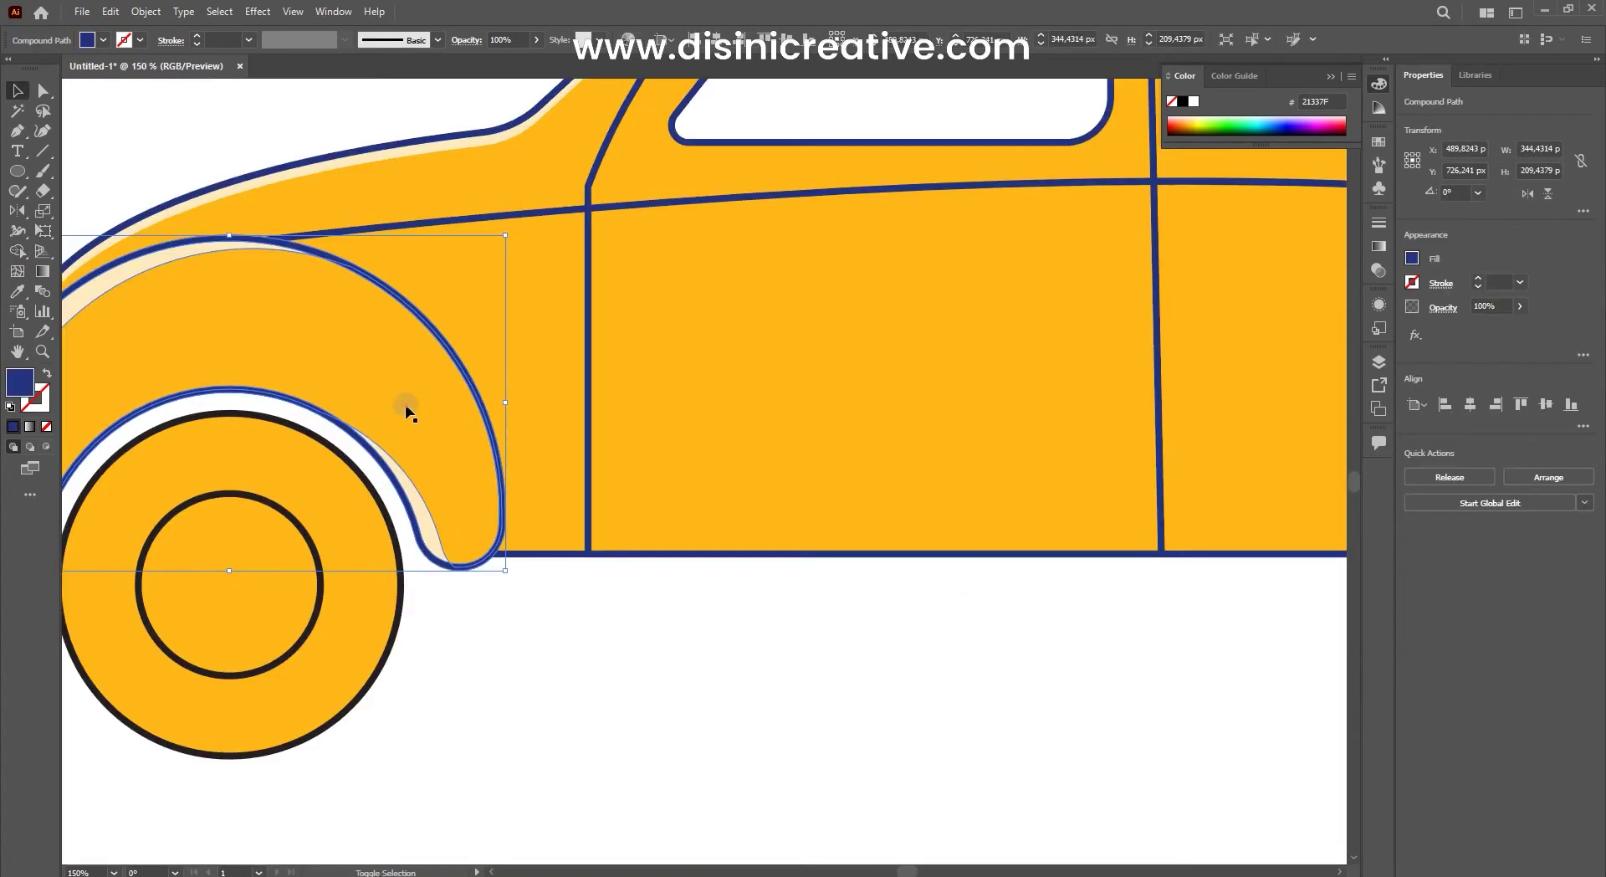
{"action": "scroll", "coordinate": [410, 493], "scroll_direction": "down", "scroll_amount": 5}
{"action": "left_click_drag", "start_coordinate": [430, 446], "coordinate": [485, 441]}
{"action": "left_click_drag", "start_coordinate": [1020, 435], "coordinate": [995, 422]}
{"action": "key", "text": "ctrl+z"}
{"action": "left_click_drag", "start_coordinate": [315, 412], "coordinate": [949, 420]}
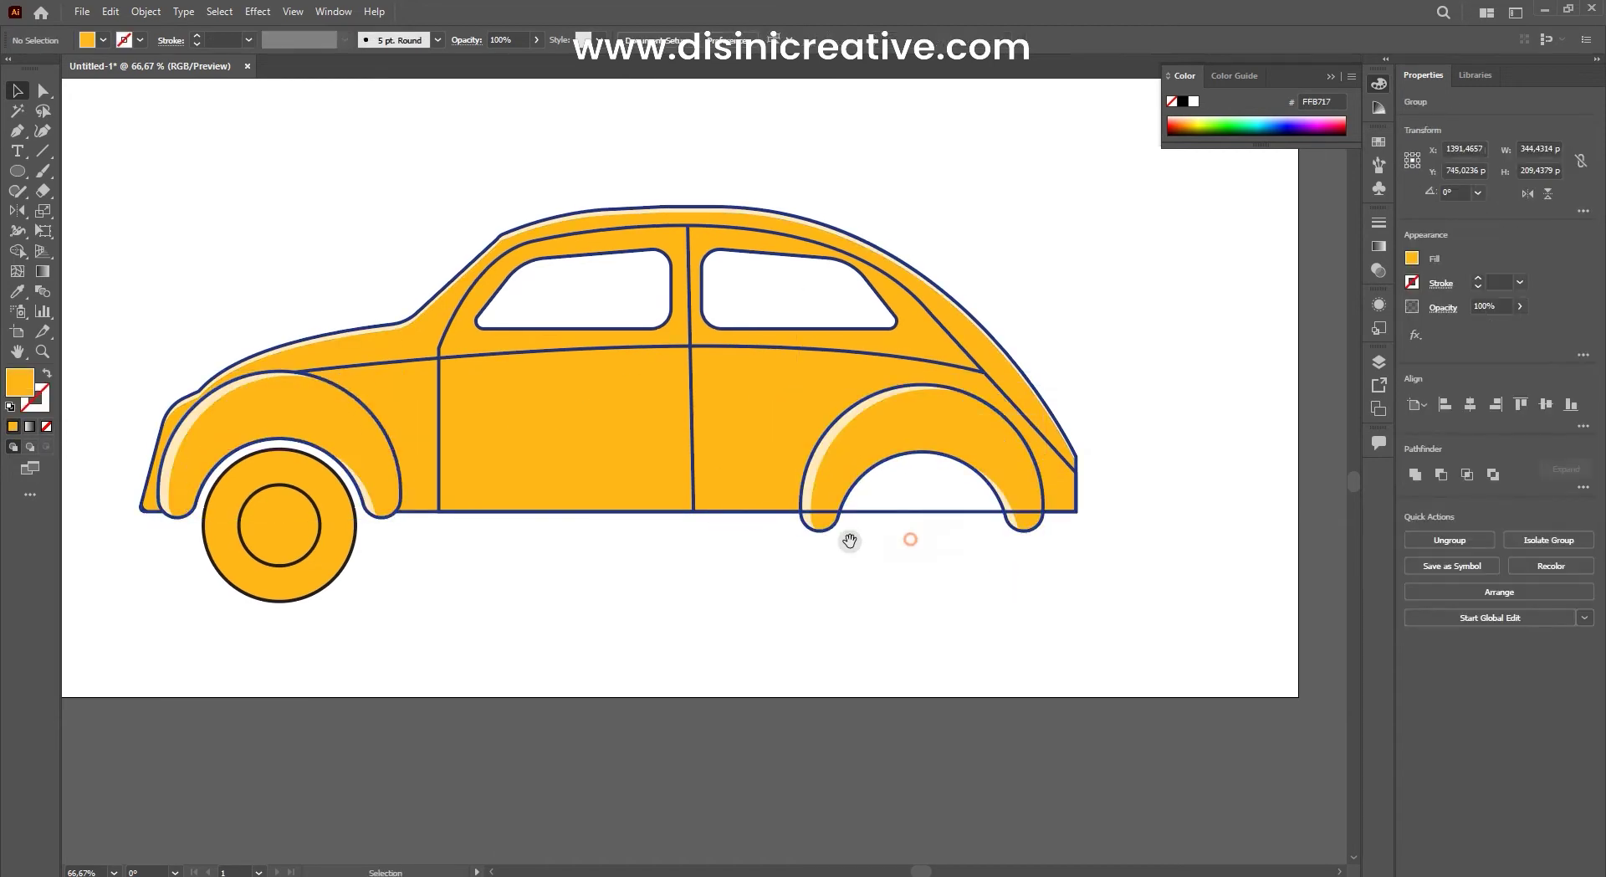
{"action": "scroll", "coordinate": [849, 541], "scroll_direction": "up", "scroll_amount": 3}
{"action": "scroll", "coordinate": [729, 387], "scroll_direction": "up", "scroll_amount": 1}
{"action": "scroll", "coordinate": [728, 387], "scroll_direction": "down", "scroll_amount": 1}
Step: Make an up-left copy of the rear fender, unite it into one shape at 22% opacity
{"action": "left_click", "coordinate": [843, 355]}
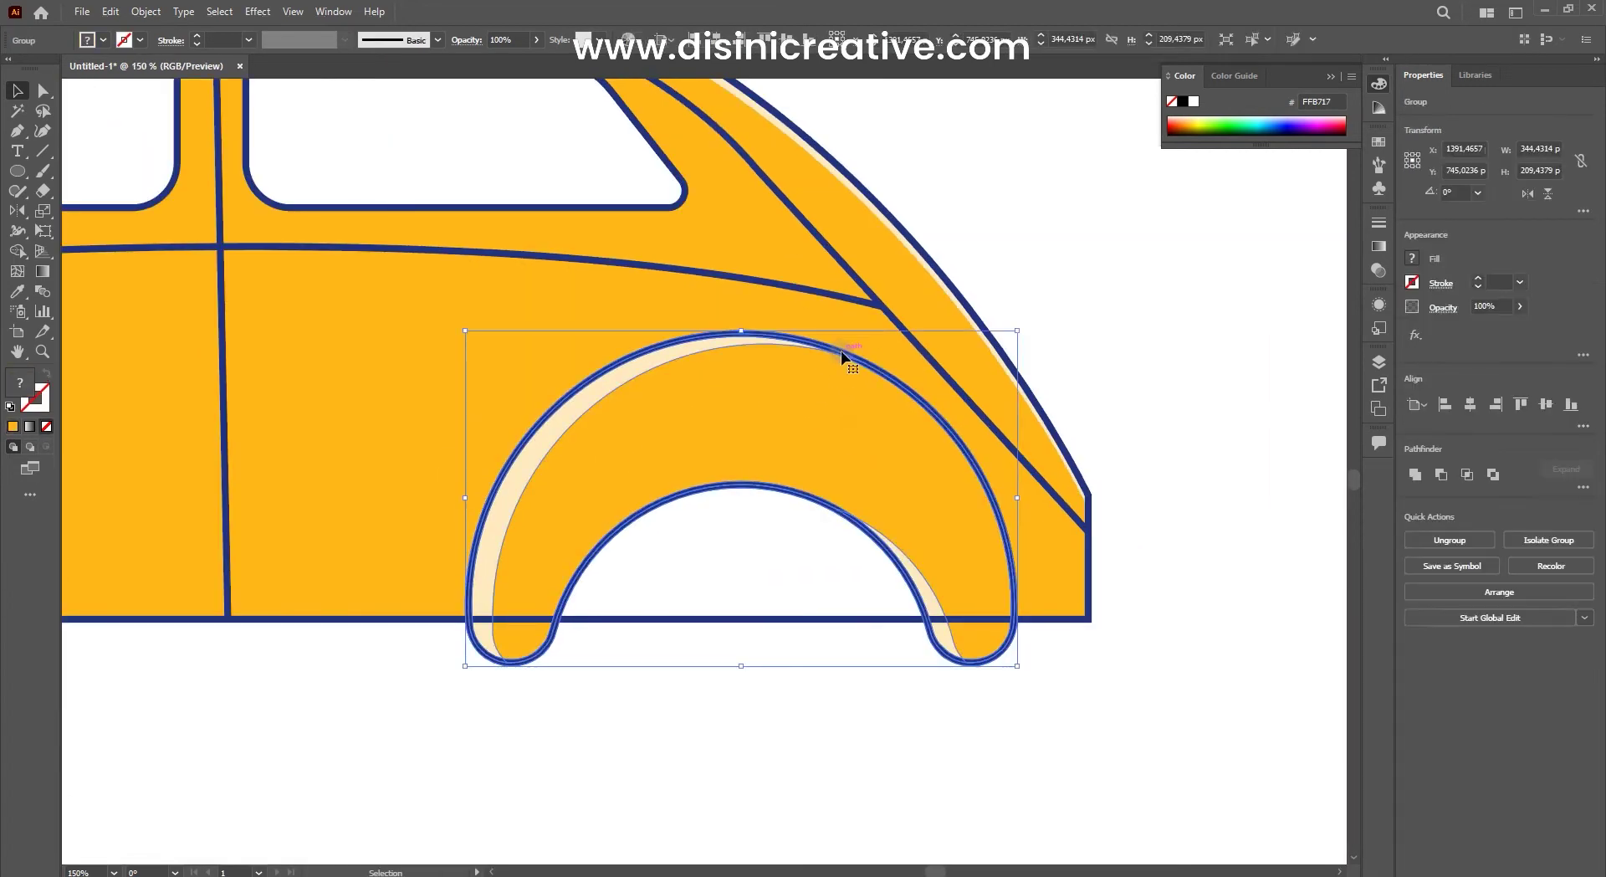
{"action": "mouse_move", "coordinate": [827, 387]}
{"action": "left_mouse_down"}
{"action": "mouse_move", "coordinate": [811, 347]}
{"action": "mouse_move", "coordinate": [749, 332]}
{"action": "left_mouse_up"}
{"action": "left_click", "coordinate": [1415, 475]}
{"action": "left_click_drag", "start_coordinate": [1477, 329], "coordinate": [1468, 329]}
{"action": "left_click", "coordinate": [1007, 308]}
Step: Nudge the shadow arc into place and tuck its lower end behind the fender
{"action": "scroll", "coordinate": [1007, 307], "scroll_direction": "down", "scroll_amount": 3}
{"action": "scroll", "coordinate": [909, 360], "scroll_direction": "up", "scroll_amount": 3}
{"action": "left_click_drag", "start_coordinate": [933, 356], "coordinate": [937, 368]}
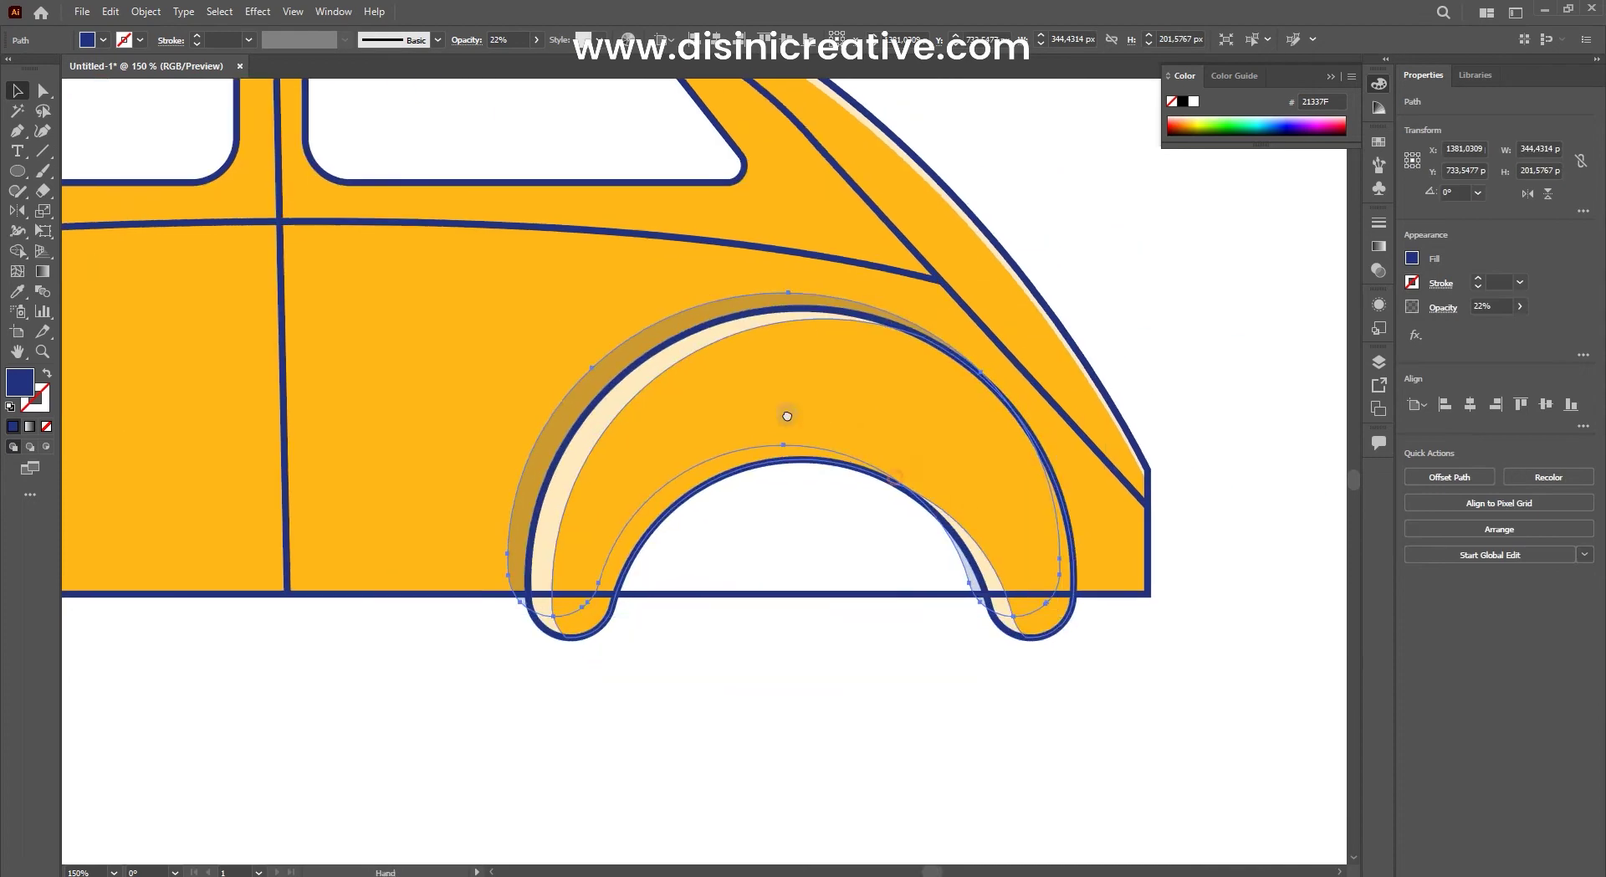
{"action": "scroll", "coordinate": [504, 331], "scroll_direction": "up", "scroll_amount": 3}
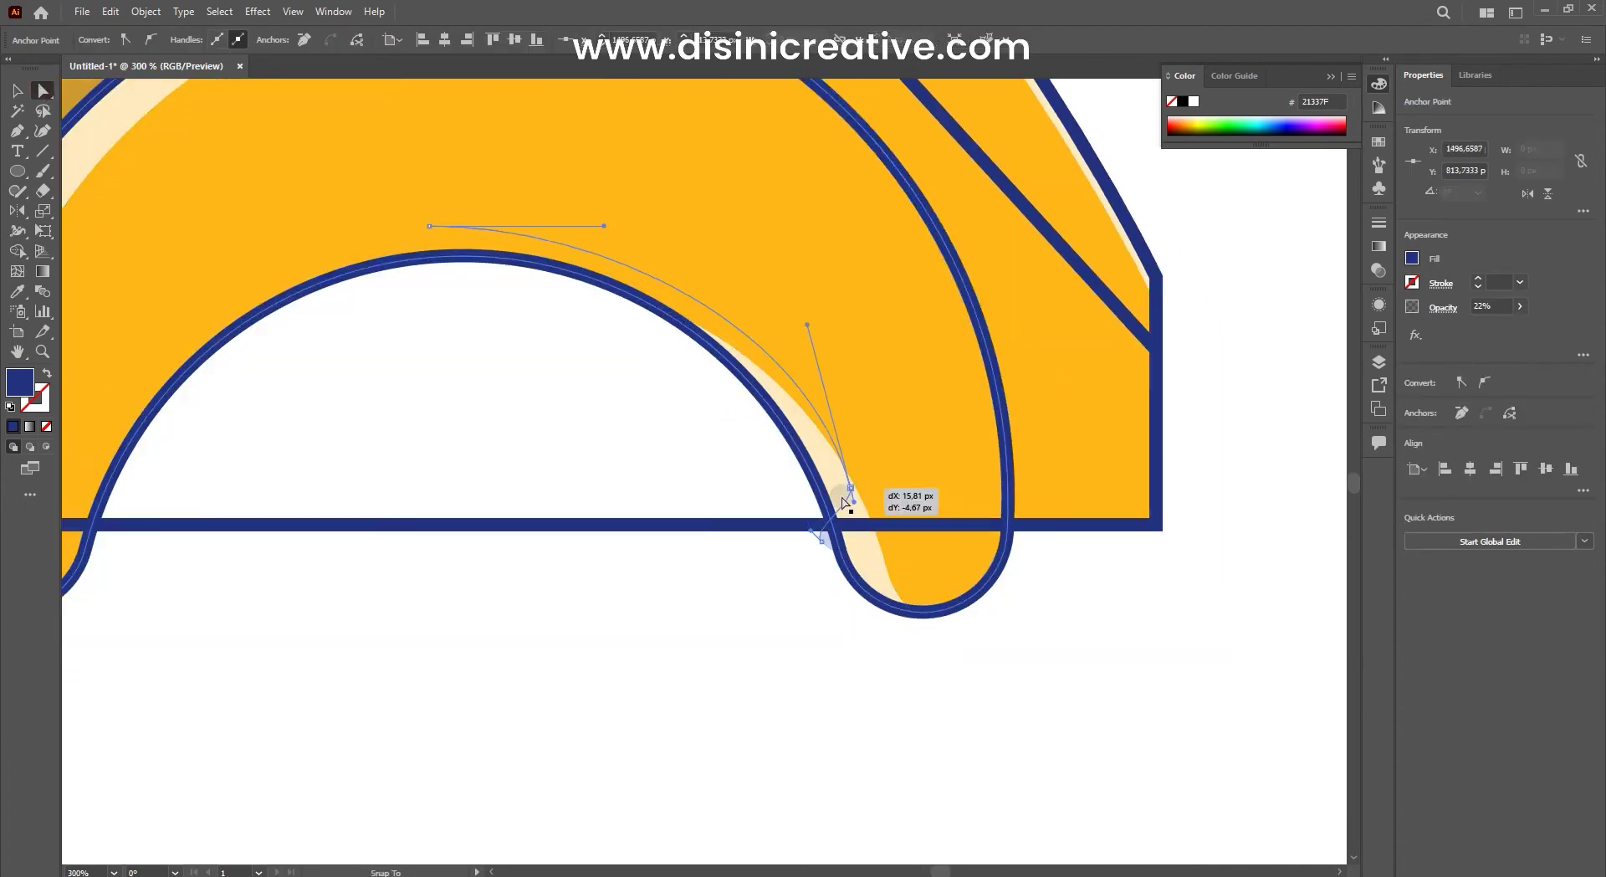
{"action": "left_click_drag", "start_coordinate": [849, 543], "coordinate": [850, 543]}
{"action": "scroll", "coordinate": [979, 583], "scroll_direction": "down", "scroll_amount": 3}
{"action": "scroll", "coordinate": [764, 412], "scroll_direction": "up", "scroll_amount": 2}
Step: Eyedrop the car body's orange onto the shadow and darken it in Recolor Artwork
{"action": "key", "text": "i"}
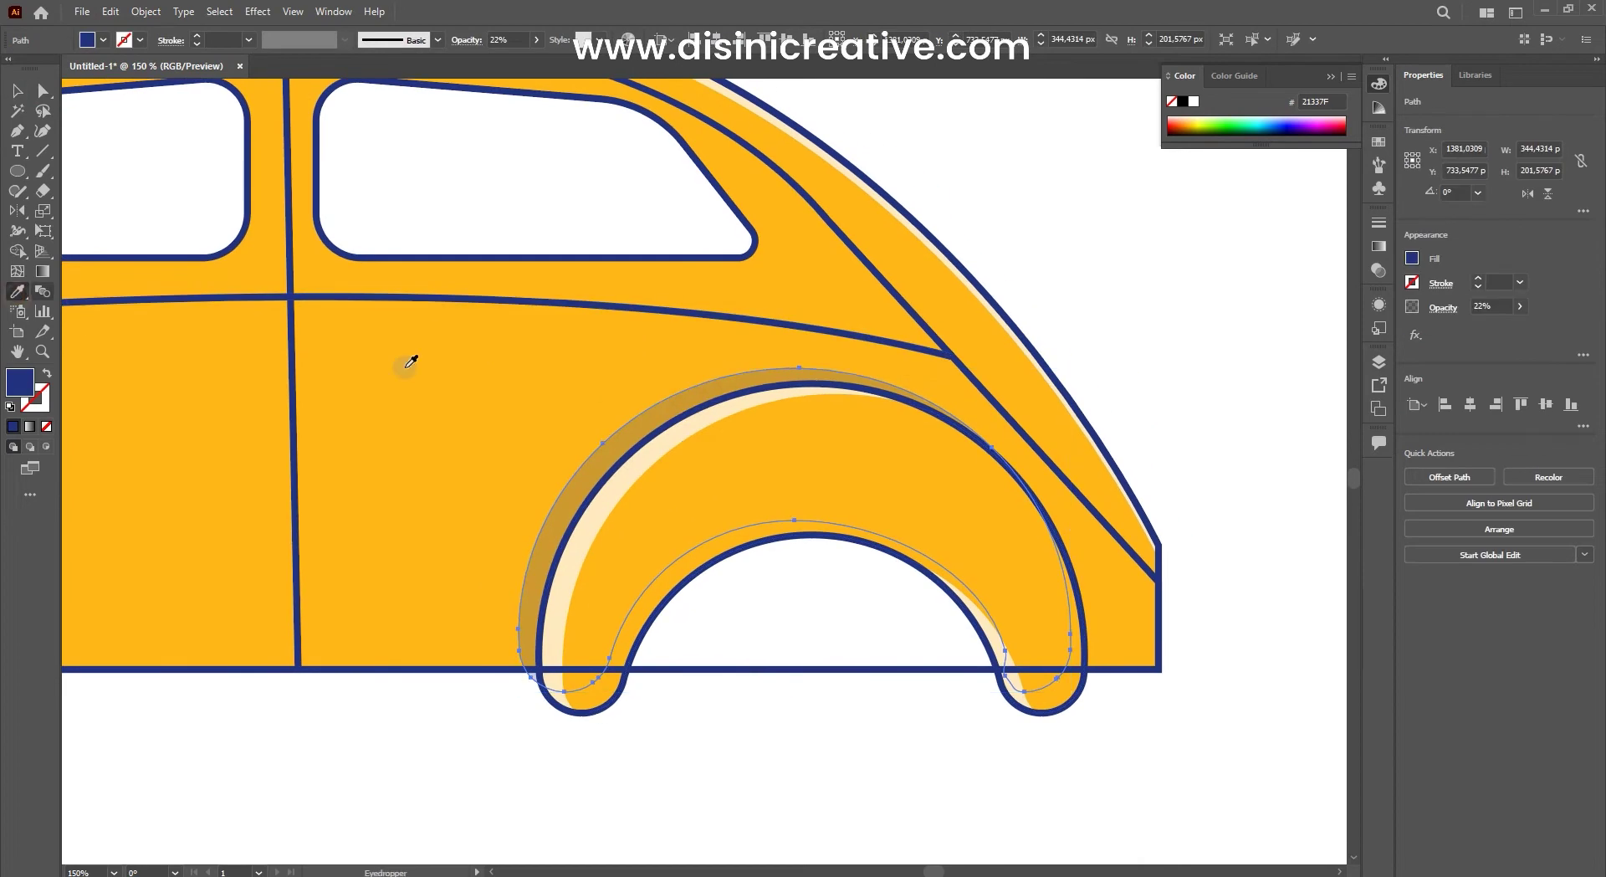
{"action": "left_click", "coordinate": [631, 40]}
{"action": "left_click", "coordinate": [784, 671]}
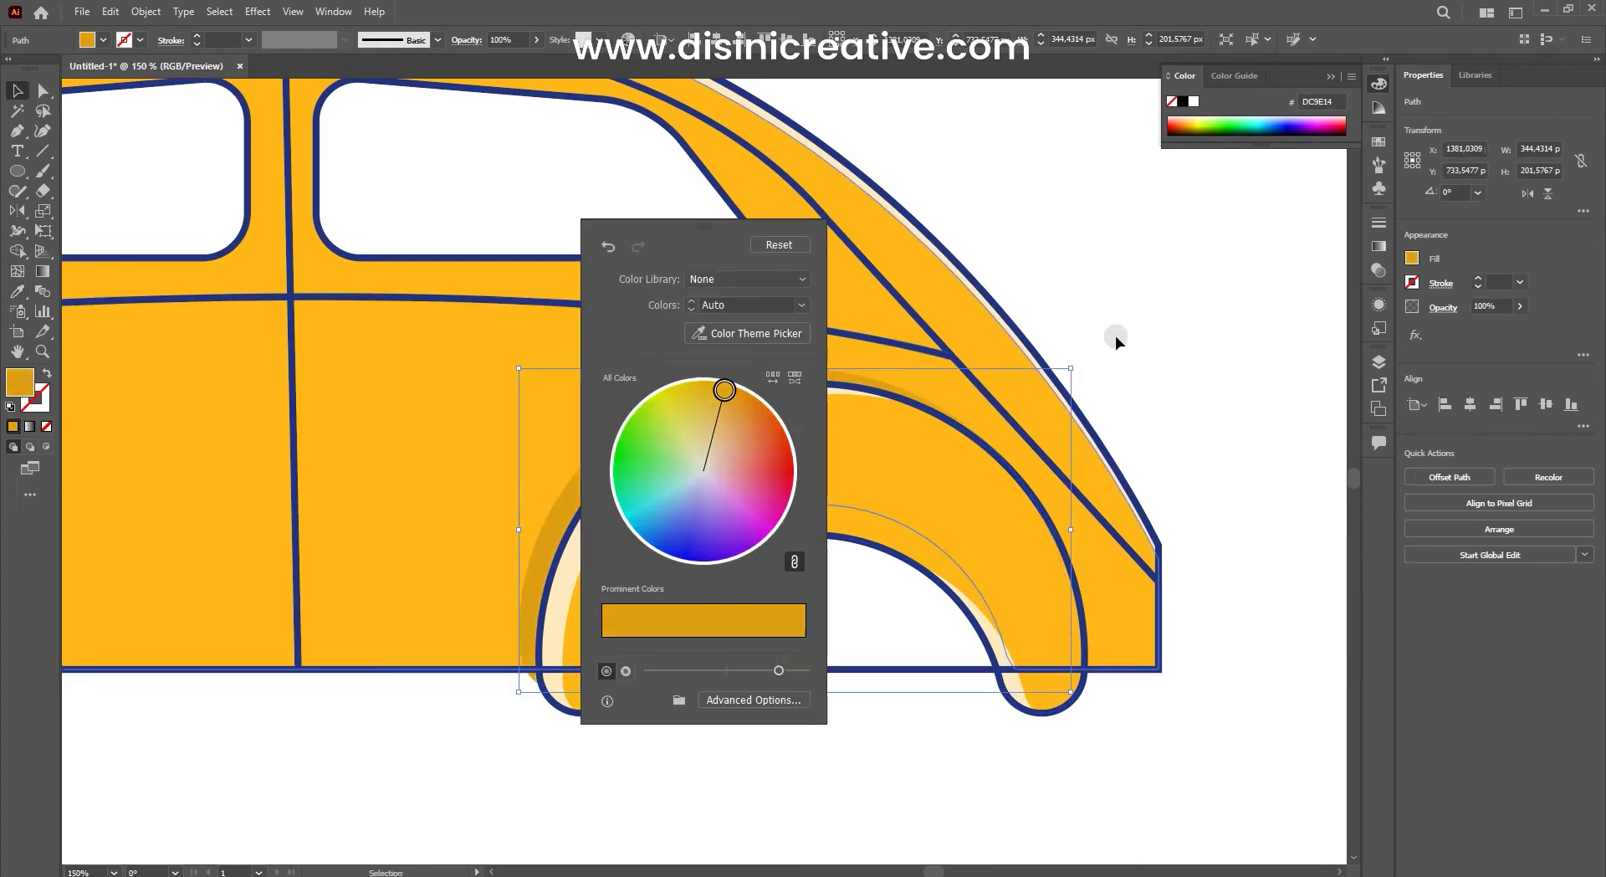
{"action": "left_click", "coordinate": [1117, 341]}
{"action": "scroll", "coordinate": [1205, 433], "scroll_direction": "down", "scroll_amount": 3}
{"action": "scroll", "coordinate": [1205, 433], "scroll_direction": "up", "scroll_amount": 1}
{"action": "scroll", "coordinate": [376, 447], "scroll_direction": "up", "scroll_amount": 2}
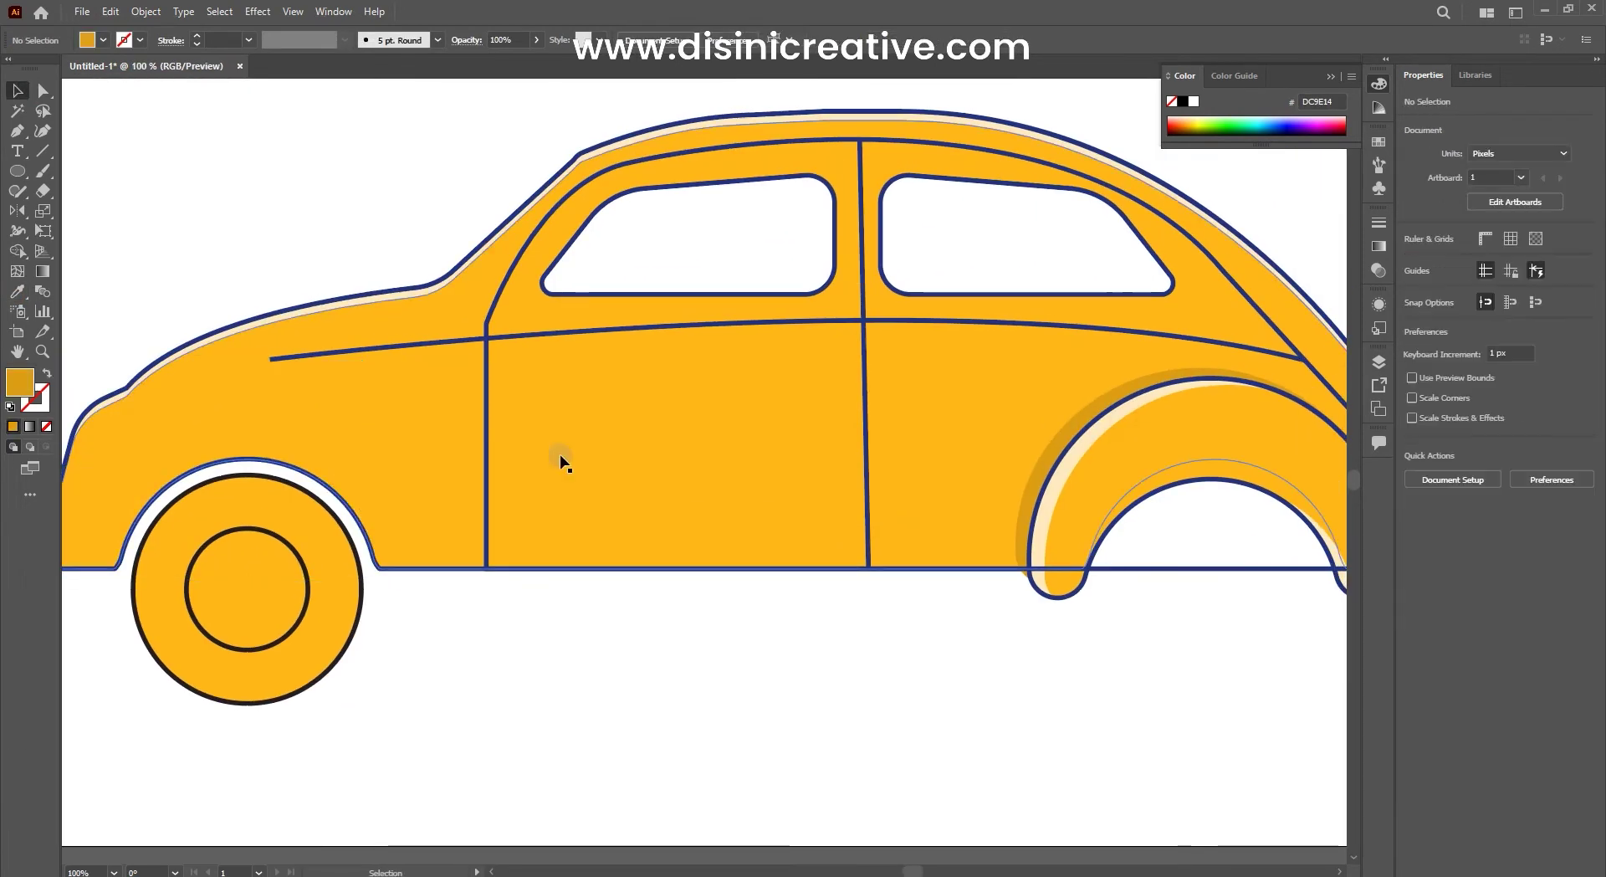
Step: Alt-drag a copy of the rear fender group onto the front wheel
{"action": "scroll", "coordinate": [752, 401], "scroll_direction": "down", "scroll_amount": 1}
{"action": "scroll", "coordinate": [837, 377], "scroll_direction": "right", "scroll_amount": 3}
{"action": "left_click", "coordinate": [987, 344]}
{"action": "scroll", "coordinate": [994, 333], "scroll_direction": "left", "scroll_amount": 2}
{"action": "left_click_drag", "start_coordinate": [1151, 362], "coordinate": [237, 376]}
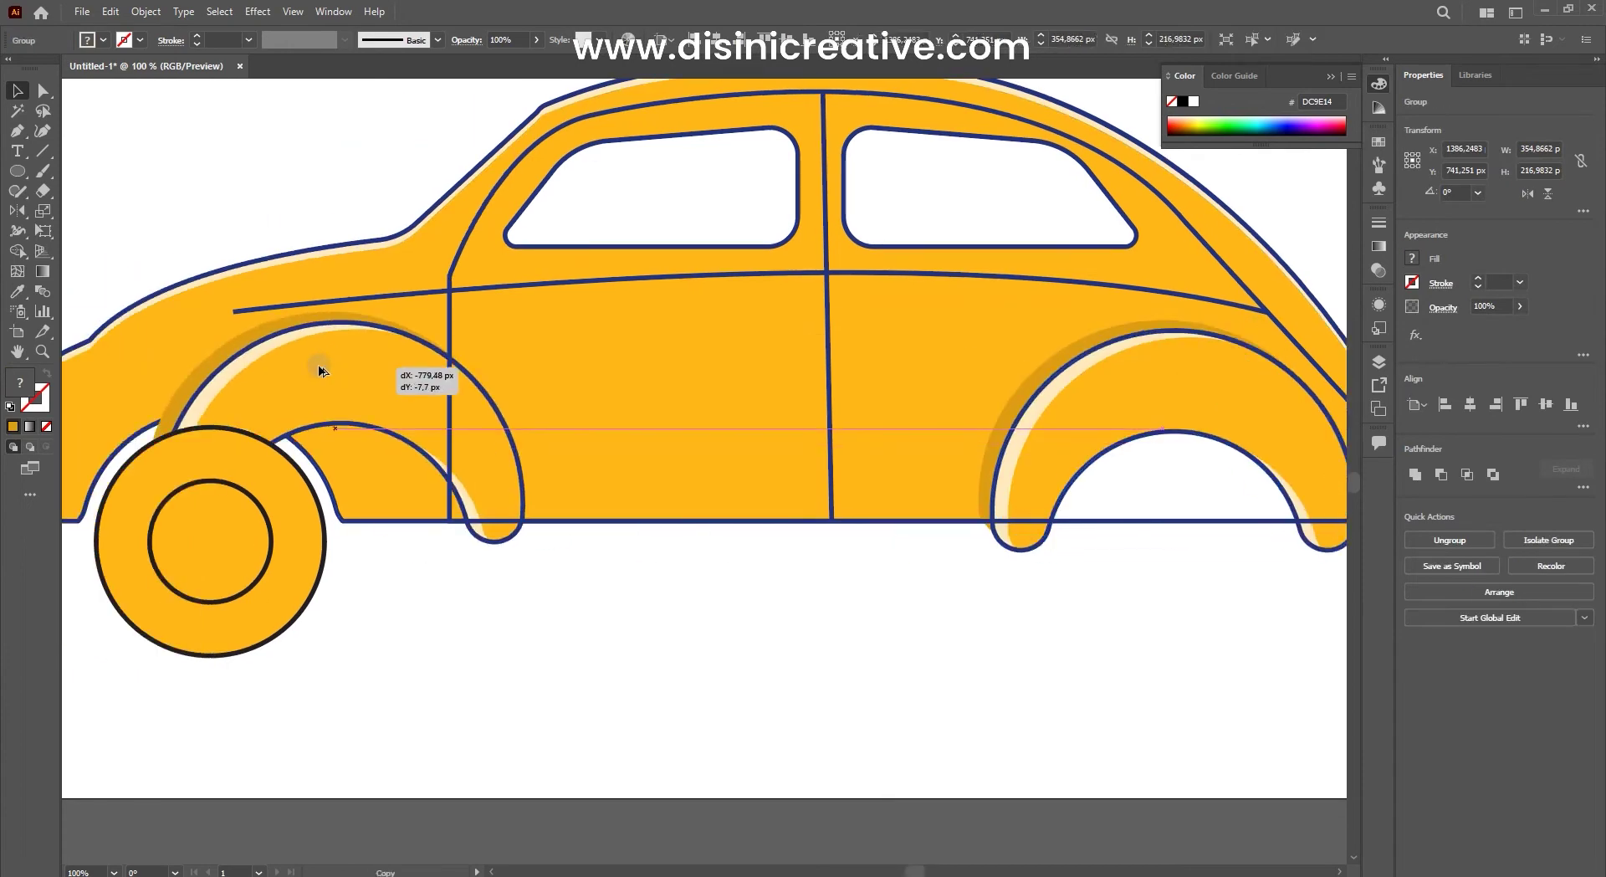
Step: Nudge the front fender copy into position over the front wheel
{"action": "scroll", "coordinate": [1029, 365], "scroll_direction": "right", "scroll_amount": 1}
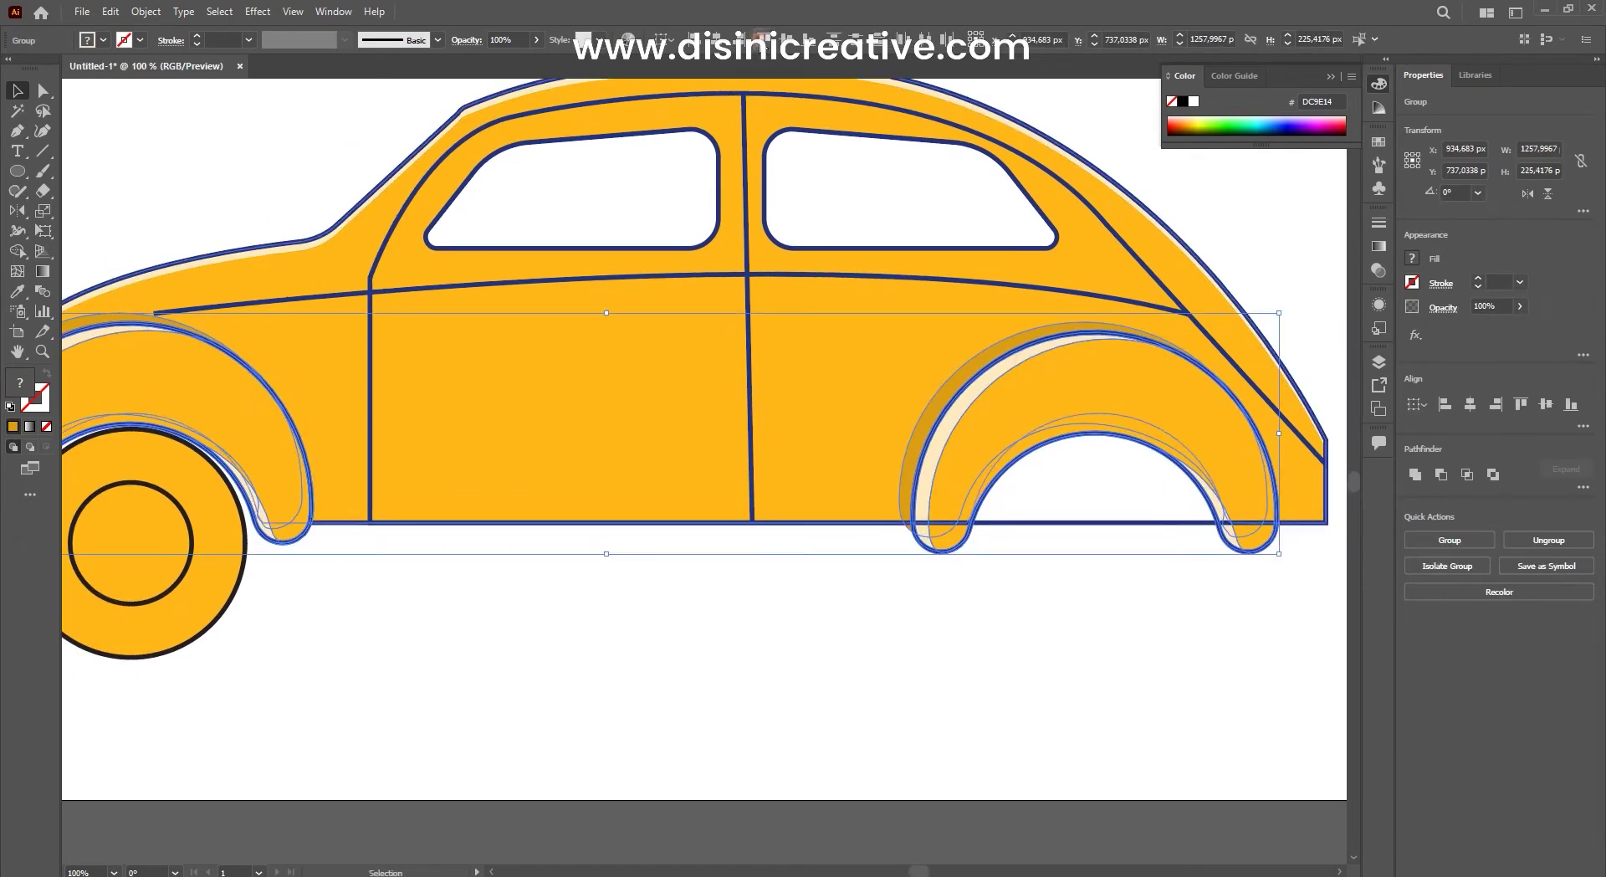
{"action": "scroll", "coordinate": [985, 276], "scroll_direction": "down", "scroll_amount": 1, "text": "alt"}
{"action": "scroll", "coordinate": [447, 284], "scroll_direction": "up", "scroll_amount": 2, "text": "alt"}
{"action": "left_click_drag", "start_coordinate": [474, 394], "coordinate": [462, 375]}
{"action": "scroll", "coordinate": [462, 374], "scroll_direction": "down", "scroll_amount": 2, "text": "alt"}
{"action": "scroll", "coordinate": [485, 535], "scroll_direction": "up", "scroll_amount": 1, "text": "alt"}
{"action": "scroll", "coordinate": [493, 519], "scroll_direction": "up", "scroll_amount": 3, "text": "alt"}
{"action": "scroll", "coordinate": [479, 373], "scroll_direction": "down", "scroll_amount": 1, "text": "alt"}
{"action": "scroll", "coordinate": [554, 437], "scroll_direction": "down", "scroll_amount": 4, "text": "alt"}
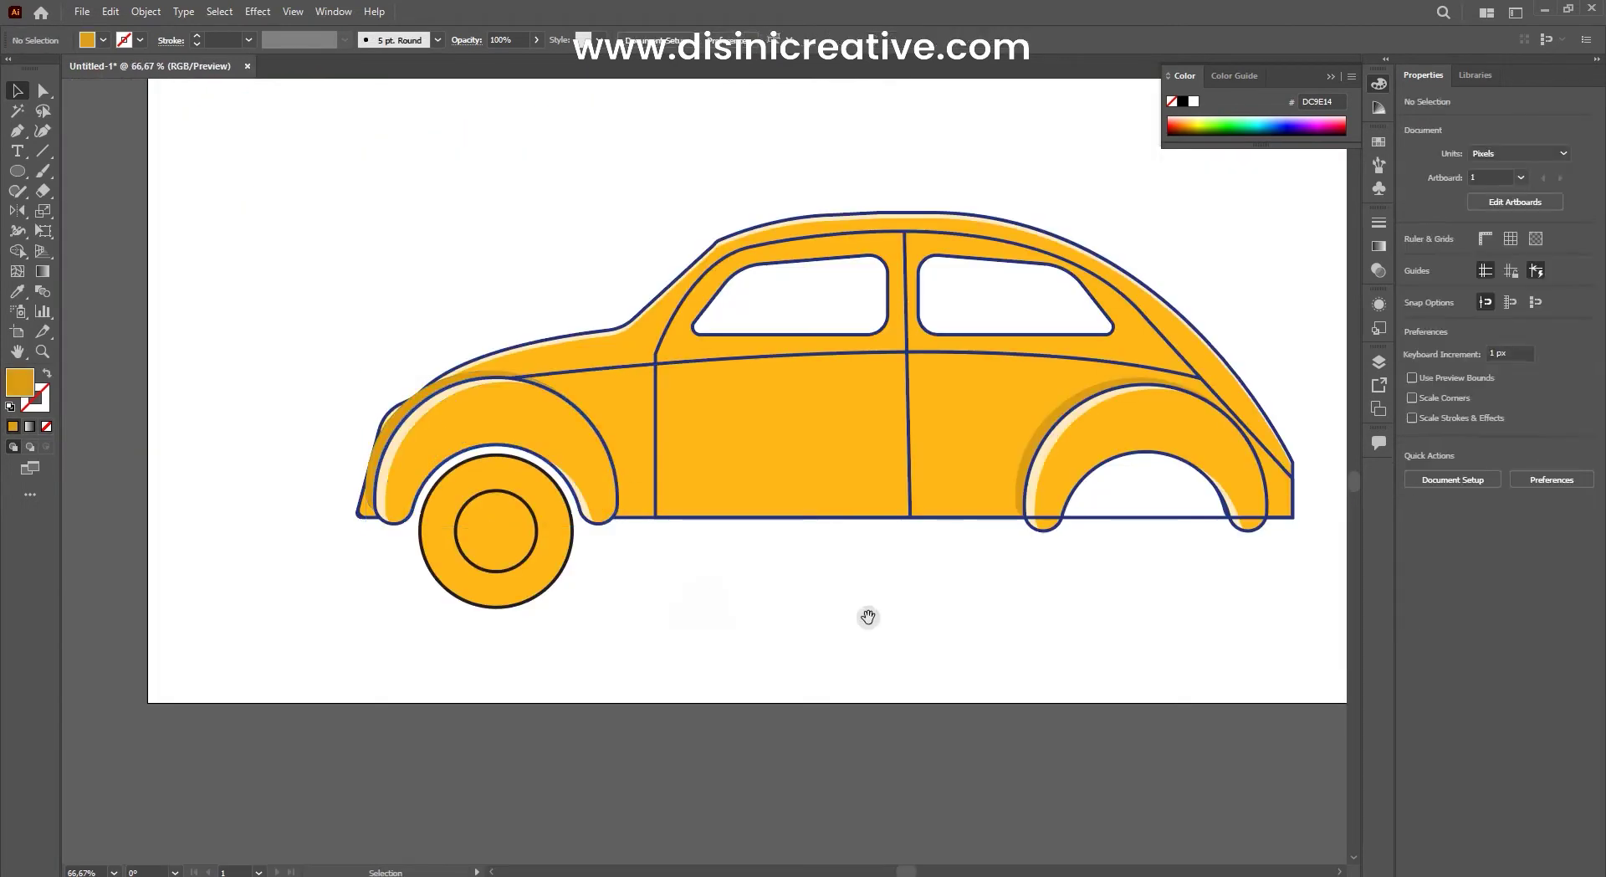
{"action": "scroll", "coordinate": [609, 402], "scroll_direction": "up", "scroll_amount": 2, "text": "alt"}
{"action": "left_click", "coordinate": [773, 671]}
{"action": "scroll", "coordinate": [623, 390], "scroll_direction": "up", "scroll_amount": 3, "text": "alt"}
{"action": "left_click_drag", "start_coordinate": [615, 398], "coordinate": [628, 393]}
{"action": "scroll", "coordinate": [649, 430], "scroll_direction": "down", "scroll_amount": 2, "text": "alt"}
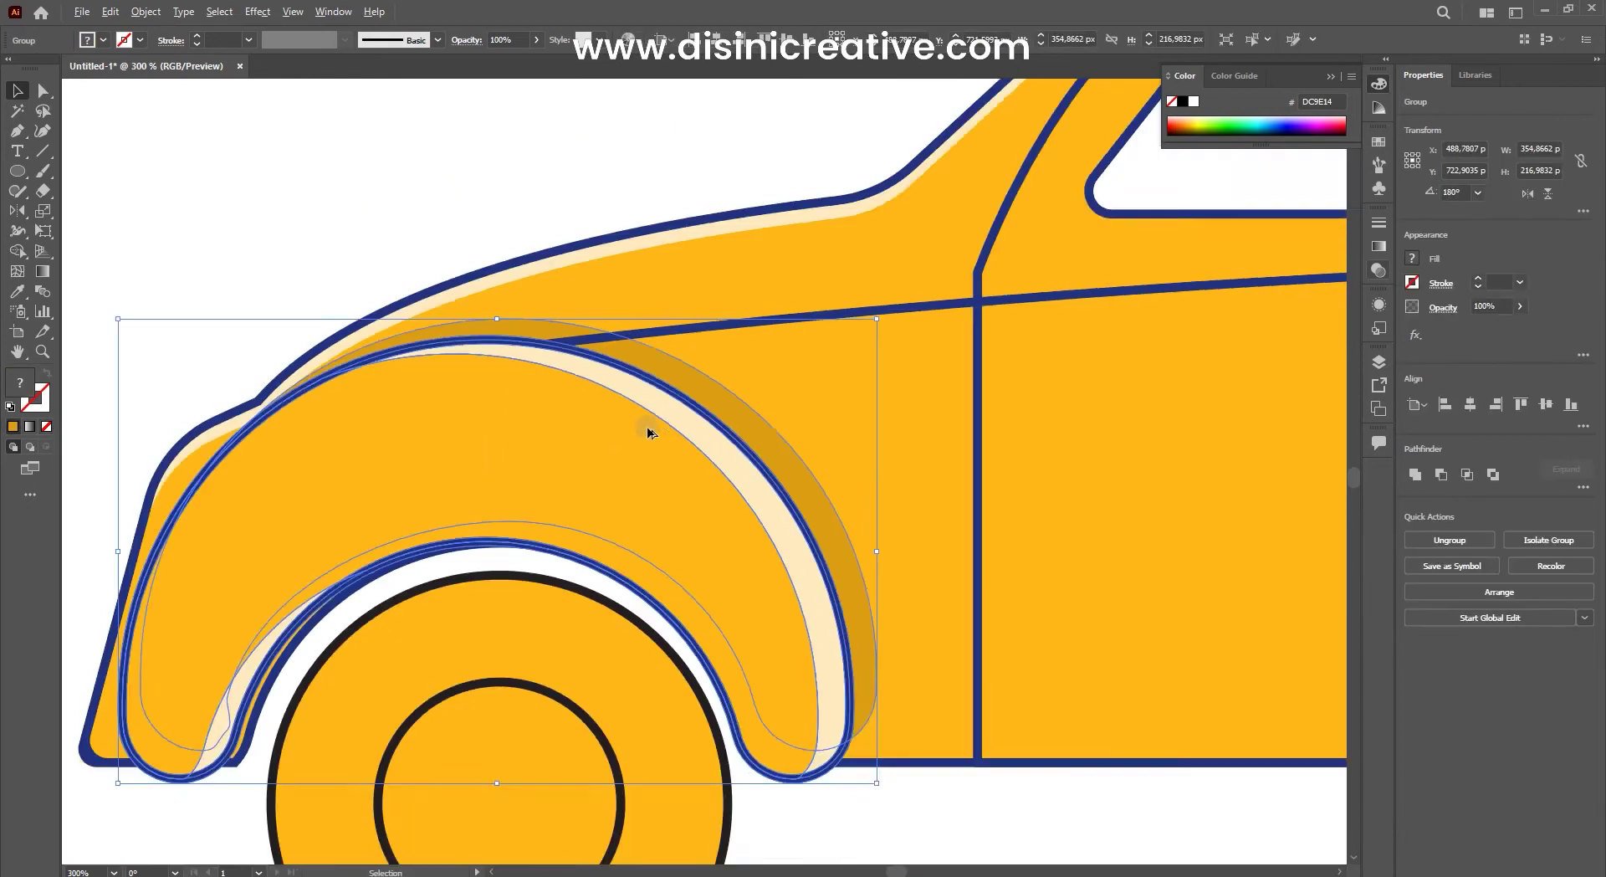
{"action": "scroll", "coordinate": [772, 571], "scroll_direction": "down", "scroll_amount": 1, "text": "alt"}
Step: Fine-tune the front fender's position and drag one of its anchor points
{"action": "left_click", "coordinate": [771, 570]}
{"action": "scroll", "coordinate": [771, 571], "scroll_direction": "up", "scroll_amount": 3, "text": "alt"}
{"action": "left_click_drag", "start_coordinate": [711, 283], "coordinate": [728, 283]}
{"action": "scroll", "coordinate": [832, 373], "scroll_direction": "down", "scroll_amount": 1}
{"action": "scroll", "coordinate": [832, 373], "scroll_direction": "right", "scroll_amount": 5}
{"action": "left_click_drag", "start_coordinate": [1037, 346], "coordinate": [964, 330]}
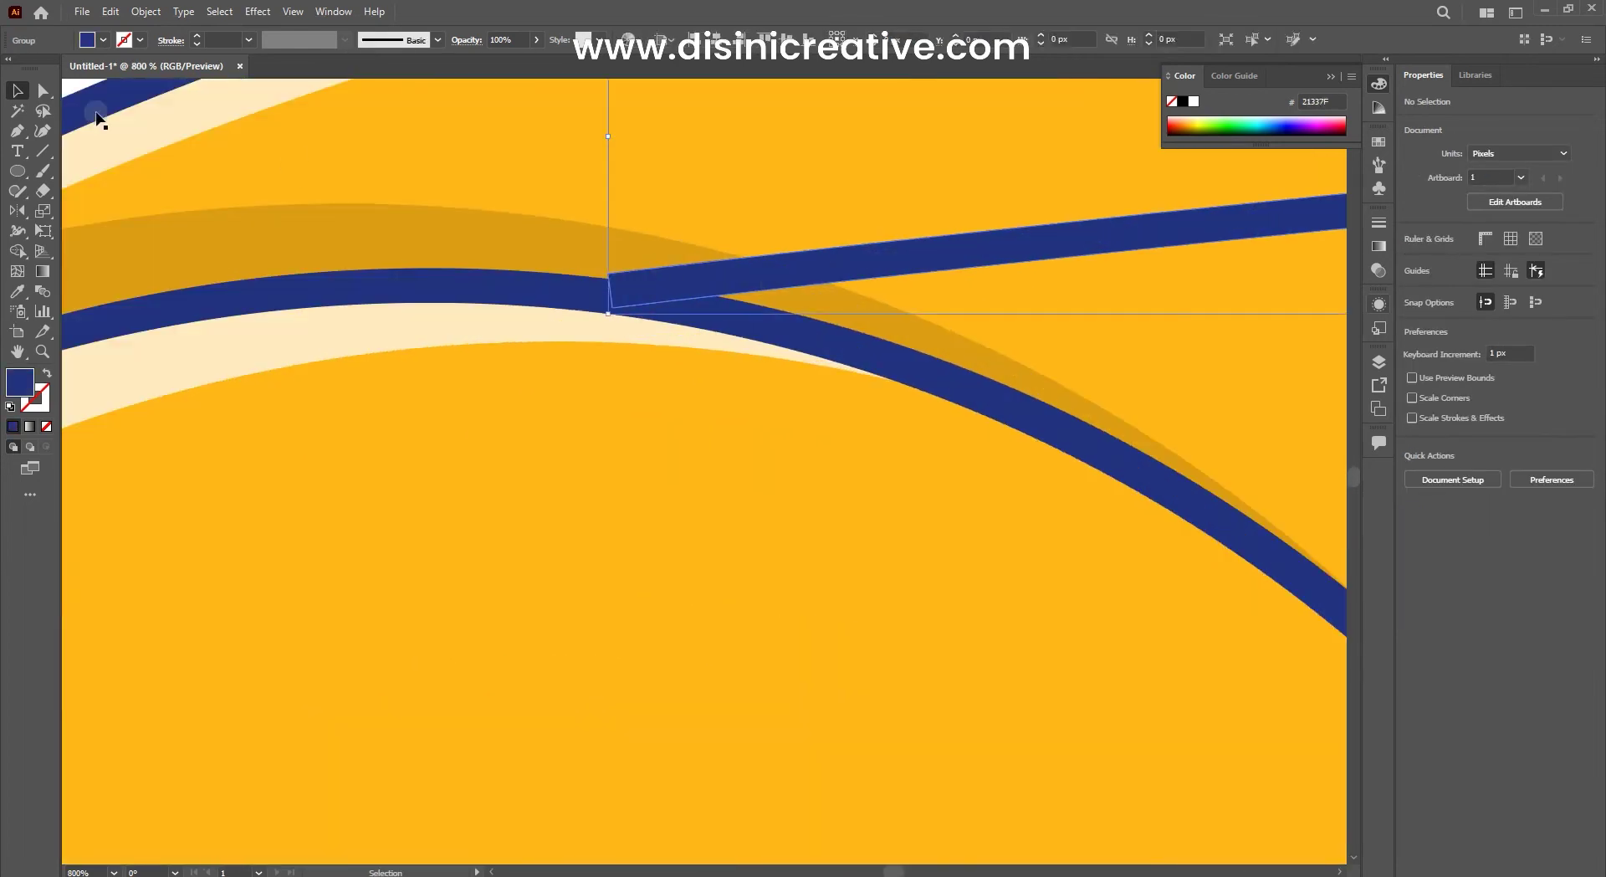
{"action": "key", "text": "a"}
{"action": "left_click_drag", "start_coordinate": [611, 283], "coordinate": [615, 325]}
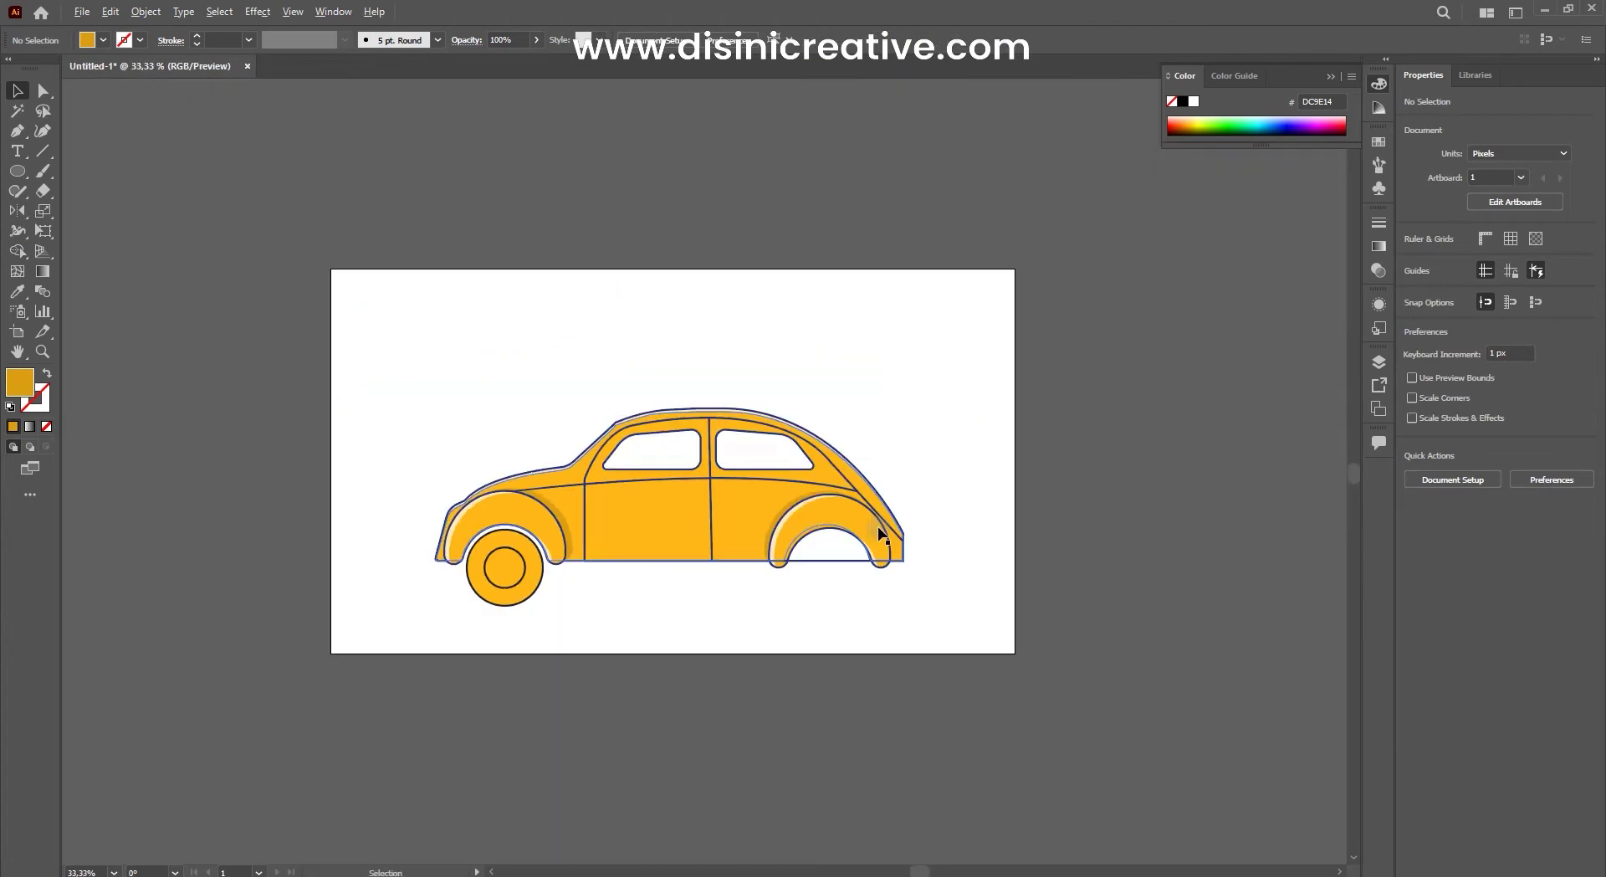
Step: Select the car body, deselect, then marquee-select the whole car
{"action": "scroll", "coordinate": [803, 466], "scroll_direction": "up", "scroll_amount": 3}
{"action": "left_click", "coordinate": [703, 506]}
{"action": "scroll", "coordinate": [679, 492], "scroll_direction": "down", "scroll_amount": 1}
{"action": "scroll", "coordinate": [681, 438], "scroll_direction": "up", "scroll_amount": 3}
{"action": "scroll", "coordinate": [681, 437], "scroll_direction": "down", "scroll_amount": 3}
{"action": "left_click", "coordinate": [878, 242]}
{"action": "scroll", "coordinate": [879, 243], "scroll_direction": "down", "scroll_amount": 4}
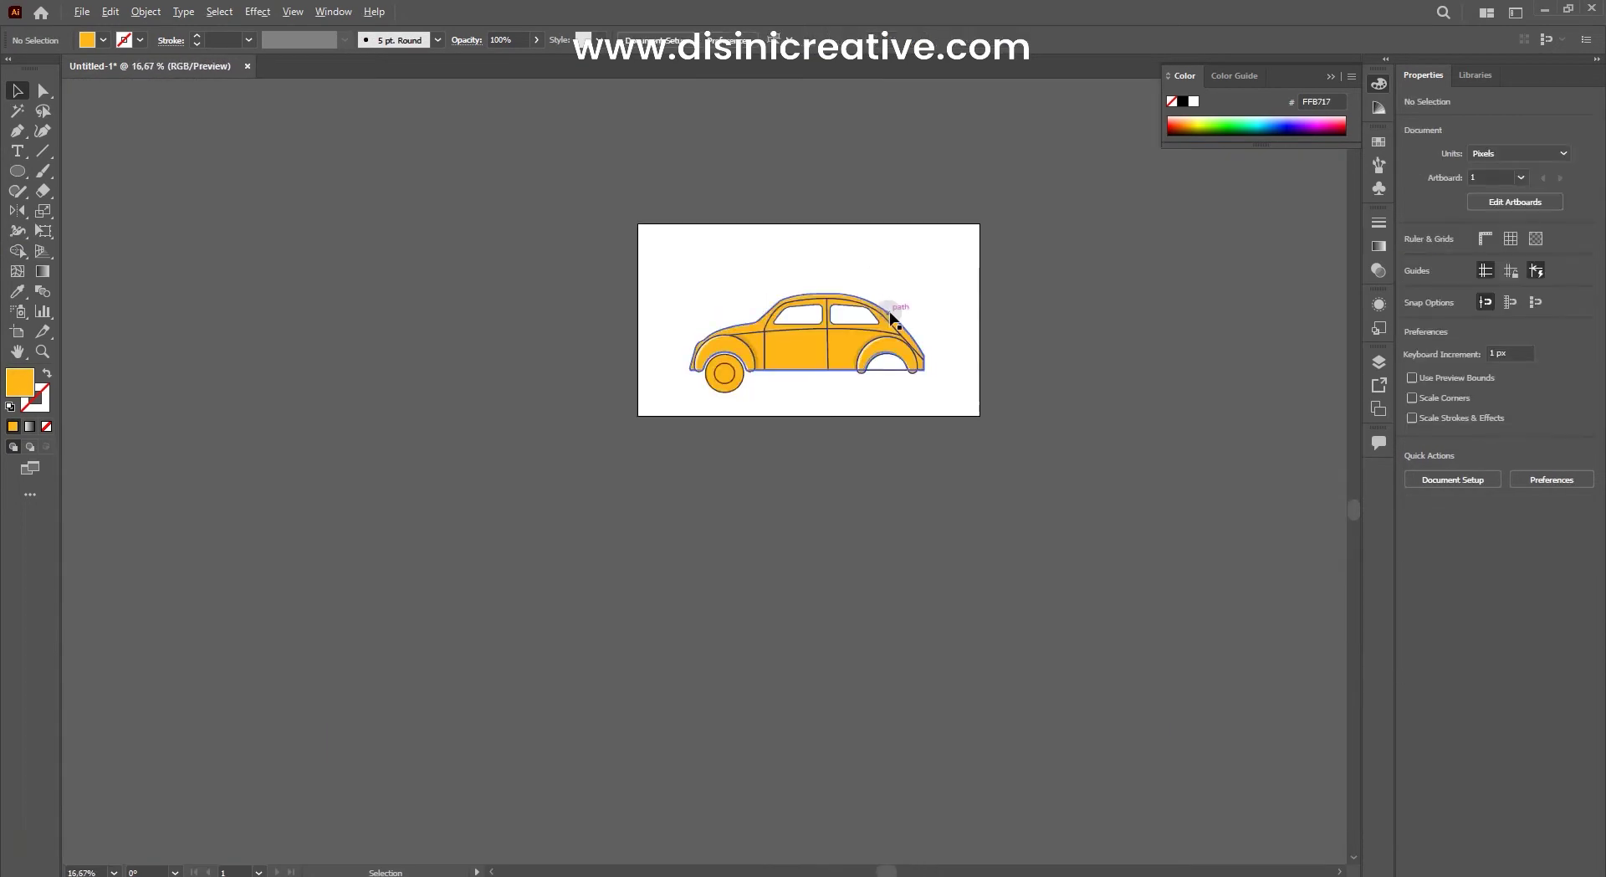
{"action": "scroll", "coordinate": [891, 318], "scroll_direction": "up", "scroll_amount": 5}
{"action": "scroll", "coordinate": [870, 437], "scroll_direction": "down", "scroll_amount": 2}
{"action": "left_click_drag", "start_coordinate": [848, 215], "coordinate": [629, 390]}
{"action": "left_click", "coordinate": [599, 474]}
{"action": "scroll", "coordinate": [599, 473], "scroll_direction": "up", "scroll_amount": 2}
Step: Select the front wheel's inner circle and try swapping its fill and stroke, then undo
{"action": "left_click", "coordinate": [532, 427]}
{"action": "left_click", "coordinate": [47, 375]}
{"action": "key", "text": "ctrl+z"}
{"action": "key", "text": "v"}
Step: Resize the white hub circle inside the front wheel
{"action": "scroll", "coordinate": [539, 466], "scroll_direction": "right", "scroll_amount": 1}
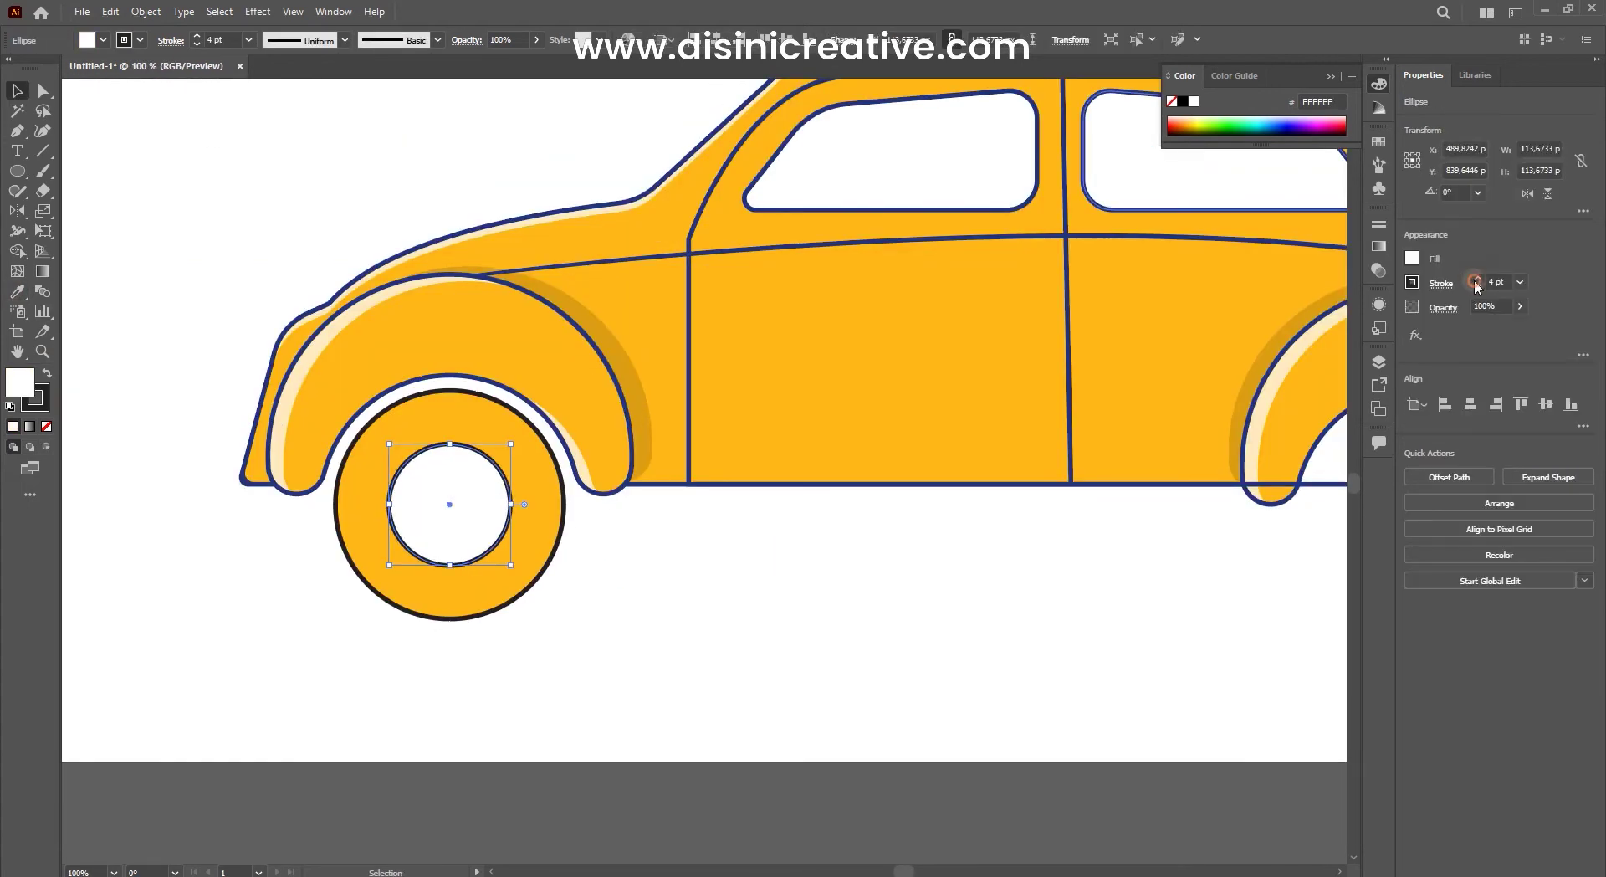
{"action": "left_click", "coordinate": [912, 572]}
{"action": "key", "text": "ctrl+minus"}
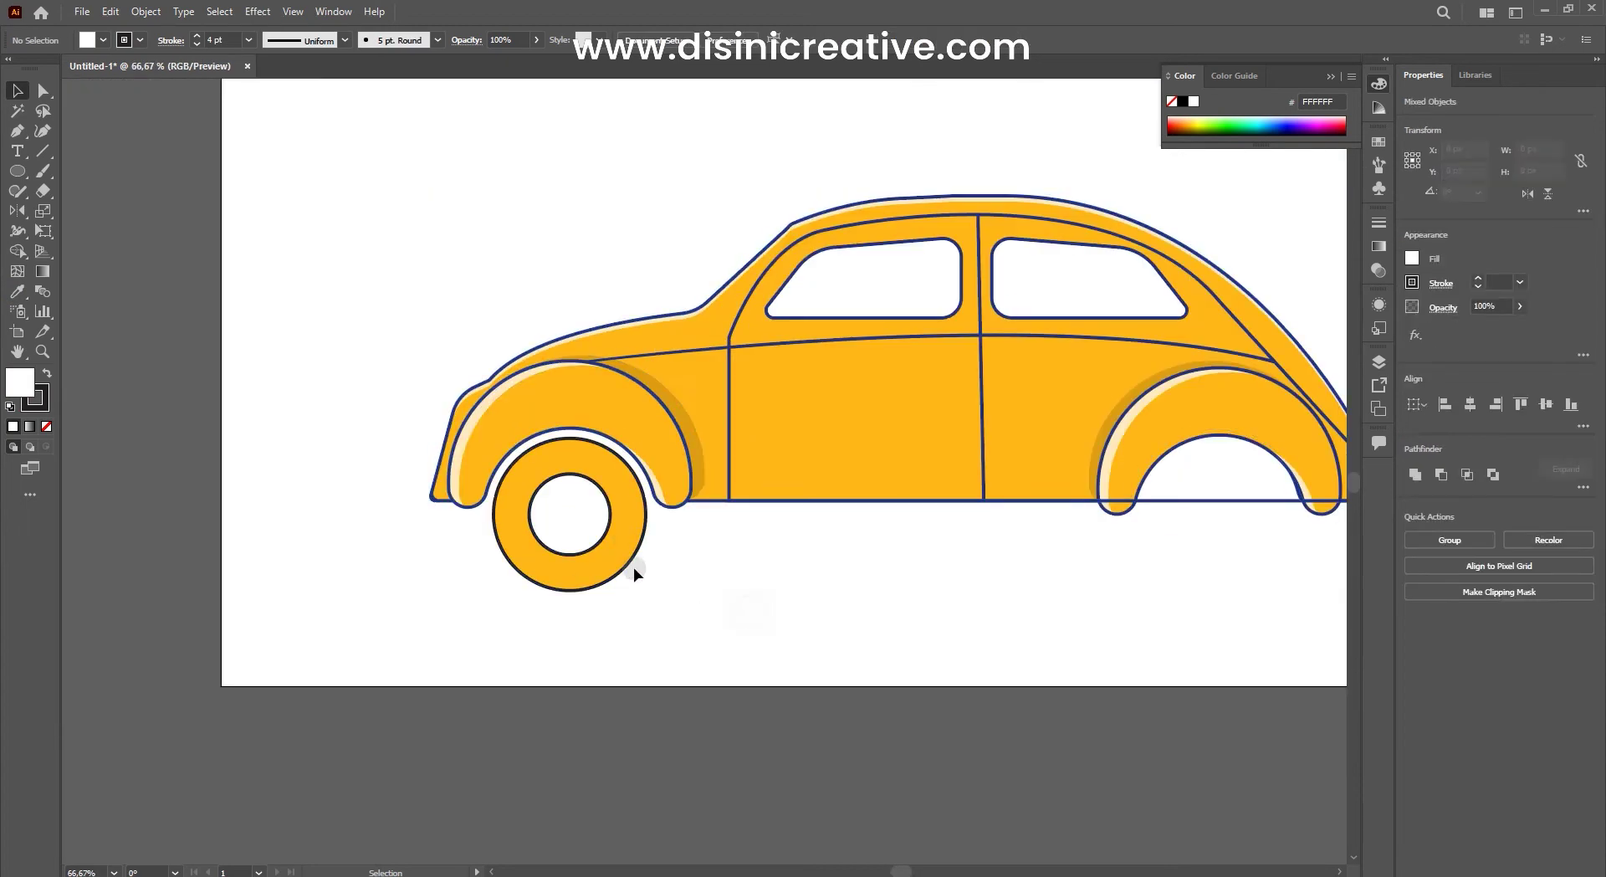
{"action": "left_click_drag", "start_coordinate": [567, 282], "coordinate": [544, 305]}
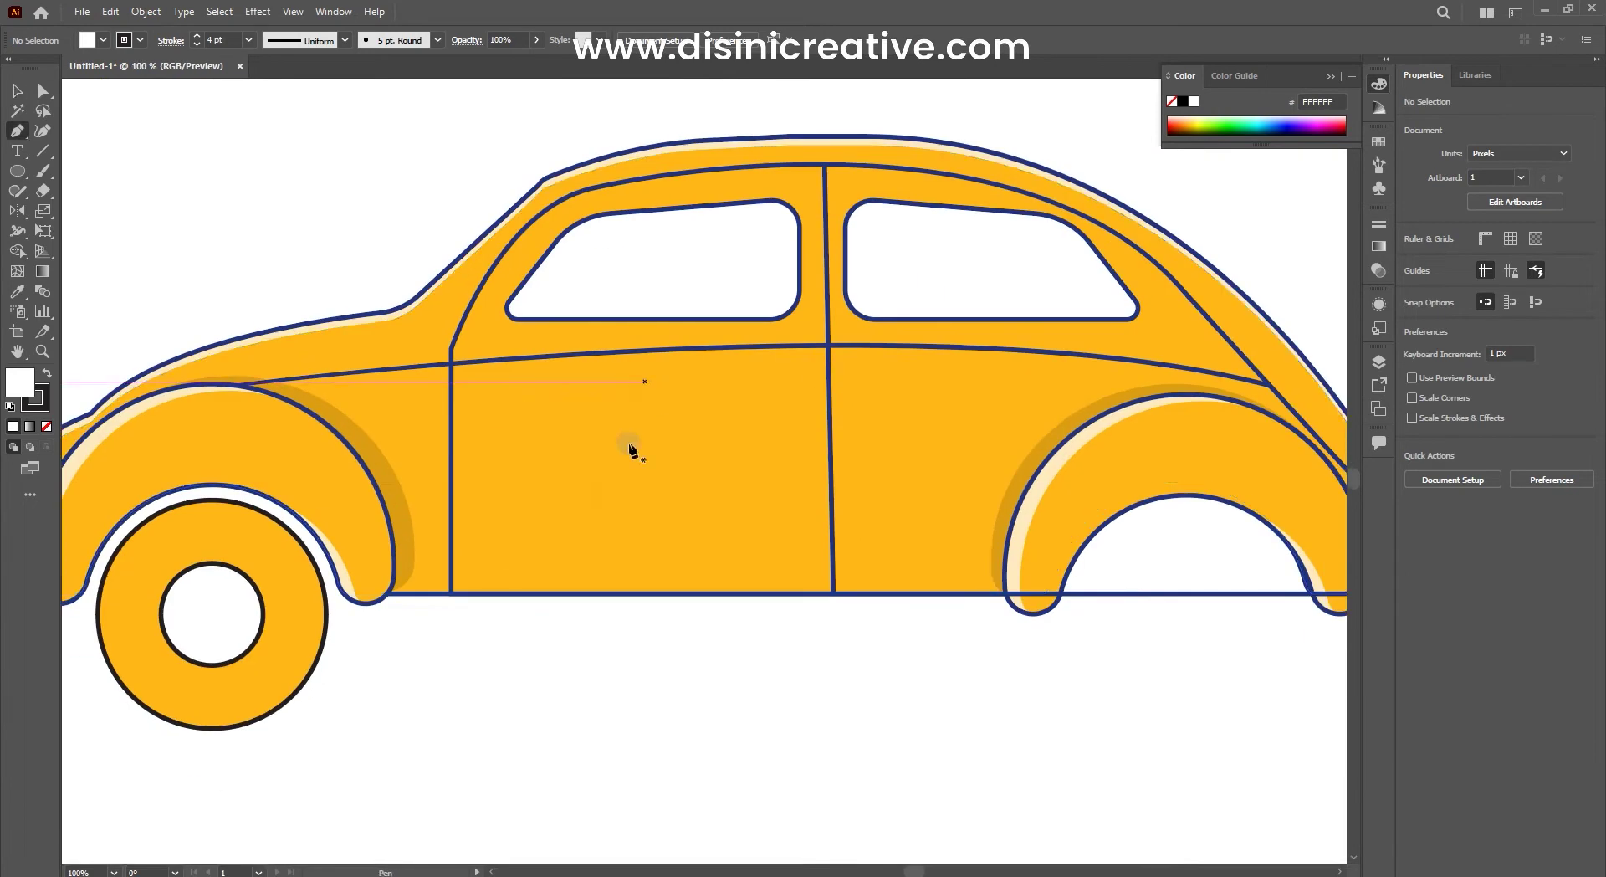
{"action": "left_click", "coordinate": [753, 485]}
Step: Draw a curved shading path along the lower body to the car's rear corner
{"action": "scroll", "coordinate": [753, 486], "scroll_direction": "down", "scroll_amount": 1}
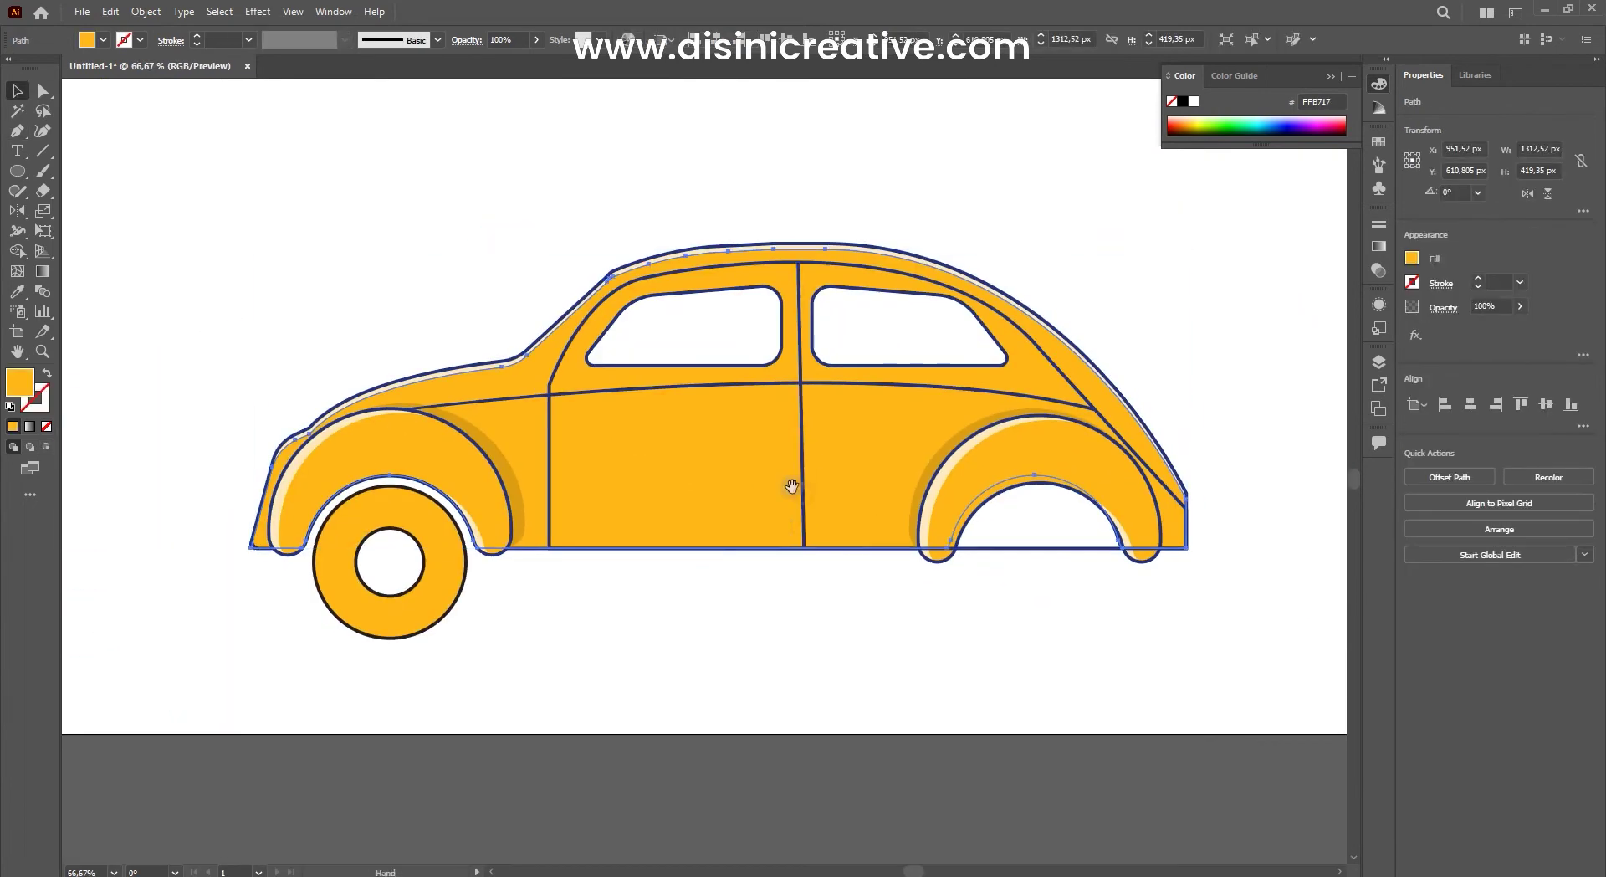
{"action": "scroll", "coordinate": [501, 440], "scroll_direction": "up", "scroll_amount": 1}
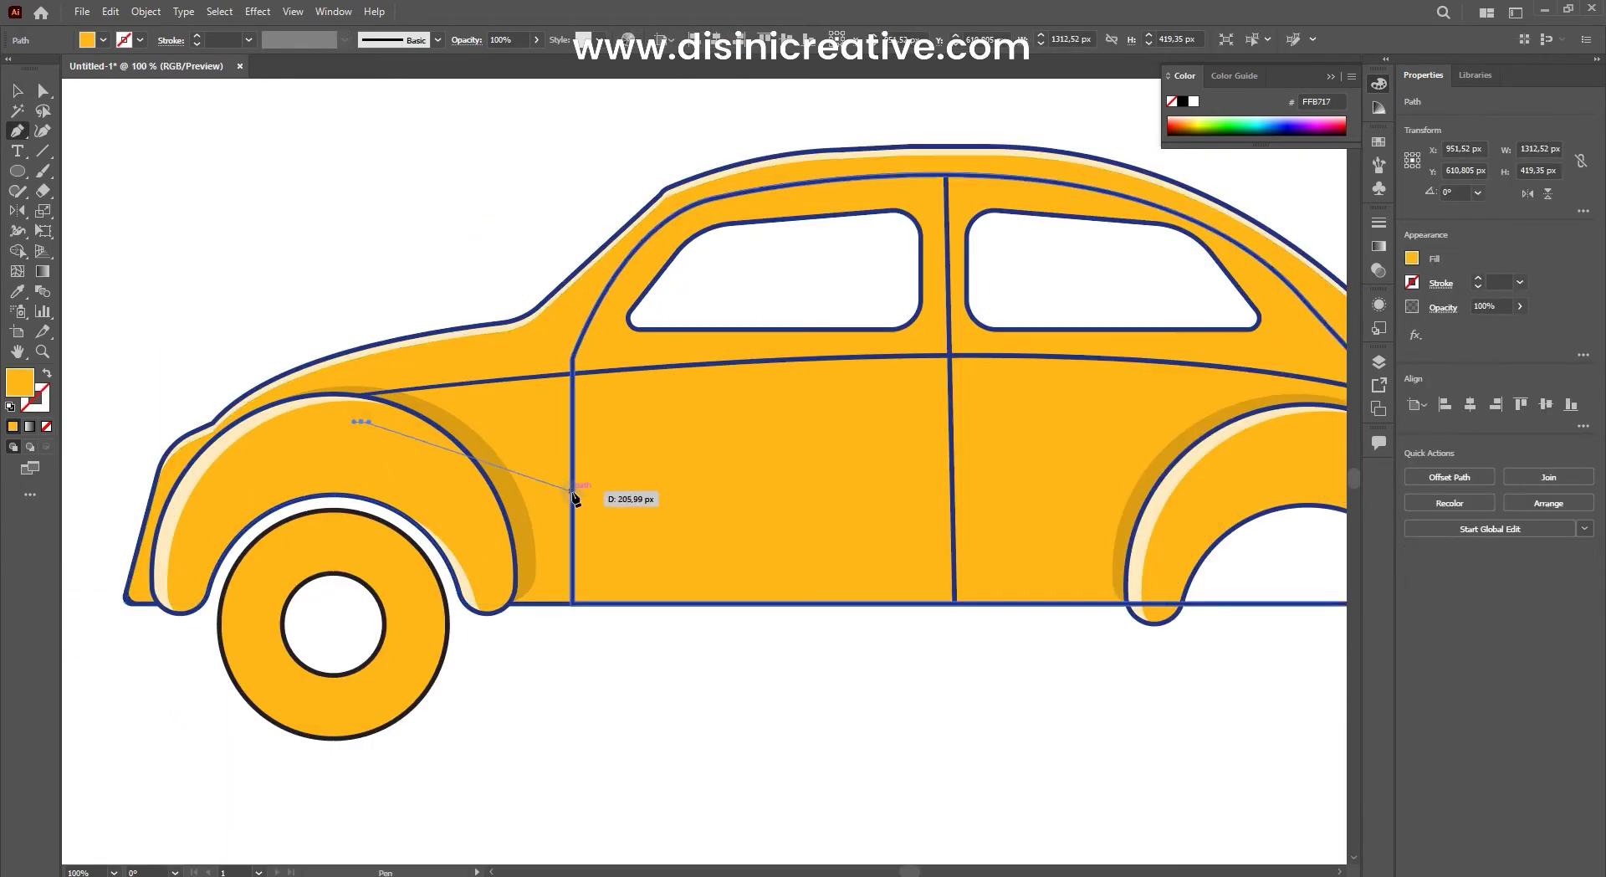
{"action": "left_click_drag", "start_coordinate": [1011, 522], "coordinate": [752, 542]}
{"action": "left_click_drag", "start_coordinate": [835, 537], "coordinate": [960, 445]}
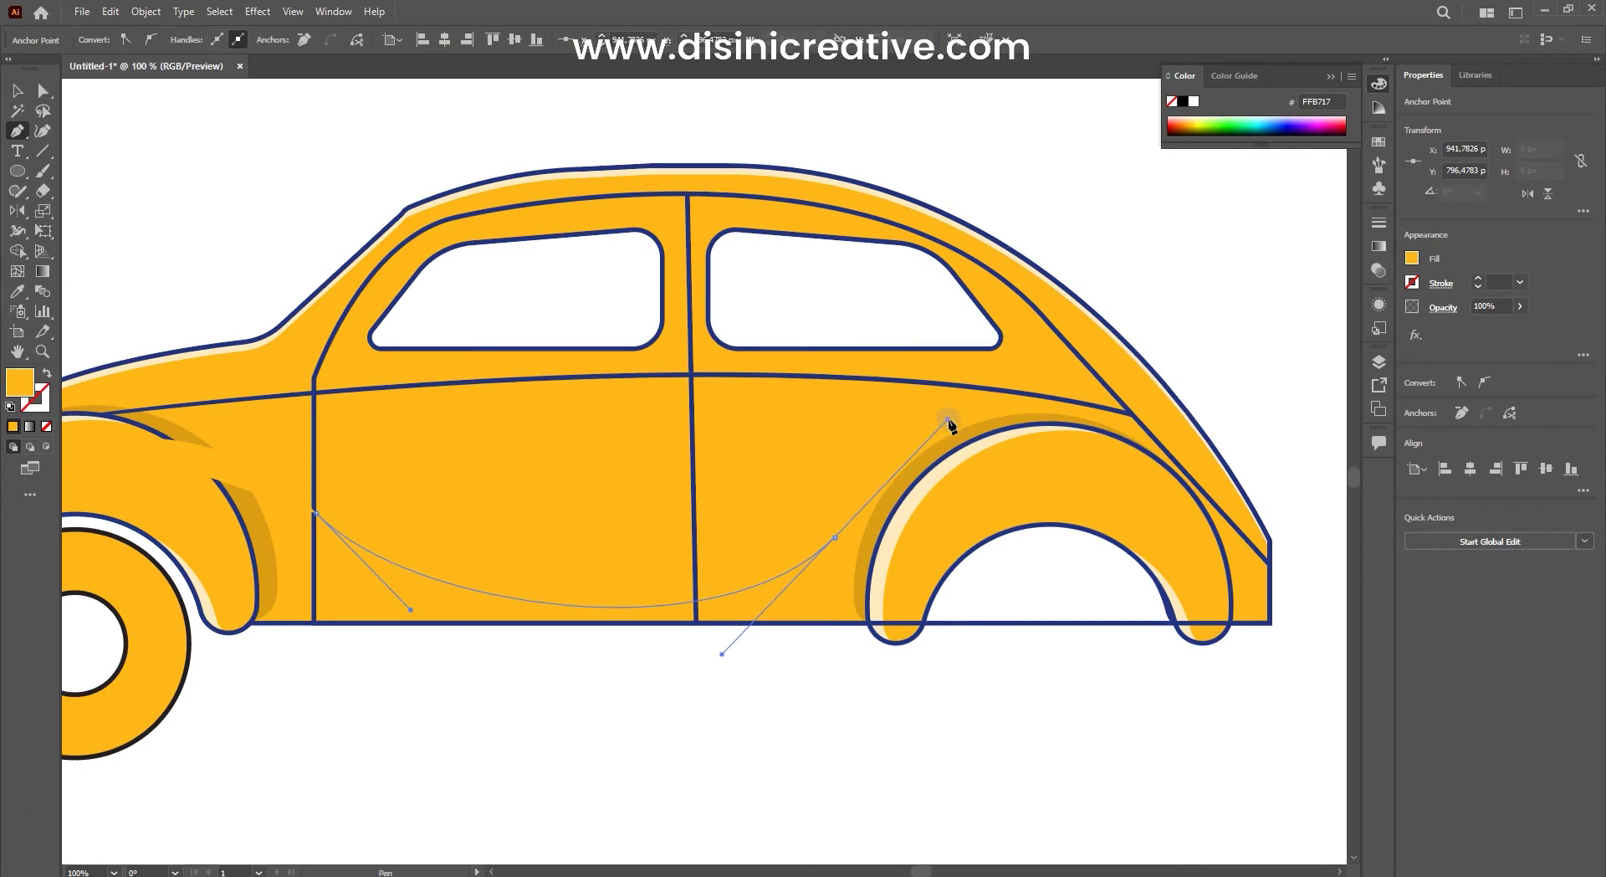
{"action": "left_click_drag", "start_coordinate": [1245, 560], "coordinate": [1088, 726]}
Step: Add an anchor to the shading curve and pull it up toward the rear arch
{"action": "mouse_move", "coordinate": [841, 622]}
{"action": "left_mouse_down"}
{"action": "mouse_move", "coordinate": [982, 526]}
{"action": "mouse_move", "coordinate": [812, 539]}
{"action": "left_mouse_up"}
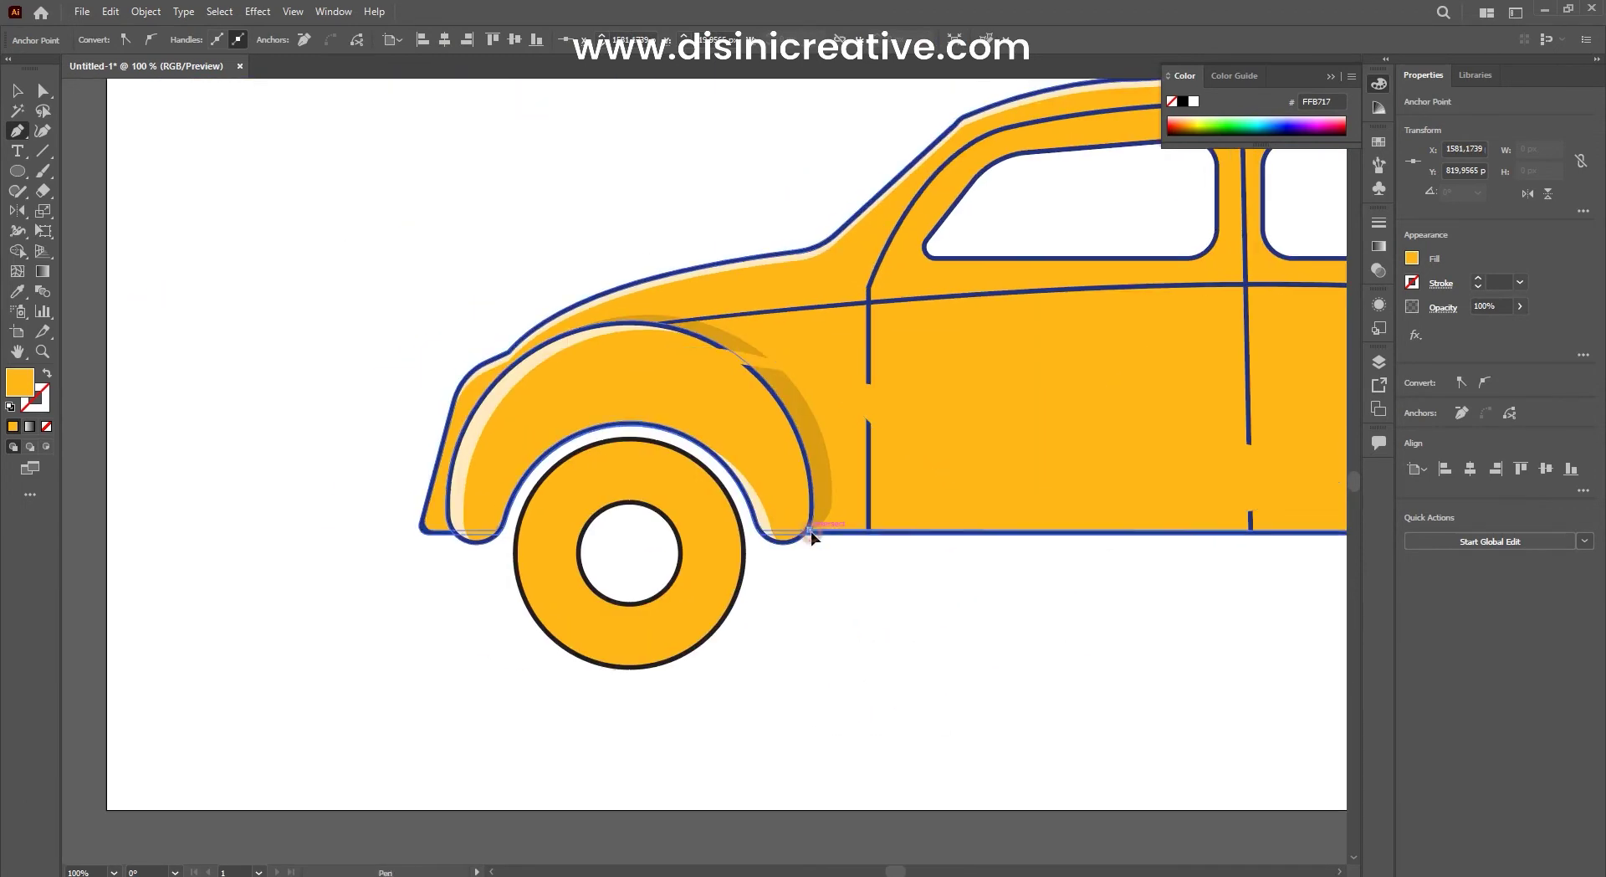
{"action": "scroll", "coordinate": [812, 535], "scroll_direction": "up", "scroll_amount": 2}
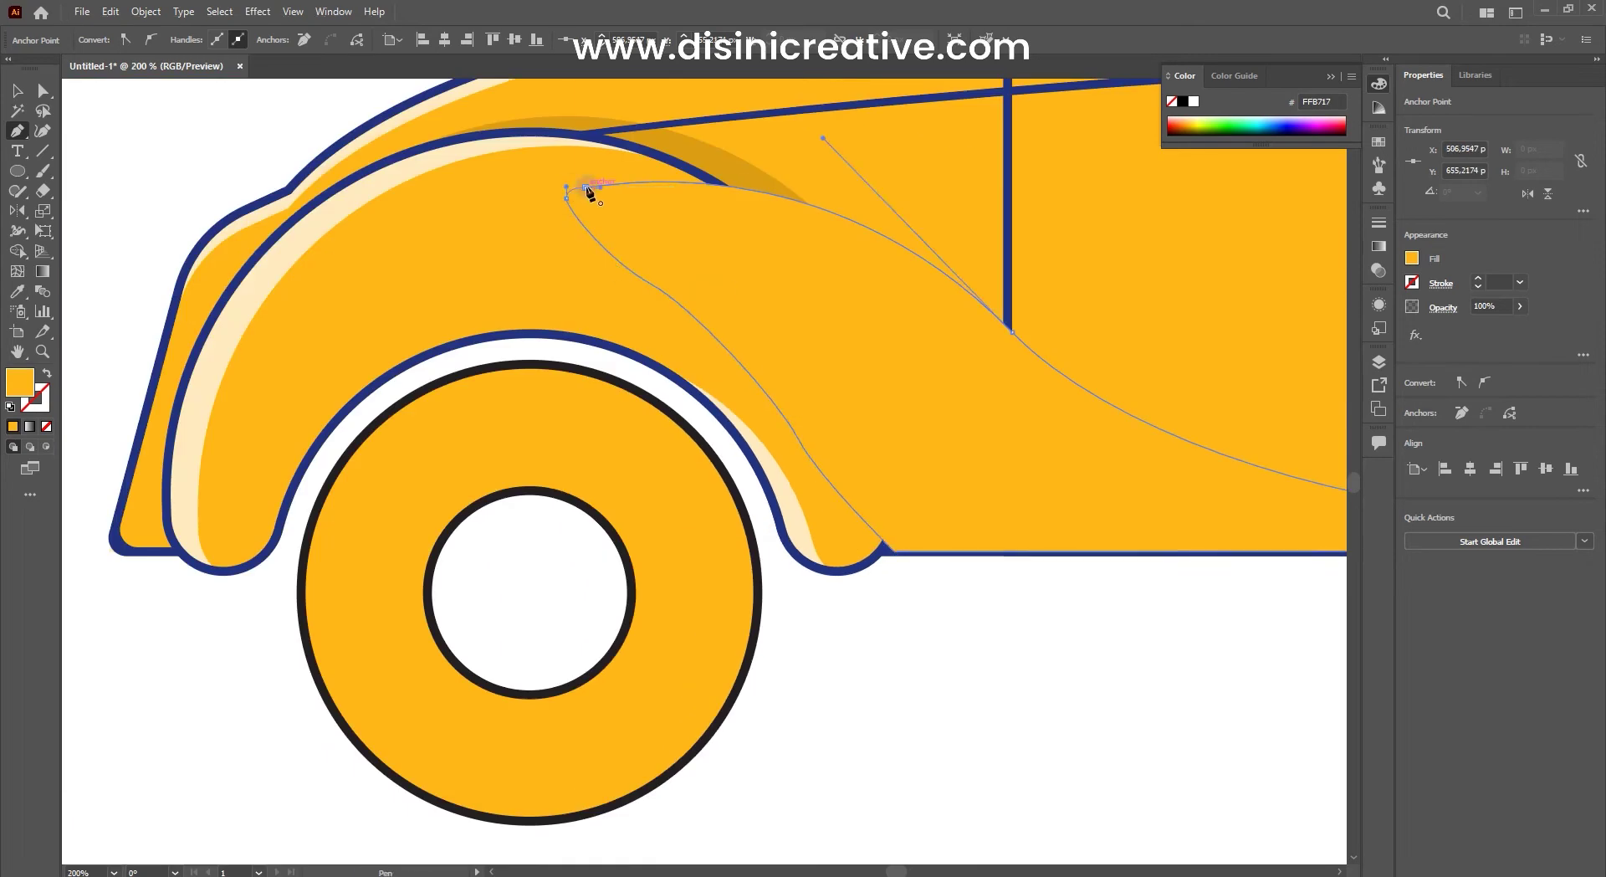
{"action": "key", "text": "ctrl+minus"}
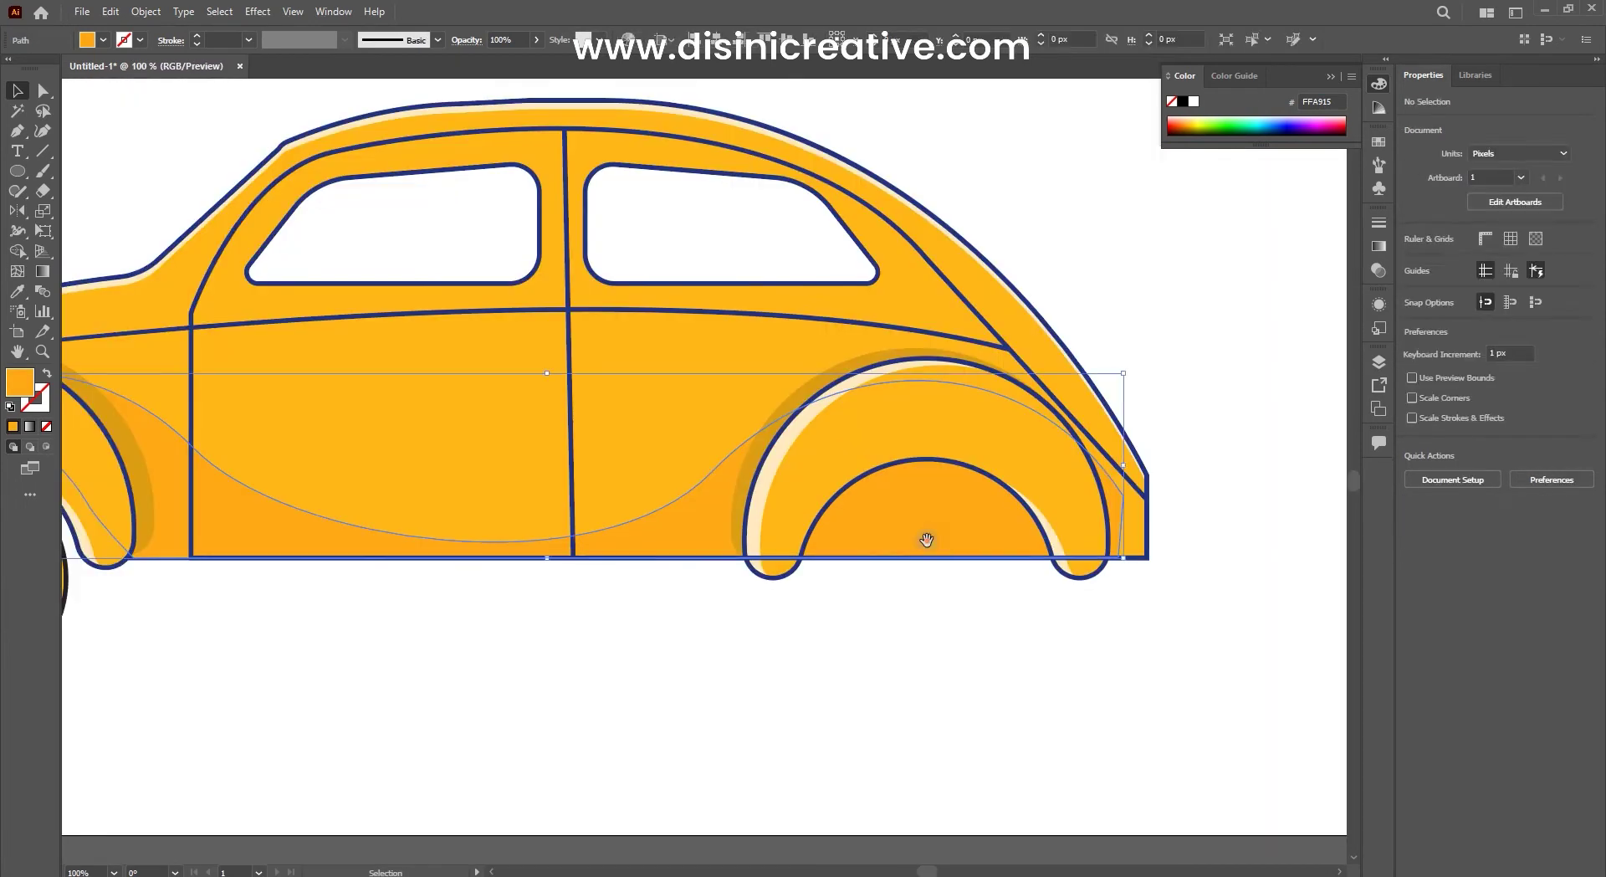
{"action": "left_click_drag", "start_coordinate": [927, 539], "coordinate": [832, 502]}
{"action": "key", "text": "a"}
{"action": "left_click", "coordinate": [826, 519]}
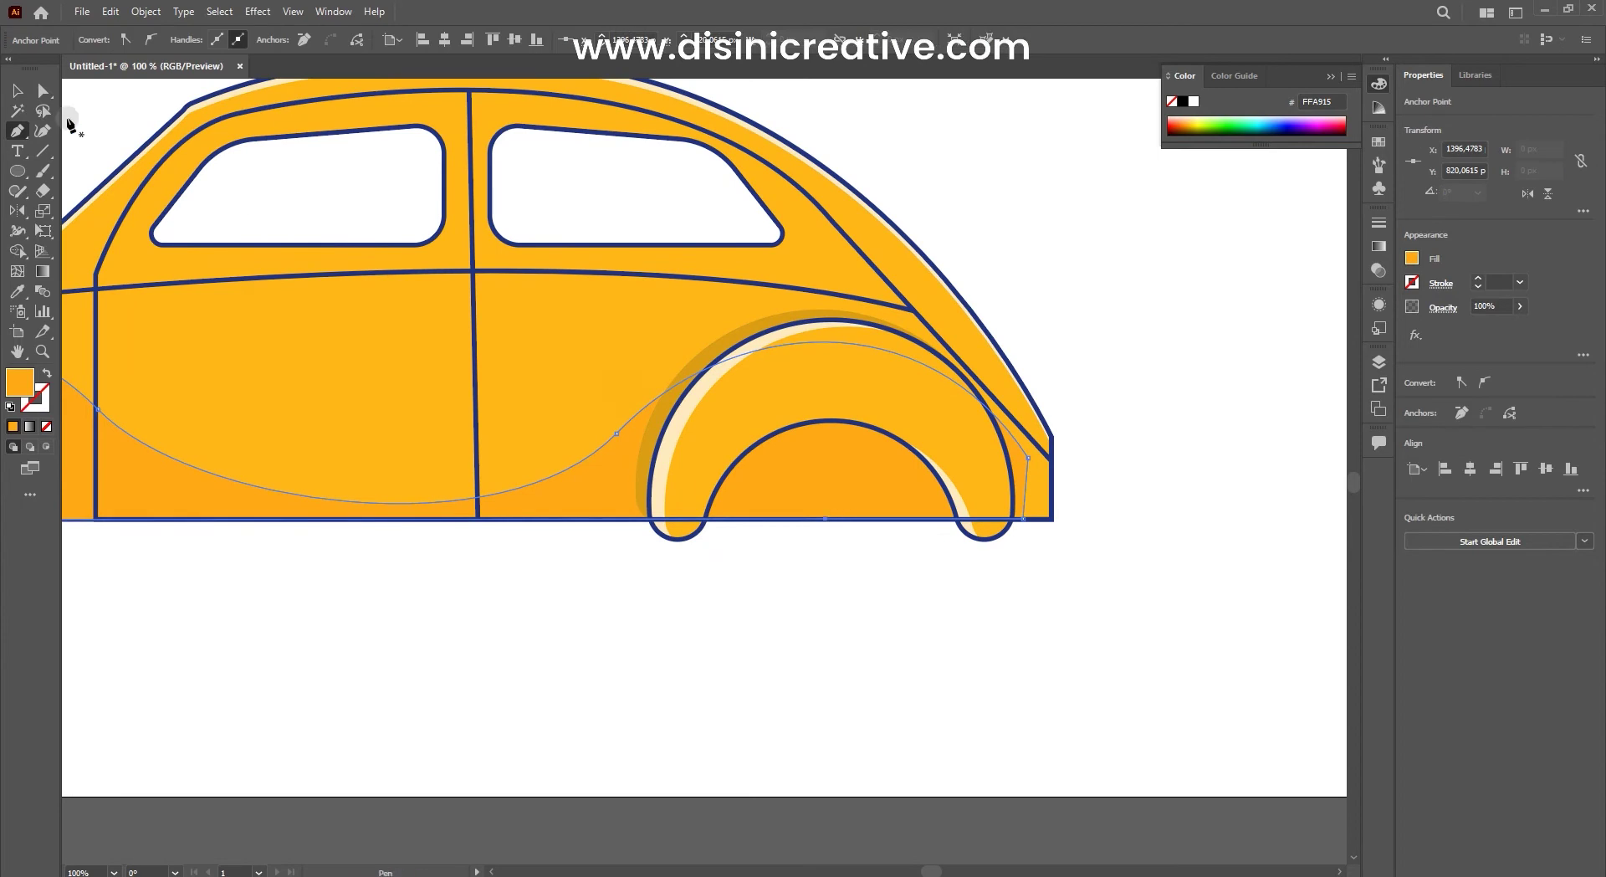
{"action": "left_click_drag", "start_coordinate": [826, 520], "coordinate": [851, 421]}
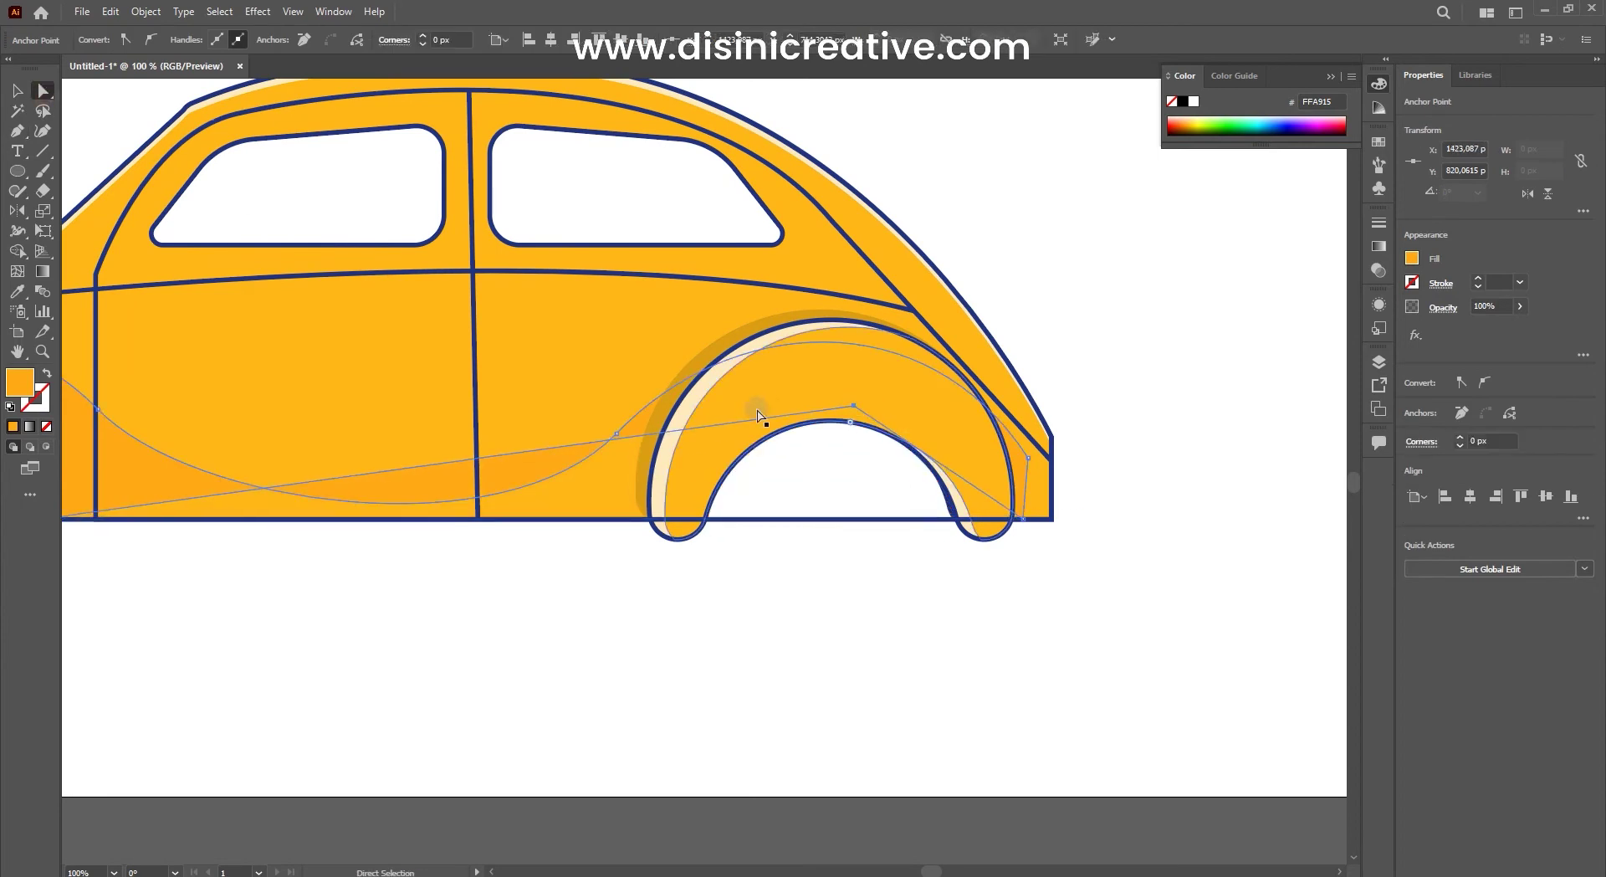
Step: Pull a shading point down to the car's bottom edge
{"action": "key", "text": "p"}
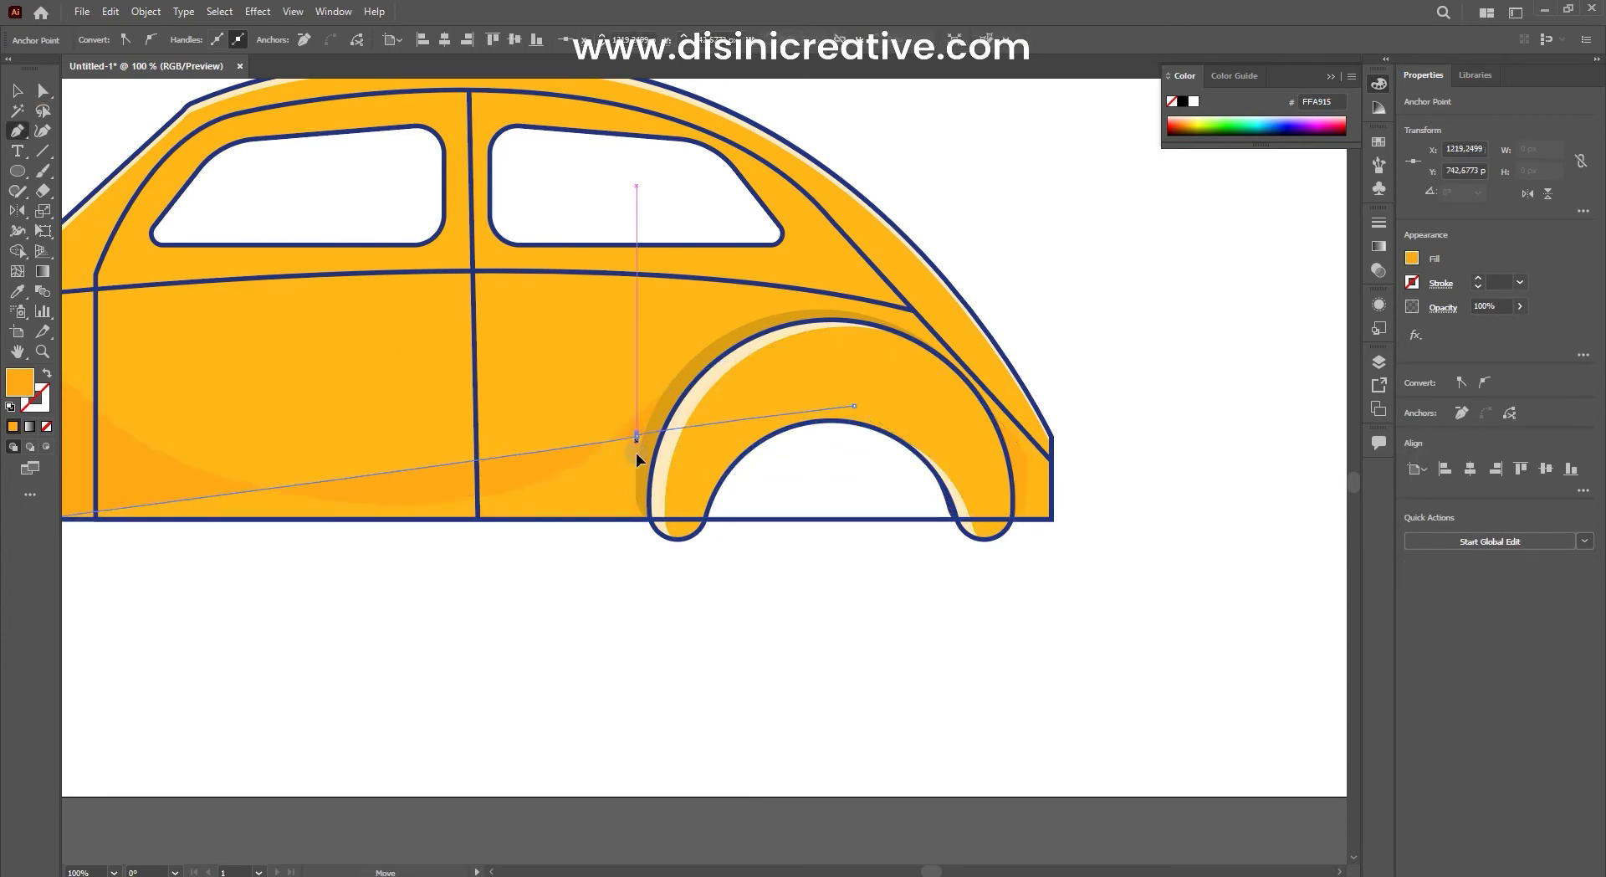
{"action": "left_click_drag", "start_coordinate": [639, 445], "coordinate": [634, 524]}
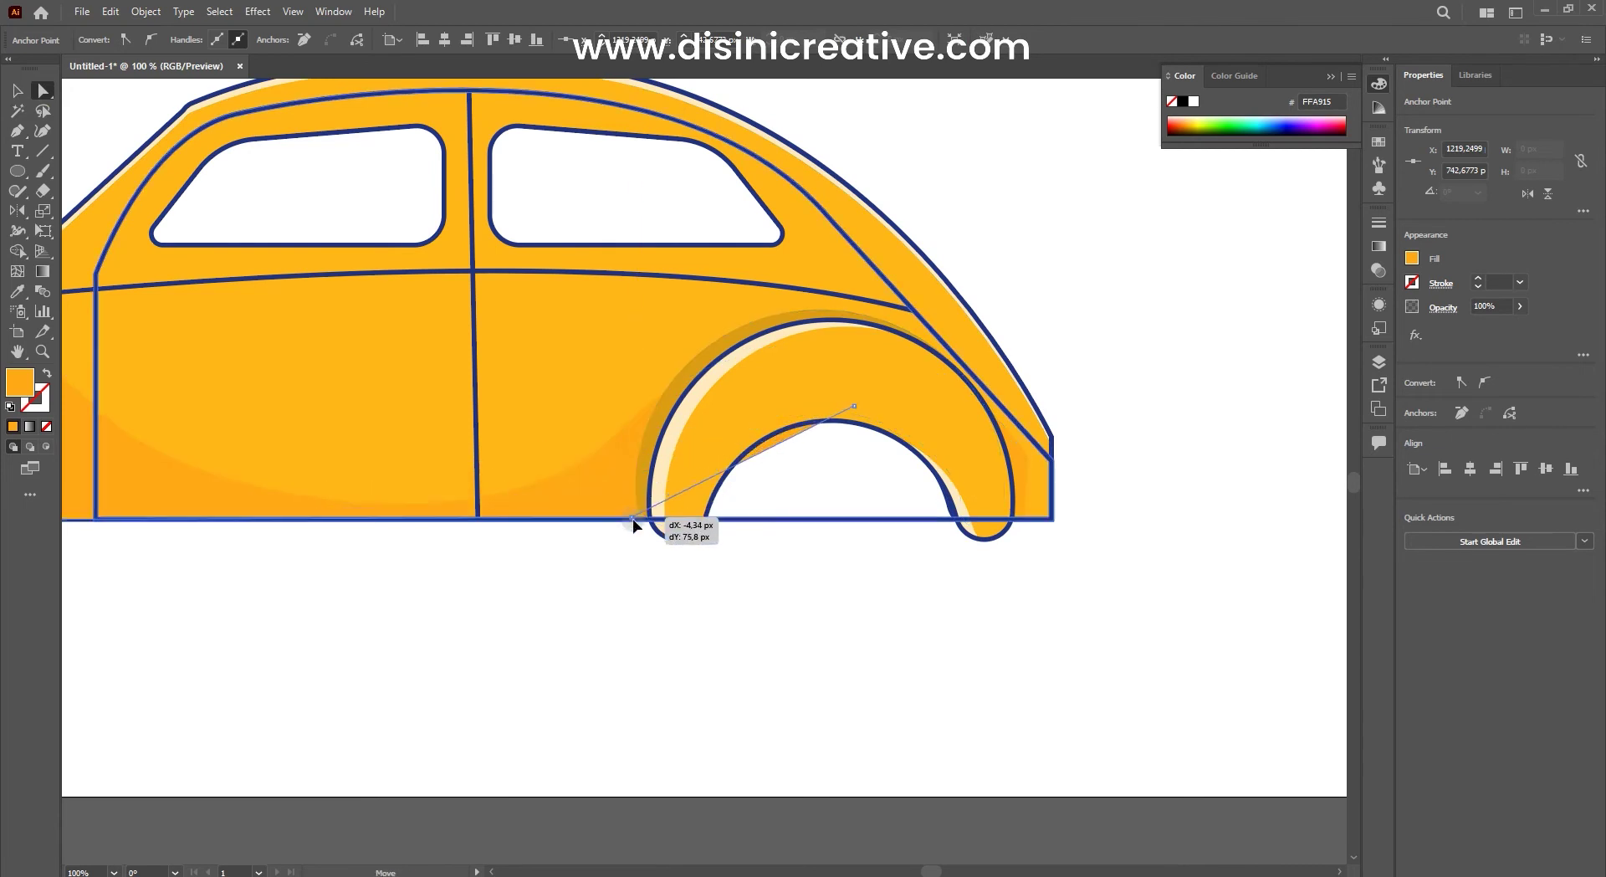
{"action": "scroll", "coordinate": [826, 565], "scroll_direction": "down", "scroll_amount": 3}
{"action": "scroll", "coordinate": [871, 544], "scroll_direction": "up", "scroll_amount": 2}
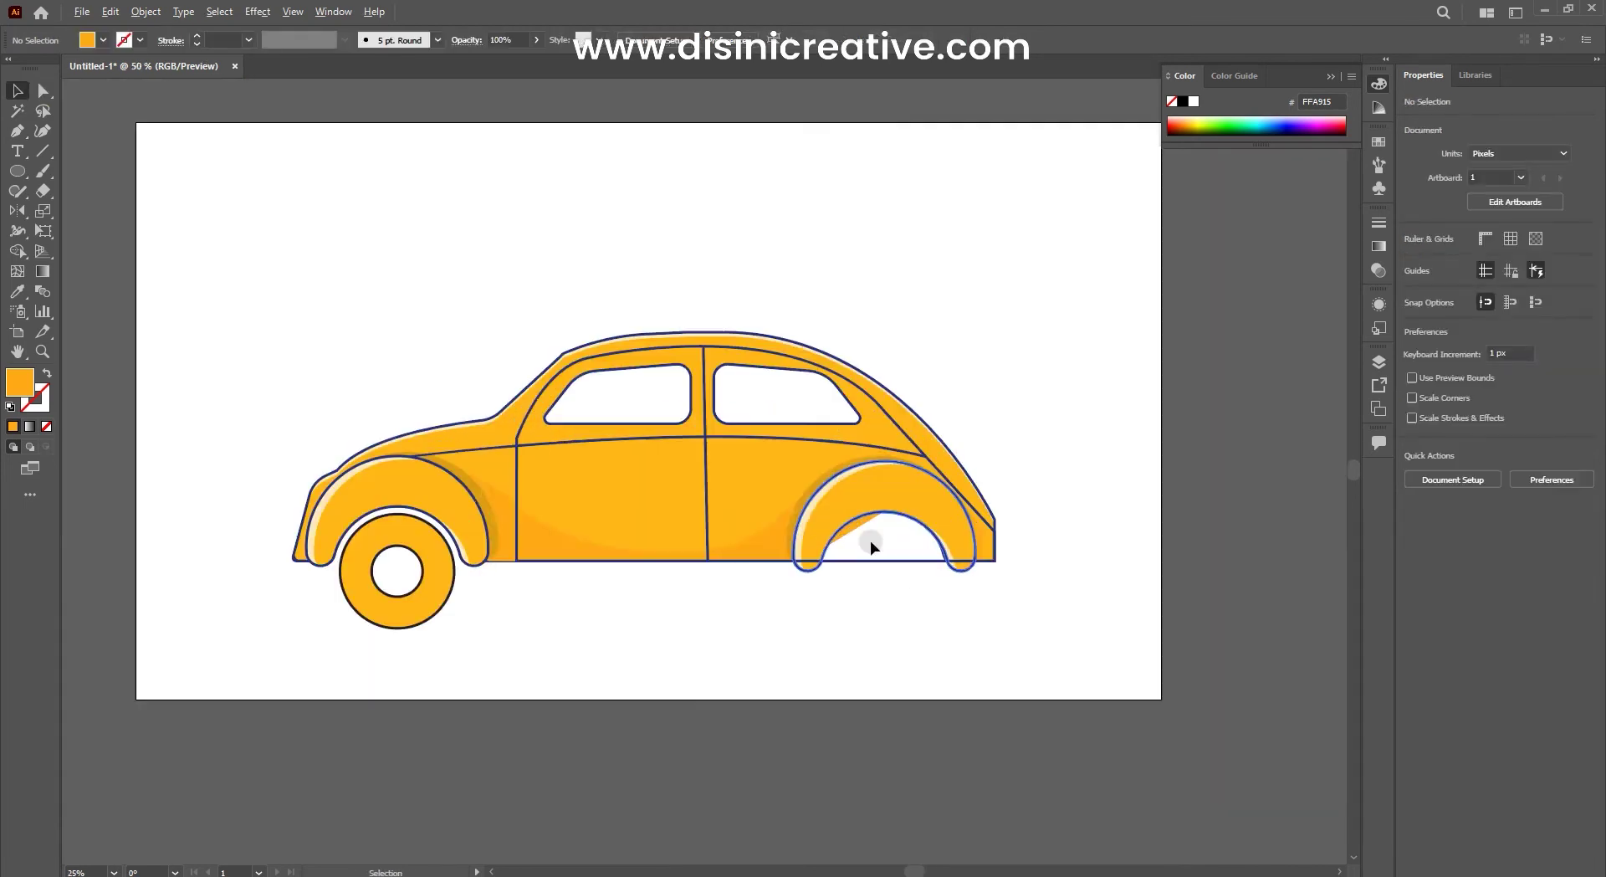
{"action": "scroll", "coordinate": [871, 544], "scroll_direction": "up", "scroll_amount": 4}
{"action": "key", "text": "v"}
{"action": "scroll", "coordinate": [126, 179], "scroll_direction": "down", "scroll_amount": 2}
Step: Add a point near the rear wheel arch, lift it into the arch, and deselect
{"action": "key", "text": "p"}
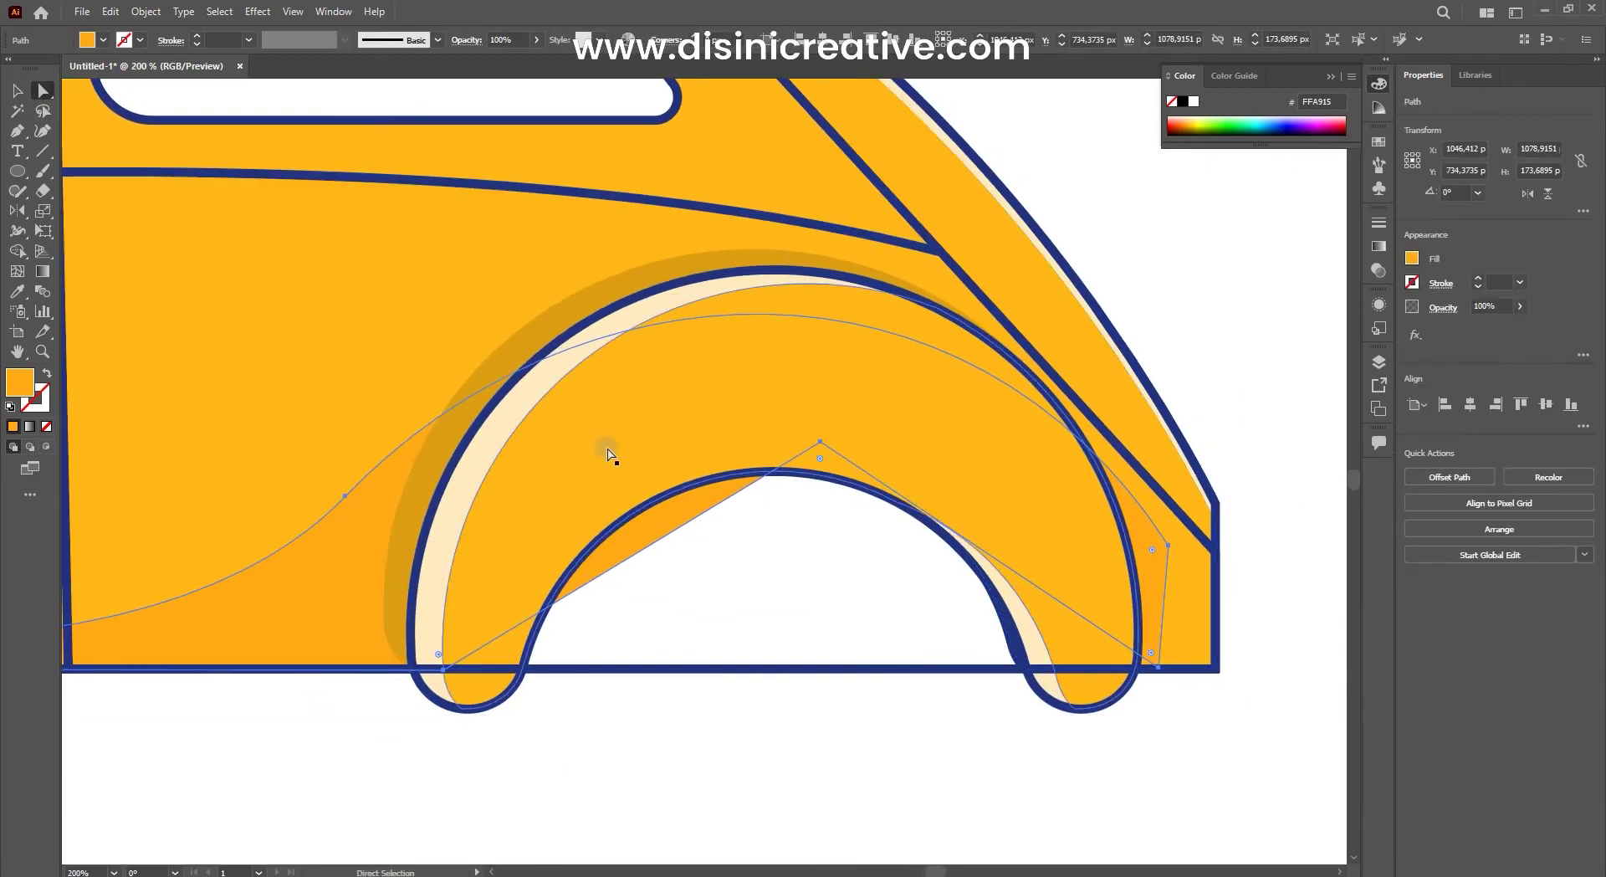
{"action": "left_click", "coordinate": [648, 548], "text": "ctrl"}
{"action": "left_click_drag", "start_coordinate": [648, 548], "coordinate": [621, 449]}
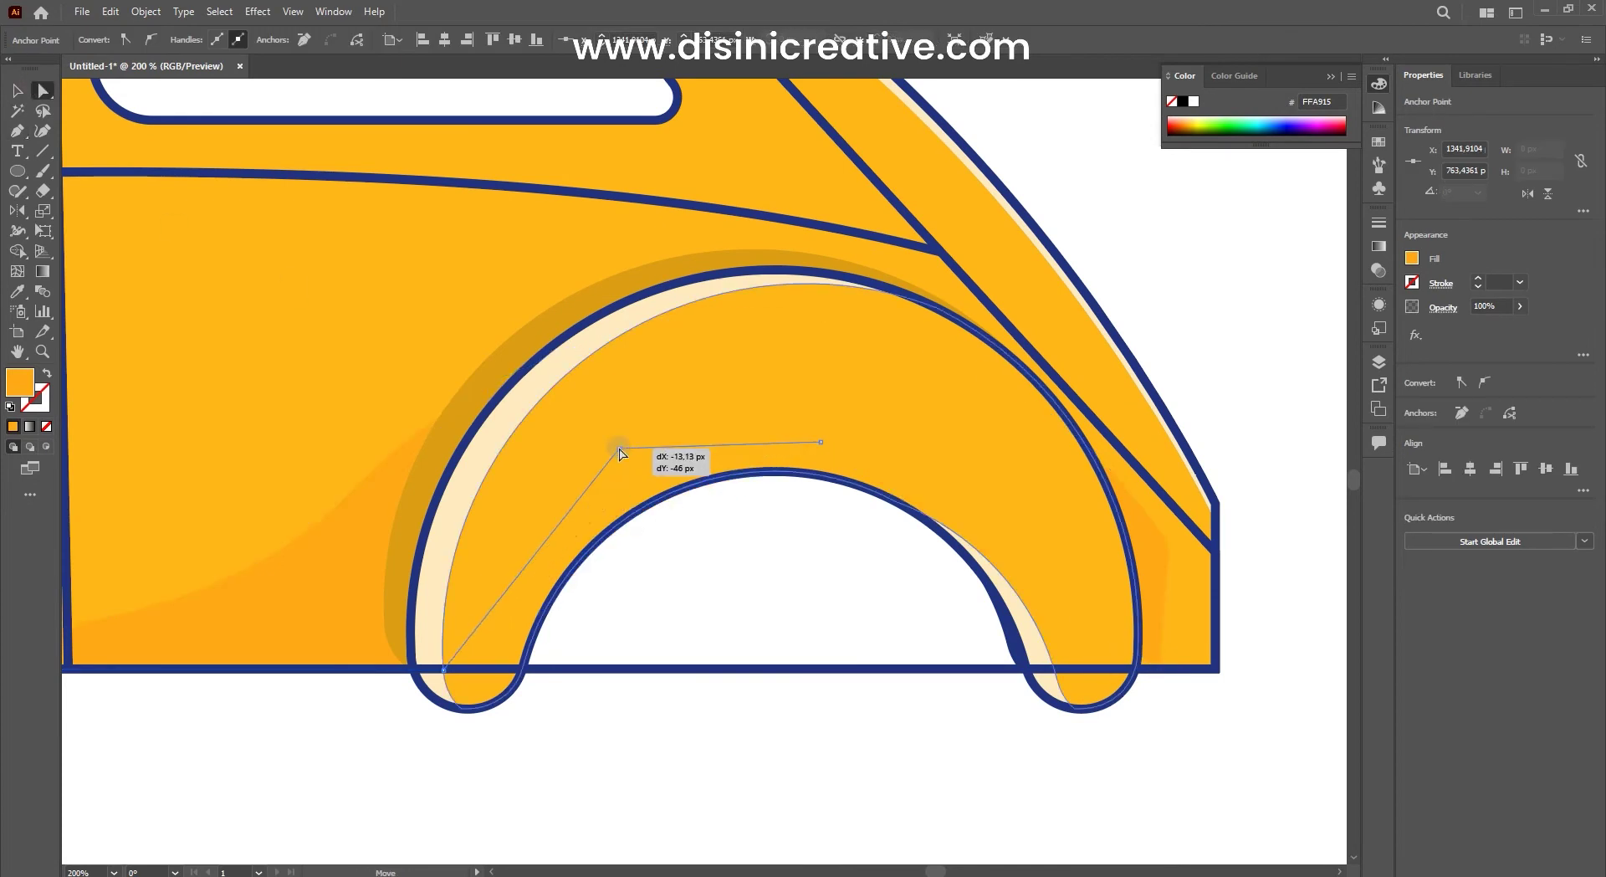
{"action": "scroll", "coordinate": [871, 370], "scroll_direction": "down", "scroll_amount": 4}
{"action": "key", "text": "v"}
{"action": "scroll", "coordinate": [721, 478], "scroll_direction": "up", "scroll_amount": 2}
{"action": "scroll", "coordinate": [556, 519], "scroll_direction": "up", "scroll_amount": 2}
{"action": "scroll", "coordinate": [555, 518], "scroll_direction": "down", "scroll_amount": 2}
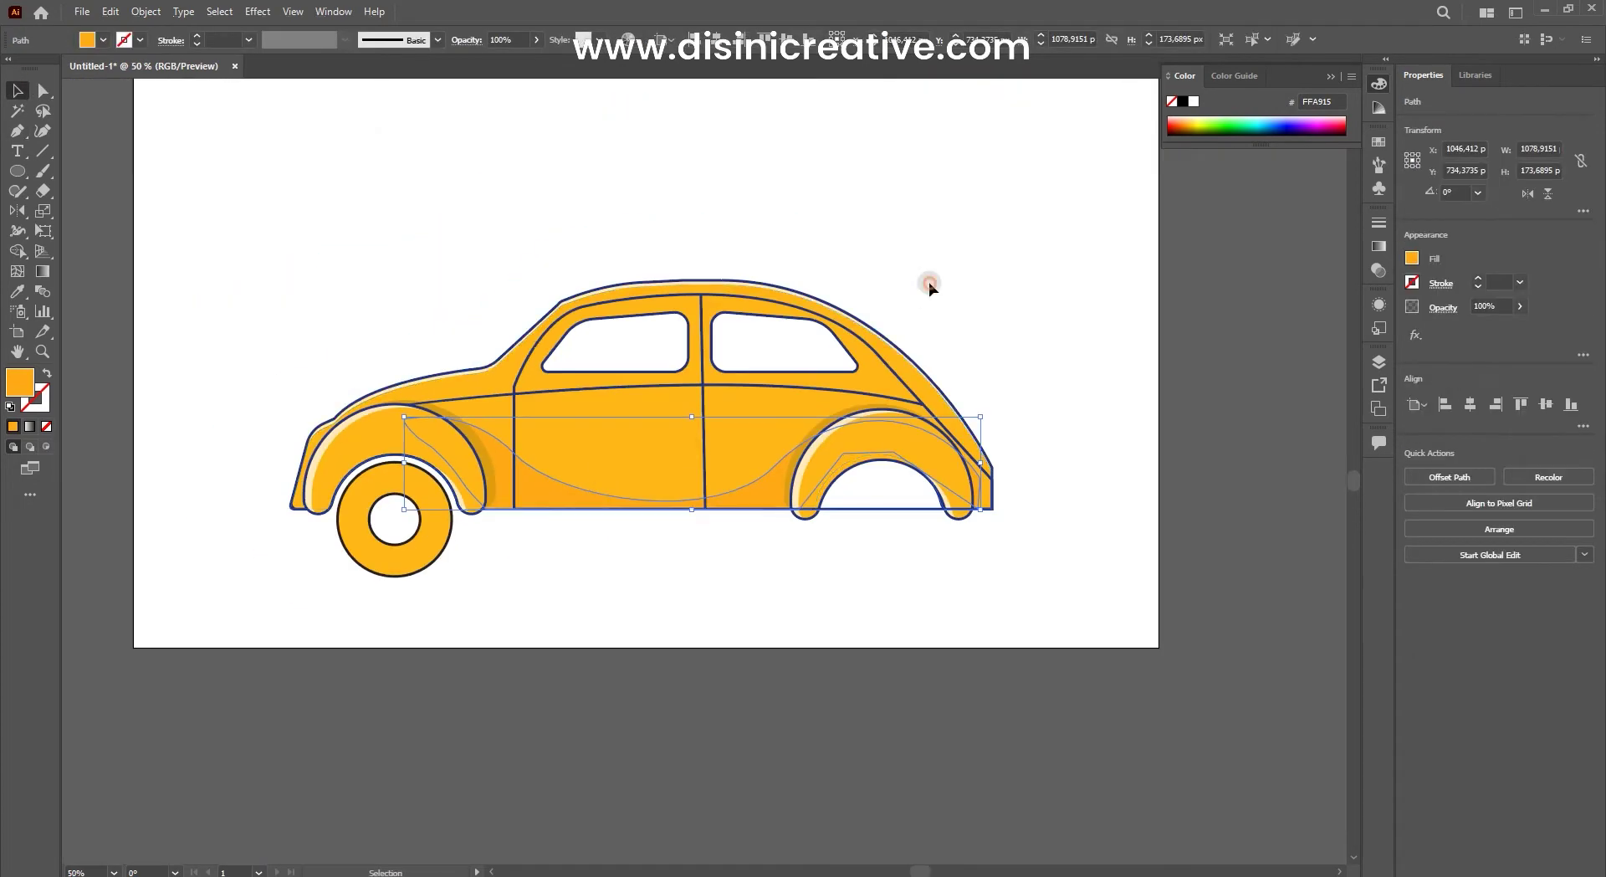
{"action": "left_click", "coordinate": [925, 278]}
{"action": "scroll", "coordinate": [343, 251], "scroll_direction": "up", "scroll_amount": 1}
{"action": "right_click", "coordinate": [17, 173]}
{"action": "left_click", "coordinate": [79, 176]}
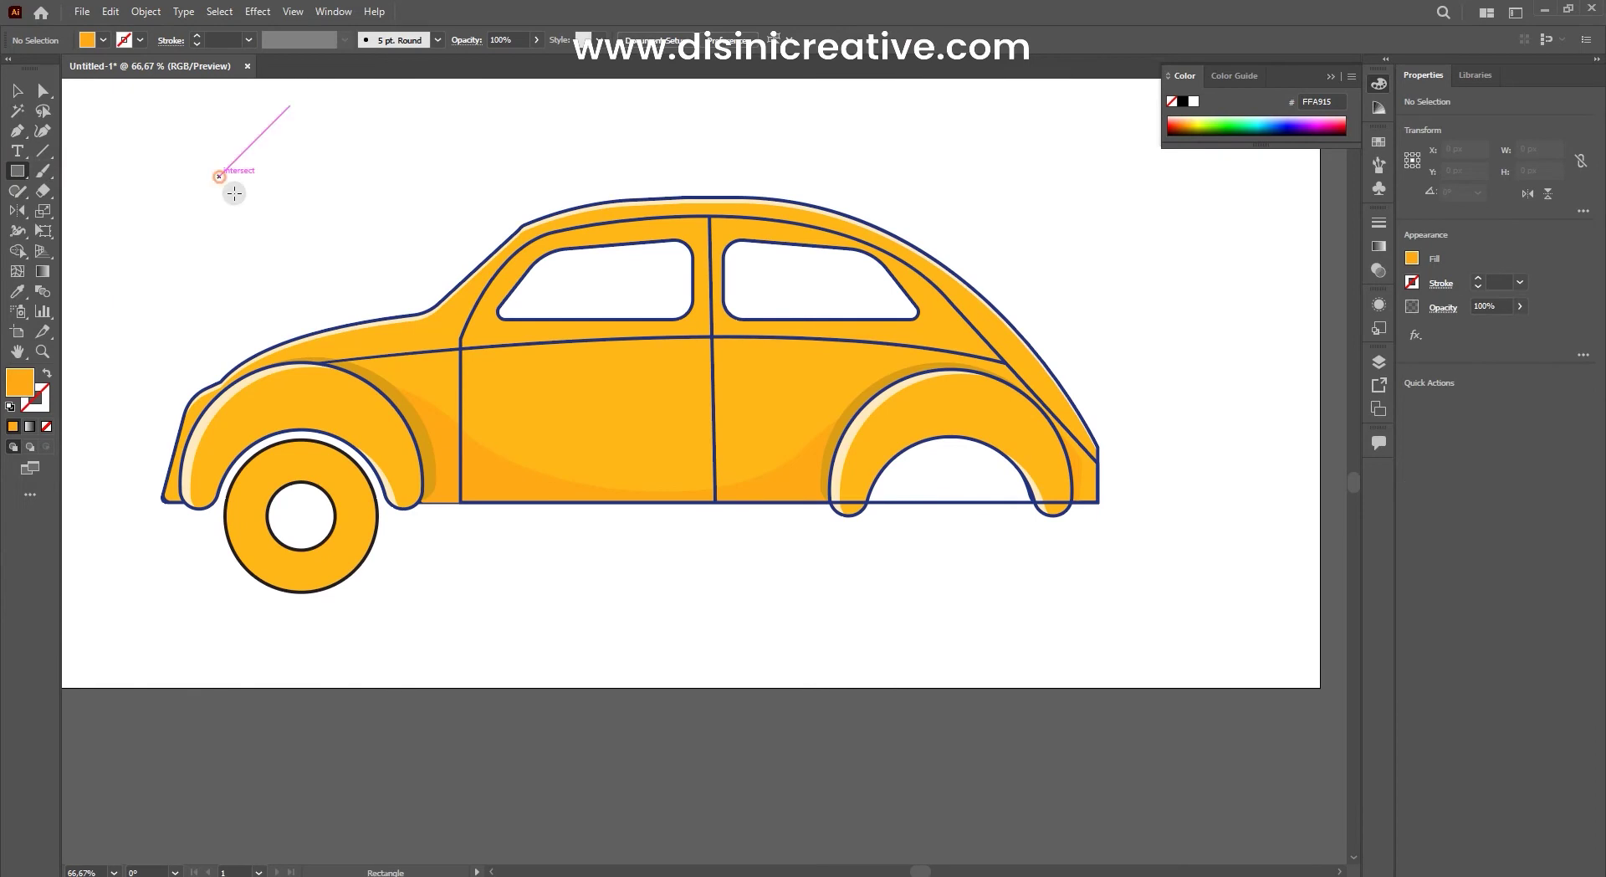
{"action": "key", "text": "v"}
{"action": "scroll", "coordinate": [294, 180], "scroll_direction": "up", "scroll_amount": 2}
{"action": "left_click_drag", "start_coordinate": [294, 185], "coordinate": [514, 373]}
{"action": "scroll", "coordinate": [154, 177], "scroll_direction": "down", "scroll_amount": 2}
{"action": "scroll", "coordinate": [669, 452], "scroll_direction": "up", "scroll_amount": 1}
{"action": "left_click_drag", "start_coordinate": [623, 457], "coordinate": [679, 460]}
{"action": "left_click", "coordinate": [538, 293]}
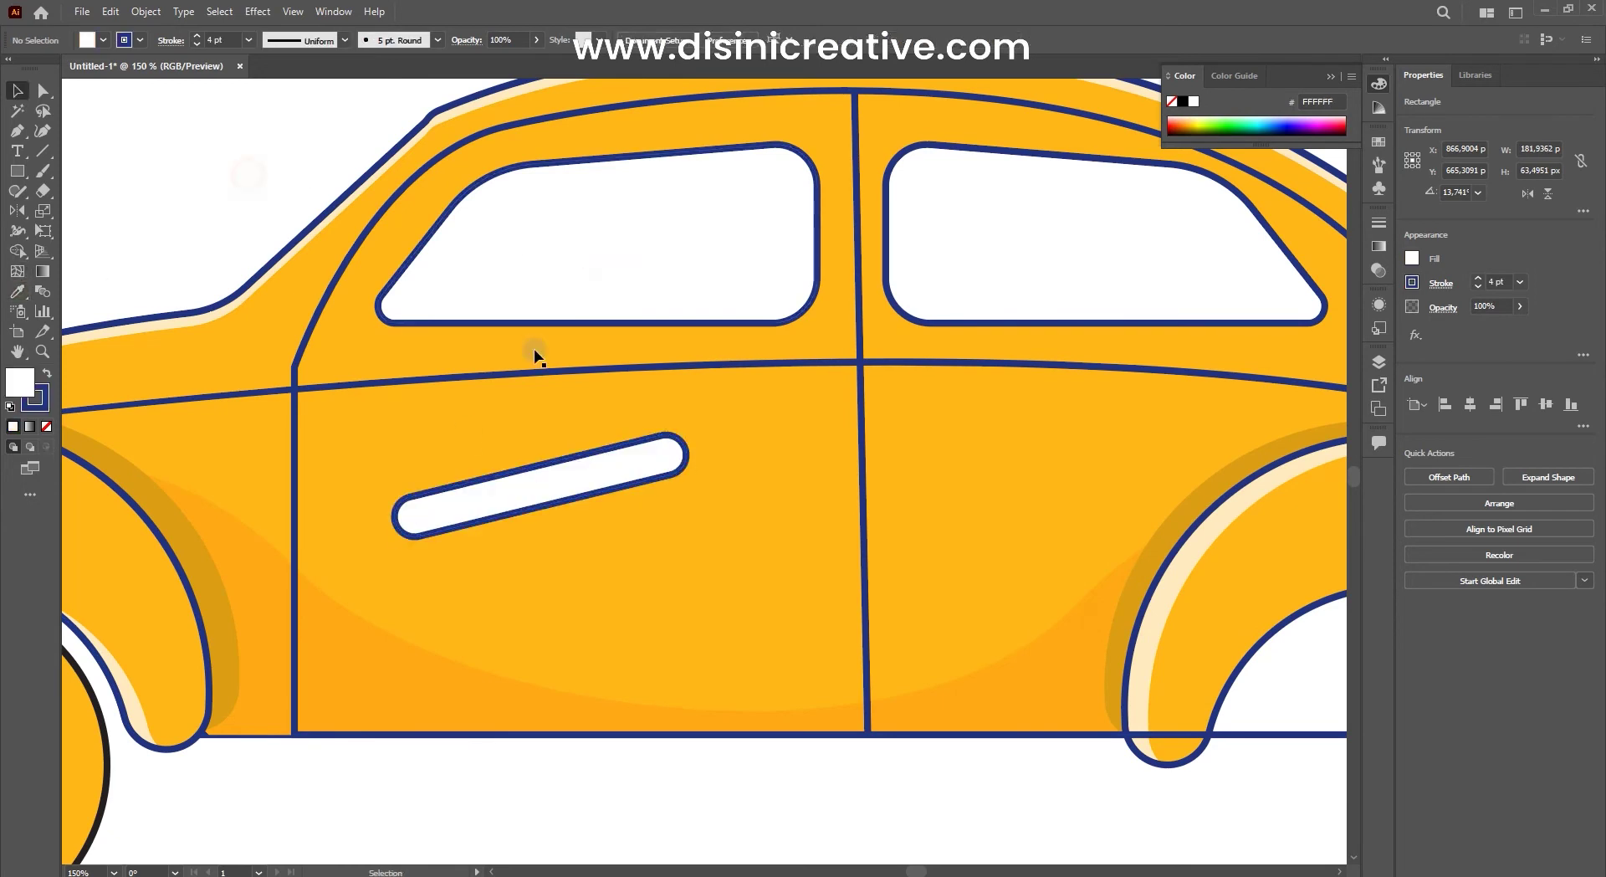
{"action": "key", "text": "v"}
{"action": "key", "text": "ctrl+minus"}
{"action": "key", "text": "ctrl+minus"}
{"action": "scroll", "coordinate": [608, 409], "scroll_direction": "up", "scroll_amount": 1}
{"action": "mouse_move", "coordinate": [619, 426]}
{"action": "left_mouse_down"}
{"action": "mouse_move", "coordinate": [681, 454]}
{"action": "mouse_move", "coordinate": [693, 441]}
{"action": "left_mouse_up"}
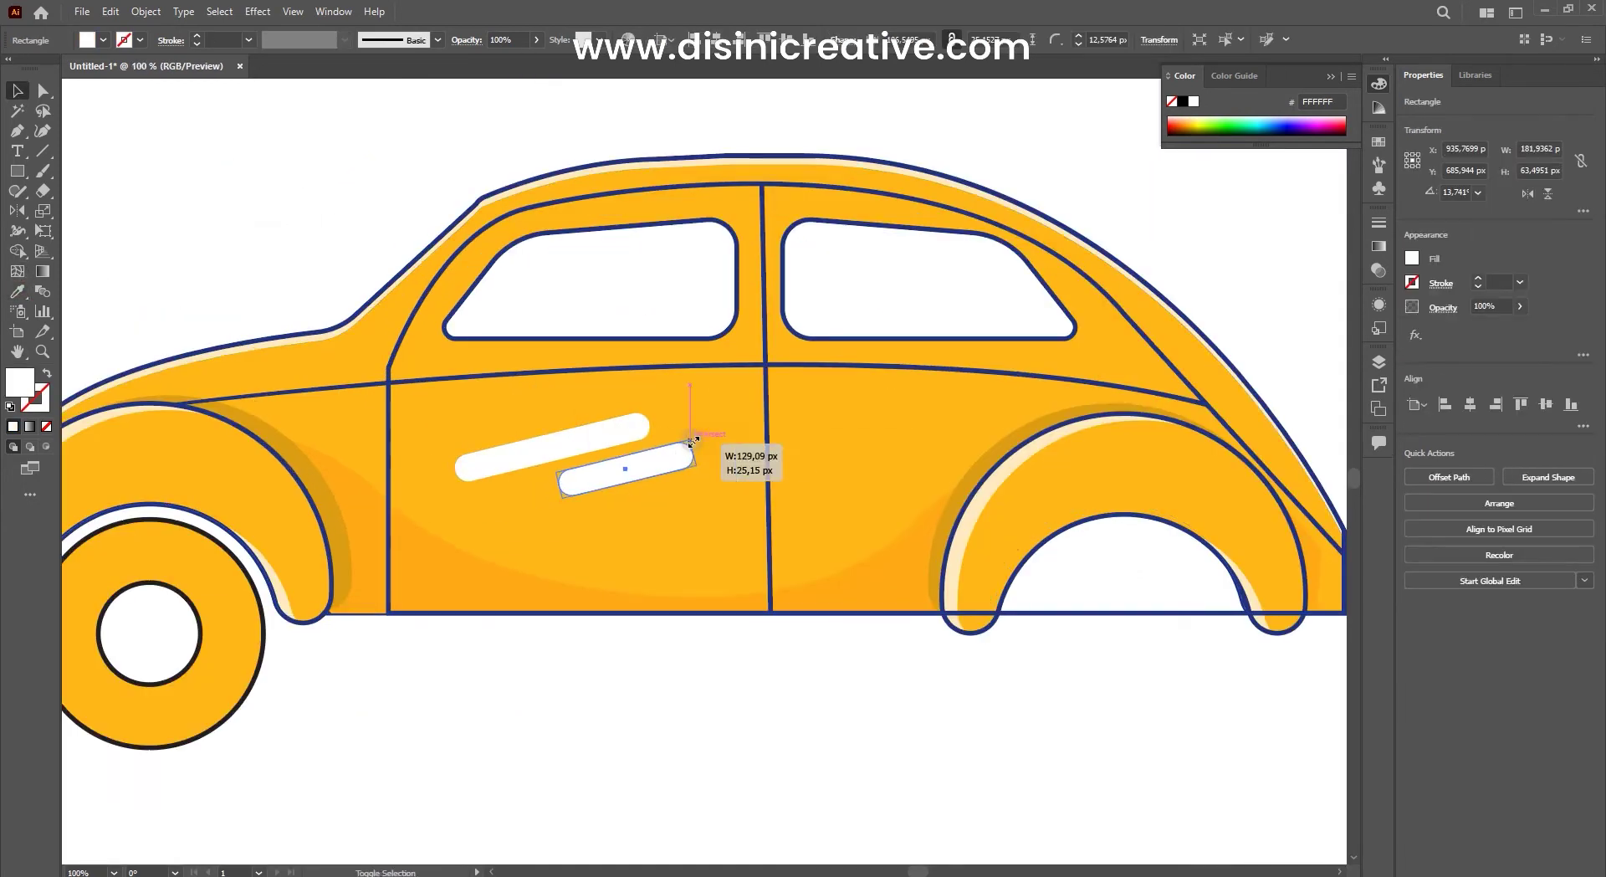
{"action": "key", "text": "ctrl+z"}
{"action": "key", "text": "ctrl+z"}
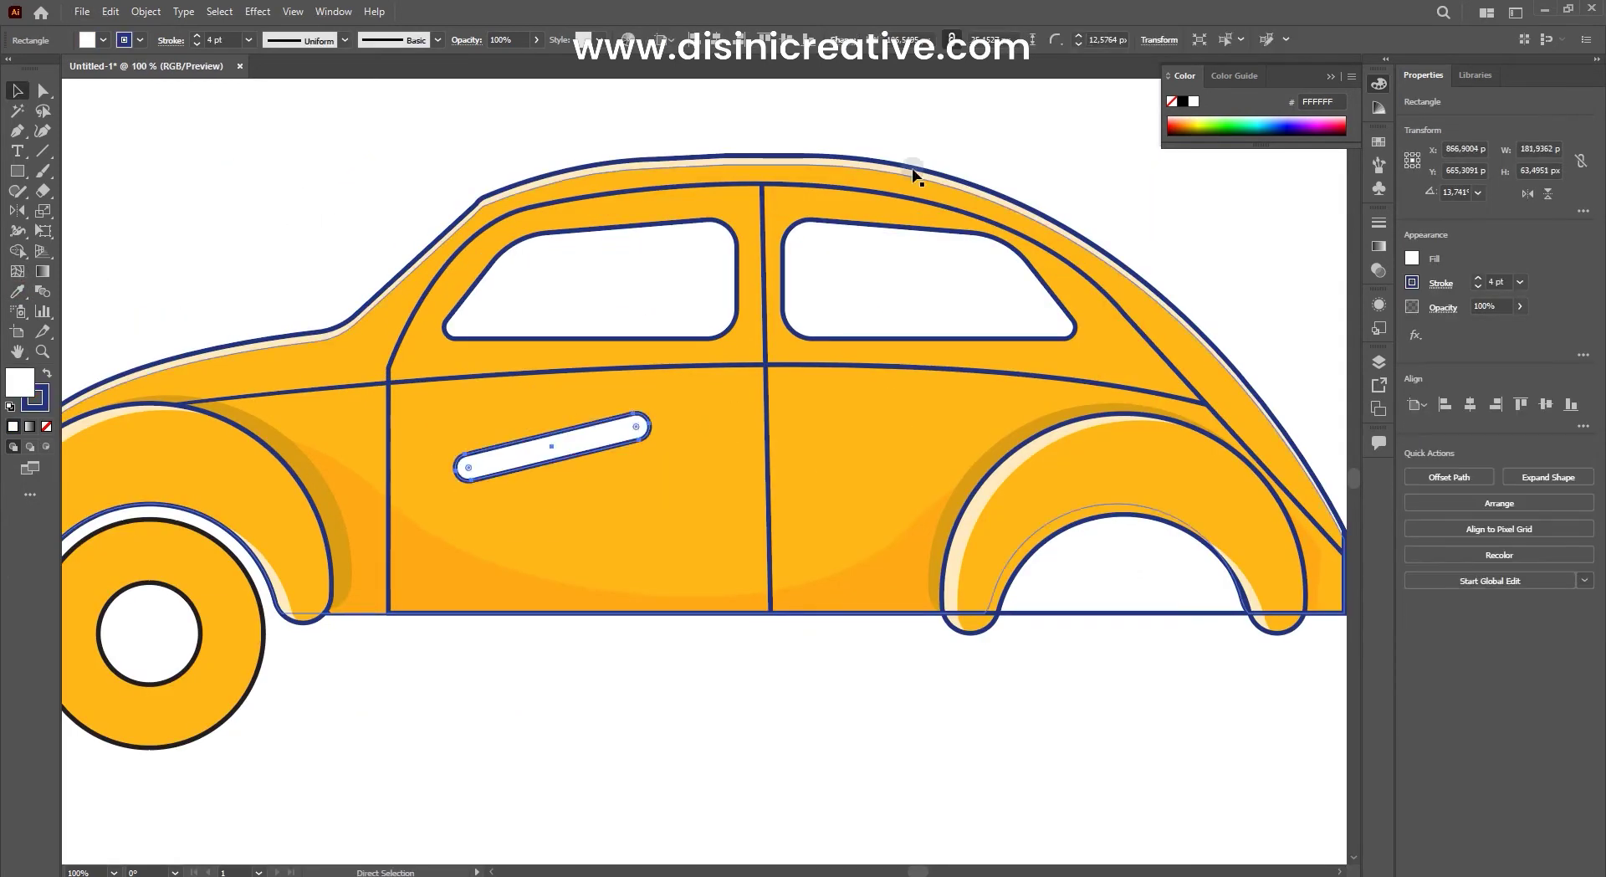
{"action": "key", "text": "ctrl+0"}
{"action": "key", "text": "ctrl+z"}
{"action": "key", "text": "ctrl+minus"}
{"action": "key", "text": "ctrl+minus"}
{"action": "key", "text": "ctrl+minus"}
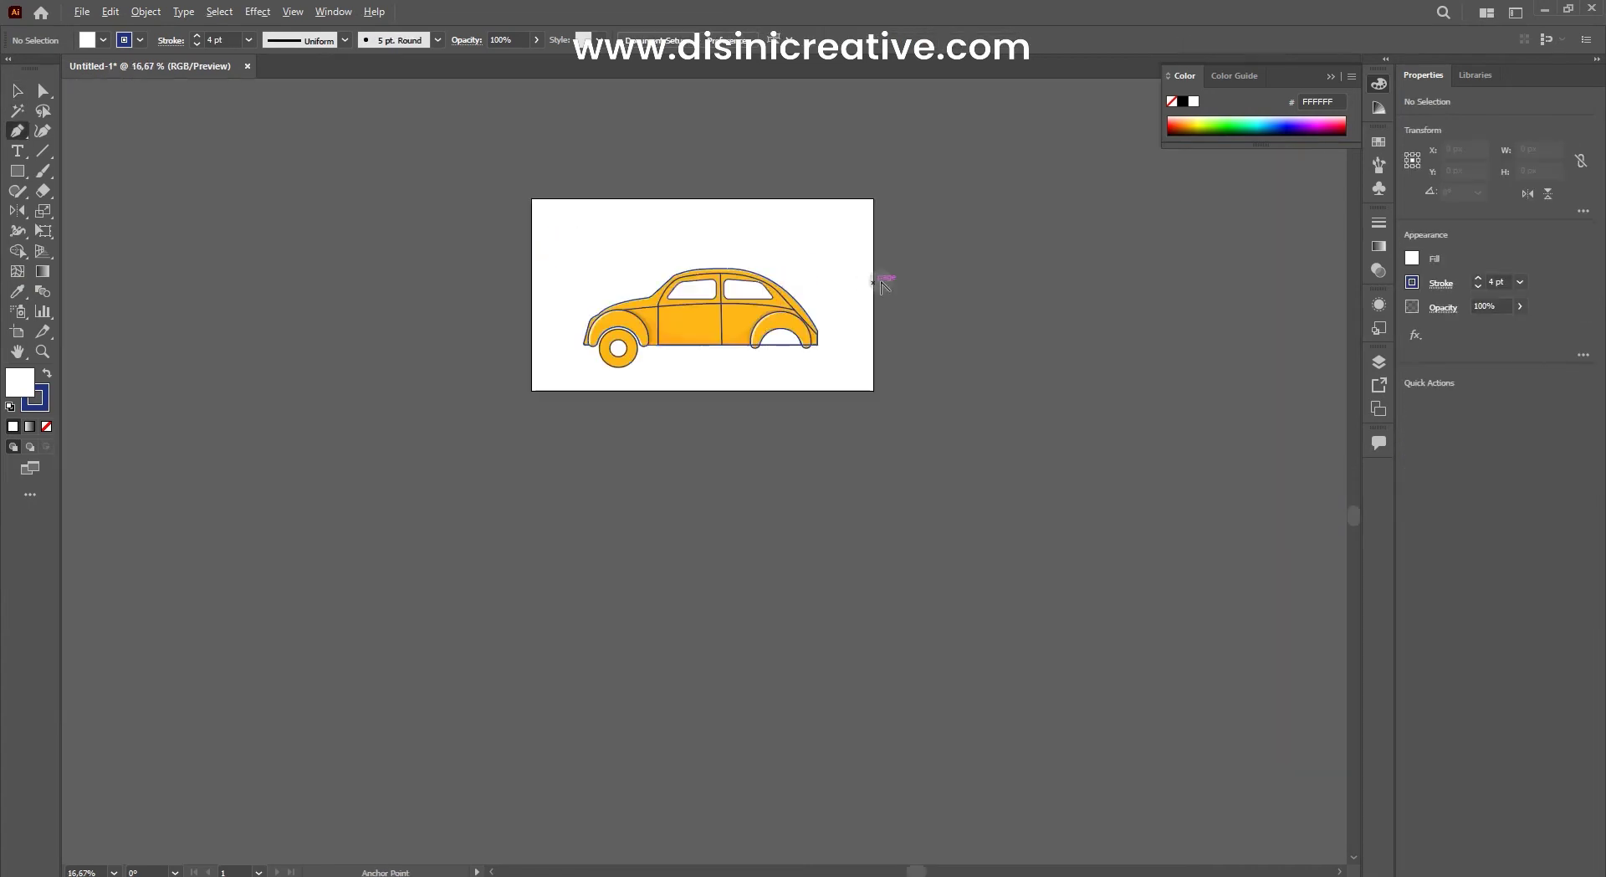
{"action": "key", "text": "ctrl+plus"}
{"action": "key", "text": "ctrl+plus"}
{"action": "key", "text": "ctrl+plus"}
{"action": "key", "text": "p"}
{"action": "key", "text": "alt+Tab"}
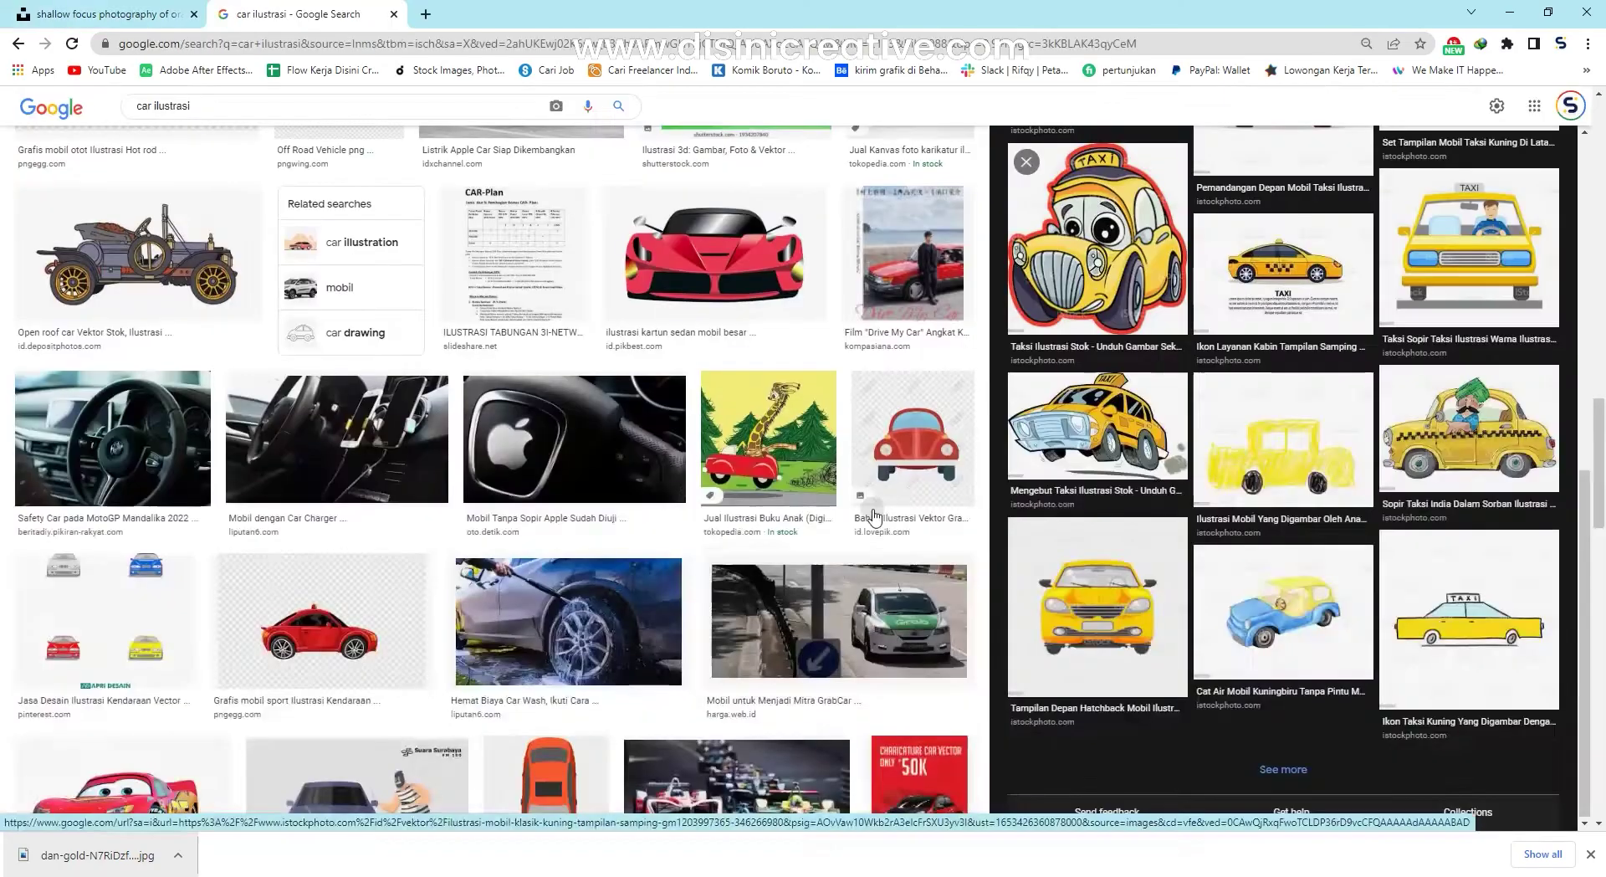
{"action": "key", "text": "alt+Tab"}
{"action": "key", "text": "ctrl+minus"}
Step: Cancel a stray path and select the front wheel, zoomed in
{"action": "scroll", "coordinate": [679, 488], "scroll_direction": "up", "scroll_amount": 5}
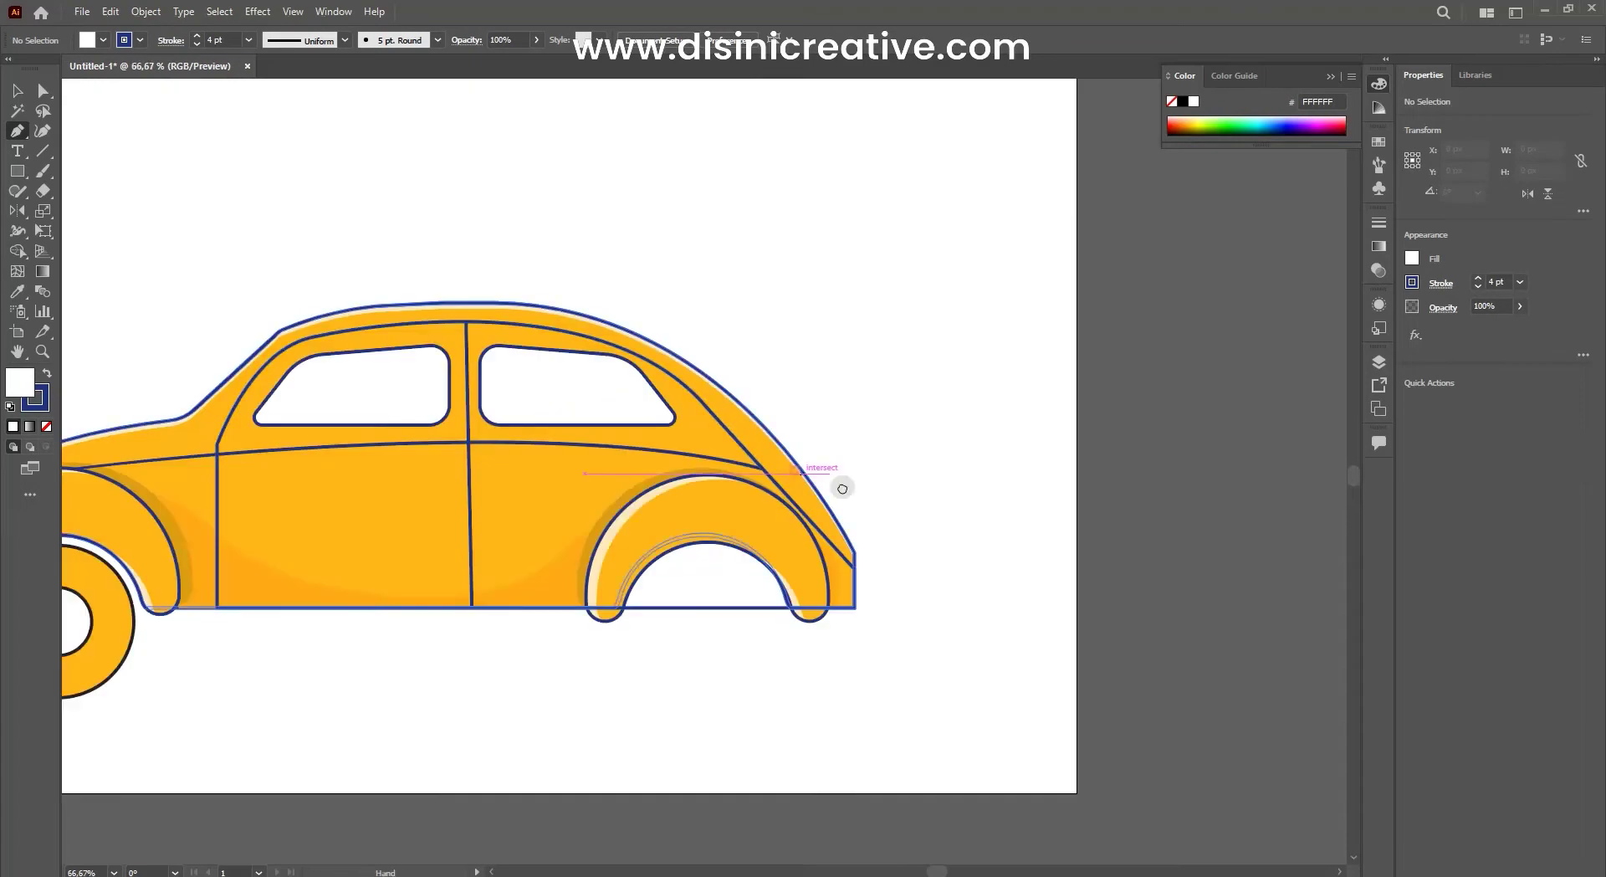
{"action": "left_click", "coordinate": [951, 528]}
{"action": "key", "text": "ctrl+plus"}
{"action": "key", "text": "v"}
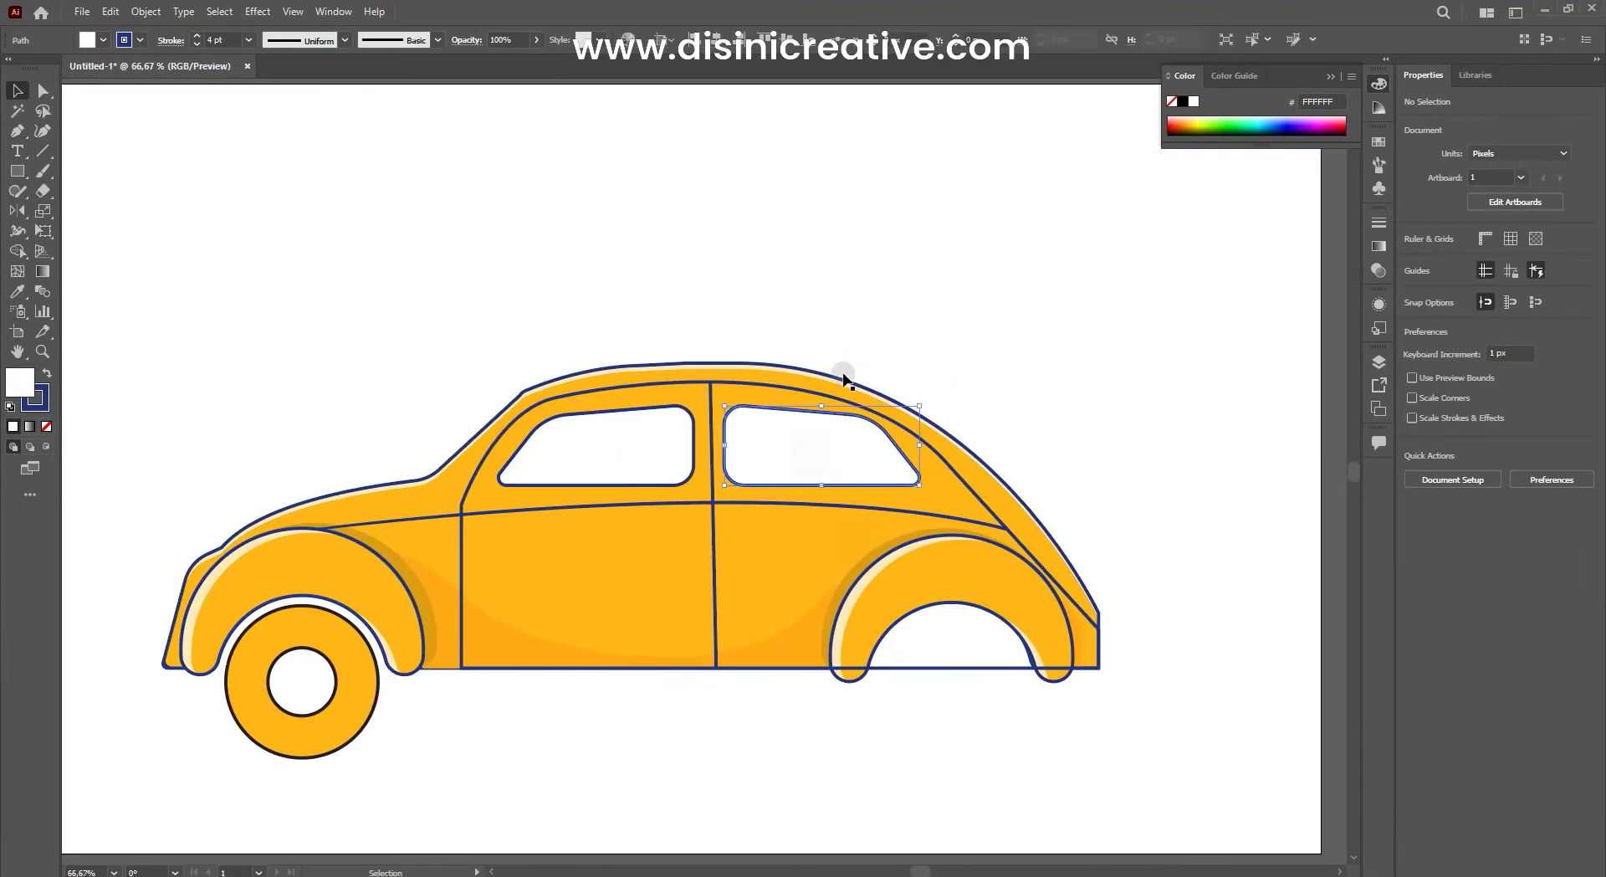
{"action": "key", "text": "ctrl+minus"}
{"action": "key", "text": "ctrl+minus"}
{"action": "left_click", "coordinate": [523, 575]}
{"action": "key", "text": "ctrl+plus"}
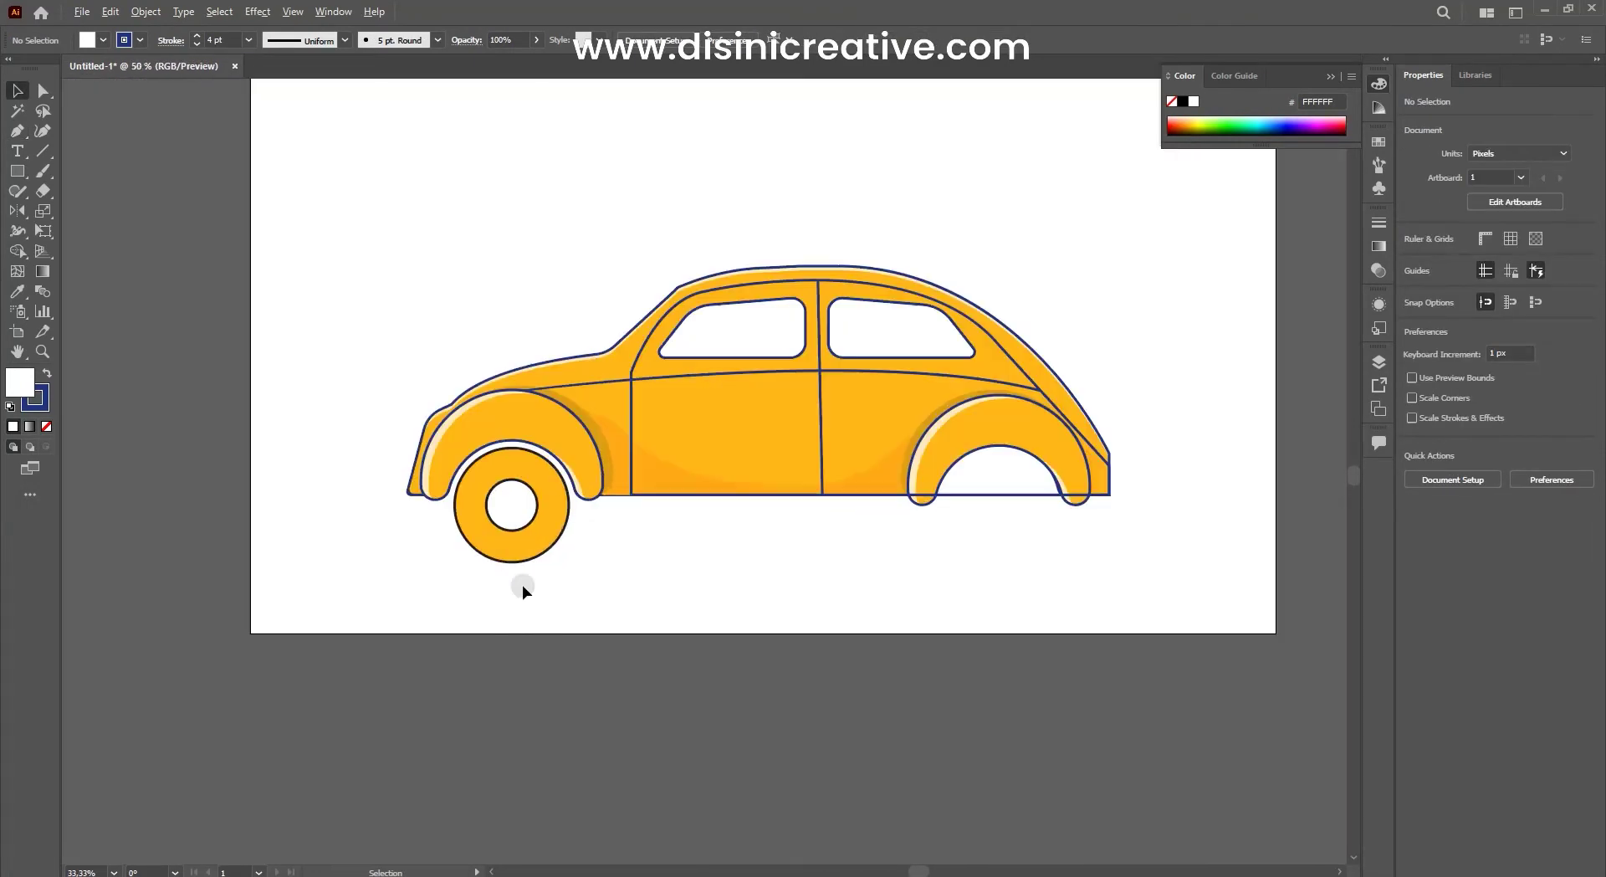
{"action": "key", "text": "ctrl+plus"}
{"action": "key", "text": "ctrl+plus"}
Step: Set the front tyre's fill to dark grey 333333 in the Color Picker
{"action": "double_click", "coordinate": [19, 382]}
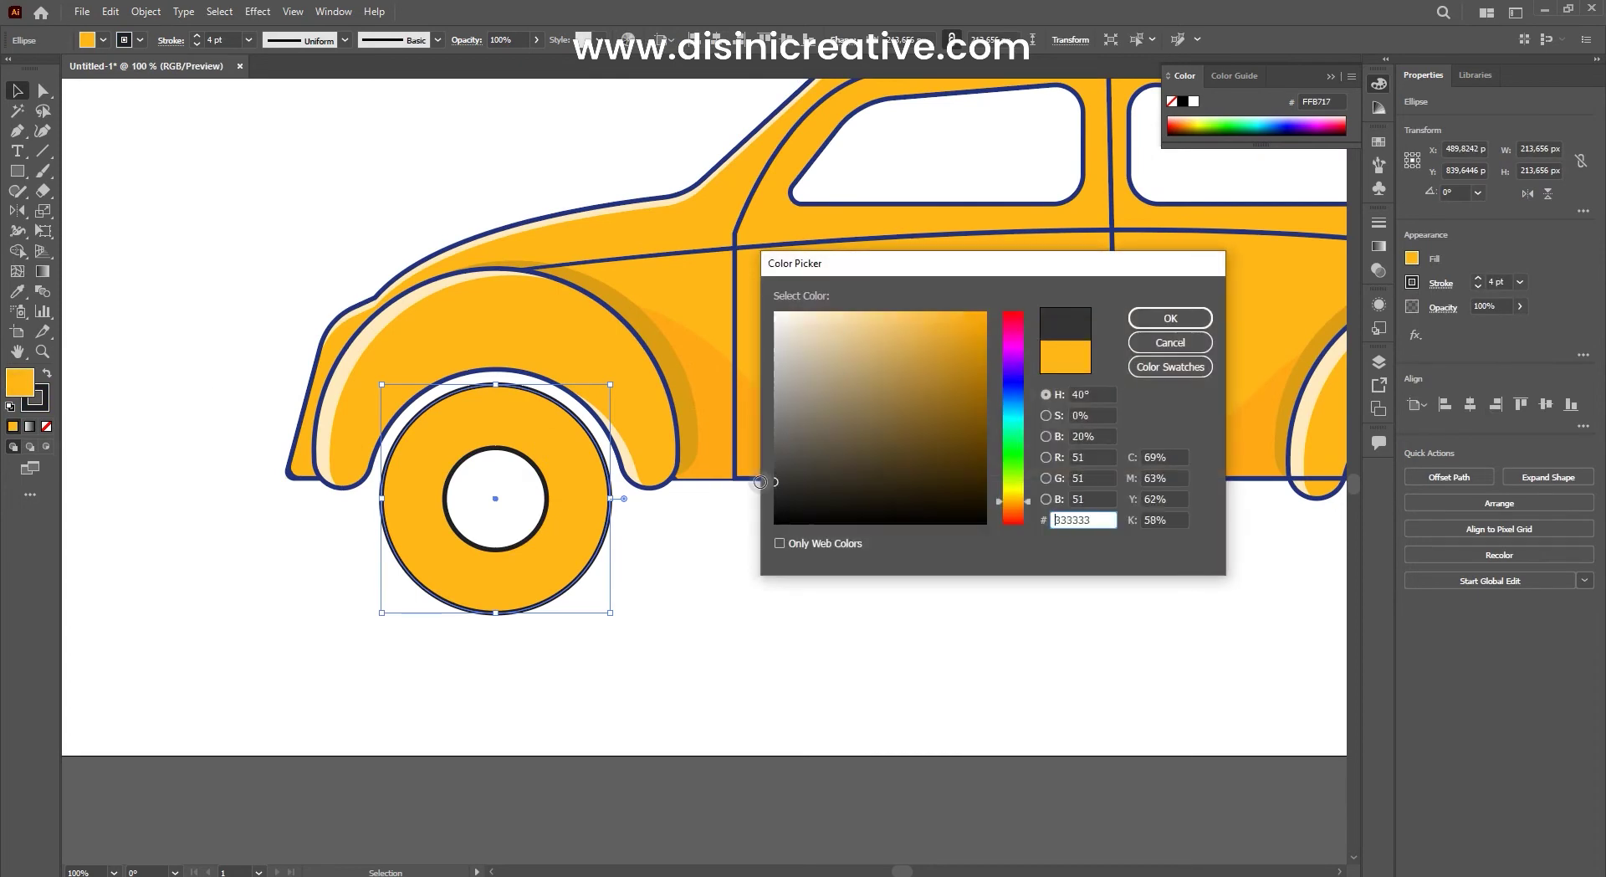
{"action": "type", "text": "333333"}
{"action": "key", "text": "Return"}
{"action": "key", "text": "ctrl+minus"}
{"action": "left_click", "coordinate": [637, 584]}
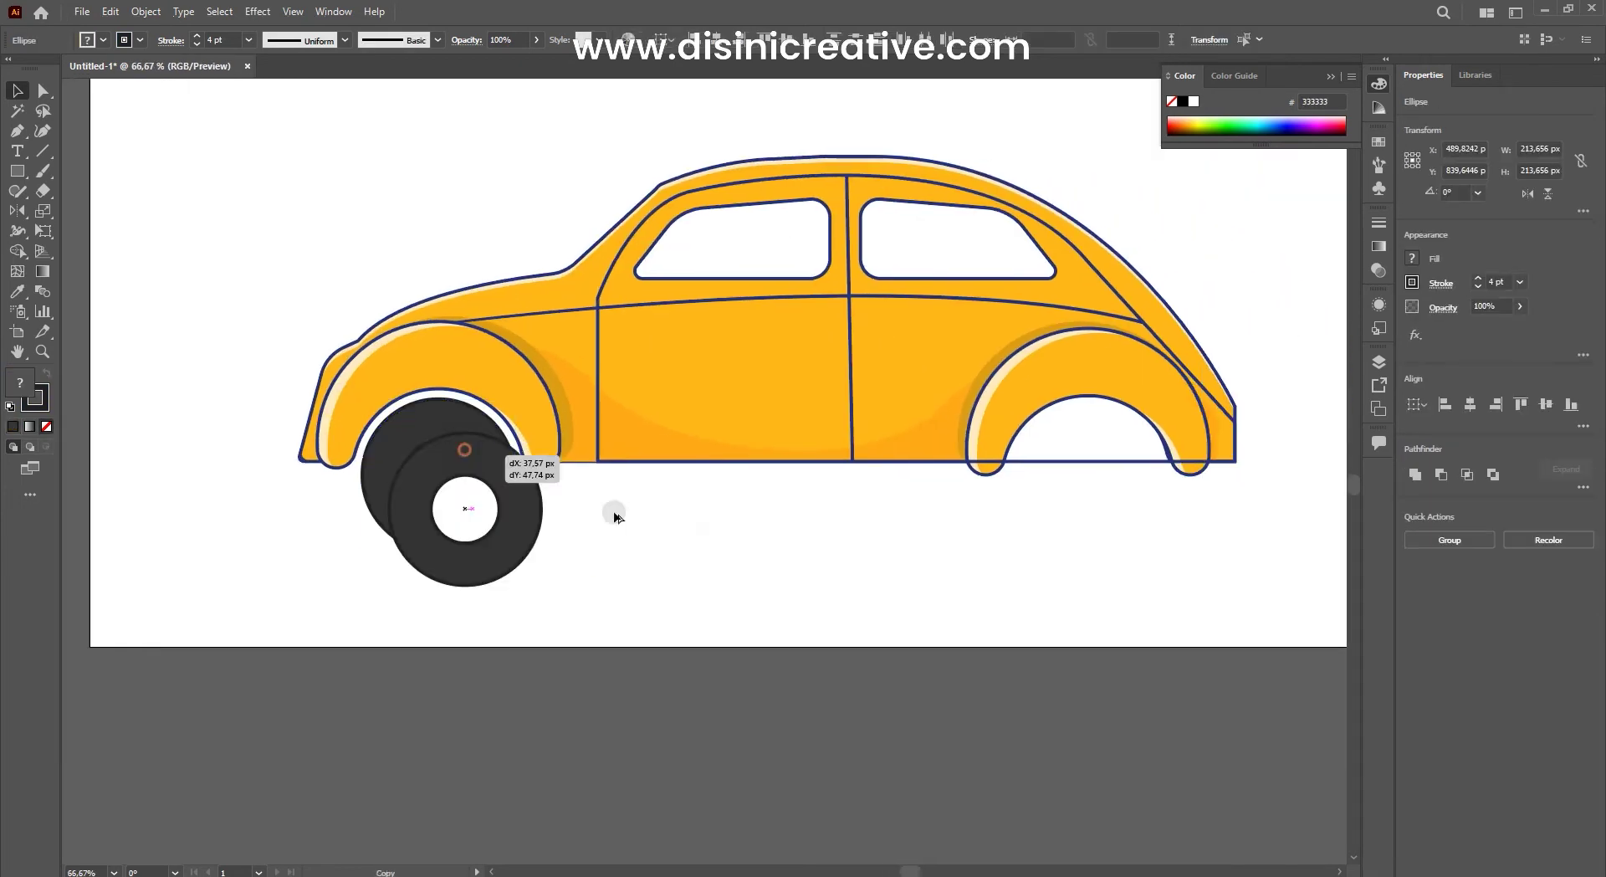
Step: Copy the wheel over to the rear arch, then undo the copy
{"action": "left_click_drag", "start_coordinate": [577, 536], "coordinate": [1079, 485]}
{"action": "key", "text": "ctrl+z"}
{"action": "key", "text": "ctrl+plus"}
{"action": "key", "text": "ctrl+plus"}
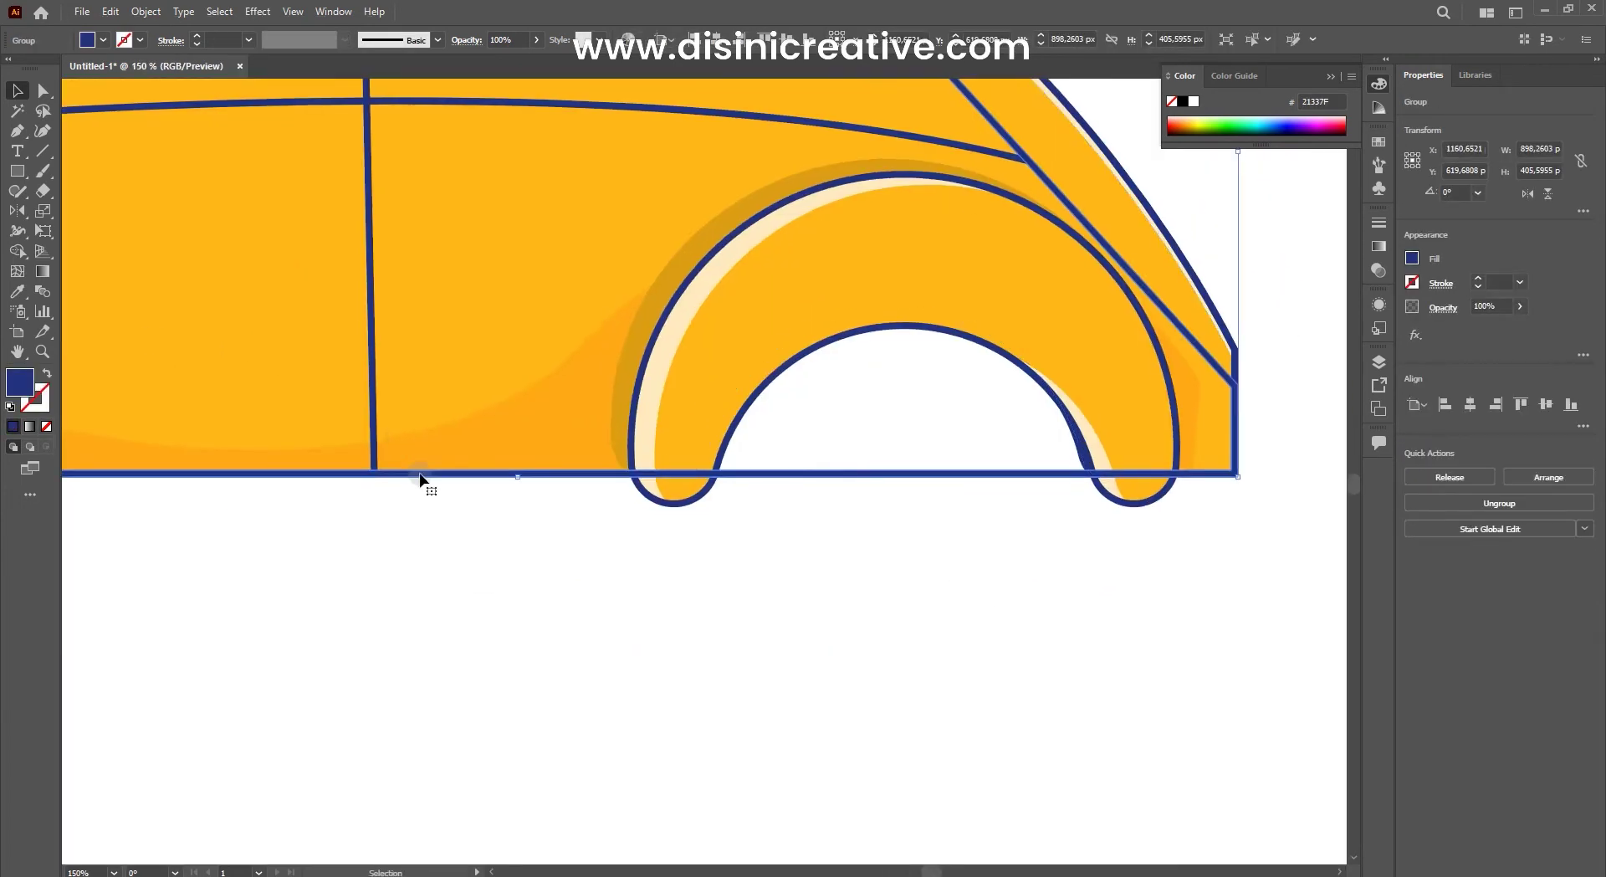
{"action": "key", "text": "ctrl+minus"}
{"action": "key", "text": "ctrl+minus"}
{"action": "key", "text": "ctrl+minus"}
{"action": "left_click", "coordinate": [728, 477]}
Step: Select the navy outline group and switch to the Eraser tool
{"action": "key", "text": "ctrl+plus"}
{"action": "key", "text": "ctrl+plus"}
{"action": "key", "text": "ctrl+plus"}
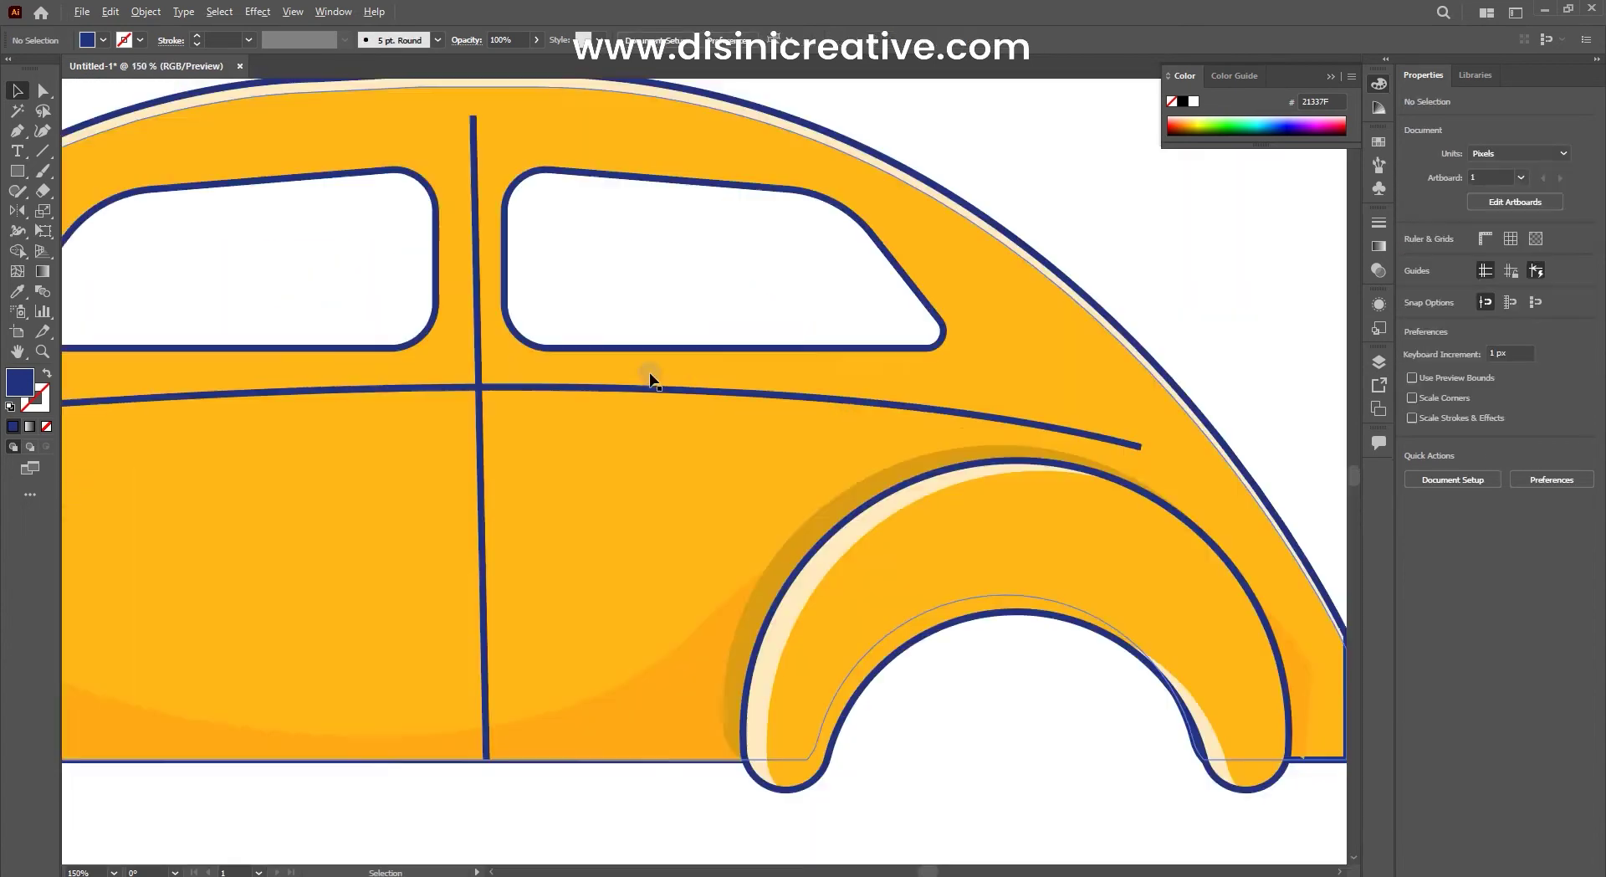
{"action": "left_click", "coordinate": [649, 376]}
{"action": "key", "text": "ctrl+minus"}
{"action": "key", "text": "ctrl+minus"}
{"action": "key", "text": "ctrl+plus"}
{"action": "left_click_drag", "start_coordinate": [787, 242], "coordinate": [693, 255]}
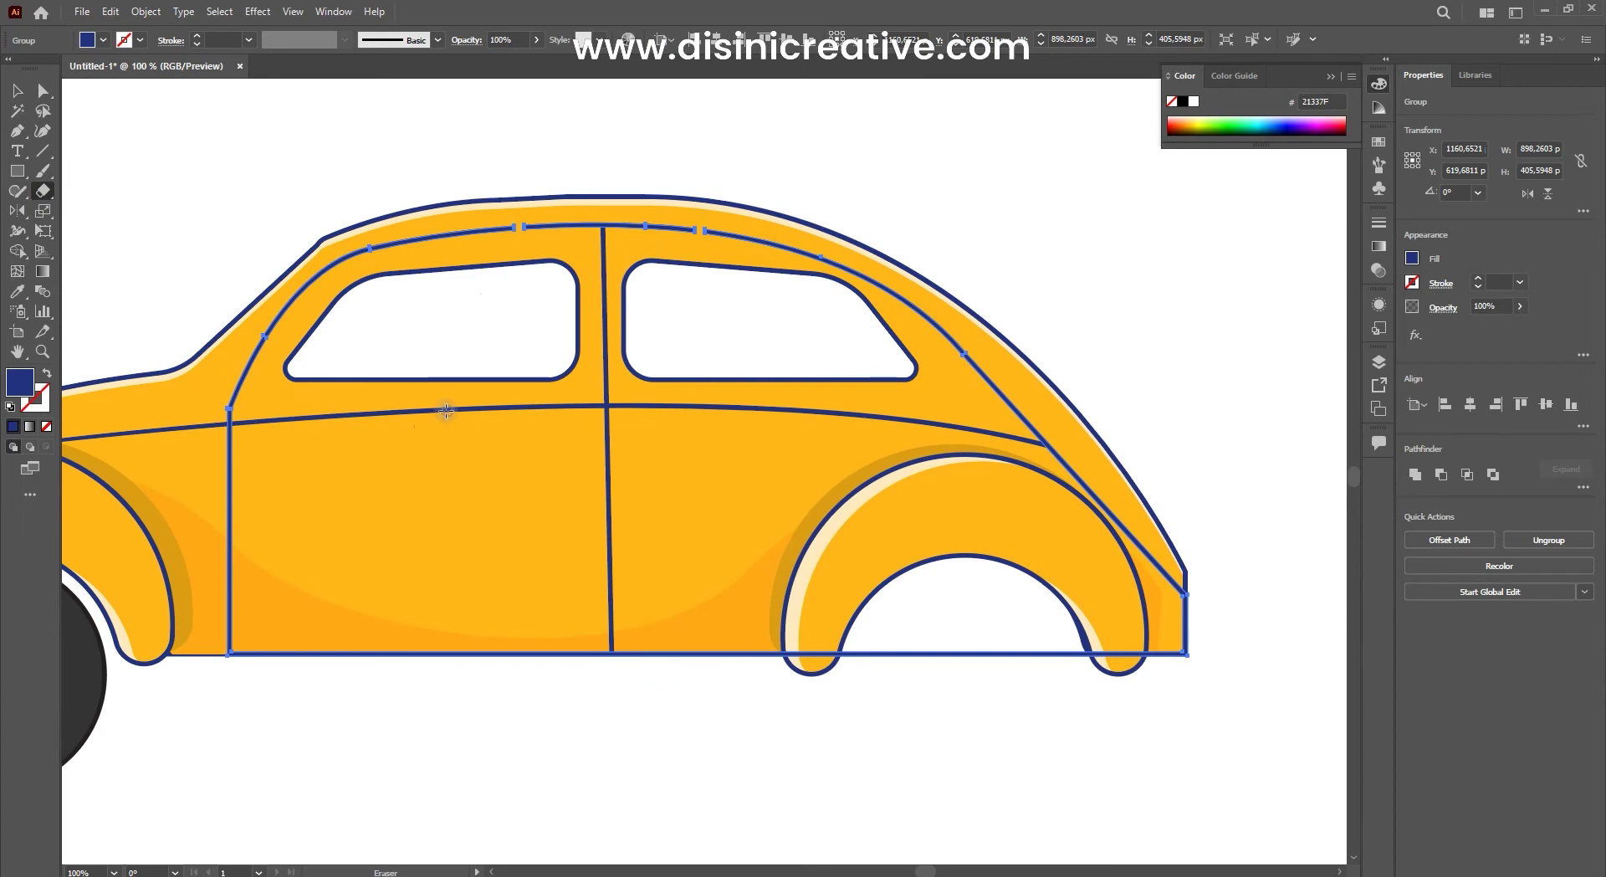
{"action": "scroll", "coordinate": [302, 507], "scroll_direction": "down", "scroll_amount": 3}
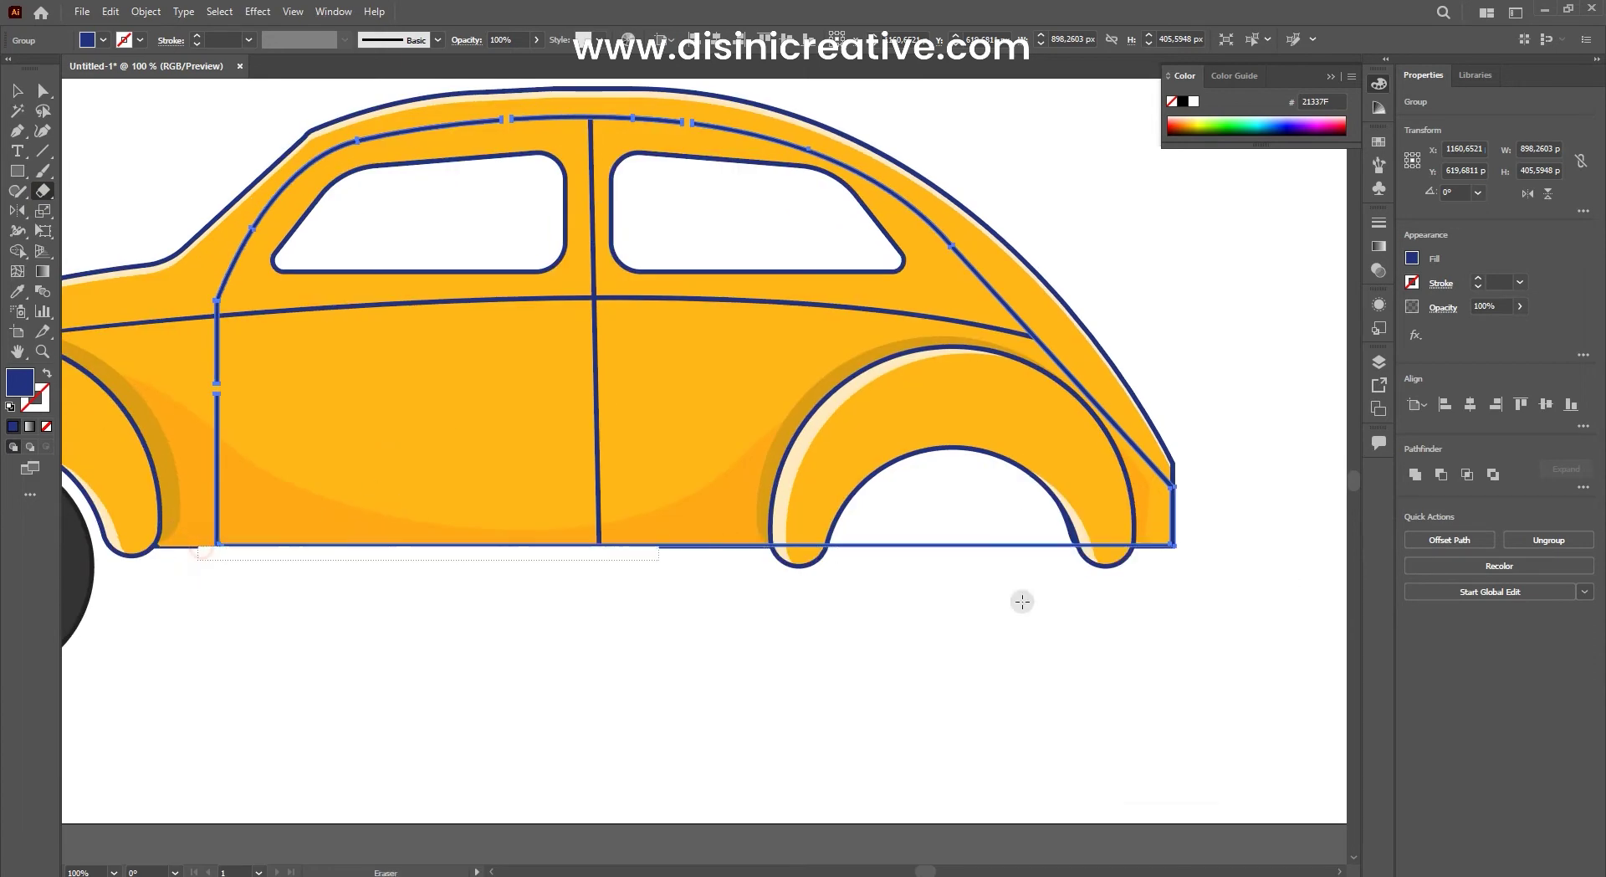
{"action": "scroll", "coordinate": [706, 470], "scroll_direction": "up", "scroll_amount": 3}
Step: Select the outer body outline and erase short gaps into the rear roof outline
{"action": "key", "text": "v"}
{"action": "scroll", "coordinate": [789, 451], "scroll_direction": "down", "scroll_amount": 4}
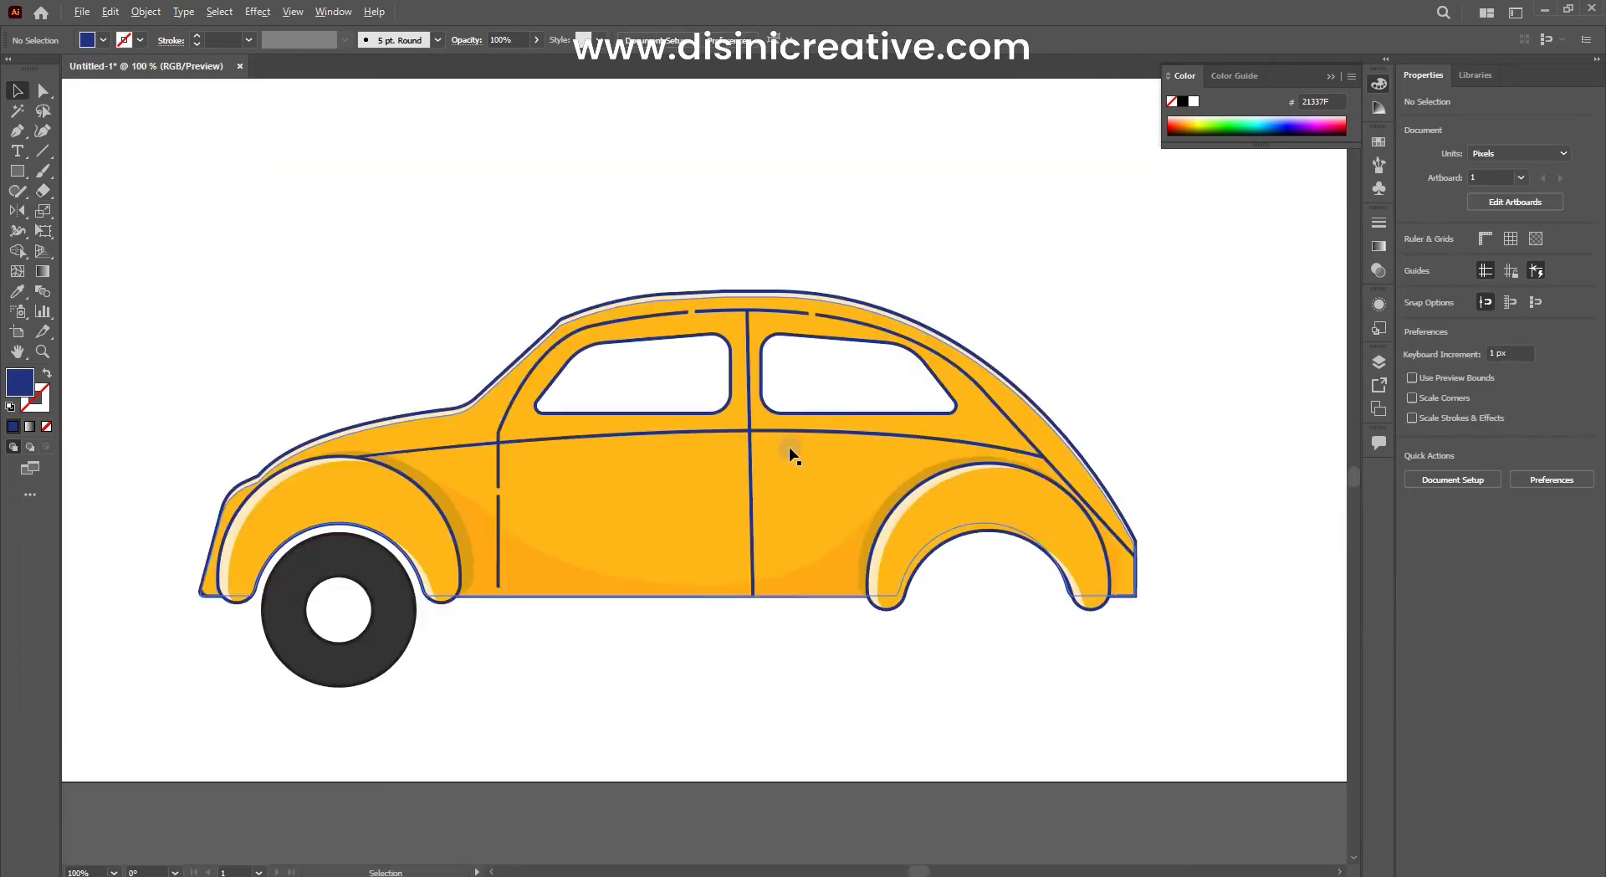
{"action": "scroll", "coordinate": [766, 376], "scroll_direction": "up", "scroll_amount": 3}
{"action": "key", "text": "ctrl+shift+a"}
{"action": "left_click_drag", "start_coordinate": [767, 376], "coordinate": [193, 290]}
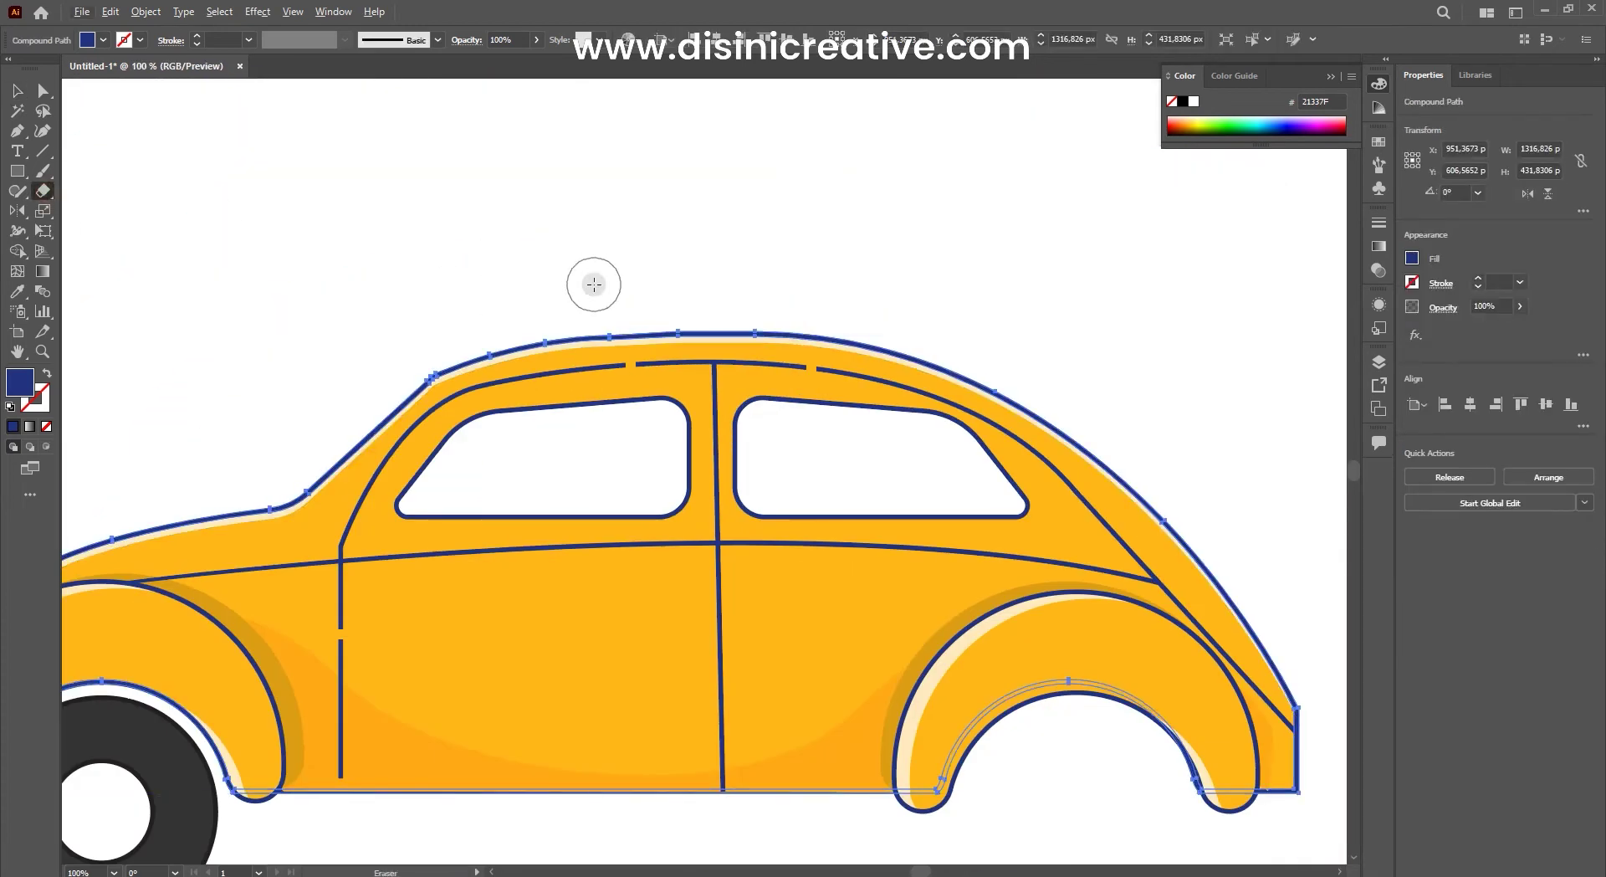
{"action": "left_click_drag", "start_coordinate": [941, 343], "coordinate": [983, 389]}
{"action": "scroll", "coordinate": [1037, 341], "scroll_direction": "down", "scroll_amount": 3}
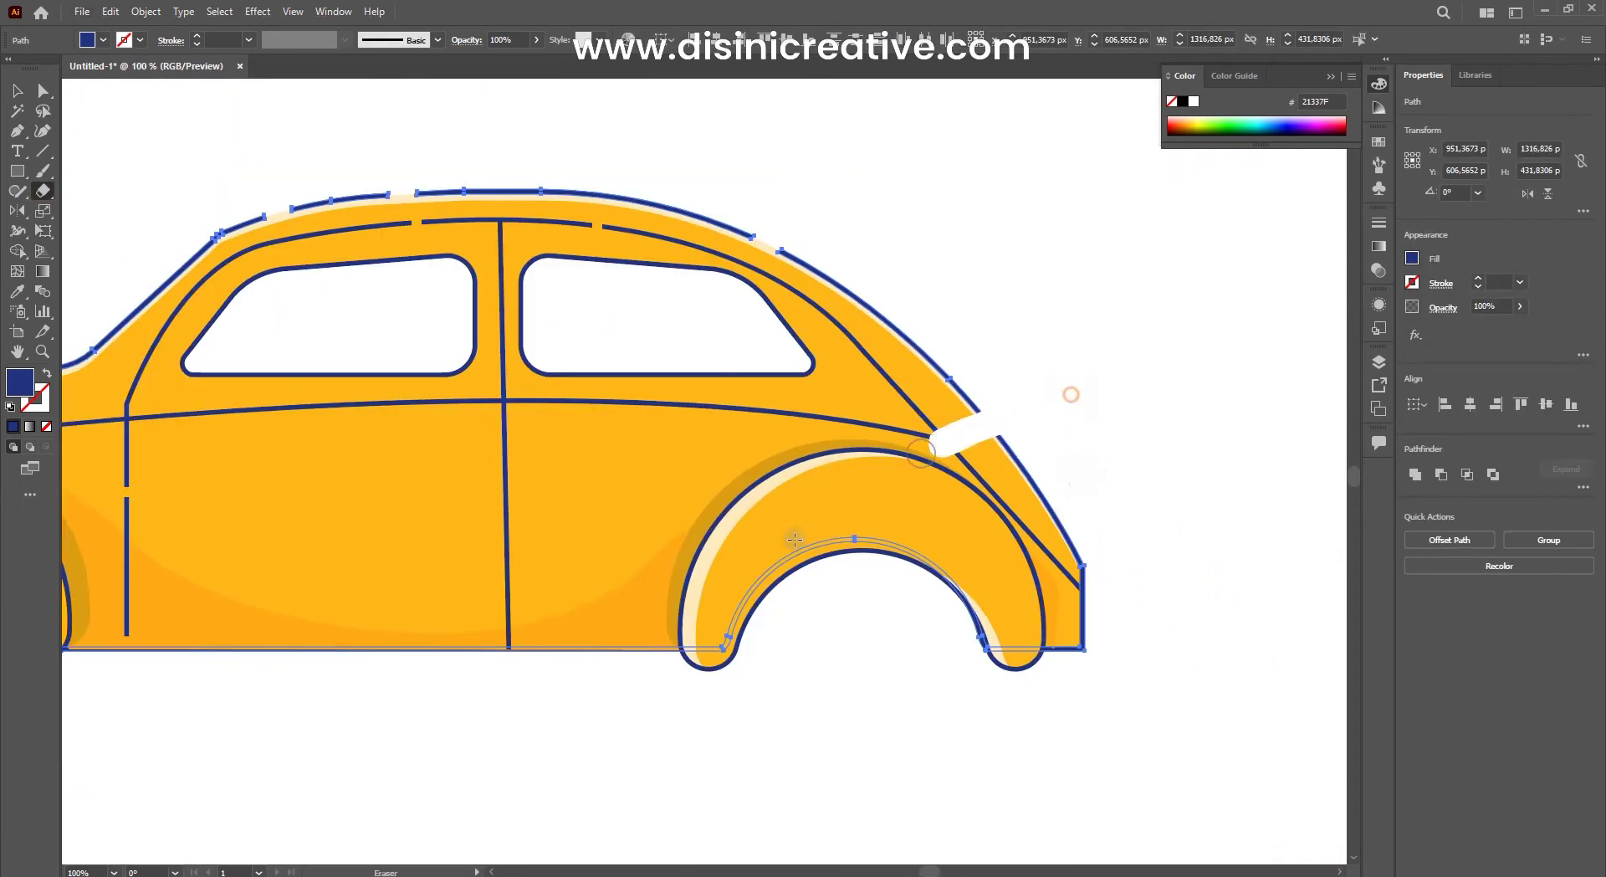
{"action": "scroll", "coordinate": [753, 351], "scroll_direction": "left", "scroll_amount": 10}
{"action": "left_click_drag", "start_coordinate": [903, 509], "coordinate": [538, 456]}
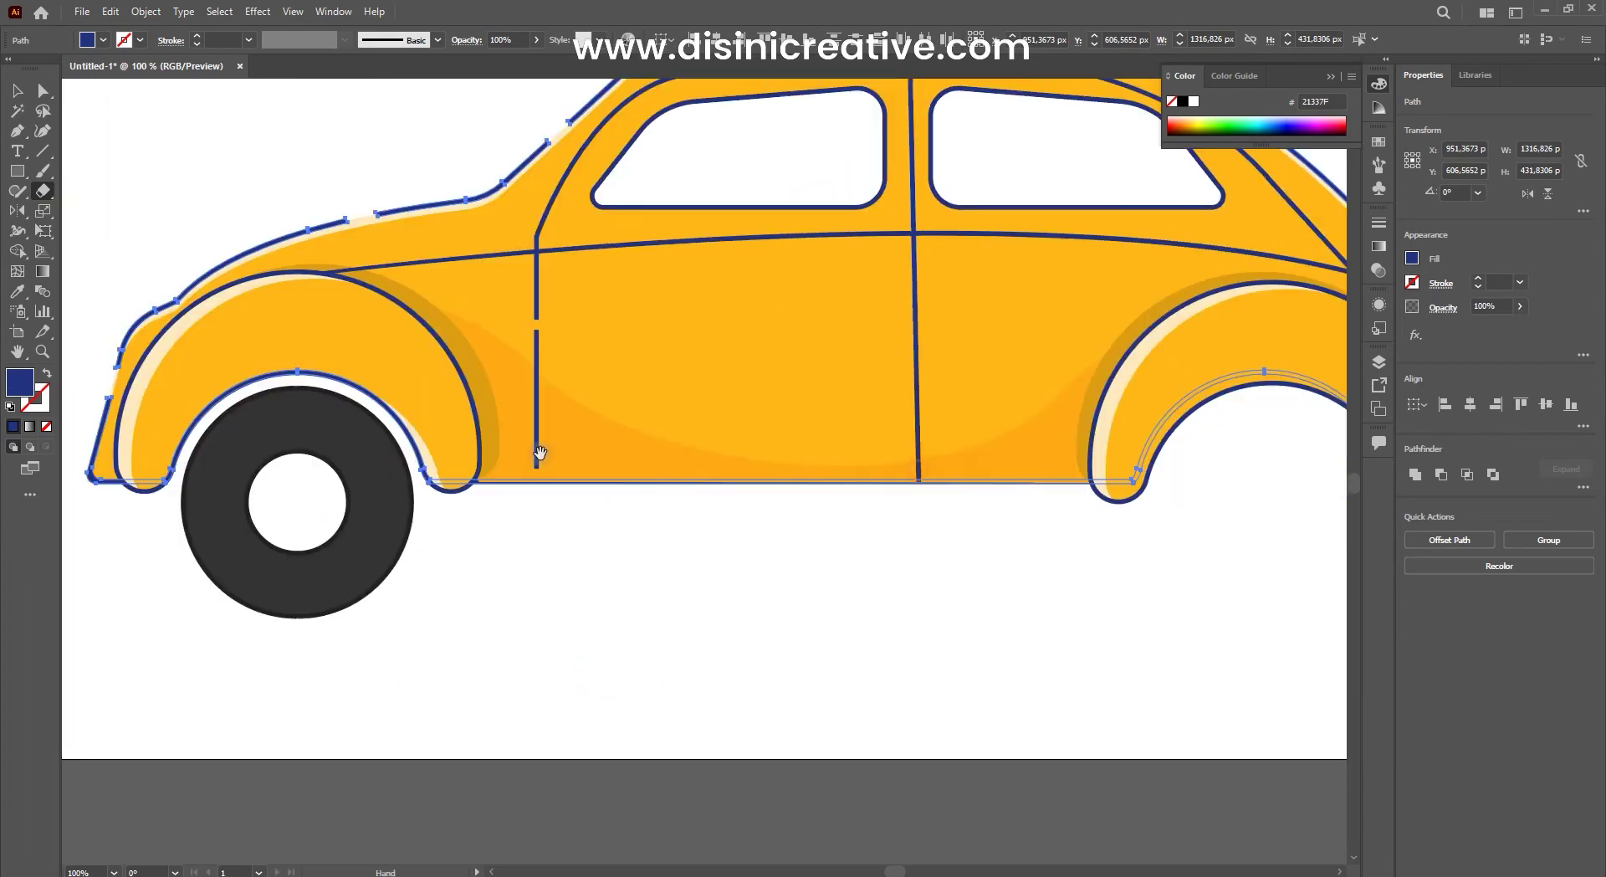
{"action": "left_click_drag", "start_coordinate": [1330, 491], "coordinate": [914, 485]}
{"action": "key", "text": "ctrl+0"}
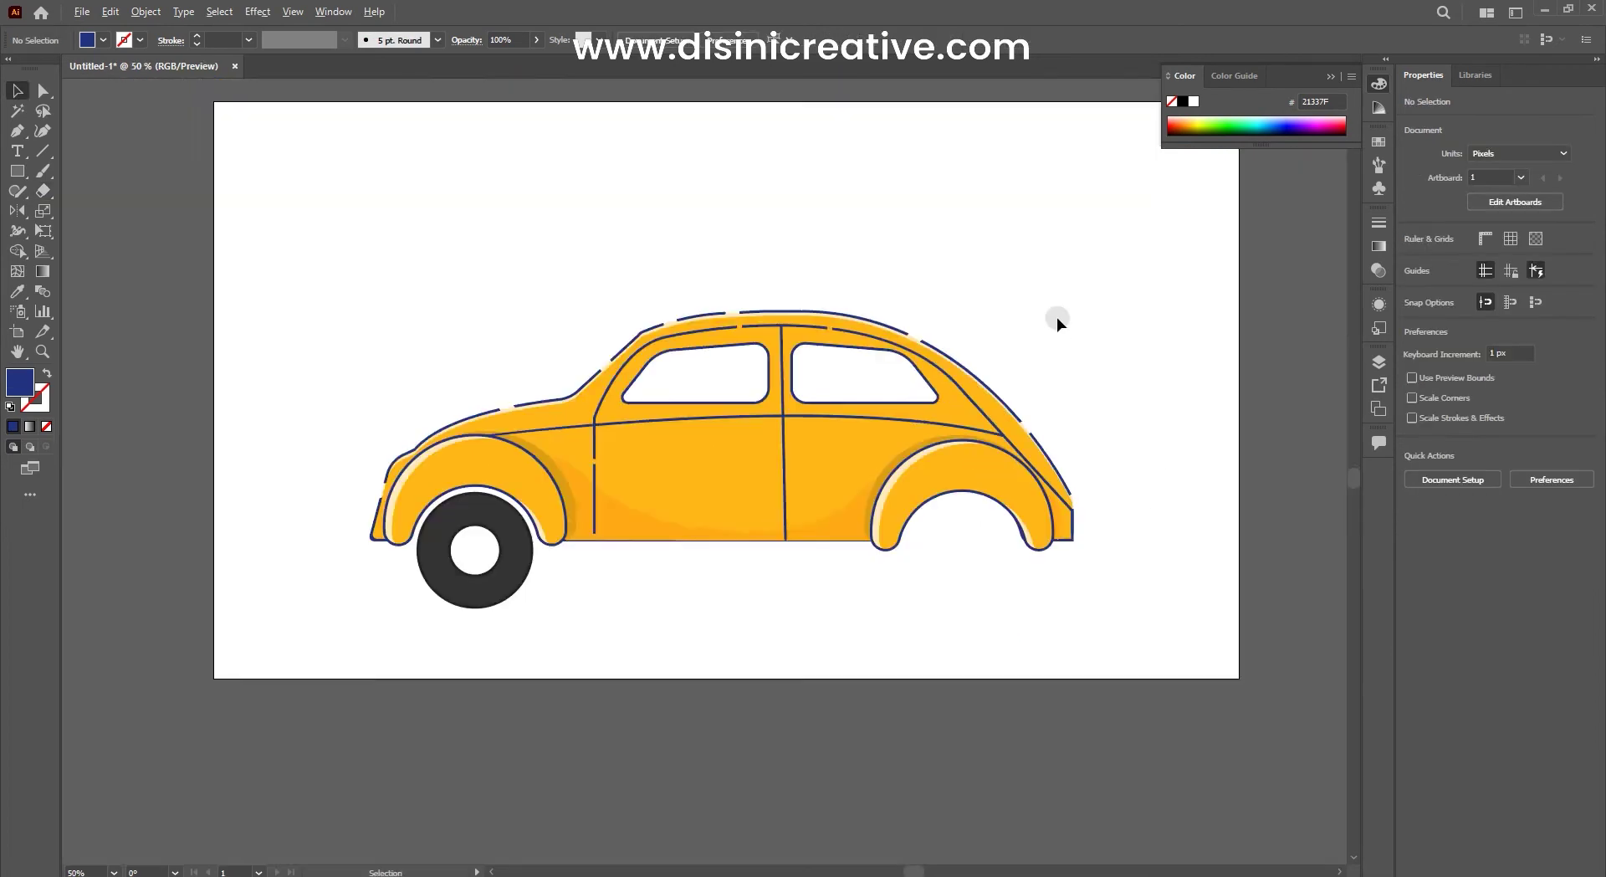
{"action": "scroll", "coordinate": [878, 322], "scroll_direction": "up", "scroll_amount": 5}
Step: Expand the front side window's outline stroke into a filled shape via Object > Expand
{"action": "scroll", "coordinate": [627, 383], "scroll_direction": "up", "scroll_amount": 3}
{"action": "left_click", "coordinate": [627, 386]}
{"action": "left_click", "coordinate": [146, 11]}
{"action": "left_click", "coordinate": [167, 206]}
{"action": "left_click", "coordinate": [753, 540]}
{"action": "scroll", "coordinate": [870, 297], "scroll_direction": "up", "scroll_amount": 2}
{"action": "scroll", "coordinate": [1033, 328], "scroll_direction": "down", "scroll_amount": 2}
{"action": "left_click", "coordinate": [145, 11]}
{"action": "left_click", "coordinate": [167, 206]}
{"action": "right_click", "coordinate": [582, 345]}
{"action": "left_click", "coordinate": [613, 318]}
Step: Select both side window outlines, then the horizontal belt line and vertical door line
{"action": "scroll", "coordinate": [732, 309], "scroll_direction": "right", "scroll_amount": 2}
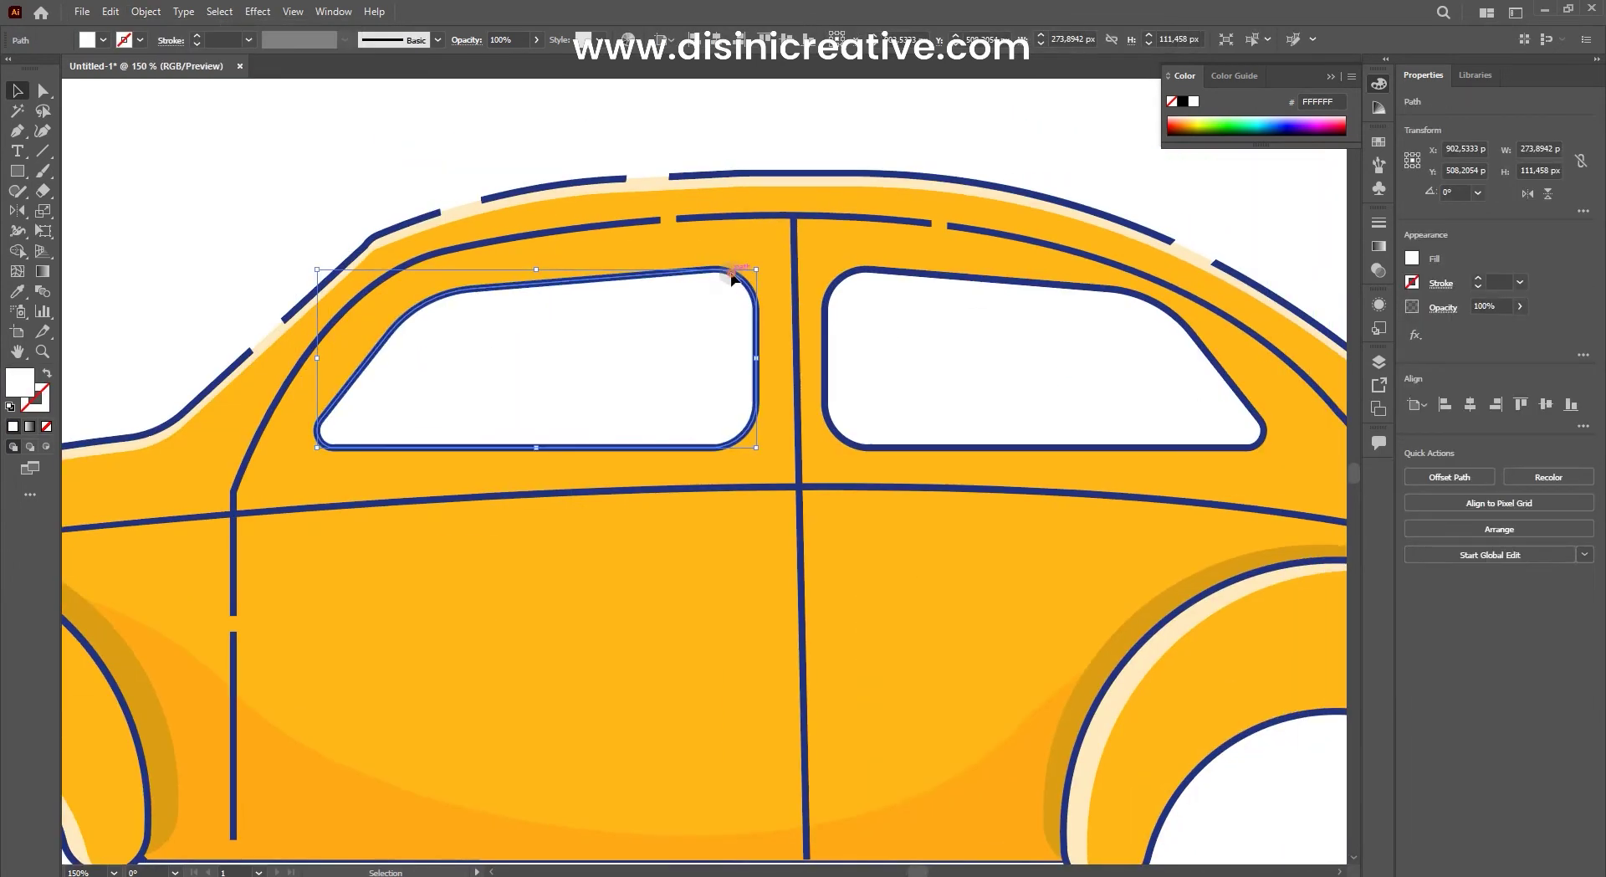
{"action": "scroll", "coordinate": [770, 318], "scroll_direction": "right", "scroll_amount": 3}
{"action": "left_click", "coordinate": [826, 274]}
{"action": "left_click", "coordinate": [402, 301], "text": "shift"}
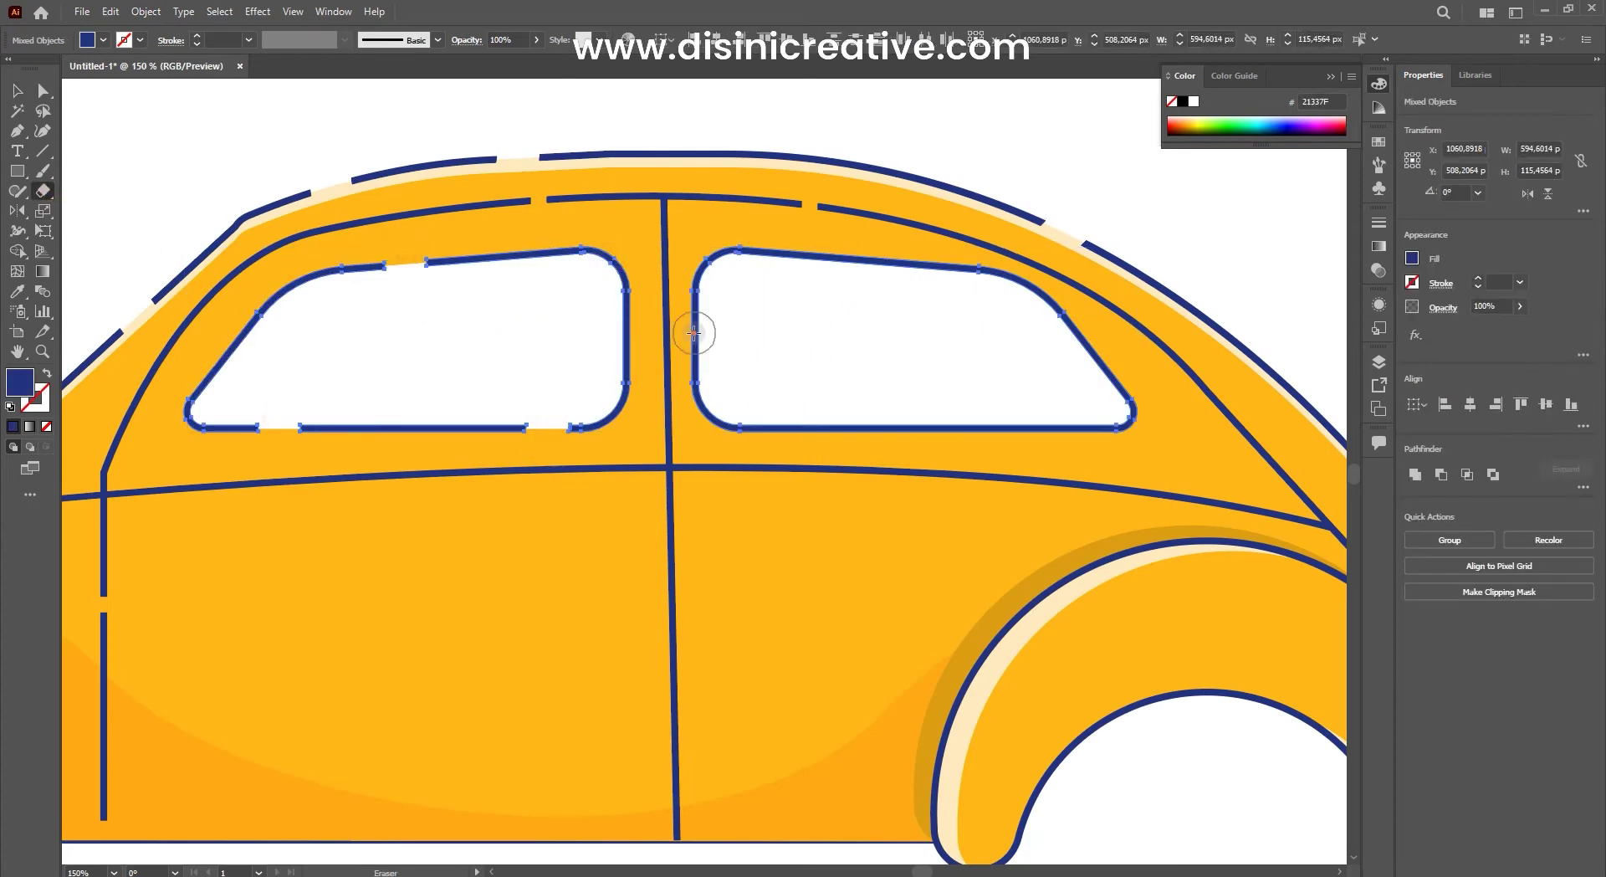
{"action": "key", "text": "v"}
{"action": "scroll", "coordinate": [1032, 144], "scroll_direction": "down", "scroll_amount": 4}
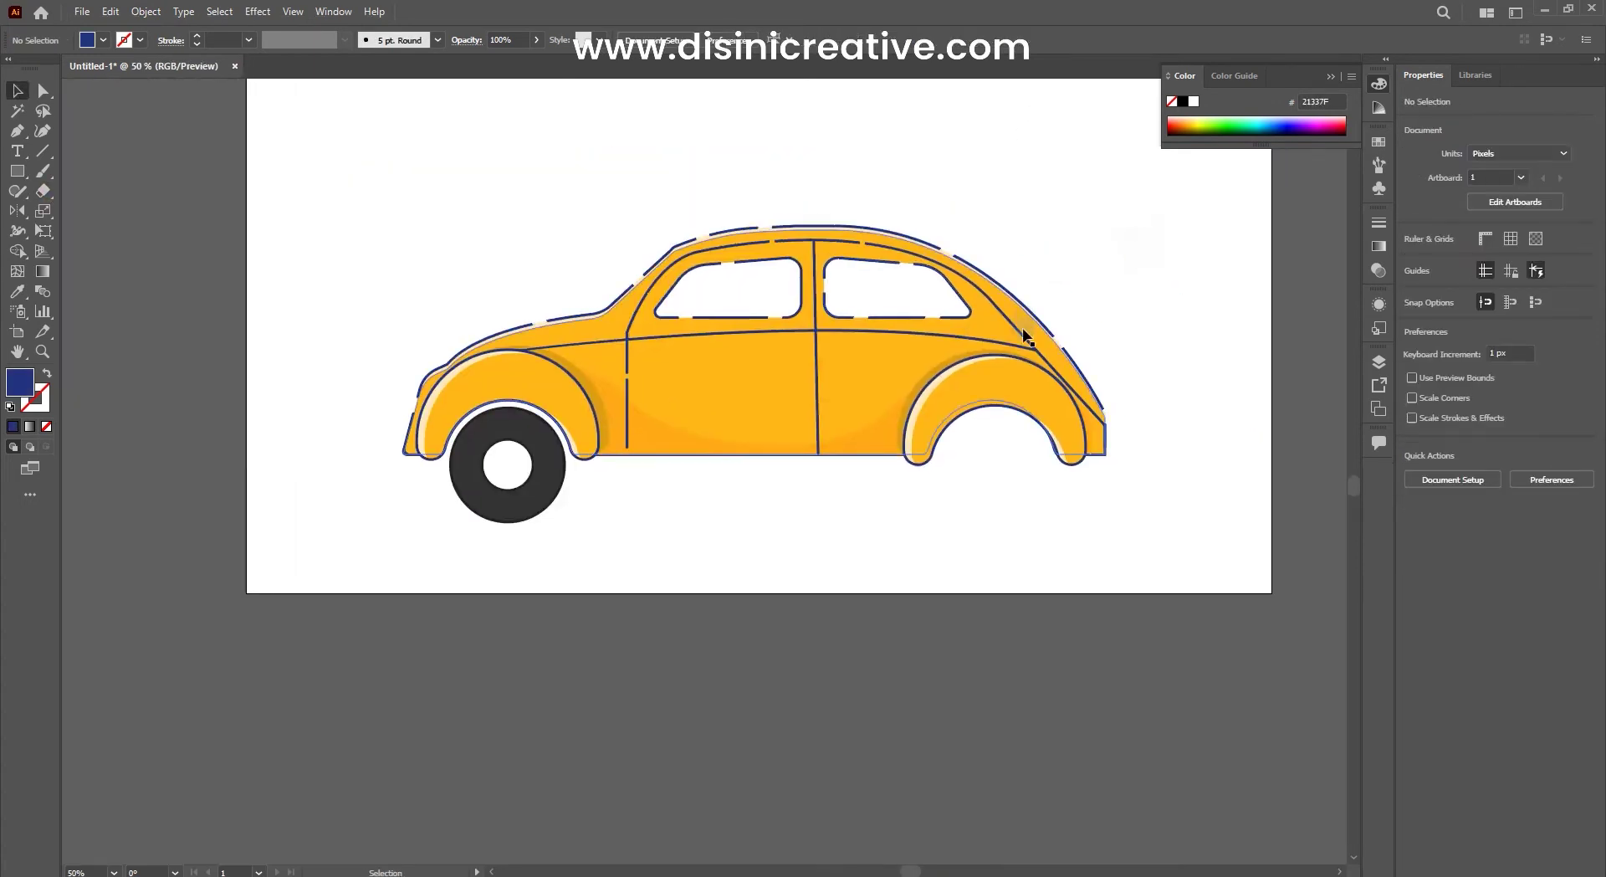
{"action": "scroll", "coordinate": [1023, 327], "scroll_direction": "up", "scroll_amount": 2}
{"action": "left_click", "coordinate": [755, 313]}
{"action": "left_click", "coordinate": [718, 276], "text": "shift"}
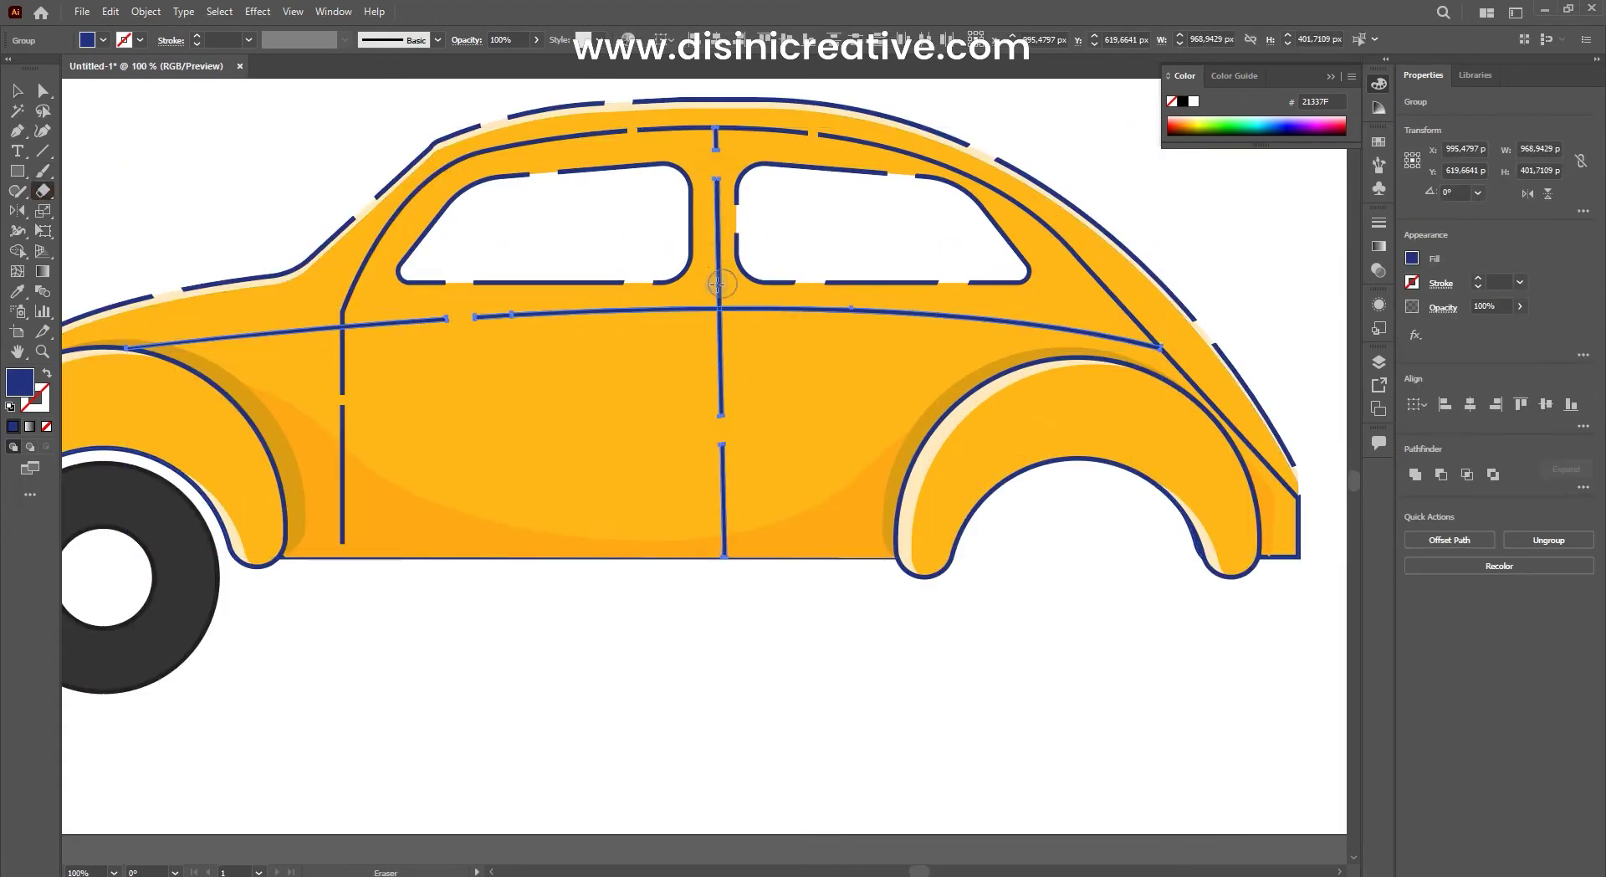
{"action": "left_click_drag", "start_coordinate": [563, 391], "coordinate": [709, 380]}
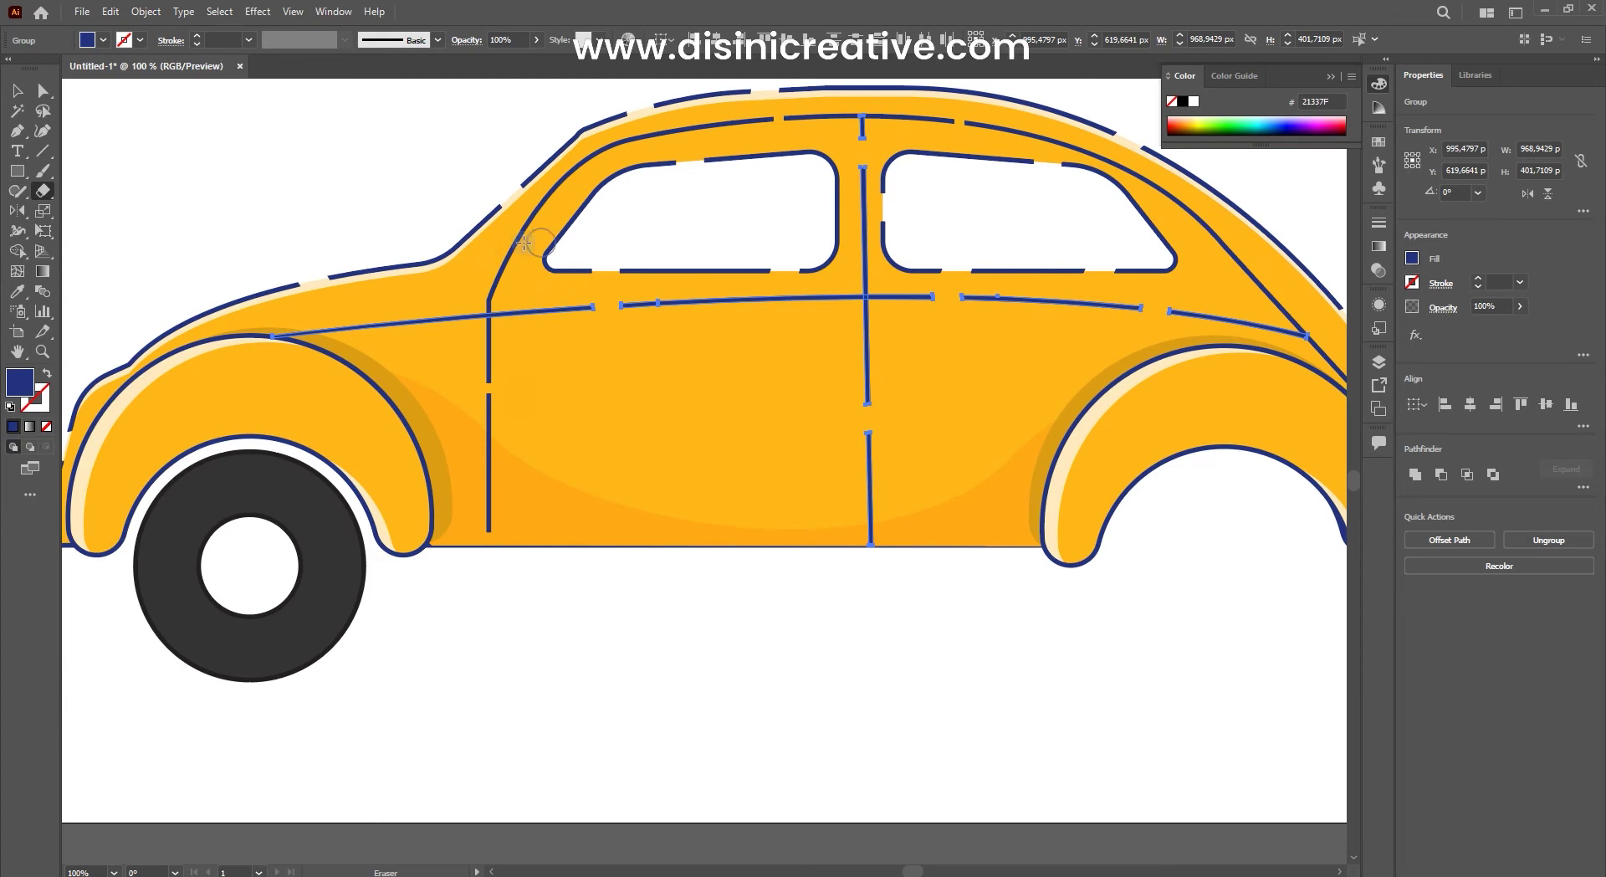
Step: Drag the shading's anchors so its bottom corner sits on the lower edge
{"action": "scroll", "coordinate": [901, 404], "scroll_direction": "down", "scroll_amount": 4}
{"action": "key", "text": "Tab"}
{"action": "scroll", "coordinate": [728, 454], "scroll_direction": "up", "scroll_amount": 3}
{"action": "scroll", "coordinate": [728, 454], "scroll_direction": "up", "scroll_amount": 2}
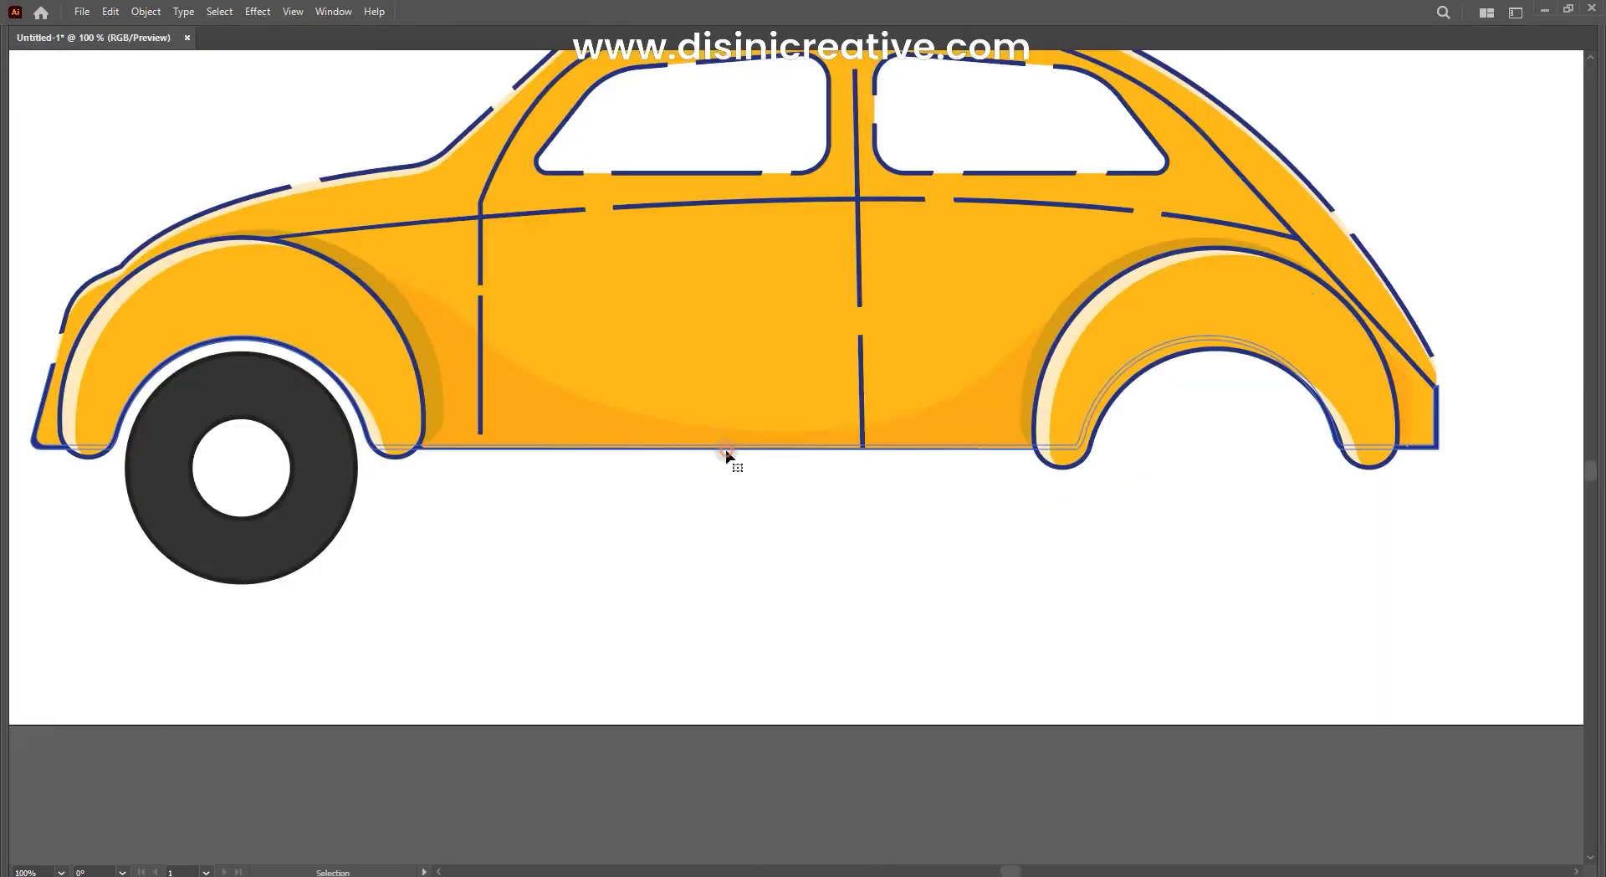
{"action": "scroll", "coordinate": [550, 468], "scroll_direction": "up", "scroll_amount": 2}
{"action": "scroll", "coordinate": [498, 397], "scroll_direction": "up", "scroll_amount": 2}
{"action": "scroll", "coordinate": [527, 426], "scroll_direction": "up", "scroll_amount": 2}
{"action": "left_click_drag", "start_coordinate": [383, 442], "coordinate": [316, 423]}
{"action": "key", "text": "Tab"}
{"action": "scroll", "coordinate": [318, 428], "scroll_direction": "down", "scroll_amount": 2}
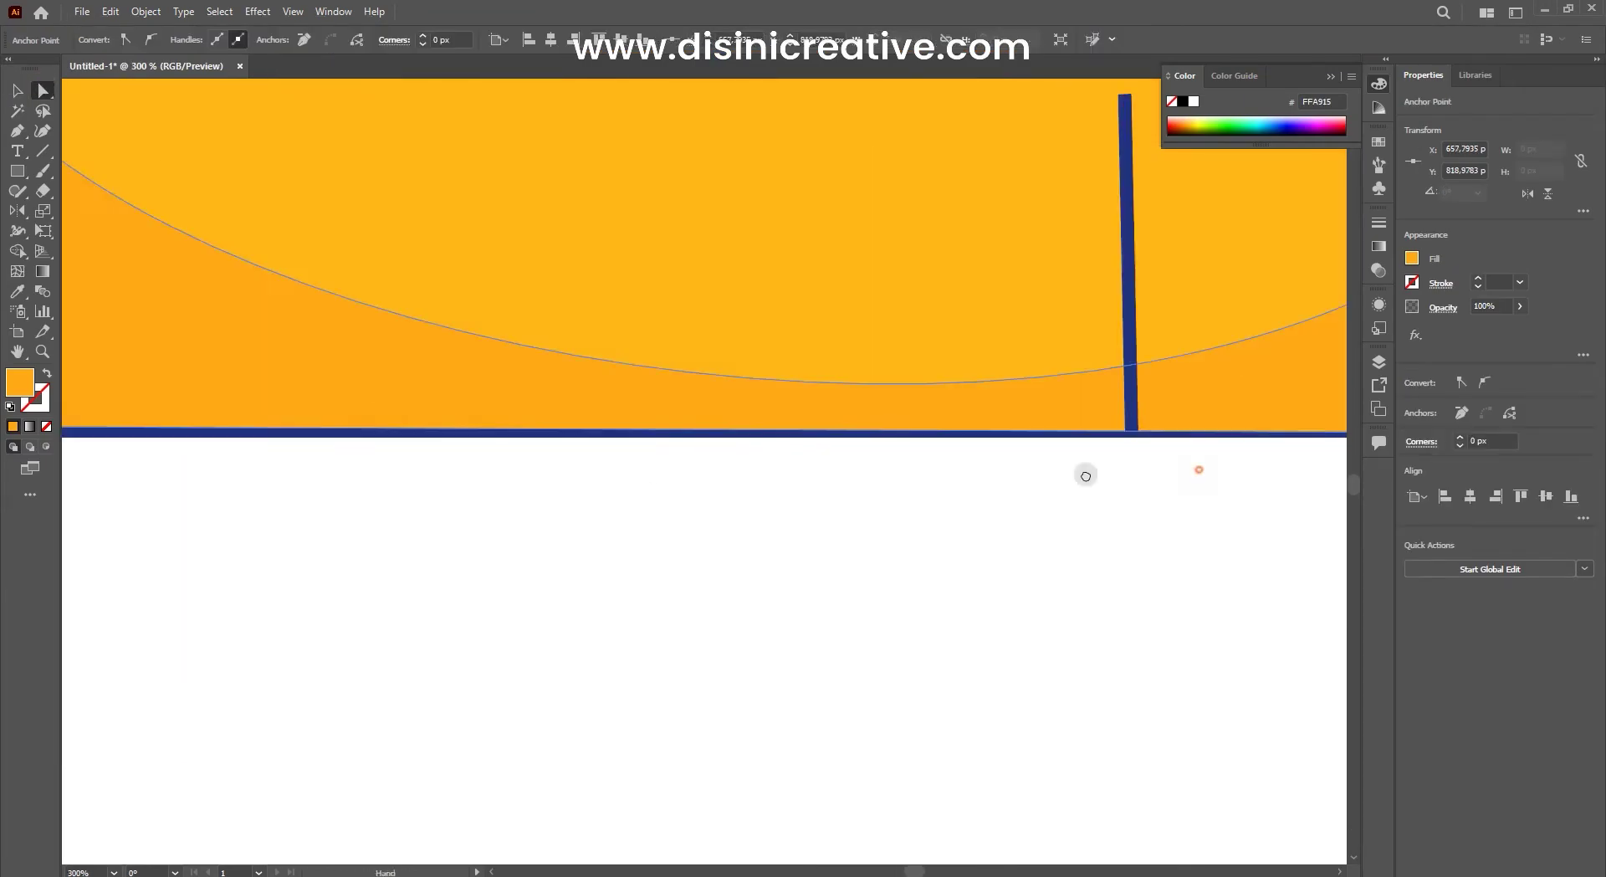
{"action": "scroll", "coordinate": [1082, 473], "scroll_direction": "right", "scroll_amount": 5}
{"action": "left_click_drag", "start_coordinate": [722, 447], "coordinate": [724, 427]}
Step: Draw thin rectangles and fill them with the car's navy
{"action": "scroll", "coordinate": [724, 441], "scroll_direction": "down", "scroll_amount": 4}
{"action": "left_click", "coordinate": [861, 466]}
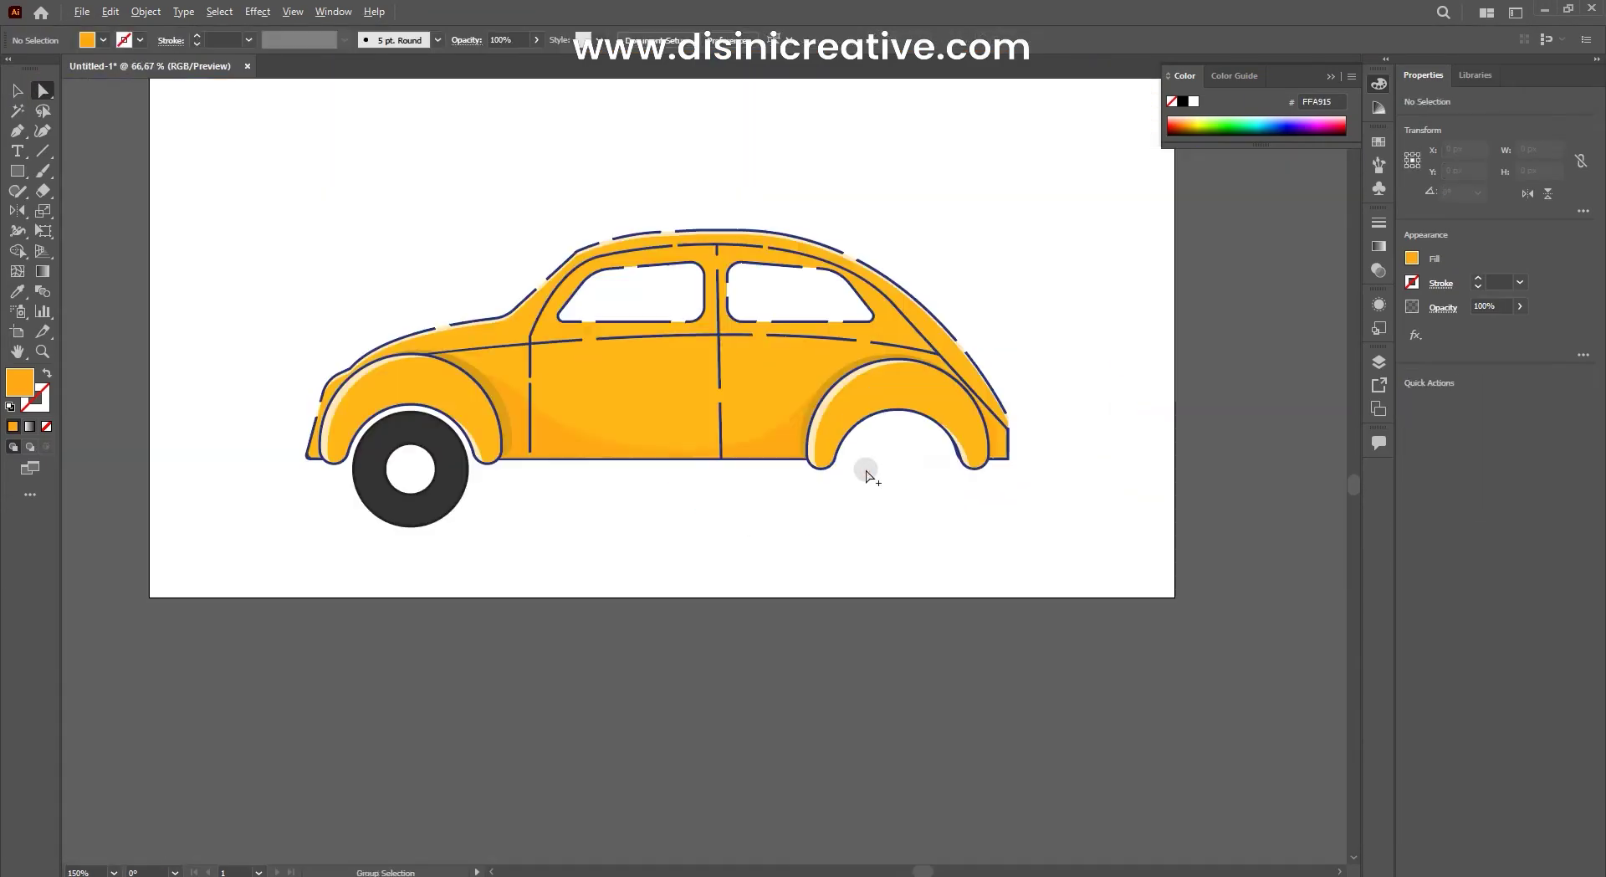
{"action": "scroll", "coordinate": [808, 493], "scroll_direction": "down", "scroll_amount": 1}
{"action": "scroll", "coordinate": [753, 543], "scroll_direction": "down", "scroll_amount": 2}
{"action": "scroll", "coordinate": [895, 442], "scroll_direction": "up", "scroll_amount": 3}
{"action": "scroll", "coordinate": [895, 442], "scroll_direction": "up", "scroll_amount": 4}
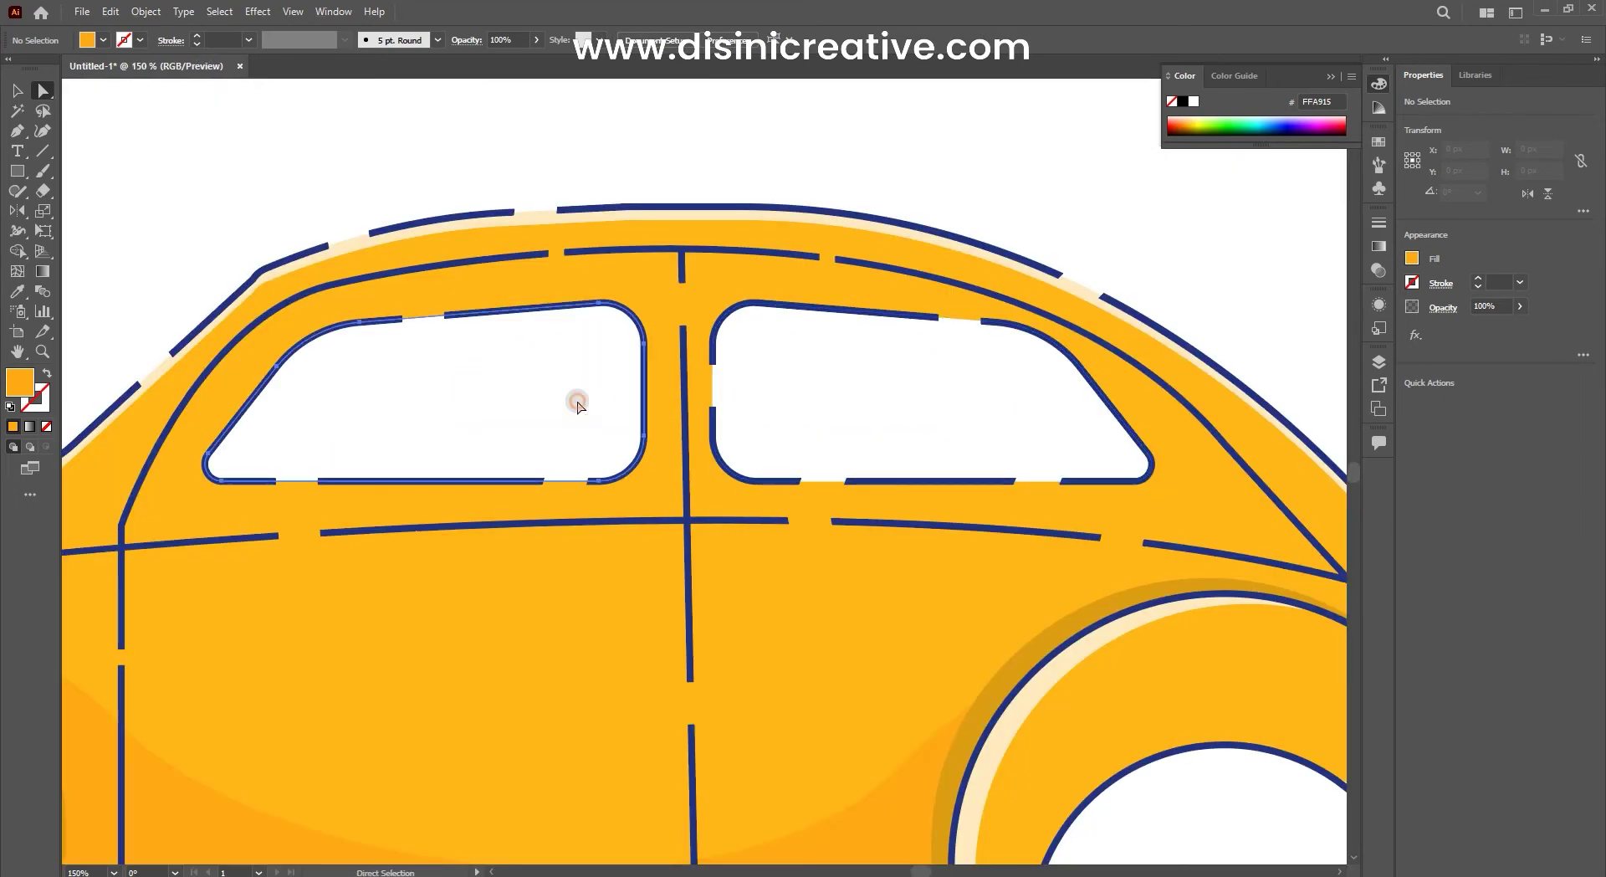
{"action": "left_click_drag", "start_coordinate": [17, 171], "coordinate": [92, 194]}
{"action": "scroll", "coordinate": [254, 176], "scroll_direction": "up", "scroll_amount": 3}
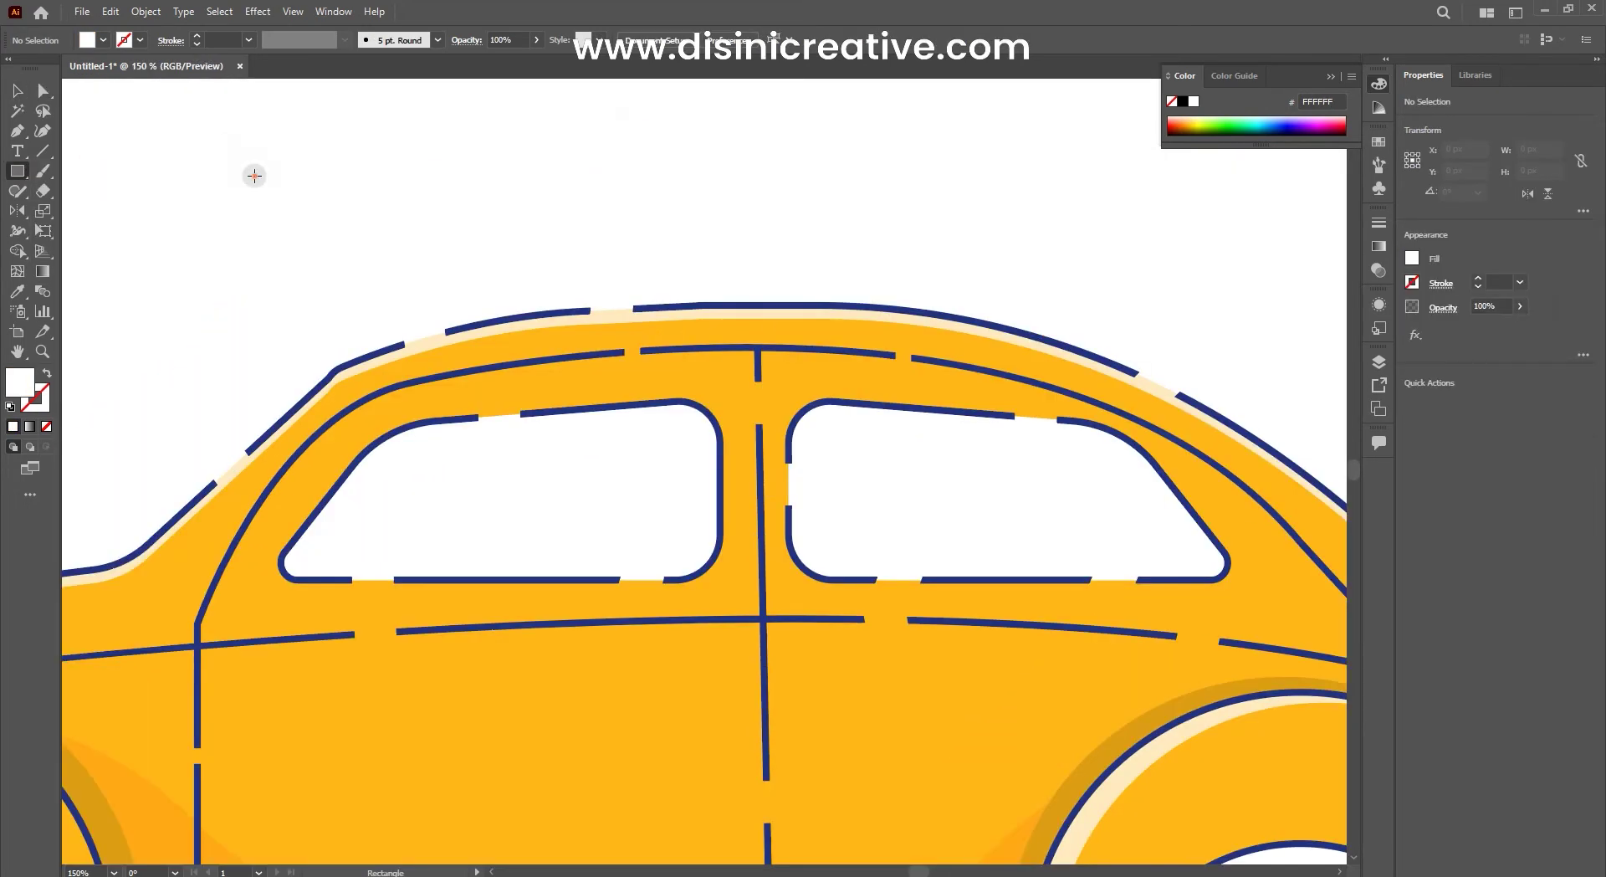
{"action": "left_click_drag", "start_coordinate": [767, 224], "coordinate": [778, 153]}
{"action": "key", "text": "v"}
{"action": "scroll", "coordinate": [524, 184], "scroll_direction": "up", "scroll_amount": 2}
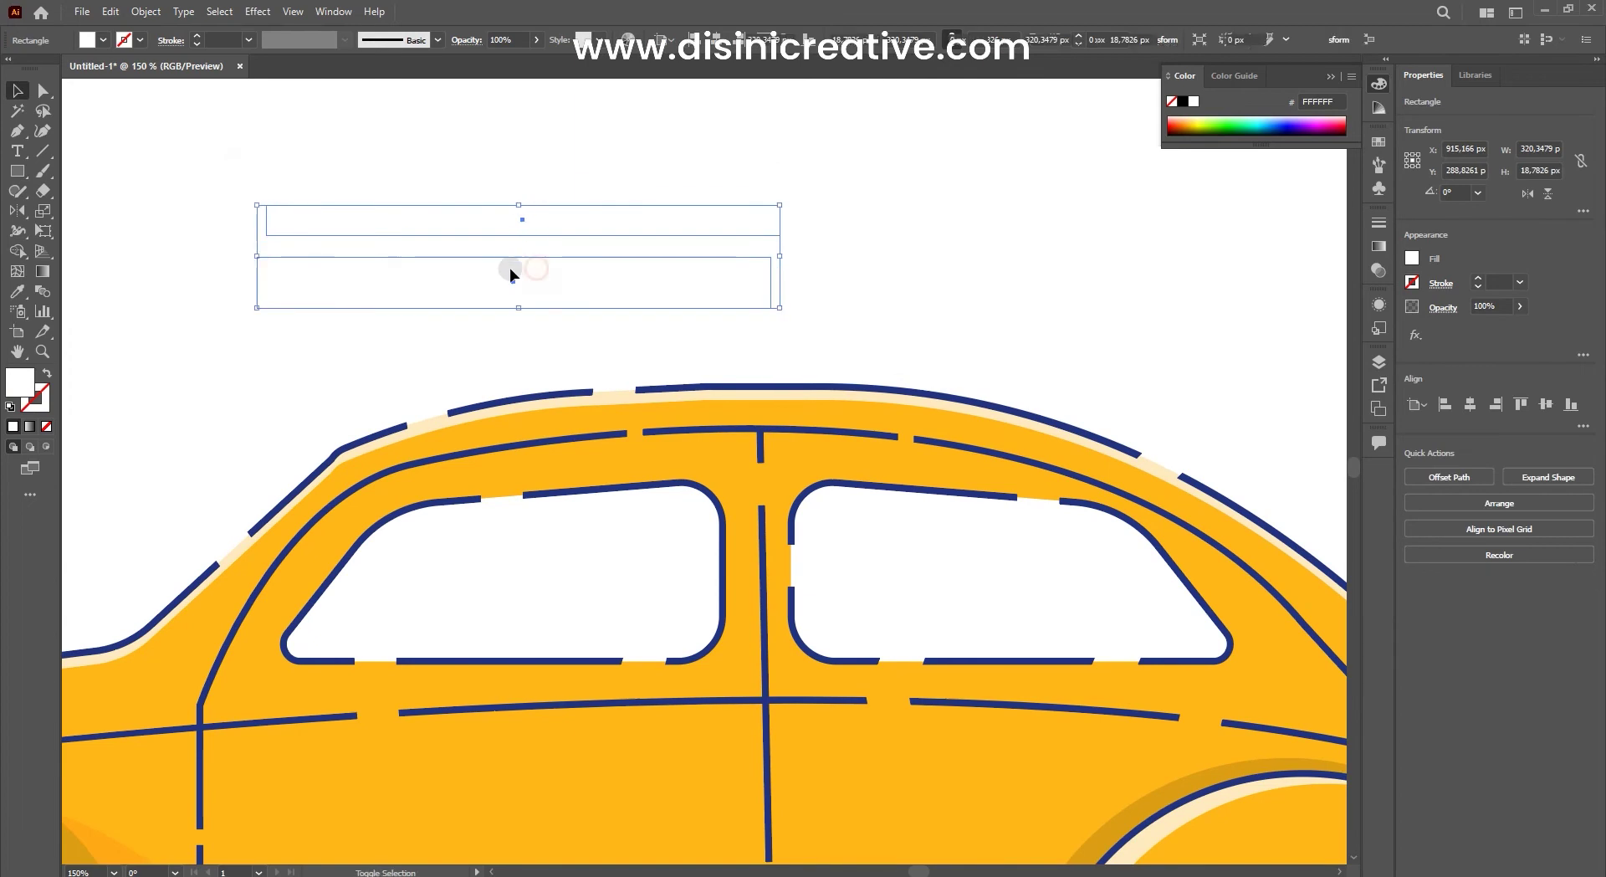
{"action": "left_click", "coordinate": [368, 433]}
Step: Line up the stripes and add a taller third stripe on top
{"action": "key", "text": "v"}
{"action": "left_click_drag", "start_coordinate": [577, 284], "coordinate": [586, 285]}
{"action": "left_click", "coordinate": [920, 335]}
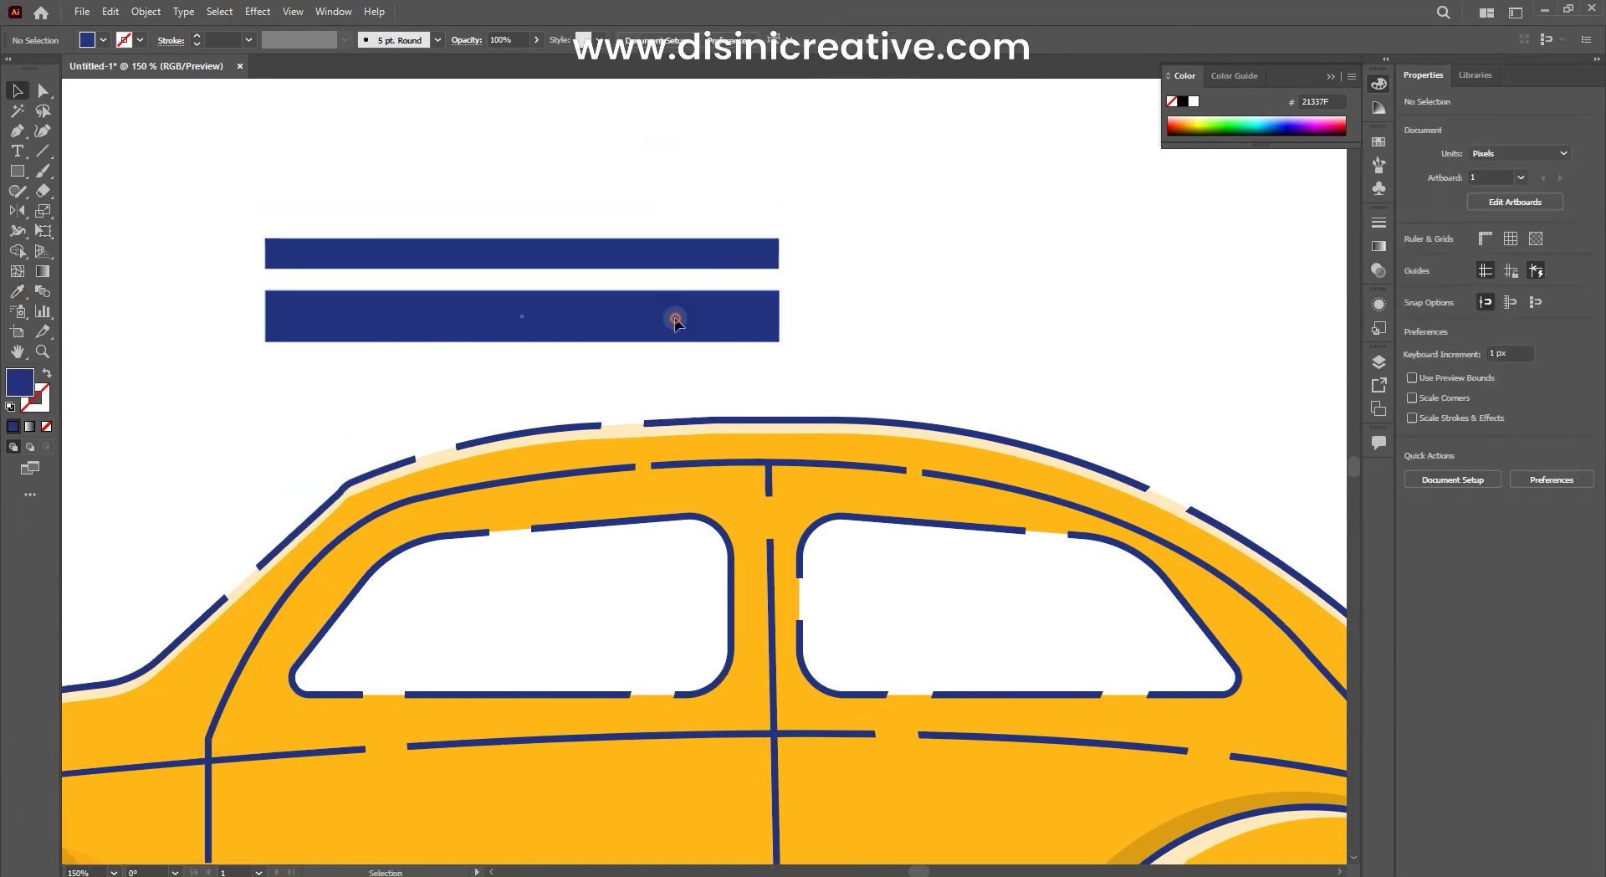
{"action": "scroll", "coordinate": [689, 308], "scroll_direction": "up", "scroll_amount": 2}
{"action": "left_click_drag", "start_coordinate": [689, 308], "coordinate": [694, 243]}
{"action": "left_click_drag", "start_coordinate": [518, 235], "coordinate": [524, 219]}
Step: Rotate the three stripes 45° and move them over the front window
{"action": "left_click", "coordinate": [736, 301], "text": "shift"}
{"action": "left_click", "coordinate": [750, 352], "text": "shift"}
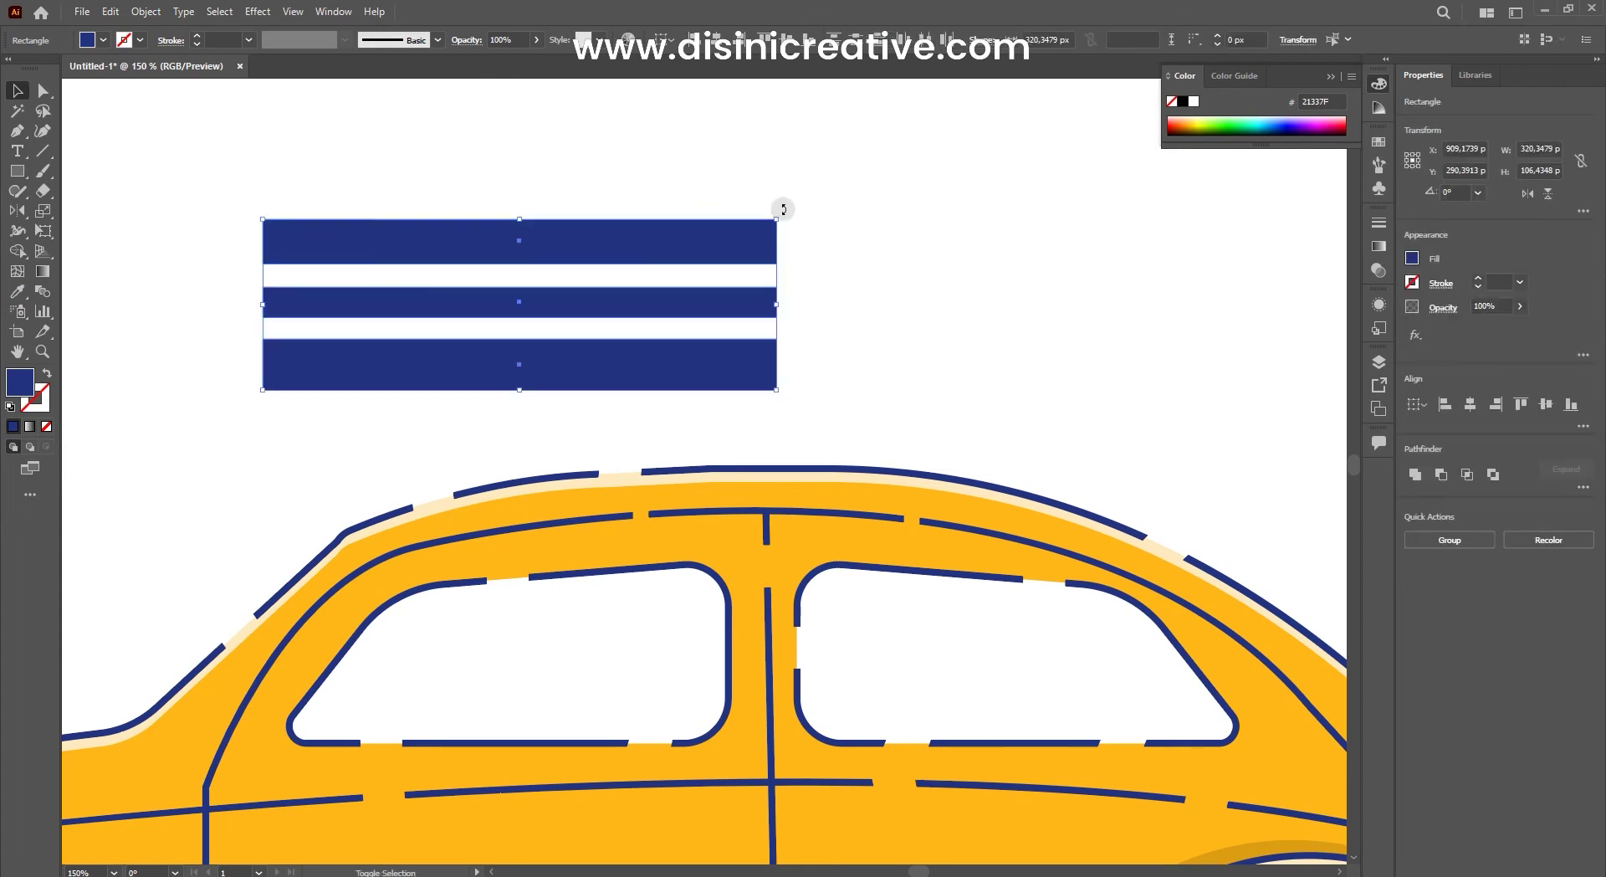
{"action": "left_click_drag", "start_coordinate": [783, 208], "coordinate": [652, 75]}
{"action": "left_click_drag", "start_coordinate": [656, 214], "coordinate": [692, 548]}
{"action": "scroll", "coordinate": [692, 548], "scroll_direction": "down", "scroll_amount": 5}
{"action": "left_click_drag", "start_coordinate": [756, 315], "coordinate": [738, 314]}
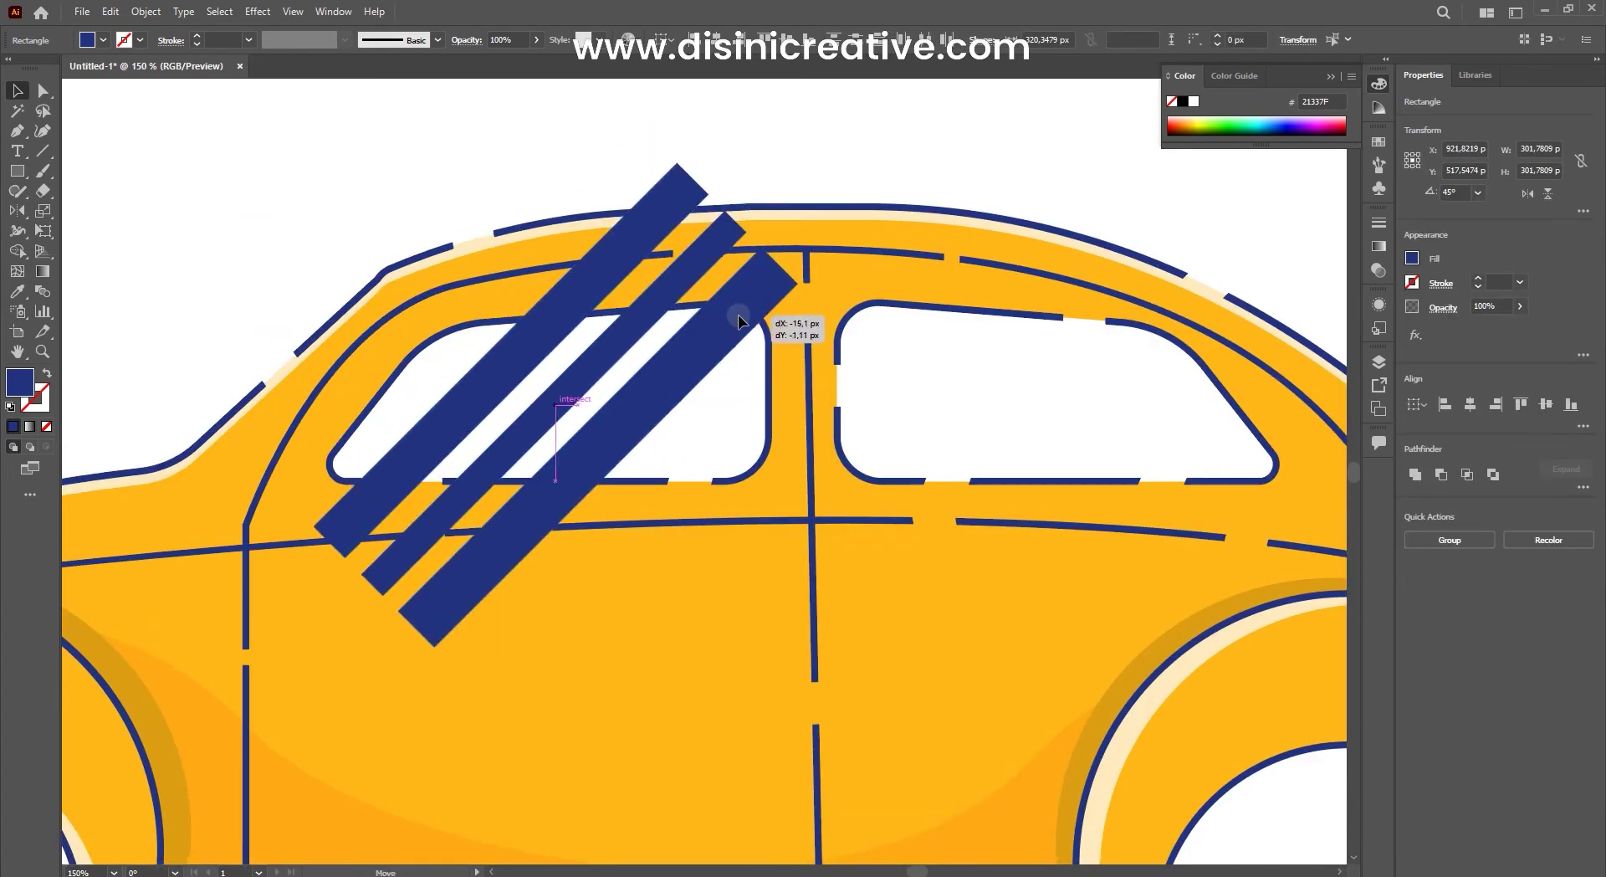
Step: Clip the stripes inside the front window shape with Make Clipping Mask
{"action": "key", "text": "v"}
{"action": "left_click", "coordinate": [733, 406]}
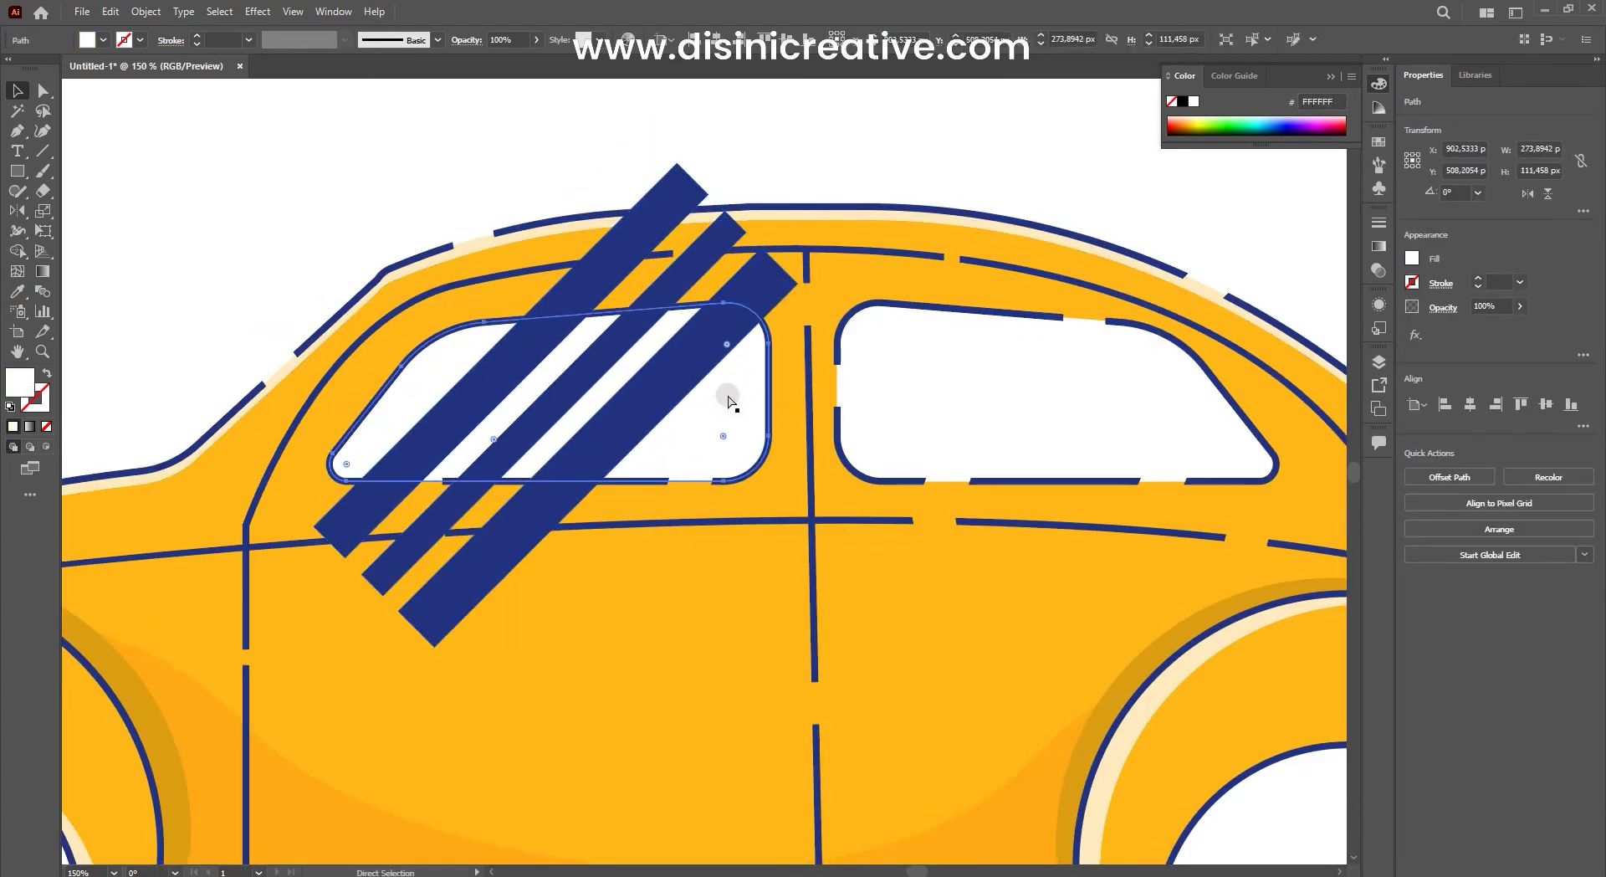
{"action": "right_click", "coordinate": [742, 393]}
{"action": "left_click", "coordinate": [1004, 696]}
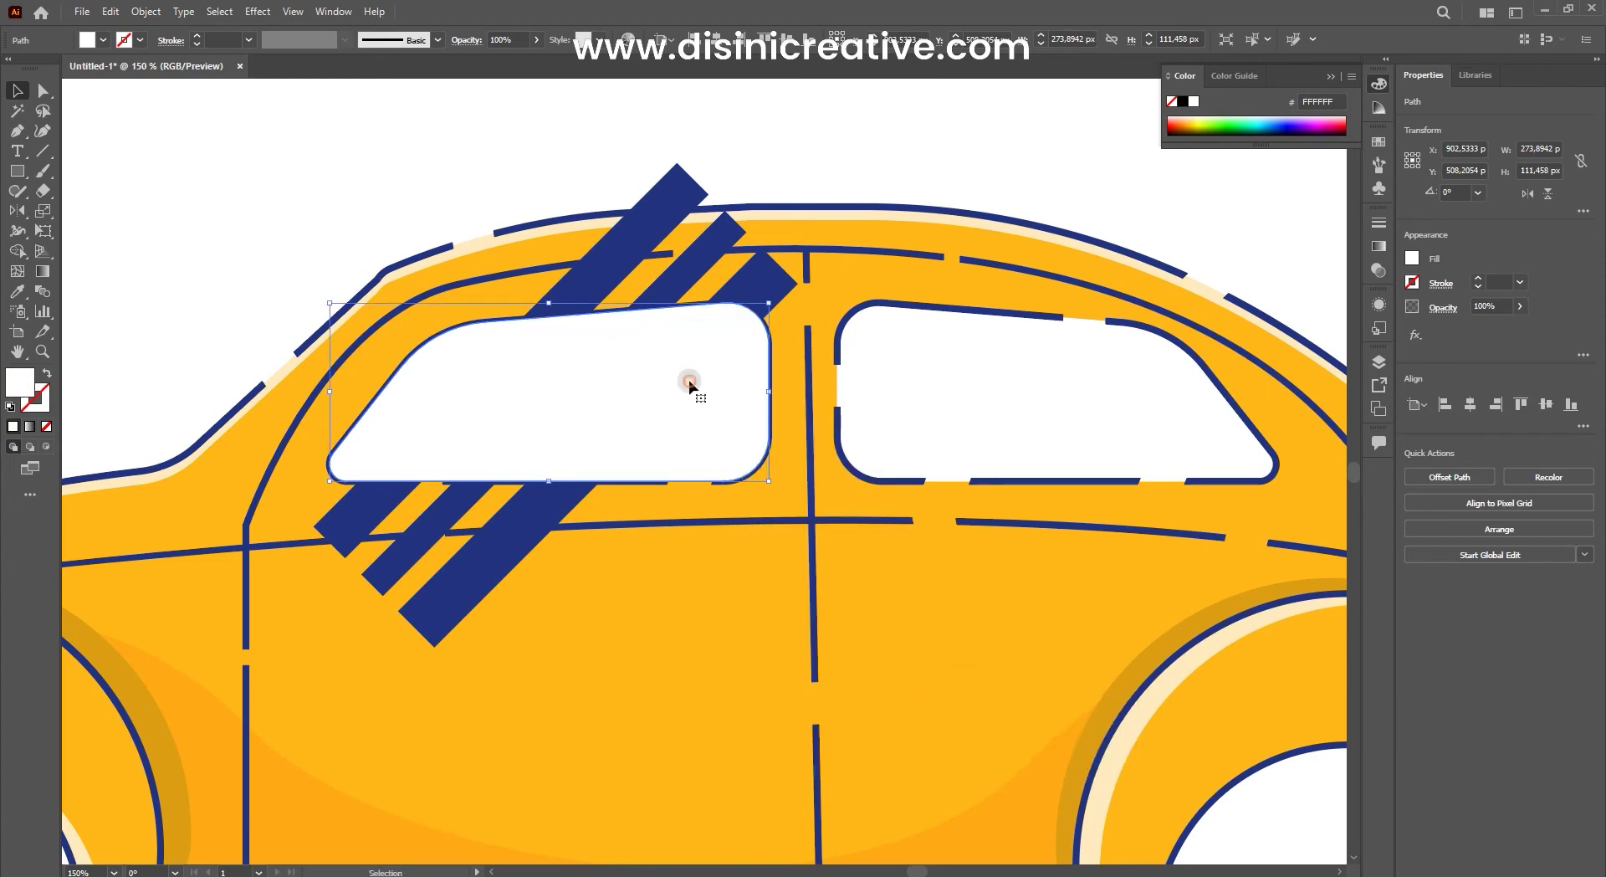
{"action": "left_click", "coordinate": [694, 201], "text": "shift"}
{"action": "right_click", "coordinate": [663, 344]}
{"action": "left_click", "coordinate": [736, 486]}
Step: Inside the clip group, rotate the stripes and fade them to 15% opacity
{"action": "scroll", "coordinate": [742, 473], "scroll_direction": "down", "scroll_amount": 5}
{"action": "scroll", "coordinate": [879, 437], "scroll_direction": "up", "scroll_amount": 5}
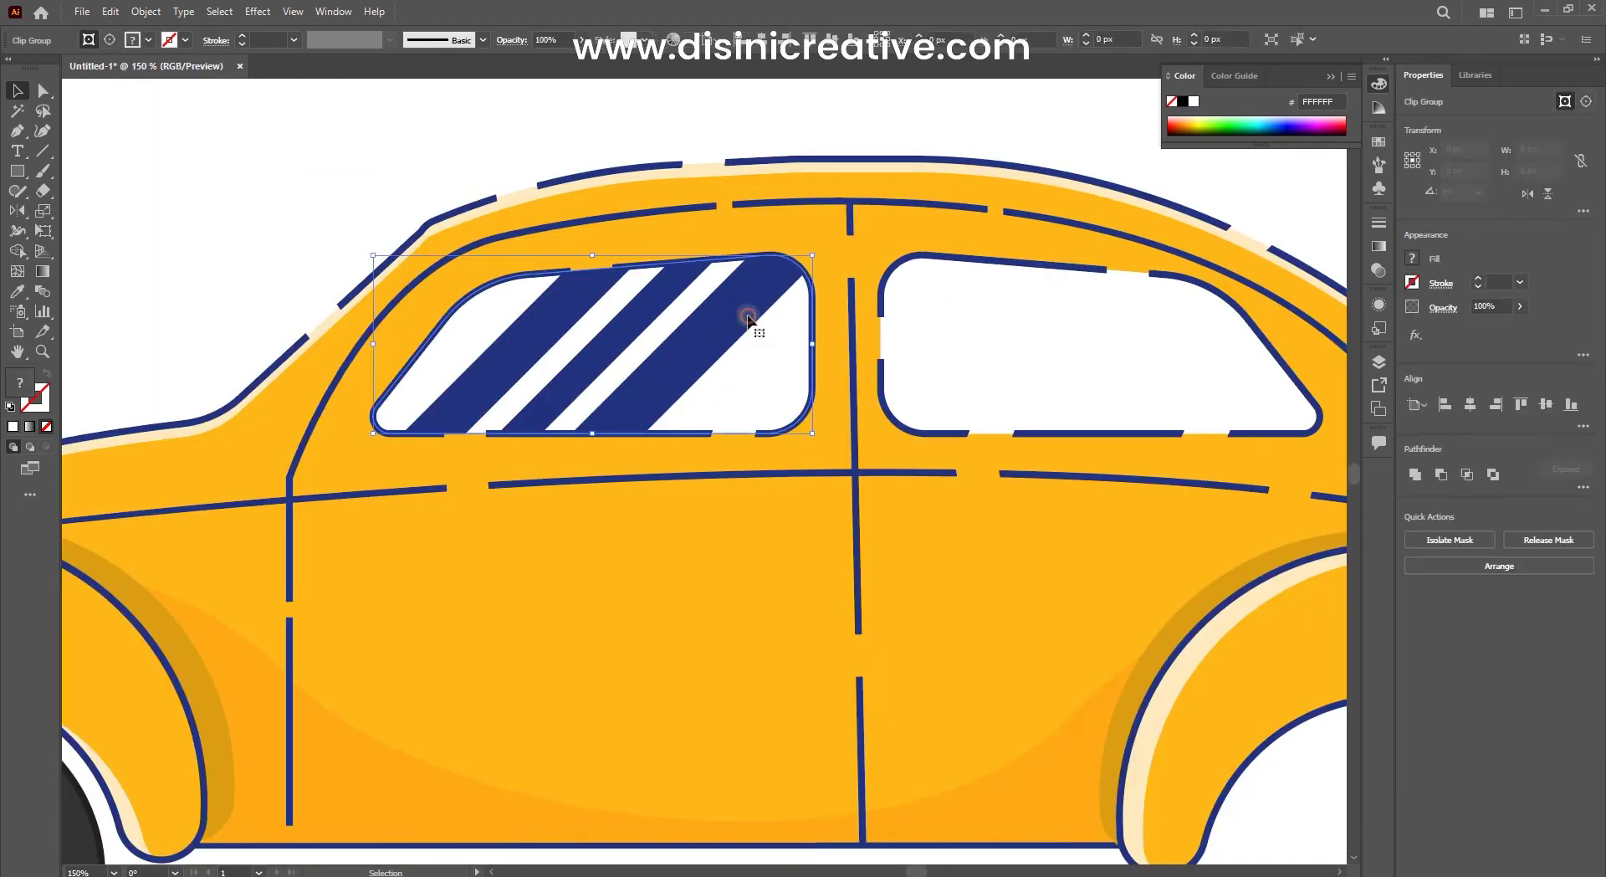
{"action": "double_click", "coordinate": [742, 316]}
{"action": "mouse_move", "coordinate": [850, 222]}
{"action": "left_mouse_down"}
{"action": "mouse_move", "coordinate": [879, 361]}
{"action": "mouse_move", "coordinate": [829, 218]}
{"action": "left_mouse_up"}
{"action": "scroll", "coordinate": [1313, 266], "scroll_direction": "up", "scroll_amount": 1}
{"action": "left_click_drag", "start_coordinate": [1472, 333], "coordinate": [1464, 333]}
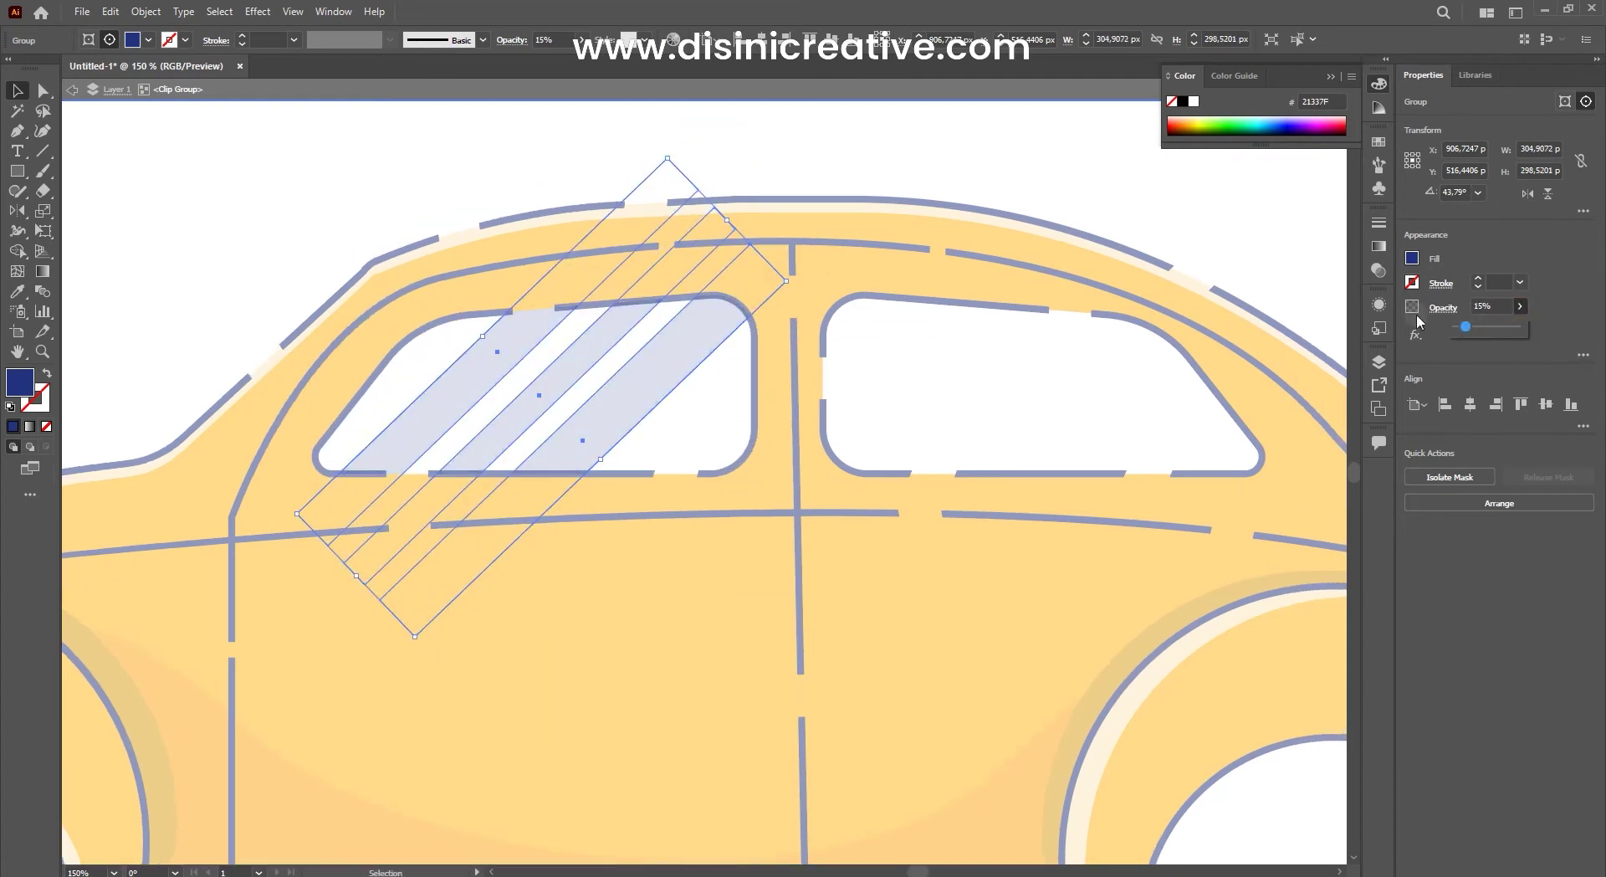
Step: Rotate the stripes to about 24° and position them across the front window
{"action": "key", "text": "ctrl+0"}
{"action": "scroll", "coordinate": [986, 392], "scroll_direction": "up", "scroll_amount": 5}
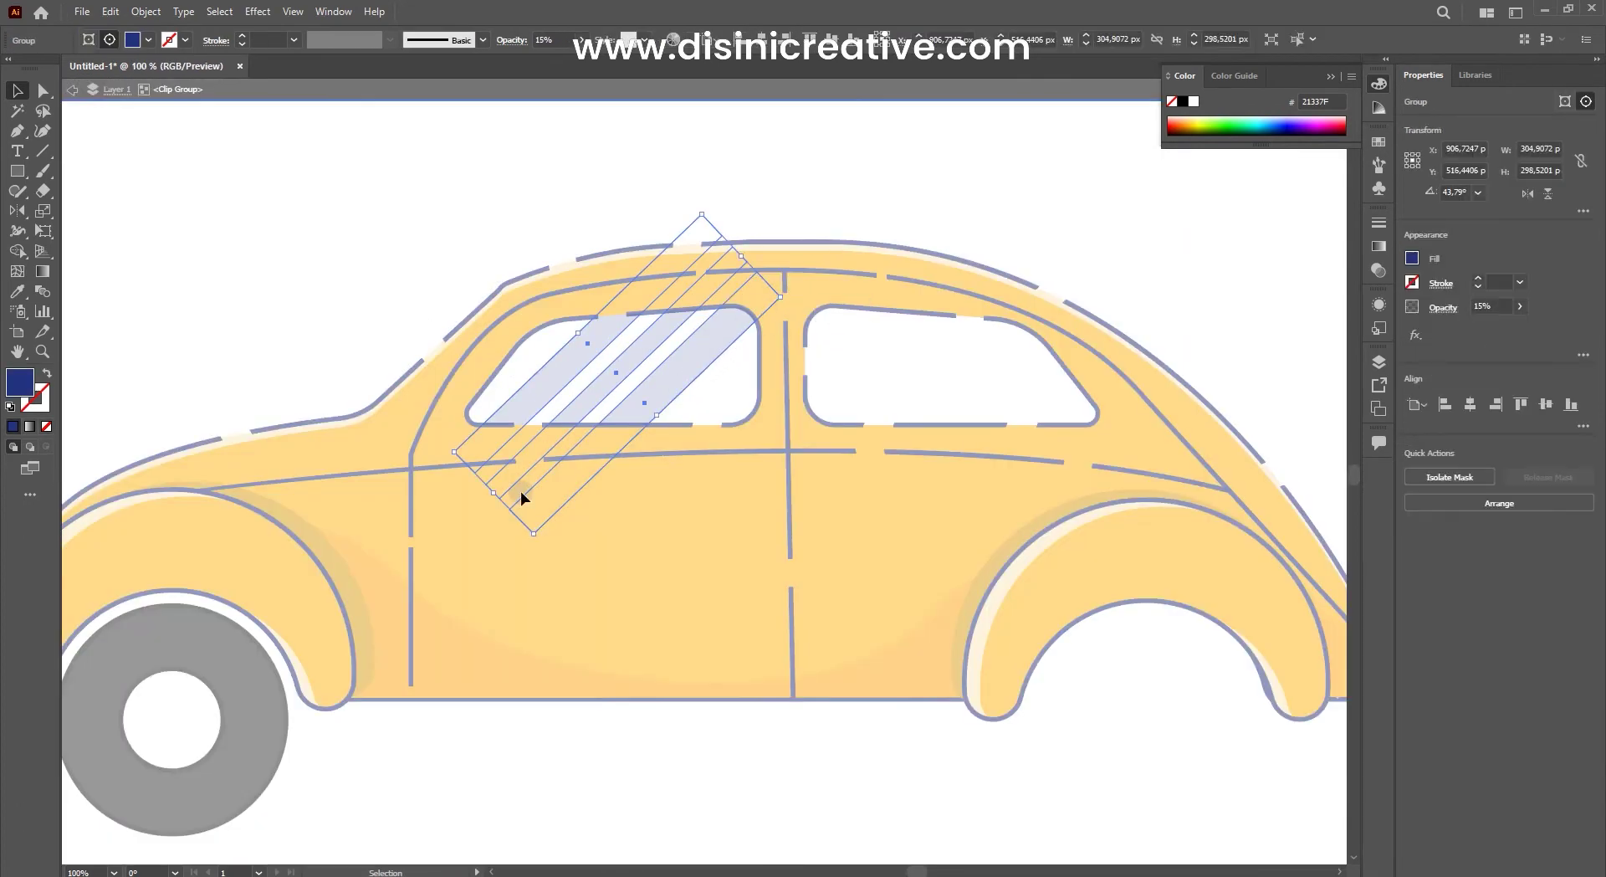
{"action": "left_click_drag", "start_coordinate": [676, 385], "coordinate": [719, 408]}
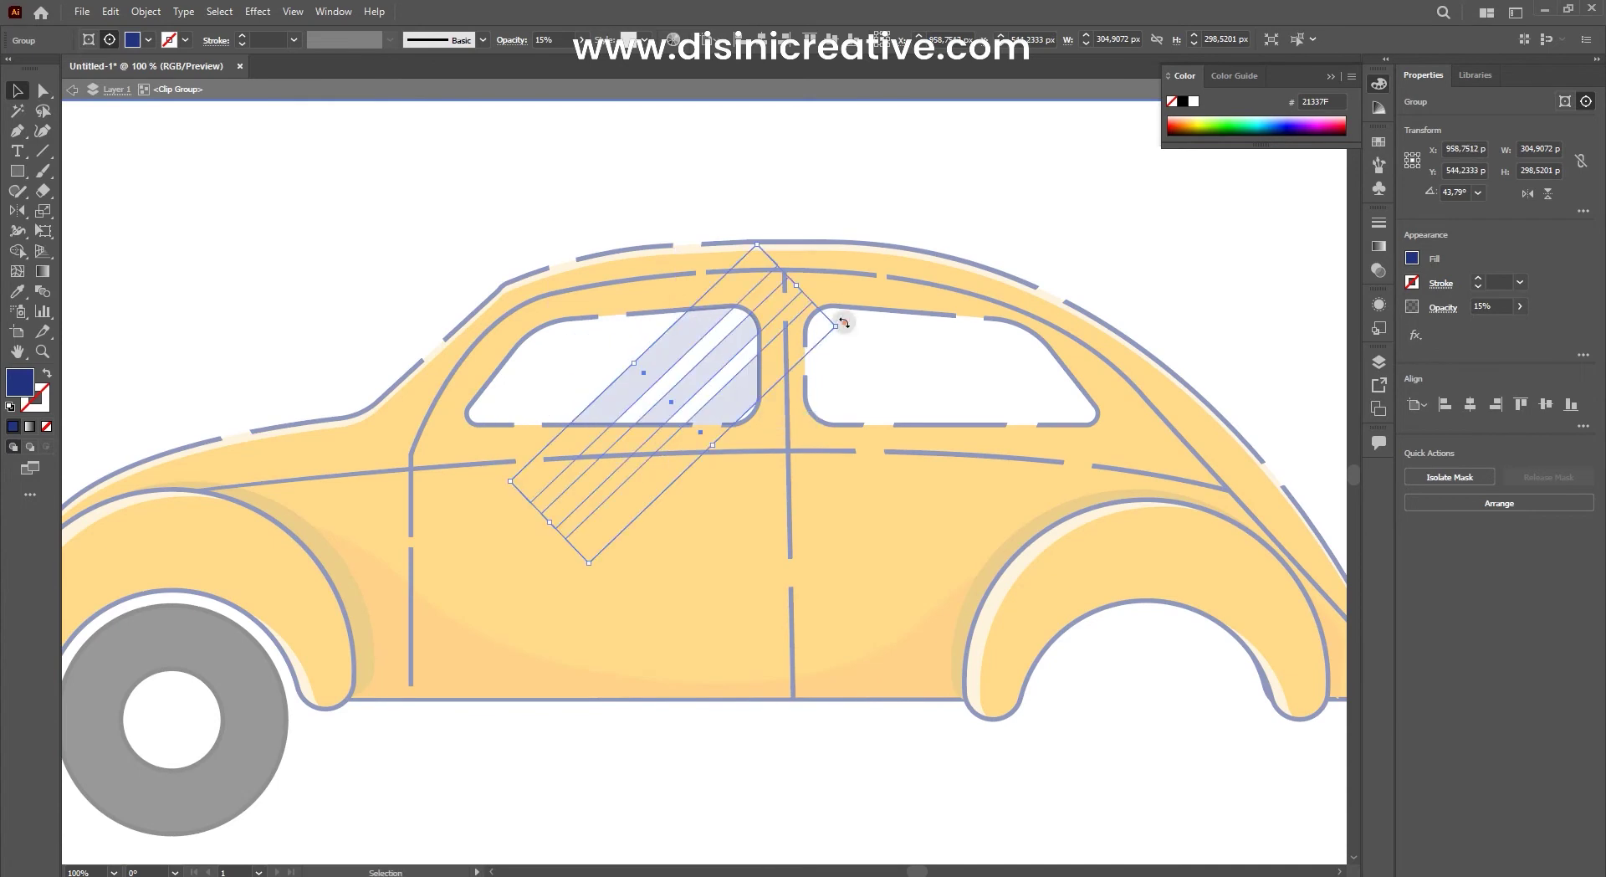
{"action": "left_click_drag", "start_coordinate": [844, 322], "coordinate": [743, 319]}
{"action": "left_click_drag", "start_coordinate": [686, 372], "coordinate": [686, 323]}
{"action": "key", "text": "ctrl+0"}
{"action": "scroll", "coordinate": [941, 246], "scroll_direction": "up", "scroll_amount": 5}
{"action": "mouse_move", "coordinate": [686, 269]}
{"action": "left_mouse_down"}
{"action": "mouse_move", "coordinate": [629, 269]}
{"action": "mouse_move", "coordinate": [594, 294]}
{"action": "left_mouse_up"}
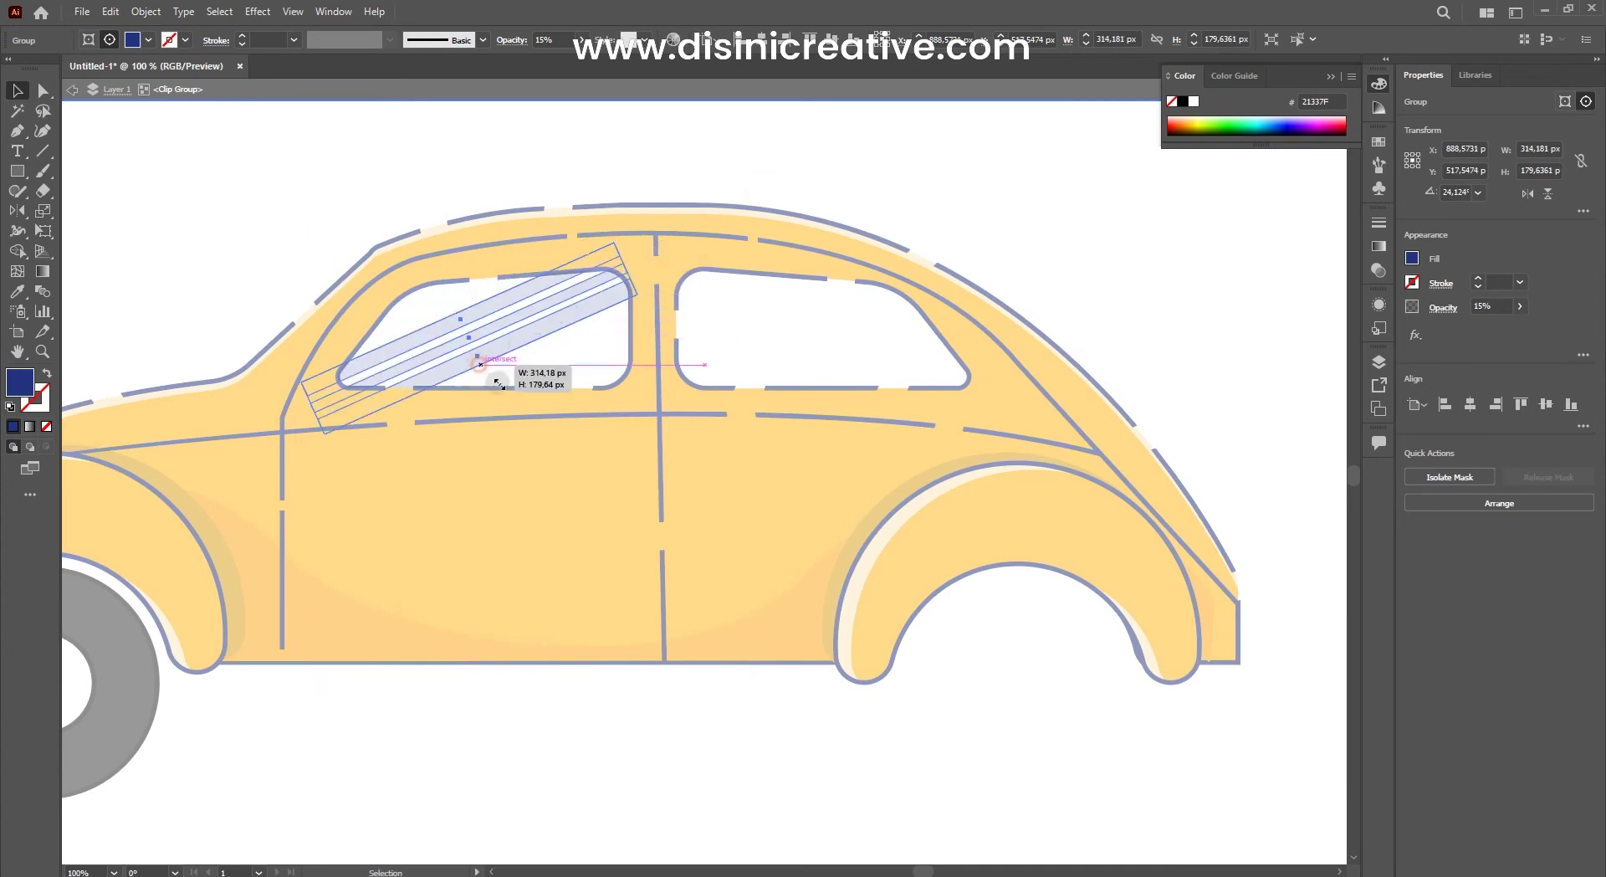
{"action": "left_click_drag", "start_coordinate": [499, 383], "coordinate": [535, 360]}
{"action": "double_click", "coordinate": [689, 143]}
{"action": "key", "text": "ctrl+minus"}
Step: Copy the striped front window glare onto the rear window and adjust its stripes
{"action": "left_click", "coordinate": [595, 289]}
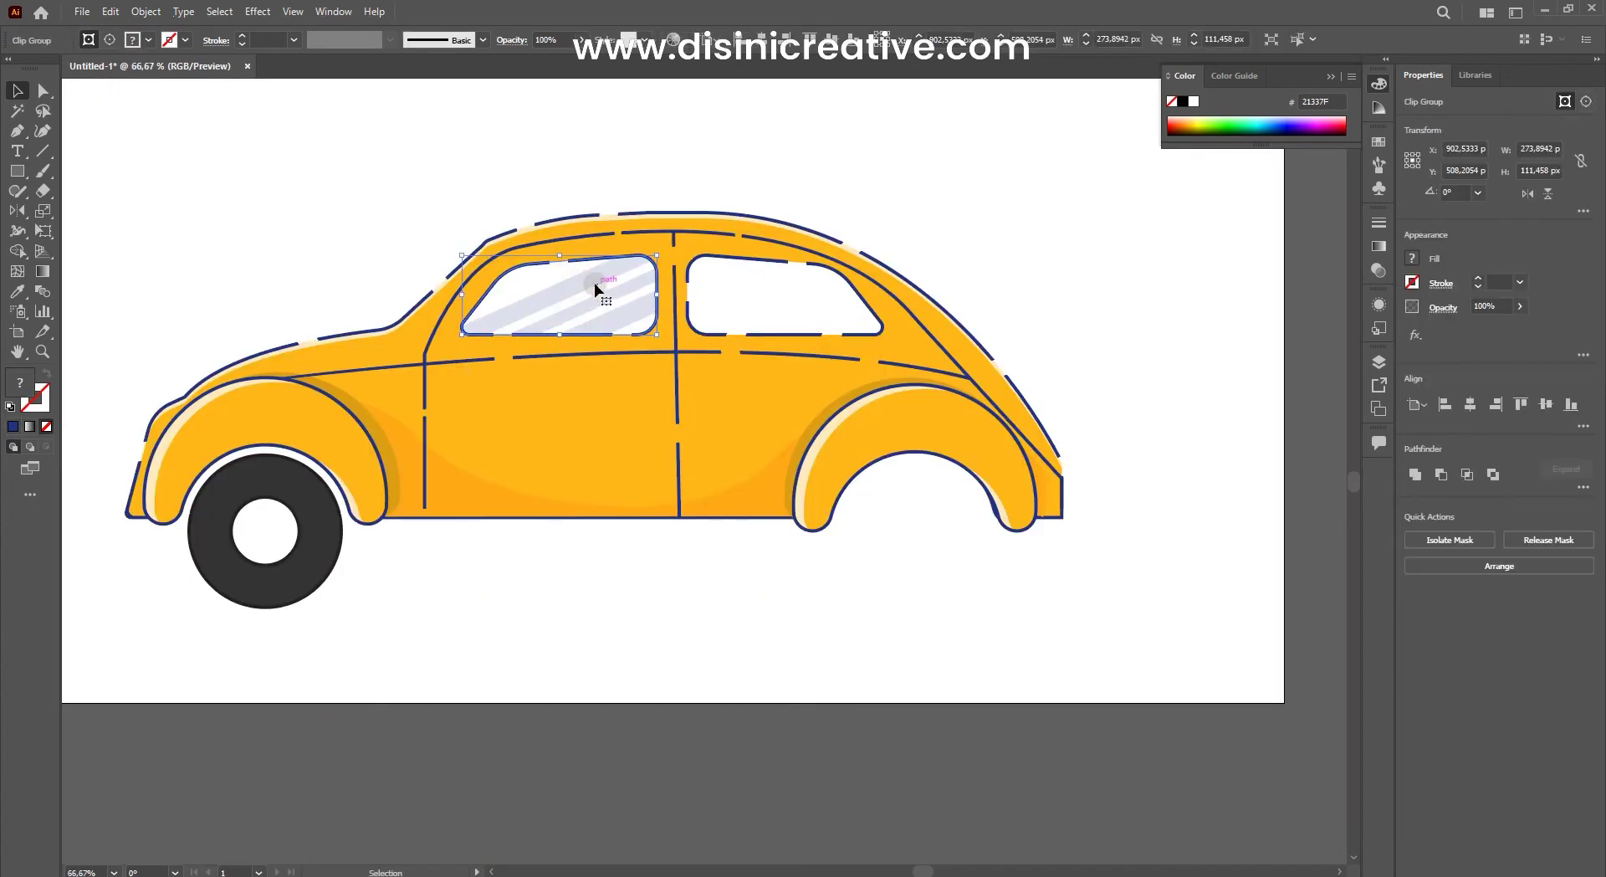
{"action": "left_click_drag", "start_coordinate": [595, 288], "coordinate": [800, 281]}
{"action": "key", "text": "ctrl+plus"}
{"action": "key", "text": "ctrl+plus"}
{"action": "key", "text": "ctrl+plus"}
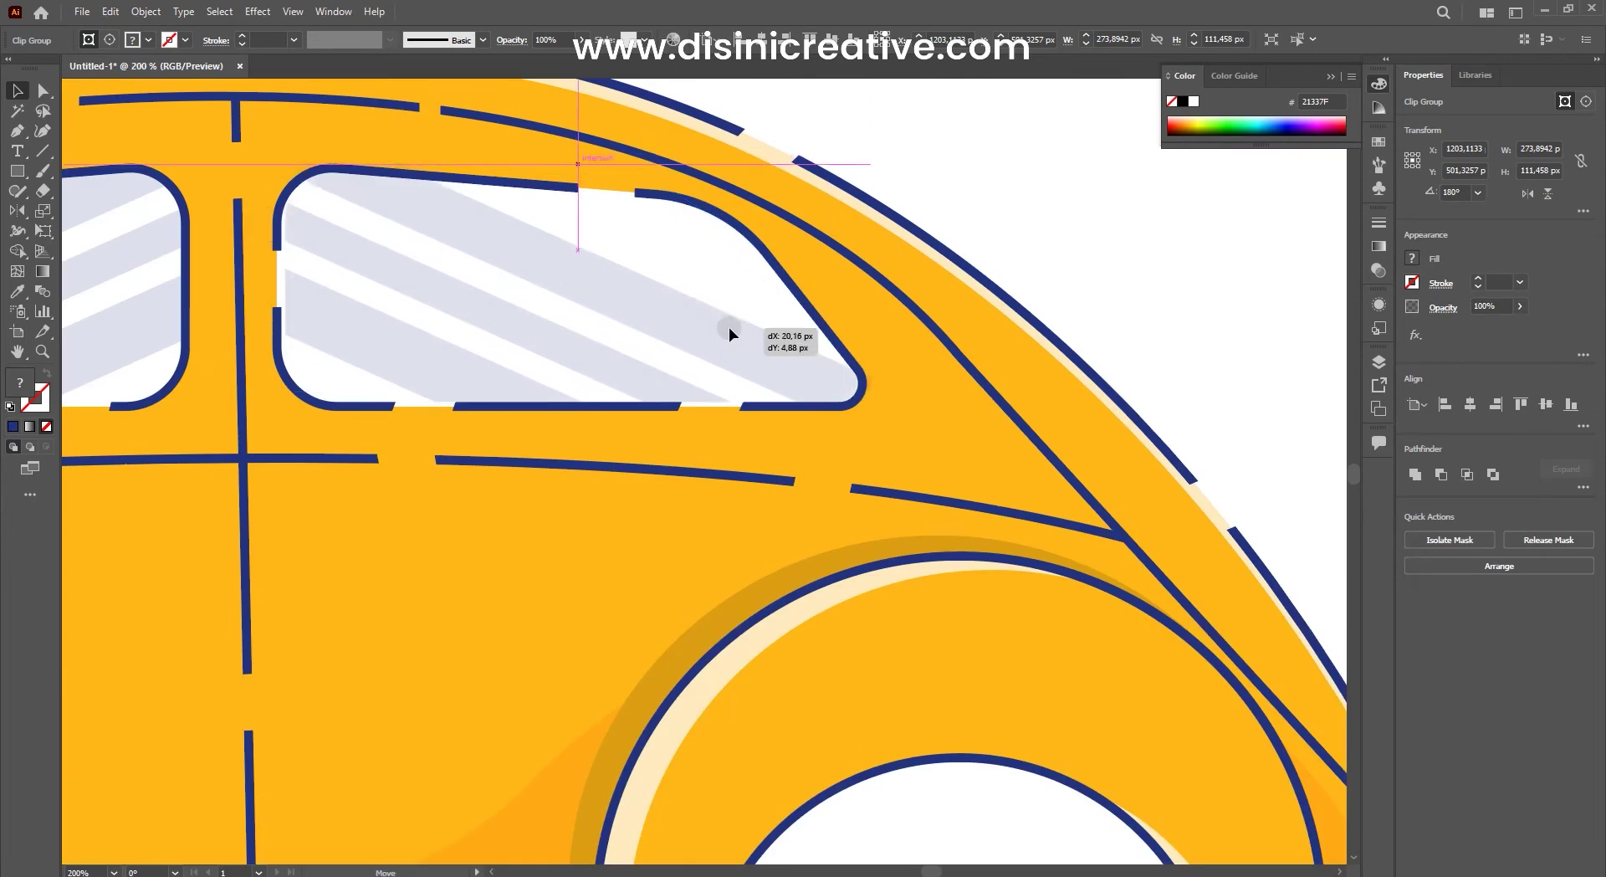
{"action": "key", "text": "ctrl+minus"}
{"action": "key", "text": "ctrl+minus"}
{"action": "double_click", "coordinate": [705, 350]}
{"action": "double_click", "coordinate": [835, 204]}
{"action": "key", "text": "ctrl+minus"}
{"action": "key", "text": "ctrl+minus"}
Step: Zoom in on the car's rear and select the rear window shape
{"action": "scroll", "coordinate": [915, 333], "scroll_direction": "down", "scroll_amount": 3}
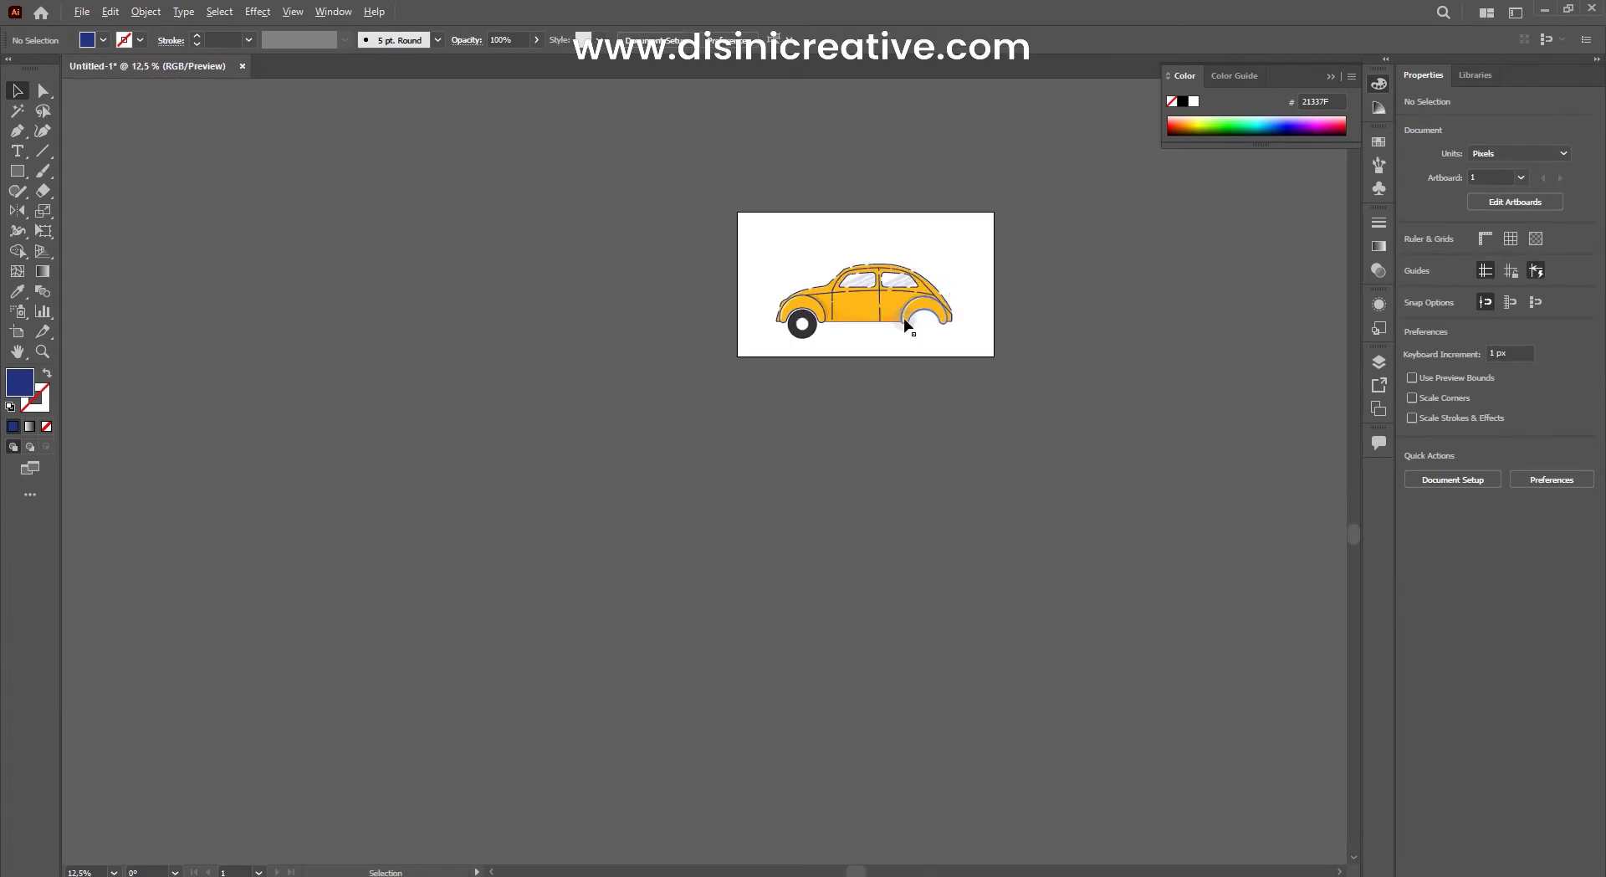
{"action": "scroll", "coordinate": [757, 435], "scroll_direction": "up", "scroll_amount": 5}
{"action": "scroll", "coordinate": [757, 501], "scroll_direction": "down", "scroll_amount": 2}
{"action": "left_click", "coordinate": [778, 435]}
{"action": "key", "text": "ctrl+plus"}
{"action": "key", "text": "ctrl+plus"}
{"action": "left_click", "coordinate": [298, 236]}
{"action": "key", "text": "ctrl+minus"}
{"action": "key", "text": "ctrl+minus"}
{"action": "key", "text": "ctrl+minus"}
{"action": "key", "text": "ctrl+plus"}
{"action": "key", "text": "ctrl+plus"}
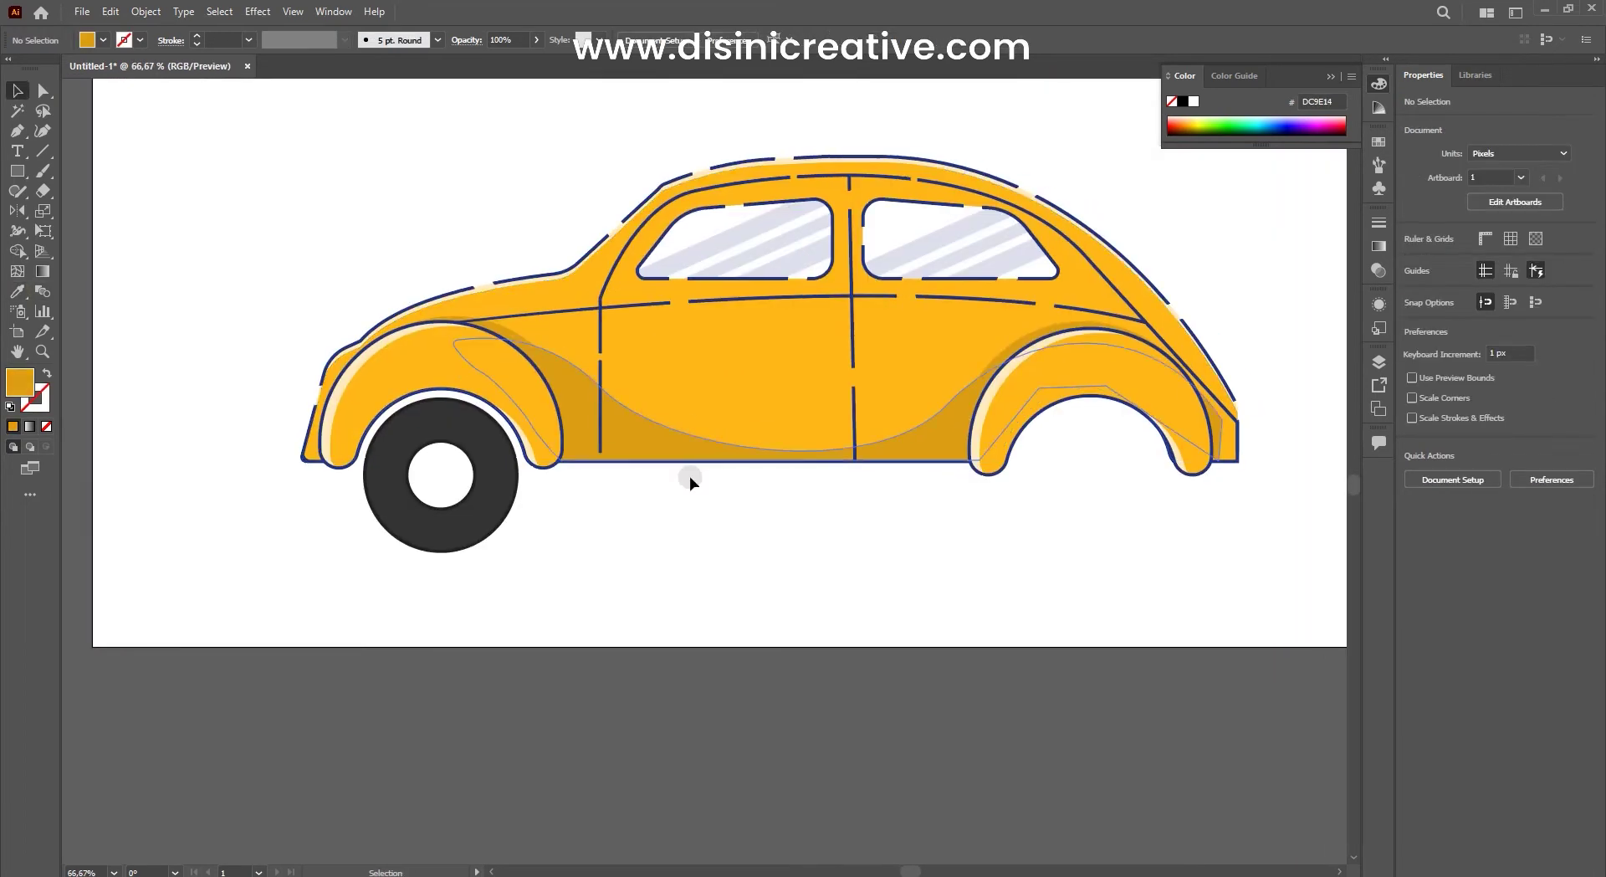
{"action": "key", "text": "ctrl+plus"}
{"action": "left_click", "coordinate": [882, 419]}
{"action": "key", "text": "ctrl+plus"}
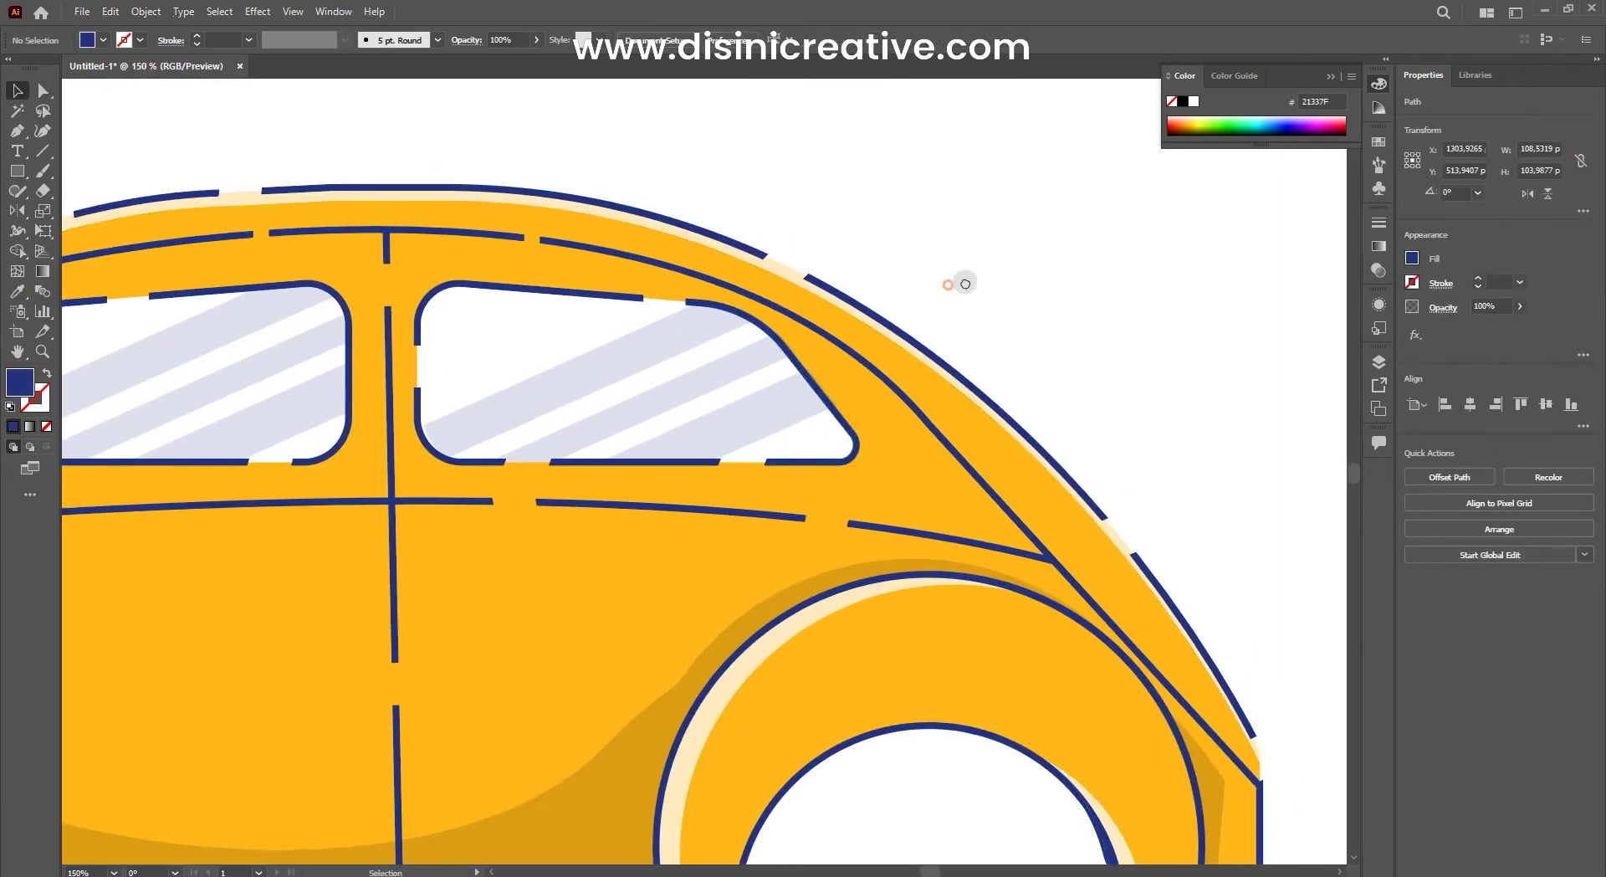
{"action": "key", "text": "ctrl+shift+a"}
Step: Place a dark-yellow copy of the rear window behind it, slightly offset as a shadow
{"action": "key", "text": "p"}
{"action": "key", "text": "v"}
{"action": "left_click", "coordinate": [554, 301]}
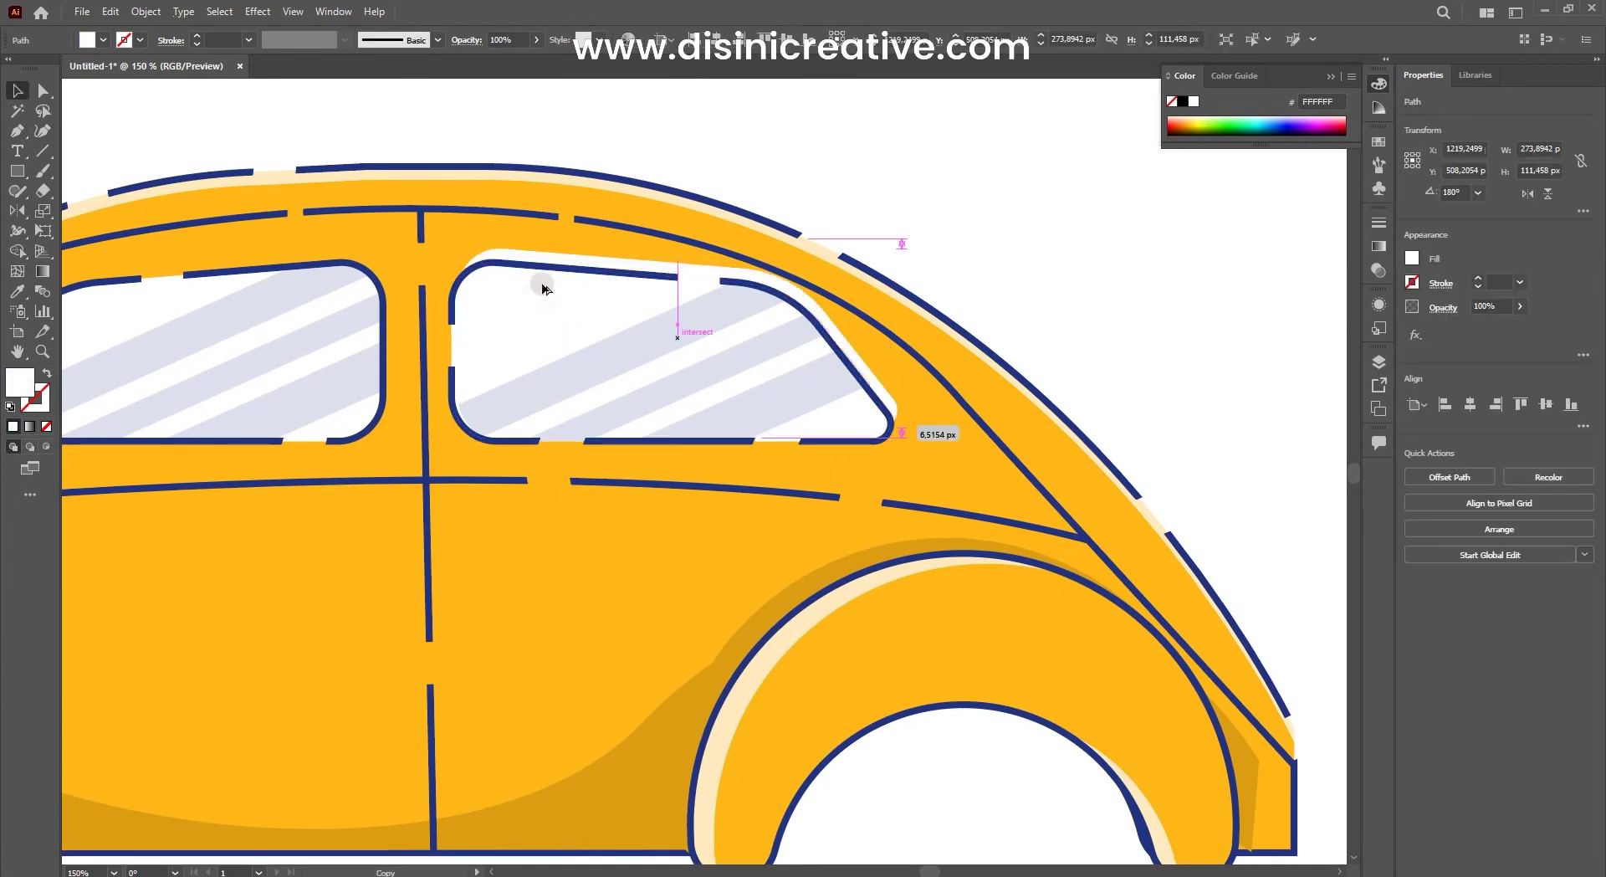
{"action": "key", "text": "i"}
{"action": "left_click", "coordinate": [645, 672]}
{"action": "key", "text": "ctrl+["}
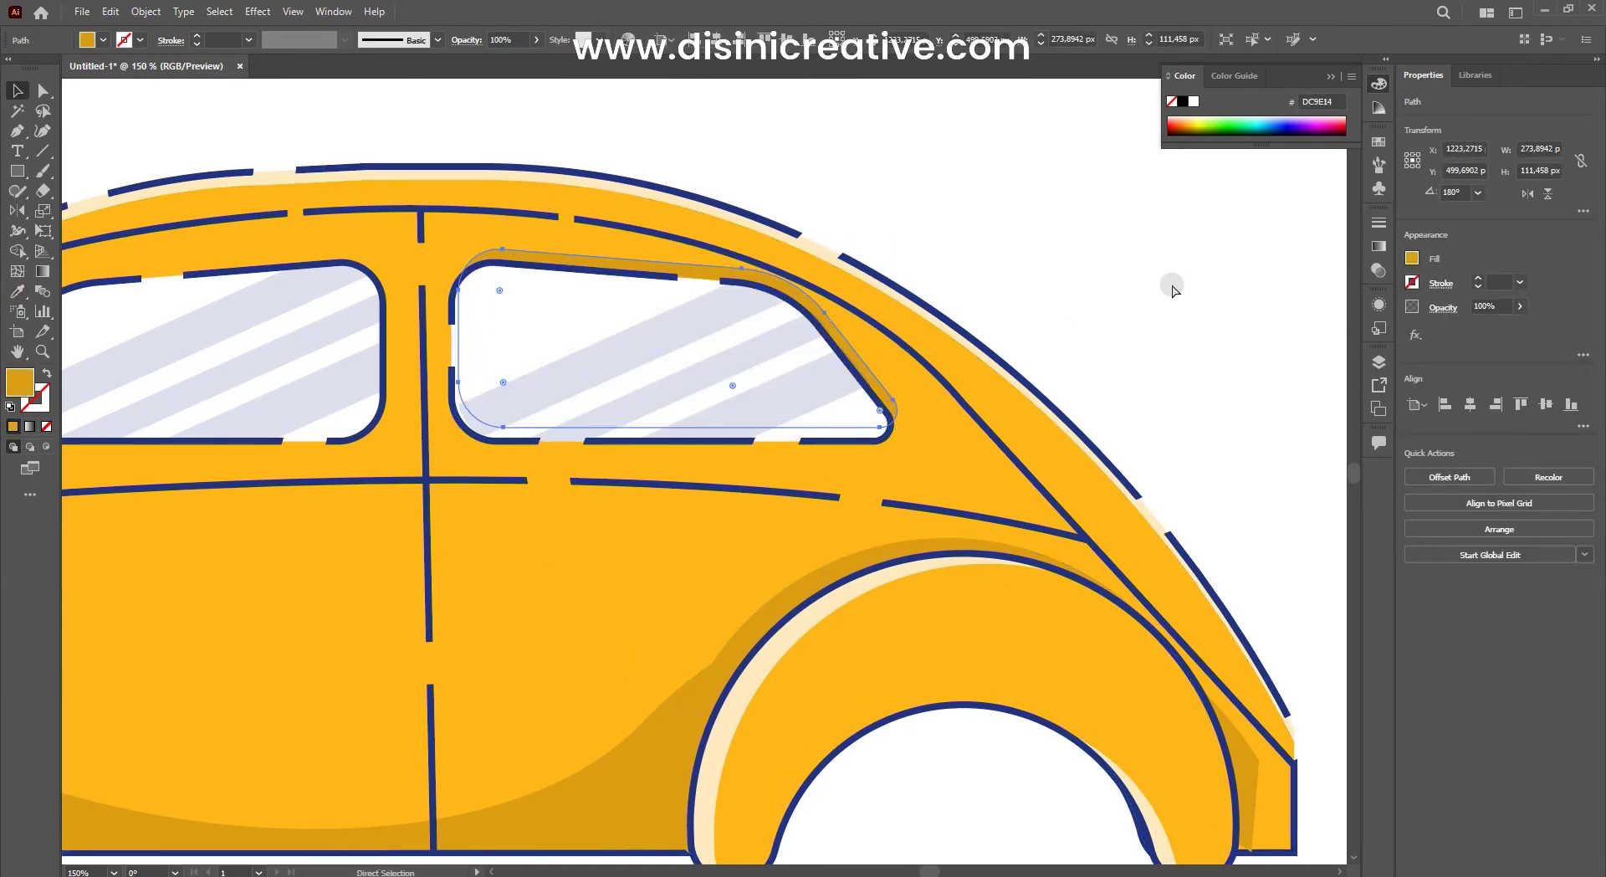
{"action": "key", "text": "ctrl+plus"}
{"action": "key", "text": "ctrl+plus"}
{"action": "key", "text": "v"}
{"action": "left_click_drag", "start_coordinate": [768, 260], "coordinate": [766, 264]}
Step: Put a dark-yellow shadow copy behind the front window, turned to fit
{"action": "key", "text": "ctrl+minus"}
{"action": "mouse_move", "coordinate": [868, 258]}
{"action": "left_mouse_down"}
{"action": "mouse_move", "coordinate": [425, 251]}
{"action": "mouse_move", "coordinate": [475, 263]}
{"action": "left_mouse_up"}
{"action": "key", "text": "ctrl+plus"}
{"action": "left_click", "coordinate": [1528, 194]}
{"action": "key", "text": "ctrl+["}
{"action": "scroll", "coordinate": [846, 262], "scroll_direction": "down", "scroll_amount": 5}
{"action": "scroll", "coordinate": [649, 259], "scroll_direction": "up", "scroll_amount": 5}
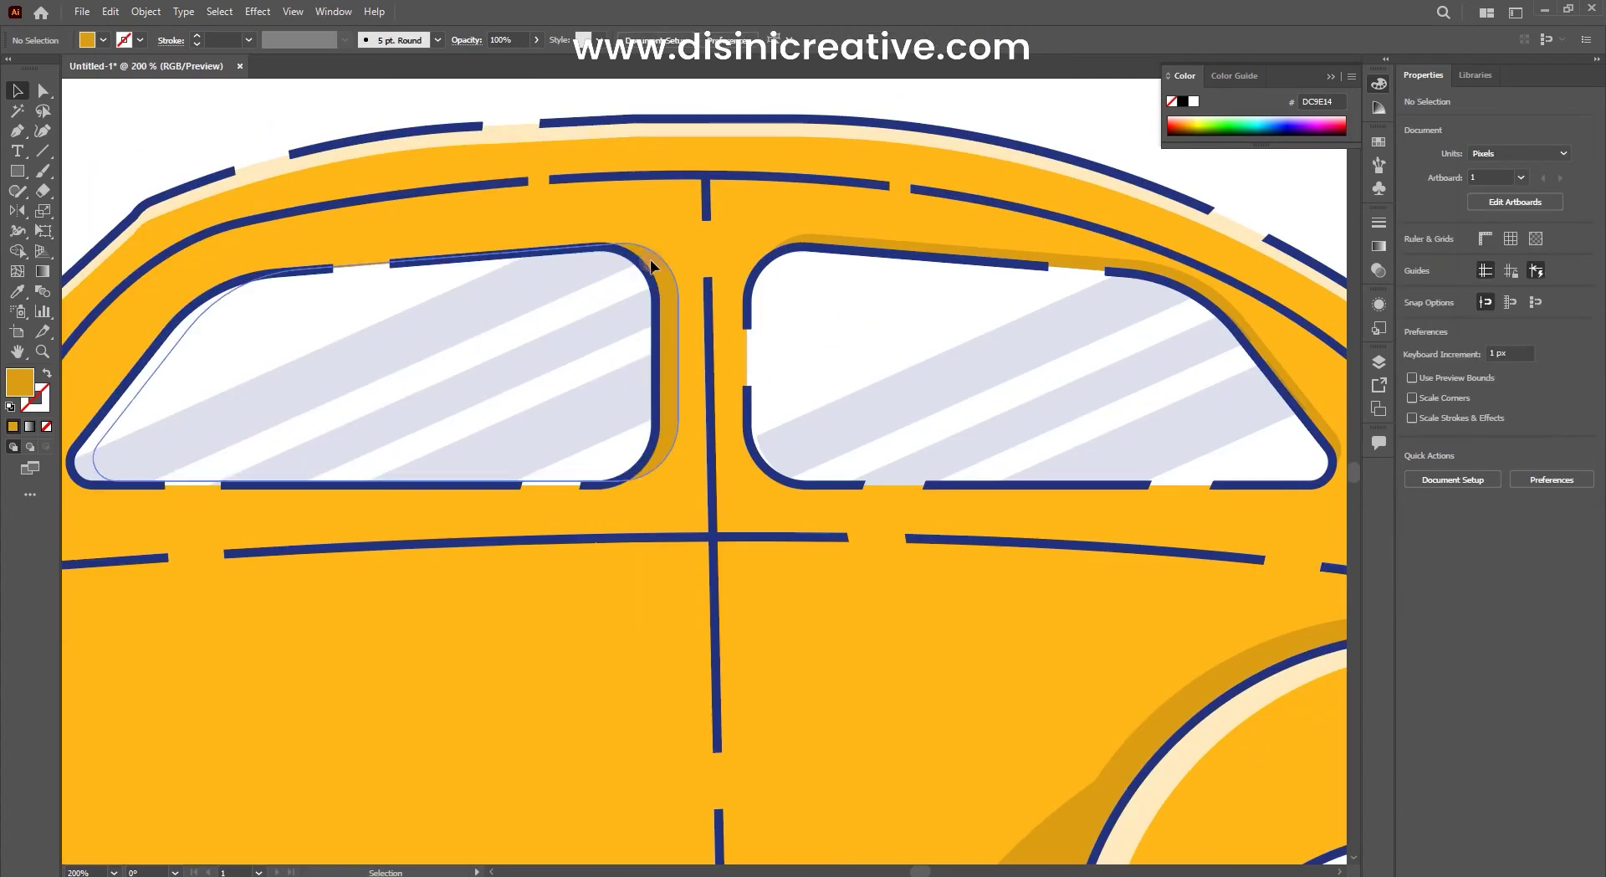
{"action": "left_click", "coordinate": [885, 264]}
{"action": "scroll", "coordinate": [885, 264], "scroll_direction": "down", "scroll_amount": 8}
{"action": "scroll", "coordinate": [885, 264], "scroll_direction": "up", "scroll_amount": 1}
Step: Draw a small fully rounded handle below the front window and add an offset shadow copy
{"action": "scroll", "coordinate": [717, 322], "scroll_direction": "up", "scroll_amount": 2}
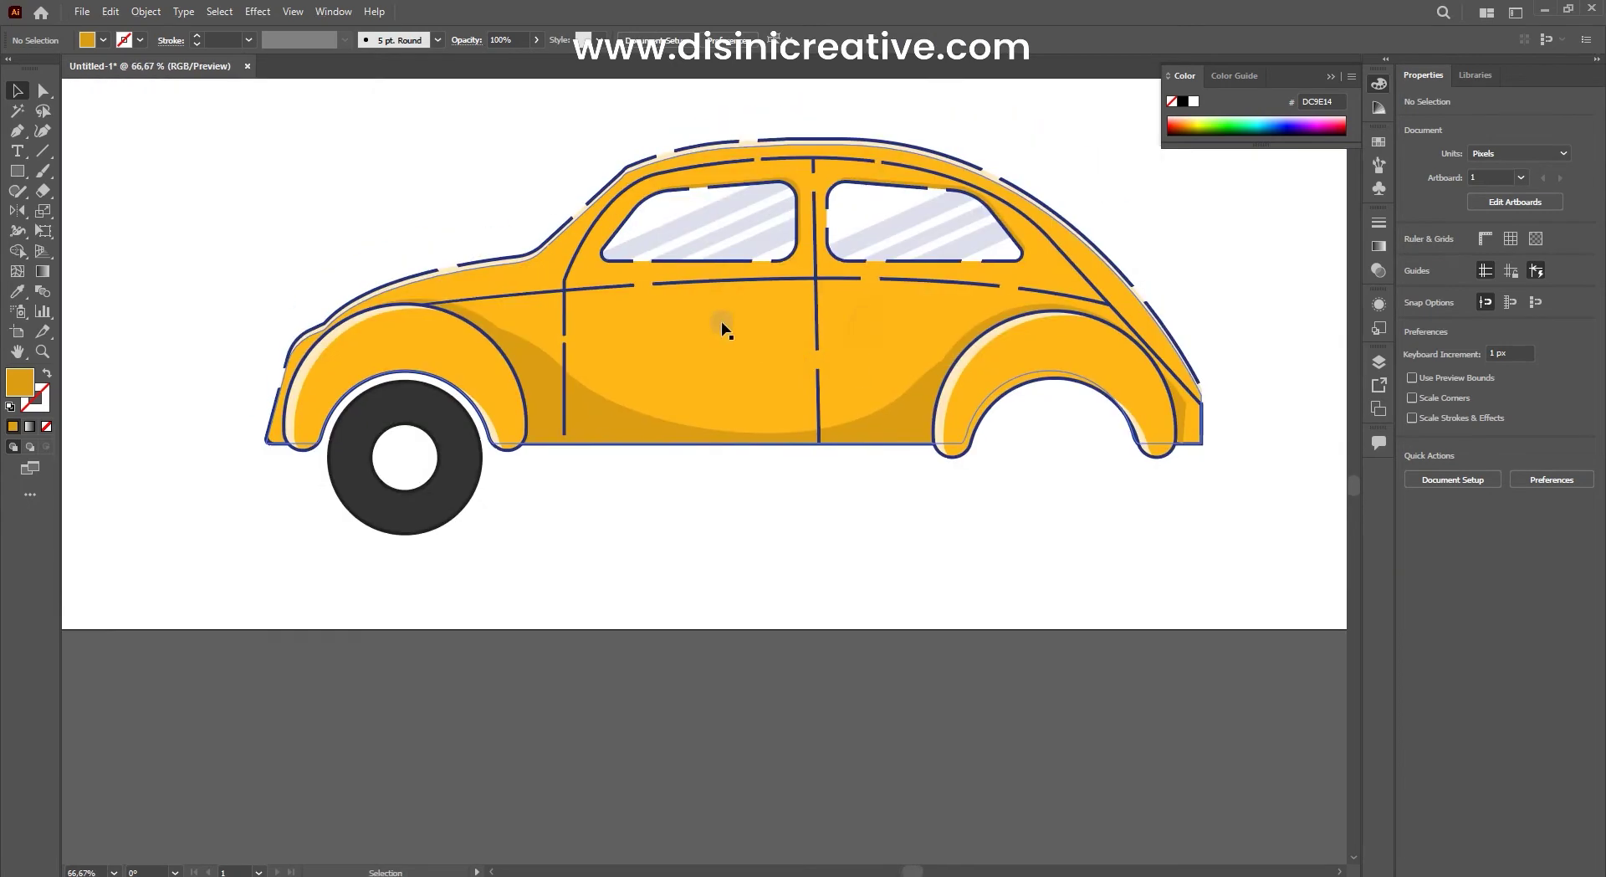
{"action": "scroll", "coordinate": [717, 322], "scroll_direction": "up", "scroll_amount": 1}
{"action": "key", "text": "m"}
{"action": "left_click_drag", "start_coordinate": [708, 266], "coordinate": [707, 266]}
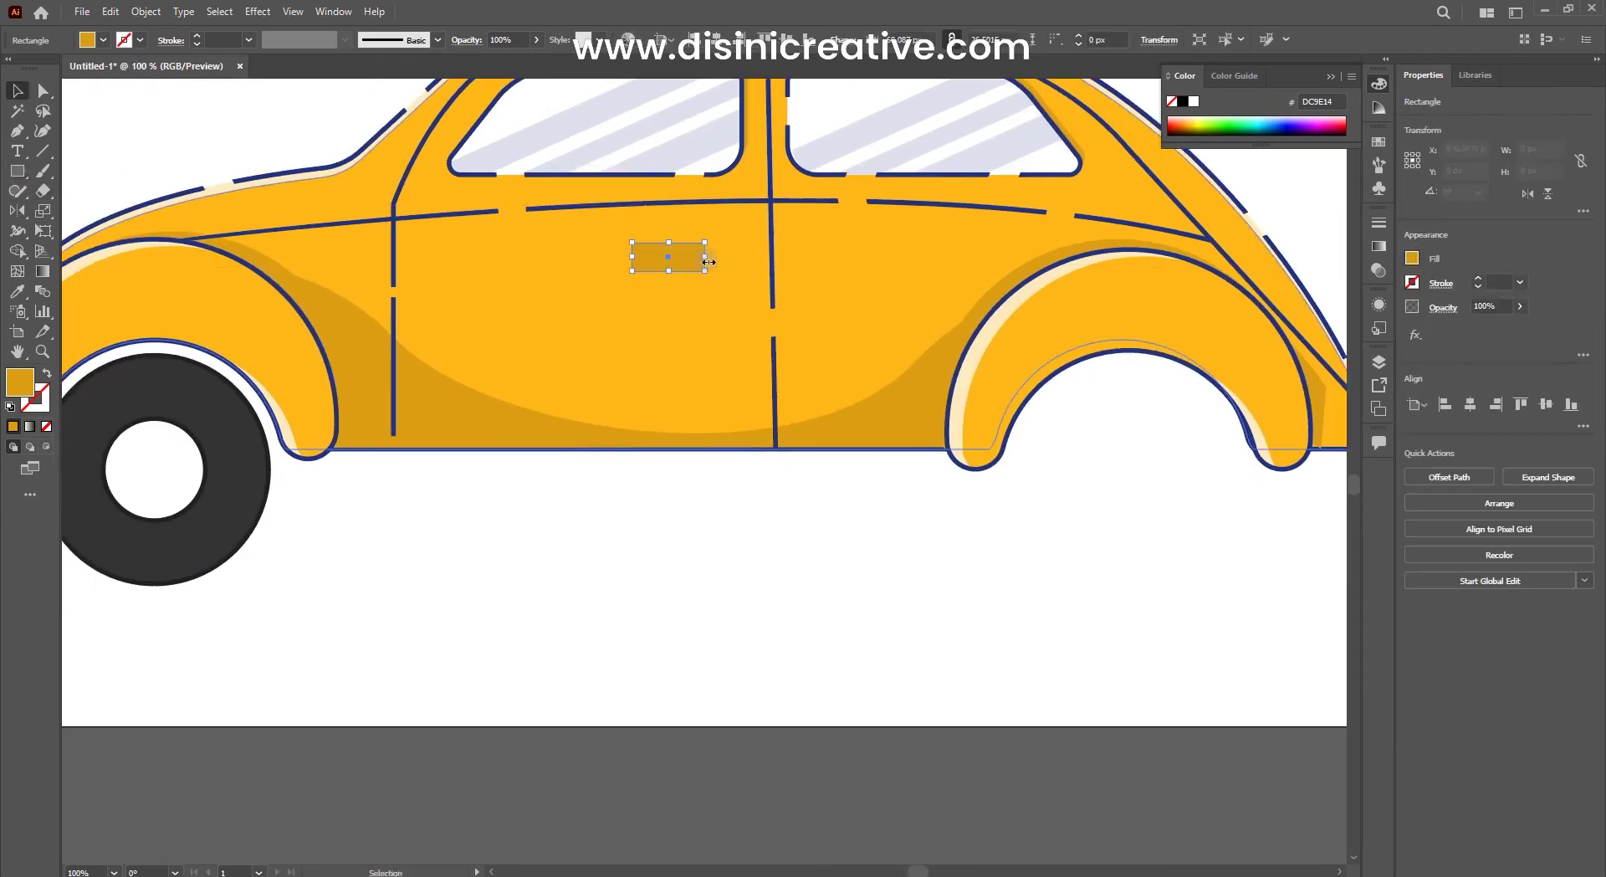
{"action": "key", "text": "v"}
{"action": "scroll", "coordinate": [717, 251], "scroll_direction": "up", "scroll_amount": 1}
{"action": "left_click_drag", "start_coordinate": [572, 238], "coordinate": [498, 240]}
{"action": "left_click_drag", "start_coordinate": [721, 217], "coordinate": [683, 247]}
{"action": "scroll", "coordinate": [683, 247], "scroll_direction": "up", "scroll_amount": 1}
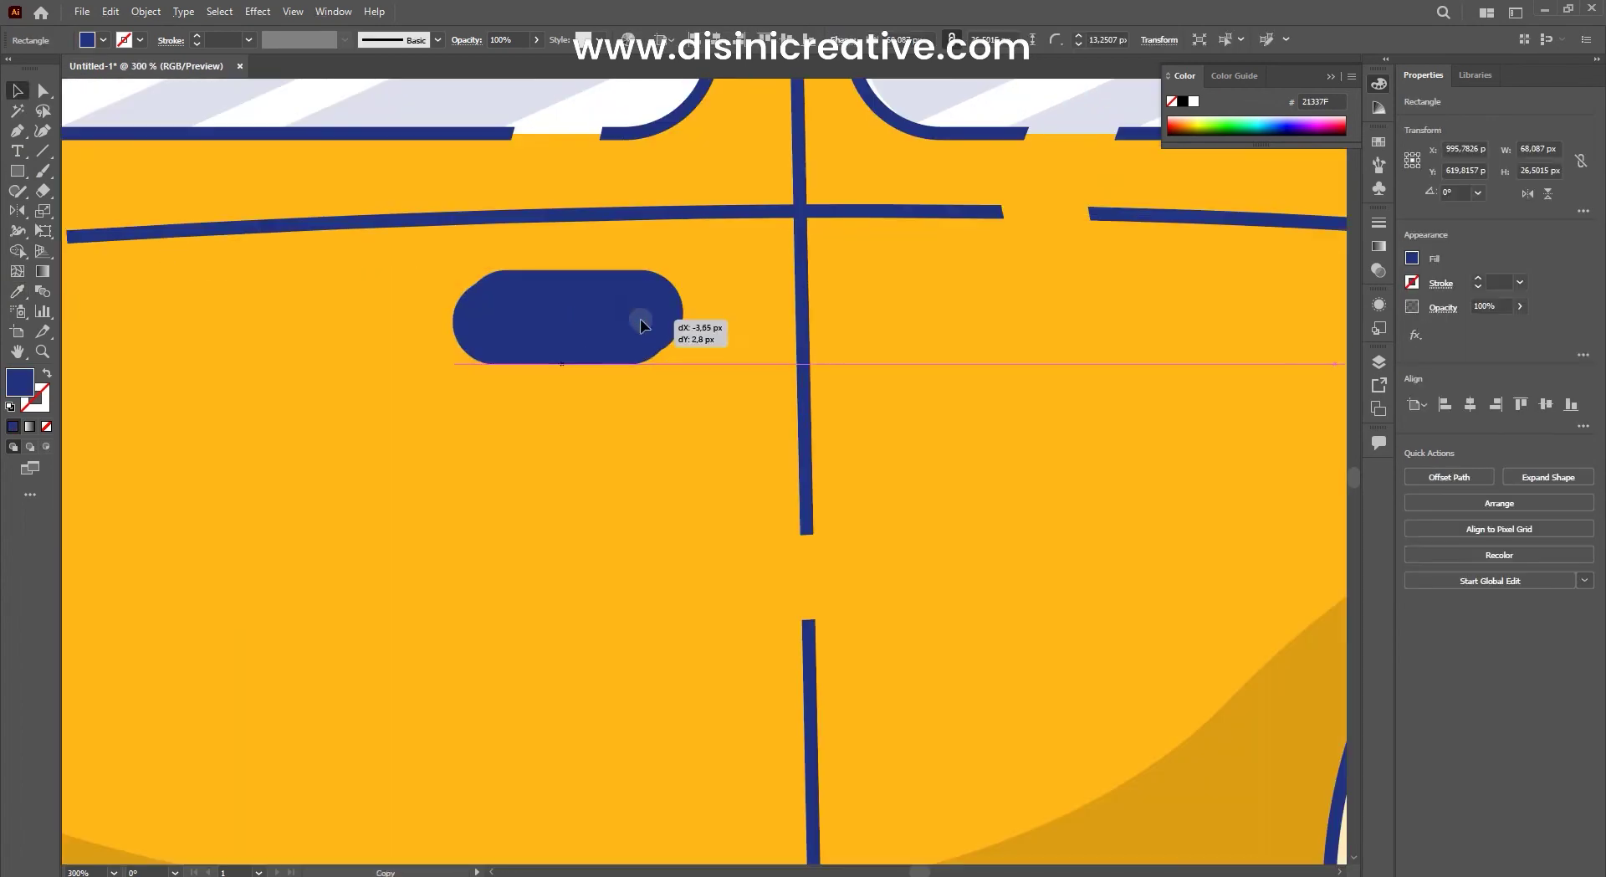
{"action": "left_click_drag", "start_coordinate": [642, 324], "coordinate": [642, 325]}
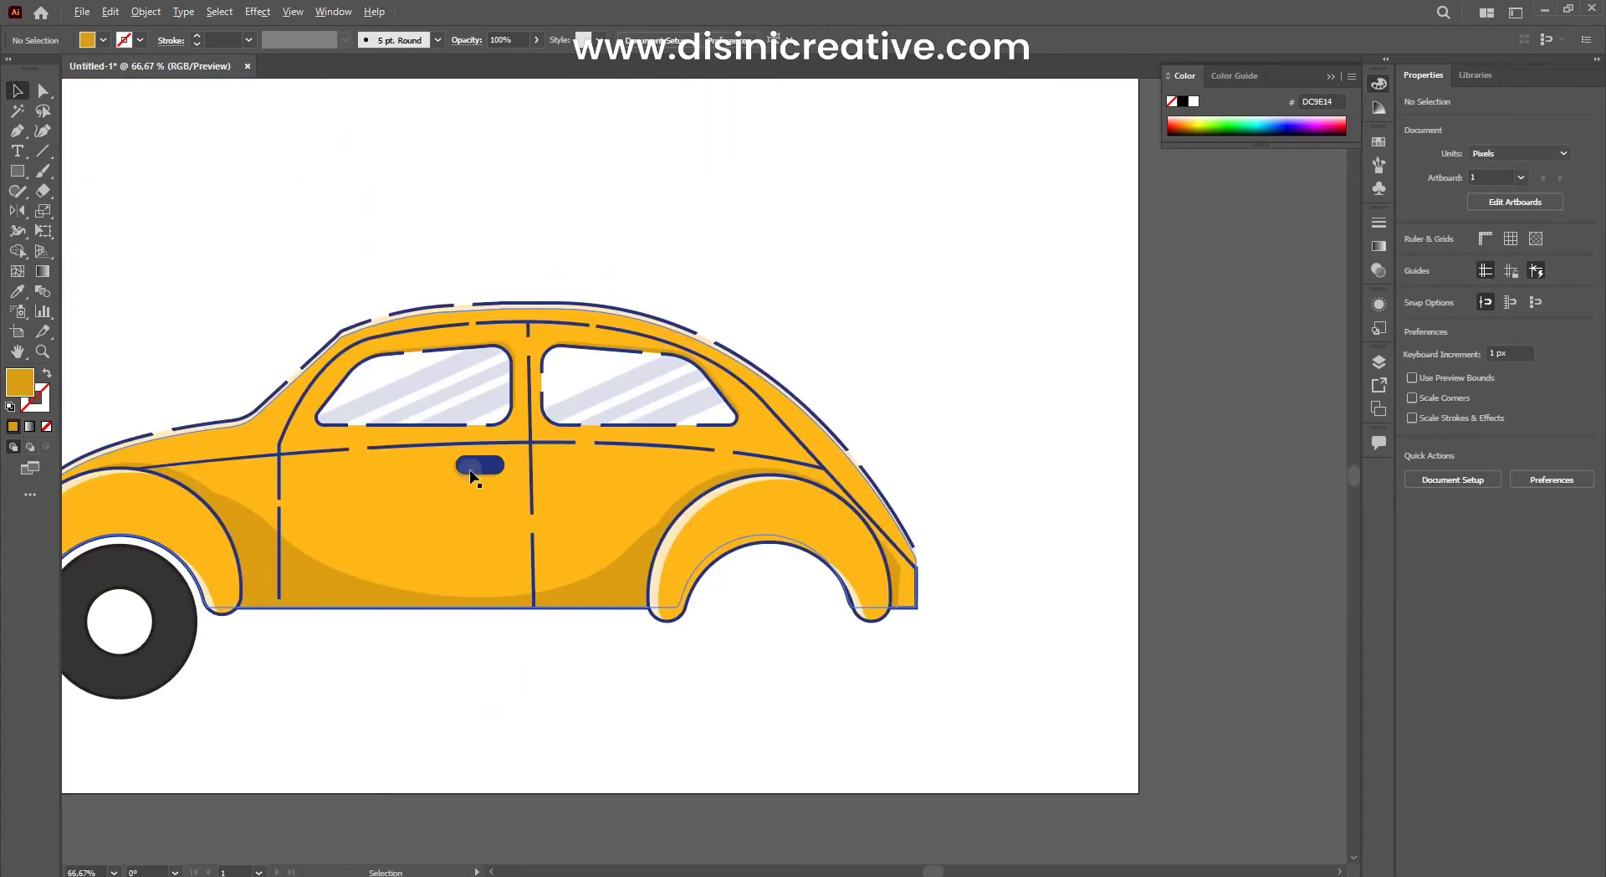
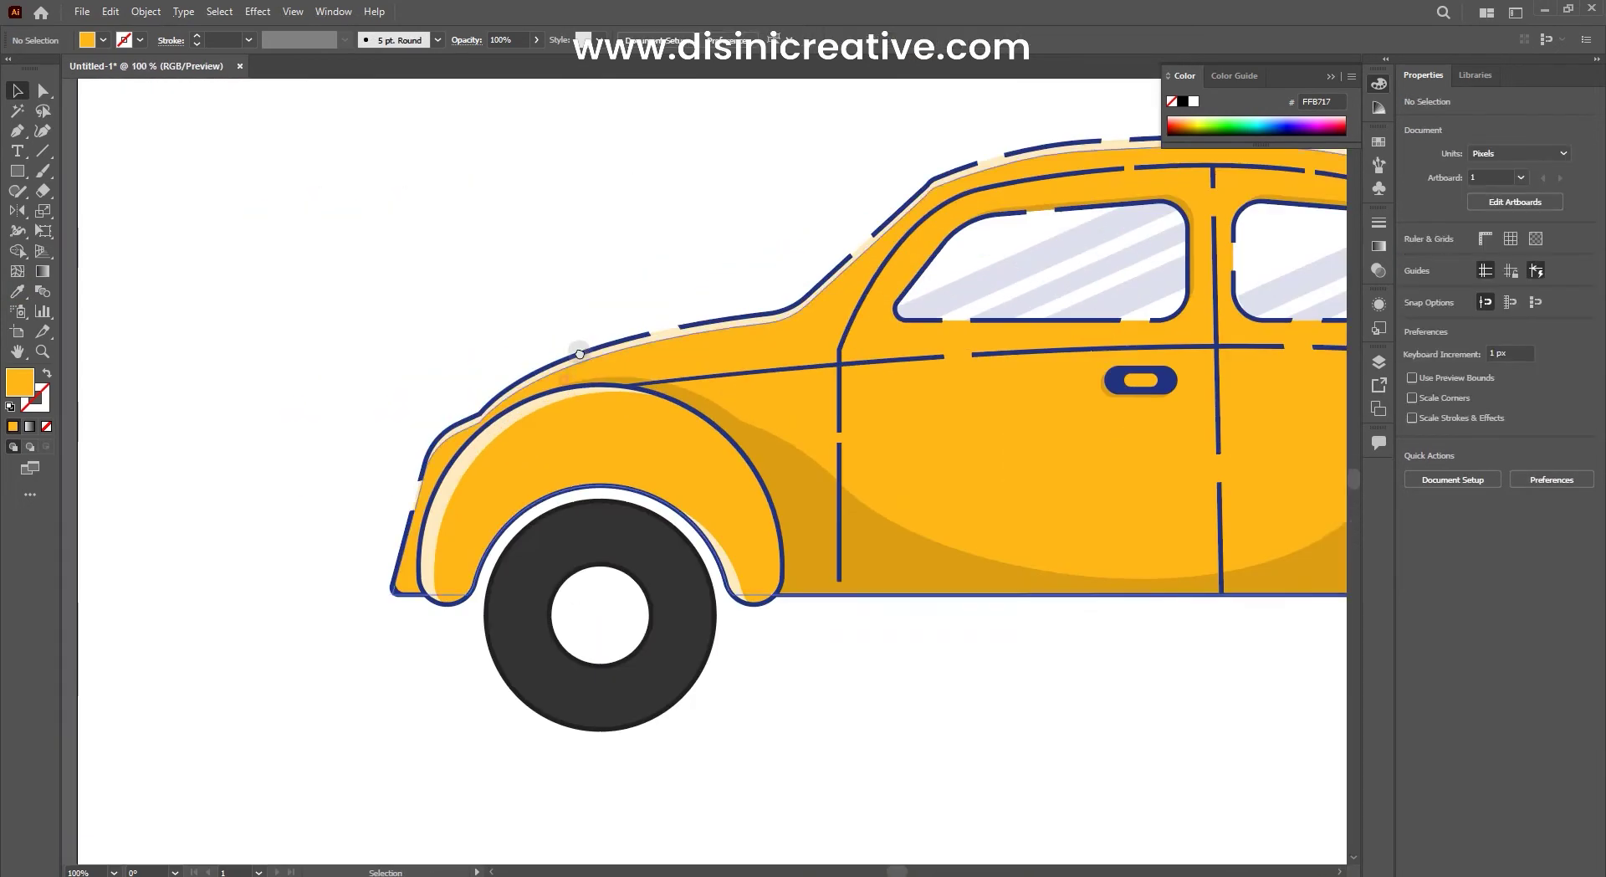
Step: Draw a small yellow circle at the car's front and send it behind the body
{"action": "left_click", "coordinate": [89, 211]}
{"action": "mouse_move", "coordinate": [279, 288]}
{"action": "left_mouse_down"}
{"action": "mouse_move", "coordinate": [356, 346]}
{"action": "mouse_move", "coordinate": [454, 374]}
{"action": "mouse_move", "coordinate": [413, 366]}
{"action": "left_mouse_up"}
{"action": "key", "text": "v"}
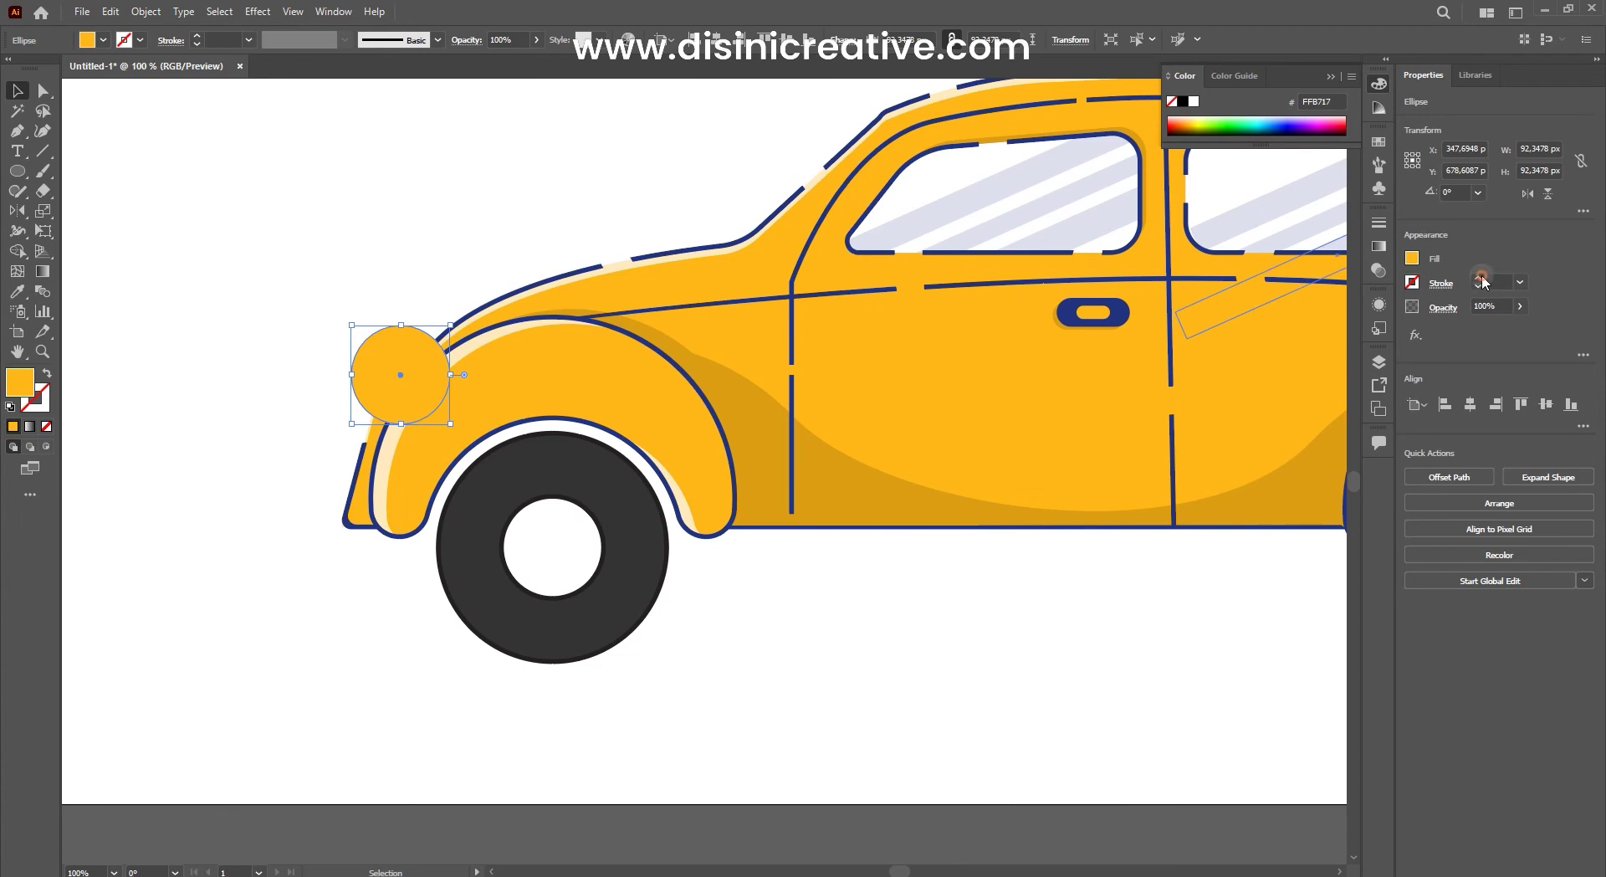
{"action": "key", "text": "a"}
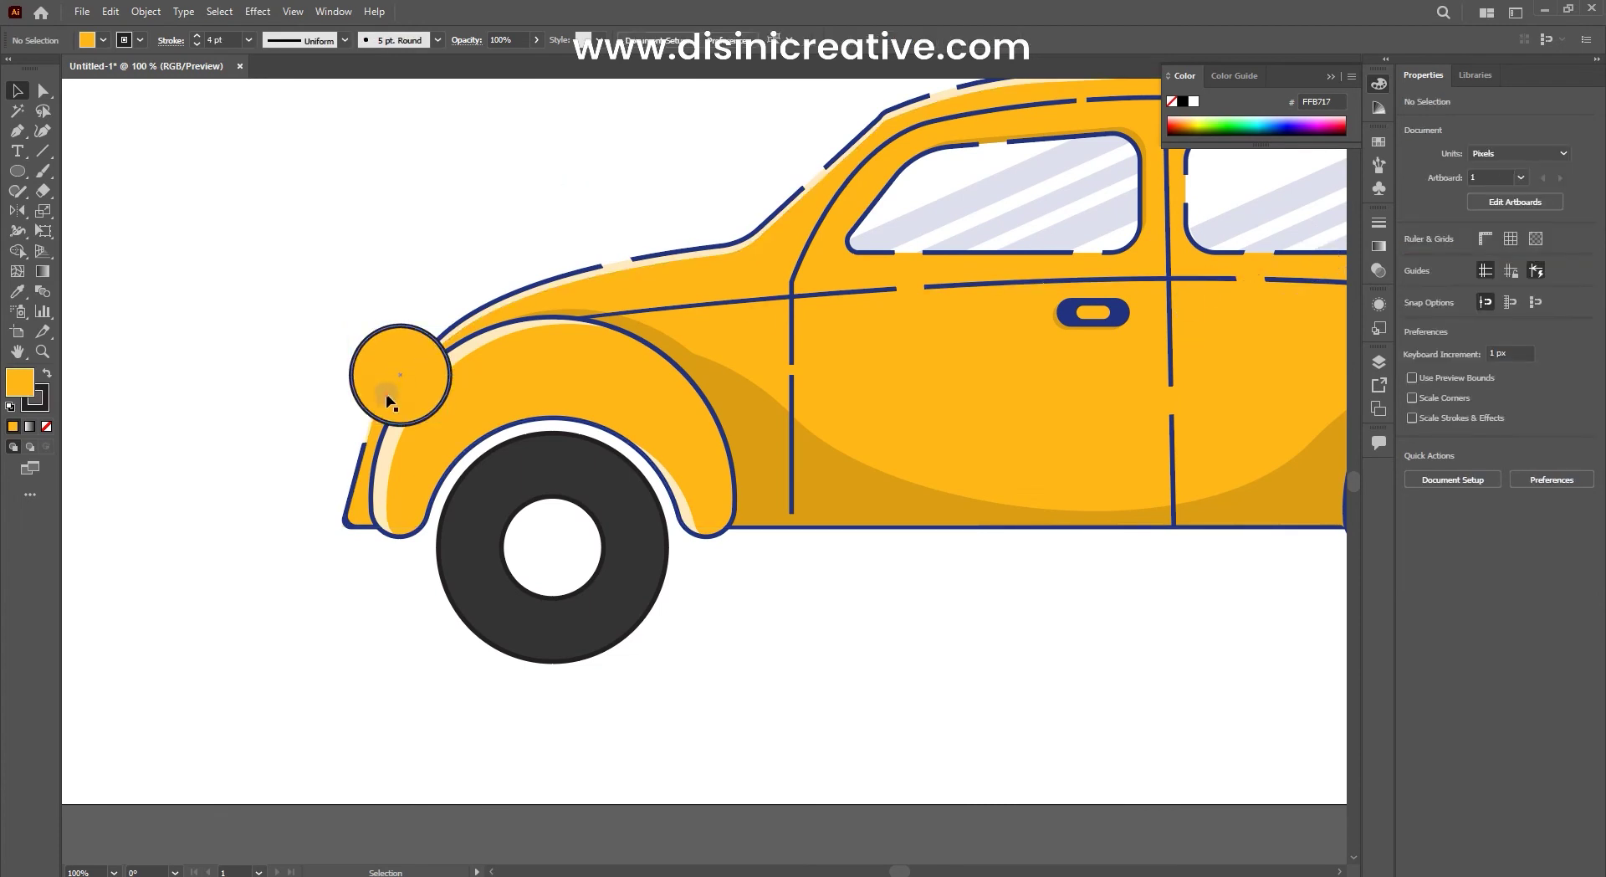
{"action": "key", "text": "v"}
{"action": "right_click", "coordinate": [388, 358]}
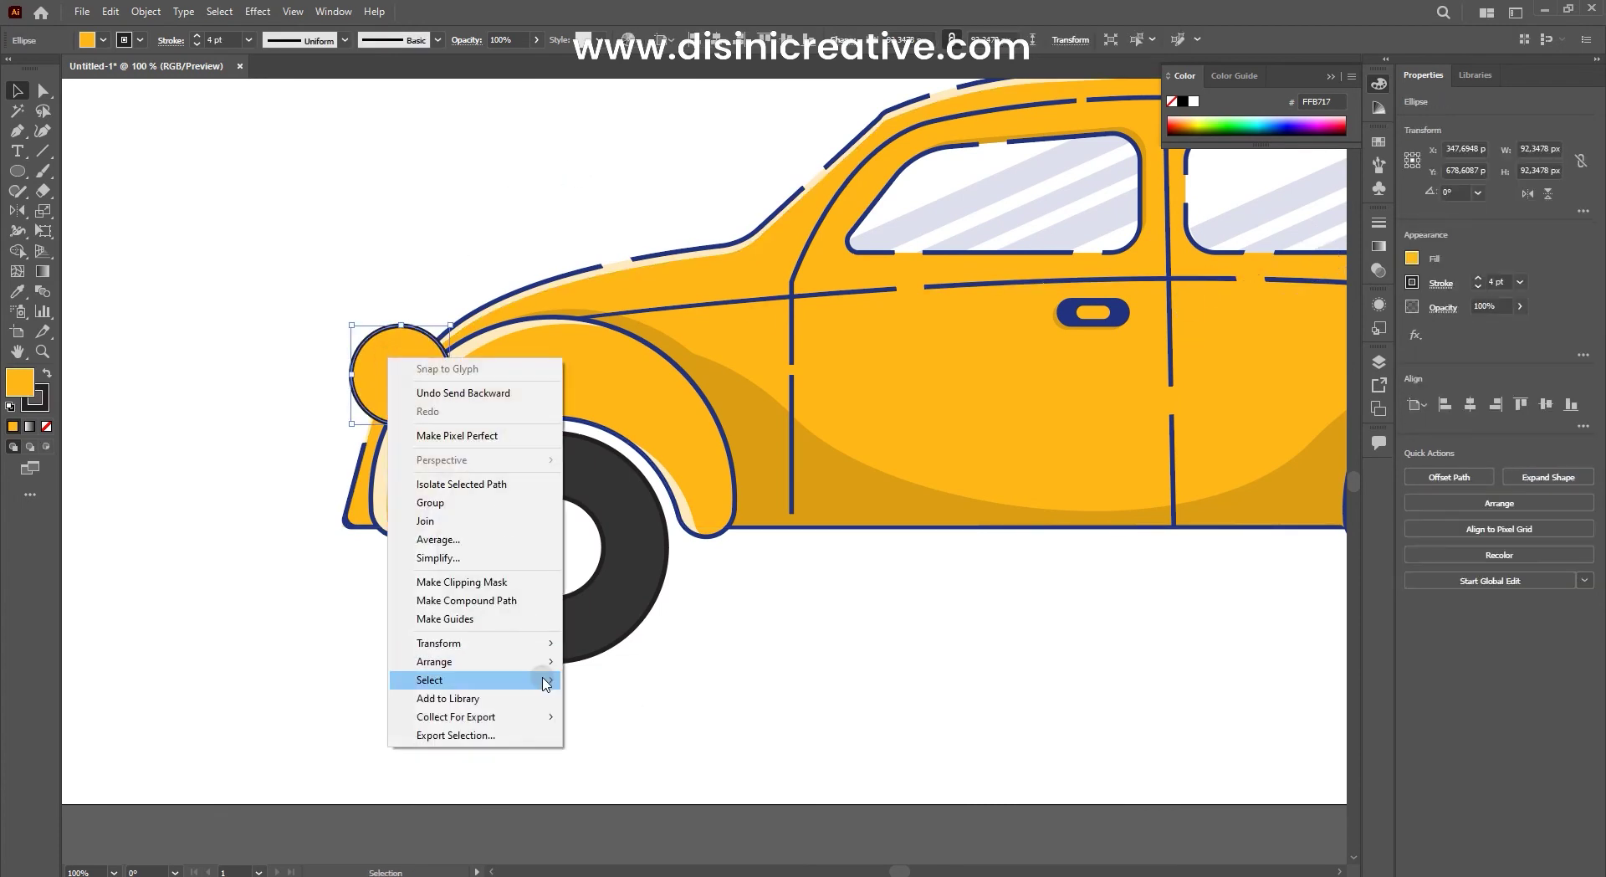
{"action": "left_click", "coordinate": [616, 717]}
Step: Nudge and rotate the circle, then begin adding corner anchors to shape the housing
{"action": "scroll", "coordinate": [409, 364], "scroll_direction": "up", "scroll_amount": 2}
{"action": "left_click_drag", "start_coordinate": [383, 316], "coordinate": [405, 313]}
{"action": "left_click_drag", "start_coordinate": [519, 282], "coordinate": [466, 251]}
{"action": "left_click_drag", "start_coordinate": [422, 299], "coordinate": [416, 301]}
{"action": "left_click", "coordinate": [366, 300]}
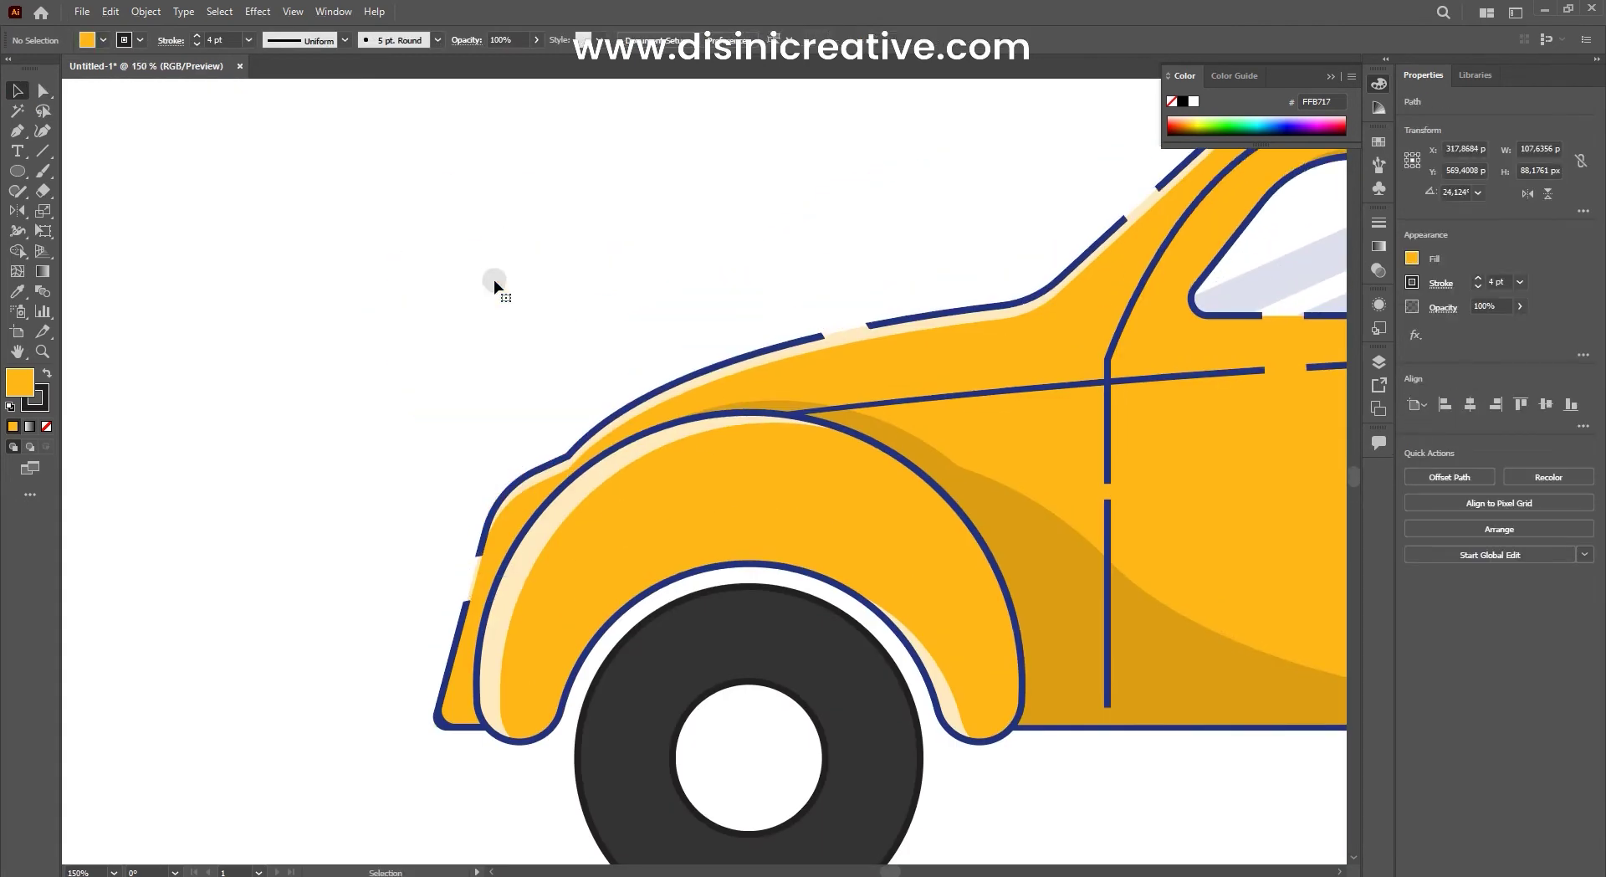
Step: Close the housing shape and make a smaller inner copy of it
{"action": "left_click", "coordinate": [695, 408]}
{"action": "left_click", "coordinate": [695, 217]}
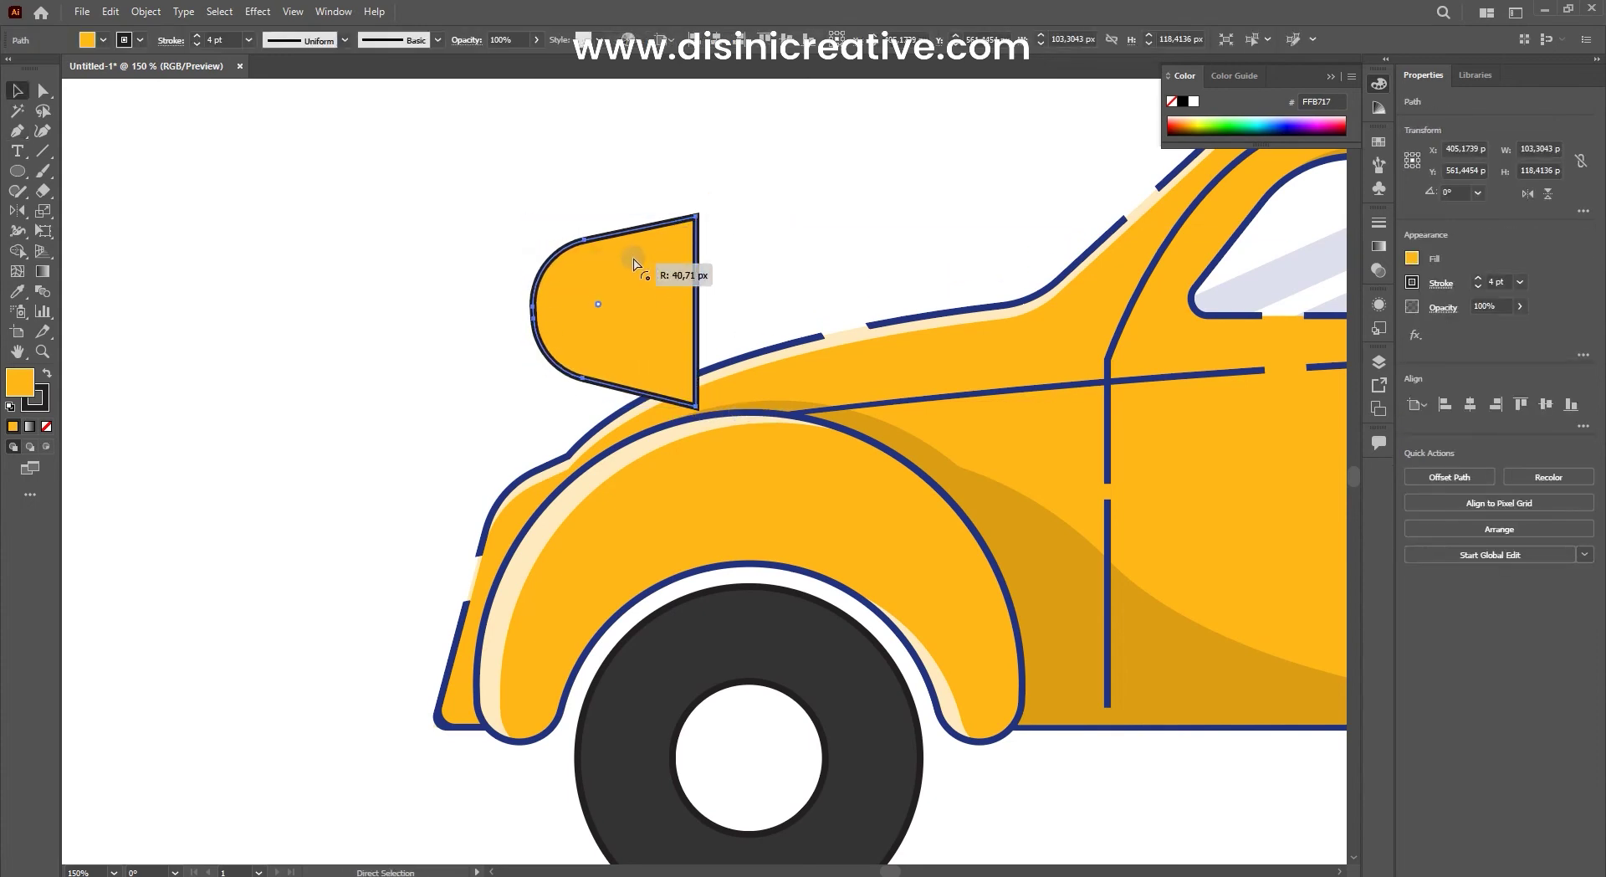
{"action": "left_click_drag", "start_coordinate": [630, 285], "coordinate": [661, 285]}
{"action": "mouse_move", "coordinate": [707, 222]}
{"action": "left_mouse_down"}
{"action": "mouse_move", "coordinate": [665, 243]}
{"action": "mouse_move", "coordinate": [650, 293]}
{"action": "left_mouse_up"}
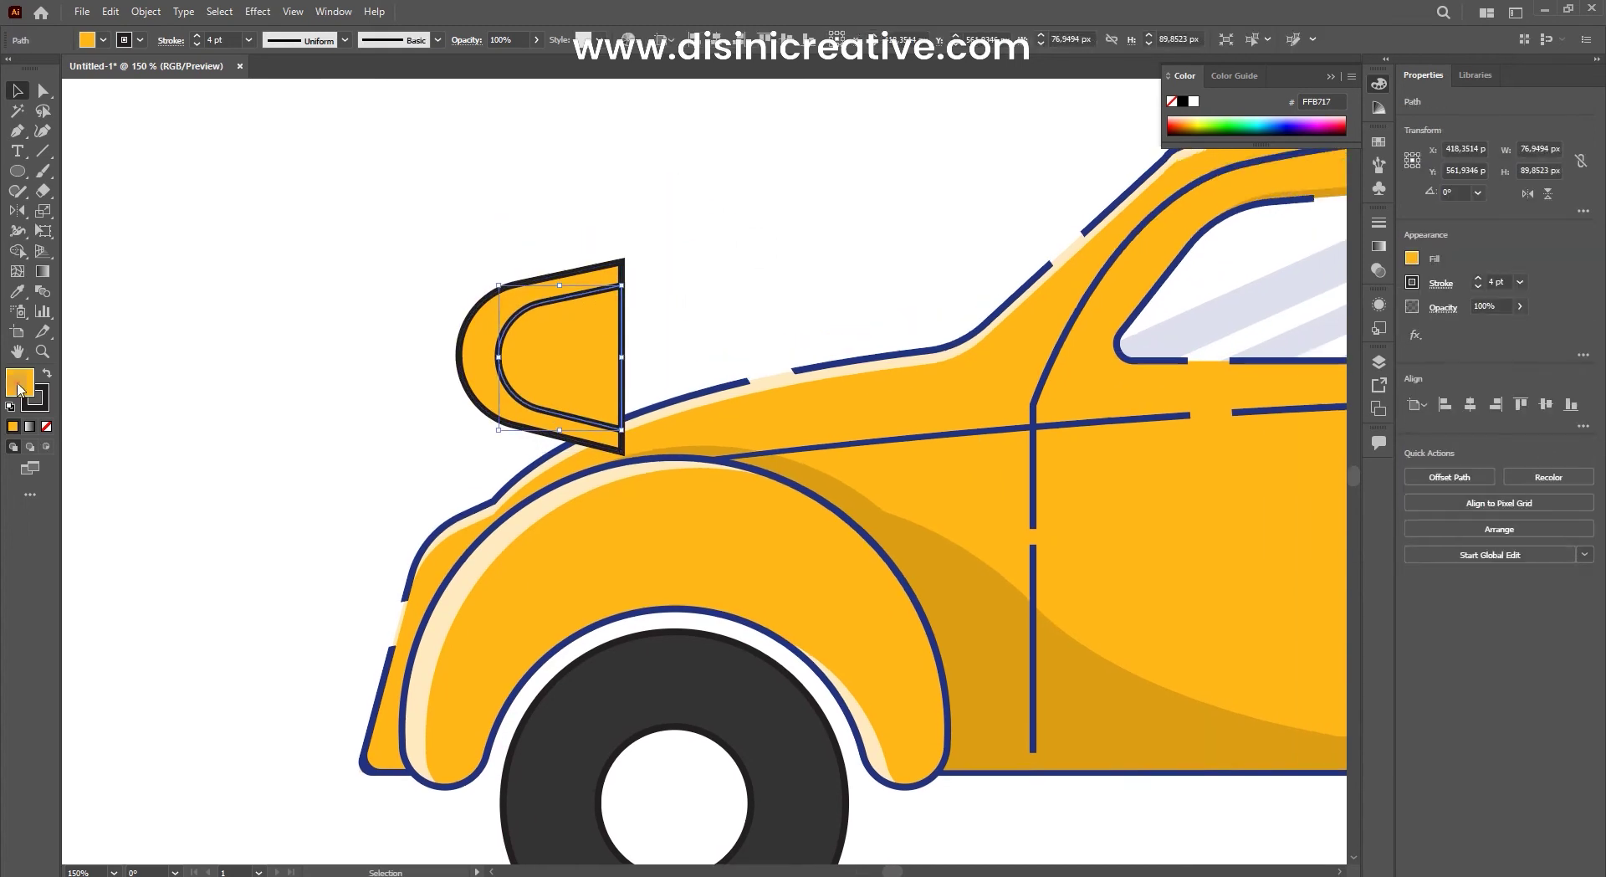
Step: Fill the inner copy red, resize it, and move it down-left
{"action": "double_click", "coordinate": [18, 386]}
{"action": "left_click", "coordinate": [1013, 333]}
{"action": "left_click", "coordinate": [1188, 317]}
{"action": "scroll", "coordinate": [651, 289], "scroll_direction": "down", "scroll_amount": 1}
{"action": "scroll", "coordinate": [611, 340], "scroll_direction": "up", "scroll_amount": 1}
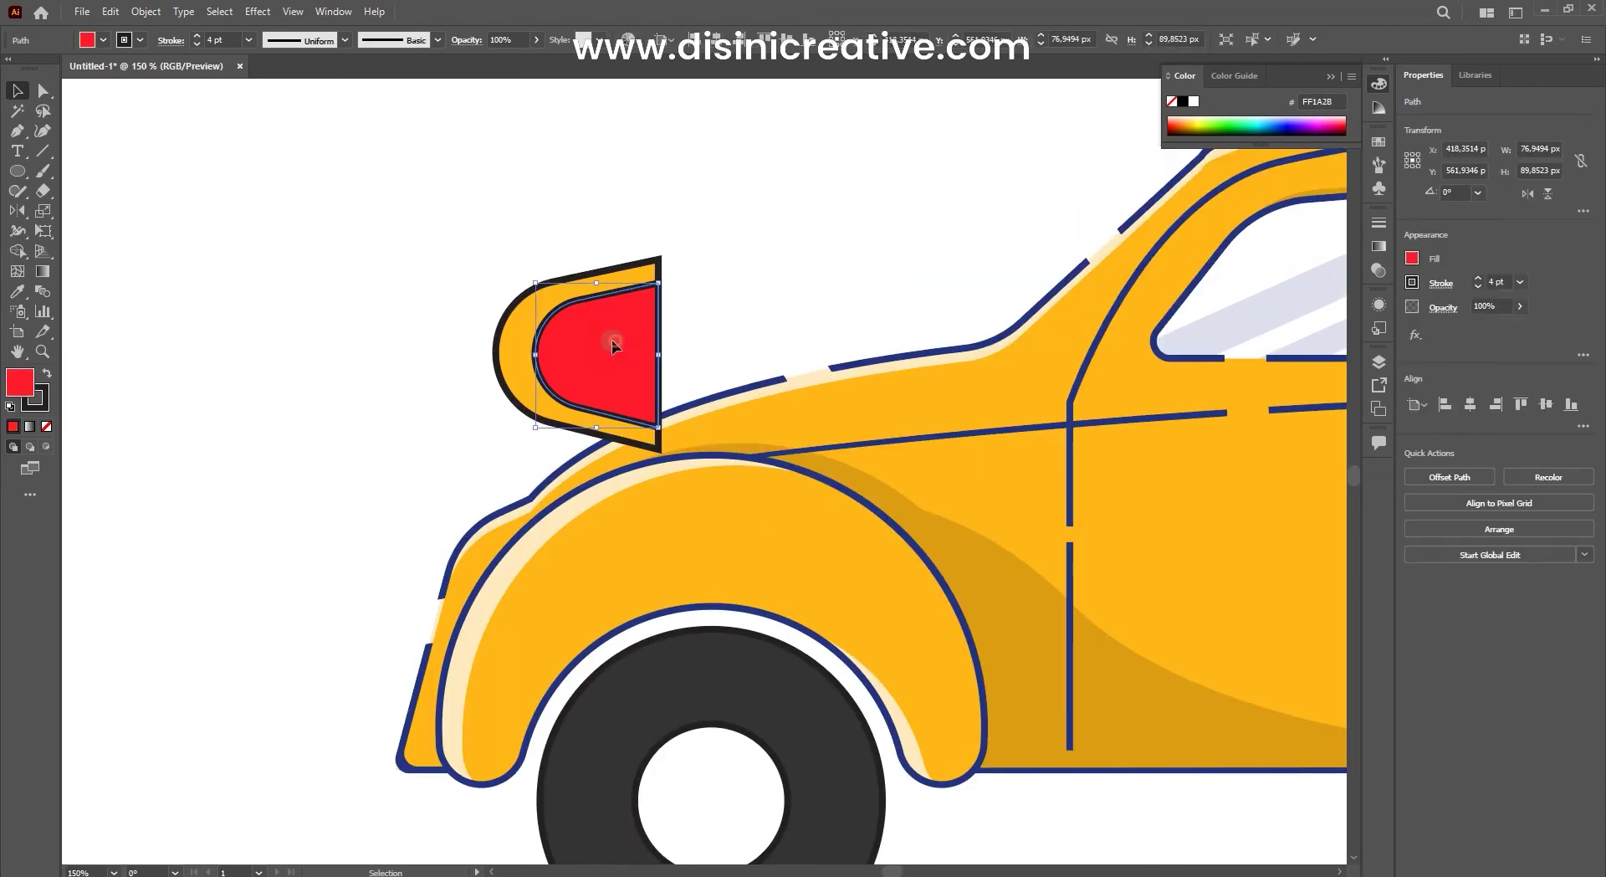
{"action": "scroll", "coordinate": [611, 340], "scroll_direction": "up", "scroll_amount": 2}
{"action": "left_click_drag", "start_coordinate": [676, 264], "coordinate": [614, 315]}
{"action": "scroll", "coordinate": [614, 314], "scroll_direction": "down", "scroll_amount": 1}
{"action": "mouse_move", "coordinate": [655, 398]}
{"action": "left_mouse_down"}
{"action": "mouse_move", "coordinate": [494, 493]}
{"action": "mouse_move", "coordinate": [594, 456]}
{"action": "left_mouse_up"}
Step: Send the red shape behind the yellow body, level it, and move both pieces up-left
{"action": "right_click", "coordinate": [485, 490]}
{"action": "left_click", "coordinate": [716, 805]}
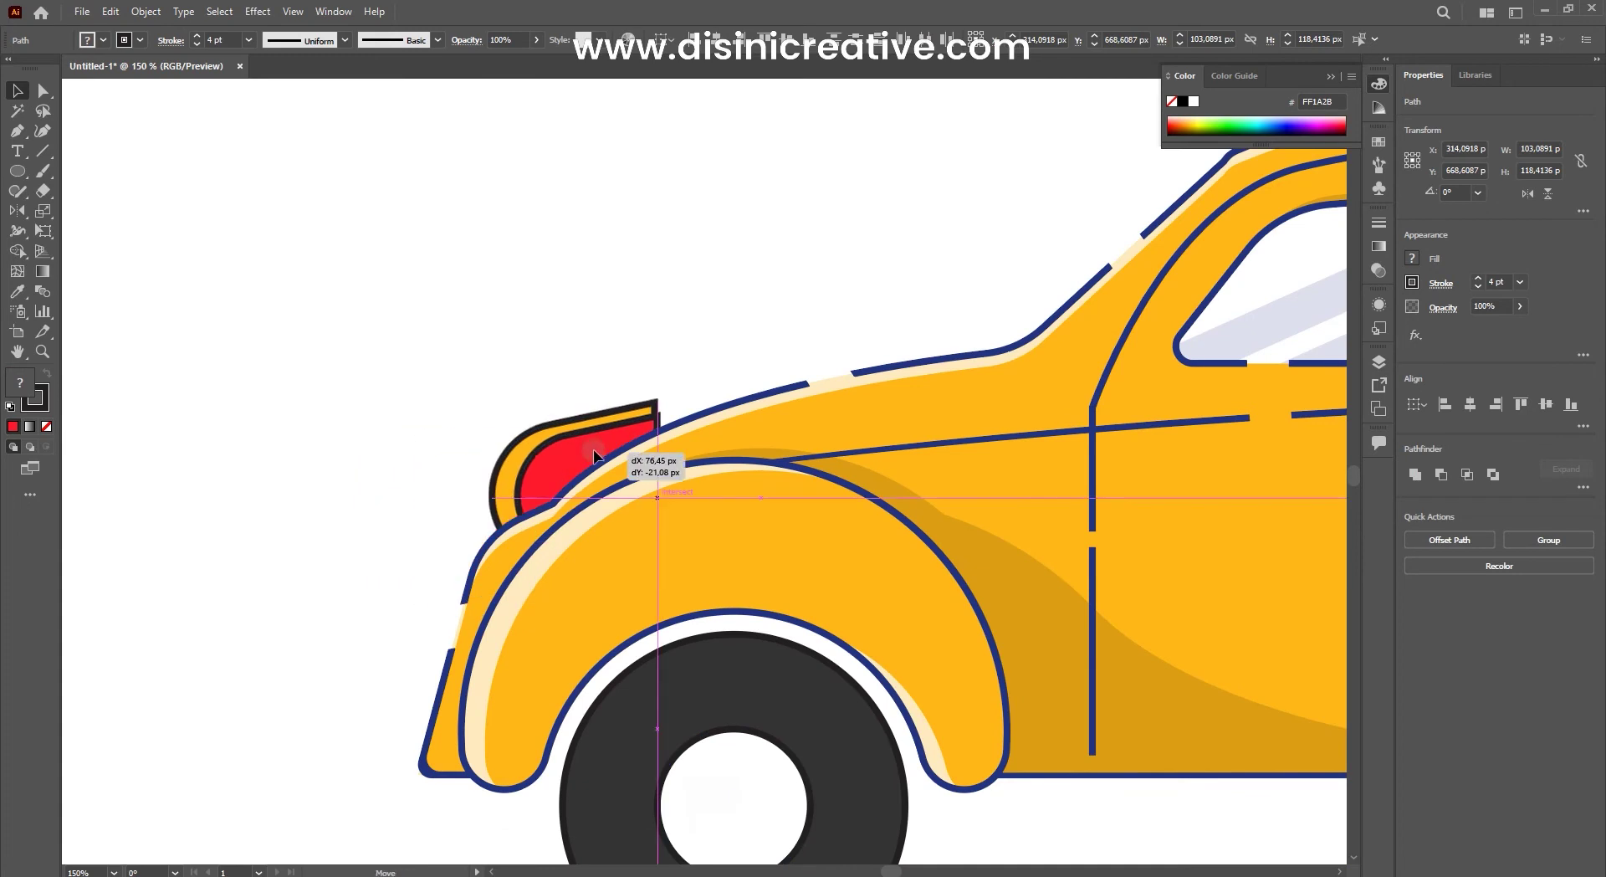
{"action": "left_click_drag", "start_coordinate": [664, 390], "coordinate": [583, 438]}
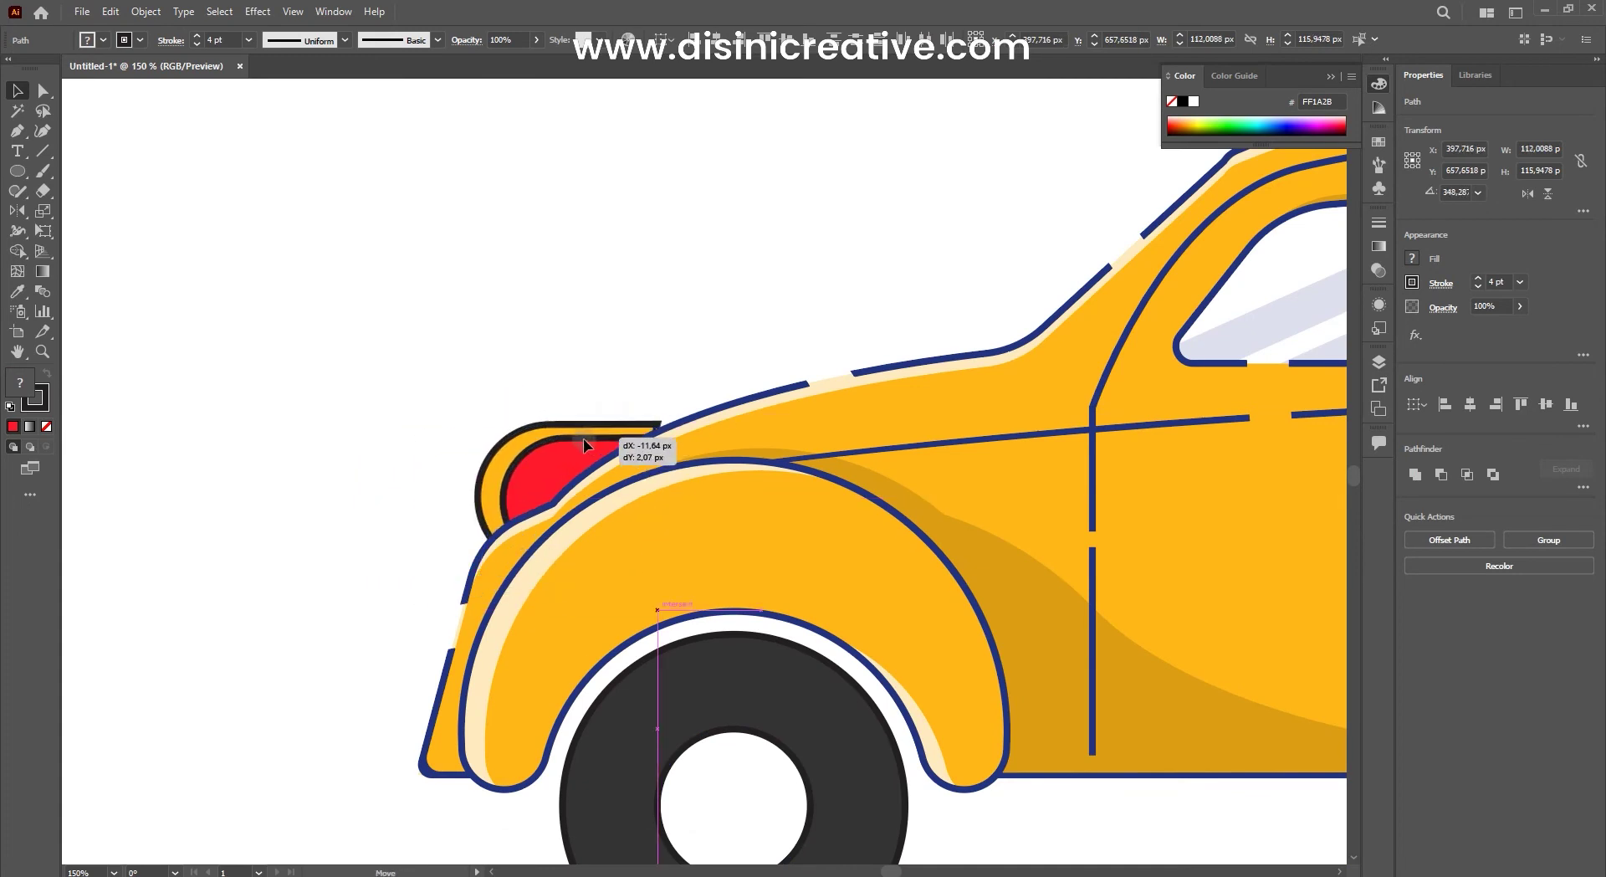
{"action": "left_click", "coordinate": [626, 324]}
{"action": "scroll", "coordinate": [625, 324], "scroll_direction": "down", "scroll_amount": 3}
{"action": "scroll", "coordinate": [674, 272], "scroll_direction": "up", "scroll_amount": 3}
{"action": "left_click_drag", "start_coordinate": [661, 405], "coordinate": [569, 261]}
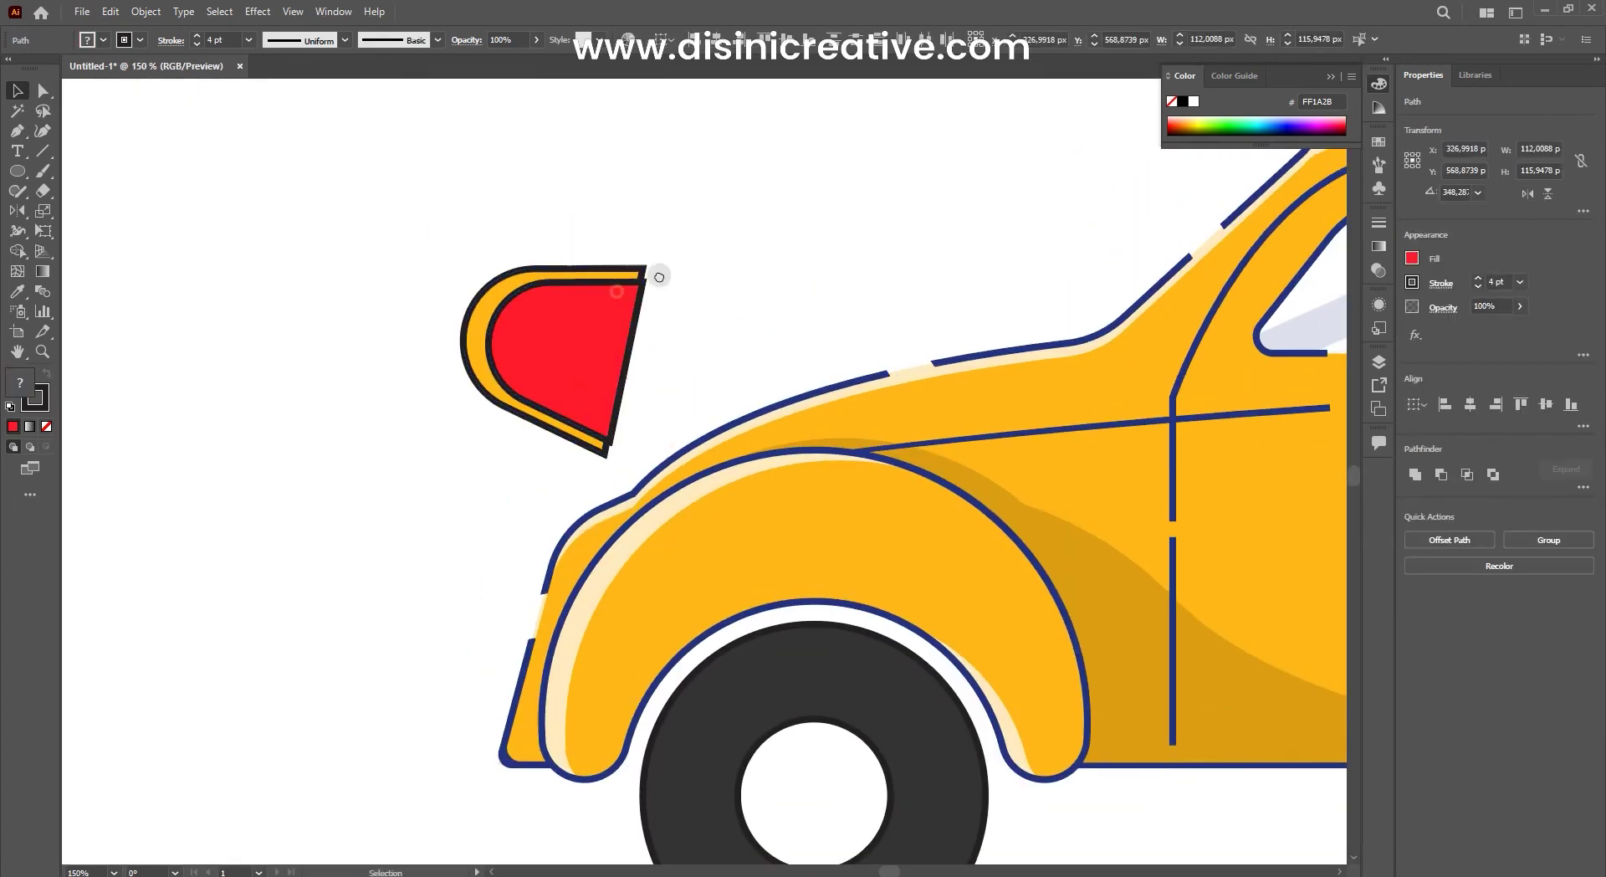
Step: Draw a curved inner line from the housing's top down to its bottom edge
{"action": "key", "text": "p"}
{"action": "left_click", "coordinate": [569, 254]}
{"action": "mouse_move", "coordinate": [551, 389]}
{"action": "left_mouse_down"}
{"action": "mouse_move", "coordinate": [468, 402]}
{"action": "mouse_move", "coordinate": [439, 448]}
{"action": "left_mouse_up"}
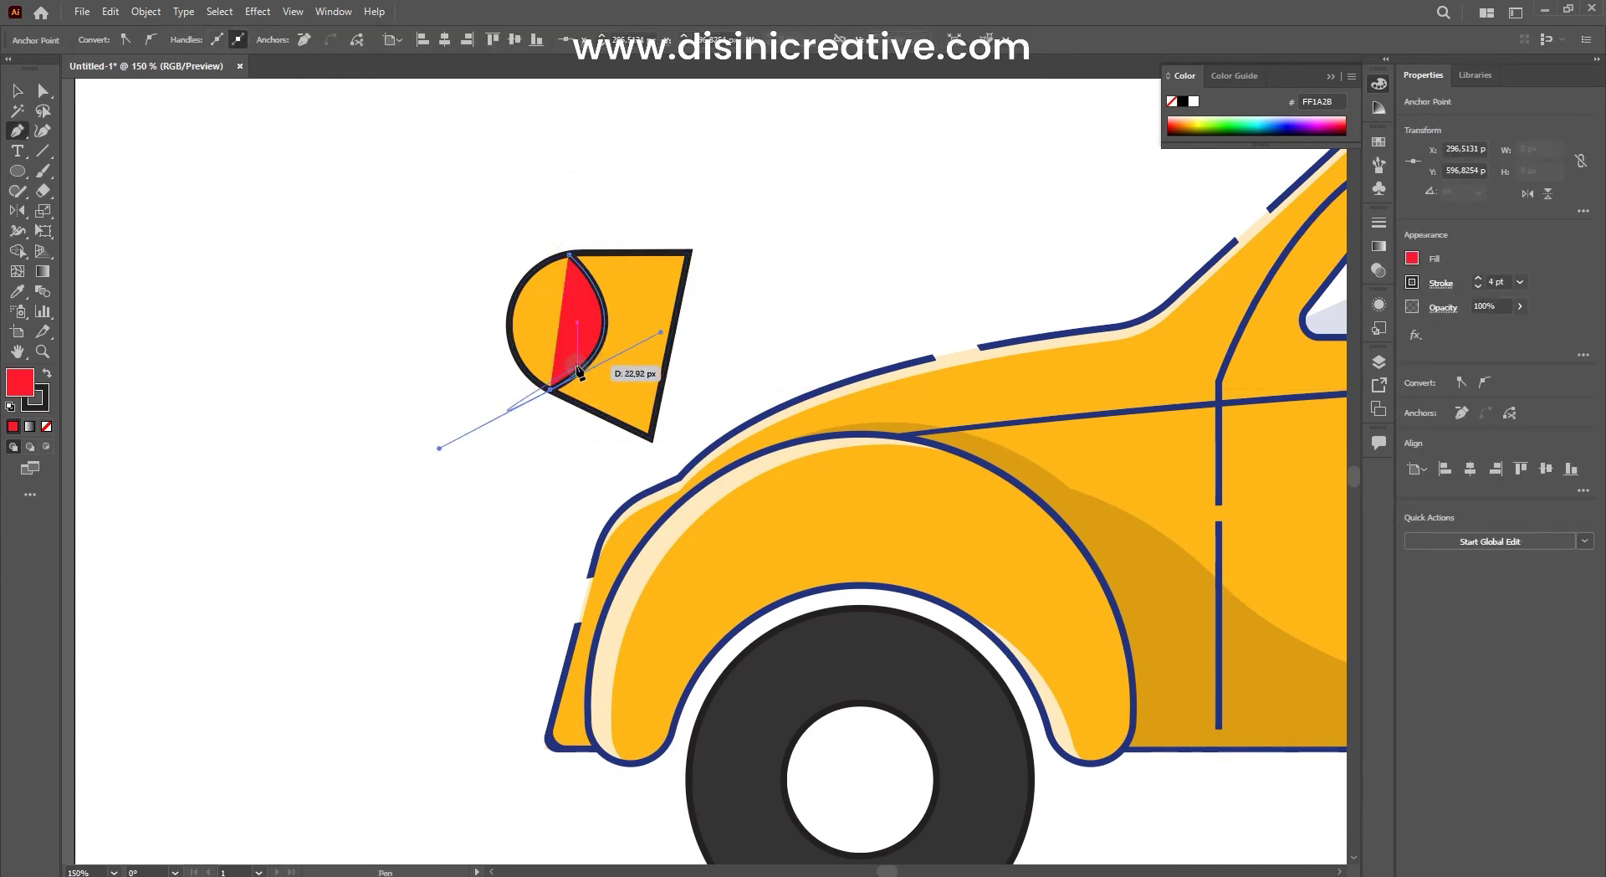
{"action": "scroll", "coordinate": [518, 240], "scroll_direction": "up", "scroll_amount": 1}
Step: Expand the yellow housing and the curved line together
{"action": "left_click", "coordinate": [594, 317]}
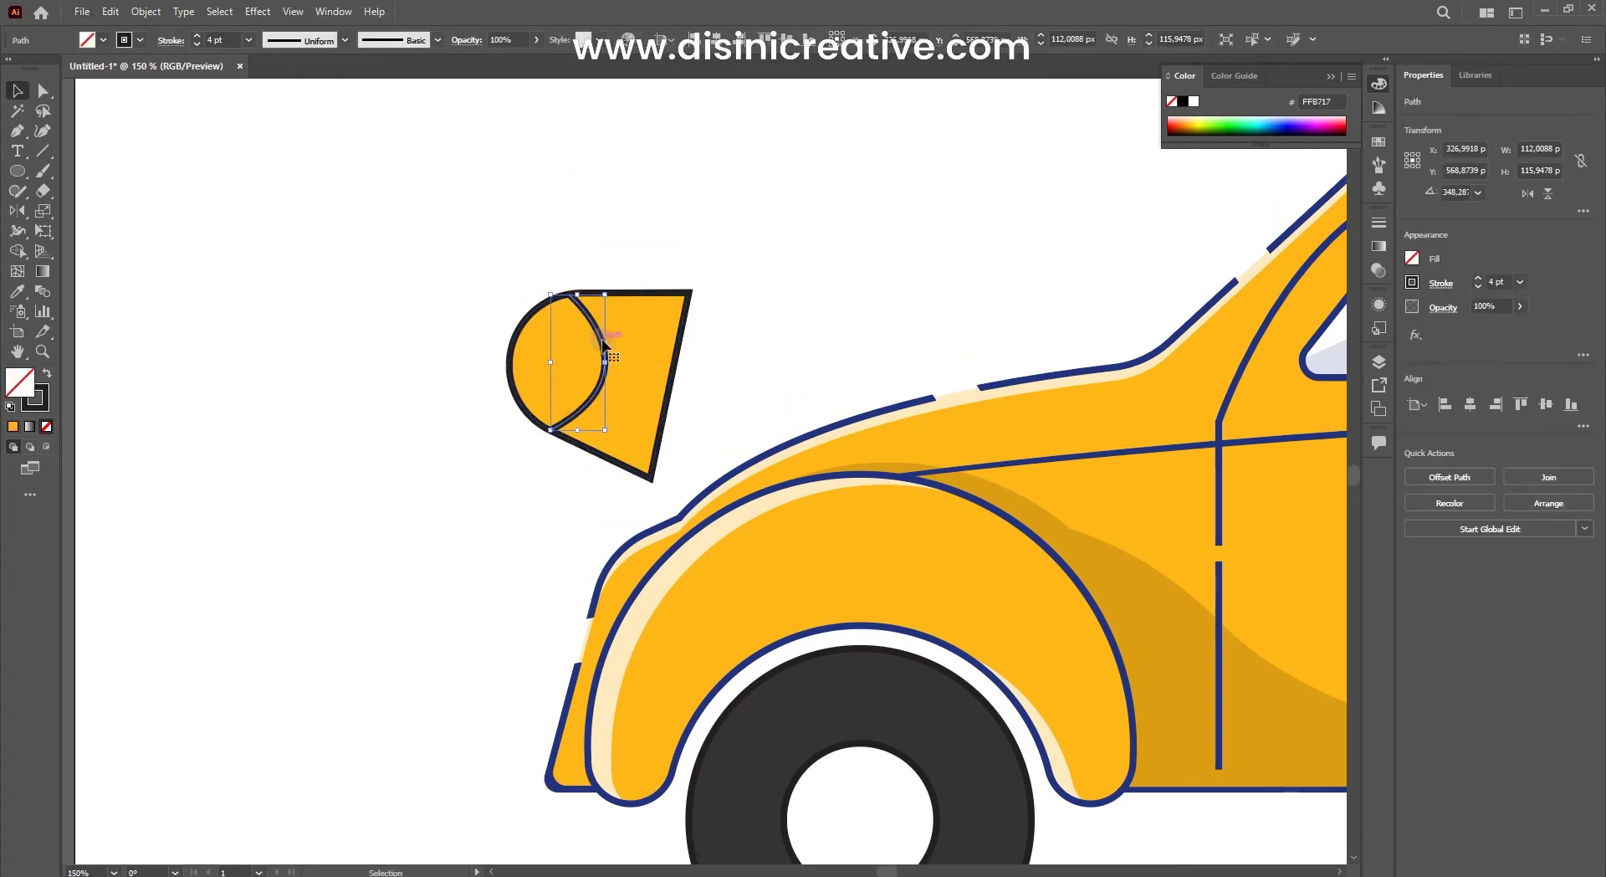
{"action": "key", "text": "ctrl+0"}
{"action": "left_click", "coordinate": [616, 348], "text": "shift"}
{"action": "key", "text": "ctrl+plus"}
{"action": "key", "text": "ctrl+plus"}
{"action": "key", "text": "ctrl+plus"}
{"action": "left_click", "coordinate": [146, 12]}
{"action": "left_click", "coordinate": [176, 210]}
{"action": "left_click", "coordinate": [756, 541]}
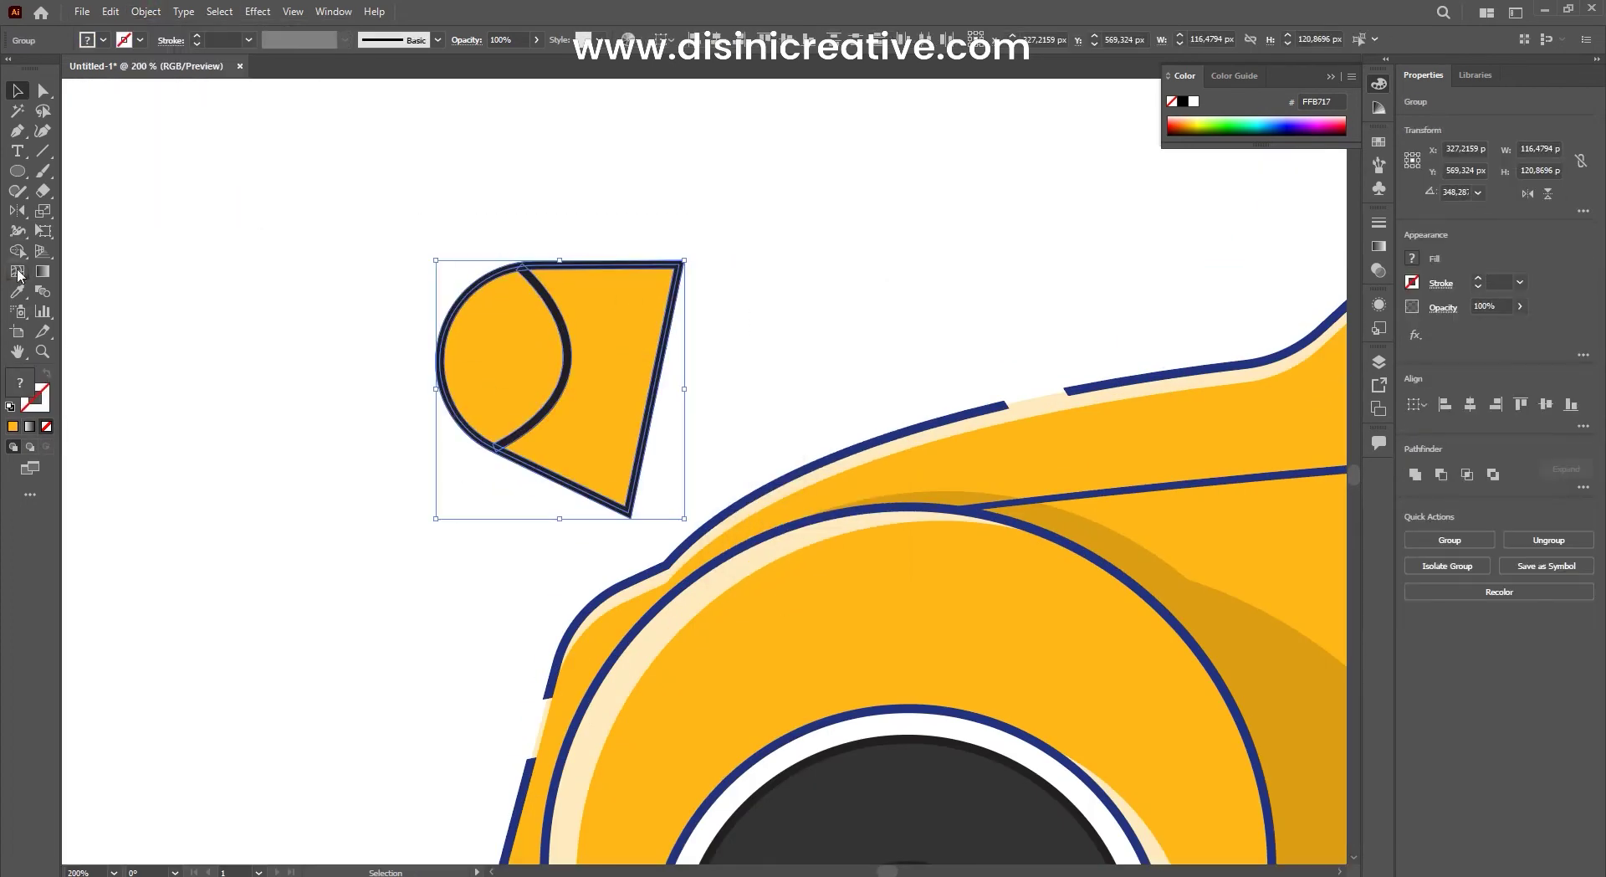
Step: Try a red fill inside the isolated headlight group, then undo it and leave isolation
{"action": "double_click", "coordinate": [538, 311]}
{"action": "key", "text": "ctrl+minus"}
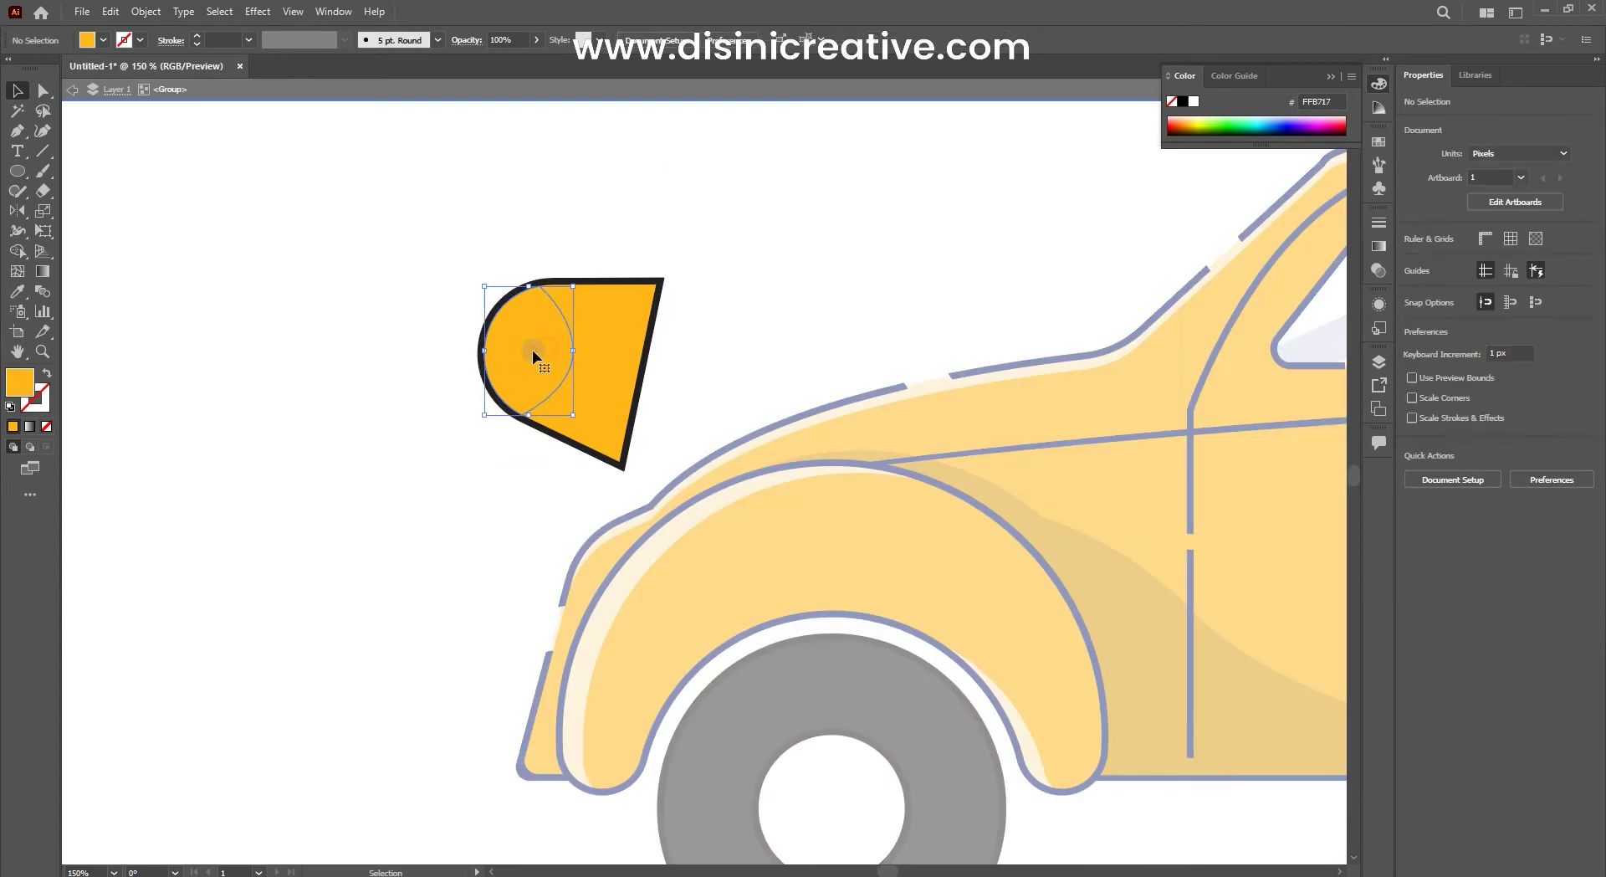
{"action": "double_click", "coordinate": [19, 382]}
{"action": "left_click", "coordinate": [1014, 309]}
{"action": "left_click", "coordinate": [1168, 318]}
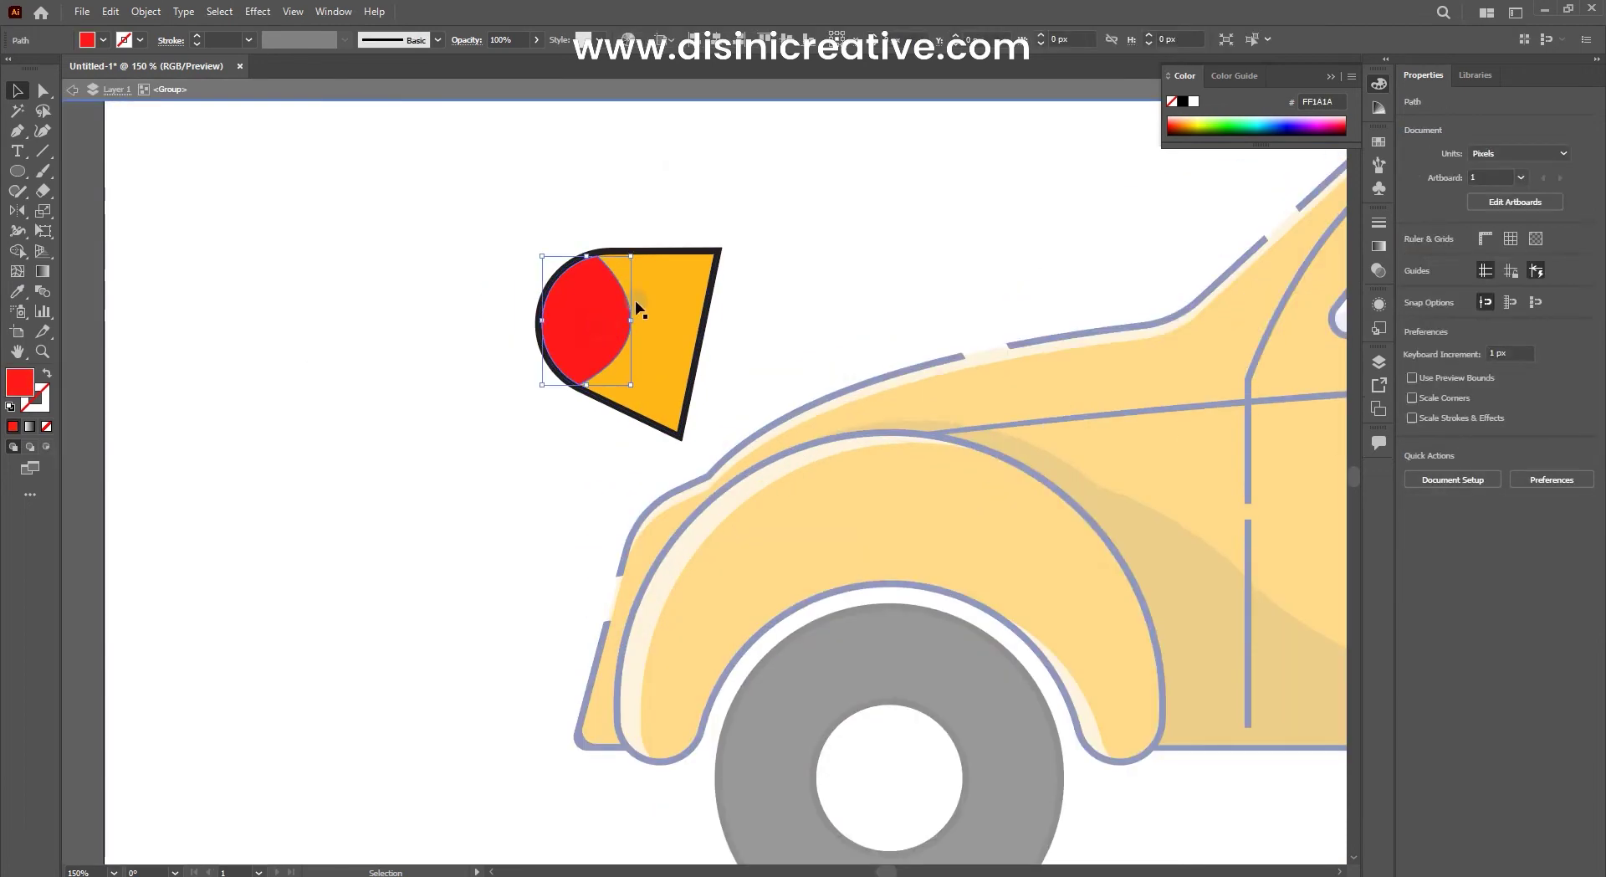
{"action": "scroll", "coordinate": [637, 310], "scroll_direction": "up", "scroll_amount": 2}
{"action": "key", "text": "ctrl+z"}
{"action": "key", "text": "ctrl+z"}
{"action": "key", "text": "ctrl+z"}
{"action": "key", "text": "ctrl+z"}
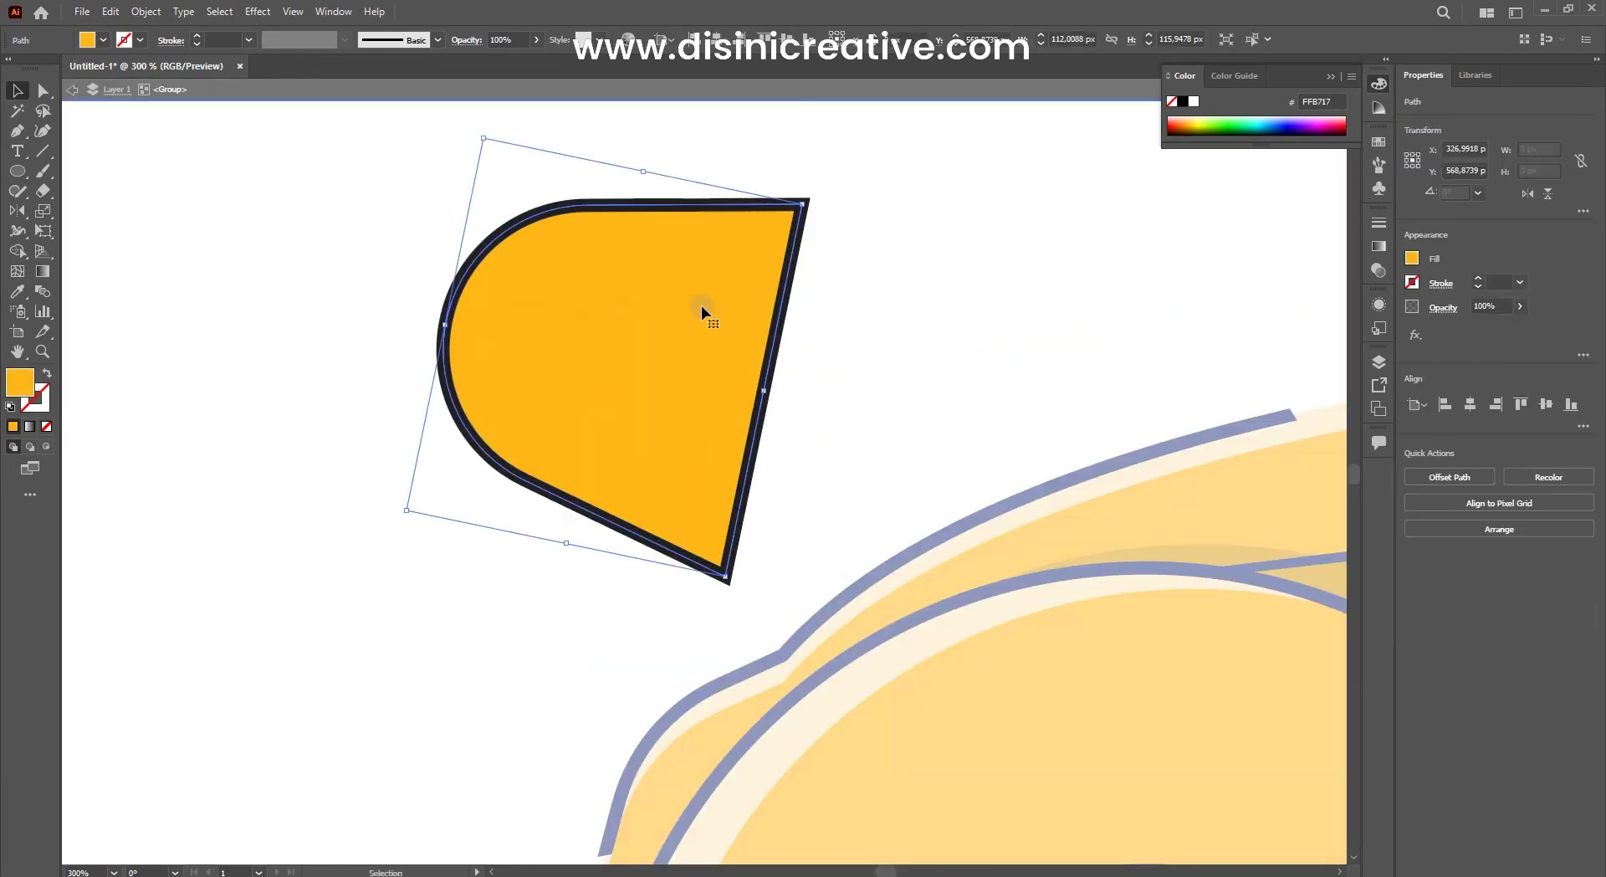
{"action": "key", "text": "ctrl+shift+z"}
{"action": "left_click", "coordinate": [145, 11]}
{"action": "key", "text": "Escape"}
Step: Ungroup the headlight and use Shape Builder to make the lens a separate shape
{"action": "right_click", "coordinate": [606, 294]}
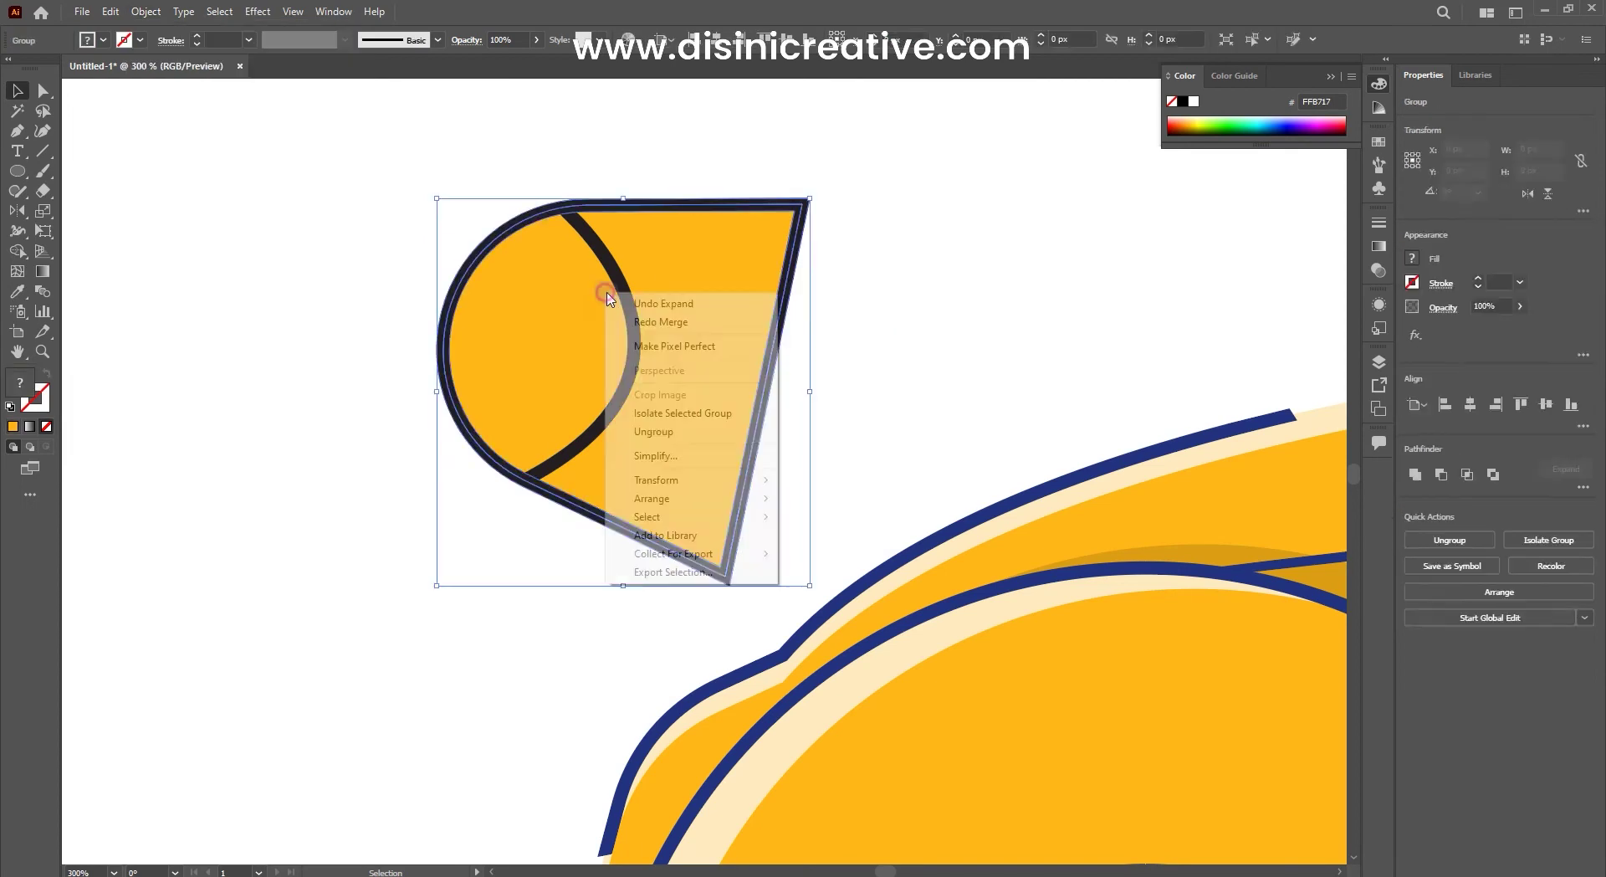
{"action": "left_click", "coordinate": [653, 431]}
{"action": "left_click_drag", "start_coordinate": [889, 169], "coordinate": [502, 393]}
{"action": "key", "text": "shift+m"}
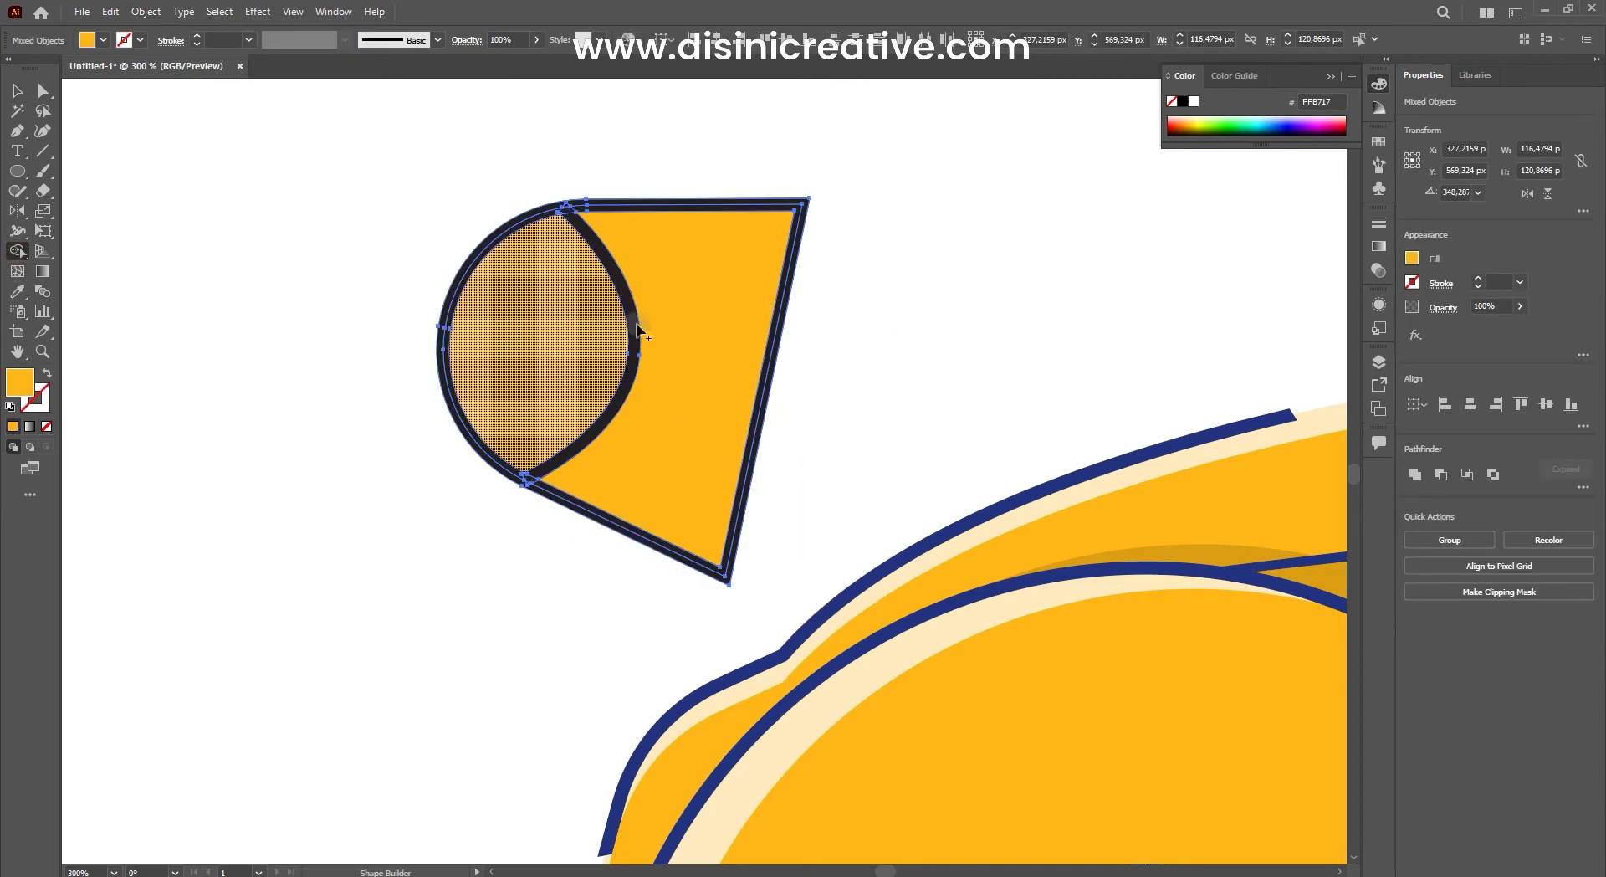
{"action": "left_click", "coordinate": [638, 328]}
{"action": "key", "text": "v"}
Step: Fill the lens red and move the headlight onto the front fender
{"action": "double_click", "coordinate": [19, 383]}
{"action": "key", "text": "Return"}
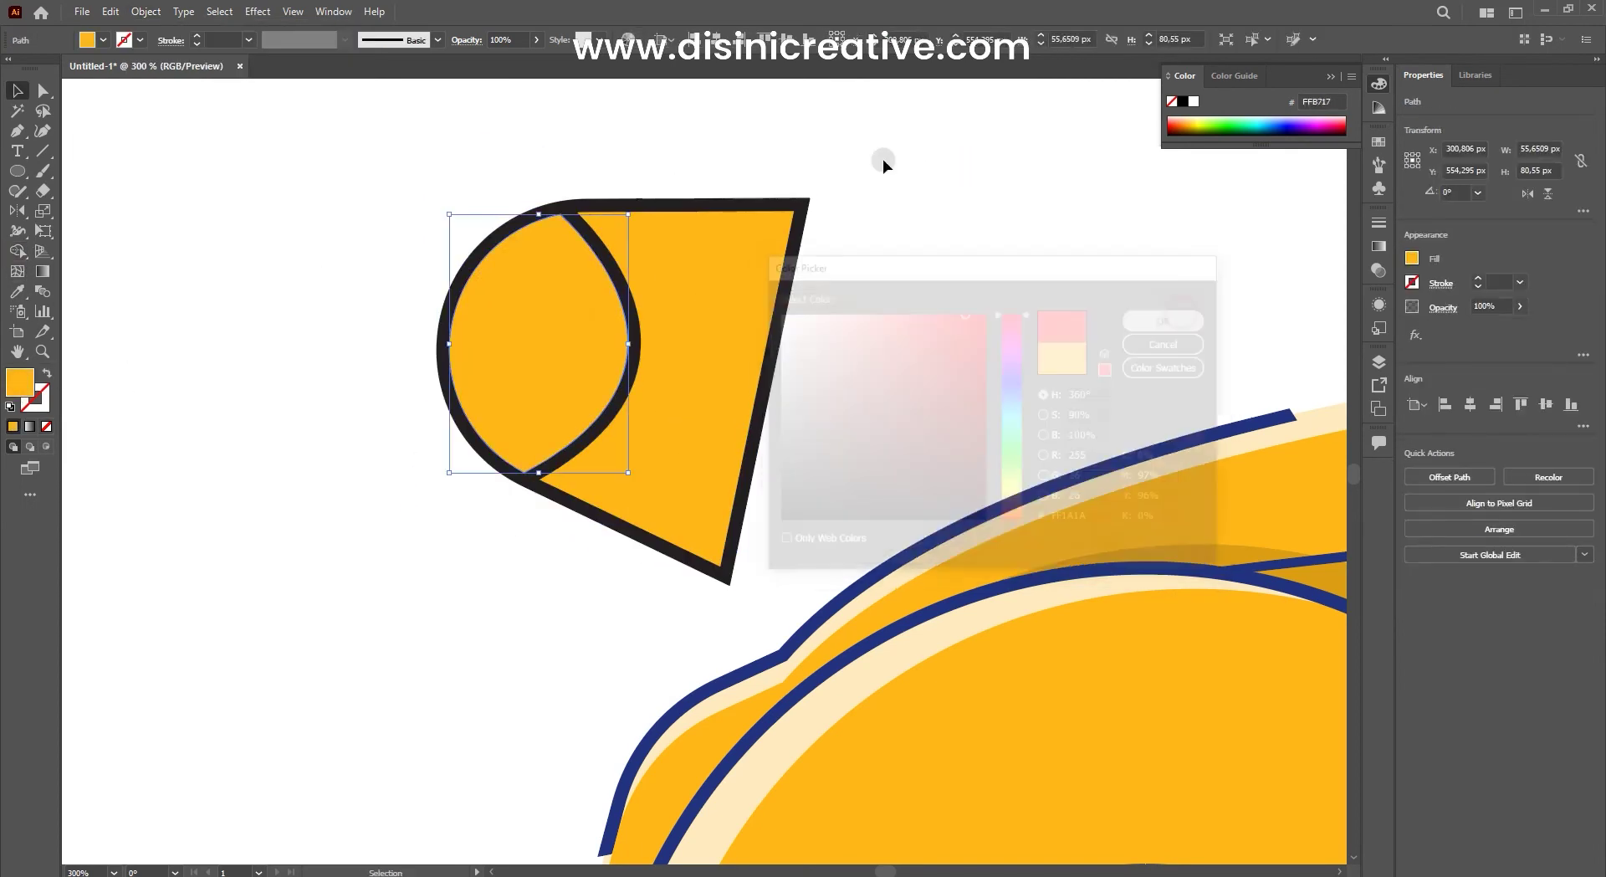
{"action": "key", "text": "ctrl+1"}
{"action": "mouse_move", "coordinate": [731, 402]}
{"action": "left_mouse_down"}
{"action": "mouse_move", "coordinate": [724, 525]}
{"action": "mouse_move", "coordinate": [750, 475]}
{"action": "left_mouse_up"}
{"action": "left_click_drag", "start_coordinate": [720, 502], "coordinate": [751, 490]}
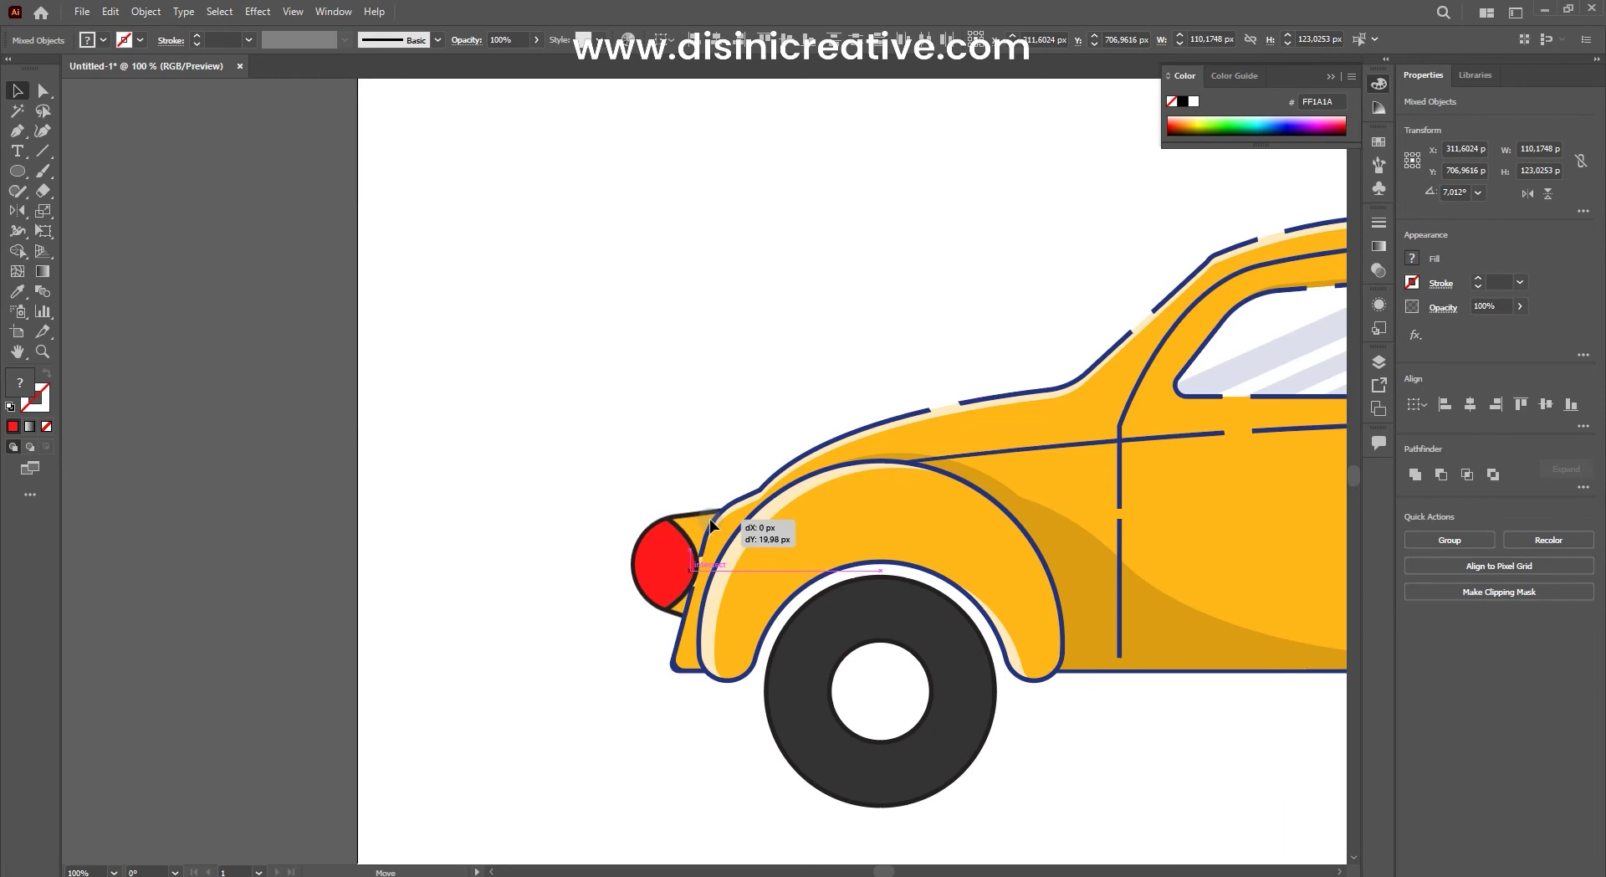
Step: Settle the headlight into position on the front fender
{"action": "left_click_drag", "start_coordinate": [715, 515], "coordinate": [709, 518]}
{"action": "scroll", "coordinate": [936, 353], "scroll_direction": "down", "scroll_amount": 6}
{"action": "left_click", "coordinate": [935, 353]}
{"action": "scroll", "coordinate": [935, 353], "scroll_direction": "up", "scroll_amount": 7}
{"action": "scroll", "coordinate": [724, 422], "scroll_direction": "down", "scroll_amount": 3}
{"action": "mouse_move", "coordinate": [623, 394]}
{"action": "left_mouse_down"}
{"action": "mouse_move", "coordinate": [679, 365]}
{"action": "mouse_move", "coordinate": [656, 430]}
{"action": "mouse_move", "coordinate": [661, 403]}
{"action": "left_mouse_up"}
{"action": "scroll", "coordinate": [795, 358], "scroll_direction": "down", "scroll_amount": 6}
{"action": "scroll", "coordinate": [681, 312], "scroll_direction": "up", "scroll_amount": 7}
Step: Lighten the red lens to a pale highlight and delete the stray red sliver
{"action": "left_click", "coordinate": [582, 365]}
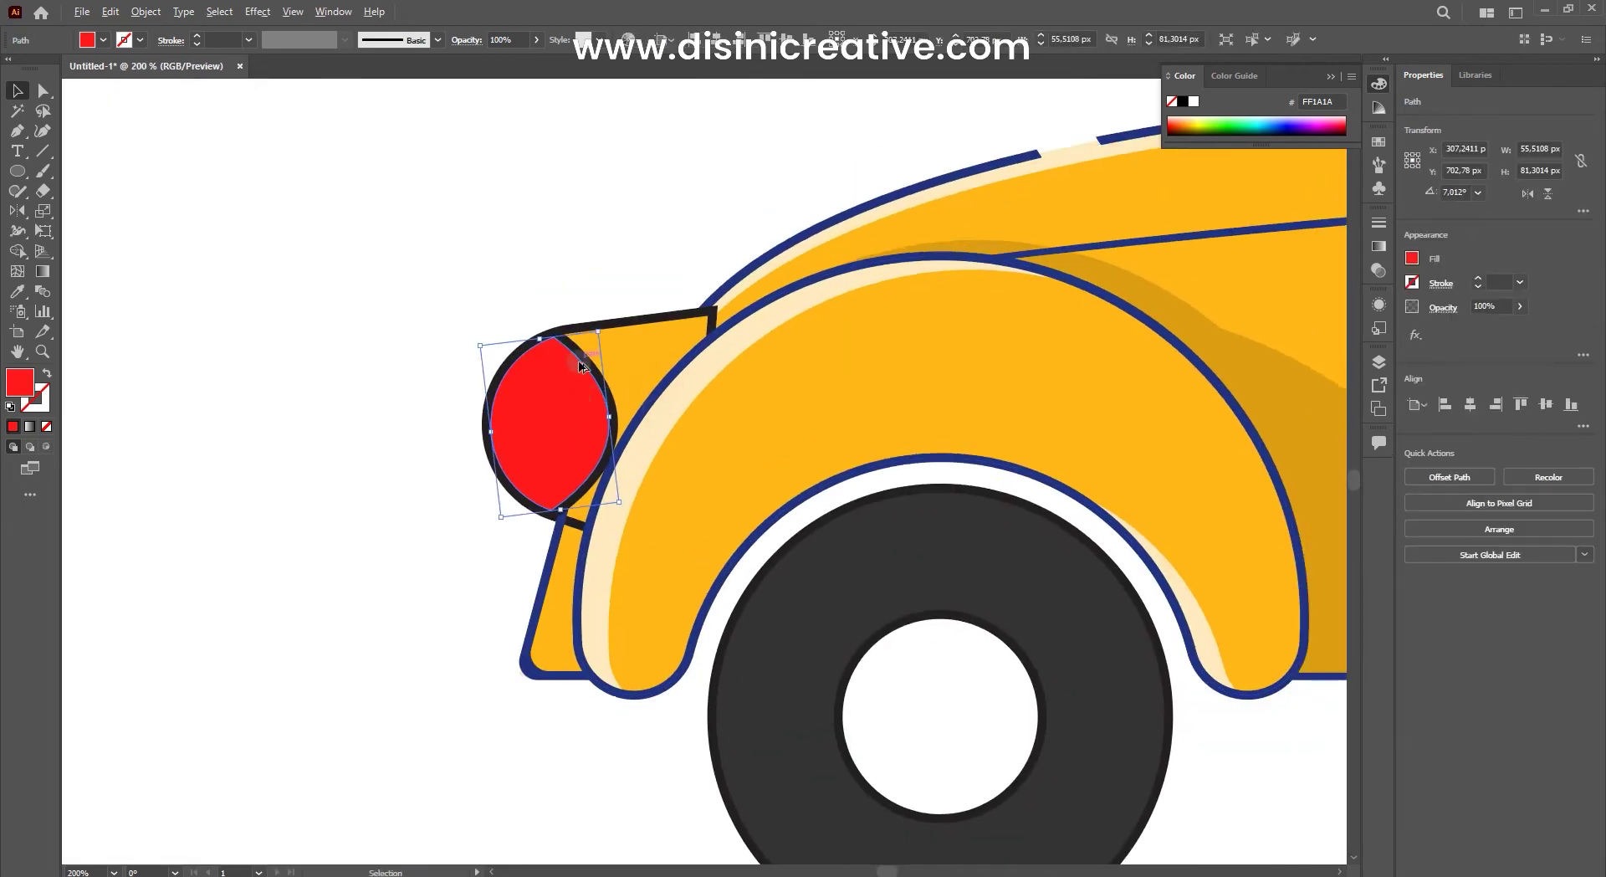
{"action": "scroll", "coordinate": [593, 381], "scroll_direction": "up", "scroll_amount": 1}
{"action": "left_click_drag", "start_coordinate": [787, 473], "coordinate": [753, 463]}
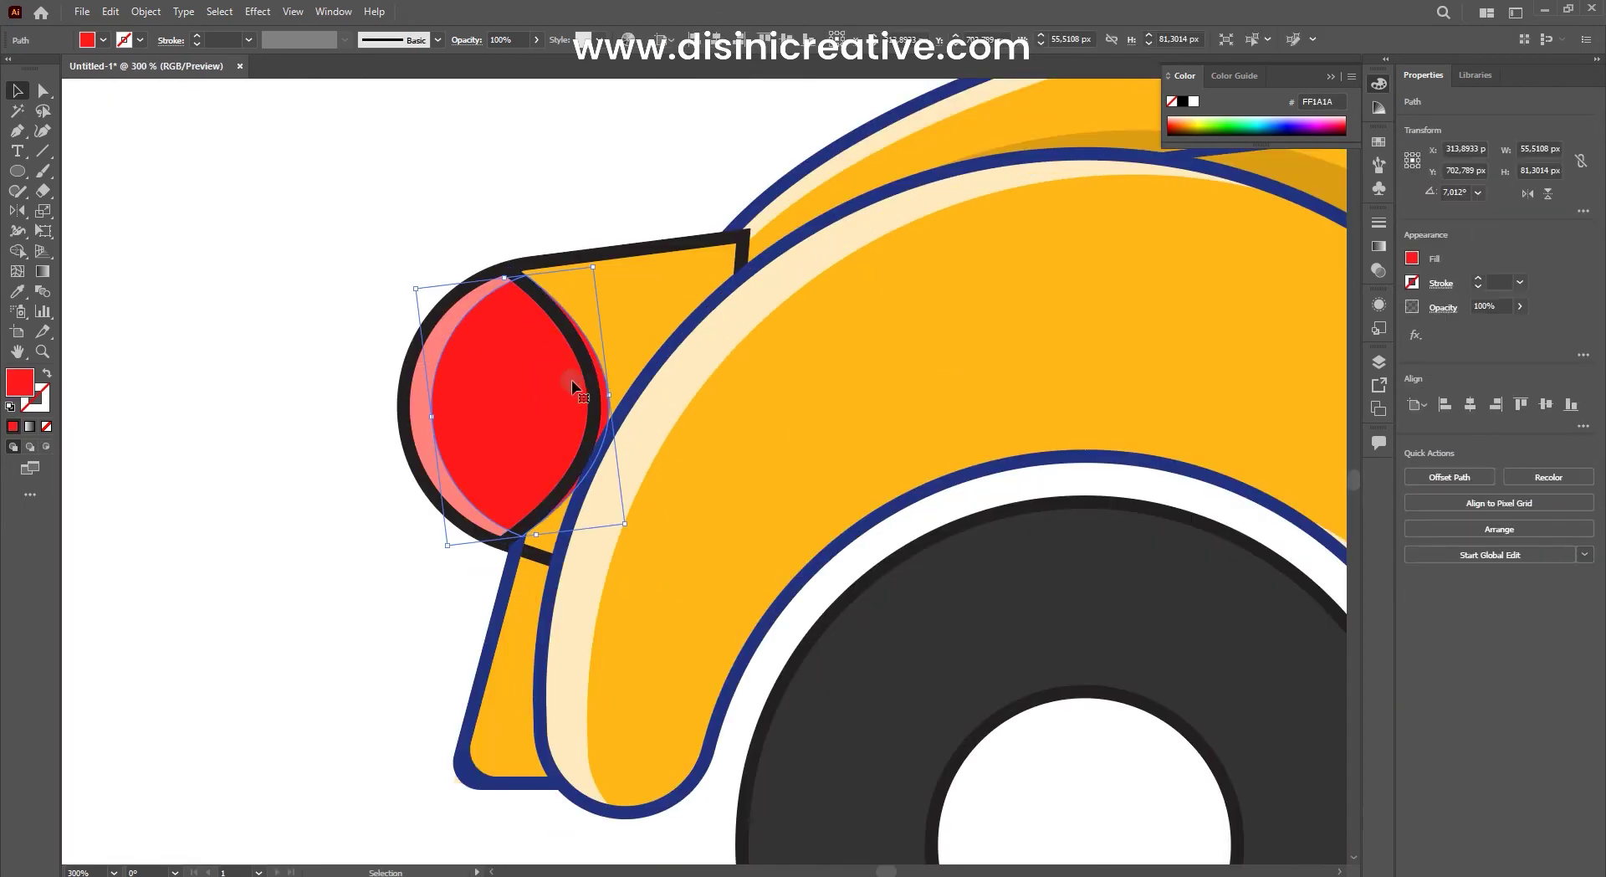
{"action": "left_click", "coordinate": [652, 245]}
{"action": "left_click", "coordinate": [484, 331]}
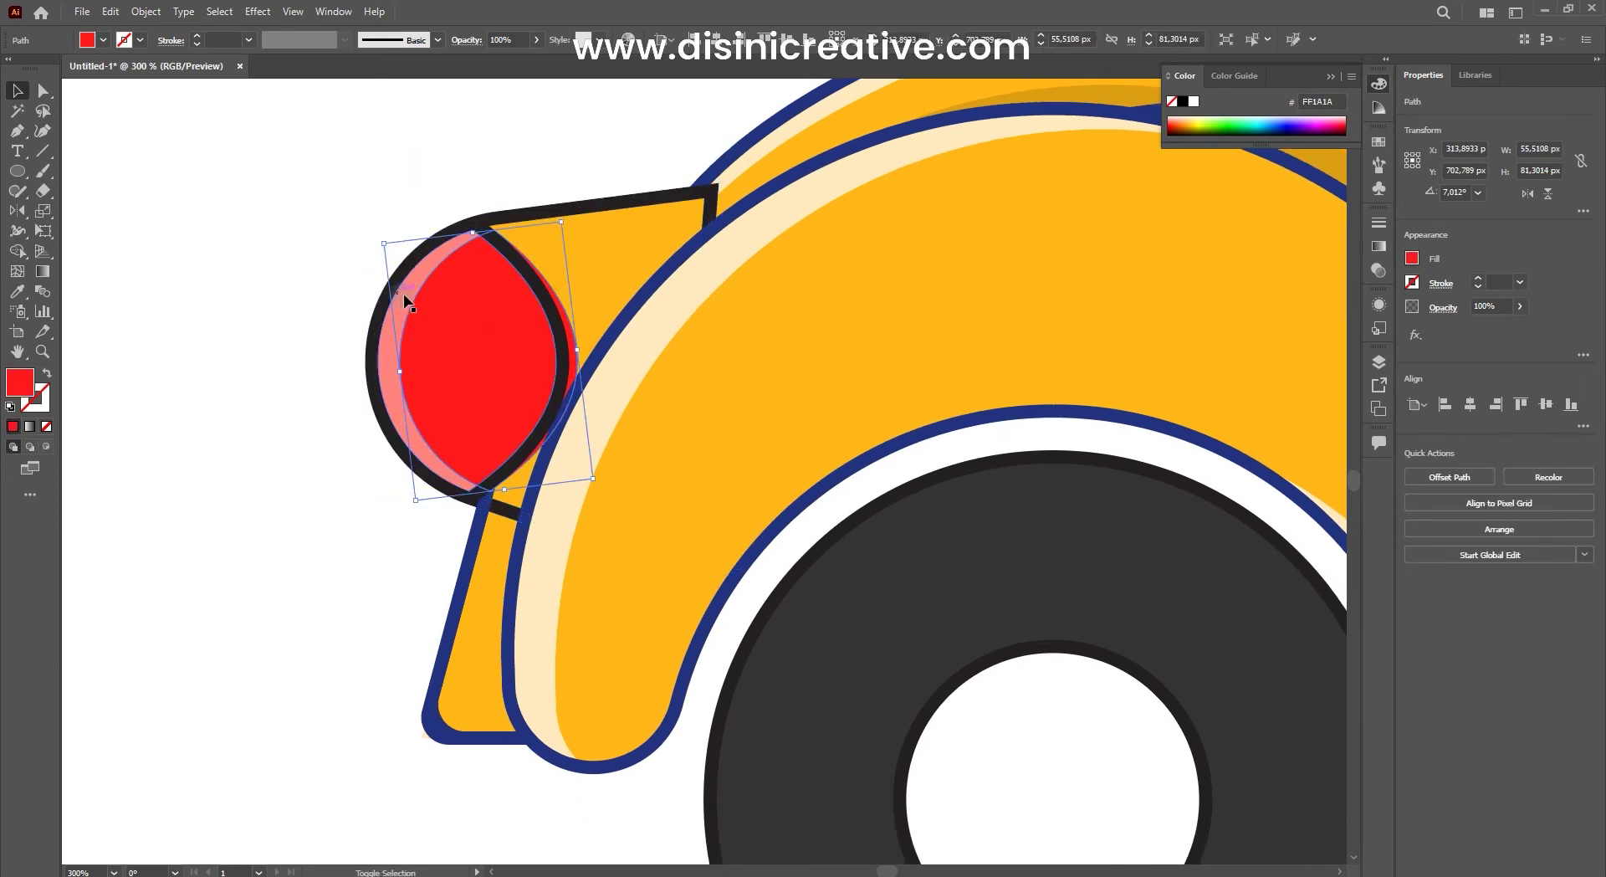
{"action": "scroll", "coordinate": [403, 293], "scroll_direction": "up", "scroll_amount": 1, "text": "alt"}
{"action": "left_click", "coordinate": [610, 313], "text": "alt"}
{"action": "key", "text": "v"}
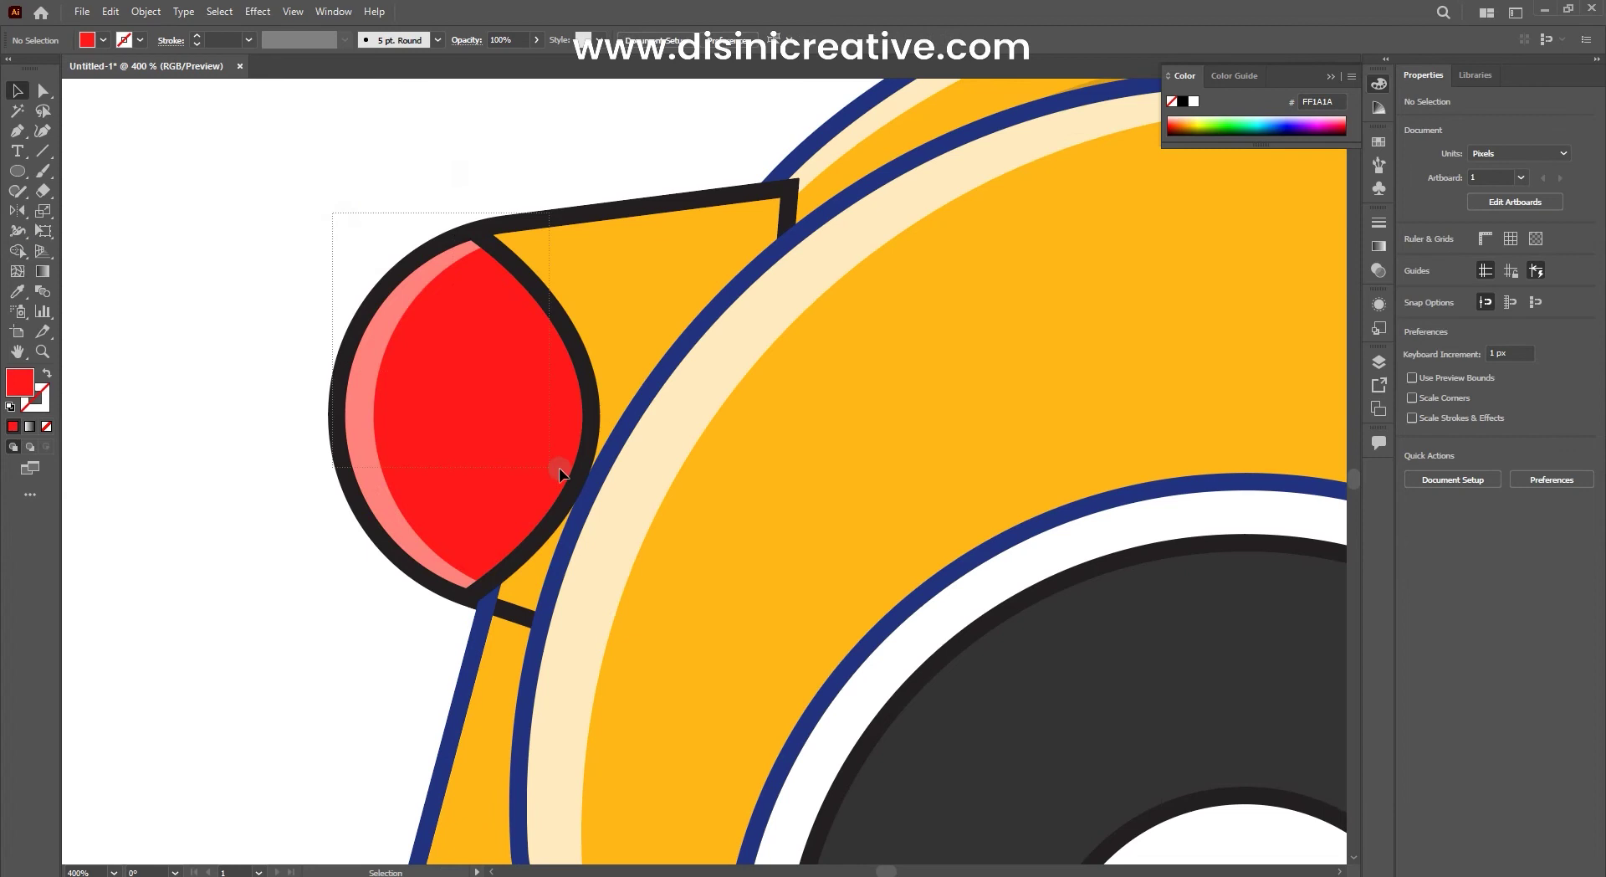
Step: Round the housing's top corner with the Direct Selection corner widget
{"action": "left_click_drag", "start_coordinate": [559, 470], "coordinate": [561, 472]}
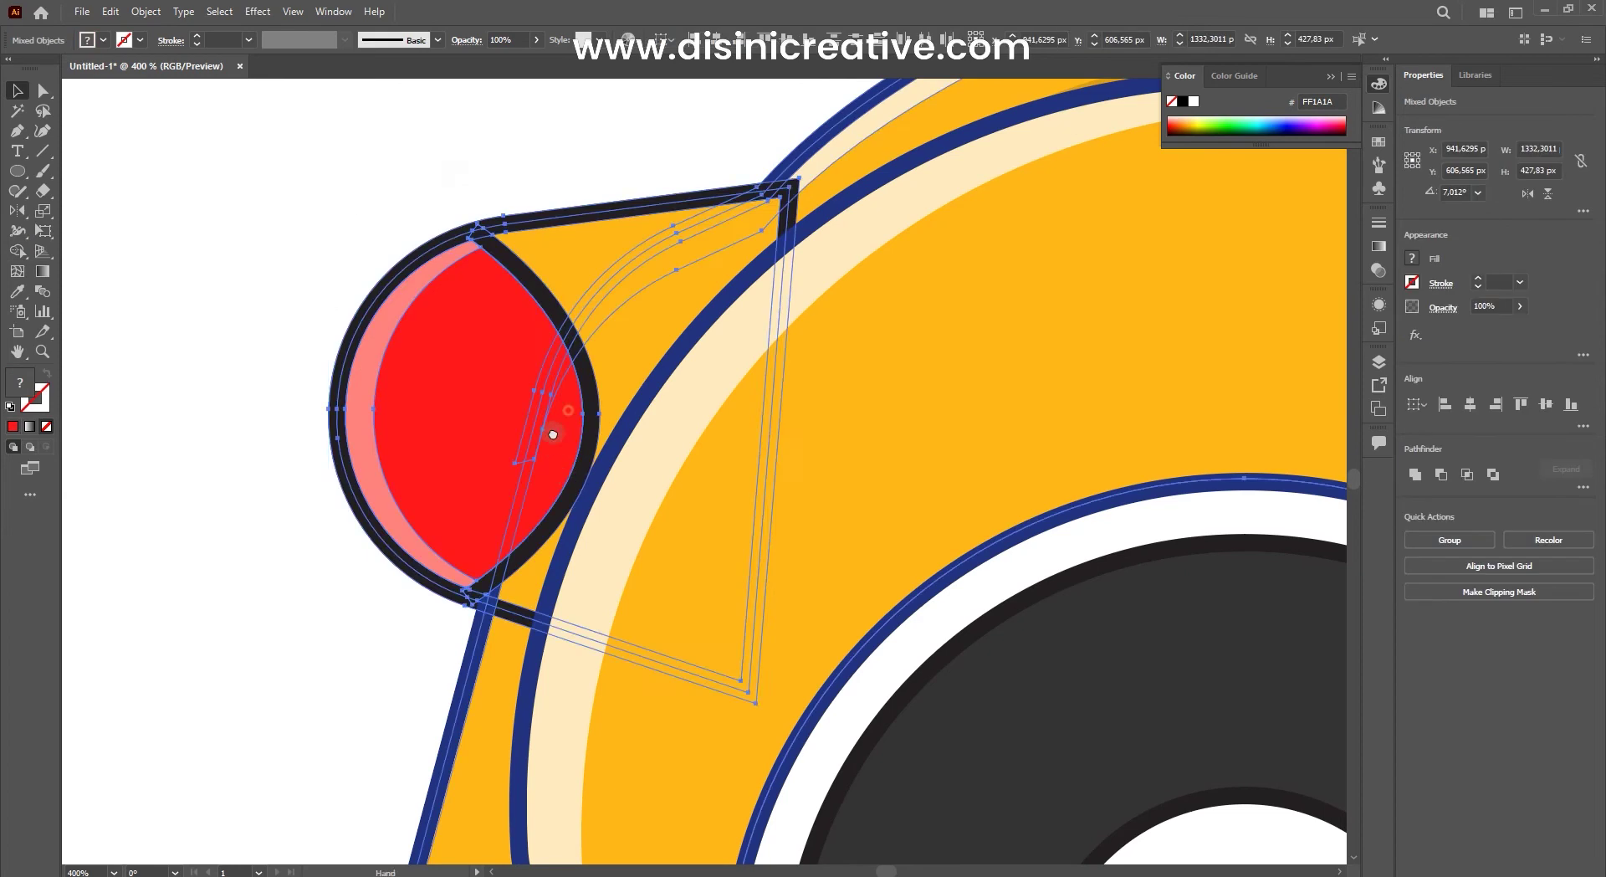
{"action": "left_click_drag", "start_coordinate": [269, 232], "coordinate": [512, 321]}
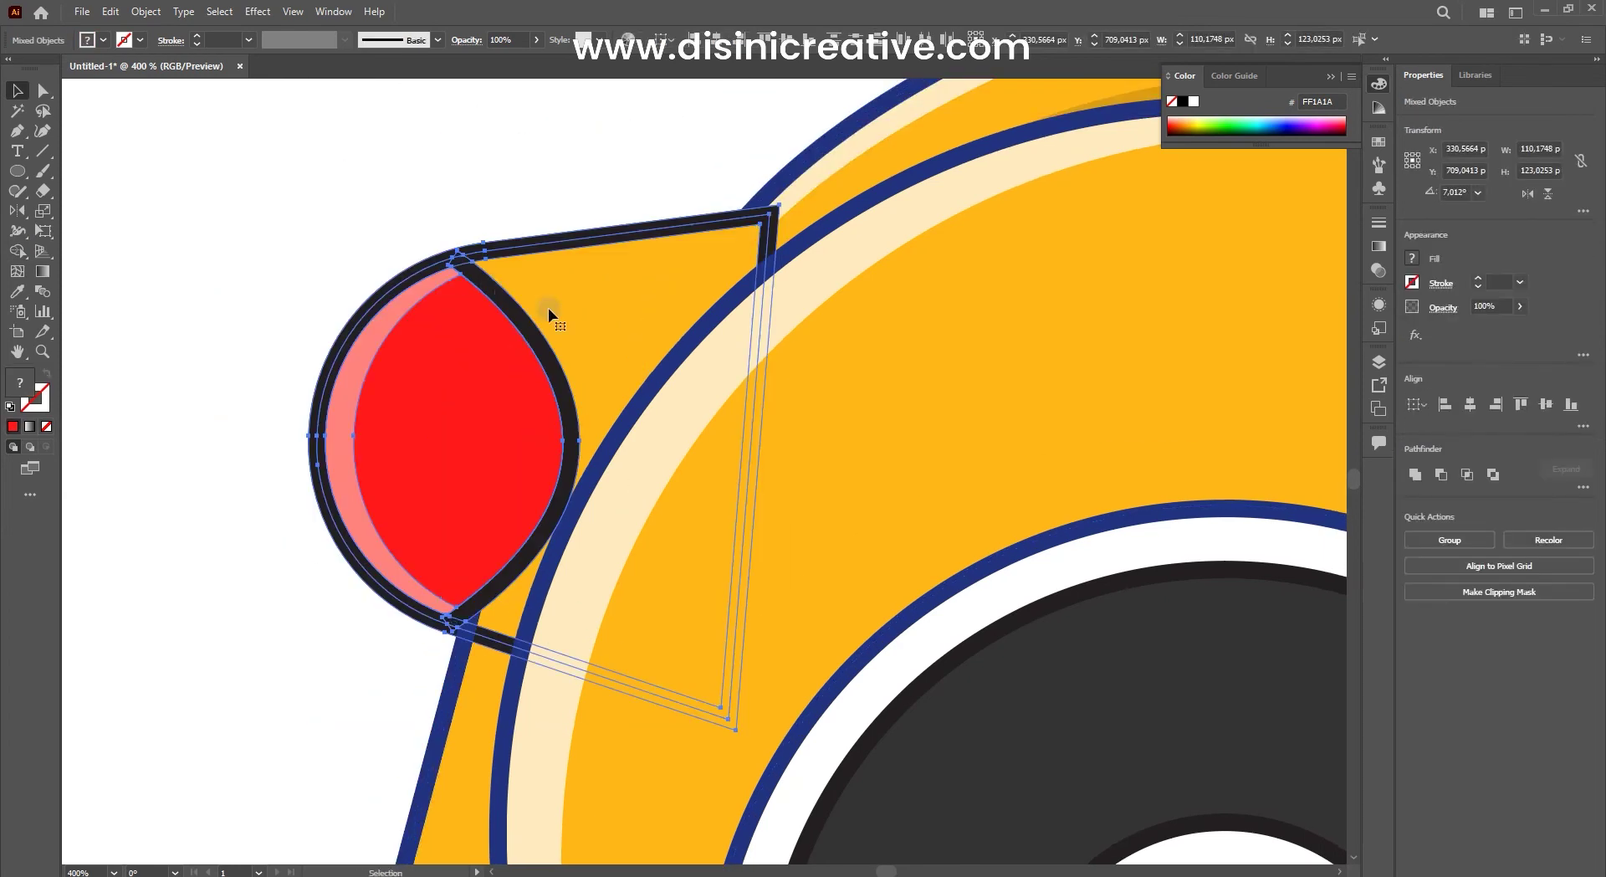
{"action": "key", "text": "a"}
{"action": "scroll", "coordinate": [703, 262], "scroll_direction": "up", "scroll_amount": 1, "text": "alt"}
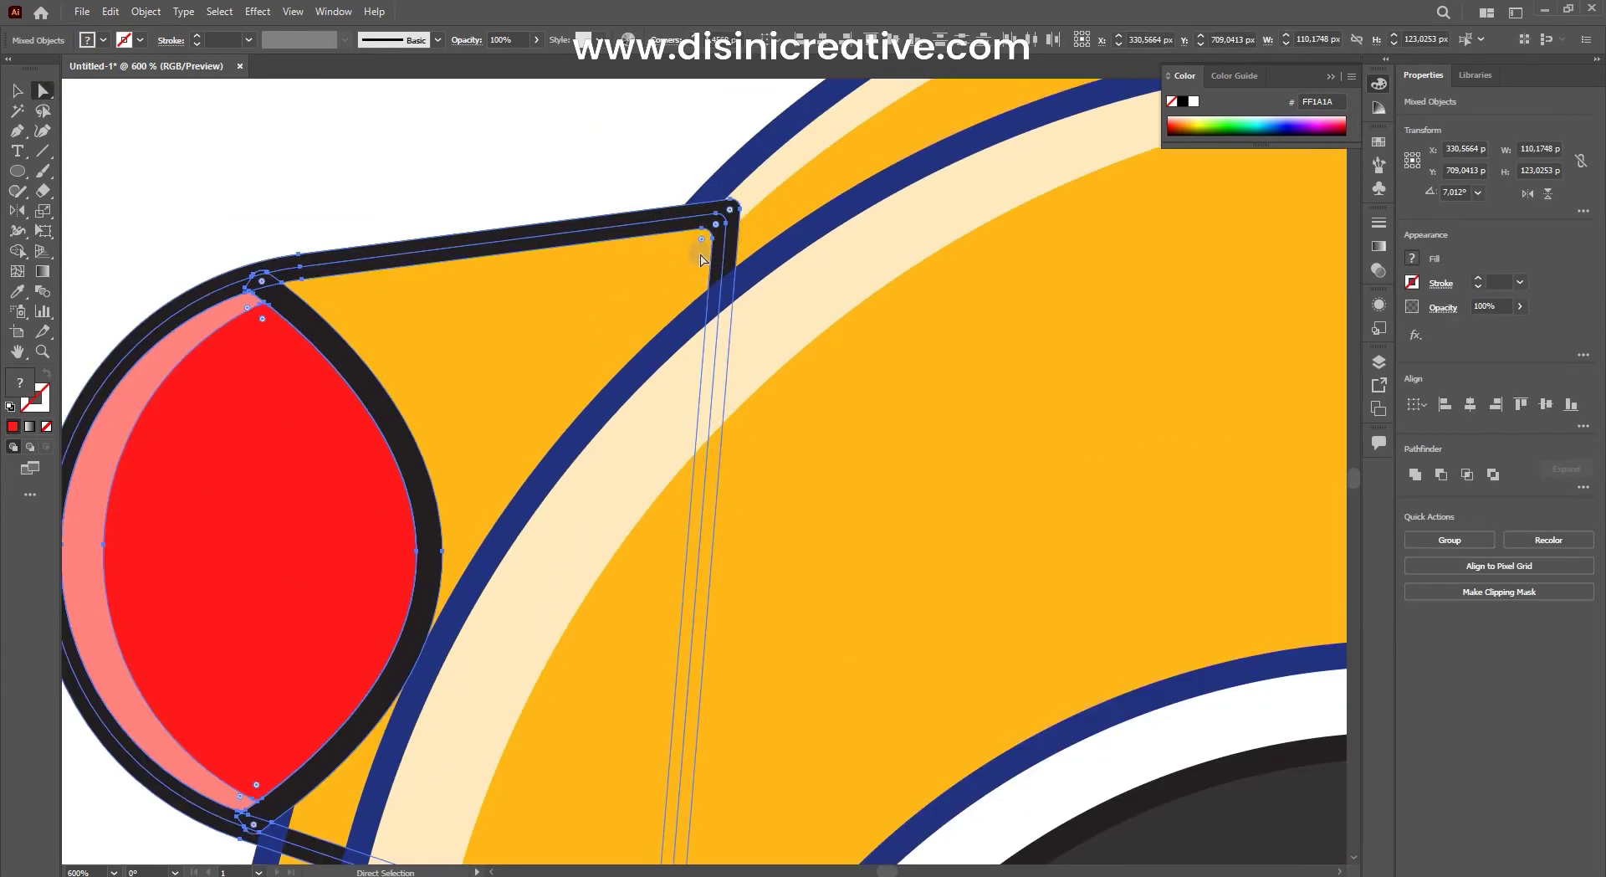
{"action": "left_click_drag", "start_coordinate": [729, 216], "coordinate": [581, 475]}
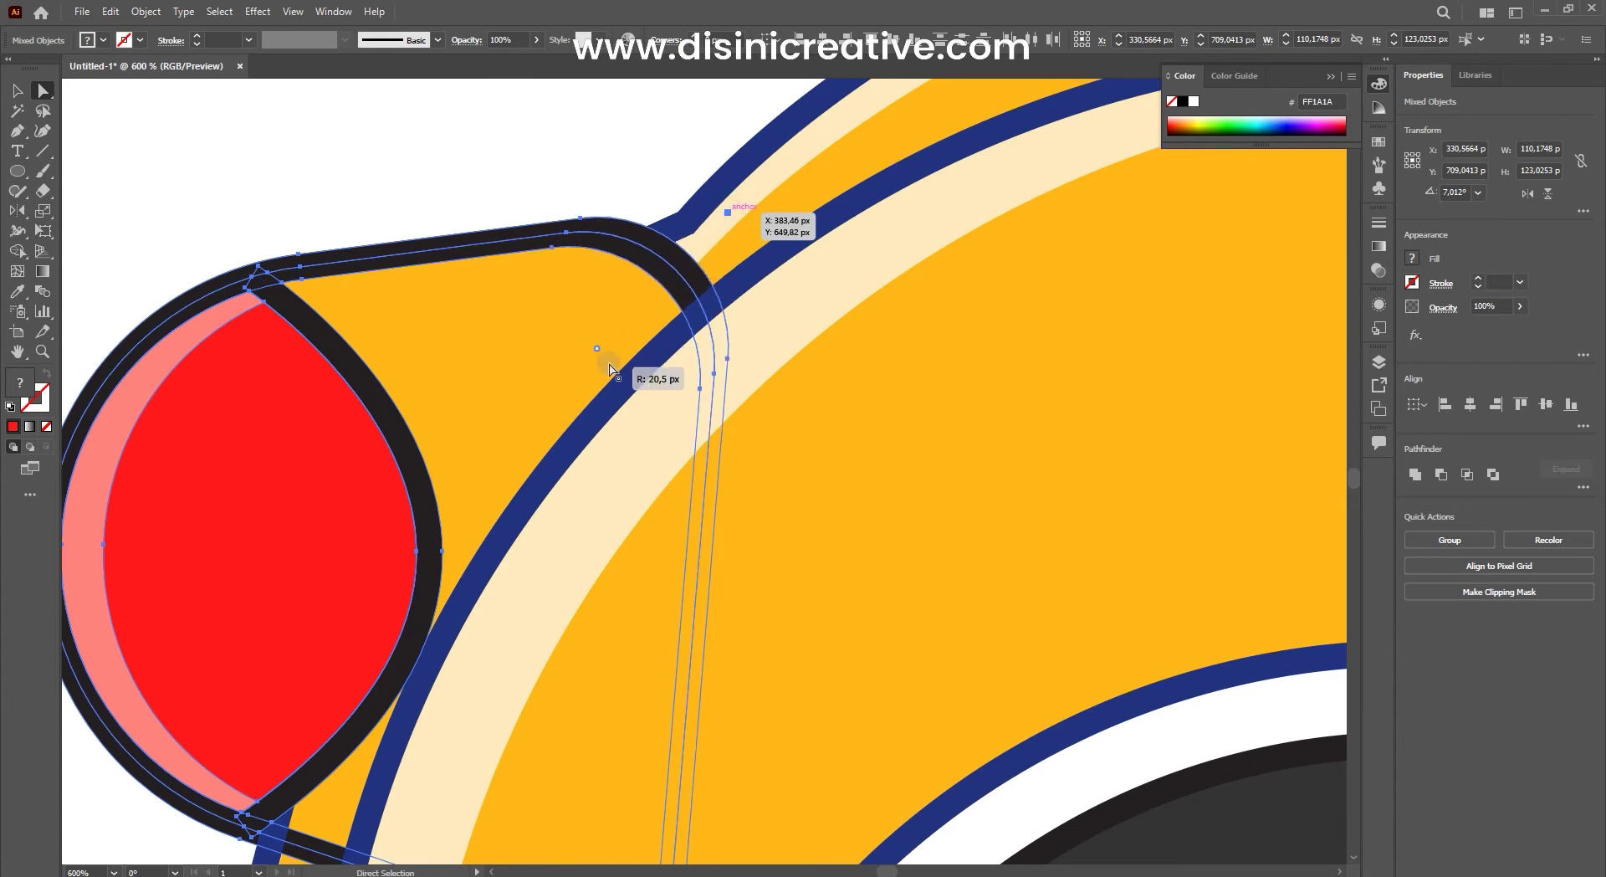
{"action": "scroll", "coordinate": [585, 376], "scroll_direction": "down", "scroll_amount": 2, "text": "alt"}
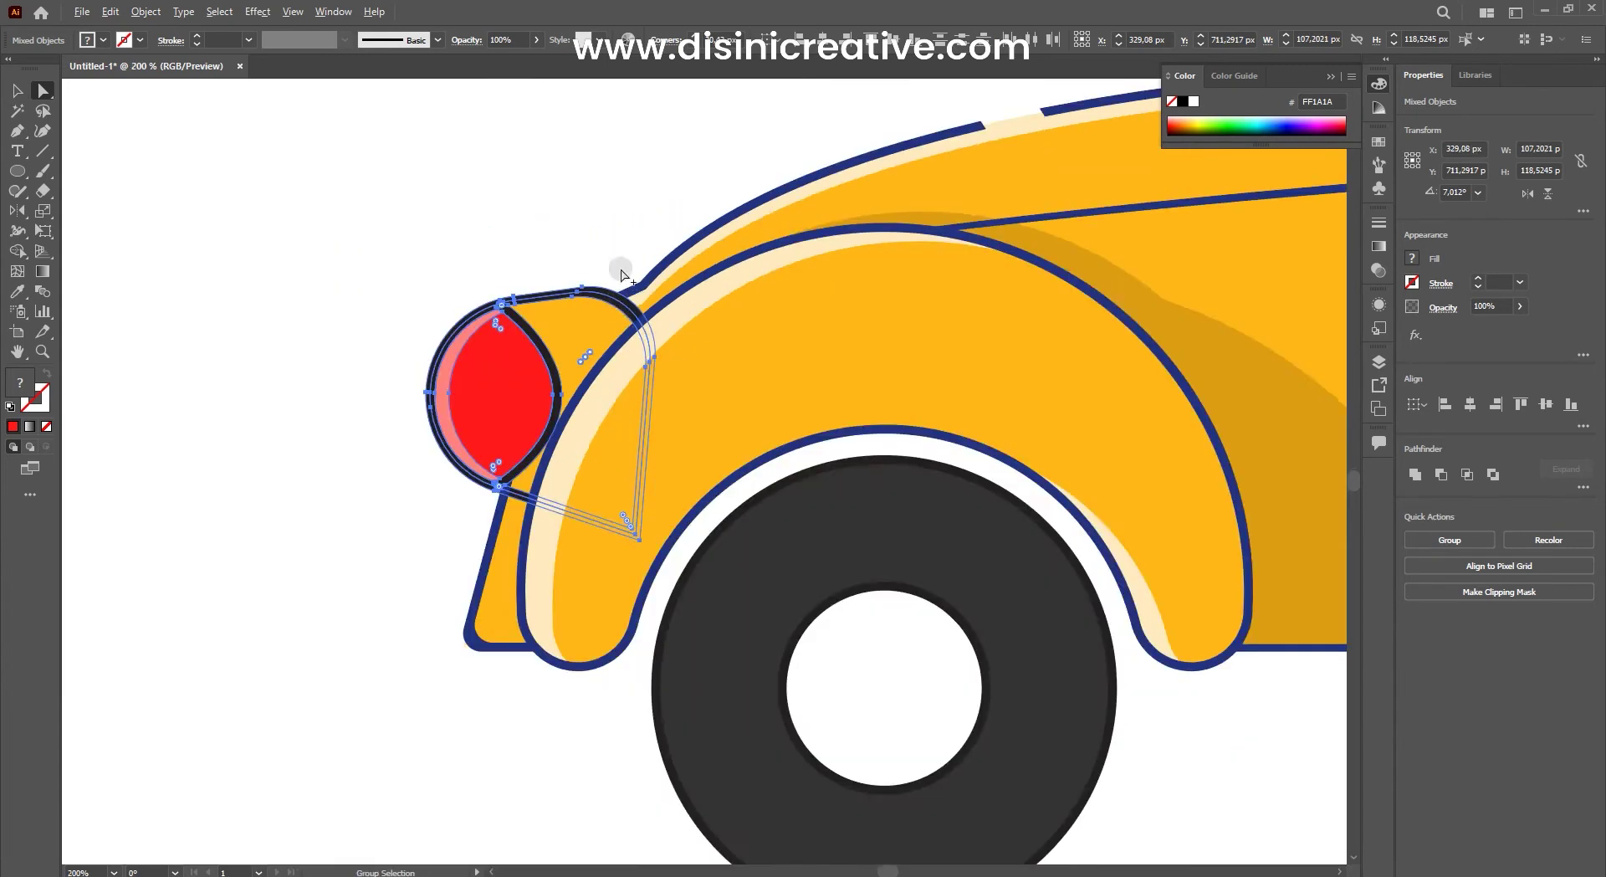
{"action": "scroll", "coordinate": [617, 269], "scroll_direction": "down", "scroll_amount": 2, "text": "alt"}
{"action": "scroll", "coordinate": [309, 179], "scroll_direction": "up", "scroll_amount": 3, "text": "alt"}
{"action": "scroll", "coordinate": [490, 289], "scroll_direction": "up", "scroll_amount": 1, "text": "alt"}
Step: Nudge the headlight pieces down slightly and select the lamp's dark outline
{"action": "key", "text": "v"}
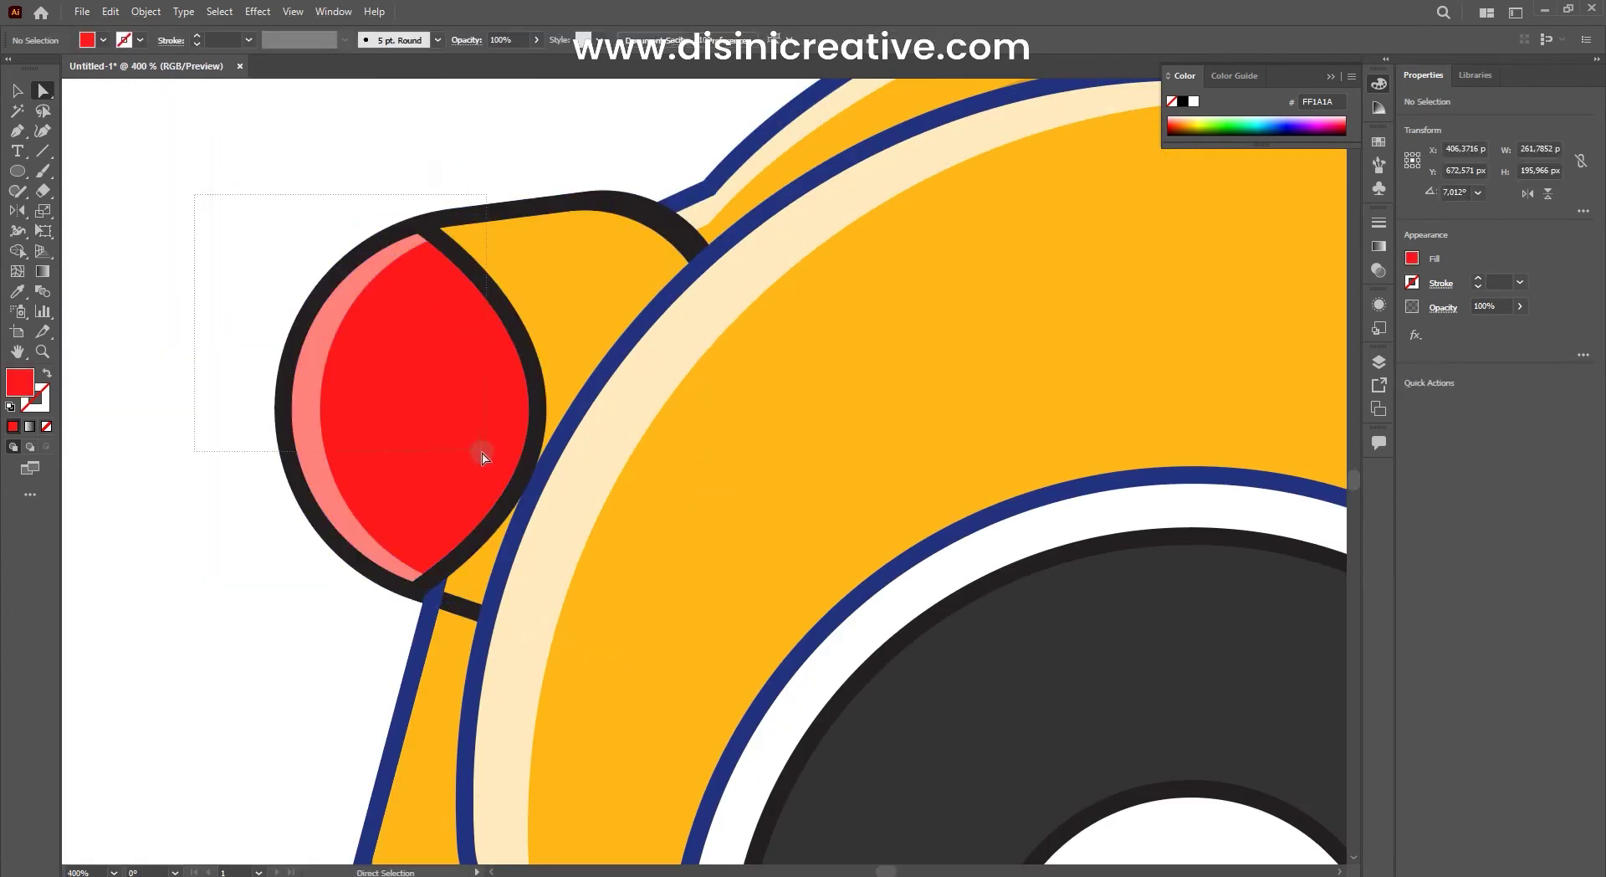
{"action": "left_click_drag", "start_coordinate": [154, 179], "coordinate": [393, 335]}
{"action": "mouse_move", "coordinate": [502, 314]}
{"action": "left_mouse_down"}
{"action": "mouse_move", "coordinate": [500, 357]}
{"action": "mouse_move", "coordinate": [513, 293]}
{"action": "left_mouse_up"}
{"action": "scroll", "coordinate": [533, 302], "scroll_direction": "up", "scroll_amount": 1}
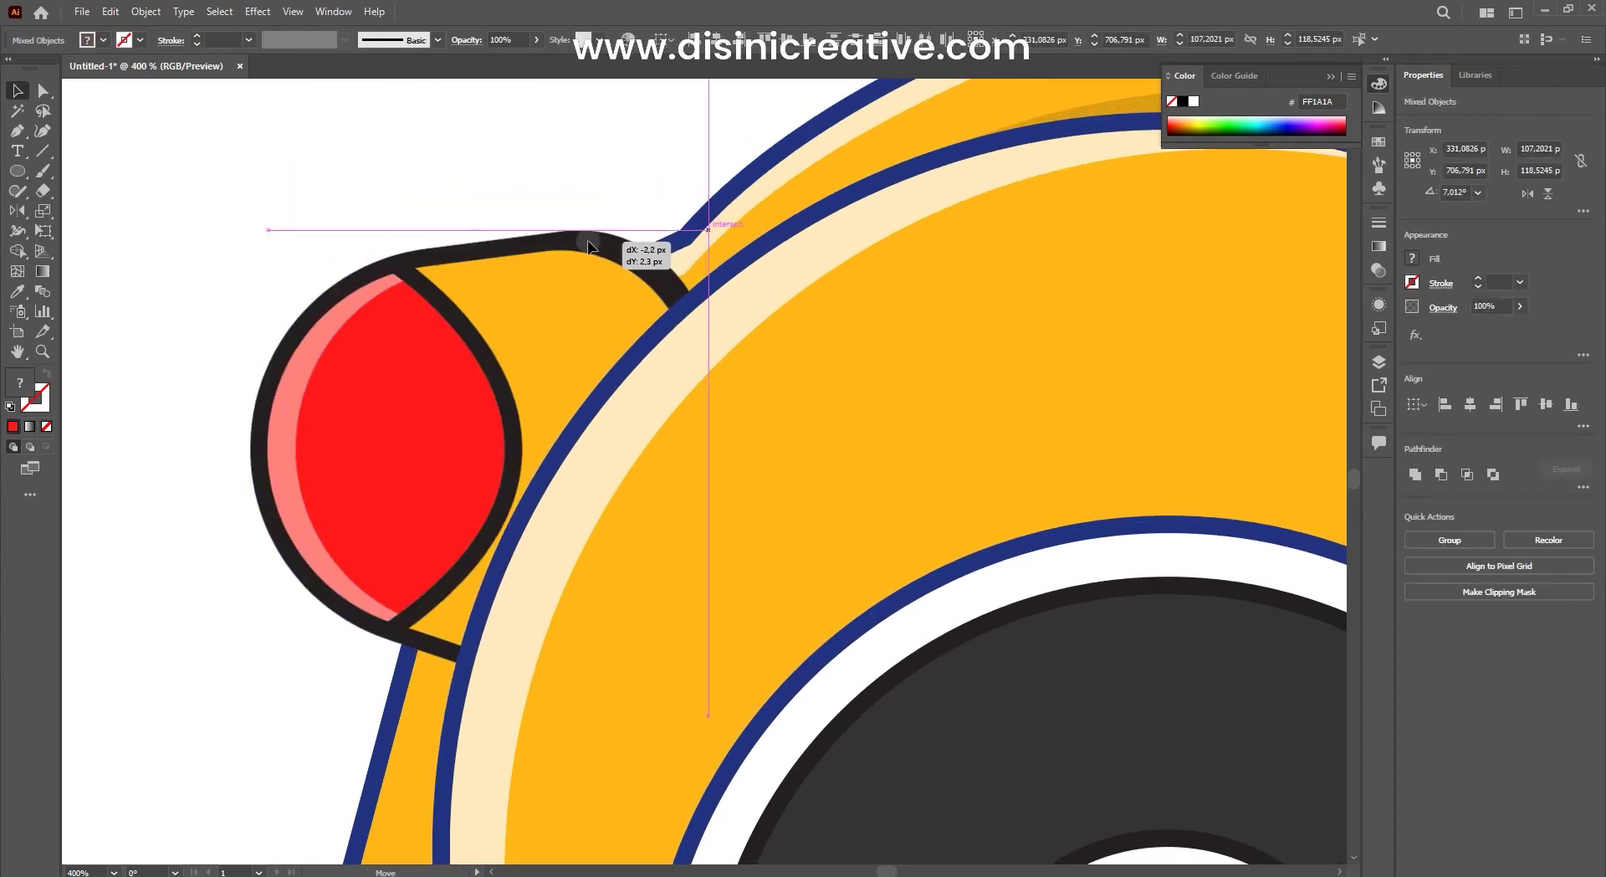
{"action": "scroll", "coordinate": [640, 249], "scroll_direction": "up", "scroll_amount": 1}
{"action": "left_click", "coordinate": [657, 287]}
{"action": "key", "text": "a"}
{"action": "key", "text": "v"}
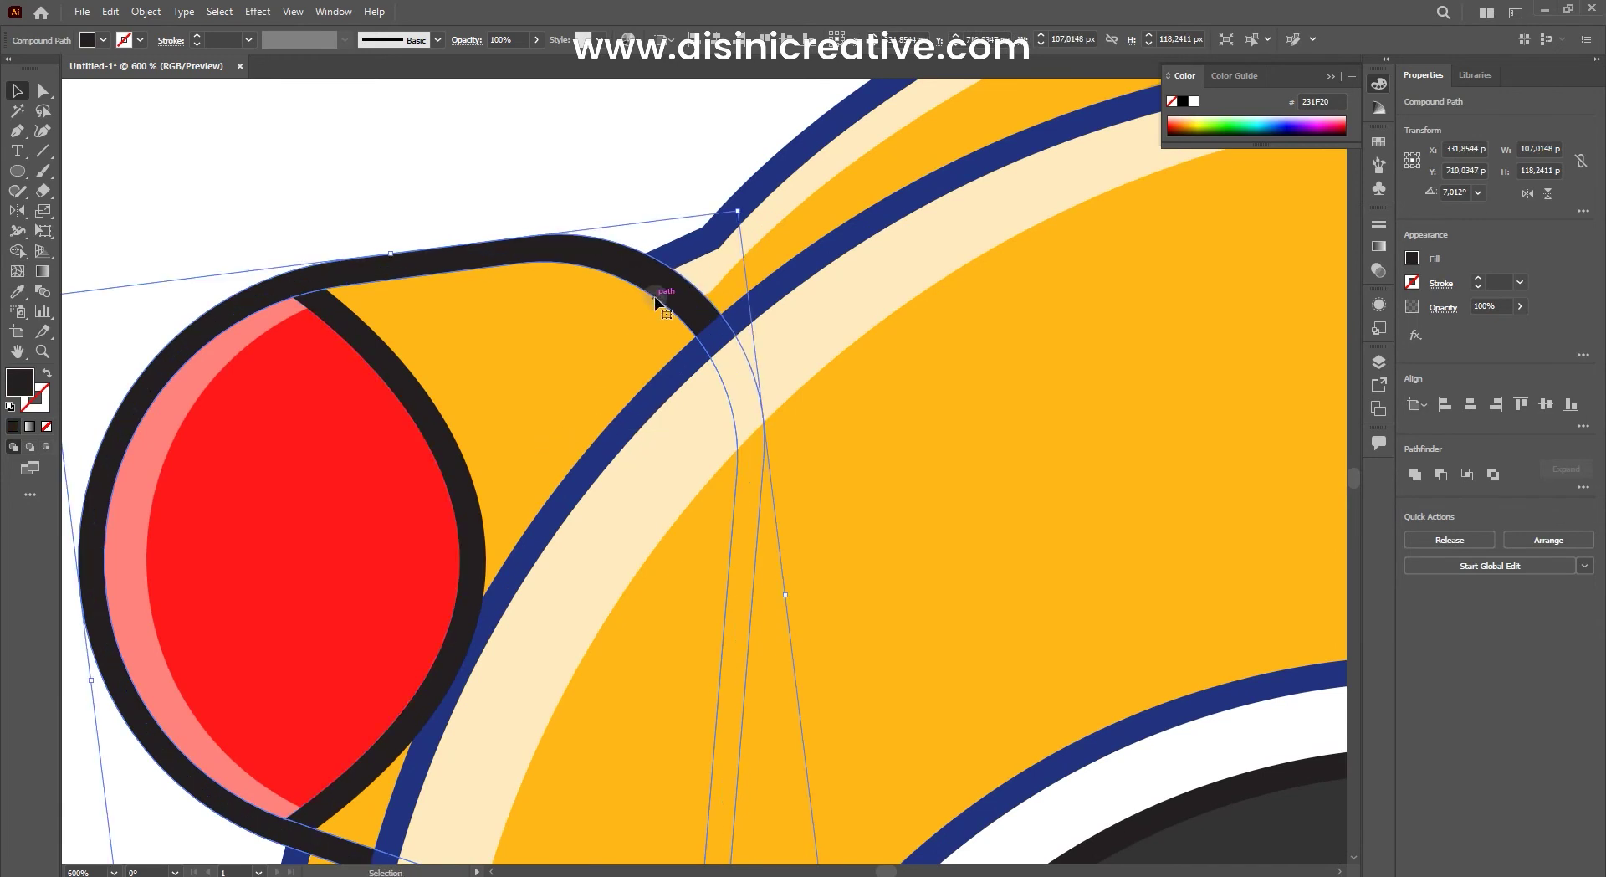
Step: Recolour the lamp outline and inner dividing stroke navy with the eyedropper
{"action": "left_click", "coordinate": [16, 291]}
{"action": "left_click", "coordinate": [682, 251]}
{"action": "left_click", "coordinate": [393, 385], "text": "ctrl"}
{"action": "left_click", "coordinate": [682, 251]}
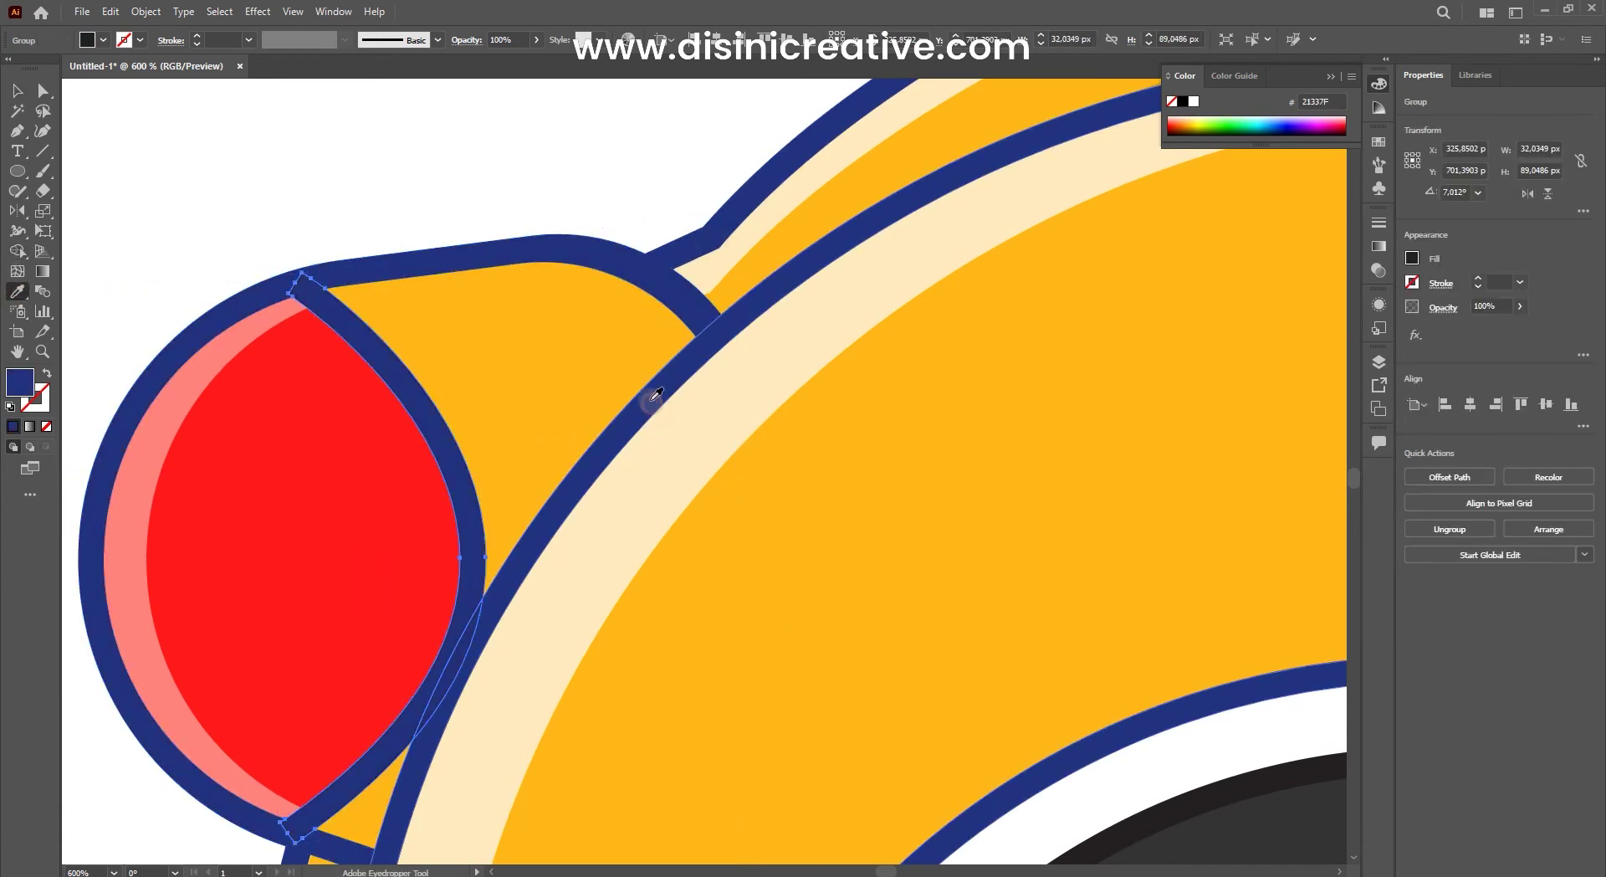
{"action": "key", "text": "ctrl+shift+a"}
{"action": "scroll", "coordinate": [747, 355], "scroll_direction": "down", "scroll_amount": 8, "text": "alt"}
{"action": "scroll", "coordinate": [747, 355], "scroll_direction": "up", "scroll_amount": 5, "text": "alt"}
Step: Add a translucent cream FFEABE highlight ellipse at the lamp's left
{"action": "left_click", "coordinate": [574, 340]}
{"action": "scroll", "coordinate": [494, 419], "scroll_direction": "up", "scroll_amount": 1, "text": "alt"}
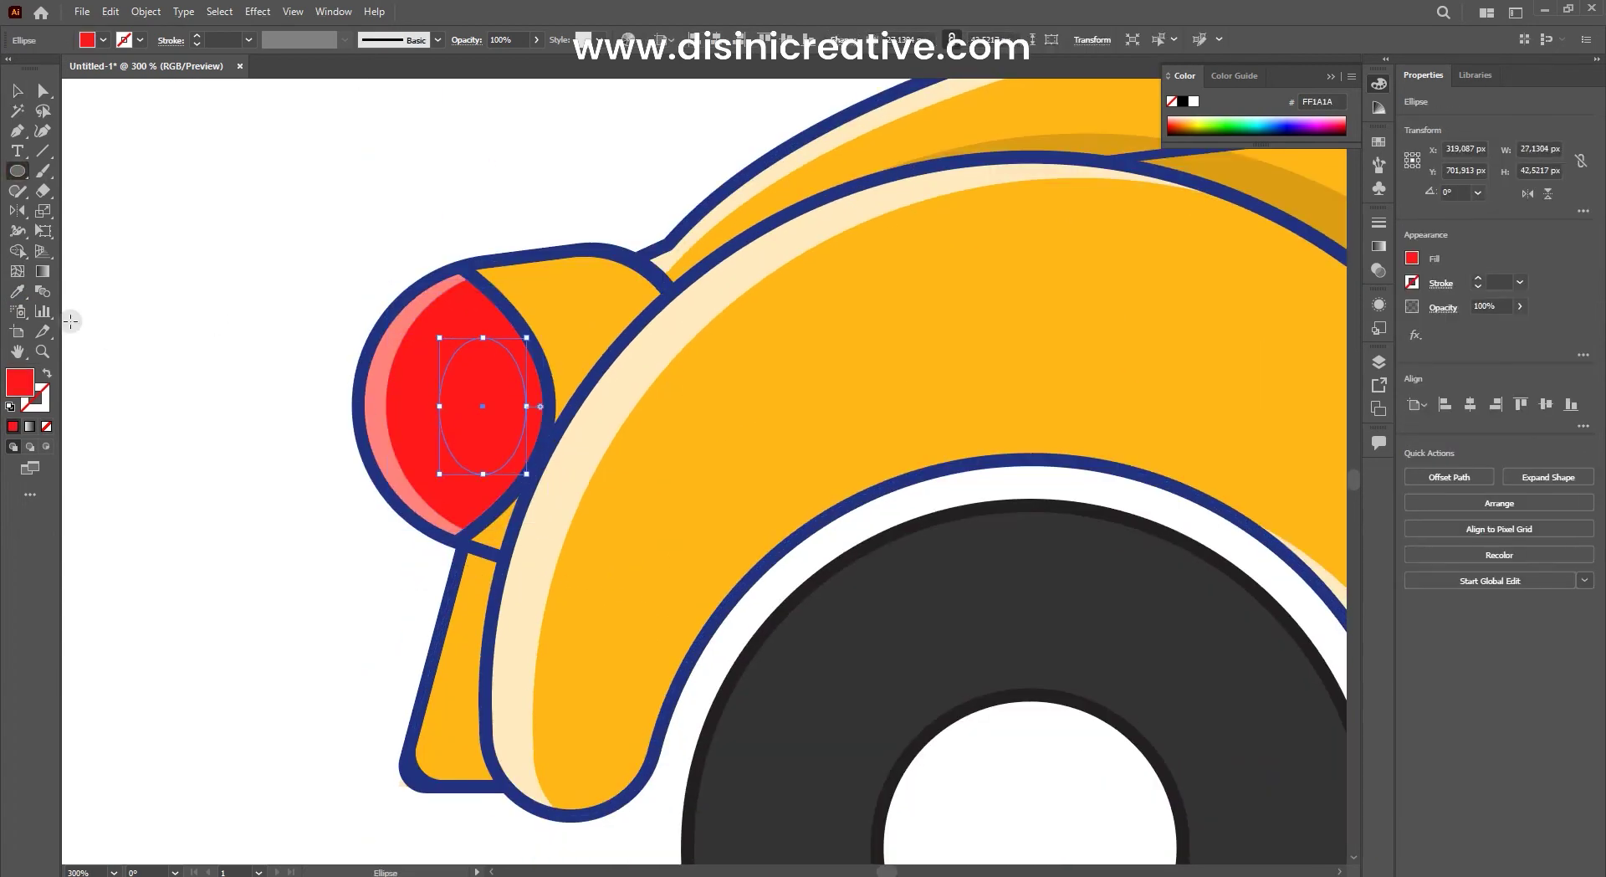
{"action": "left_click", "coordinate": [649, 338]}
{"action": "key", "text": "v"}
{"action": "mouse_move", "coordinate": [485, 405]}
{"action": "left_mouse_down"}
{"action": "mouse_move", "coordinate": [463, 404]}
{"action": "mouse_move", "coordinate": [470, 371]}
{"action": "left_mouse_up"}
{"action": "scroll", "coordinate": [462, 404], "scroll_direction": "down", "scroll_amount": 5, "text": "alt"}
{"action": "scroll", "coordinate": [462, 404], "scroll_direction": "up", "scroll_amount": 5, "text": "alt"}
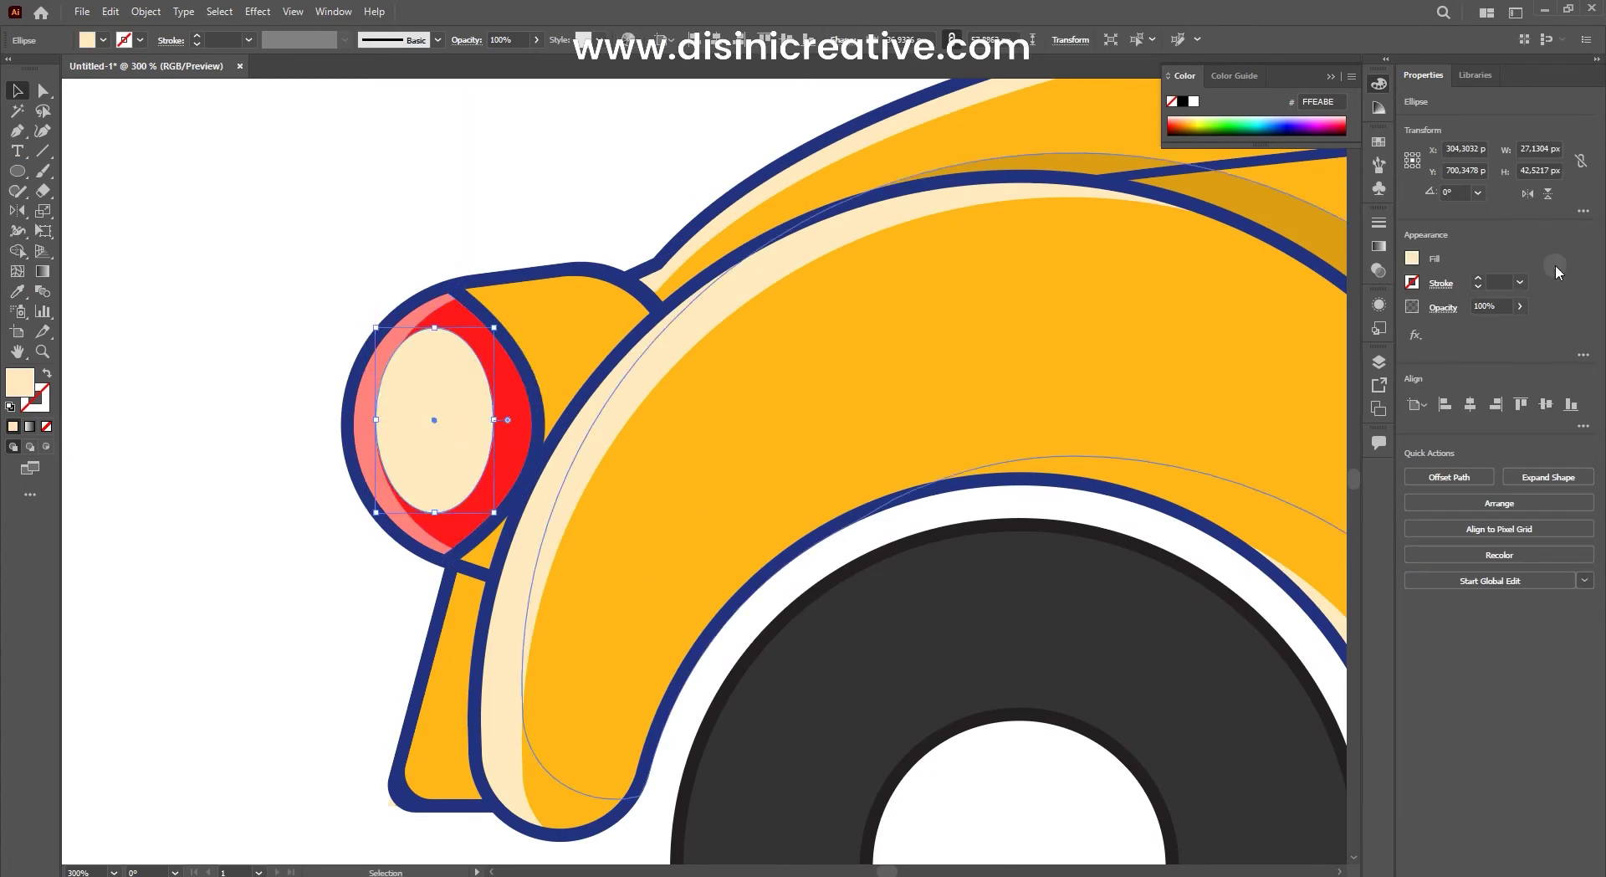
{"action": "left_click_drag", "start_coordinate": [1472, 337], "coordinate": [1471, 337]}
{"action": "scroll", "coordinate": [993, 275], "scroll_direction": "down", "scroll_amount": 5, "text": "alt"}
{"action": "scroll", "coordinate": [455, 353], "scroll_direction": "up", "scroll_amount": 4, "text": "alt"}
Step: Try bringing the lamp housing to the front, then undo to keep it behind the body
{"action": "left_click", "coordinate": [455, 353]}
{"action": "left_click", "coordinate": [491, 268]}
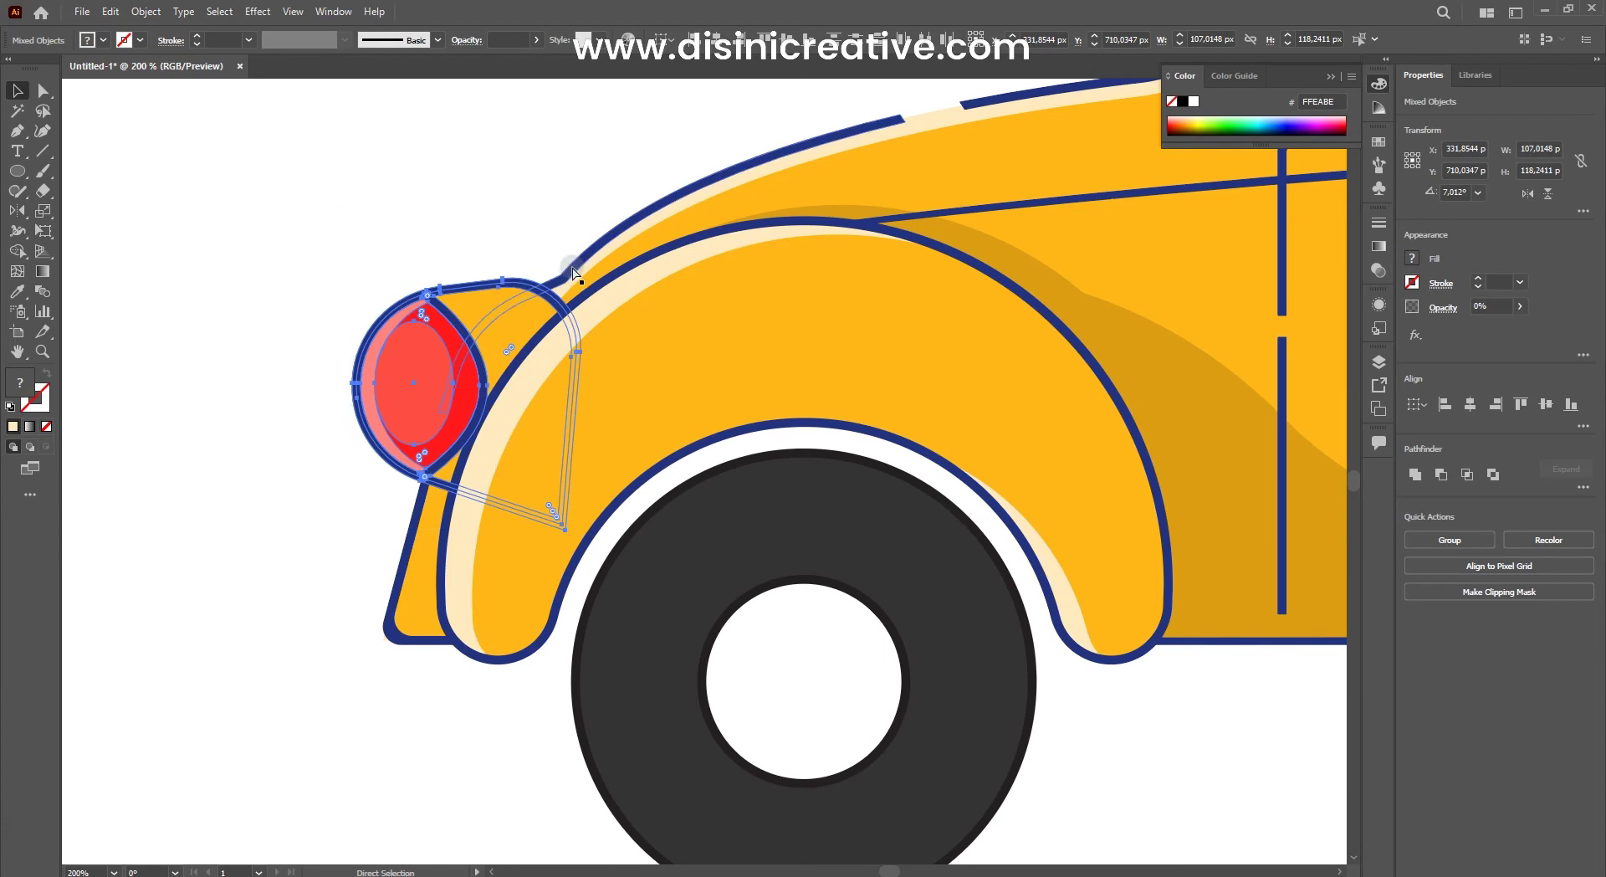
{"action": "key", "text": "ctrl+shift+bracketright"}
{"action": "key", "text": "a"}
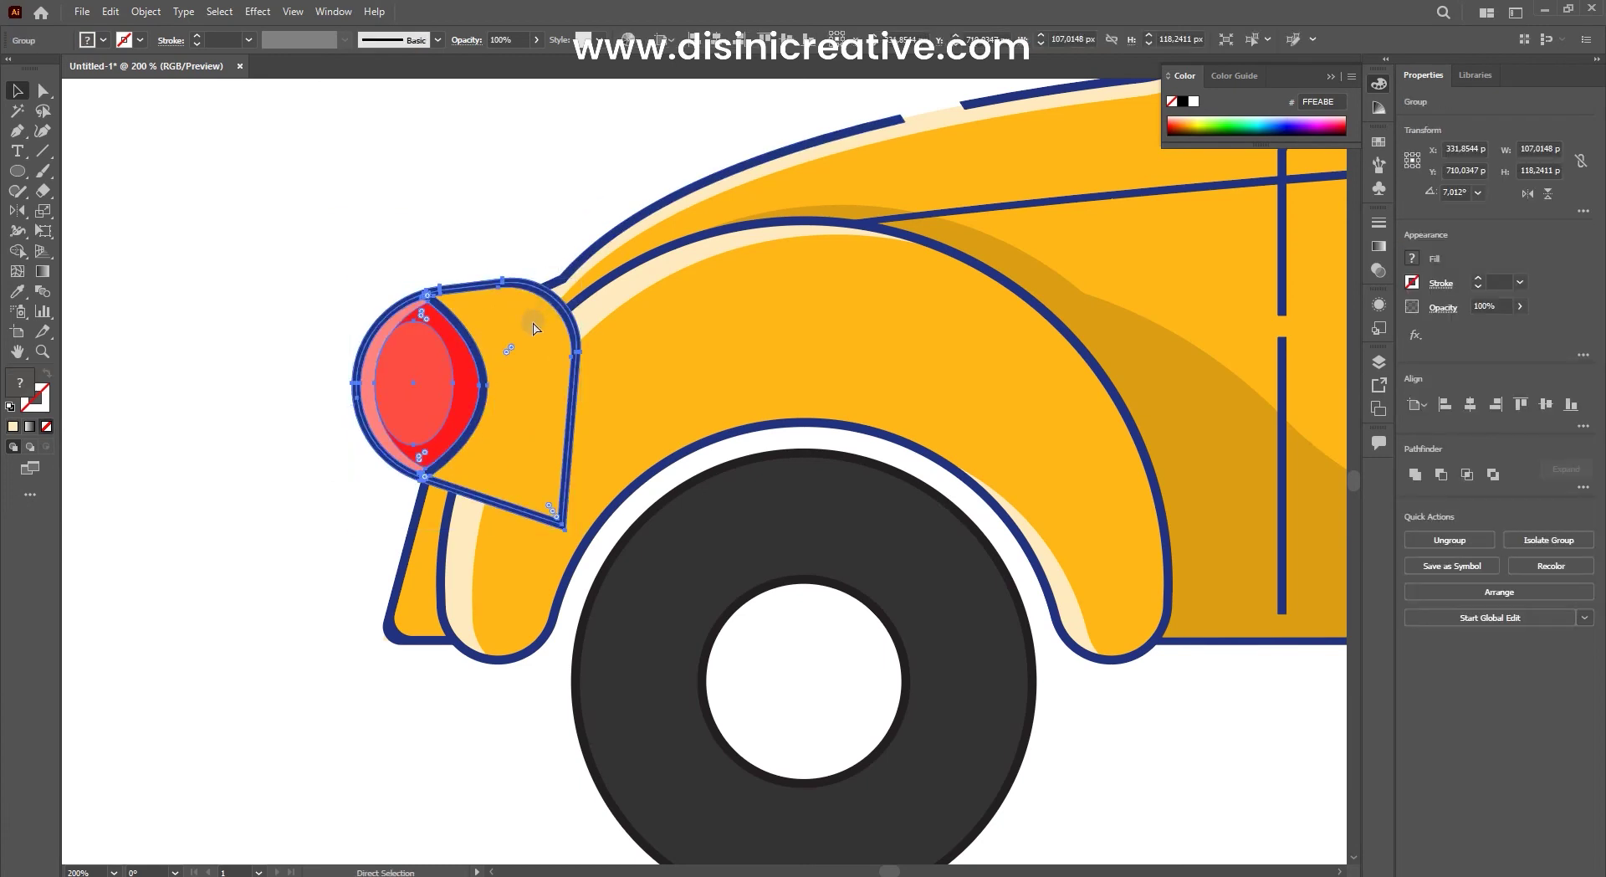
{"action": "key", "text": "ctrl+z"}
{"action": "key", "text": "v"}
{"action": "scroll", "coordinate": [513, 316], "scroll_direction": "down", "scroll_amount": 5, "text": "alt"}
{"action": "scroll", "coordinate": [767, 332], "scroll_direction": "up", "scroll_amount": 5, "text": "alt"}
Step: Rotate the lamp housing against the fender and reselect the lamp group
{"action": "left_click_drag", "start_coordinate": [779, 313], "coordinate": [854, 351]}
{"action": "left_click", "coordinate": [710, 259]}
{"action": "scroll", "coordinate": [863, 433], "scroll_direction": "down", "scroll_amount": 5, "text": "alt"}
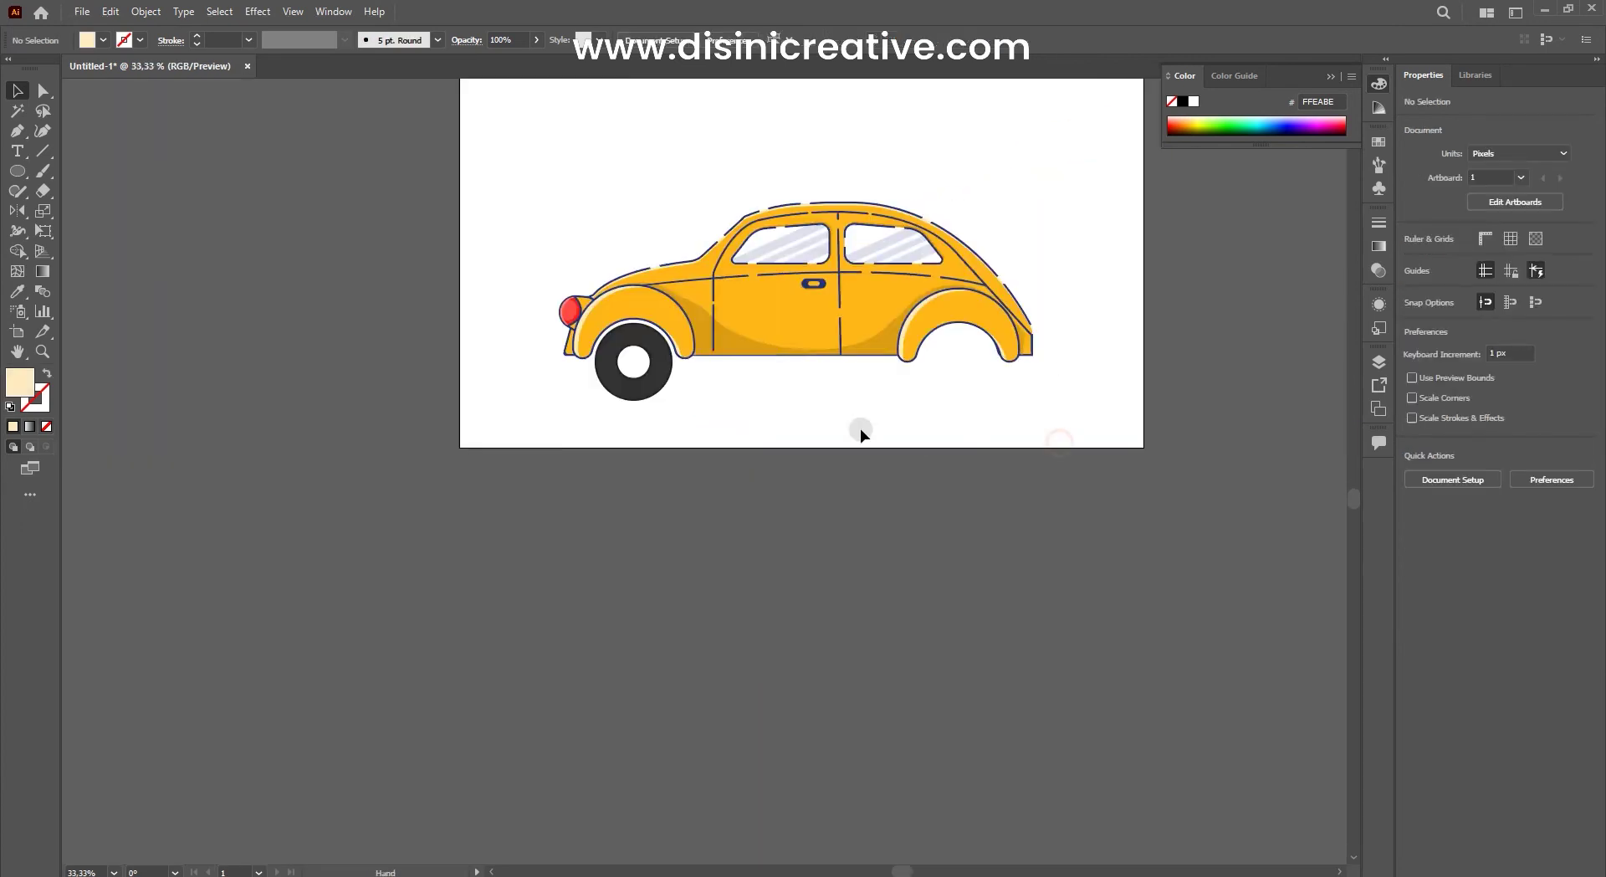
{"action": "scroll", "coordinate": [609, 300], "scroll_direction": "up", "scroll_amount": 3, "text": "alt"}
{"action": "left_click", "coordinate": [577, 290]}
Step: Make a mirrored copy of the red lamp and move it to the car's right end
{"action": "left_click_drag", "start_coordinate": [577, 267], "coordinate": [577, 269]}
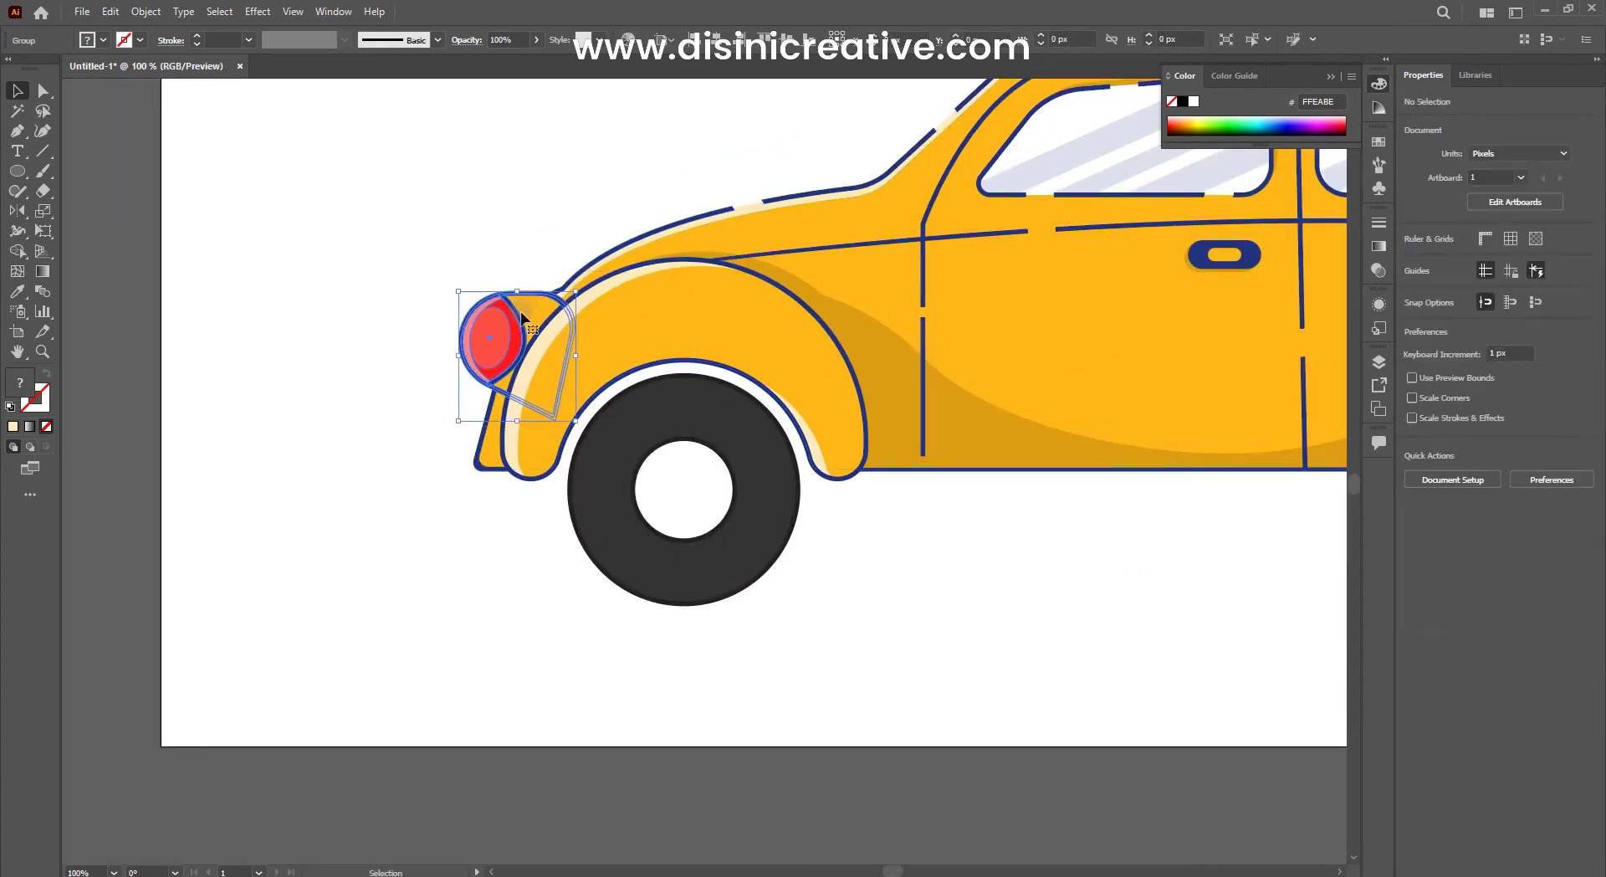
{"action": "scroll", "coordinate": [577, 270], "scroll_direction": "down", "scroll_amount": 3}
{"action": "left_click_drag", "start_coordinate": [501, 329], "coordinate": [1280, 326]}
{"action": "scroll", "coordinate": [1291, 286], "scroll_direction": "up", "scroll_amount": 1, "text": "alt"}
{"action": "left_click_drag", "start_coordinate": [1013, 369], "coordinate": [936, 386]}
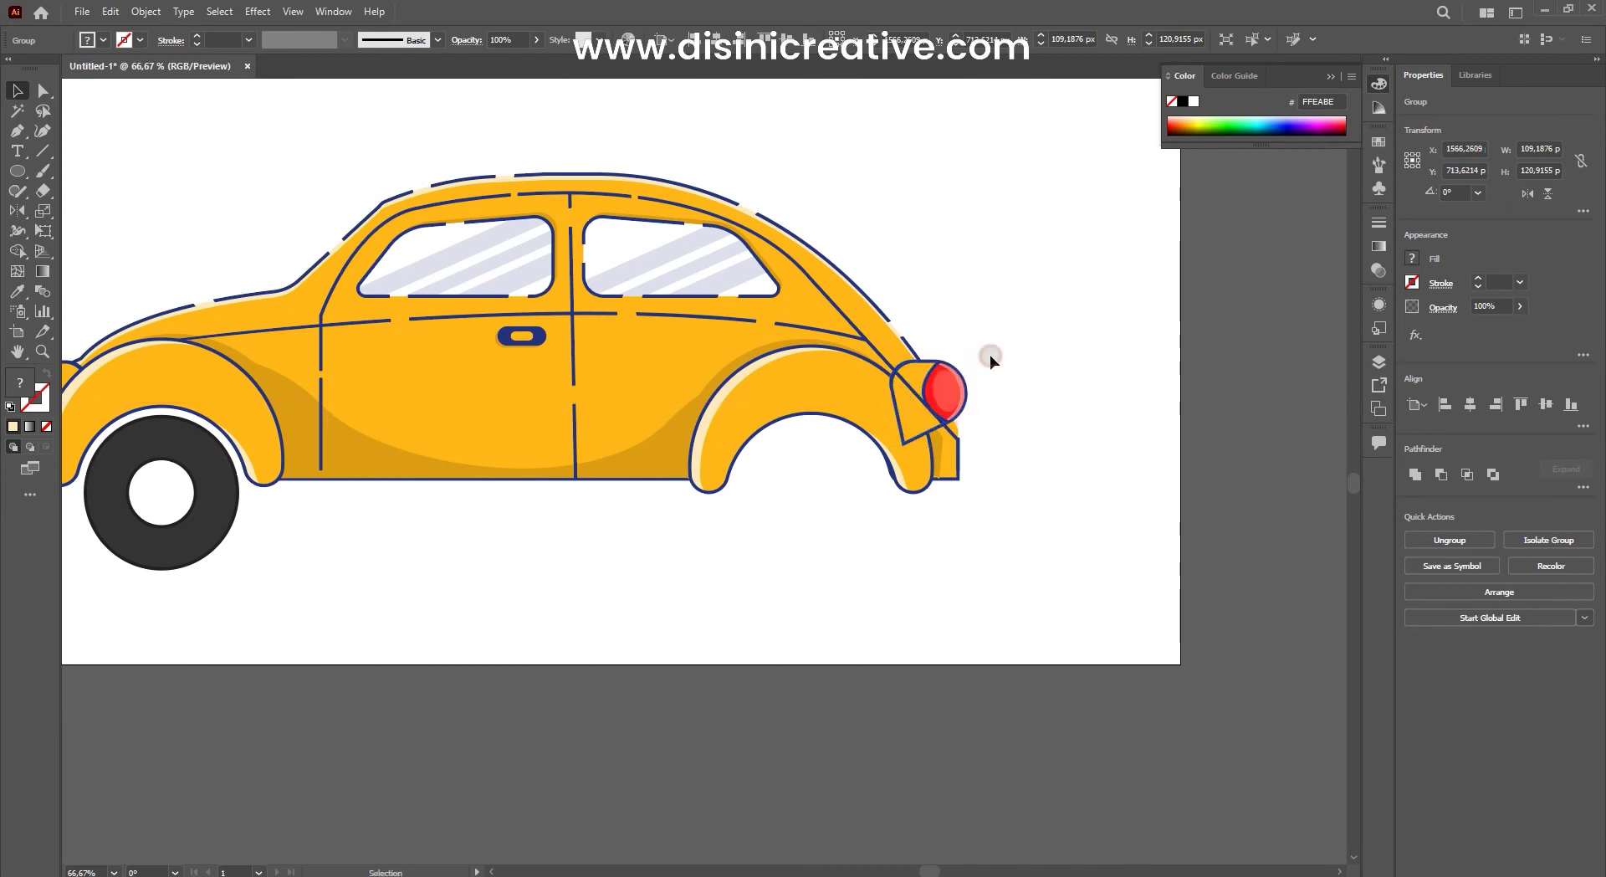
{"action": "scroll", "coordinate": [990, 355], "scroll_direction": "up", "scroll_amount": 2, "text": "alt"}
Step: Bring the copied lamp in front of the rear fender via Arrange > Bring to Front
{"action": "right_click", "coordinate": [983, 384]}
{"action": "left_click", "coordinate": [1194, 674]}
{"action": "right_click", "coordinate": [735, 378]}
{"action": "left_click", "coordinate": [1158, 454]}
Step: Nudge and rotate the copied lamp so it sits angled on the rear fender
{"action": "mouse_move", "coordinate": [981, 380]}
{"action": "left_mouse_down"}
{"action": "mouse_move", "coordinate": [981, 394]}
{"action": "mouse_move", "coordinate": [967, 384]}
{"action": "mouse_move", "coordinate": [1028, 427]}
{"action": "left_mouse_up"}
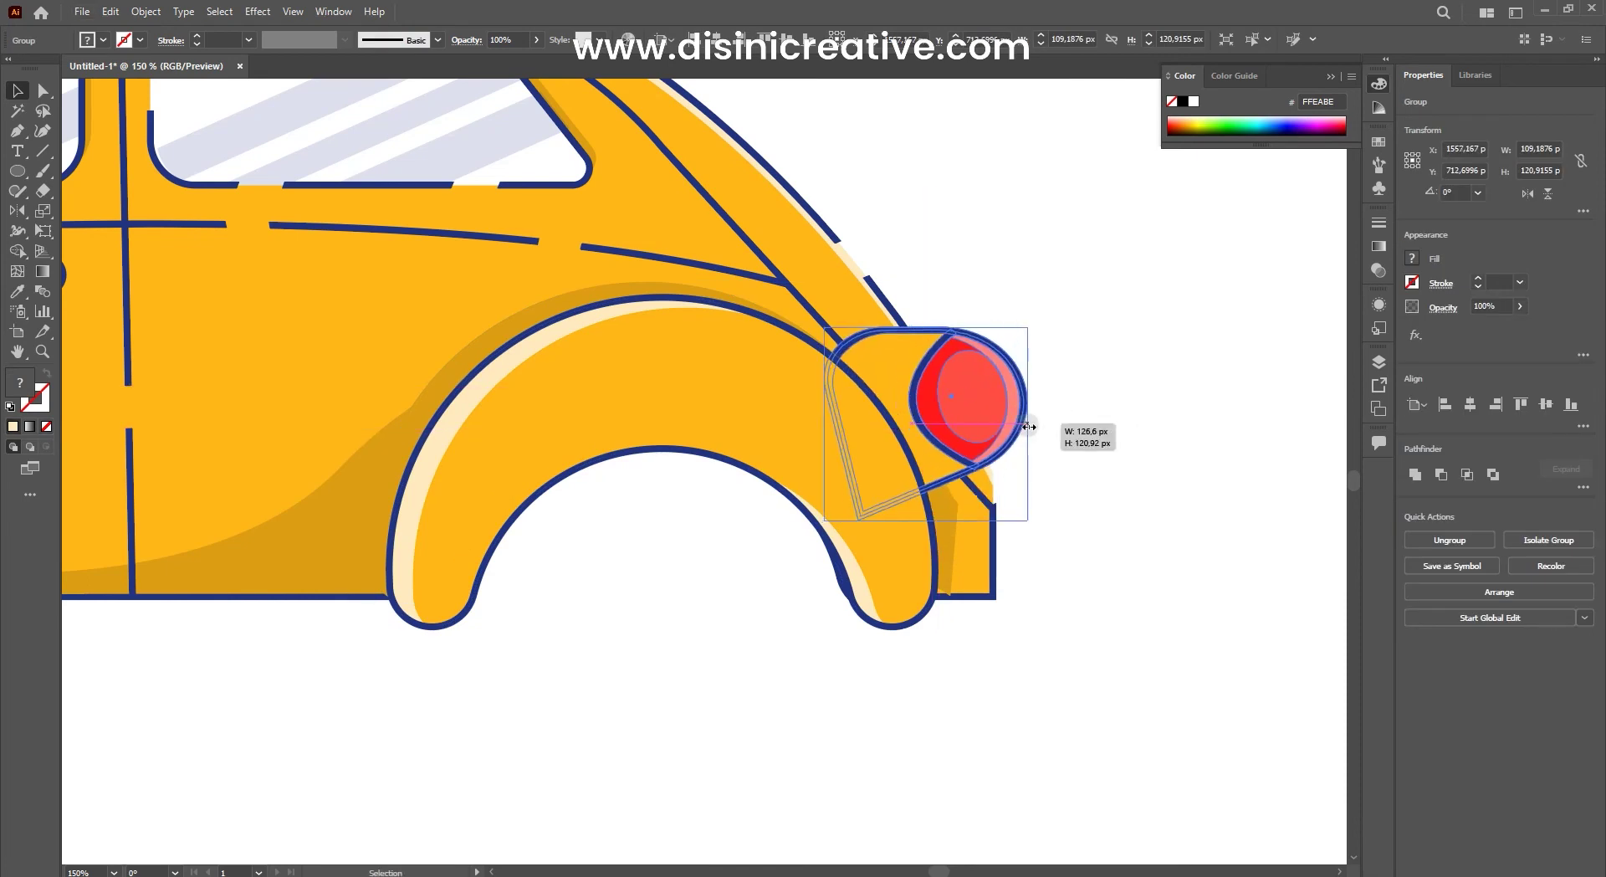
{"action": "left_click_drag", "start_coordinate": [1036, 321], "coordinate": [991, 285]}
{"action": "left_click_drag", "start_coordinate": [951, 368], "coordinate": [952, 366]}
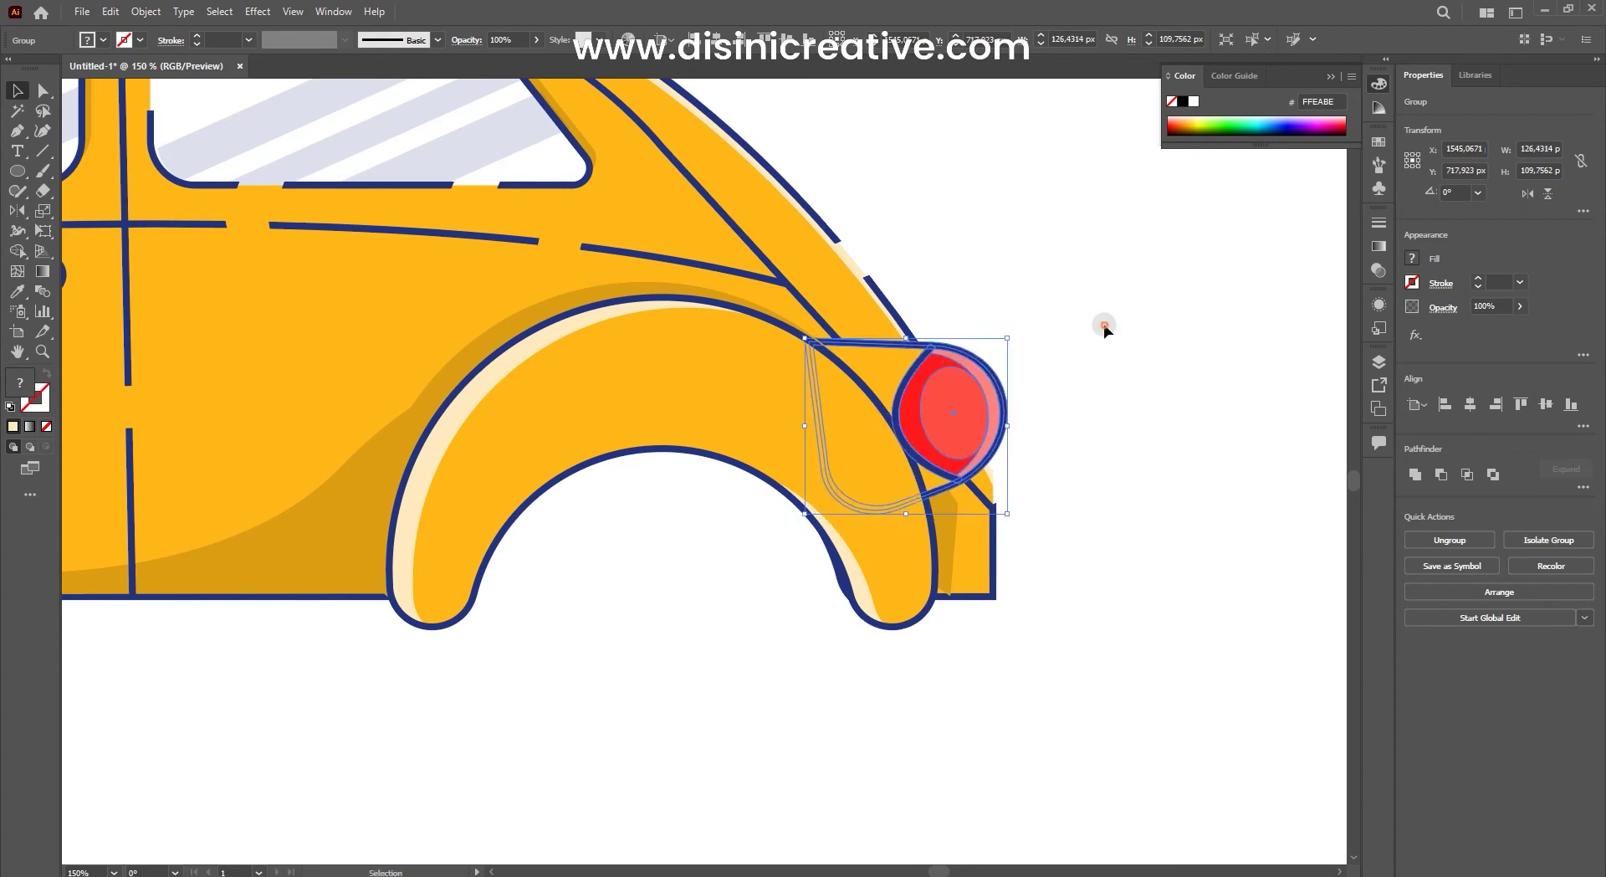
{"action": "left_click", "coordinate": [1105, 329]}
{"action": "scroll", "coordinate": [1156, 430], "scroll_direction": "down", "scroll_amount": 5}
{"action": "scroll", "coordinate": [1148, 440], "scroll_direction": "up", "scroll_amount": 3}
{"action": "scroll", "coordinate": [1206, 222], "scroll_direction": "down", "scroll_amount": 3}
{"action": "scroll", "coordinate": [1206, 221], "scroll_direction": "up", "scroll_amount": 3}
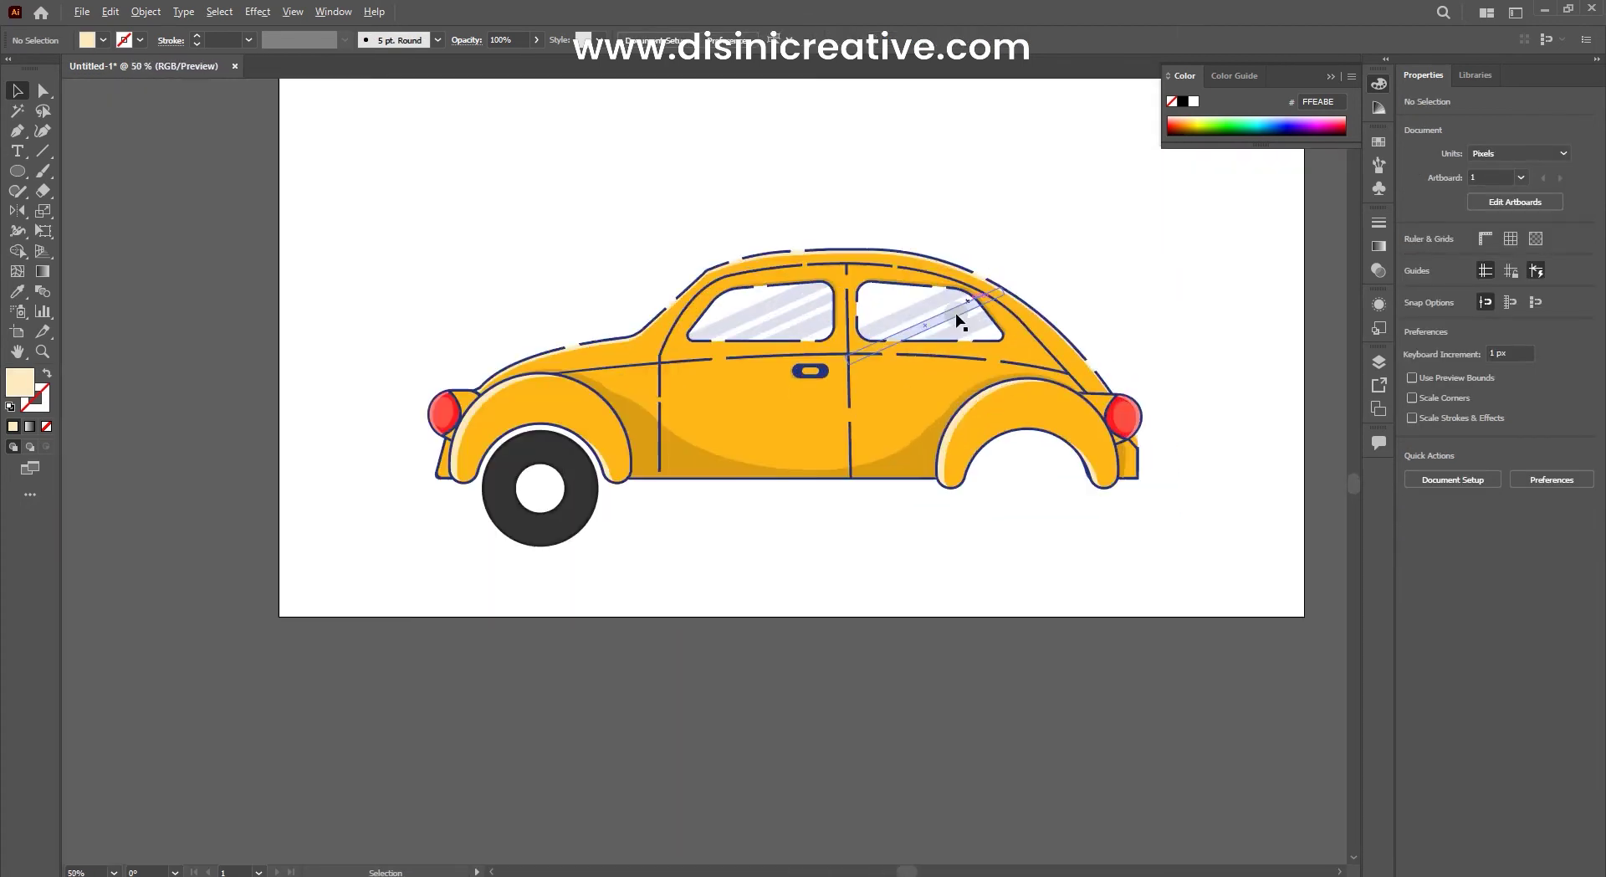
{"action": "scroll", "coordinate": [535, 298], "scroll_direction": "up", "scroll_amount": 1}
{"action": "scroll", "coordinate": [534, 298], "scroll_direction": "down", "scroll_amount": 1}
{"action": "scroll", "coordinate": [800, 355], "scroll_direction": "up", "scroll_amount": 1}
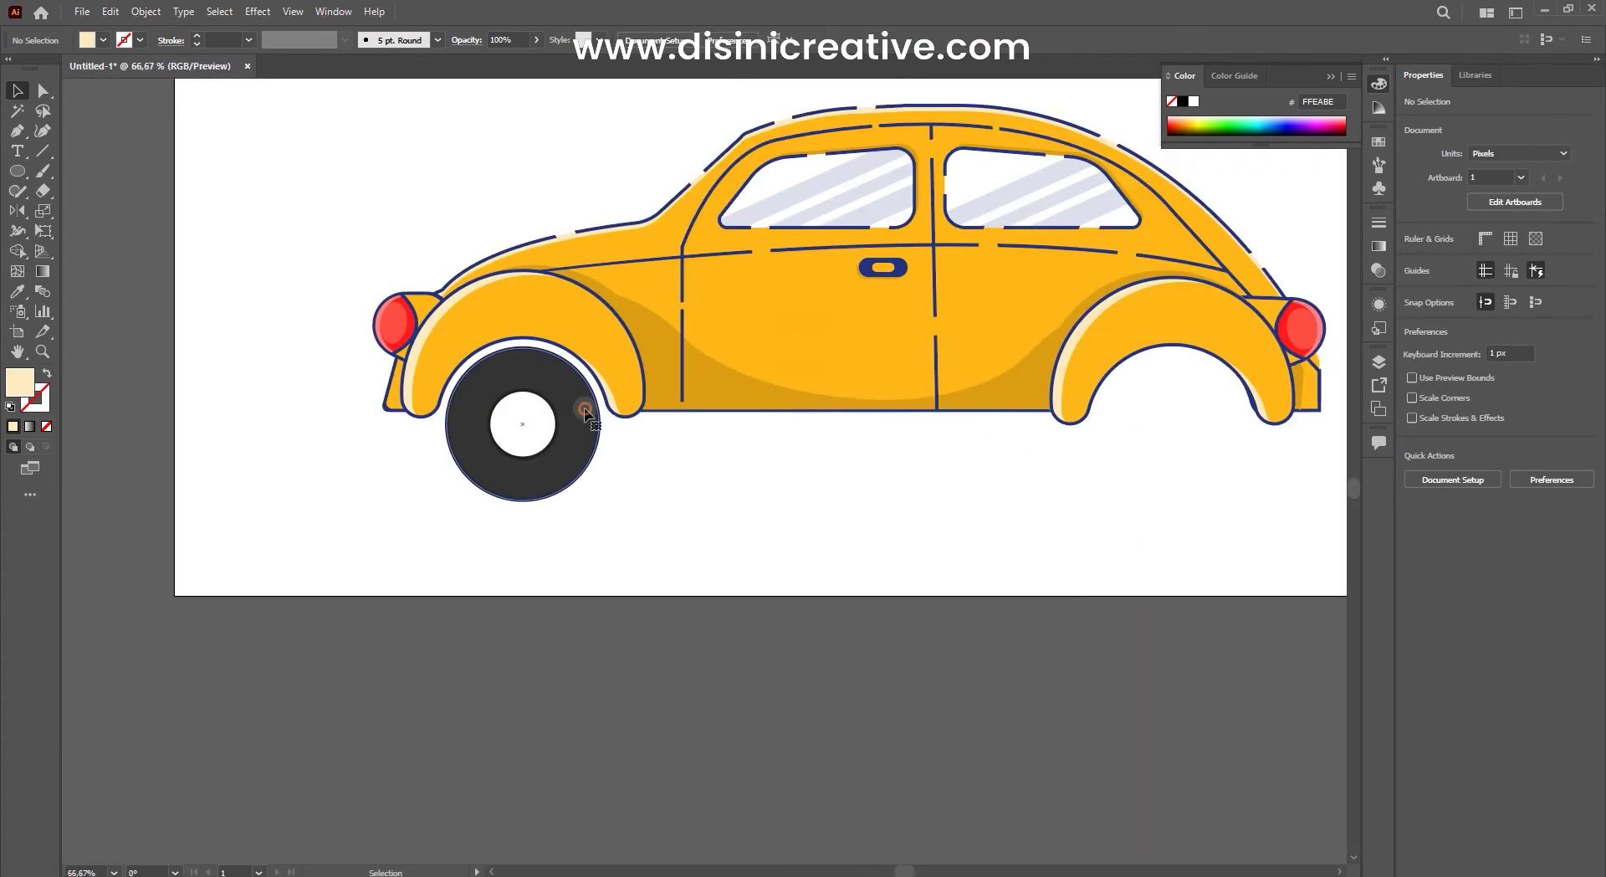
Step: Enlarge the left wheel's tyre circle to 225 px
{"action": "scroll", "coordinate": [520, 415], "scroll_direction": "up", "scroll_amount": 1}
{"action": "left_click", "coordinate": [502, 502]}
{"action": "left_click_drag", "start_coordinate": [614, 320], "coordinate": [625, 316]}
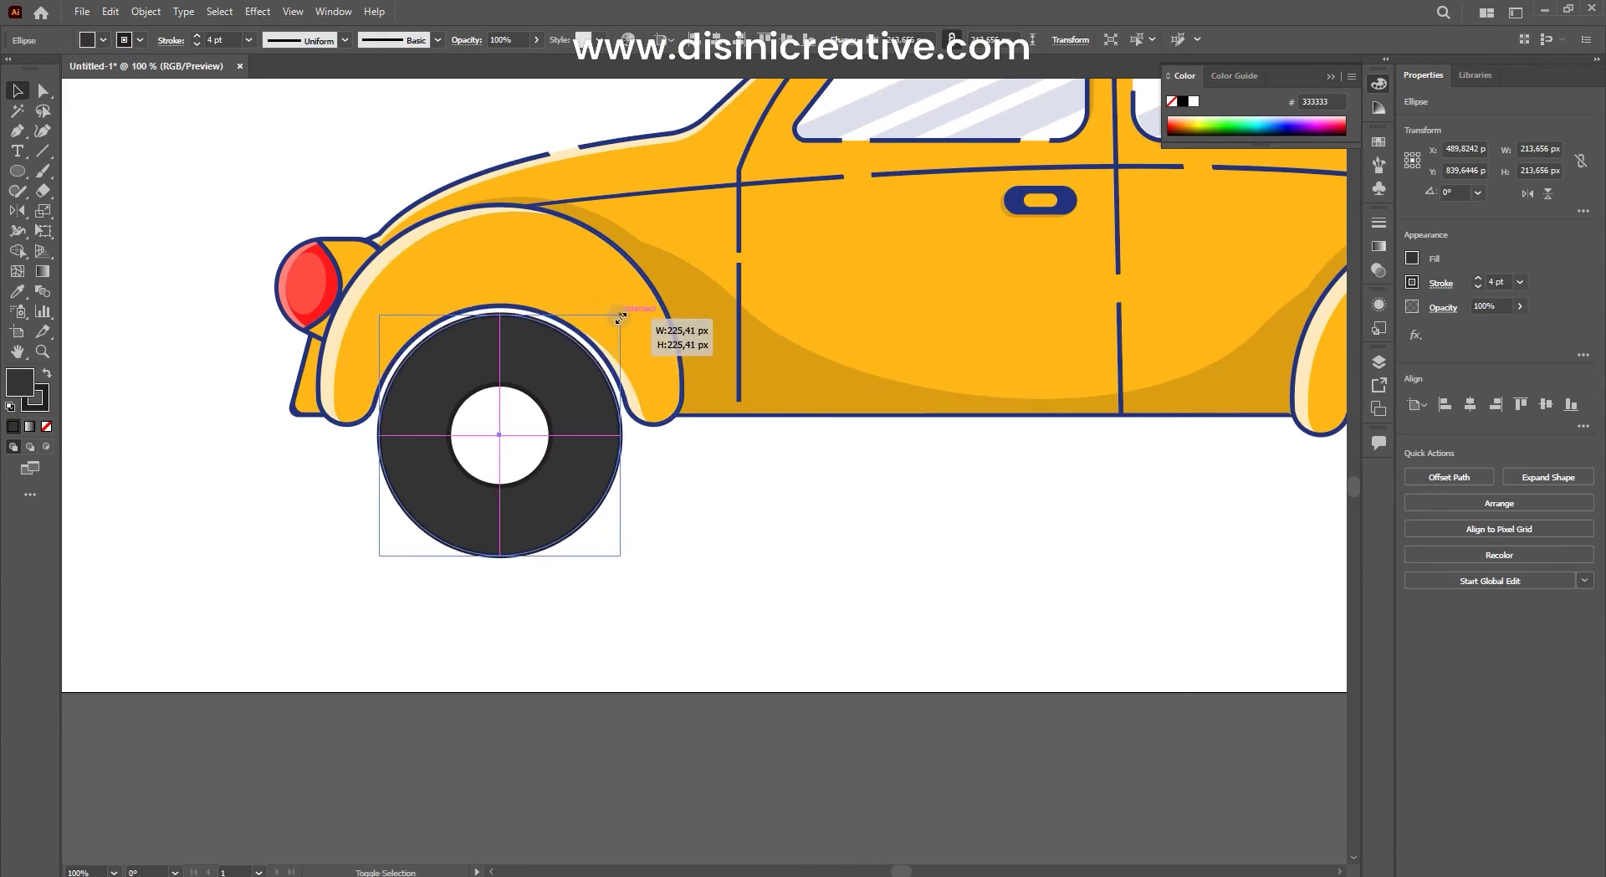
{"action": "scroll", "coordinate": [629, 376], "scroll_direction": "up", "scroll_amount": 2}
{"action": "left_click_drag", "start_coordinate": [645, 287], "coordinate": [656, 282]}
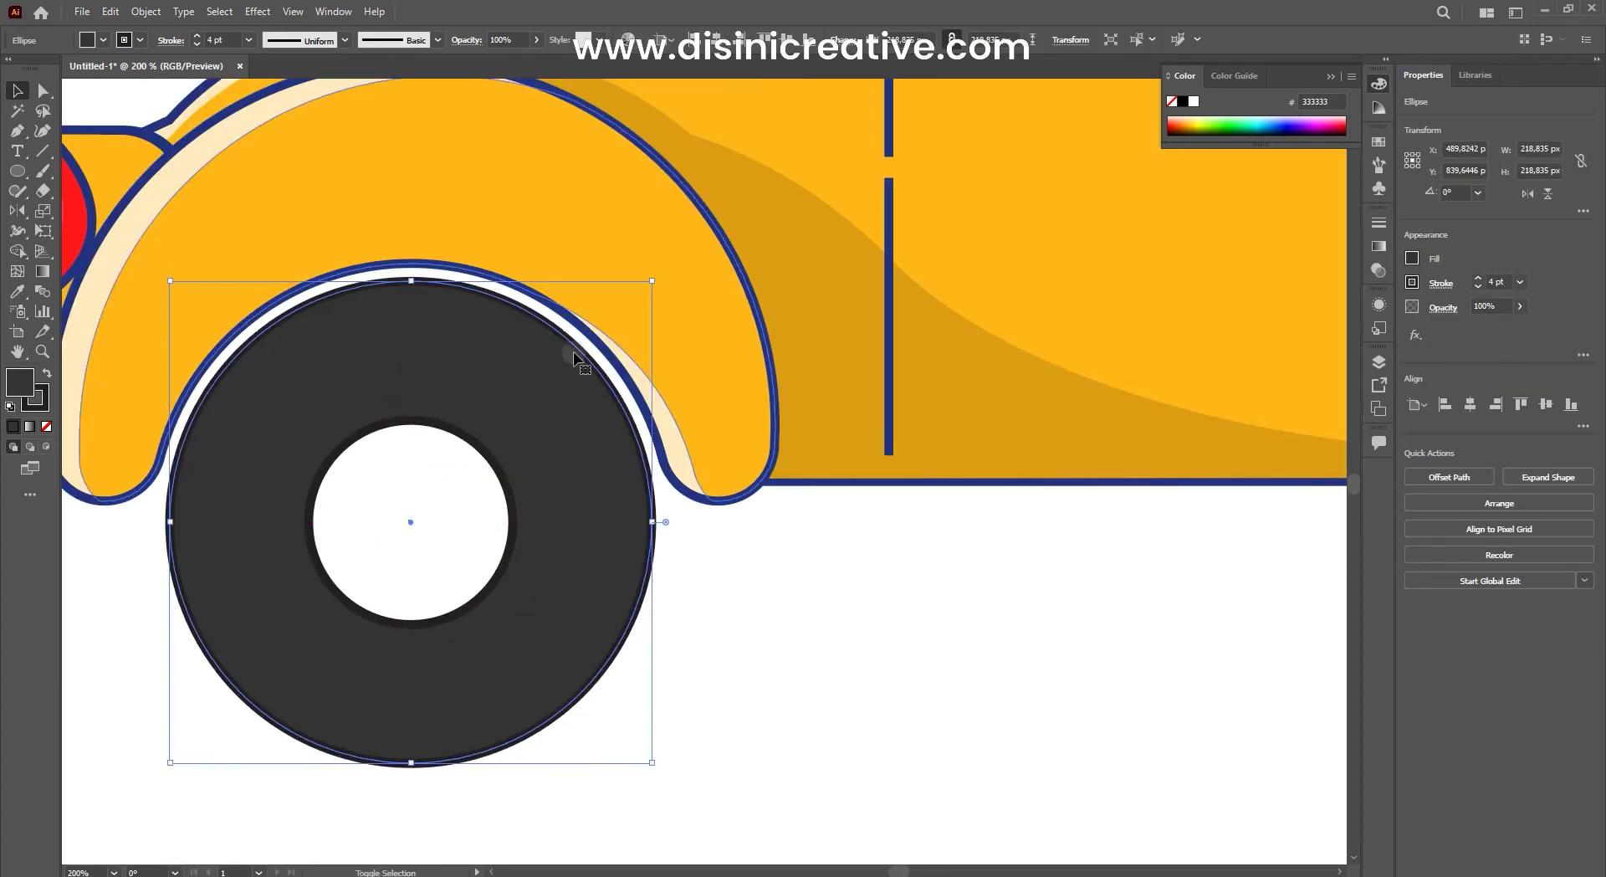
{"action": "left_click_drag", "start_coordinate": [507, 366], "coordinate": [751, 503]}
{"action": "left_click", "coordinate": [752, 503]}
{"action": "scroll", "coordinate": [731, 564], "scroll_direction": "down", "scroll_amount": 1}
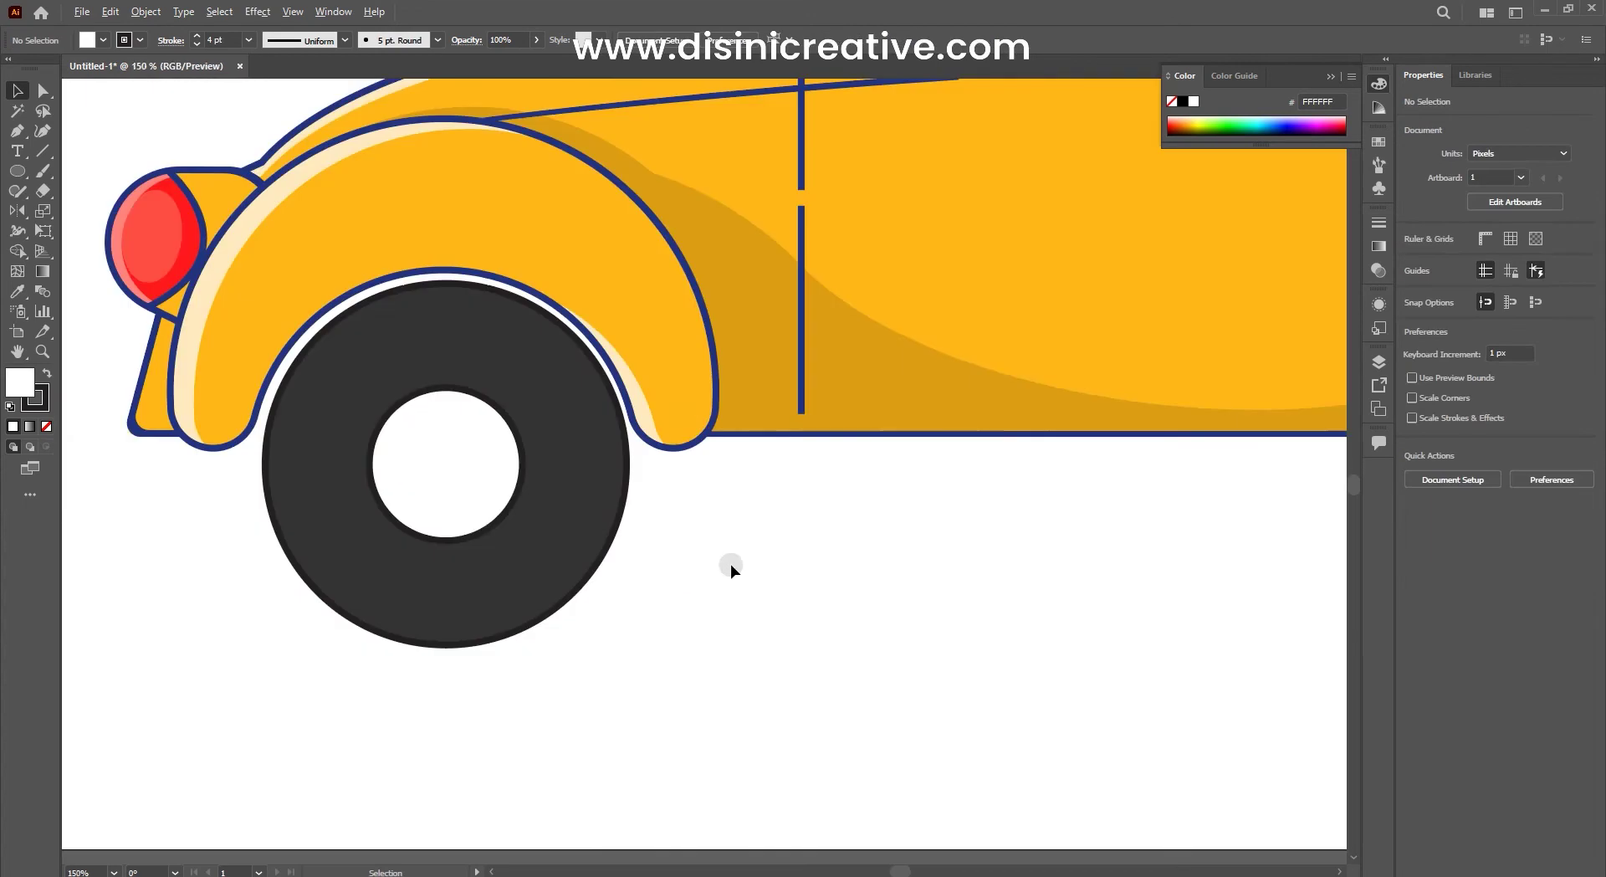
{"action": "scroll", "coordinate": [585, 376], "scroll_direction": "up", "scroll_amount": 1}
{"action": "scroll", "coordinate": [518, 280], "scroll_direction": "up", "scroll_amount": 1}
Step: Draw a triangular blade shape from the hub's centre with the Pen tool
{"action": "key", "text": "p"}
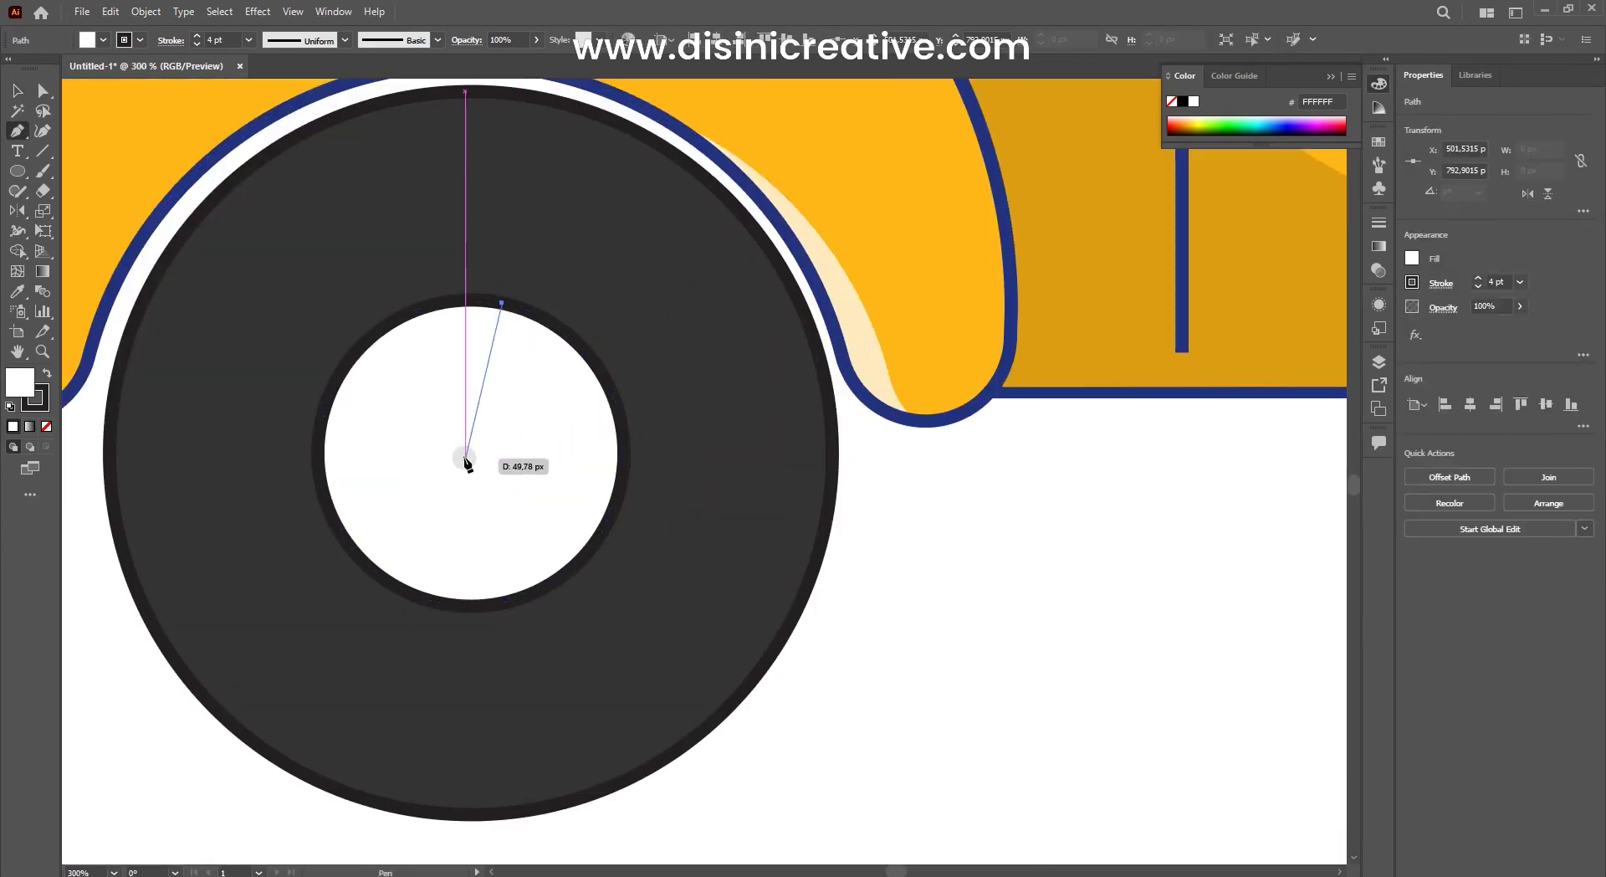
{"action": "left_click", "coordinate": [465, 452]}
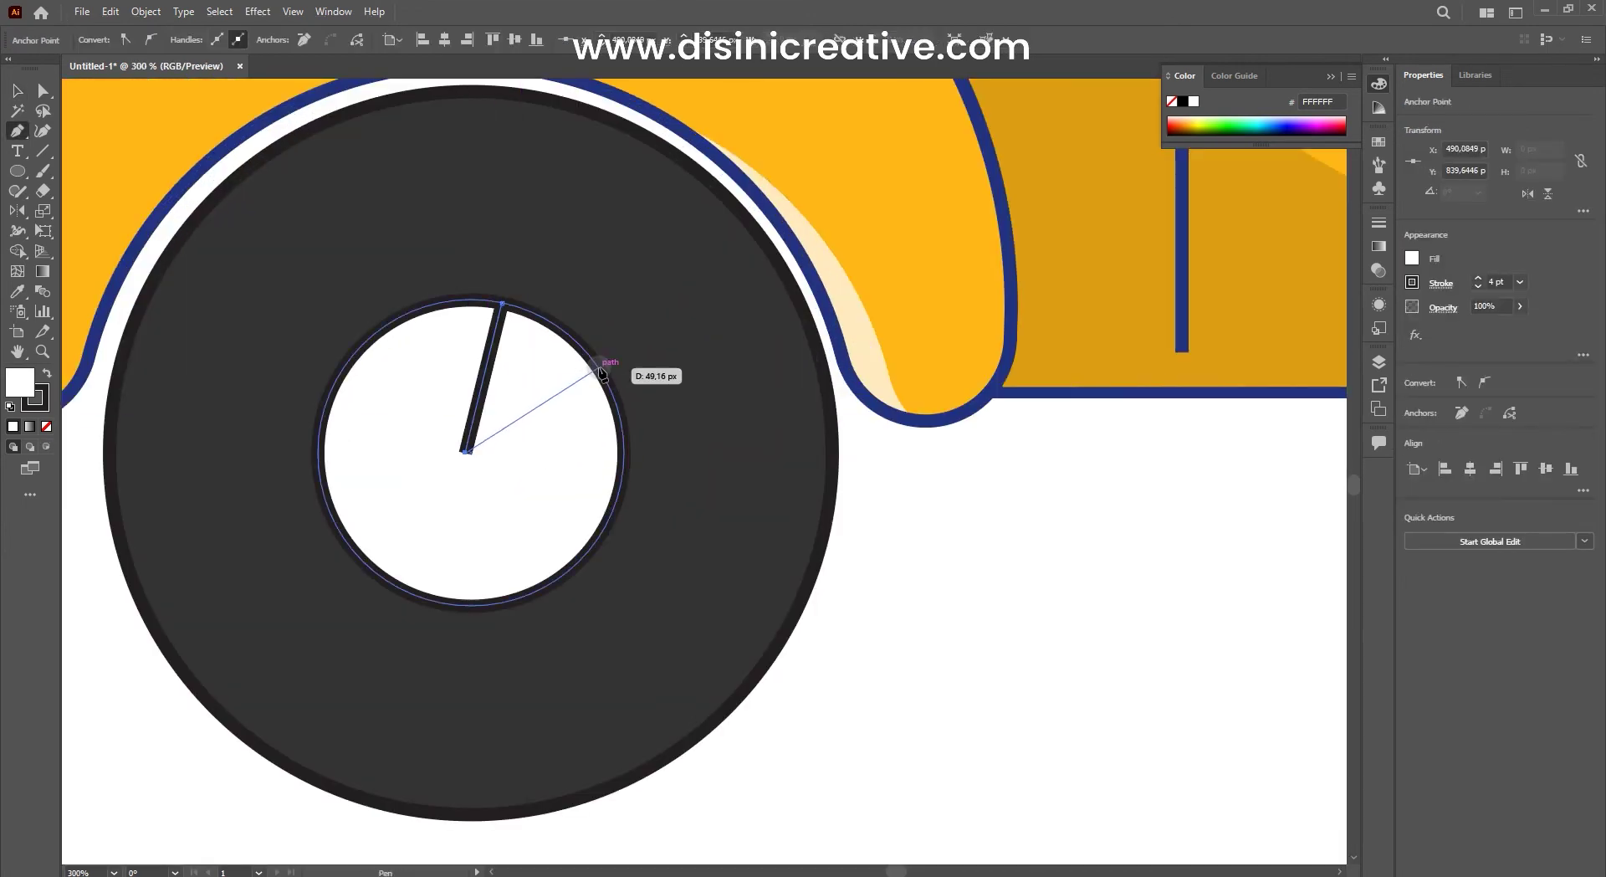
{"action": "left_click", "coordinate": [447, 302]}
{"action": "key", "text": "v"}
Step: Move the triangular blade into the hub and rotate a copy around it
{"action": "left_click", "coordinate": [505, 406]}
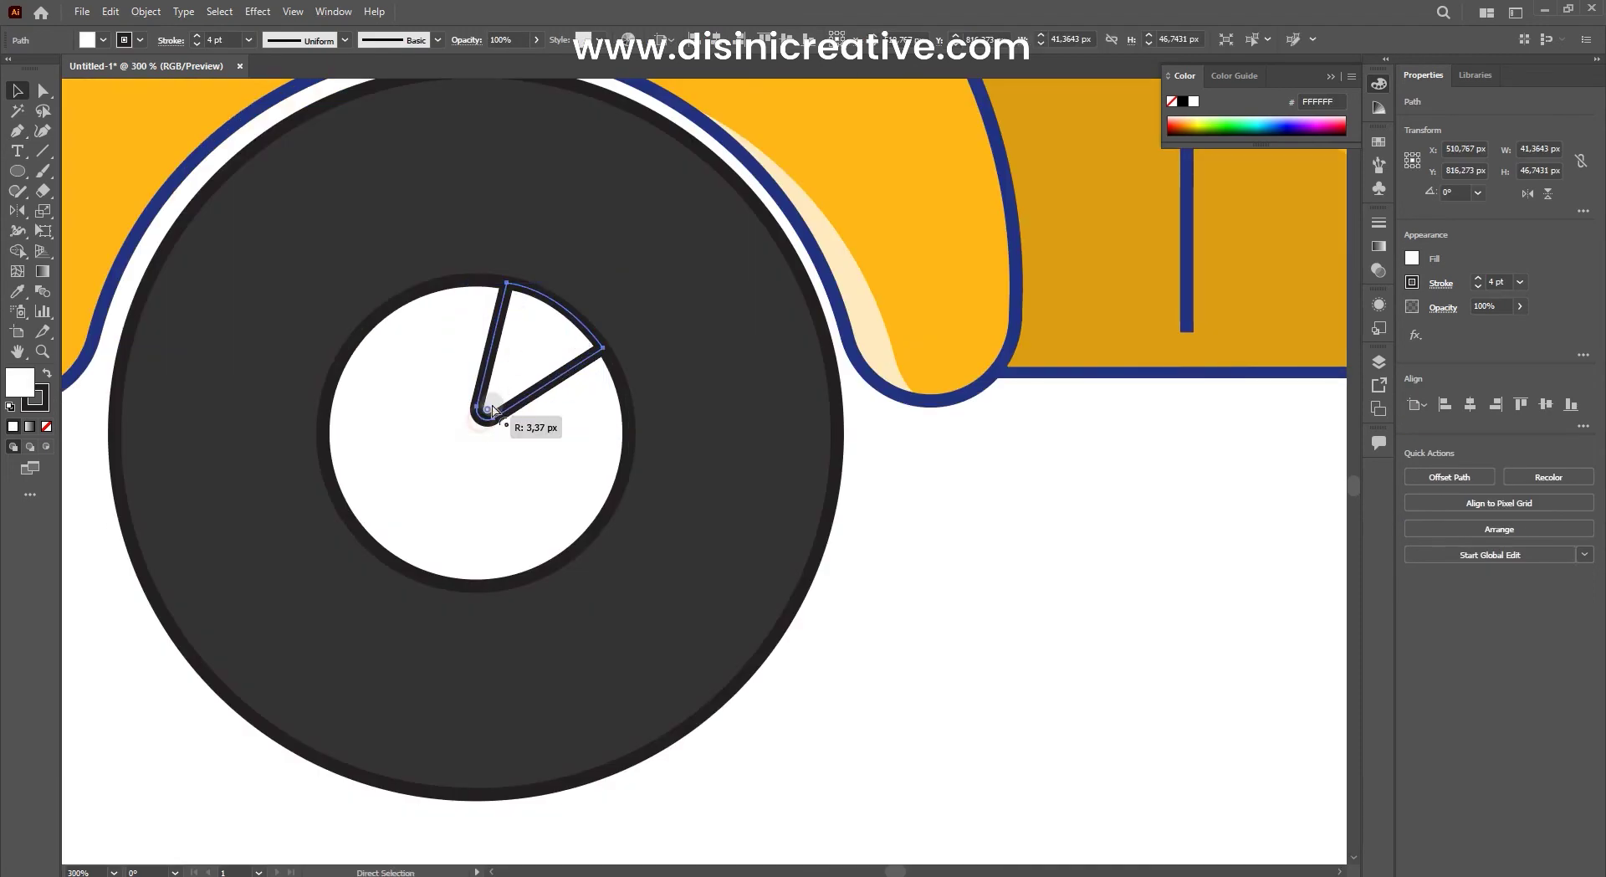
{"action": "left_click", "coordinate": [1528, 194]}
{"action": "mouse_move", "coordinate": [508, 450]}
{"action": "left_mouse_down"}
{"action": "mouse_move", "coordinate": [466, 506]}
{"action": "mouse_move", "coordinate": [573, 473]}
{"action": "mouse_move", "coordinate": [583, 493]}
{"action": "left_mouse_up"}
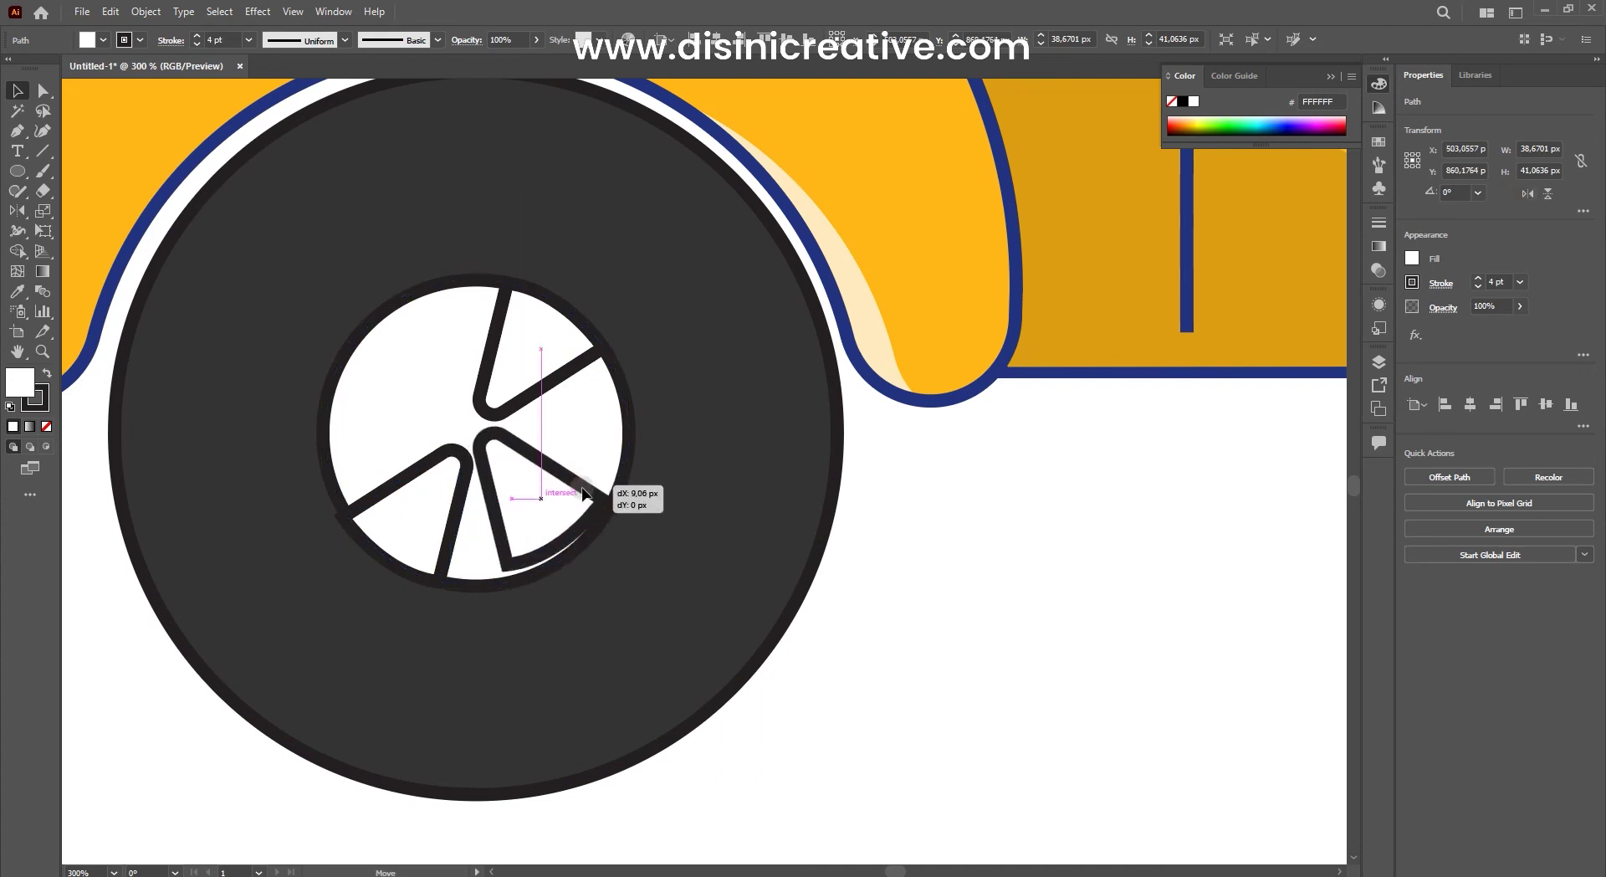
{"action": "mouse_move", "coordinate": [588, 414]}
{"action": "left_mouse_down"}
{"action": "mouse_move", "coordinate": [567, 465]}
{"action": "mouse_move", "coordinate": [427, 358]}
{"action": "left_mouse_up"}
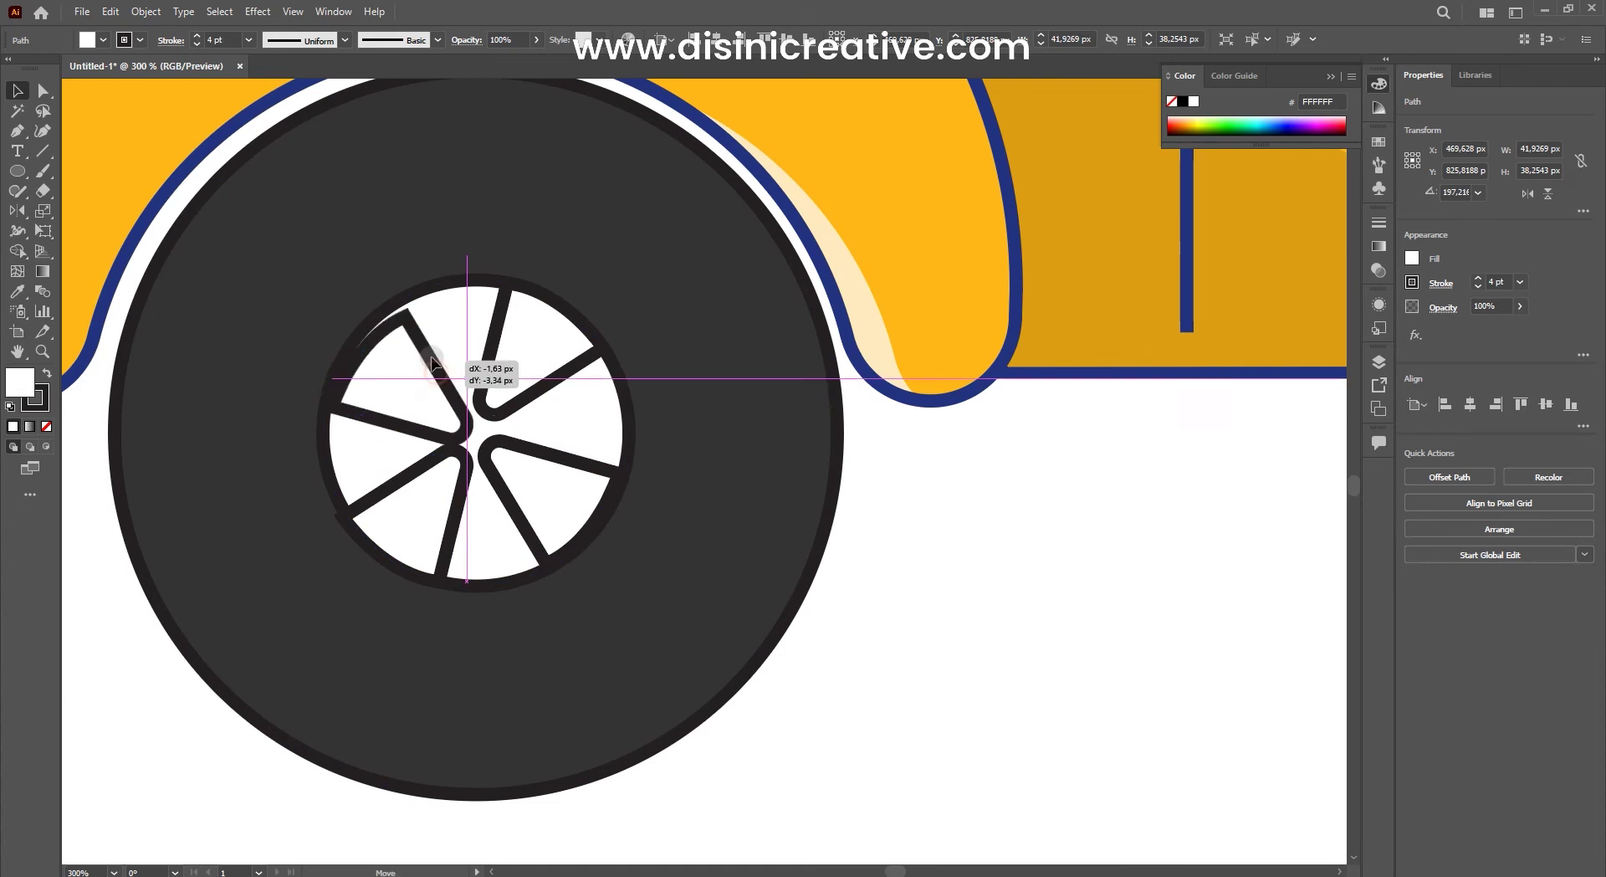
Step: Draw a small circle at the hub centre and fill it navy with the Eyedropper
{"action": "key", "text": "ctrl+minus"}
{"action": "key", "text": "ctrl+minus"}
{"action": "left_click", "coordinate": [850, 542]}
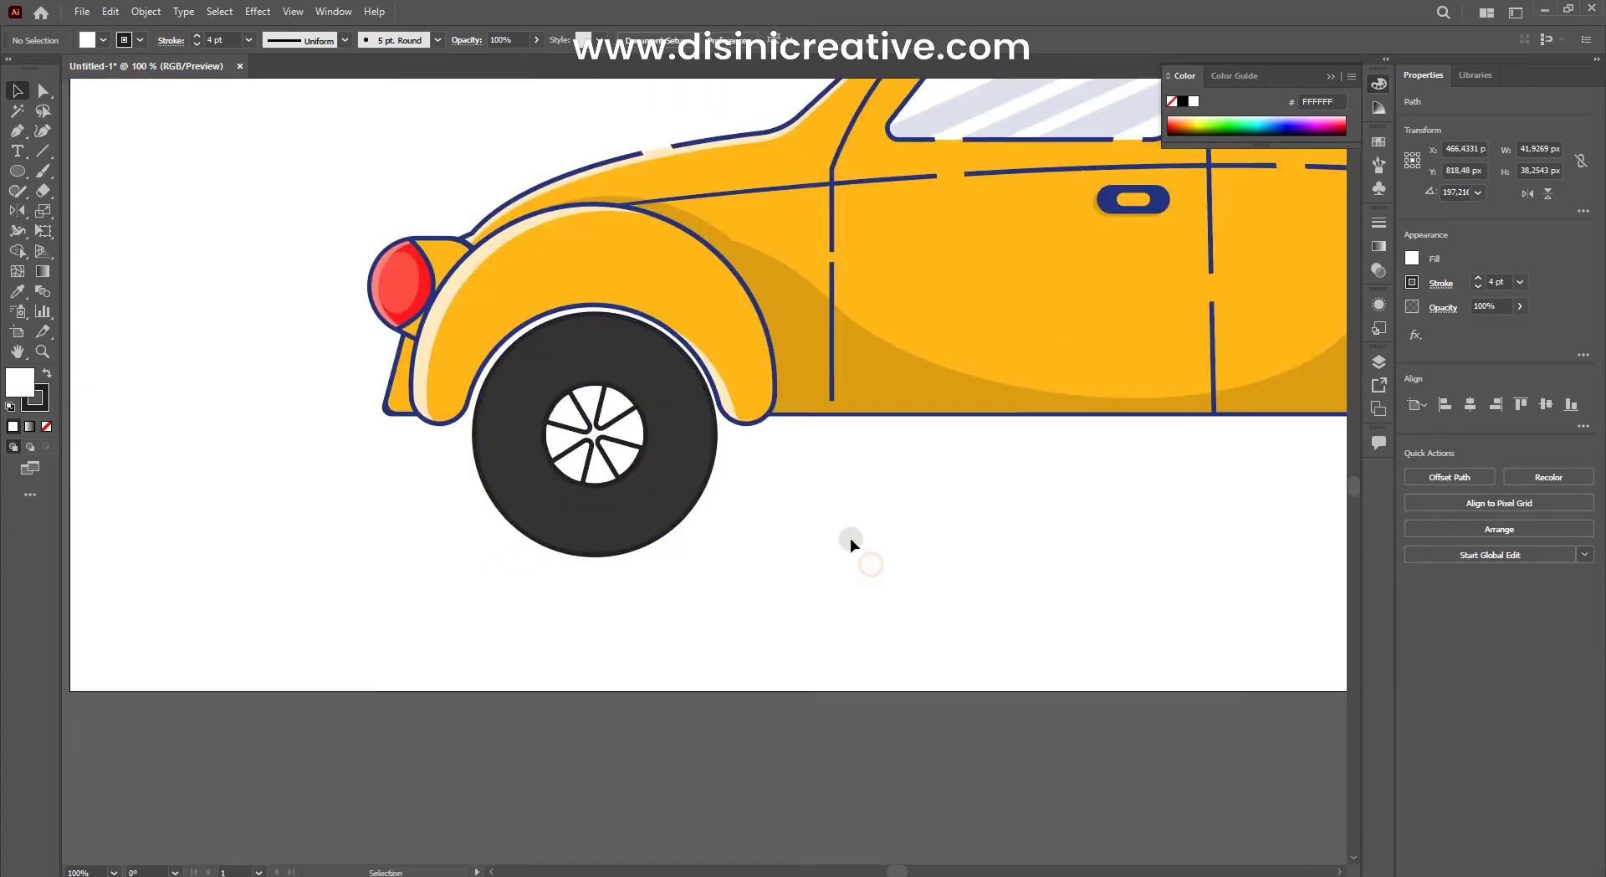
{"action": "key", "text": "ctrl+plus"}
{"action": "key", "text": "ctrl+plus"}
{"action": "key", "text": "ctrl+minus"}
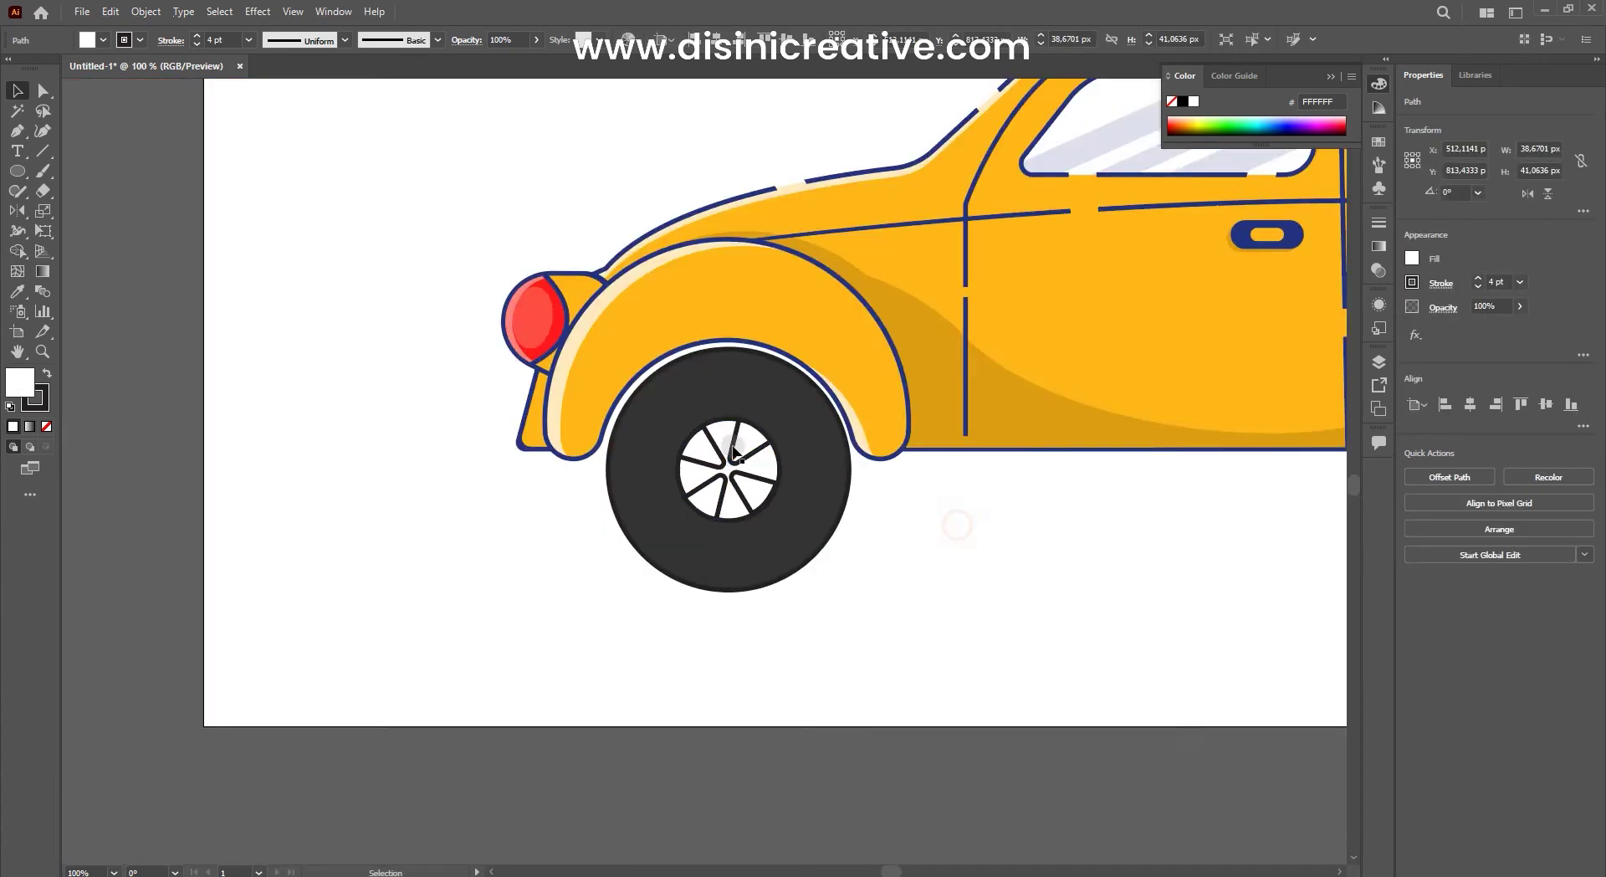
{"action": "key", "text": "ctrl+plus"}
{"action": "left_click", "coordinate": [825, 456]}
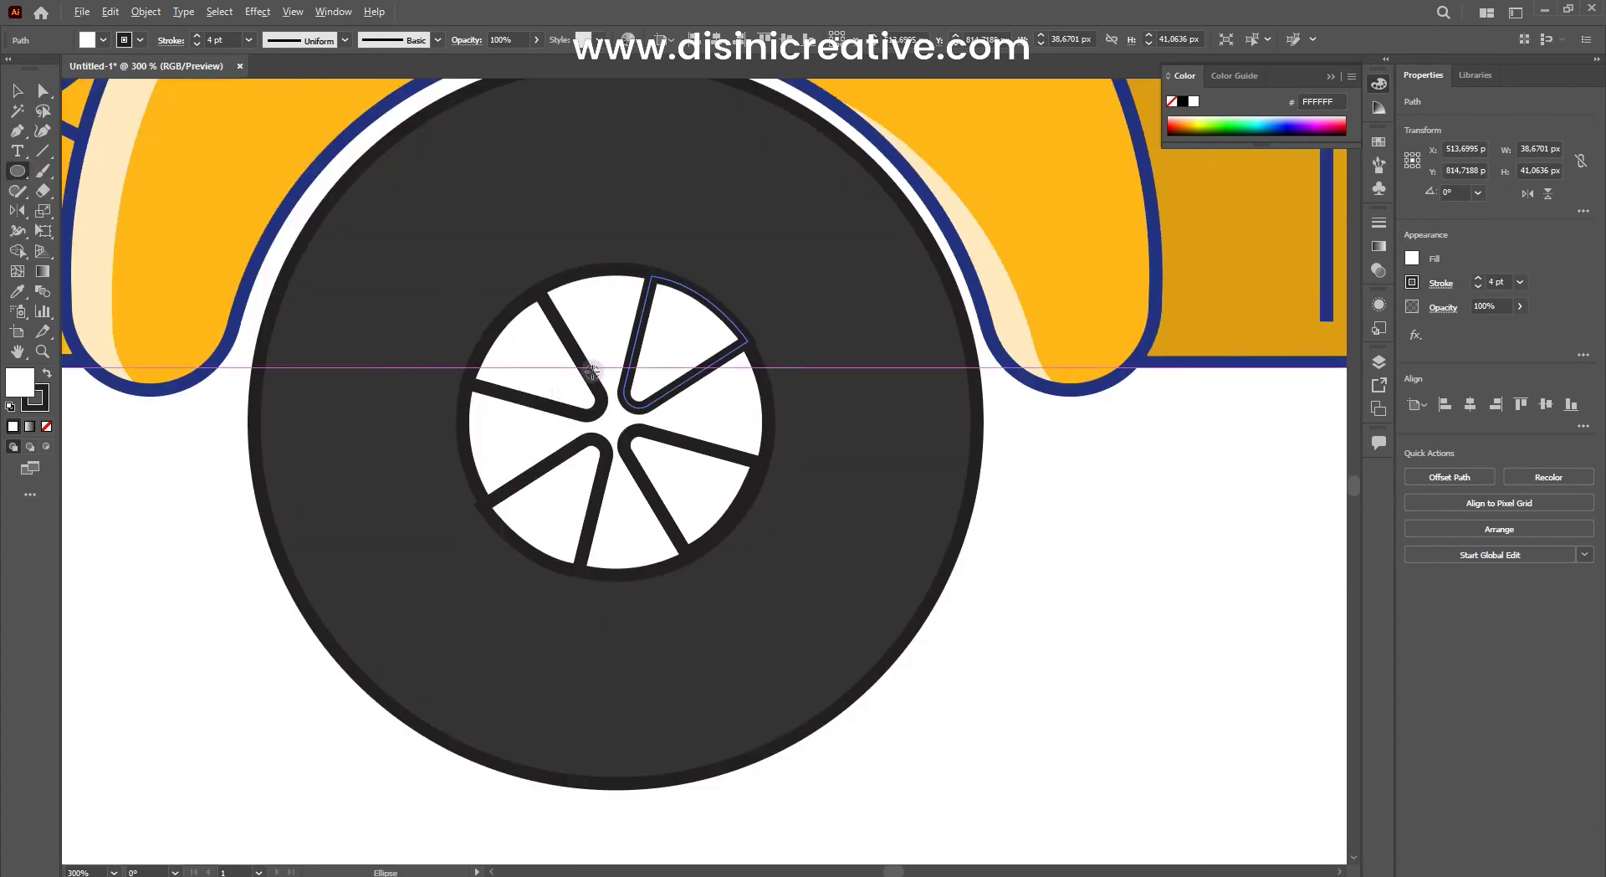
{"action": "left_click_drag", "start_coordinate": [616, 415], "coordinate": [659, 374]}
{"action": "key", "text": "ctrl+minus"}
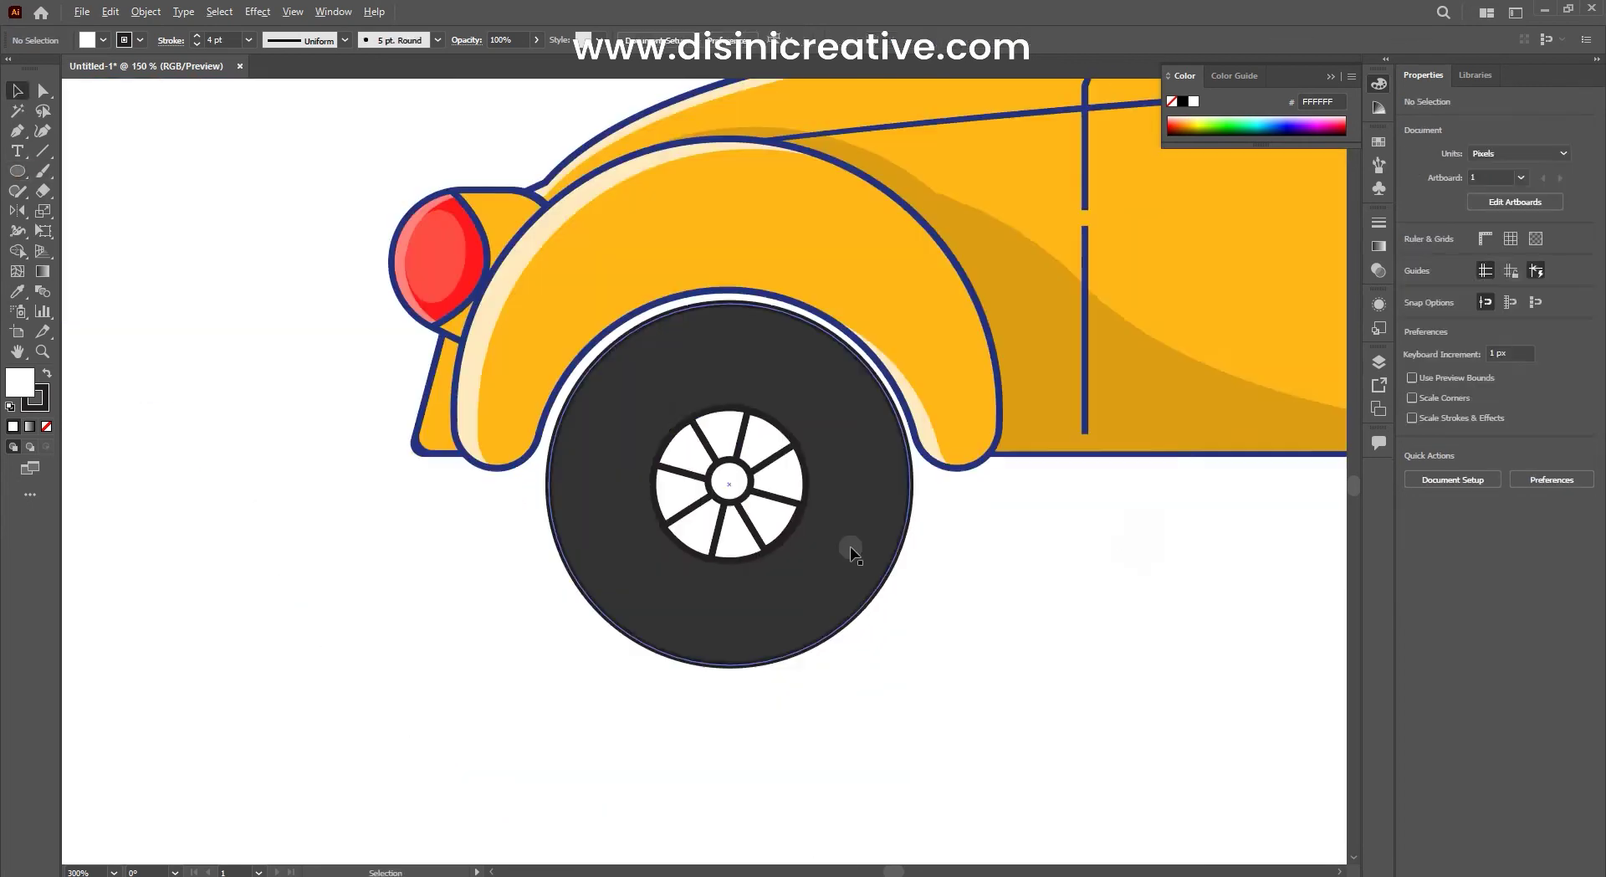
{"action": "key", "text": "ctrl+plus"}
{"action": "key", "text": "i"}
{"action": "left_click", "coordinate": [232, 262]}
{"action": "key", "text": "v"}
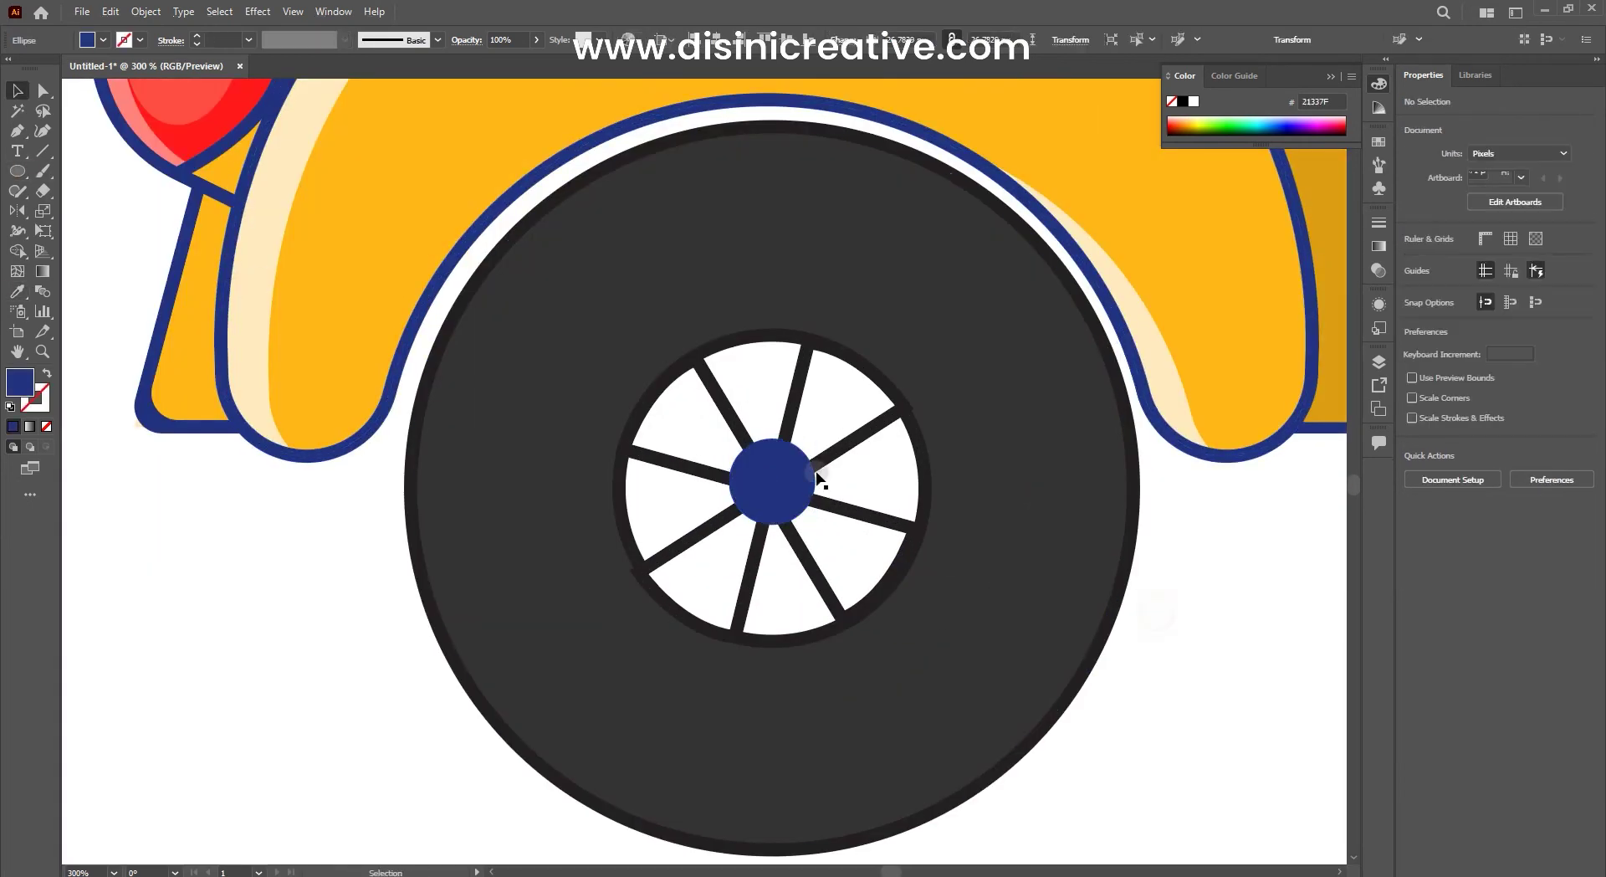
Step: Expand the white spokes path's fill and stroke, ungroup it and reposition a spoke piece
{"action": "key", "text": "ctrl+plus"}
{"action": "left_click", "coordinate": [654, 365]}
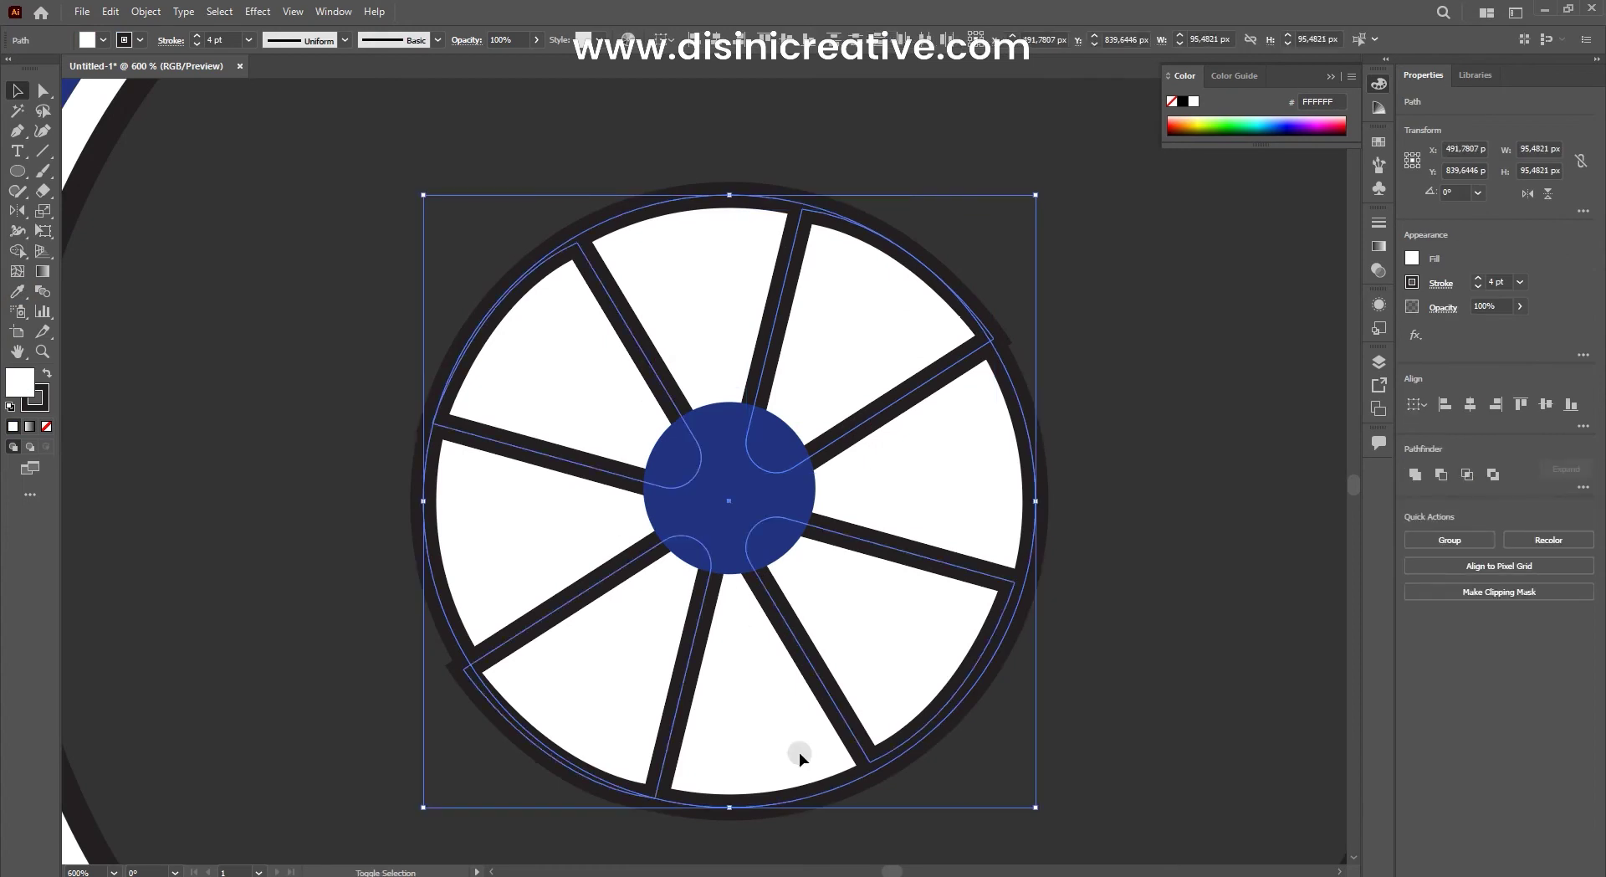
{"action": "left_click", "coordinate": [845, 789]}
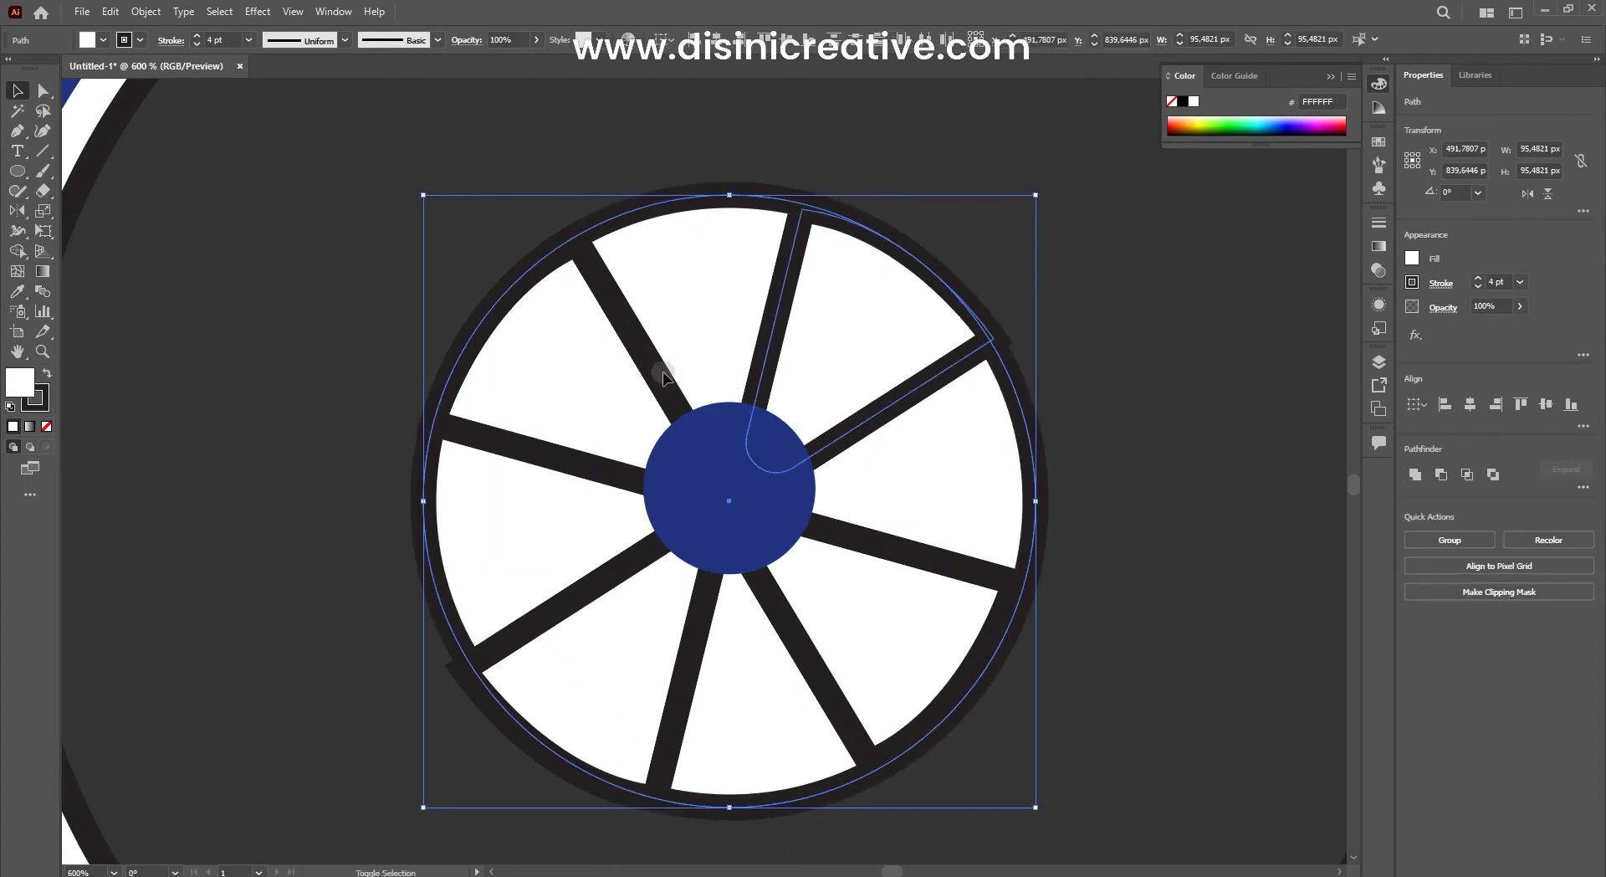
{"action": "left_click", "coordinate": [145, 11]}
{"action": "left_click", "coordinate": [192, 208]}
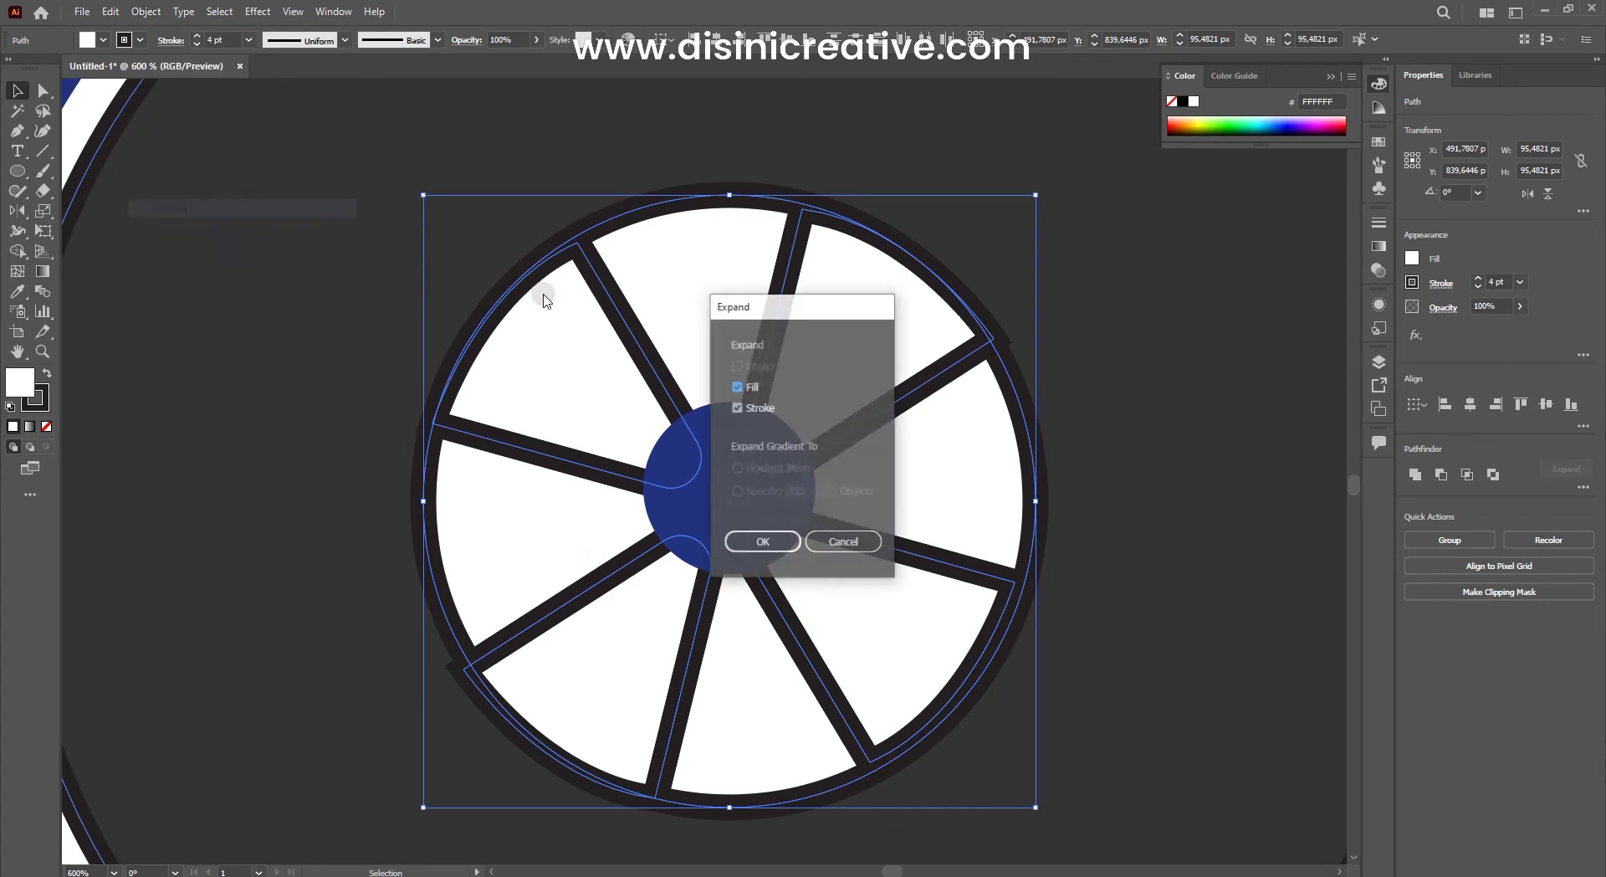
{"action": "left_click", "coordinate": [762, 538]}
{"action": "right_click", "coordinate": [474, 421]}
{"action": "left_click", "coordinate": [527, 560]}
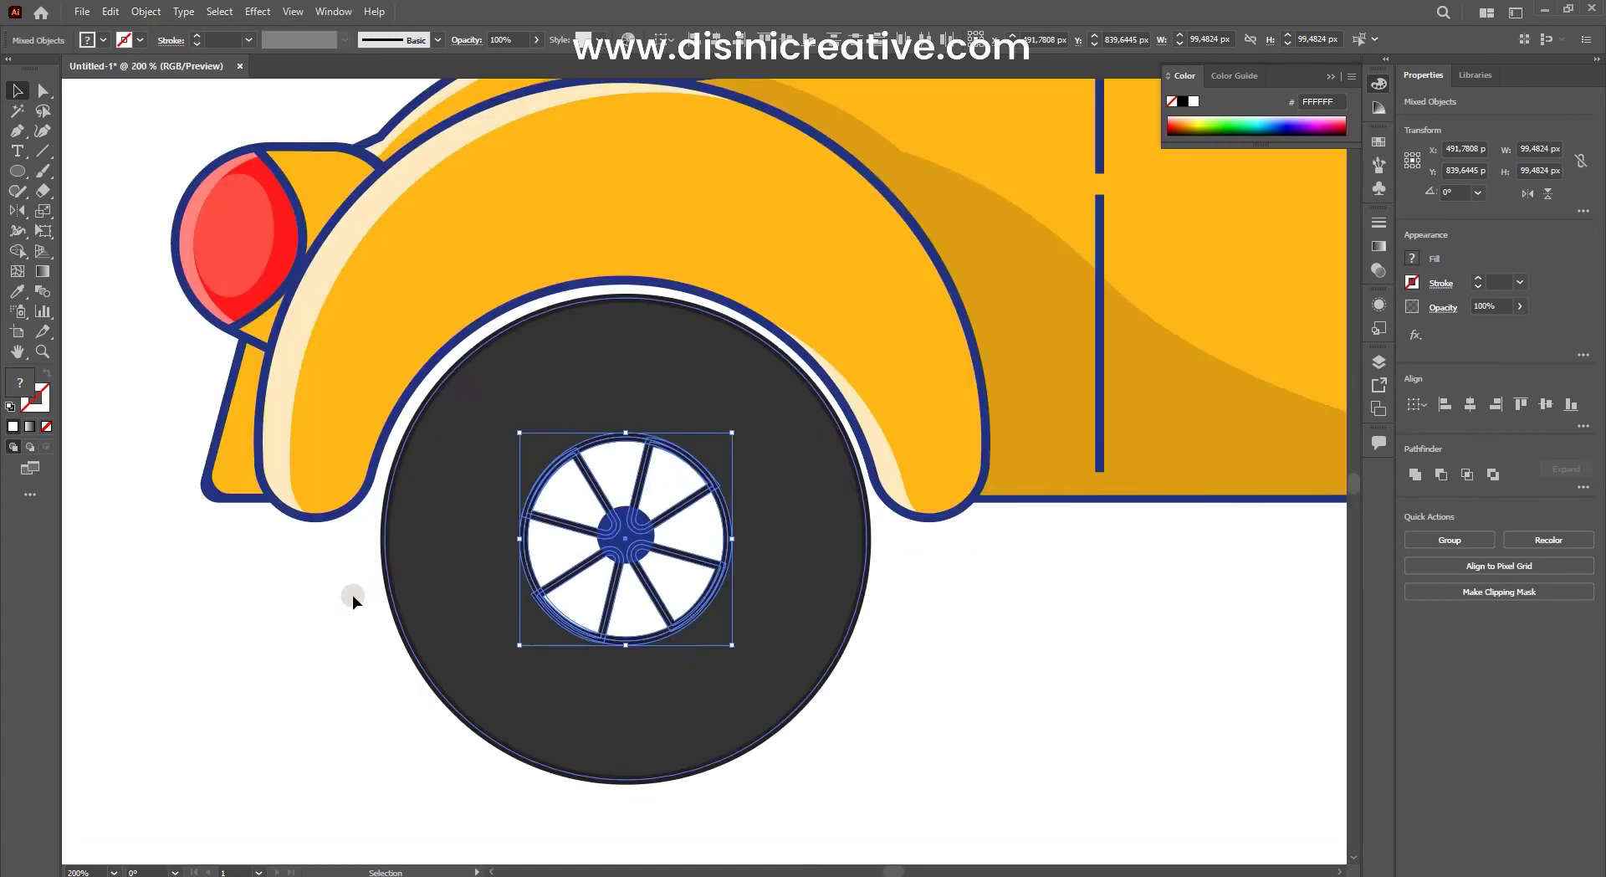
{"action": "left_click", "coordinate": [459, 588]}
{"action": "left_click_drag", "start_coordinate": [544, 558], "coordinate": [875, 410]}
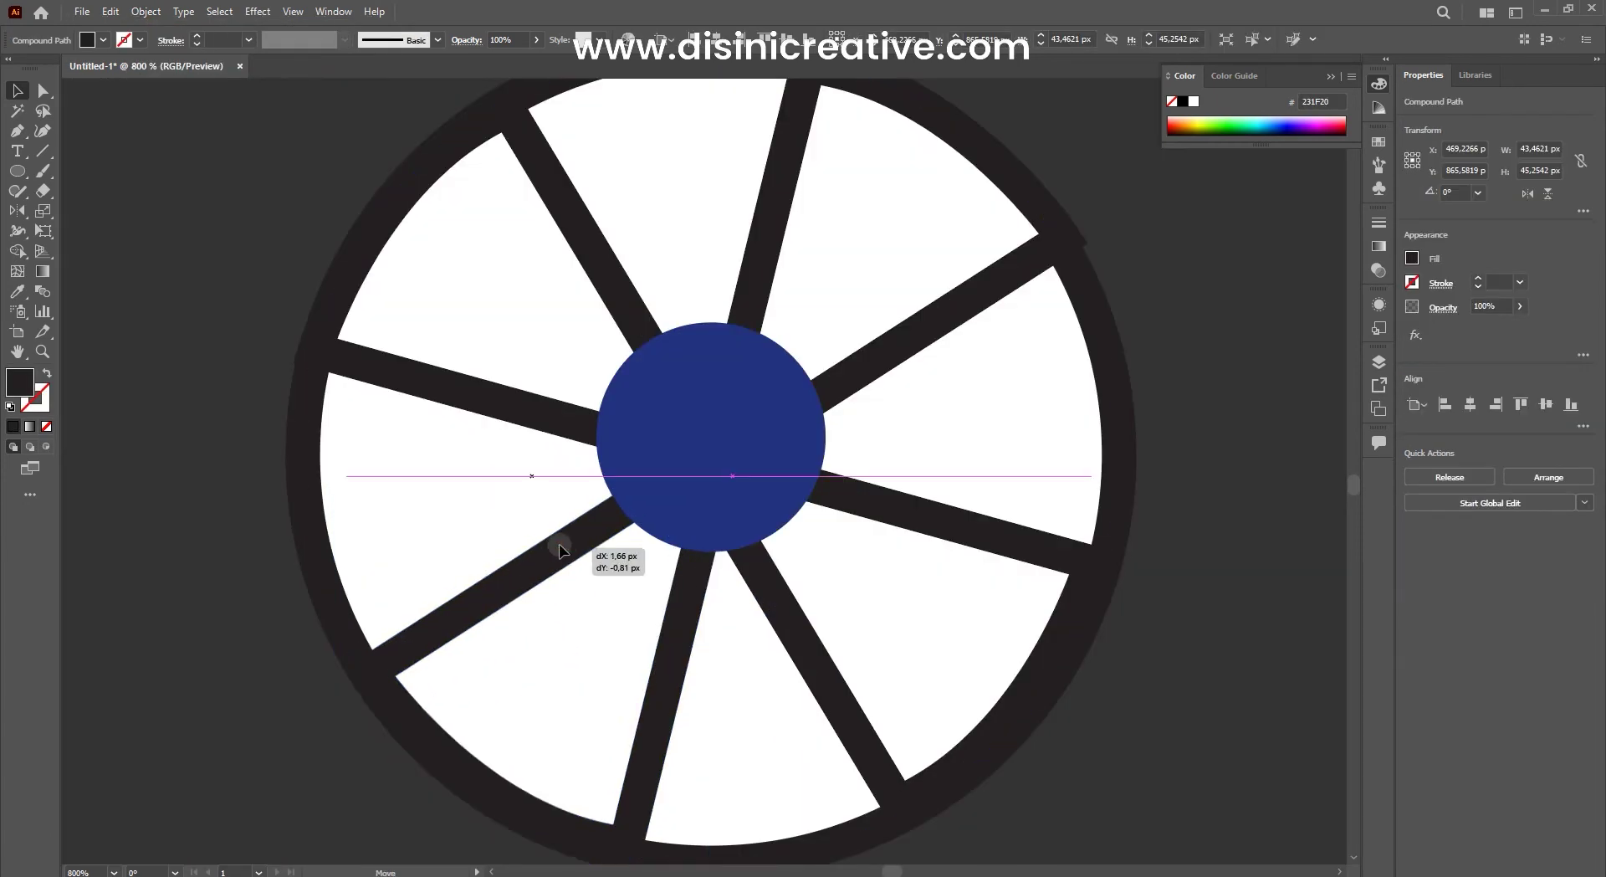
{"action": "left_click_drag", "start_coordinate": [323, 233], "coordinate": [716, 592]}
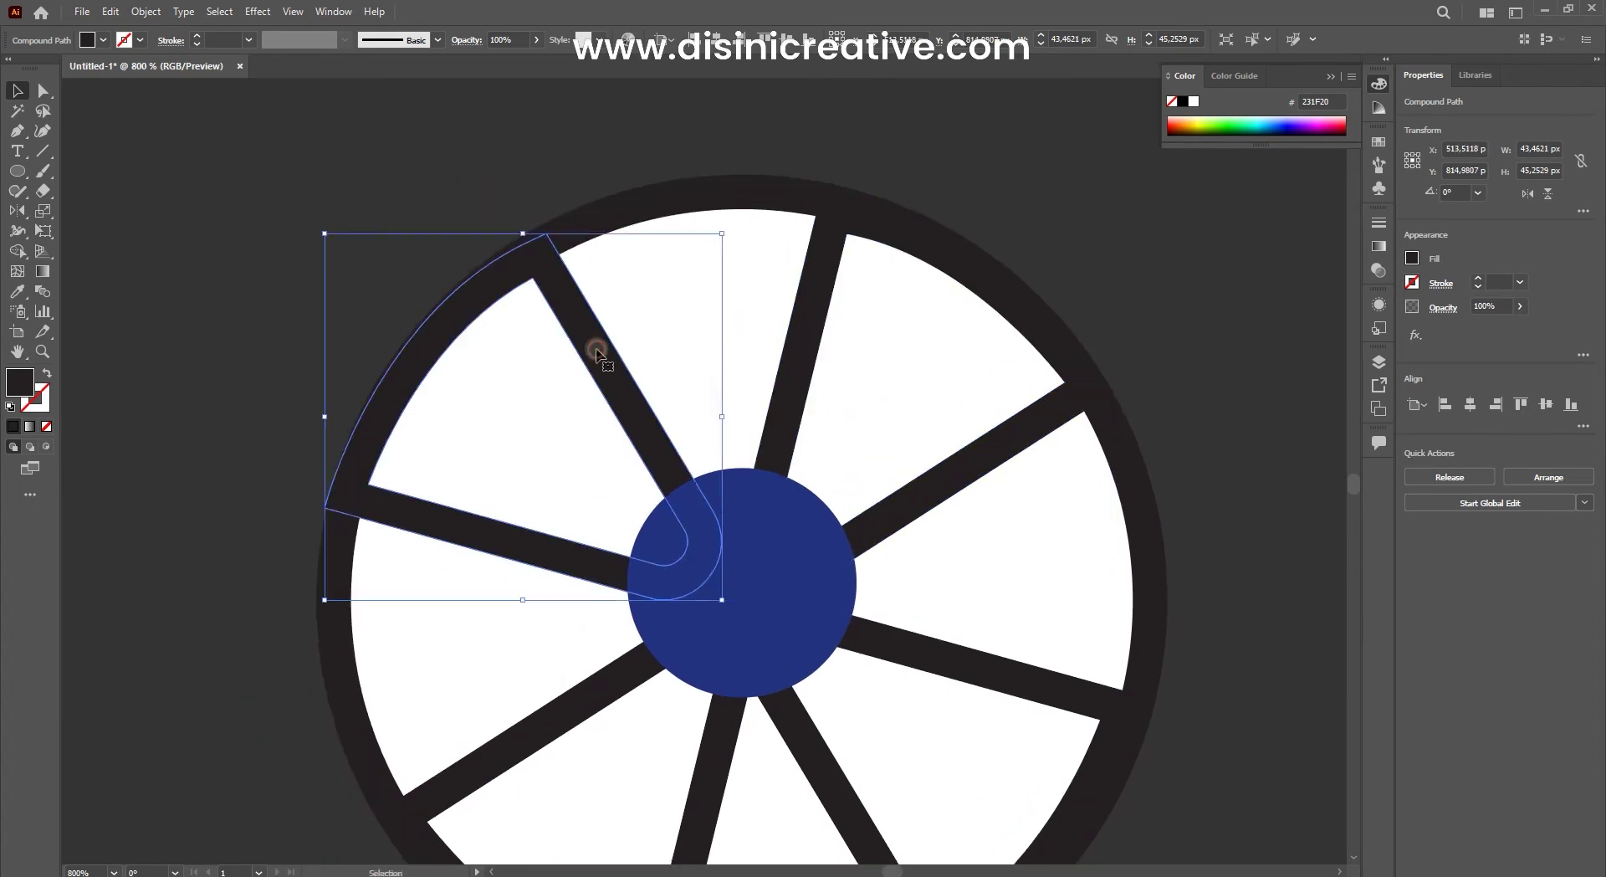
Step: Give the outer rim and the spokes the hub's navy blue
{"action": "key", "text": "i"}
{"action": "left_click", "coordinate": [712, 532]}
{"action": "key", "text": "v"}
{"action": "left_click_drag", "start_coordinate": [287, 279], "coordinate": [650, 617]}
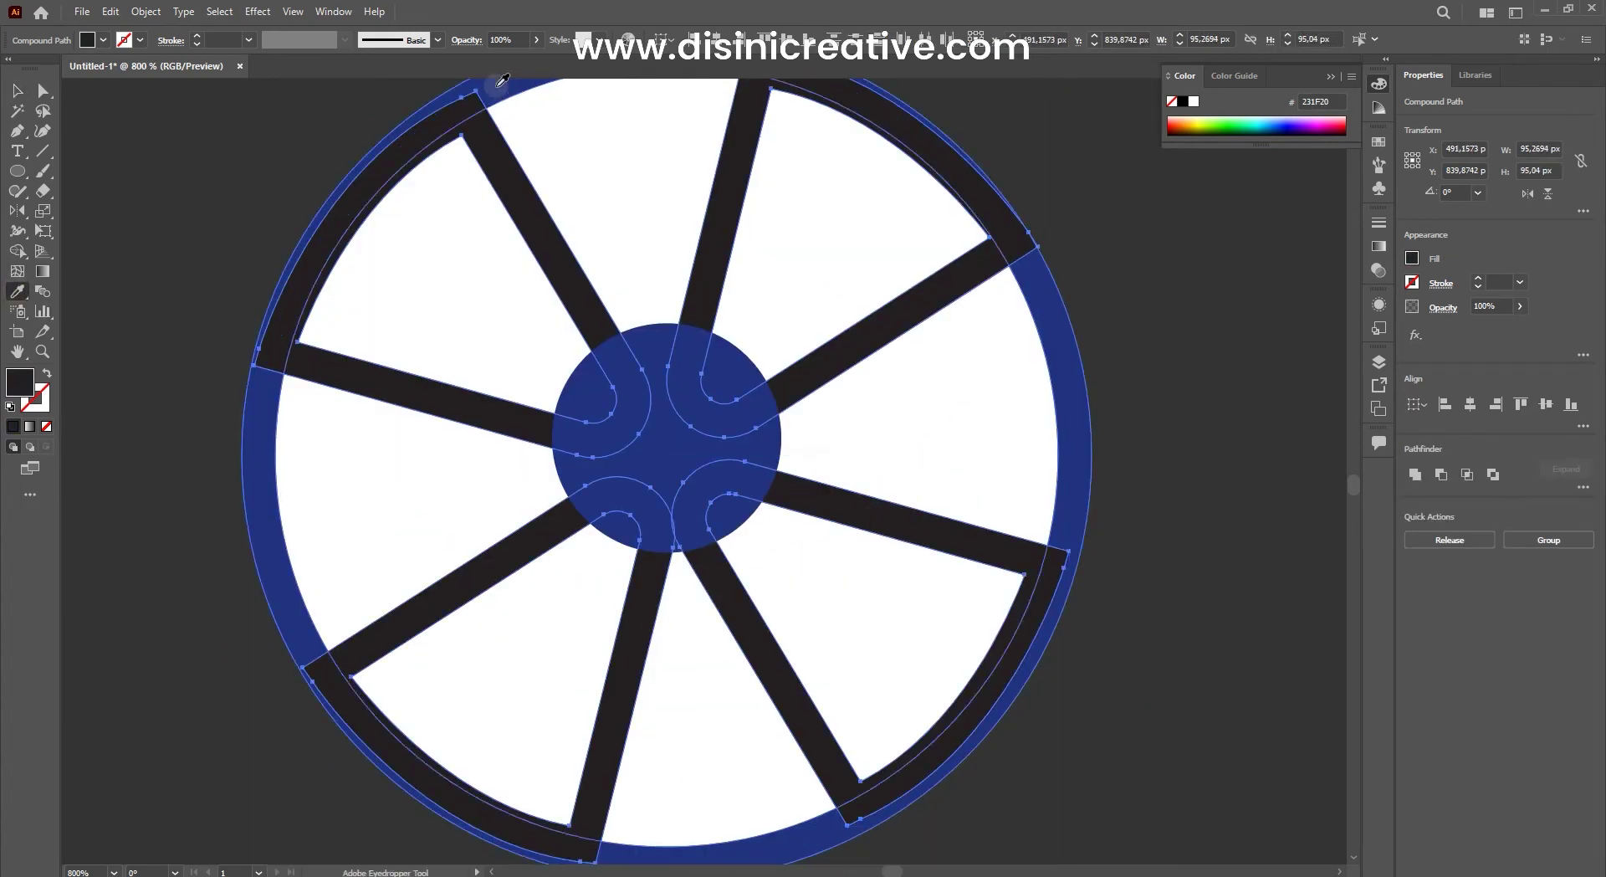
{"action": "left_click", "coordinate": [502, 80]}
Step: Apply the car's 4 pt blue outline to the dark tire ellipse
{"action": "key", "text": "ctrl+minus"}
{"action": "key", "text": "ctrl+minus"}
{"action": "key", "text": "ctrl+minus"}
{"action": "key", "text": "ctrl+0"}
{"action": "key", "text": "v"}
{"action": "left_click", "coordinate": [751, 500]}
{"action": "key", "text": "ctrl+plus"}
{"action": "key", "text": "ctrl+plus"}
{"action": "key", "text": "ctrl+plus"}
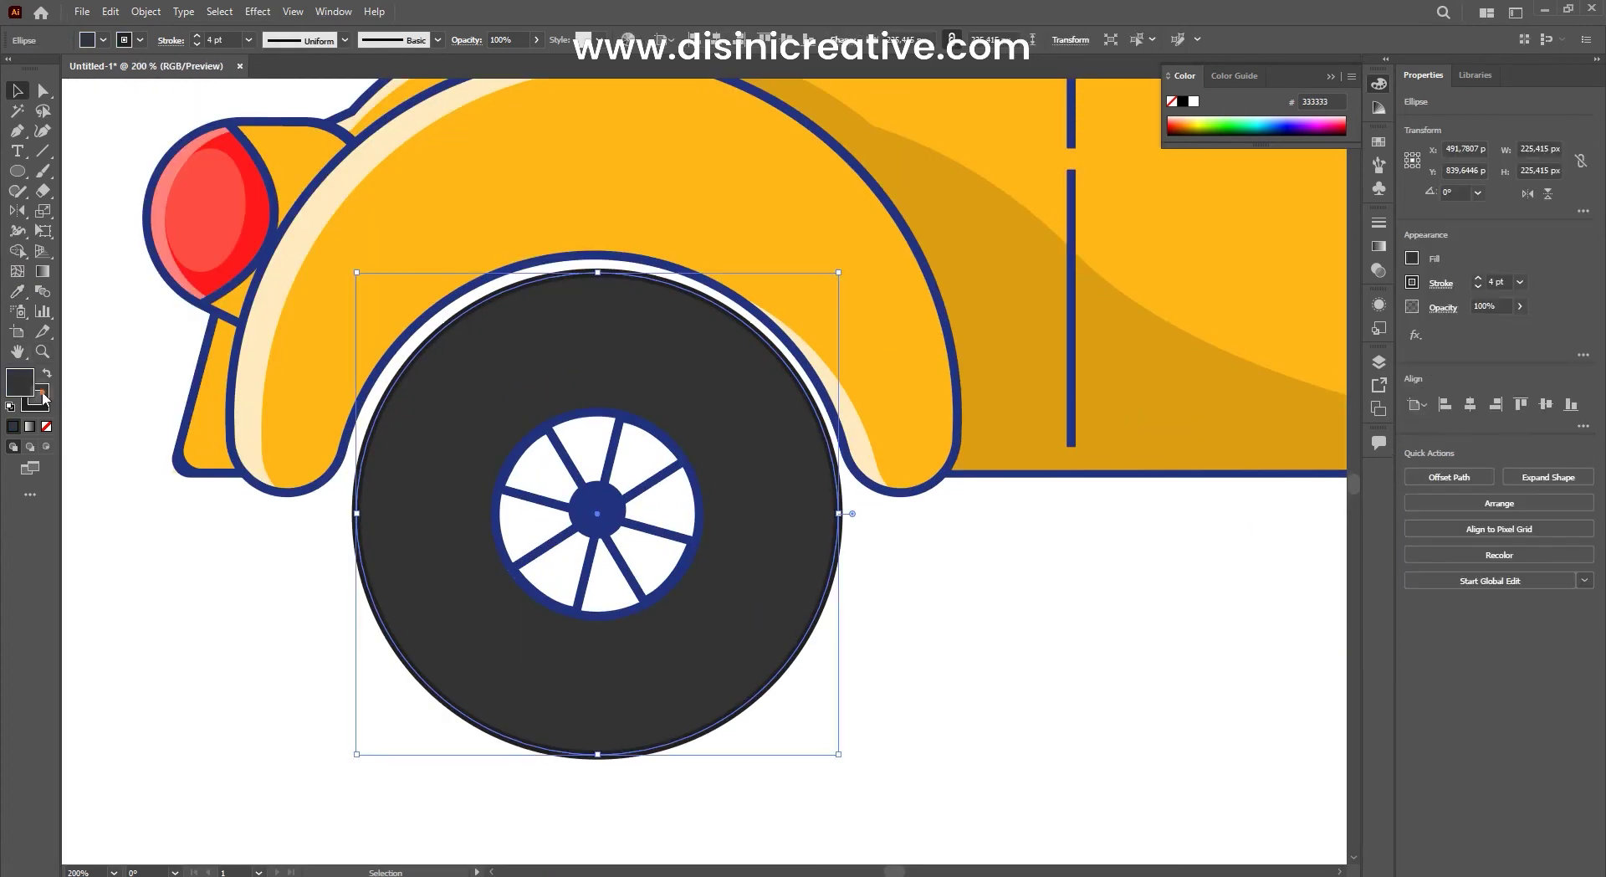
{"action": "left_click", "coordinate": [266, 303]}
{"action": "key", "text": "ctrl+minus"}
Step: Zoom between the whole car and the wheel, selecting the tire and small hub circle
{"action": "key", "text": "ctrl+0"}
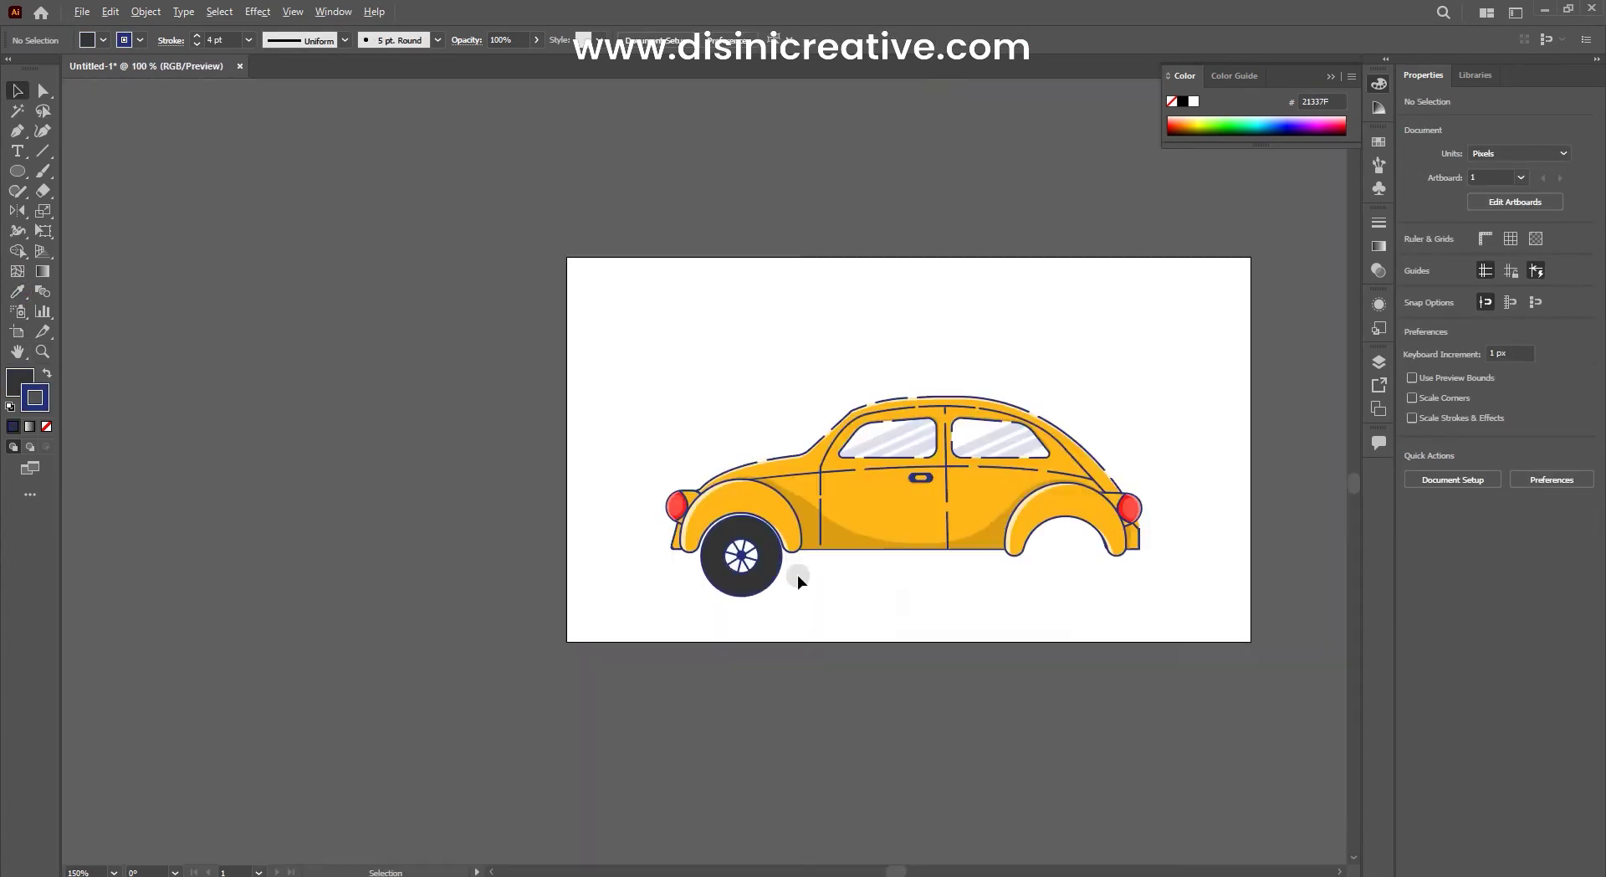
{"action": "key", "text": "v"}
{"action": "key", "text": "ctrl+shift+a"}
{"action": "key", "text": "ctrl+plus"}
{"action": "key", "text": "ctrl+plus"}
{"action": "key", "text": "ctrl+plus"}
{"action": "scroll", "coordinate": [915, 626], "scroll_direction": "up", "scroll_amount": 2}
{"action": "left_click", "coordinate": [803, 418]}
{"action": "scroll", "coordinate": [889, 509], "scroll_direction": "down", "scroll_amount": 3}
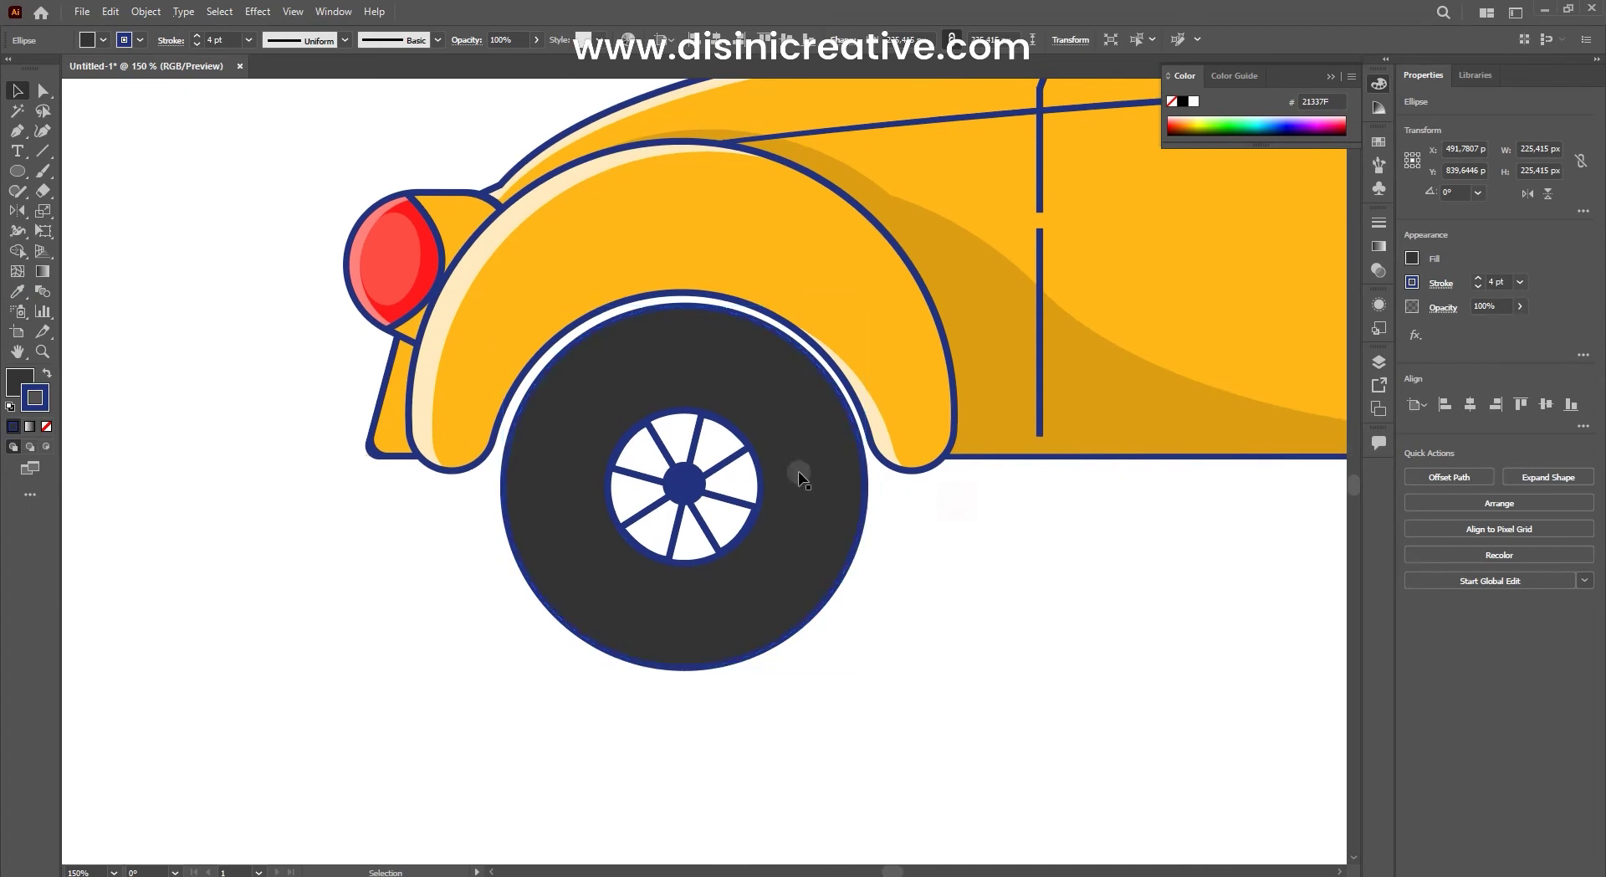
{"action": "key", "text": "ctrl+0"}
{"action": "key", "text": "ctrl+plus"}
{"action": "key", "text": "ctrl+plus"}
{"action": "key", "text": "ctrl+plus"}
{"action": "left_click", "coordinate": [725, 530]}
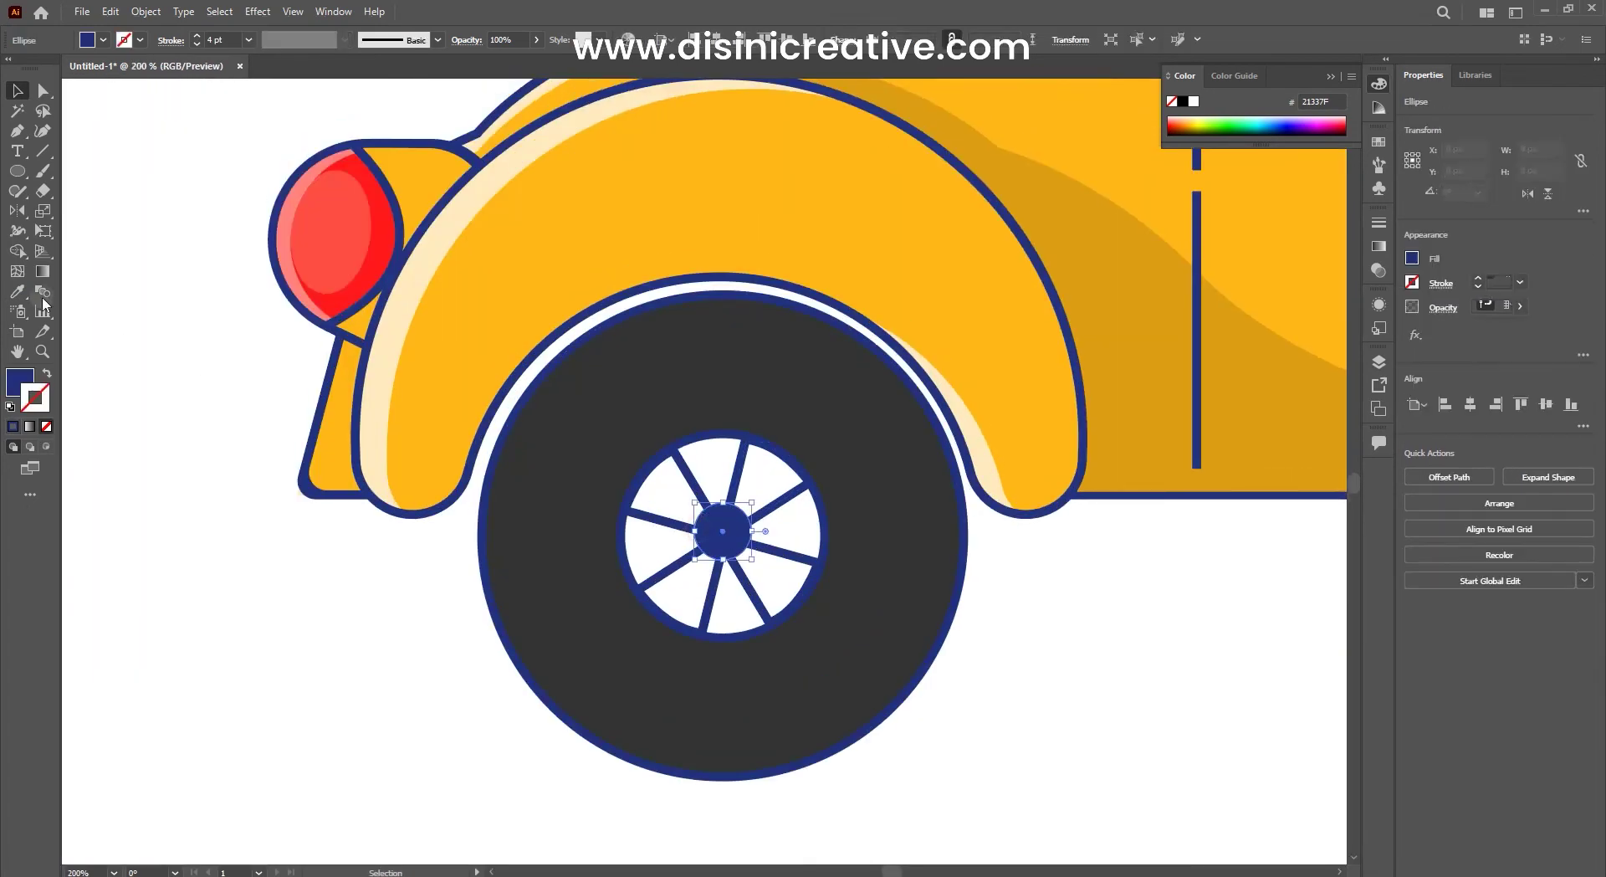
{"action": "key", "text": "ctrl+0"}
{"action": "scroll", "coordinate": [624, 491], "scroll_direction": "up", "scroll_amount": 3}
{"action": "scroll", "coordinate": [711, 498], "scroll_direction": "down", "scroll_amount": 3}
Step: Expand the tire's outline into shapes, then undo the expansion
{"action": "left_click", "coordinate": [756, 502]}
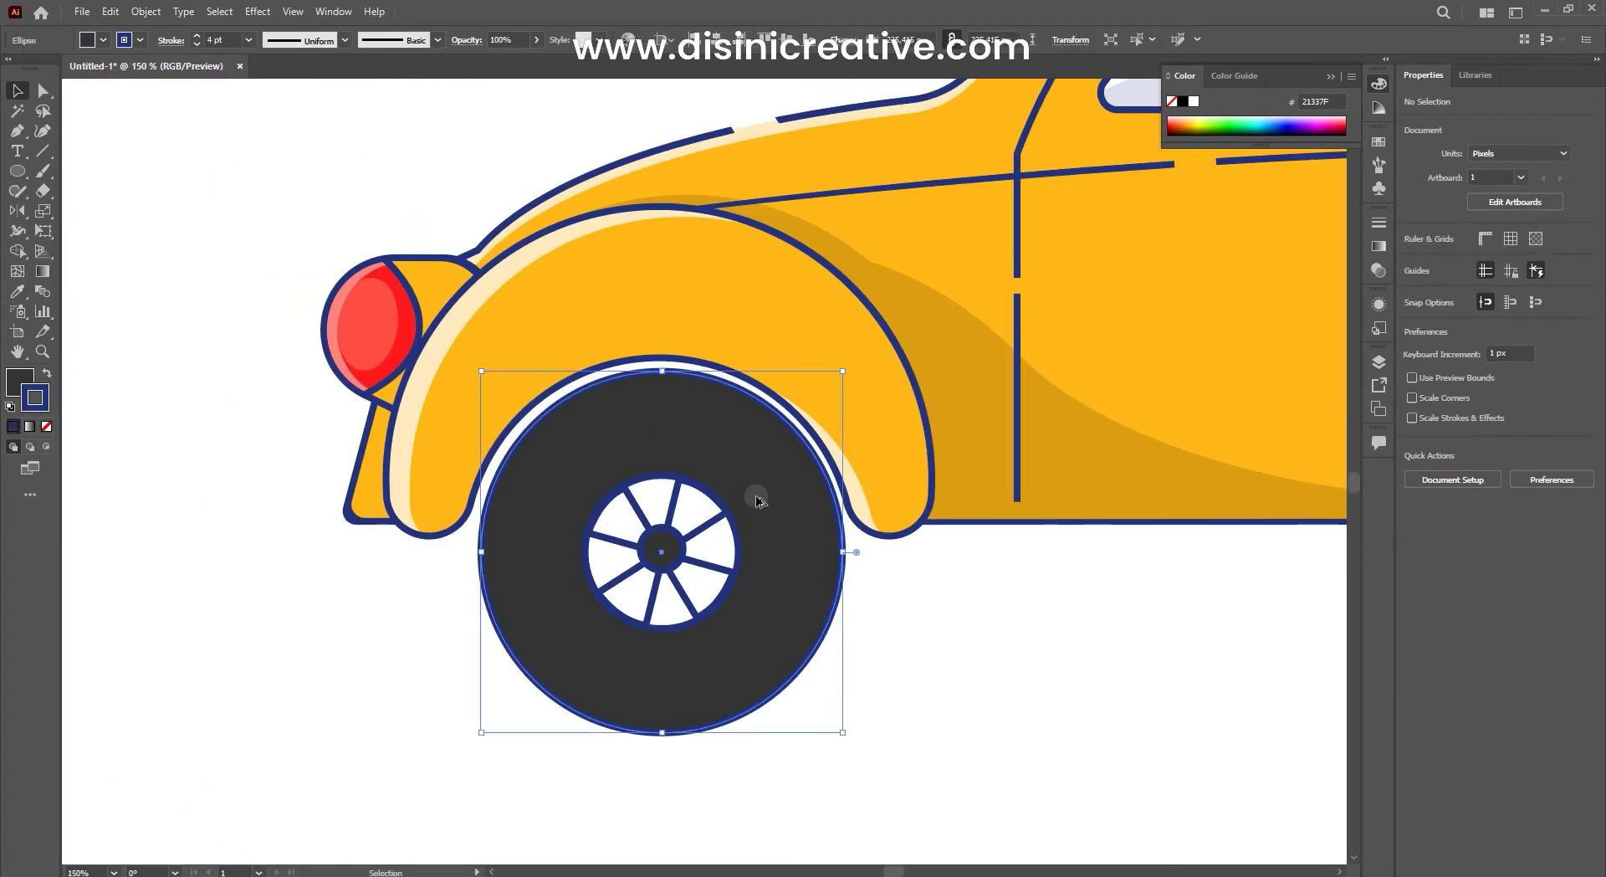
{"action": "scroll", "coordinate": [753, 494], "scroll_direction": "up", "scroll_amount": 1}
{"action": "left_click", "coordinate": [146, 11]}
{"action": "left_click", "coordinate": [167, 207]}
{"action": "key", "text": "Return"}
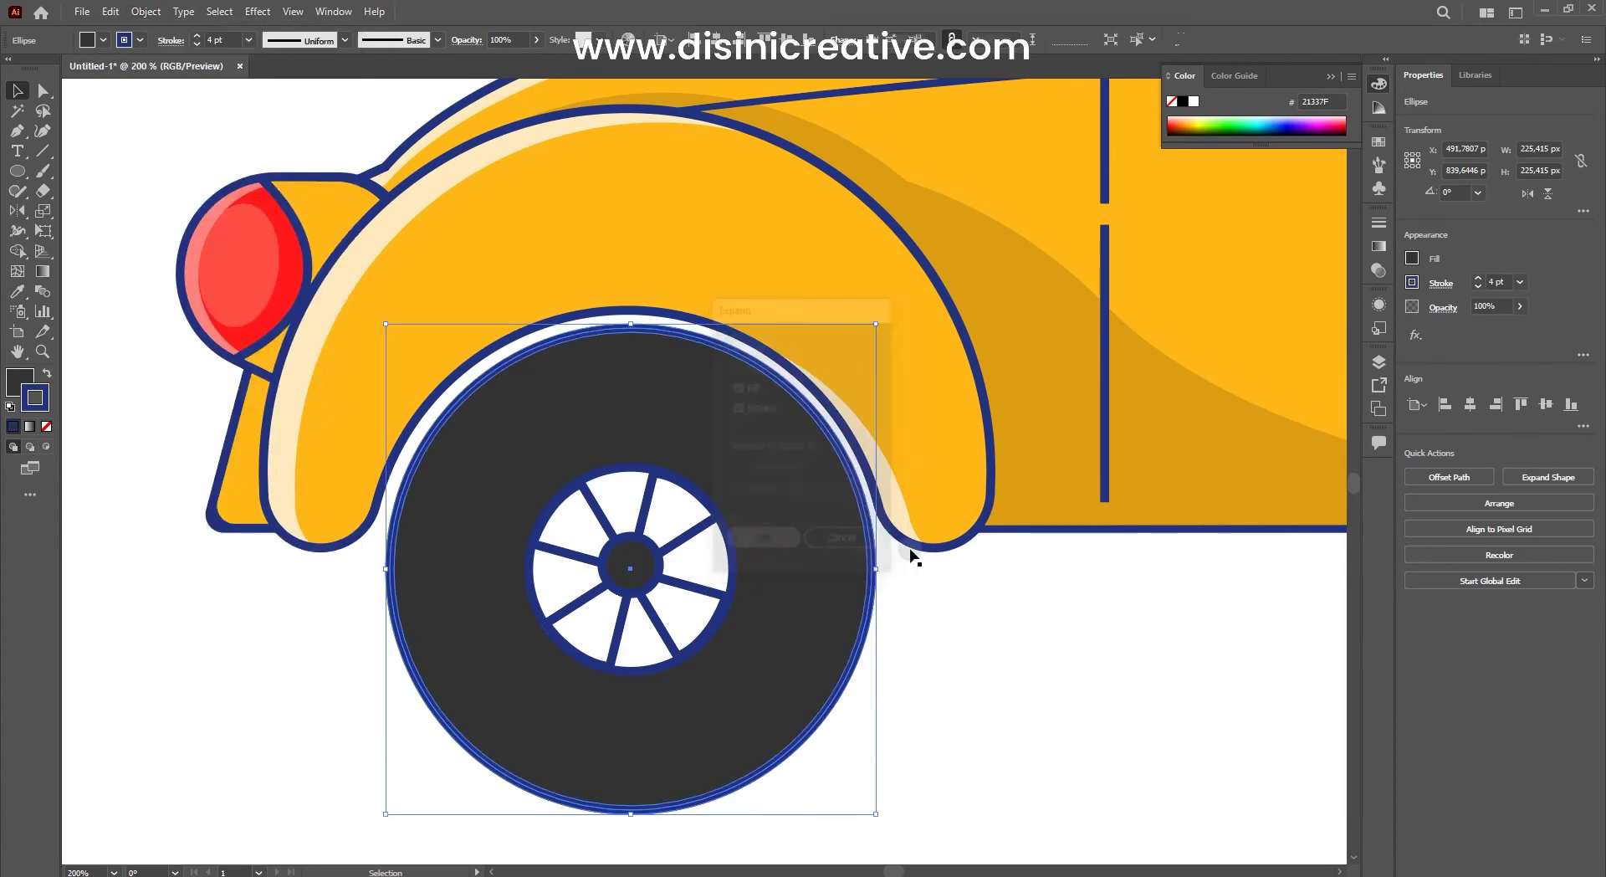
{"action": "right_click", "coordinate": [787, 472]}
{"action": "left_click", "coordinate": [799, 475]}
Step: Duplicate the tire and lighten the copy to mid grey with Recolor Artwork
{"action": "left_click_drag", "start_coordinate": [763, 480], "coordinate": [755, 476]}
{"action": "key", "text": "ctrl+8"}
{"action": "left_click", "coordinate": [628, 39]}
{"action": "left_click_drag", "start_coordinate": [726, 670], "coordinate": [751, 670]}
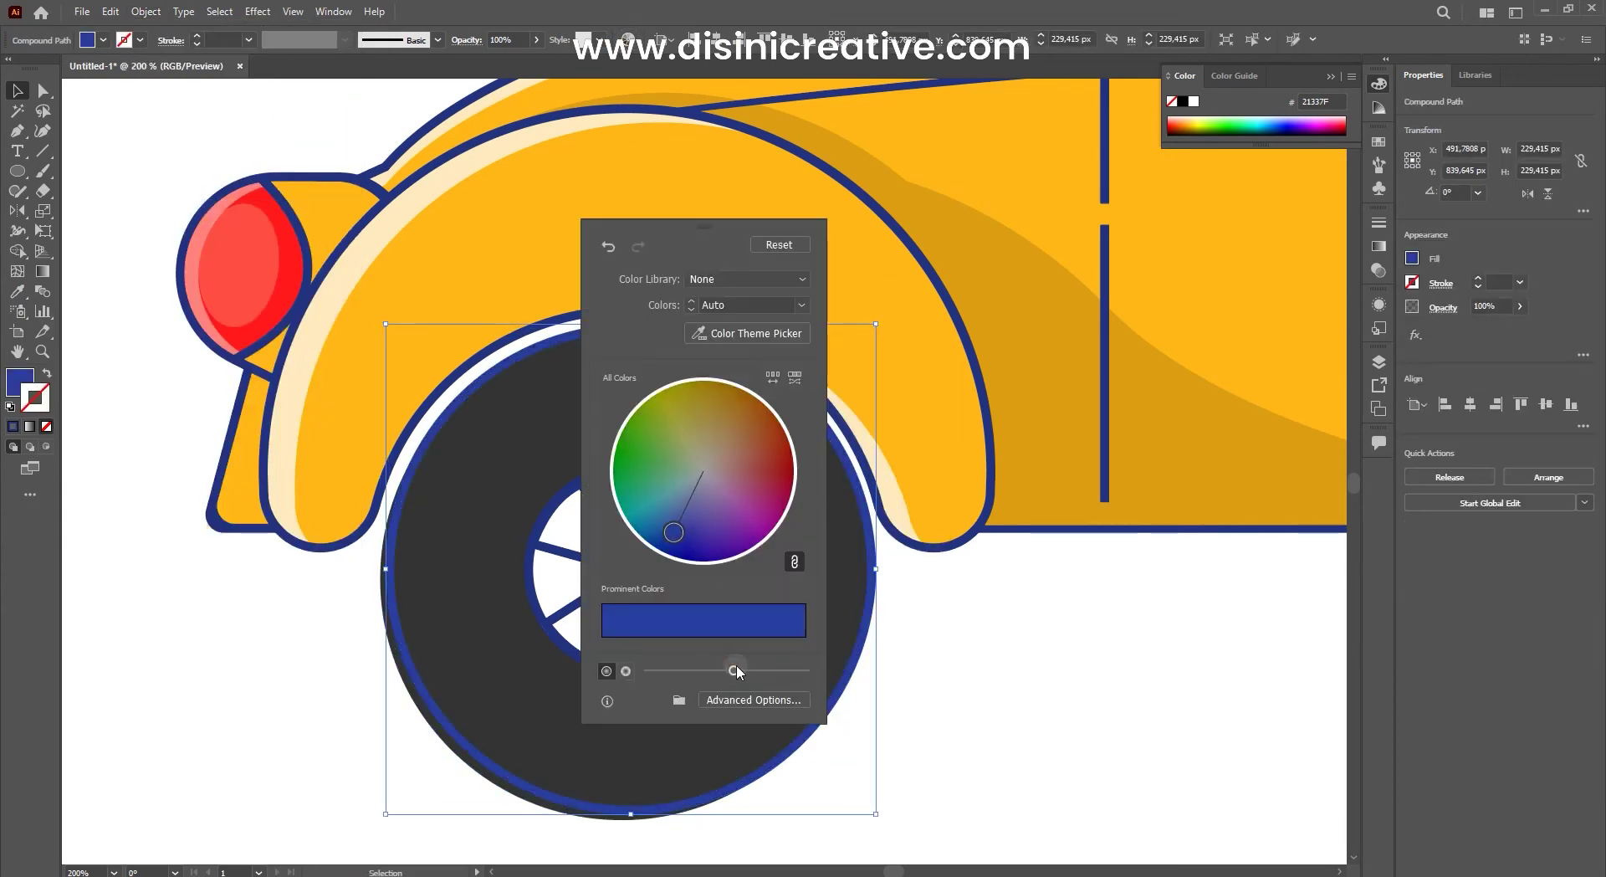
{"action": "left_click", "coordinate": [912, 641]}
{"action": "left_click", "coordinate": [775, 387]}
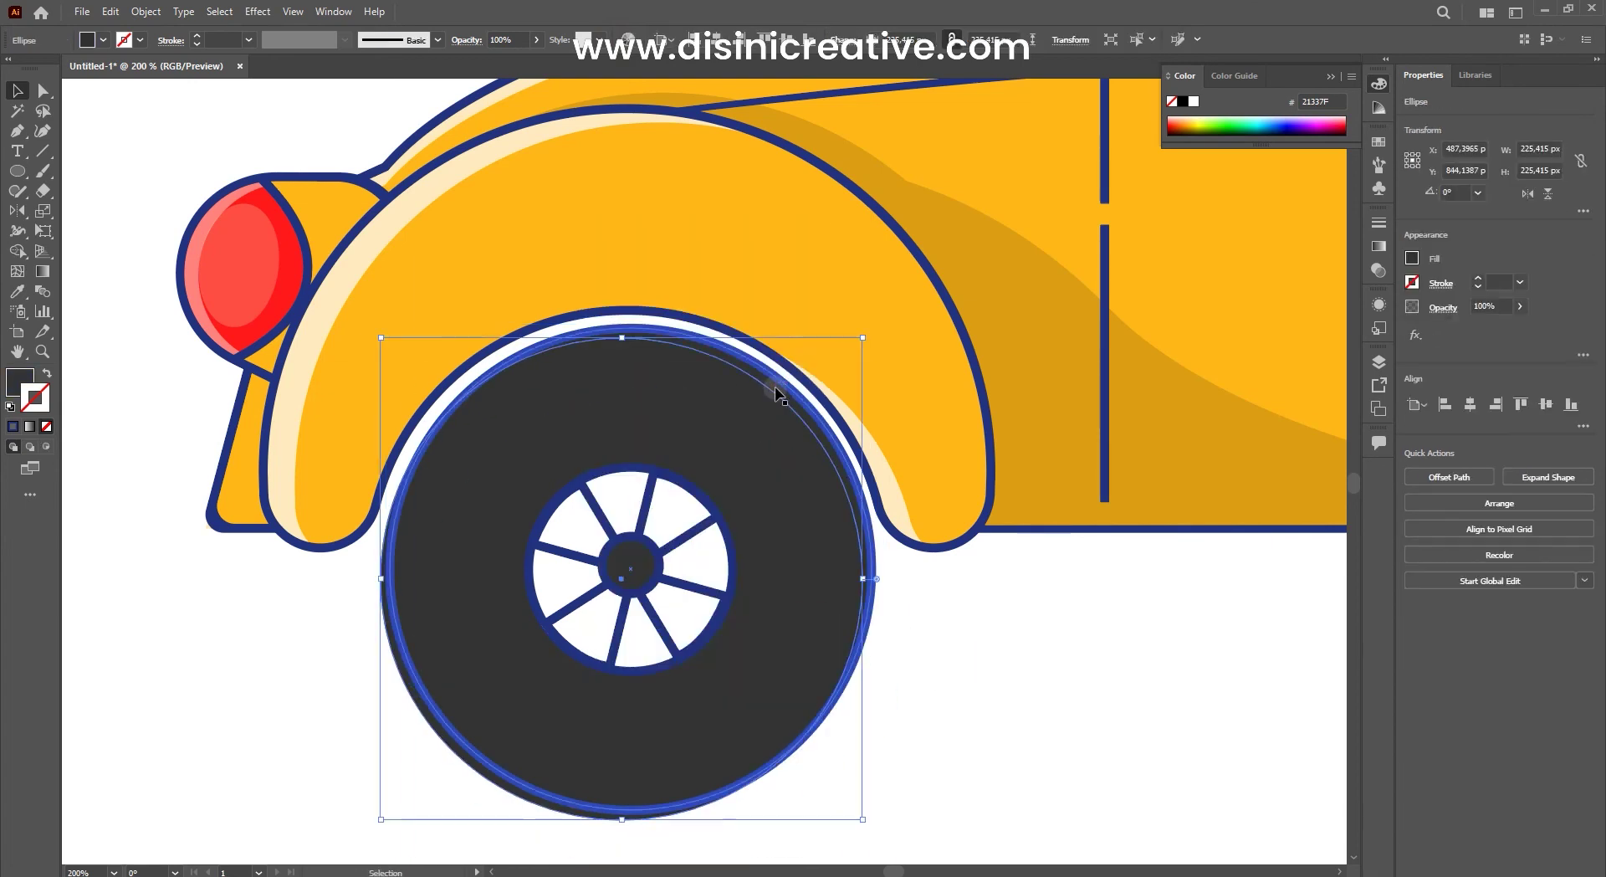
{"action": "left_click", "coordinate": [635, 46]}
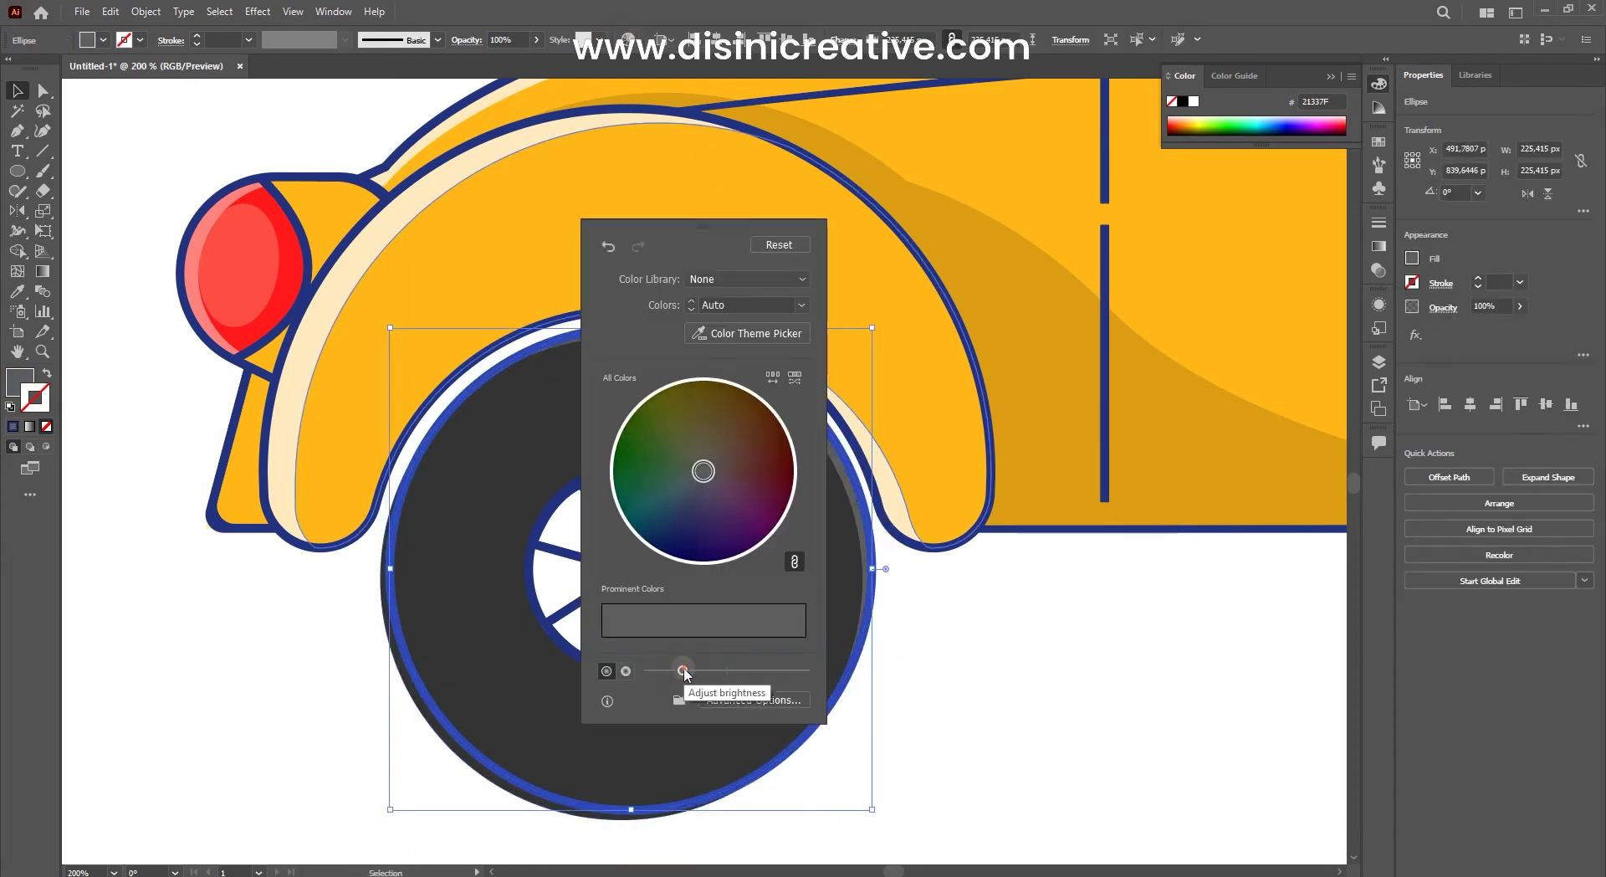
{"action": "left_click", "coordinate": [931, 587]}
Step: Return the spokes and hub to dark grey by undoing their blue colour
{"action": "scroll", "coordinate": [816, 465], "scroll_direction": "up", "scroll_amount": 1}
{"action": "left_click", "coordinate": [817, 465]}
{"action": "key", "text": "ctrl+shift+a"}
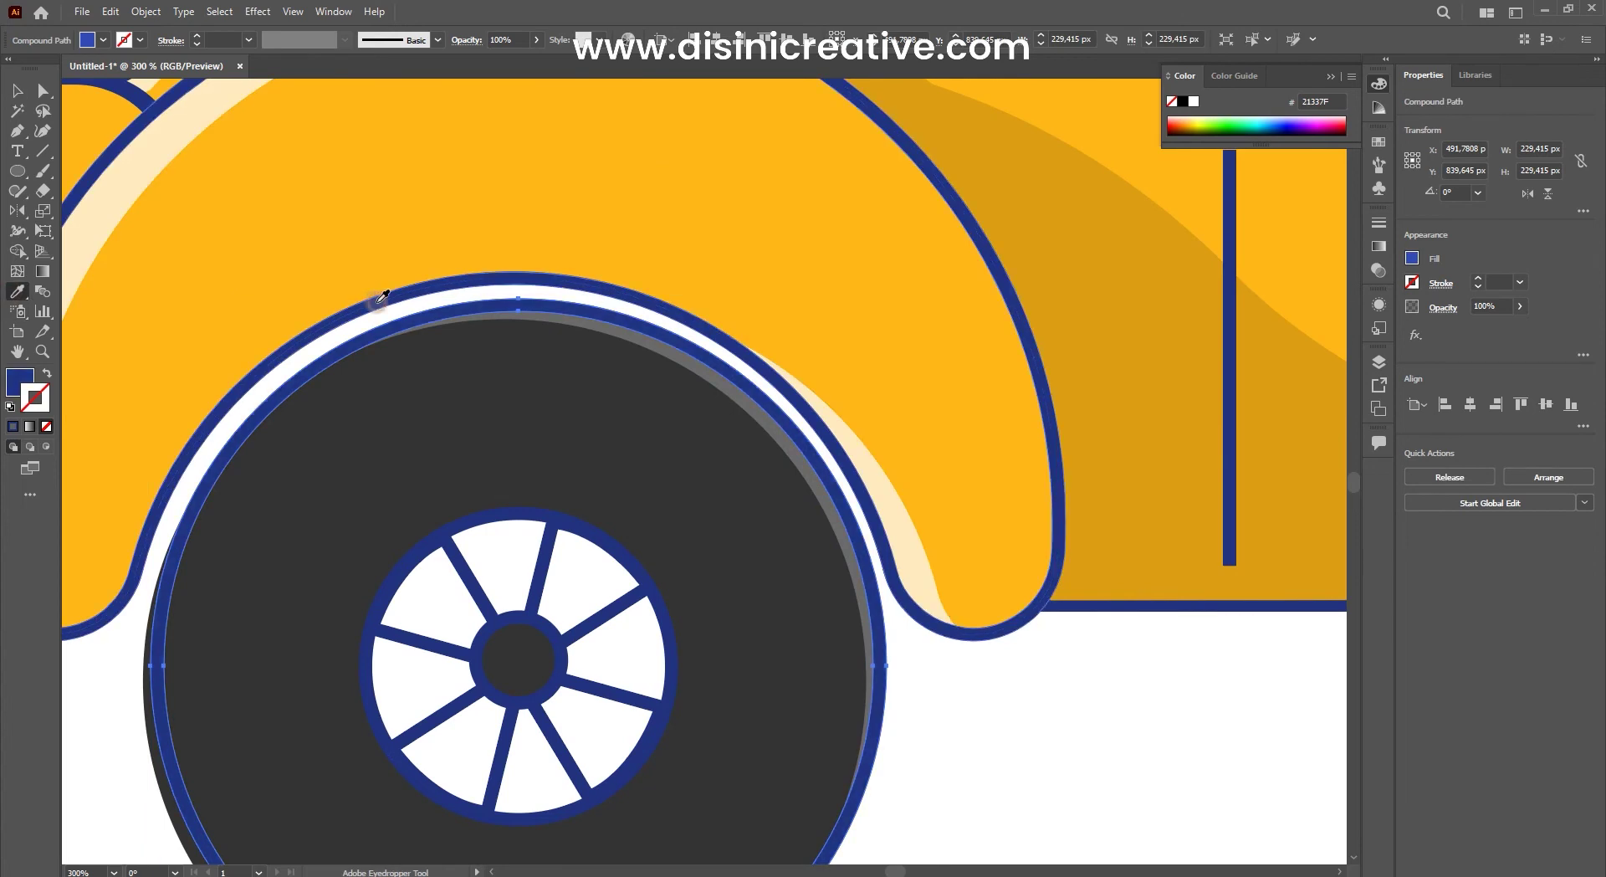
{"action": "scroll", "coordinate": [897, 564], "scroll_direction": "down", "scroll_amount": 2}
{"action": "scroll", "coordinate": [897, 564], "scroll_direction": "up", "scroll_amount": 2}
{"action": "left_click", "coordinate": [685, 523]}
{"action": "left_click", "coordinate": [567, 389], "text": "shift"}
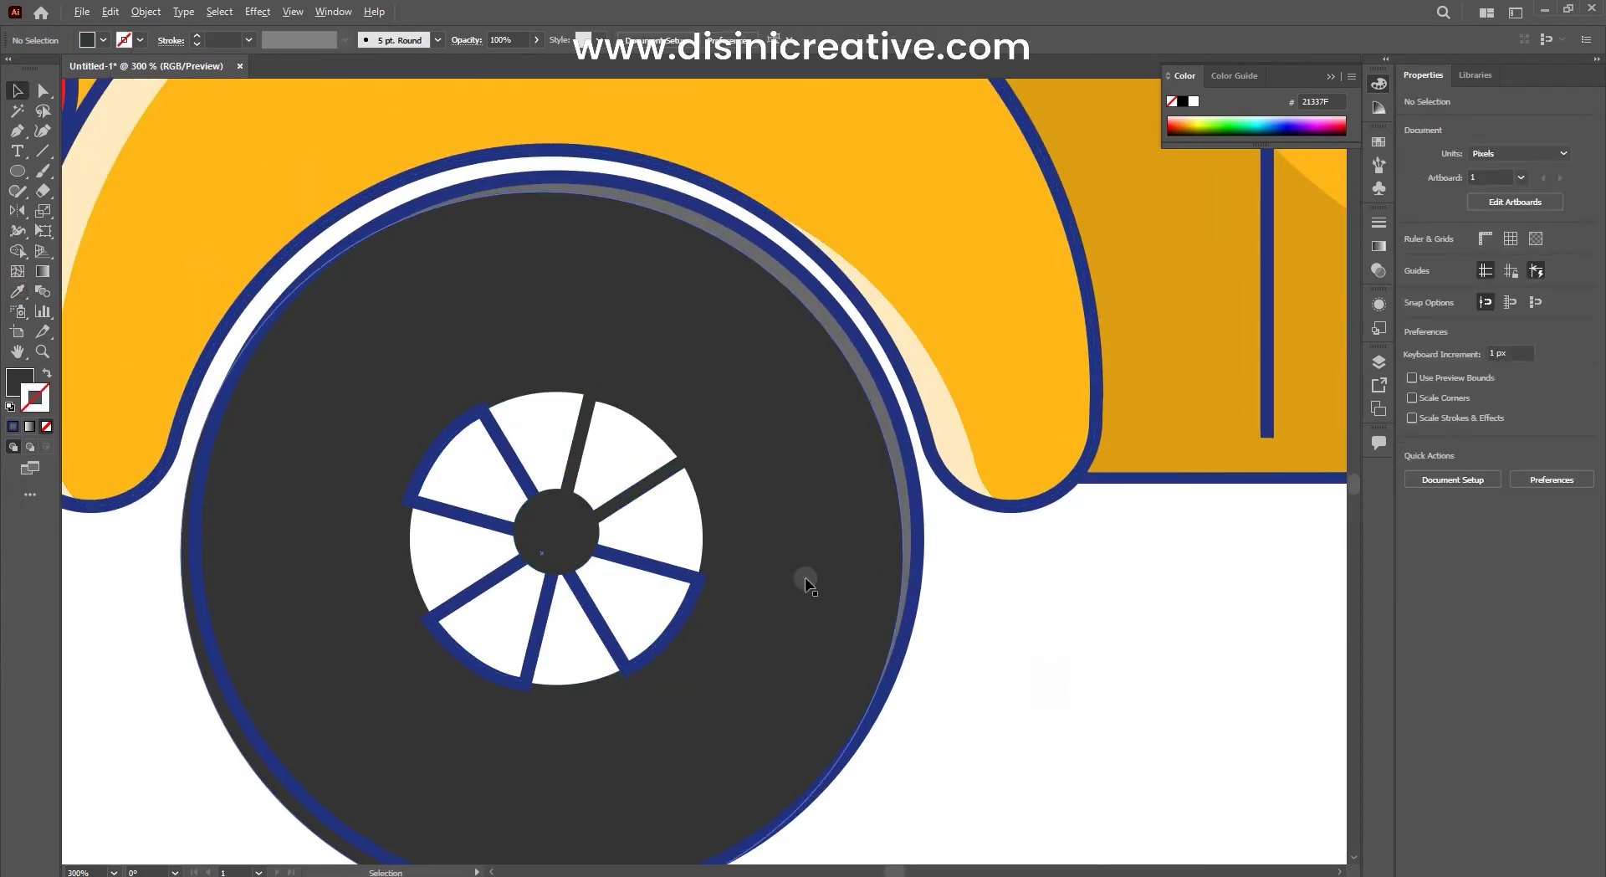
{"action": "left_click_drag", "start_coordinate": [805, 577], "coordinate": [877, 624]}
{"action": "key", "text": "ctrl+8"}
{"action": "key", "text": "ctrl+z"}
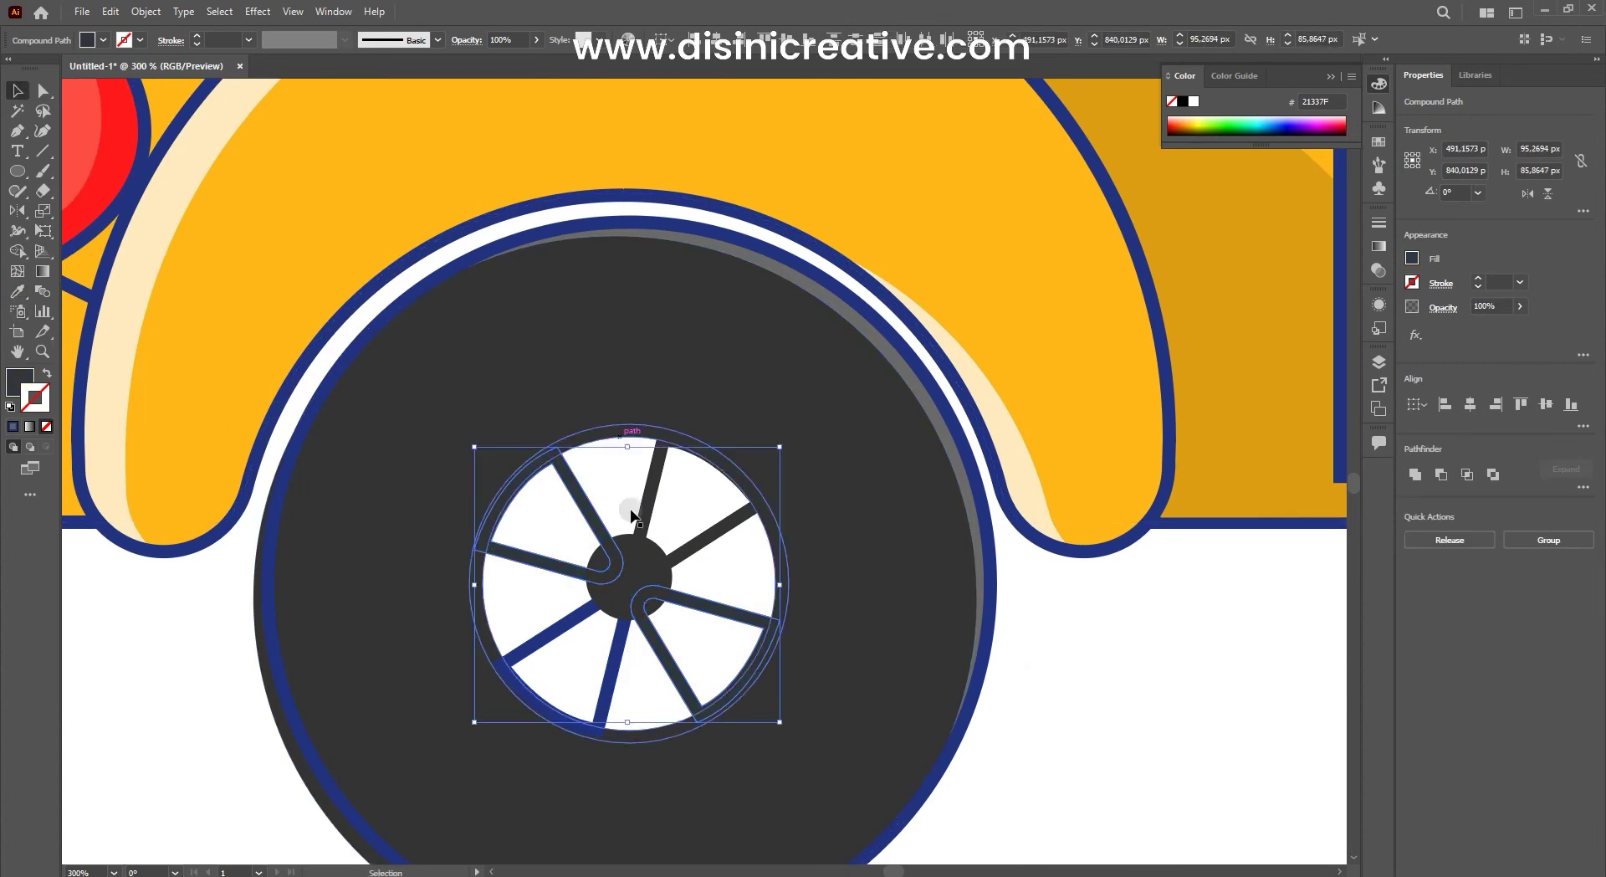
{"action": "left_click", "coordinate": [548, 694]}
Step: Scale the dark tire down inside its grey copy to leave a shading crescent
{"action": "key", "text": "ctrl+0"}
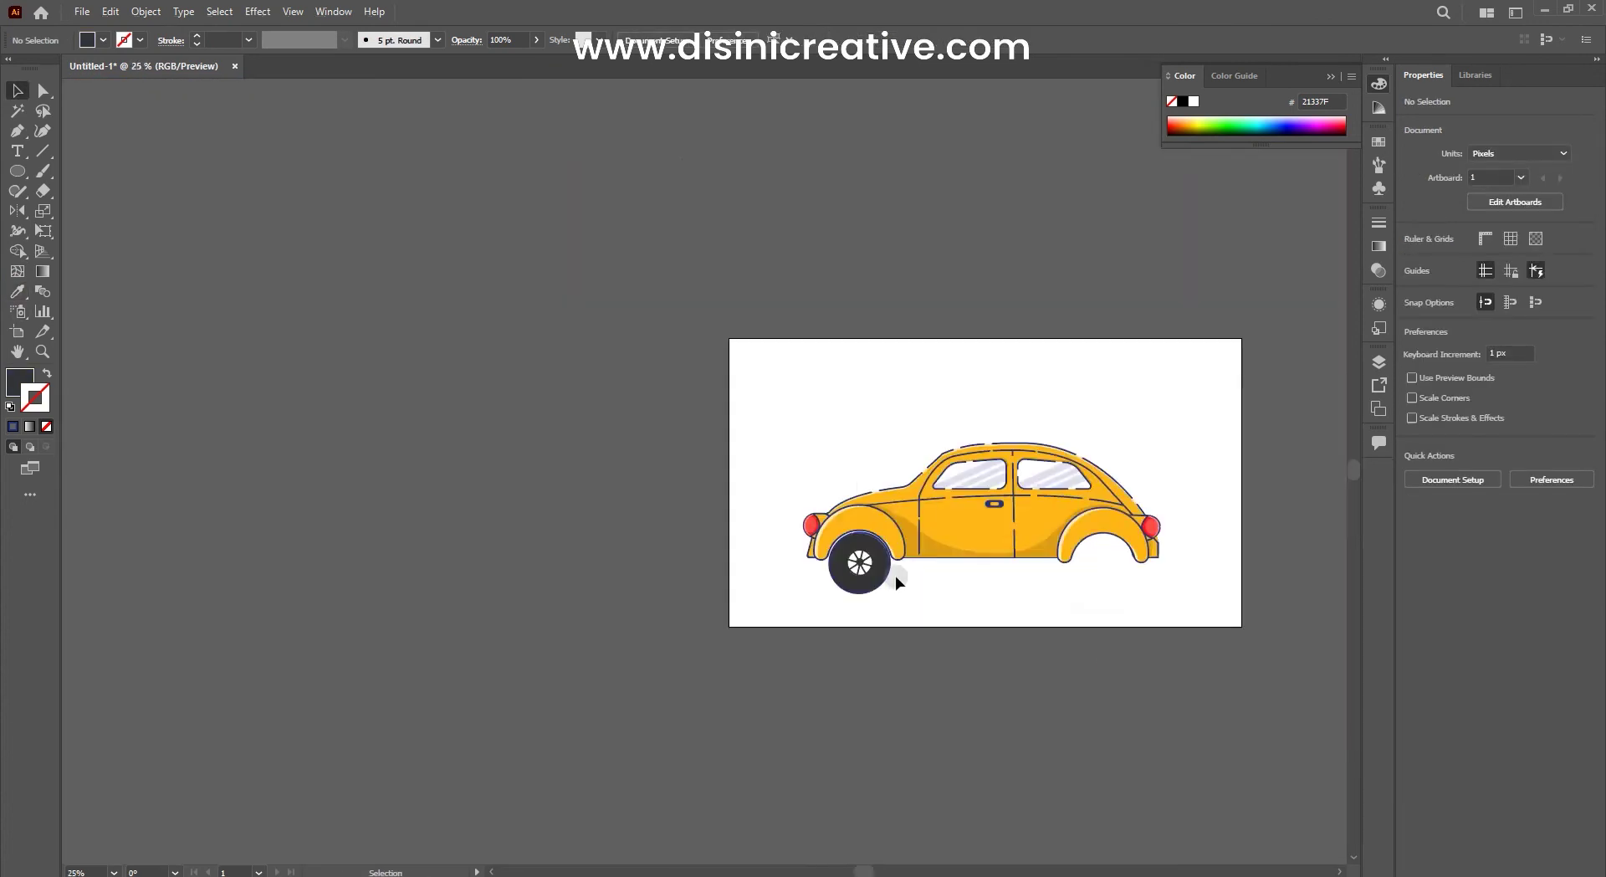
{"action": "left_click", "coordinate": [895, 576]}
{"action": "scroll", "coordinate": [790, 427], "scroll_direction": "up", "scroll_amount": 5, "text": "alt"}
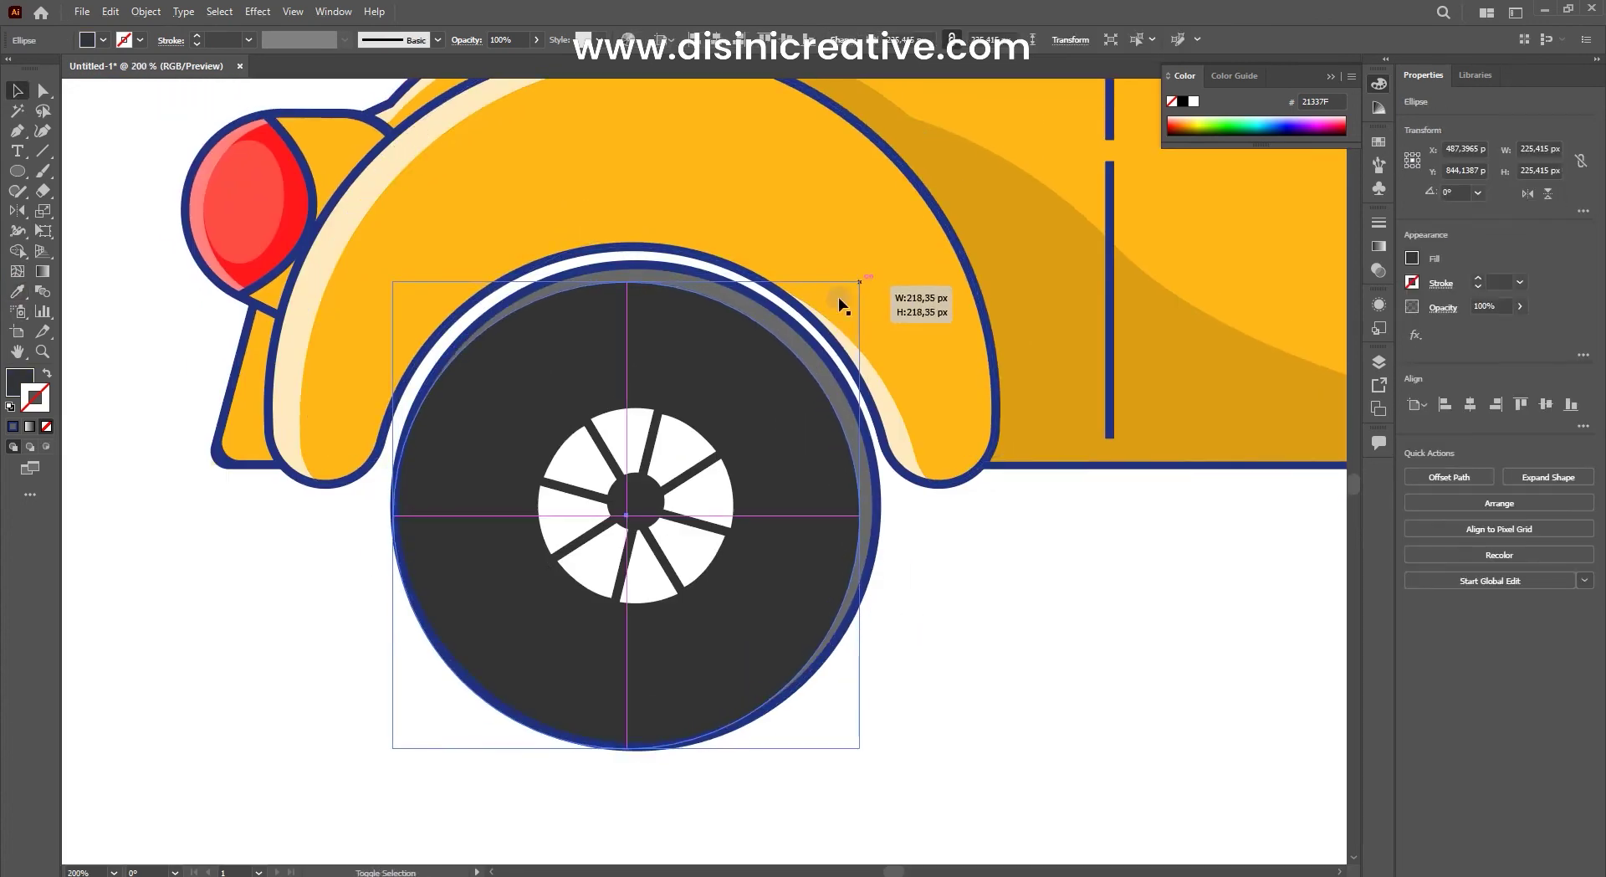
{"action": "left_click_drag", "start_coordinate": [871, 273], "coordinate": [753, 315]}
{"action": "left_click", "coordinate": [891, 560]}
{"action": "scroll", "coordinate": [891, 560], "scroll_direction": "down", "scroll_amount": 1, "text": "alt"}
{"action": "key", "text": "ctrl+0"}
Step: Shrink the white wheel rim slightly
{"action": "scroll", "coordinate": [790, 586], "scroll_direction": "up", "scroll_amount": 3, "text": "alt"}
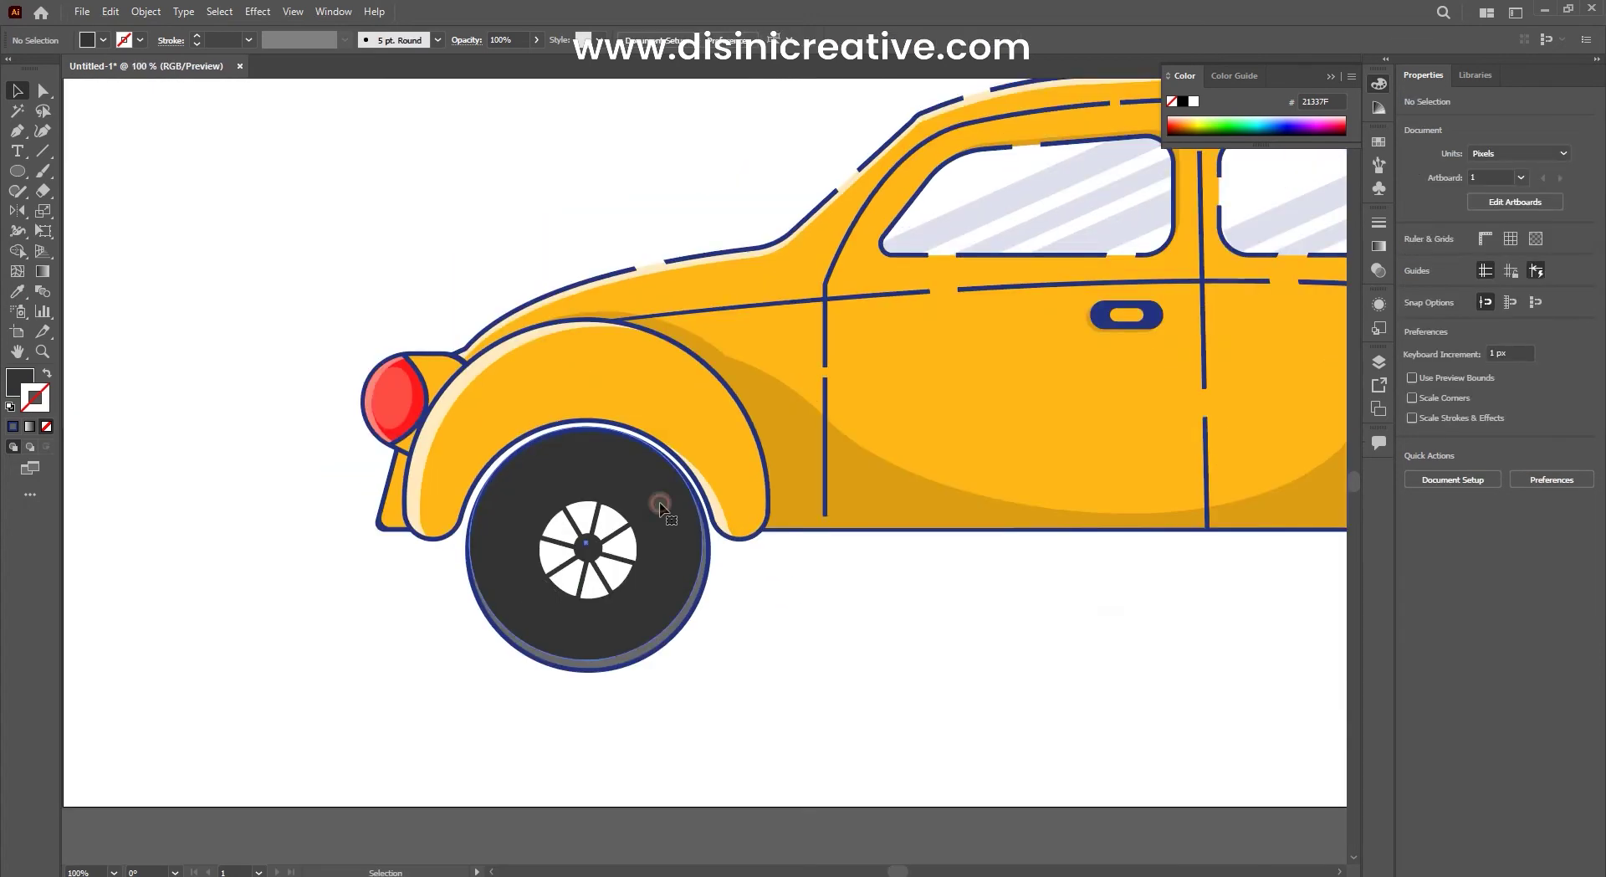
{"action": "scroll", "coordinate": [660, 527], "scroll_direction": "up", "scroll_amount": 2, "text": "alt"}
{"action": "scroll", "coordinate": [582, 435], "scroll_direction": "up", "scroll_amount": 2, "text": "alt"}
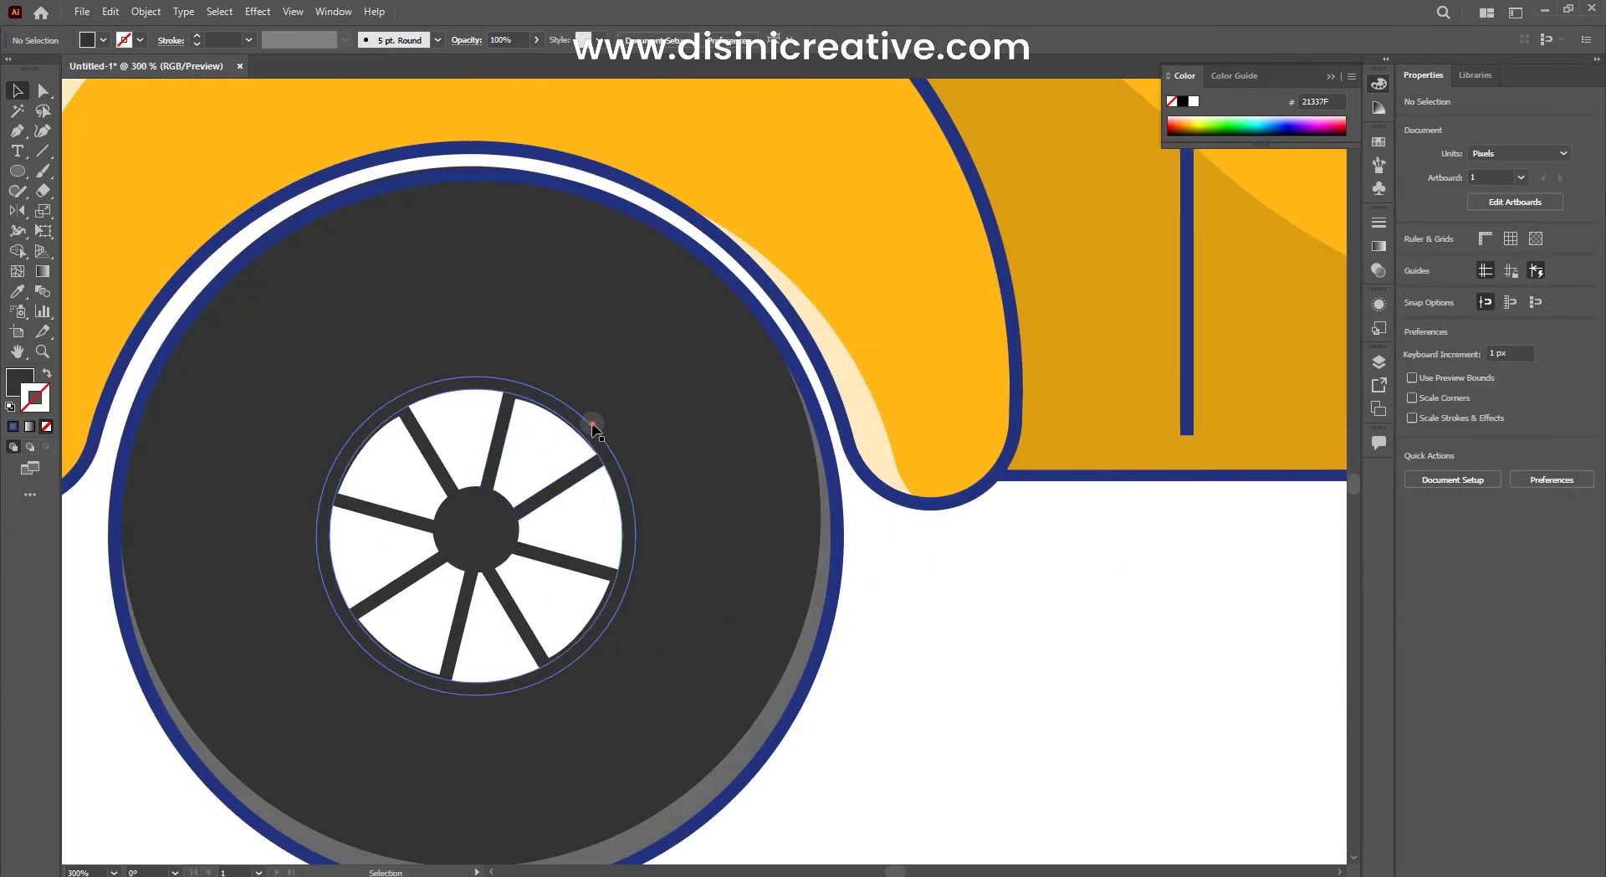
{"action": "left_click", "coordinate": [592, 428]}
{"action": "scroll", "coordinate": [592, 428], "scroll_direction": "up", "scroll_amount": 2, "text": "alt"}
{"action": "left_click_drag", "start_coordinate": [656, 350], "coordinate": [648, 354]}
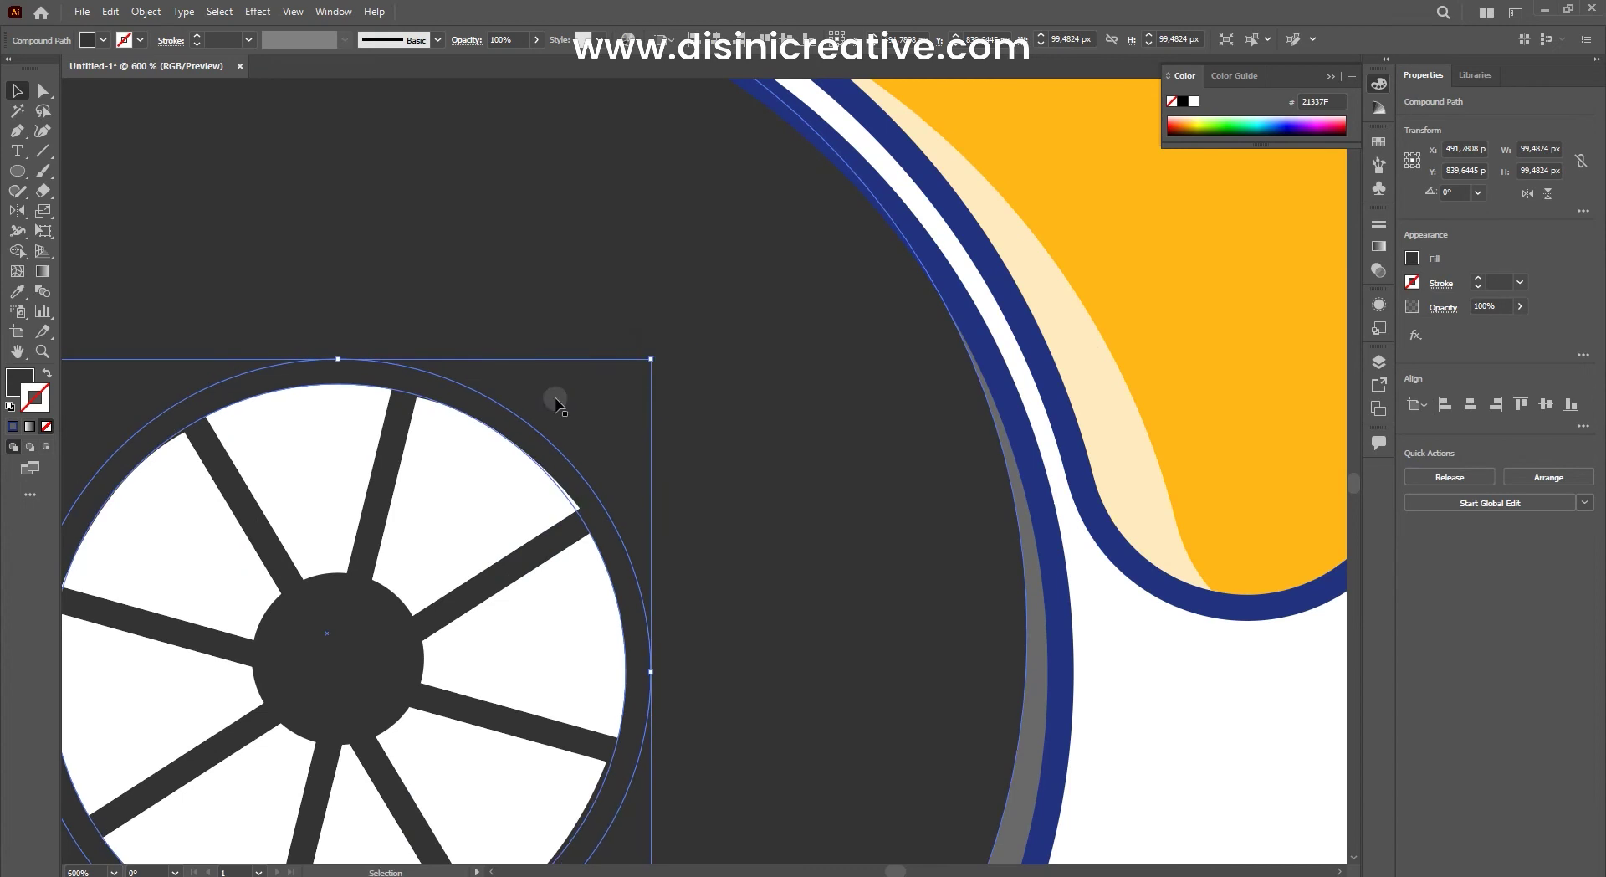
{"action": "scroll", "coordinate": [556, 397], "scroll_direction": "down", "scroll_amount": 4, "text": "alt"}
{"action": "left_click", "coordinate": [862, 573]}
Step: Nudge a small spoke piece into place and move the loose wedge to the hub's lower left
{"action": "scroll", "coordinate": [790, 541], "scroll_direction": "up", "scroll_amount": 1, "text": "alt"}
{"action": "left_click", "coordinate": [503, 440]}
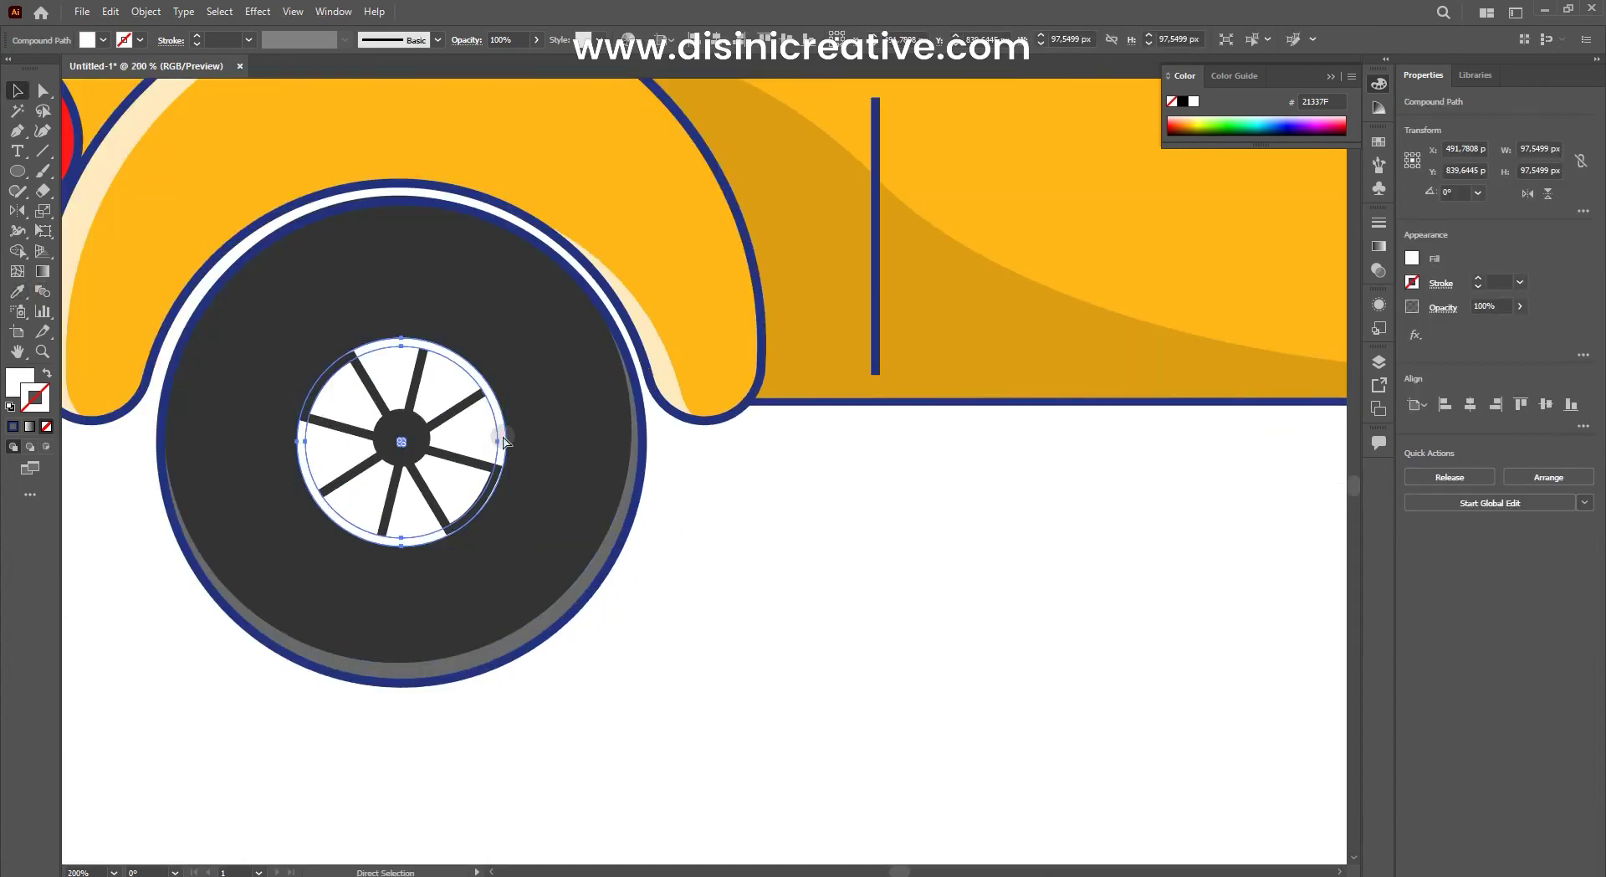
{"action": "scroll", "coordinate": [798, 534], "scroll_direction": "down", "scroll_amount": 2, "text": "alt"}
{"action": "scroll", "coordinate": [821, 531], "scroll_direction": "up", "scroll_amount": 2, "text": "alt"}
{"action": "scroll", "coordinate": [745, 563], "scroll_direction": "up", "scroll_amount": 1, "text": "alt"}
{"action": "left_click", "coordinate": [745, 563]}
{"action": "scroll", "coordinate": [733, 552], "scroll_direction": "up", "scroll_amount": 1, "text": "alt"}
{"action": "left_click_drag", "start_coordinate": [731, 552], "coordinate": [734, 555]}
{"action": "scroll", "coordinate": [735, 519], "scroll_direction": "up", "scroll_amount": 2}
{"action": "left_click", "coordinate": [735, 480]}
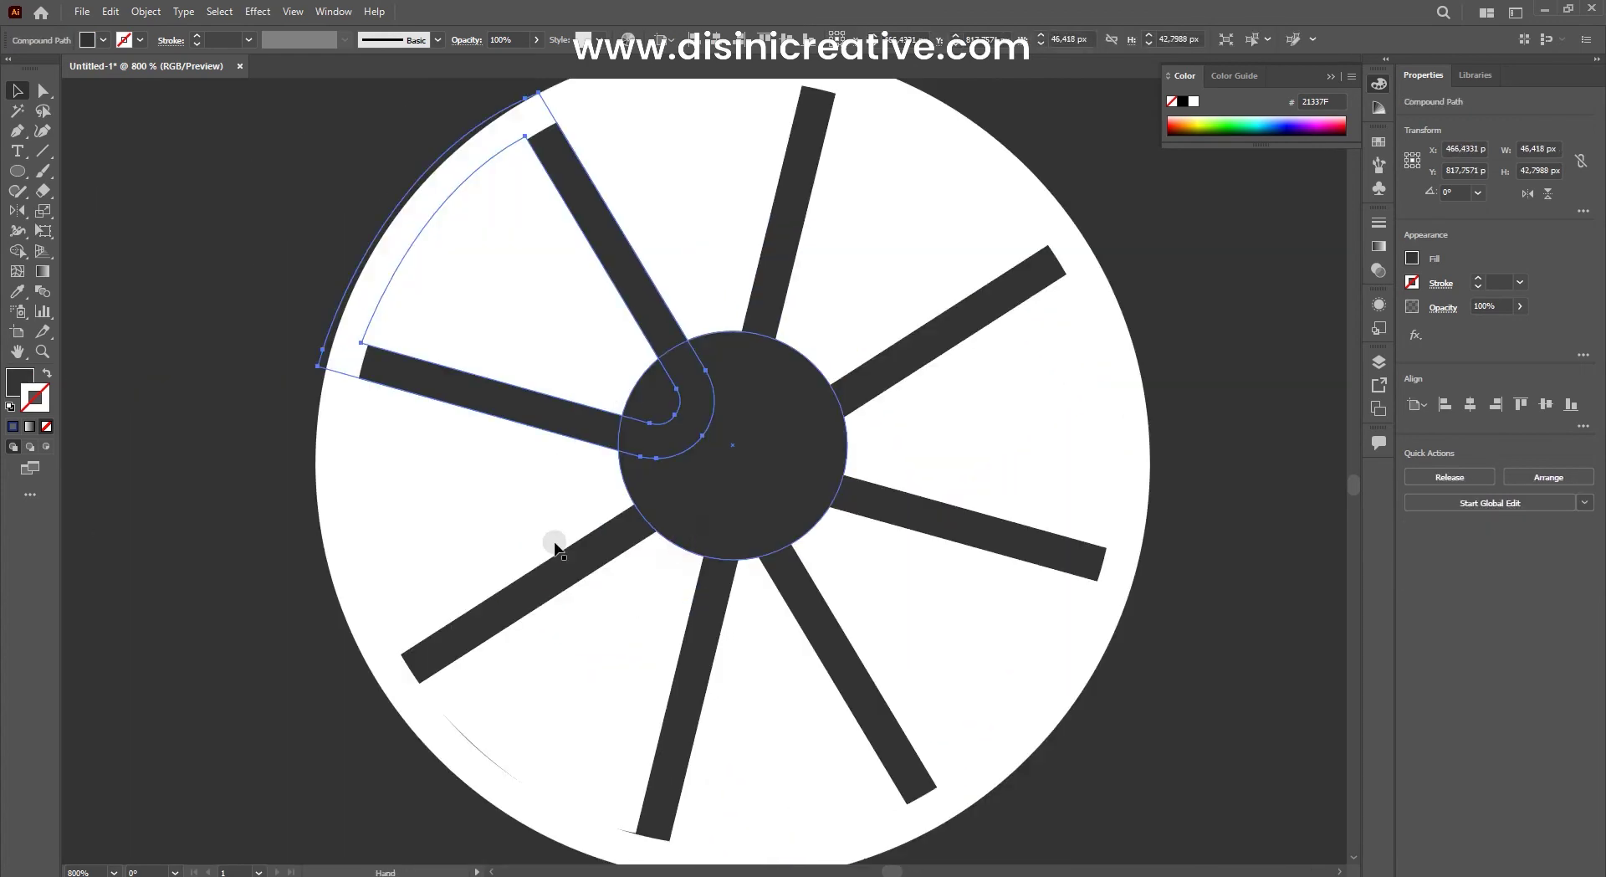
{"action": "left_click_drag", "start_coordinate": [713, 502], "coordinate": [554, 569]}
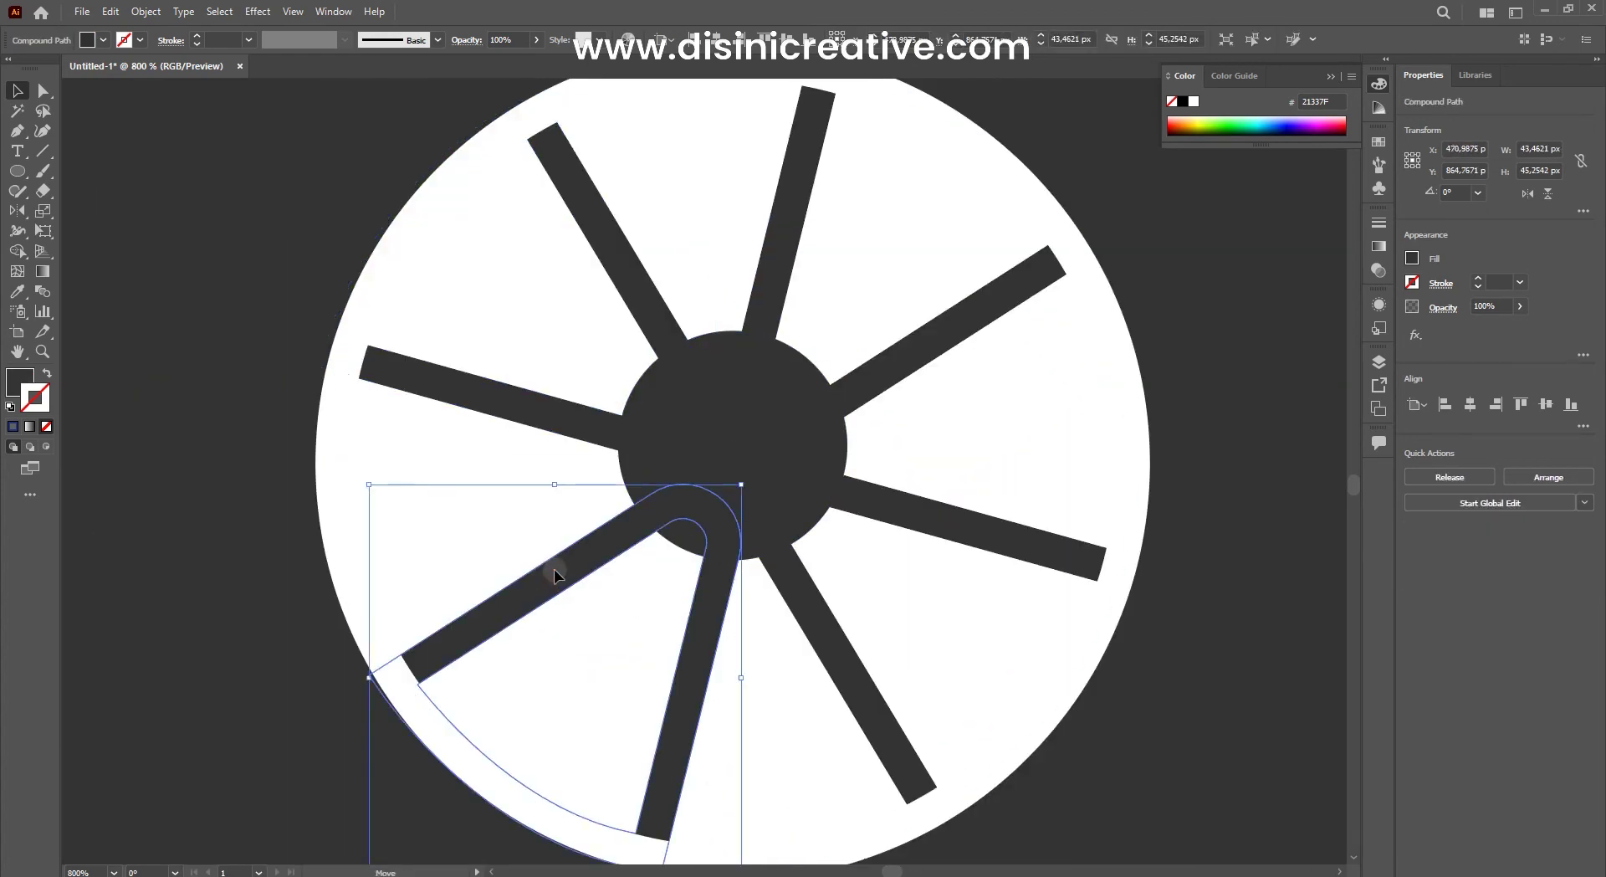
Step: Eyedropper the dark grey 333333 onto the tire's blue outer ring
{"action": "scroll", "coordinate": [554, 569], "scroll_direction": "down", "scroll_amount": 1, "text": "alt"}
{"action": "scroll", "coordinate": [611, 575], "scroll_direction": "down", "scroll_amount": 5, "text": "alt"}
{"action": "scroll", "coordinate": [922, 629], "scroll_direction": "up", "scroll_amount": 3, "text": "alt"}
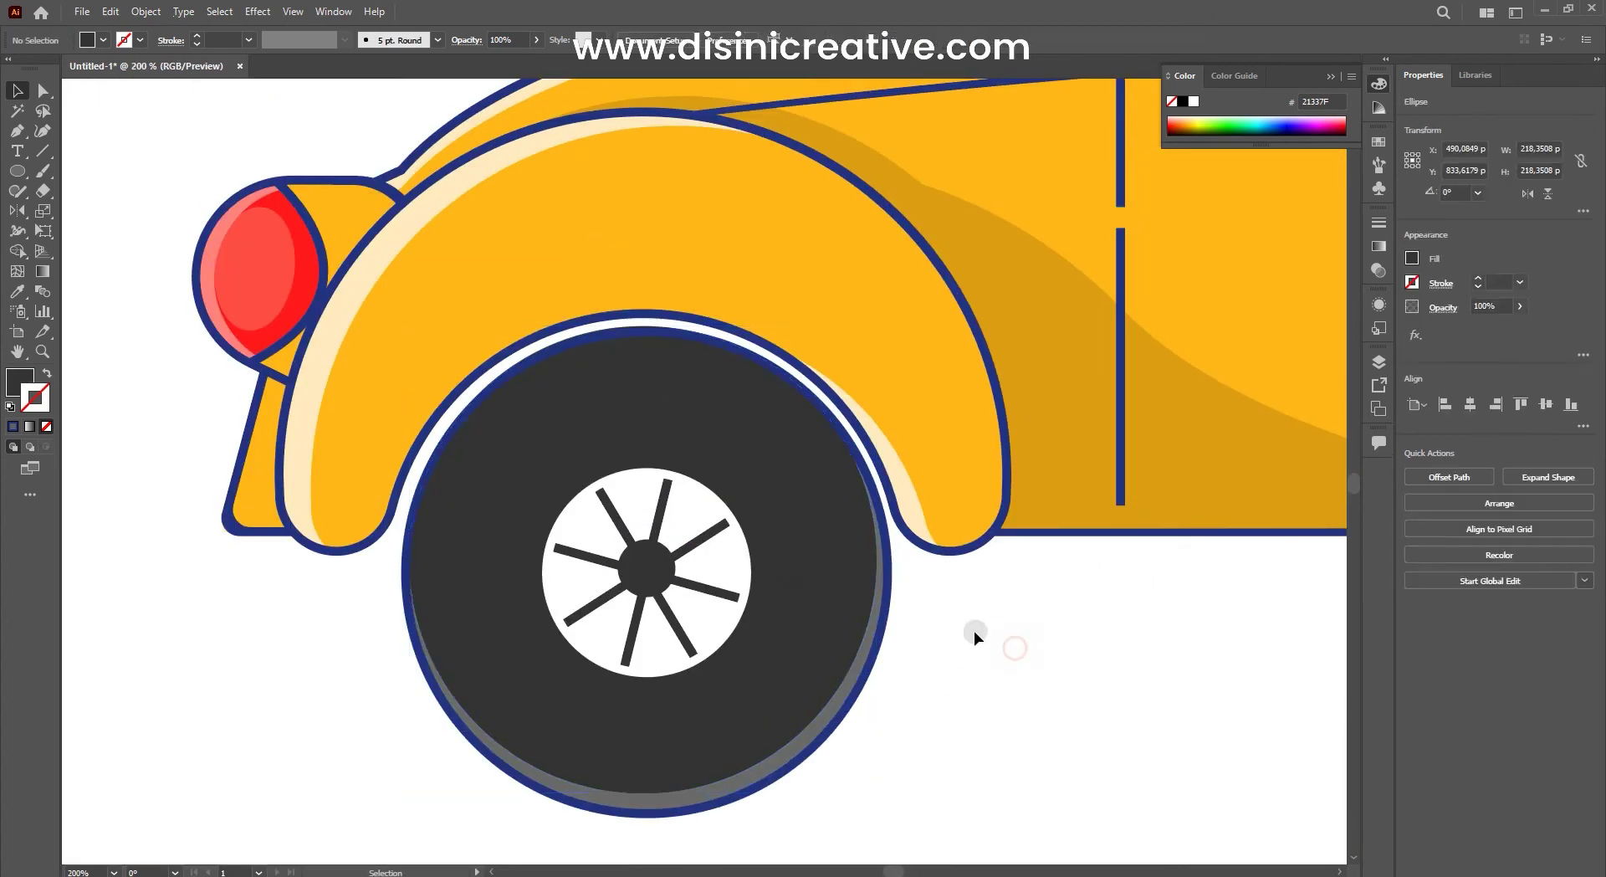
{"action": "left_click", "coordinate": [975, 639]}
{"action": "left_click", "coordinate": [438, 373]}
{"action": "left_click", "coordinate": [17, 292]}
{"action": "left_click", "coordinate": [484, 410]}
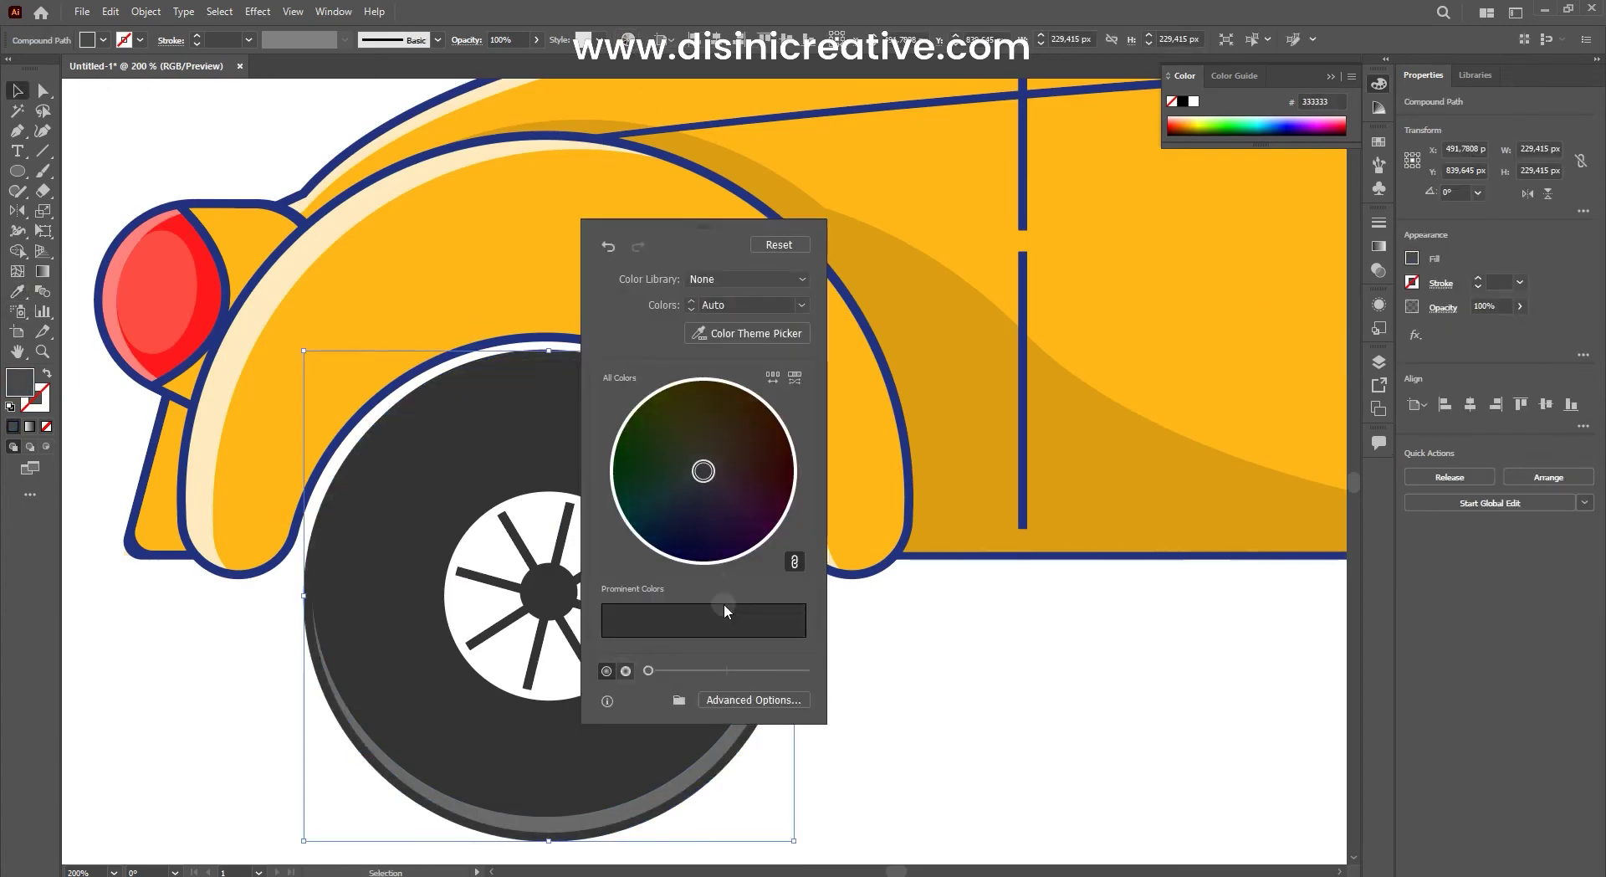
Step: Shrink all the wheel parts slightly and group them with Ctrl+G
{"action": "key", "text": "v"}
{"action": "left_click", "coordinate": [939, 670]}
{"action": "scroll", "coordinate": [929, 674], "scroll_direction": "down", "scroll_amount": 3}
{"action": "scroll", "coordinate": [885, 645], "scroll_direction": "down", "scroll_amount": 2}
{"action": "scroll", "coordinate": [885, 646], "scroll_direction": "up", "scroll_amount": 3}
{"action": "mouse_move", "coordinate": [666, 680]}
{"action": "left_mouse_down"}
{"action": "mouse_move", "coordinate": [725, 402]}
{"action": "mouse_move", "coordinate": [716, 414]}
{"action": "left_mouse_up"}
{"action": "left_click_drag", "start_coordinate": [682, 487], "coordinate": [679, 485]}
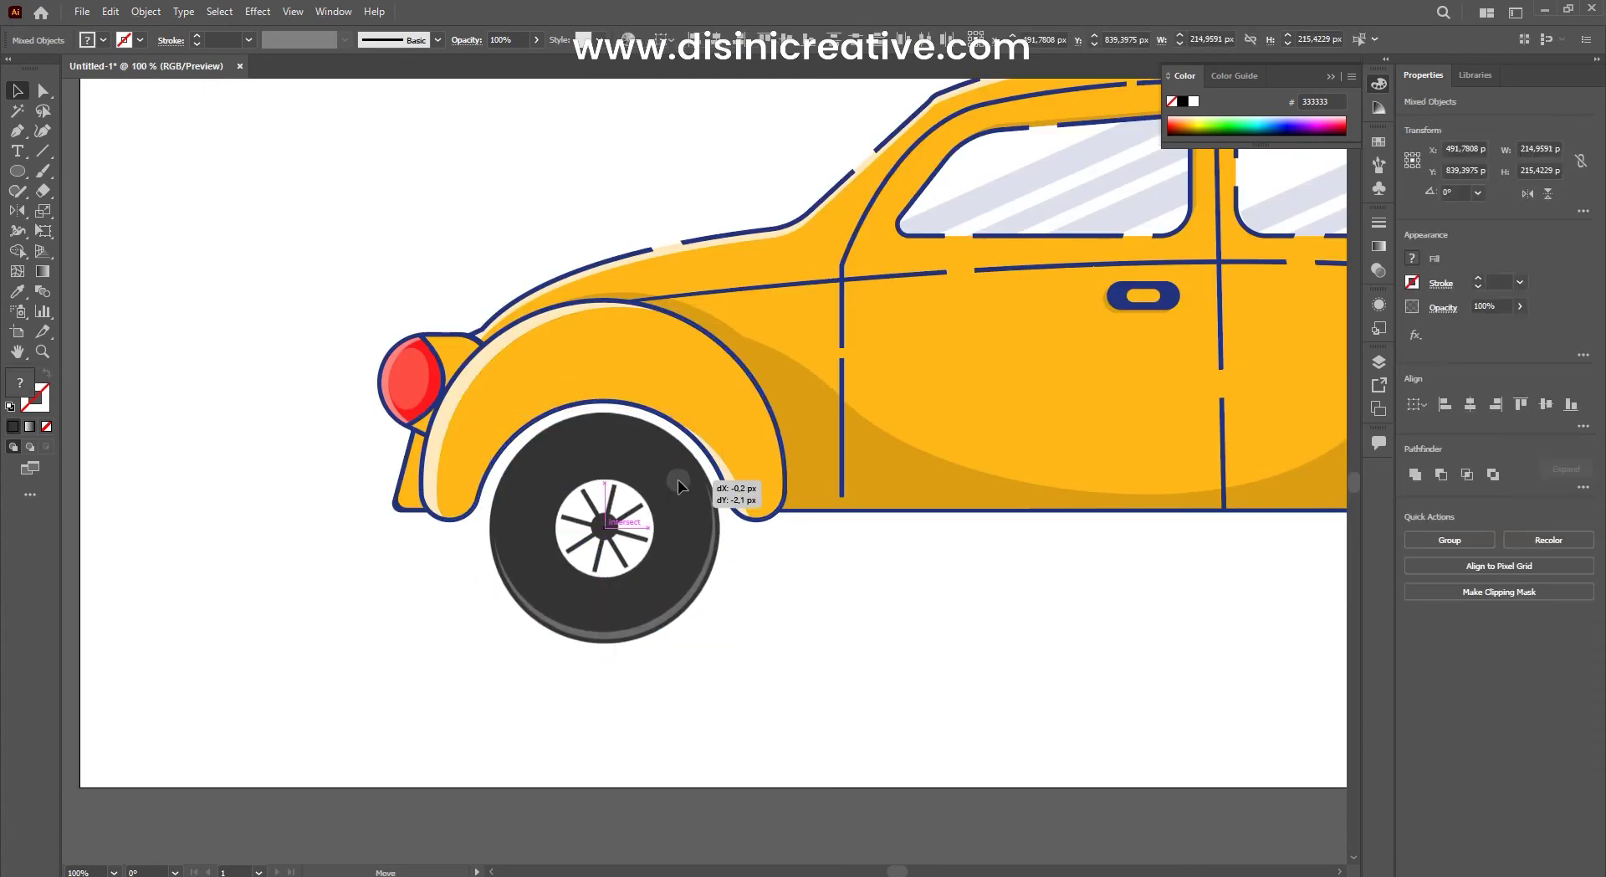
{"action": "scroll", "coordinate": [849, 590], "scroll_direction": "down", "scroll_amount": 1}
{"action": "key", "text": "ctrl+g"}
Step: Place a copy of the grouped wheel in the rear wheel arch, redoing a misplaced first attempt
{"action": "left_click_drag", "start_coordinate": [481, 494], "coordinate": [1112, 502]}
{"action": "key", "text": "ctrl+z"}
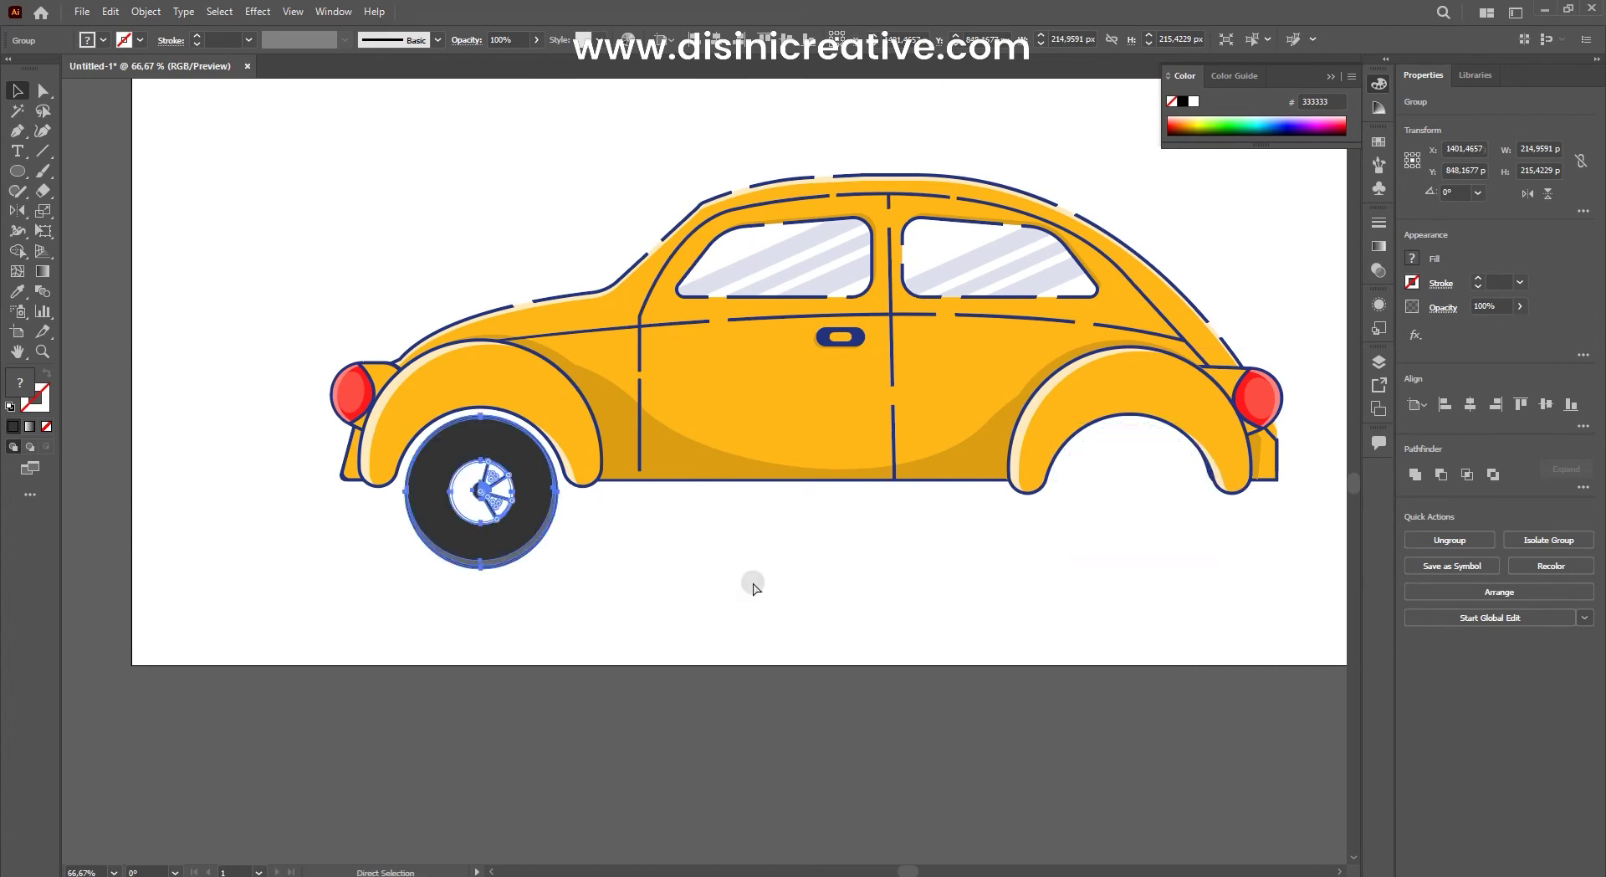
{"action": "scroll", "coordinate": [625, 552], "scroll_direction": "up", "scroll_amount": 1}
{"action": "scroll", "coordinate": [1062, 498], "scroll_direction": "down", "scroll_amount": 2}
{"action": "mouse_move", "coordinate": [483, 463]}
{"action": "left_mouse_down"}
{"action": "mouse_move", "coordinate": [835, 532]}
{"action": "mouse_move", "coordinate": [971, 463]}
{"action": "left_mouse_up"}
Step: Check the original and copied wheels by selecting each in turn, then clear the selection
{"action": "left_click", "coordinate": [483, 494], "text": "shift"}
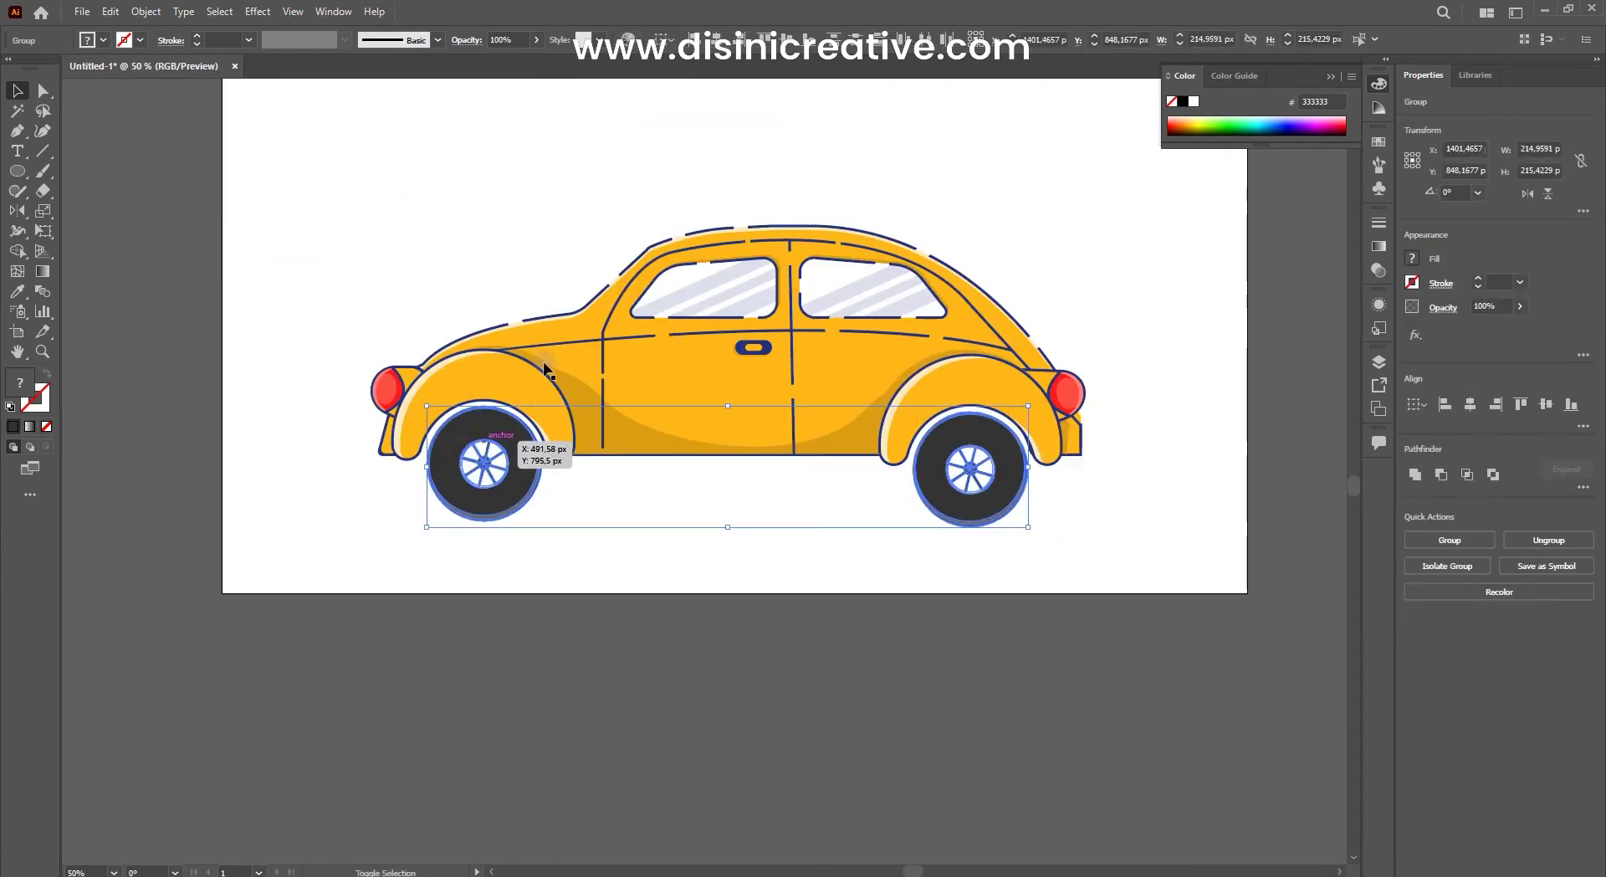
{"action": "key", "text": "ctrl+shift+a"}
{"action": "left_click", "coordinate": [1006, 456], "text": "shift"}
{"action": "left_click", "coordinate": [1009, 456], "text": "shift"}
{"action": "left_click", "coordinate": [484, 463]}
{"action": "scroll", "coordinate": [862, 559], "scroll_direction": "down", "scroll_amount": 3}
{"action": "scroll", "coordinate": [917, 446], "scroll_direction": "up", "scroll_amount": 3}
{"action": "left_click", "coordinate": [886, 427]}
{"action": "scroll", "coordinate": [656, 394], "scroll_direction": "up", "scroll_amount": 3}
{"action": "scroll", "coordinate": [656, 394], "scroll_direction": "down", "scroll_amount": 4}
{"action": "scroll", "coordinate": [190, 261], "scroll_direction": "up", "scroll_amount": 1}
Step: Paint a few short diagonal brush strokes across the car door
{"action": "left_click", "coordinate": [18, 171]}
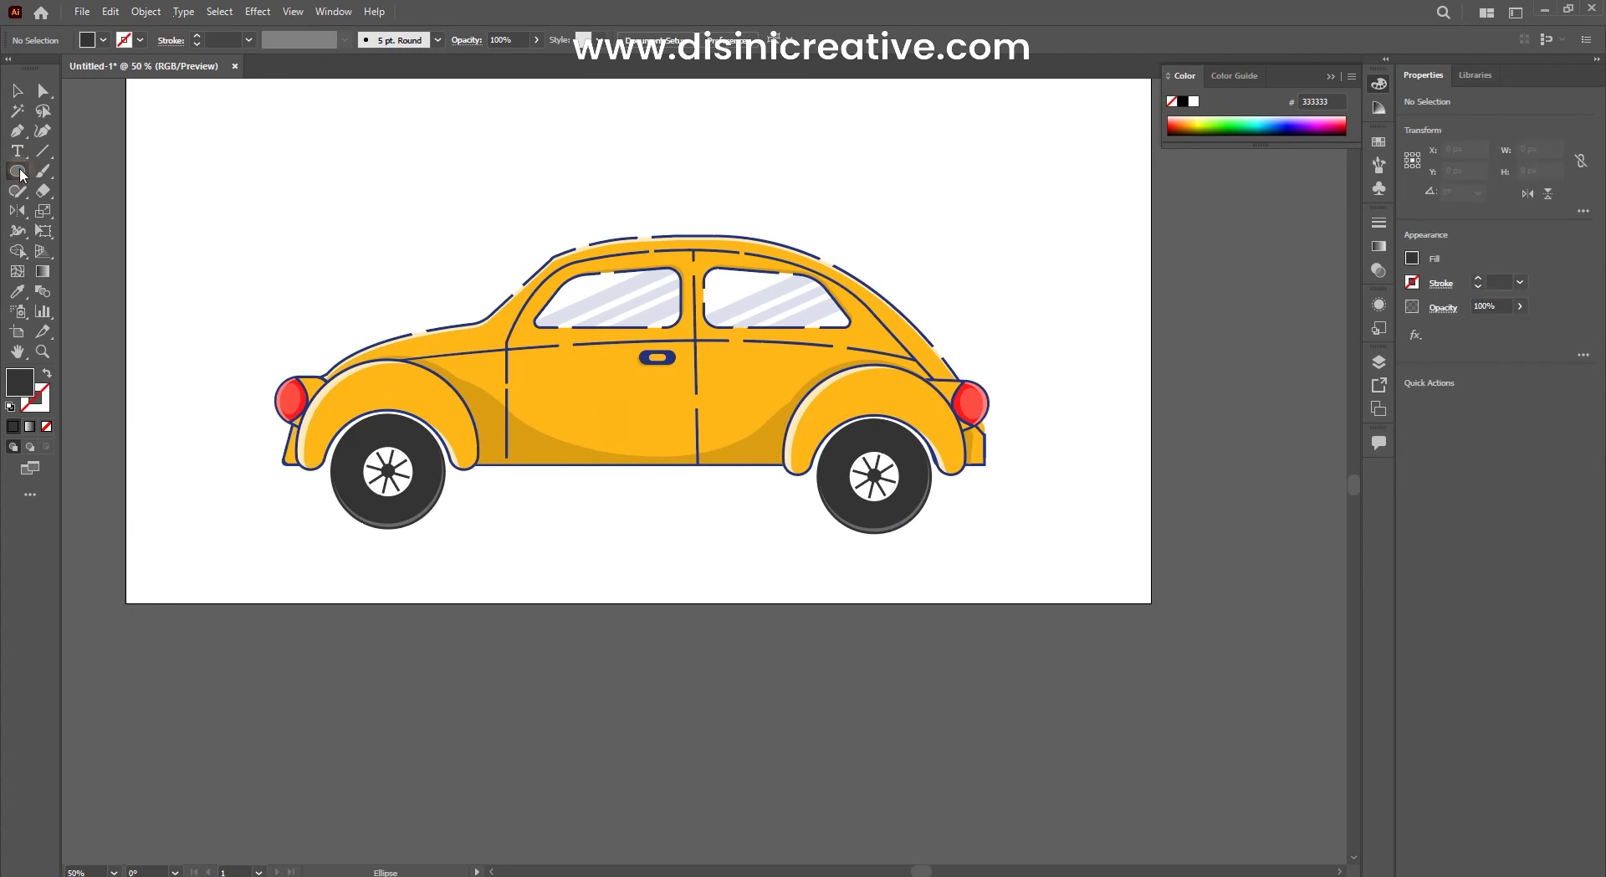
{"action": "key", "text": "b"}
{"action": "left_click_drag", "start_coordinate": [509, 360], "coordinate": [571, 330]}
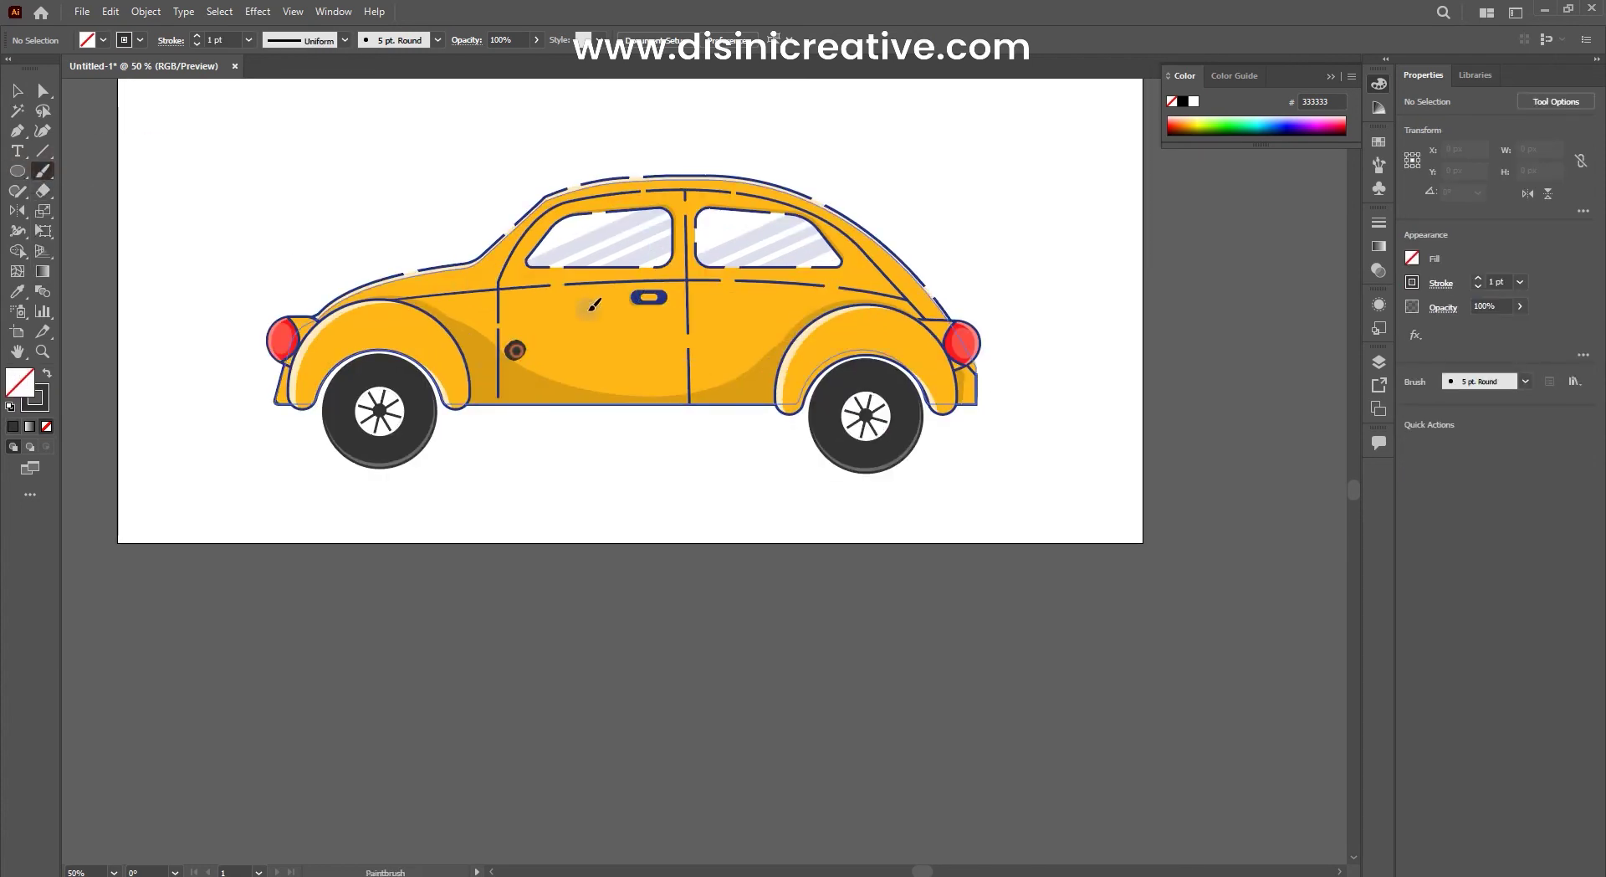
{"action": "mouse_move", "coordinate": [536, 355]}
{"action": "left_mouse_down"}
{"action": "mouse_move", "coordinate": [602, 294]}
{"action": "mouse_move", "coordinate": [606, 330]}
{"action": "left_mouse_up"}
{"action": "left_click_drag", "start_coordinate": [717, 348], "coordinate": [564, 388]}
Step: Reposition the door strokes and fade them to 17% opacity
{"action": "key", "text": "v"}
{"action": "left_click", "coordinate": [422, 360]}
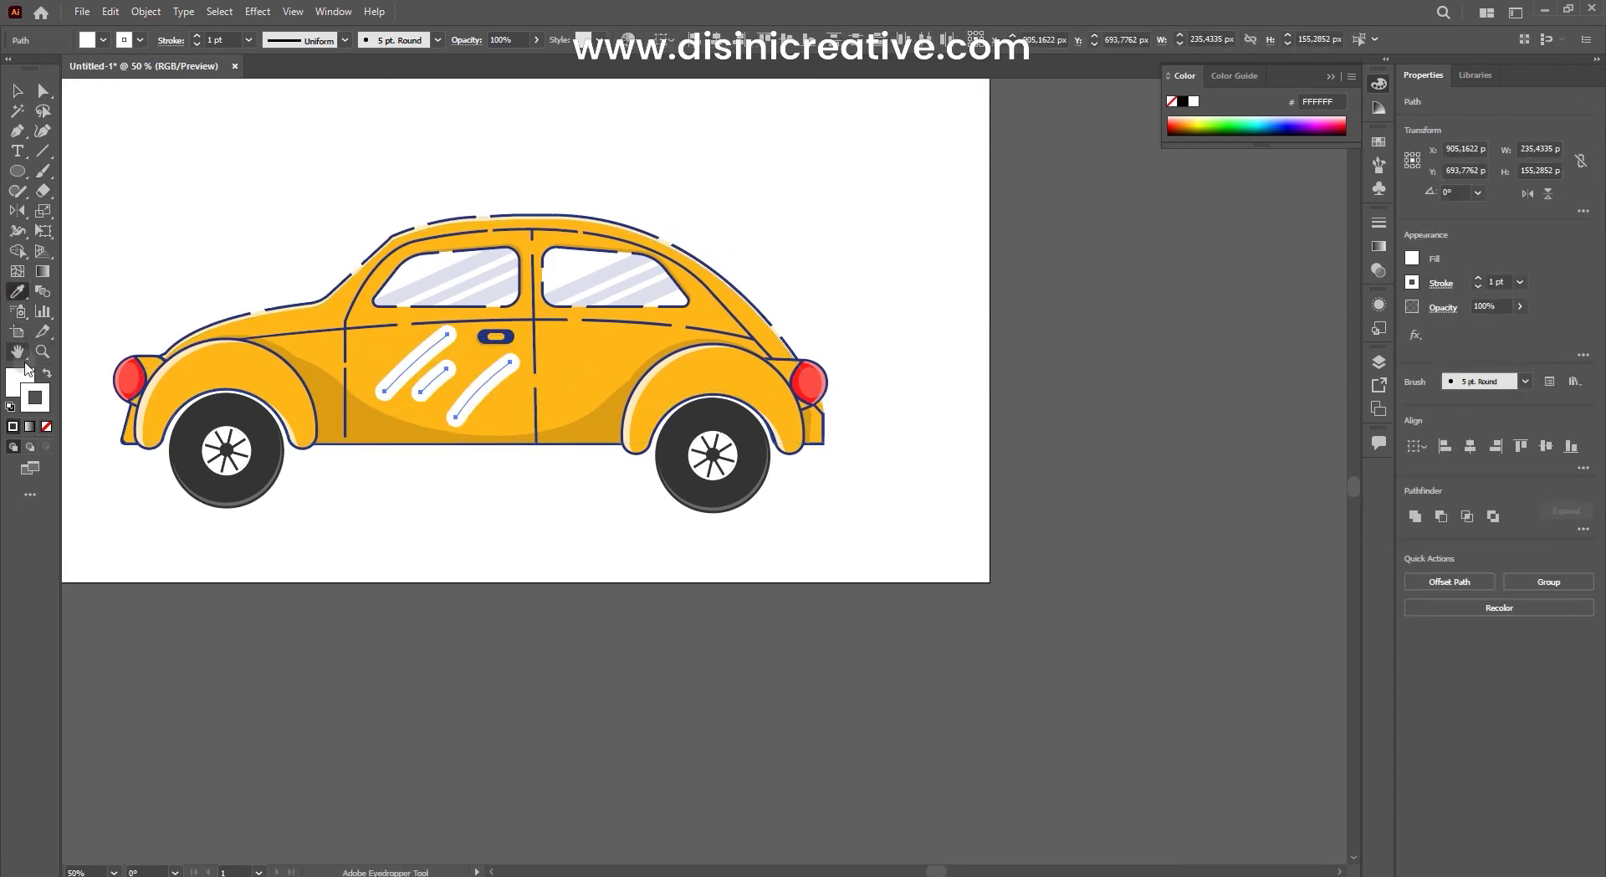
{"action": "key", "text": "ctrl+1"}
{"action": "left_click_drag", "start_coordinate": [388, 315], "coordinate": [379, 324]}
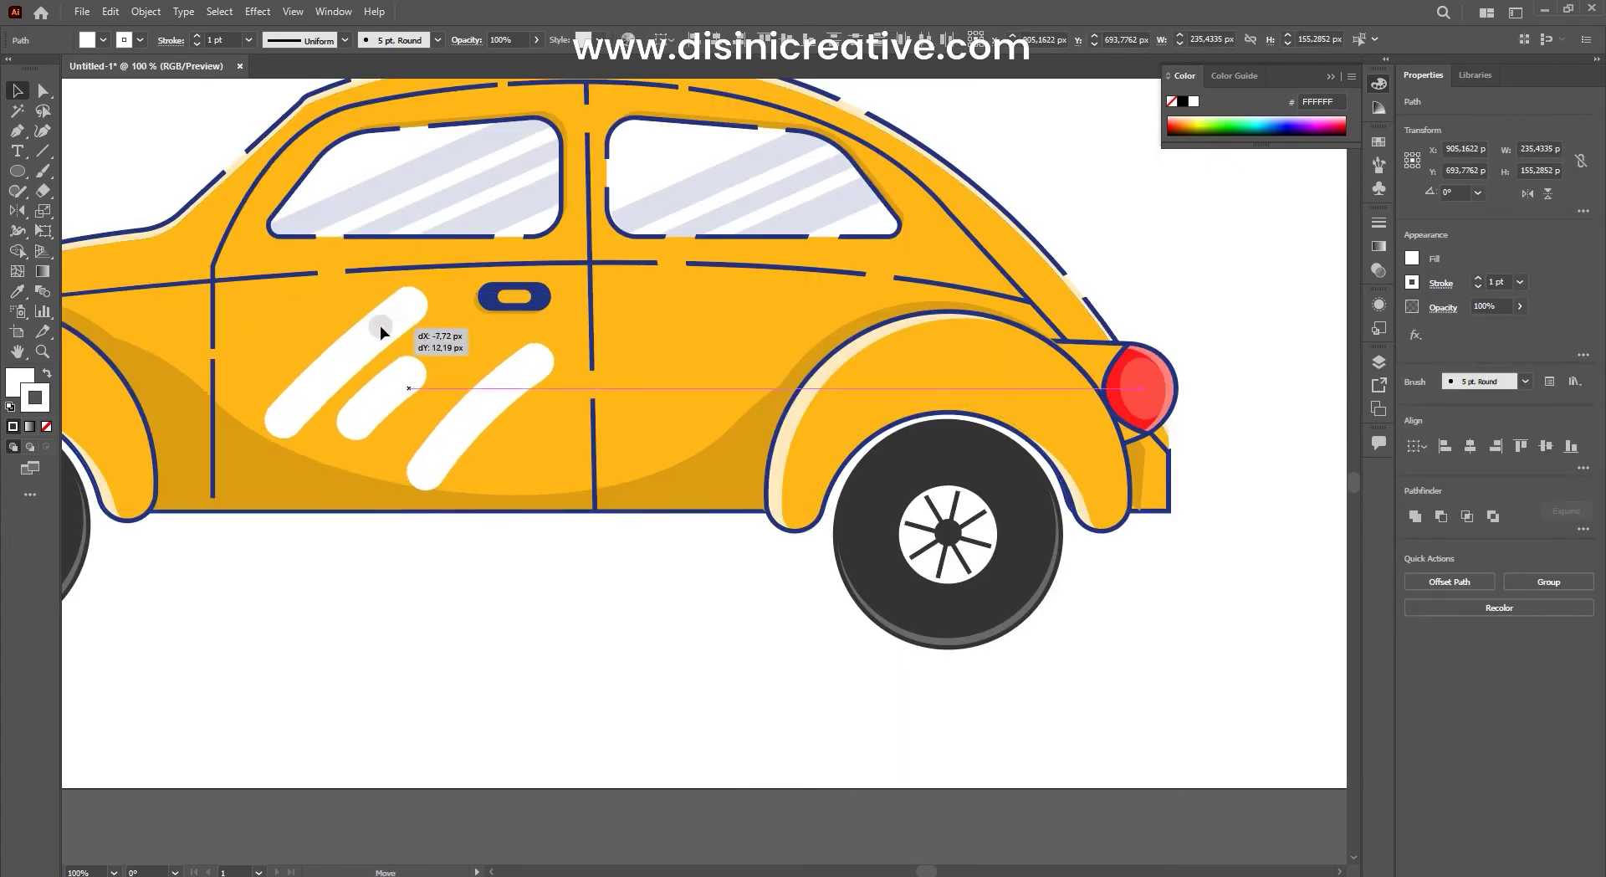
{"action": "left_click", "coordinate": [1517, 307]}
{"action": "left_click_drag", "start_coordinate": [1517, 326], "coordinate": [1464, 327]}
{"action": "scroll", "coordinate": [1157, 439], "scroll_direction": "down", "scroll_amount": 4}
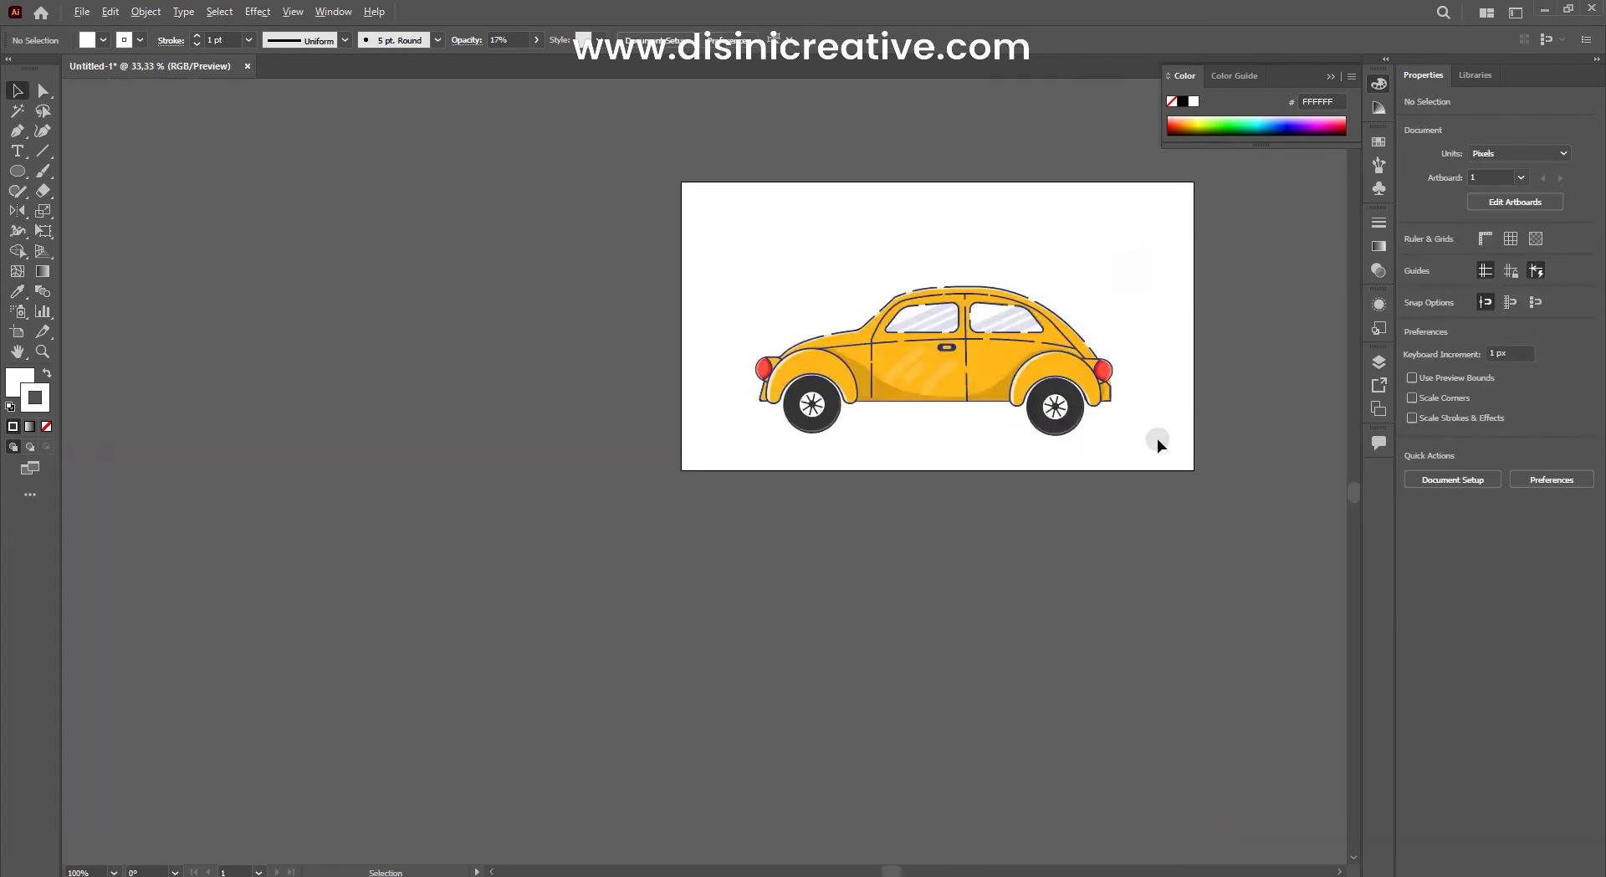
{"action": "scroll", "coordinate": [925, 436], "scroll_direction": "up", "scroll_amount": 2}
{"action": "scroll", "coordinate": [853, 450], "scroll_direction": "up", "scroll_amount": 2}
Step: Thin the door strokes to 0.5 pt and rotate them as a group
{"action": "left_click", "coordinate": [853, 449]}
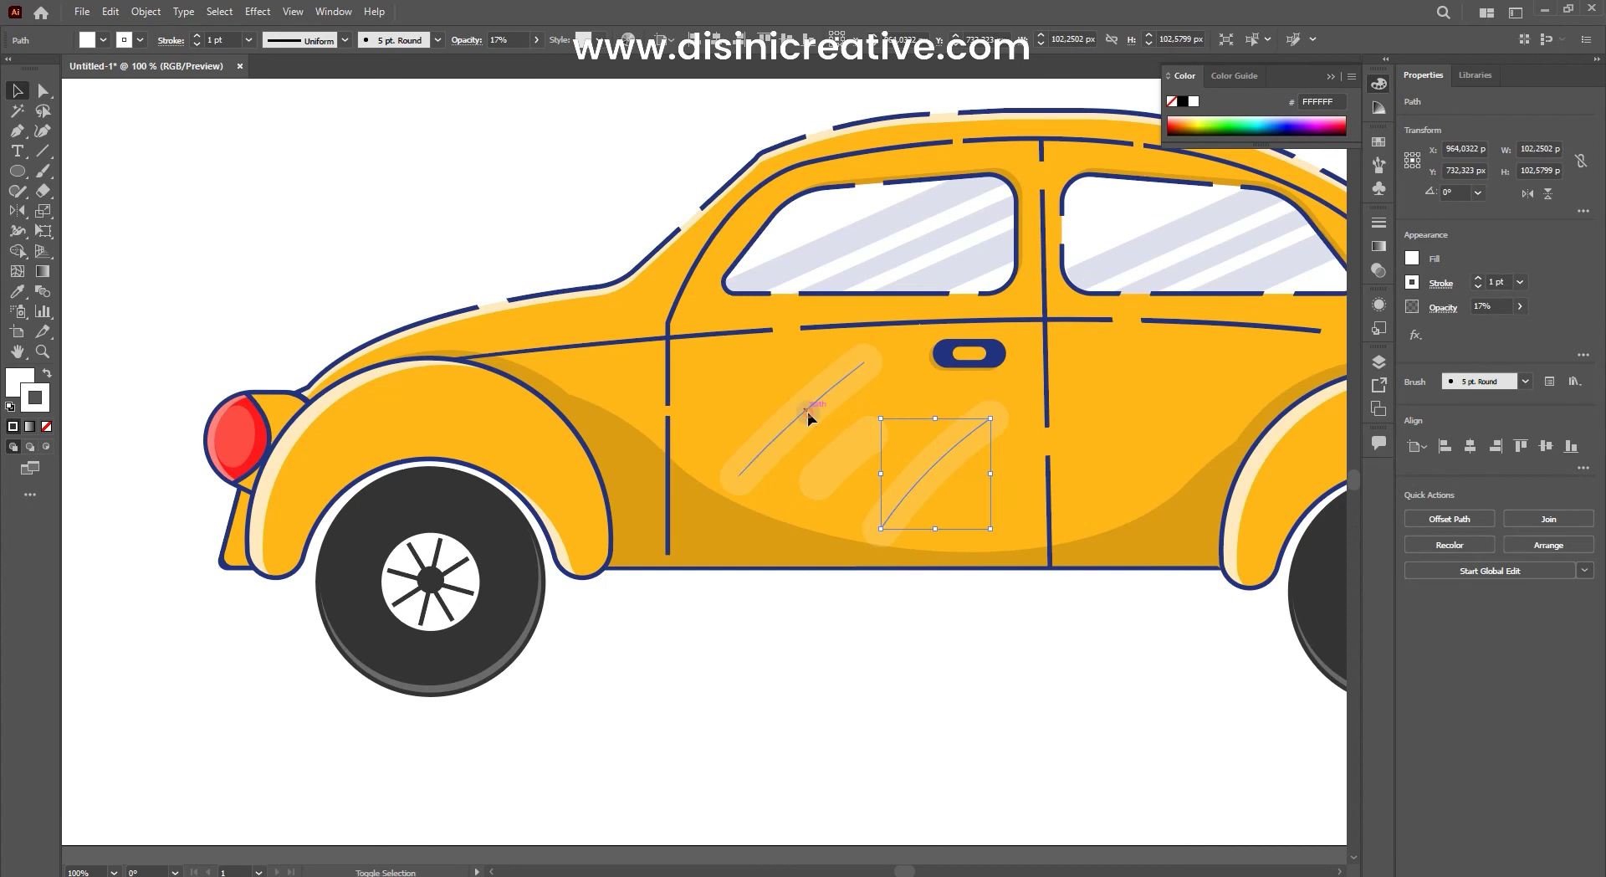
{"action": "left_click", "coordinate": [807, 412], "text": "shift"}
{"action": "left_click", "coordinate": [1478, 287]}
{"action": "left_click", "coordinate": [1478, 287]}
{"action": "left_click", "coordinate": [1478, 287]}
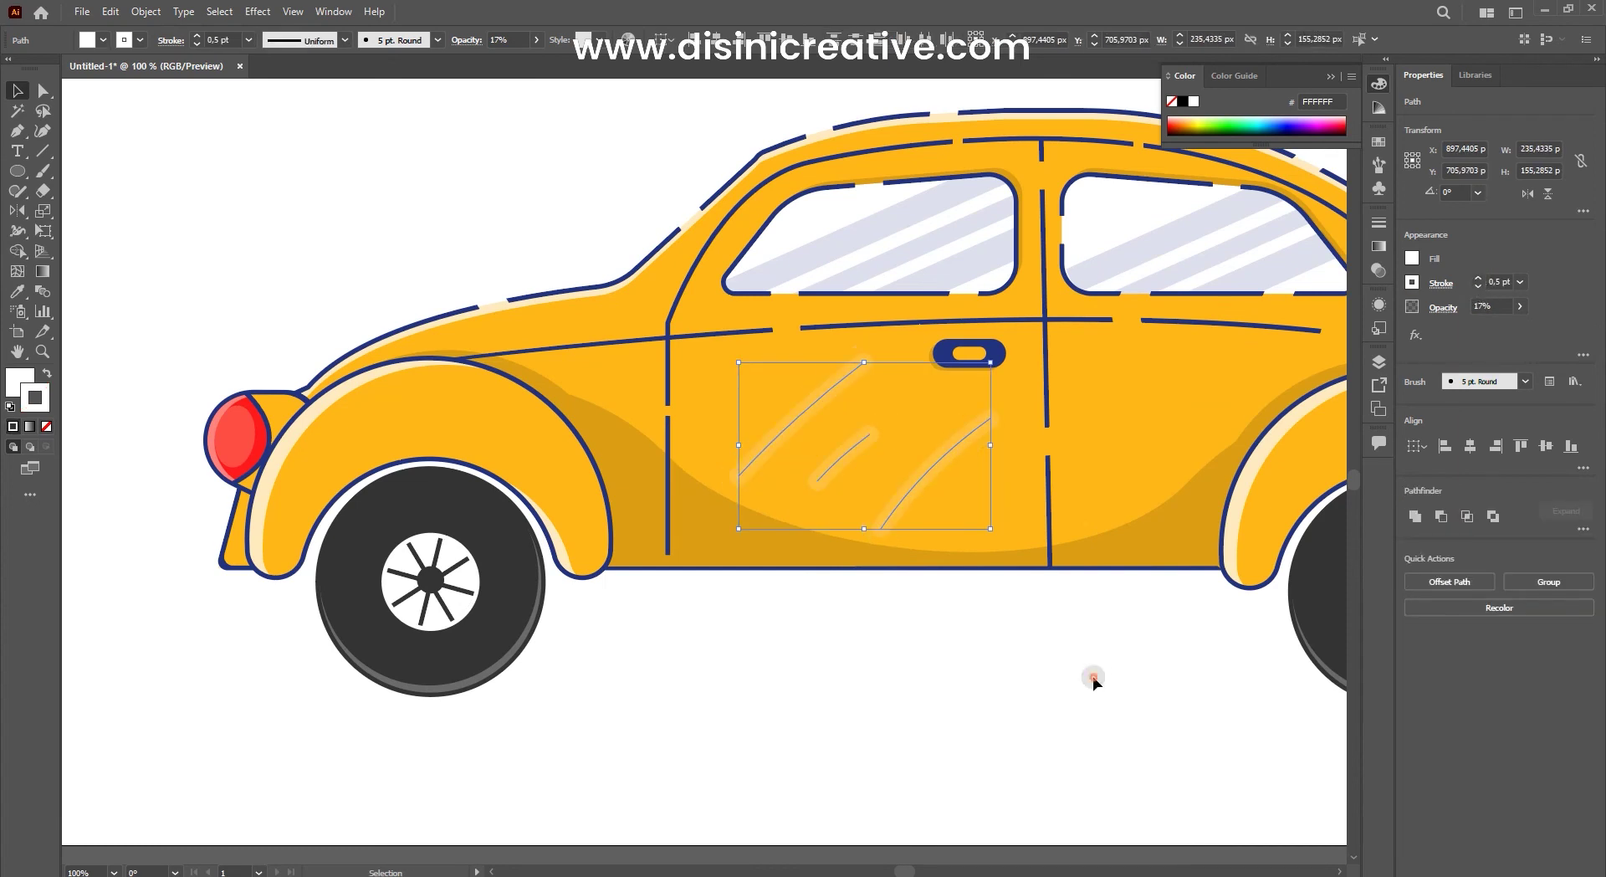
{"action": "scroll", "coordinate": [1093, 682], "scroll_direction": "down", "scroll_amount": 4}
{"action": "scroll", "coordinate": [874, 606], "scroll_direction": "up", "scroll_amount": 4}
{"action": "left_click_drag", "start_coordinate": [962, 518], "coordinate": [968, 627]}
{"action": "key", "text": "ctrl+shift+a"}
Step: Move one highlight streak across the door and another onto the left tyre as a highlight arc
{"action": "scroll", "coordinate": [974, 661], "scroll_direction": "down", "scroll_amount": 5}
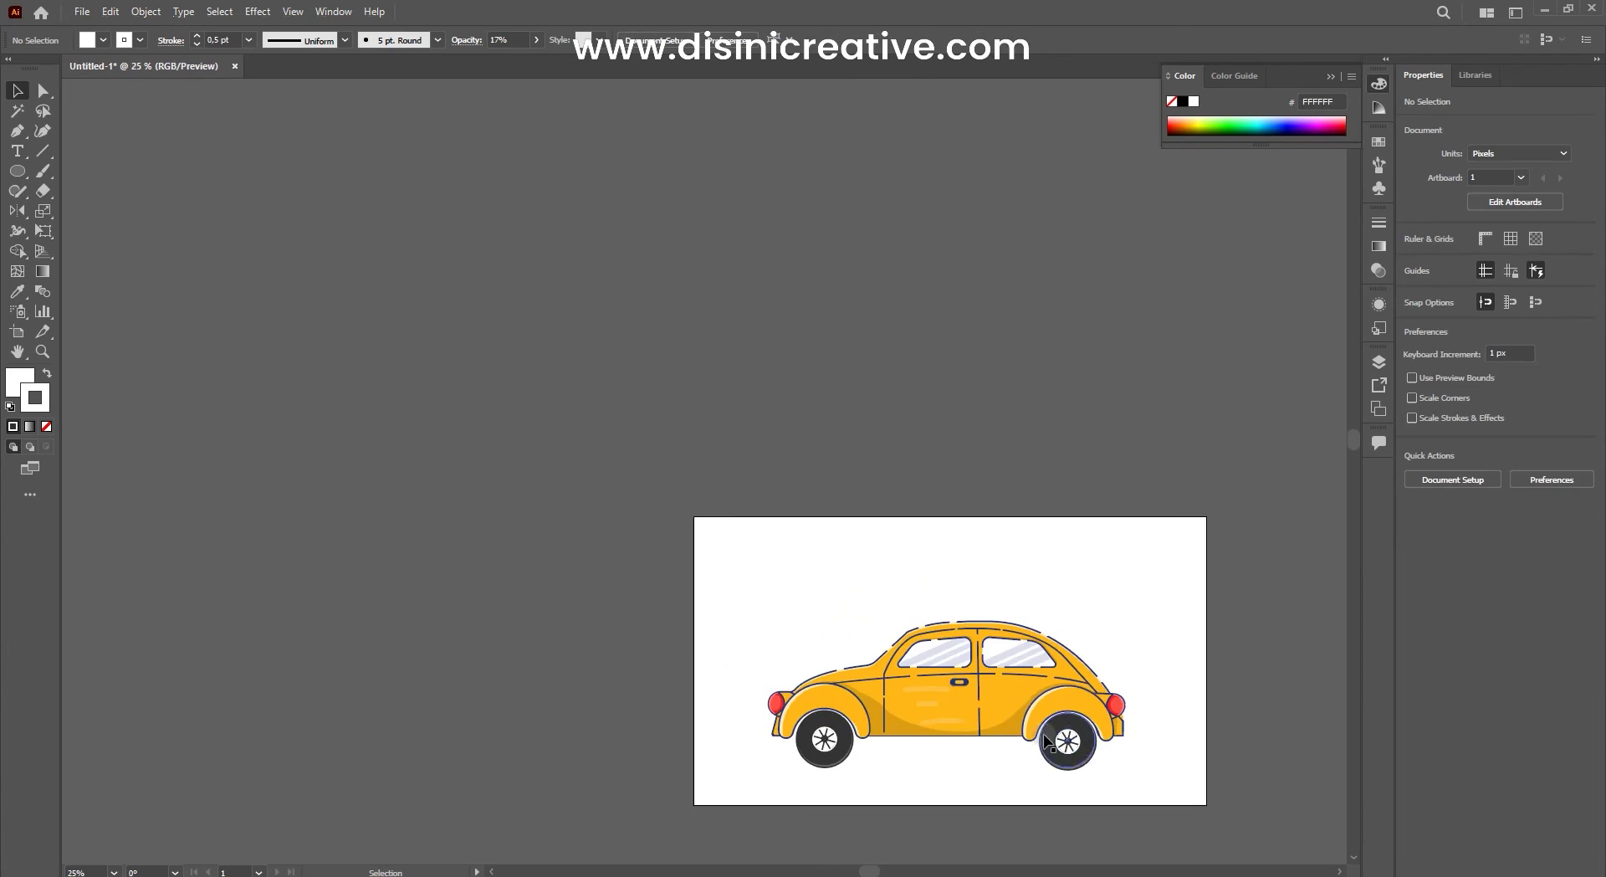
{"action": "scroll", "coordinate": [1042, 734], "scroll_direction": "up", "scroll_amount": 3}
{"action": "scroll", "coordinate": [833, 483], "scroll_direction": "up", "scroll_amount": 2}
{"action": "mouse_move", "coordinate": [806, 447]}
{"action": "left_mouse_down"}
{"action": "mouse_move", "coordinate": [1051, 403]}
{"action": "mouse_move", "coordinate": [985, 389]}
{"action": "left_mouse_up"}
{"action": "left_click", "coordinate": [582, 644]}
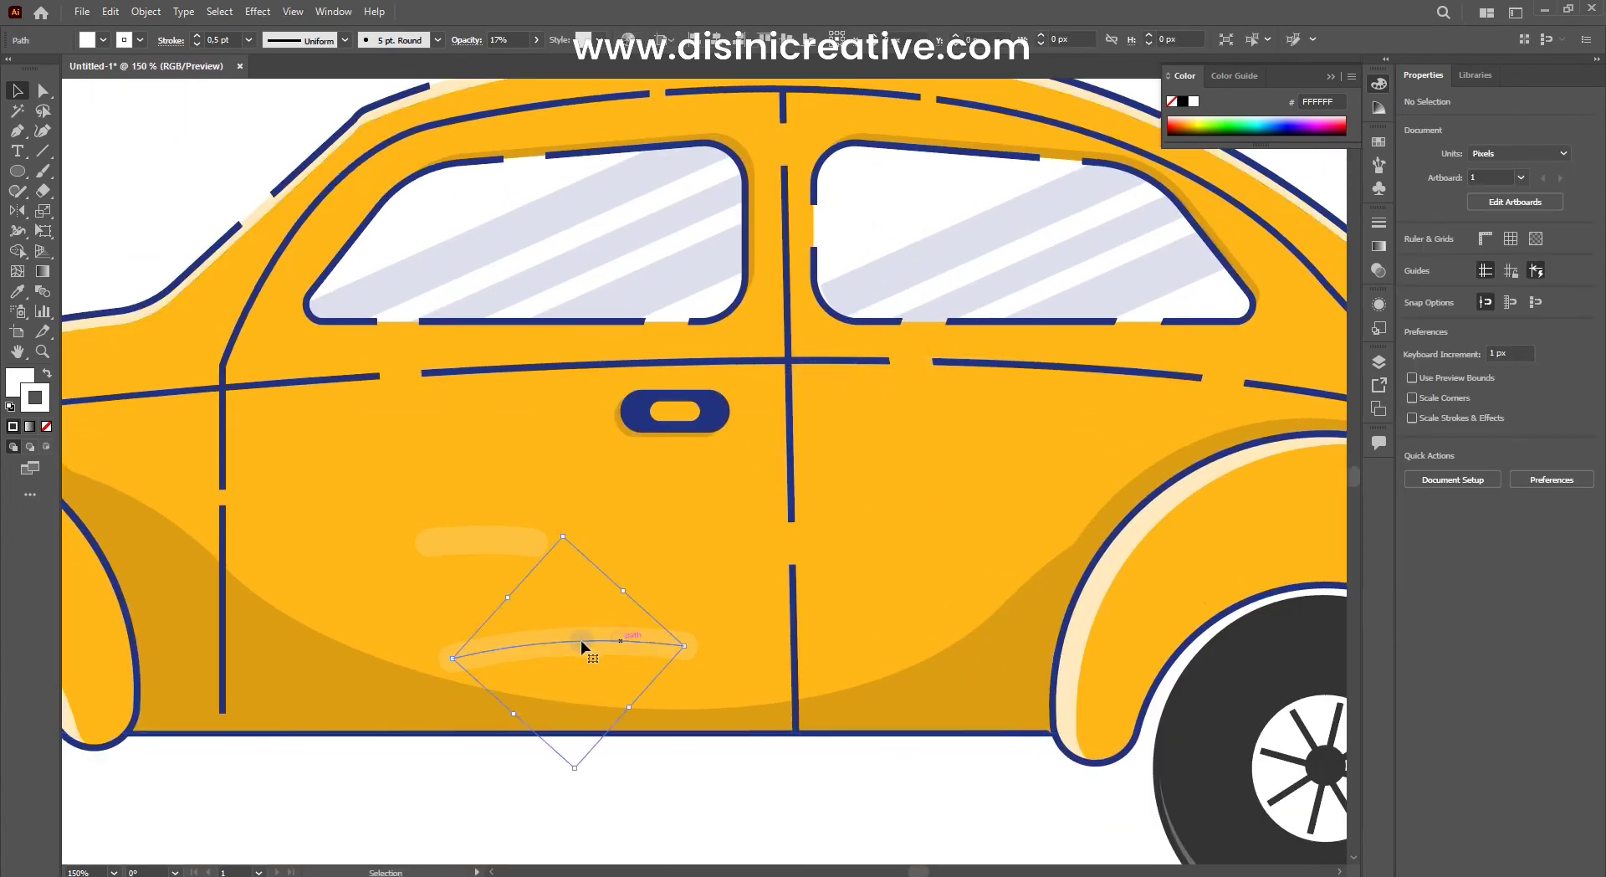
{"action": "left_click_drag", "start_coordinate": [581, 644], "coordinate": [543, 482]}
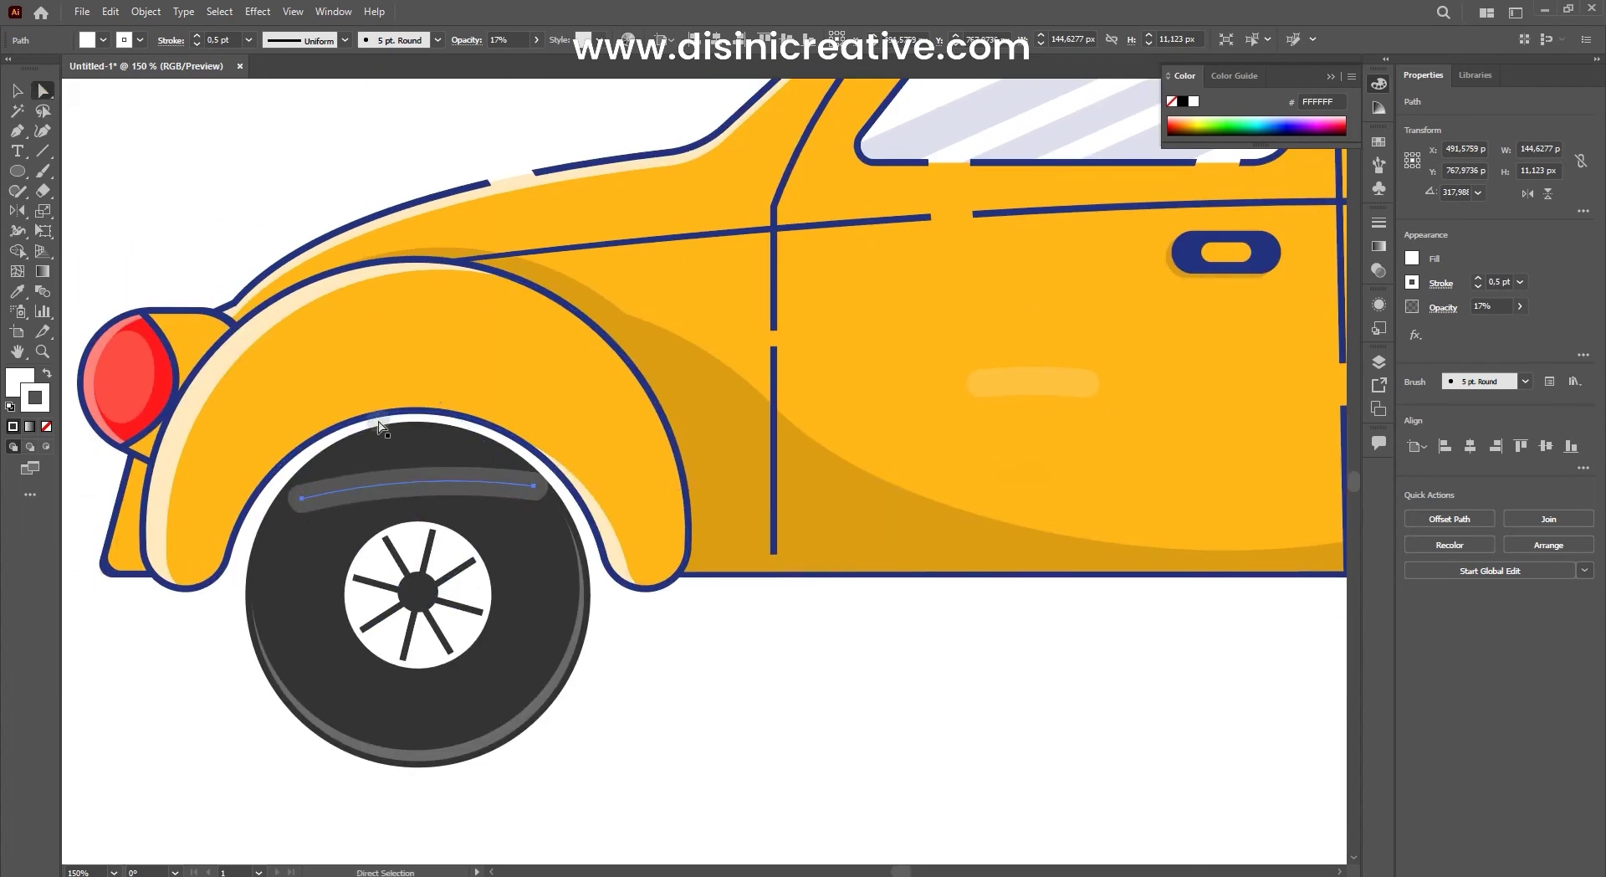
{"action": "left_click", "coordinate": [413, 482]}
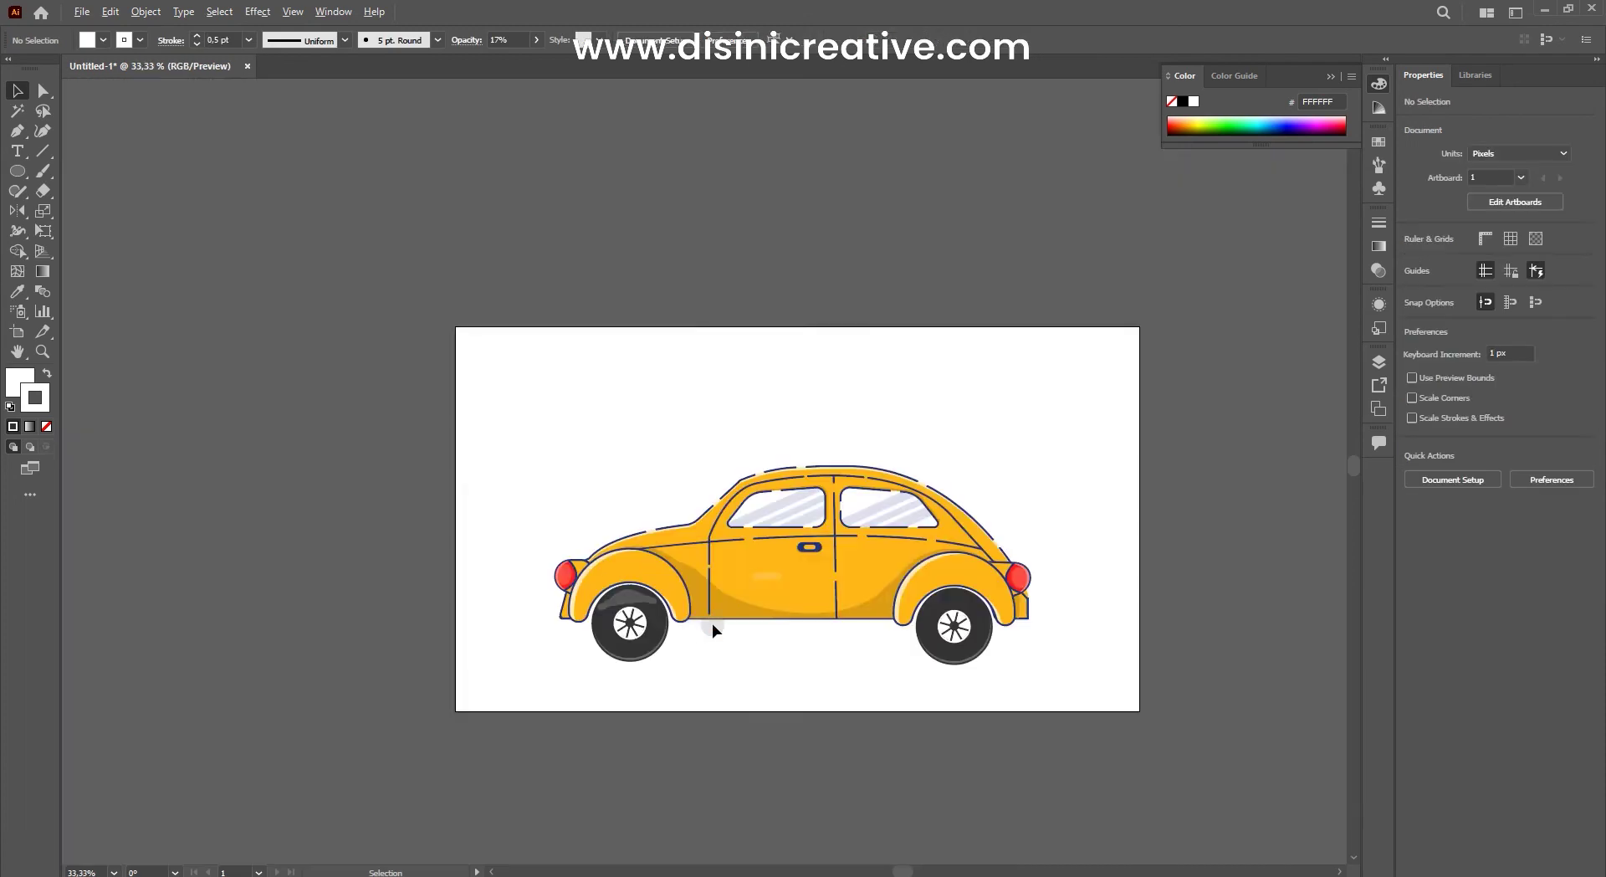
{"action": "key", "text": "p"}
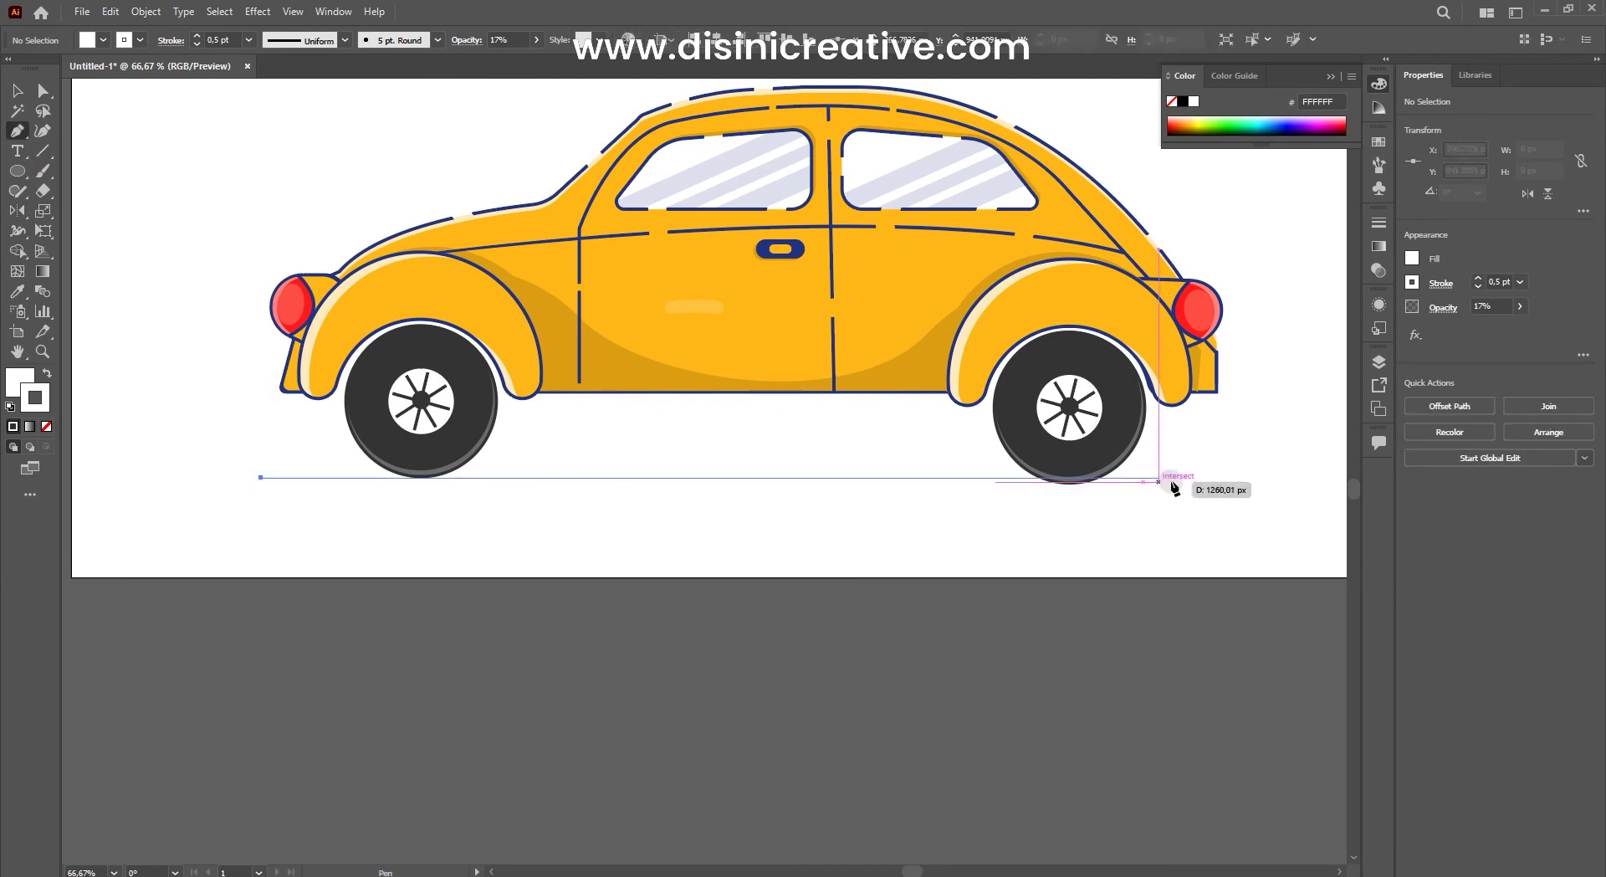
Step: Give the ground line under the car a thick 15 pt dark grey stroke using the Eyedropper
{"action": "key", "text": "v"}
{"action": "left_click", "coordinate": [1121, 416]}
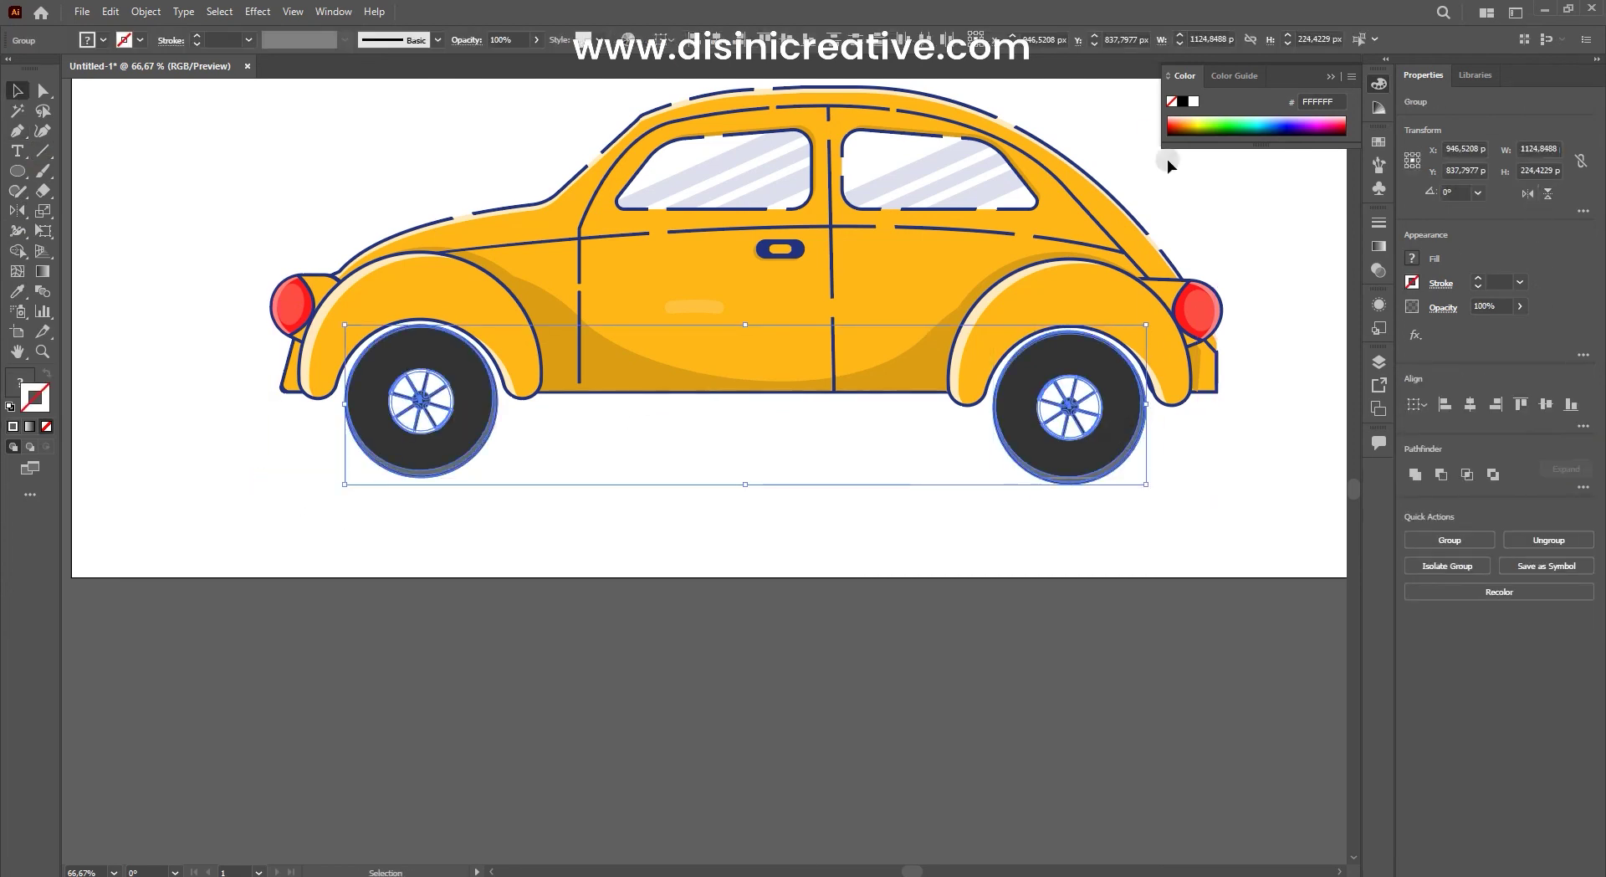
{"action": "scroll", "coordinate": [664, 420], "scroll_direction": "up", "scroll_amount": 3}
{"action": "scroll", "coordinate": [664, 420], "scroll_direction": "down", "scroll_amount": 3}
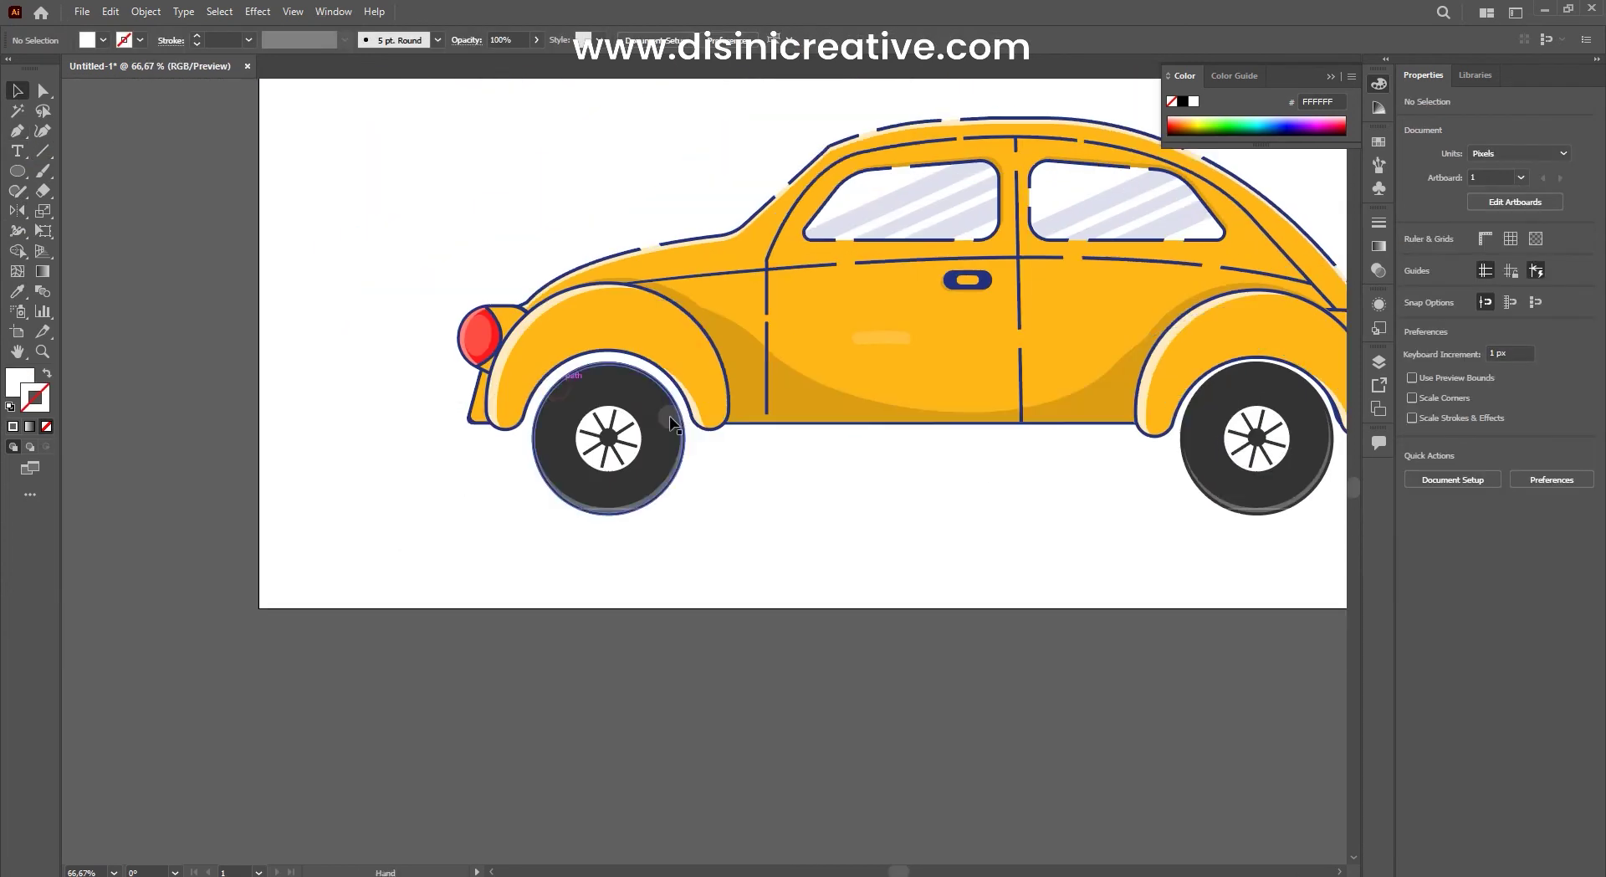
{"action": "left_click", "coordinate": [680, 422]}
{"action": "left_click", "coordinate": [920, 501]}
{"action": "key", "text": "i"}
{"action": "left_click", "coordinate": [1478, 280]}
{"action": "scroll", "coordinate": [871, 505], "scroll_direction": "down", "scroll_amount": 2}
{"action": "scroll", "coordinate": [1133, 495], "scroll_direction": "up", "scroll_amount": 2}
Step: Select the right fender and both wheels, then clear the selection
{"action": "key", "text": "v"}
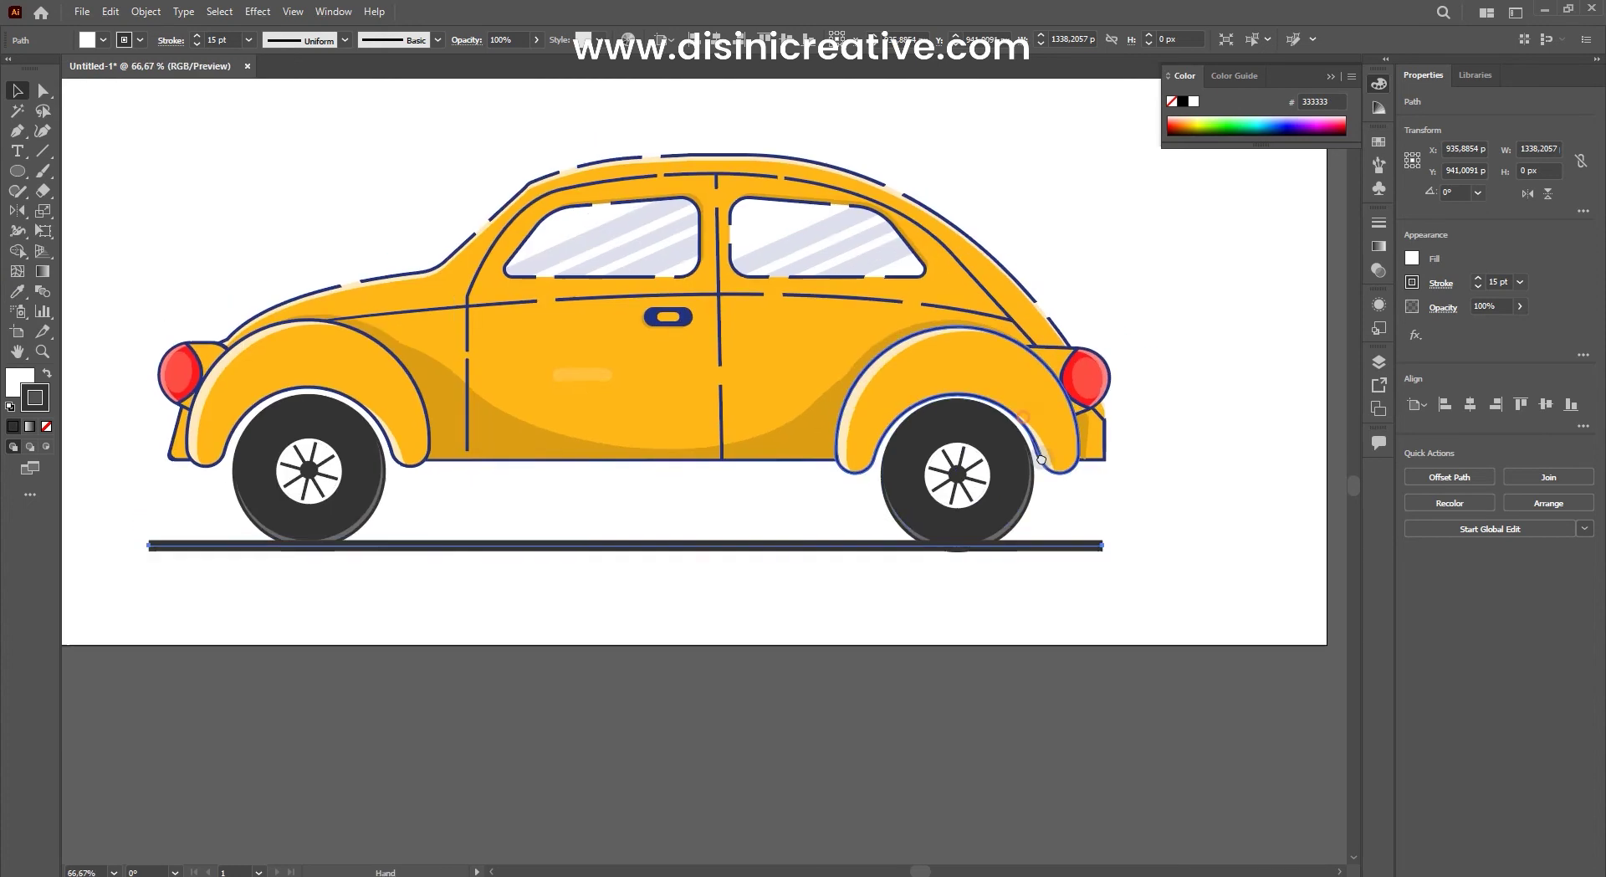
{"action": "scroll", "coordinate": [1041, 459], "scroll_direction": "up", "scroll_amount": 2}
{"action": "left_click", "coordinate": [1037, 418]}
{"action": "left_click", "coordinate": [1020, 519]}
{"action": "scroll", "coordinate": [1021, 511], "scroll_direction": "down", "scroll_amount": 1}
{"action": "left_click", "coordinate": [393, 544], "text": "shift"}
{"action": "left_click", "coordinate": [1197, 266]}
{"action": "scroll", "coordinate": [1172, 335], "scroll_direction": "down", "scroll_amount": 1}
{"action": "scroll", "coordinate": [1136, 382], "scroll_direction": "down", "scroll_amount": 1}
Step: Extend the ground line further to the right and to the left
{"action": "scroll", "coordinate": [1112, 472], "scroll_direction": "up", "scroll_amount": 1}
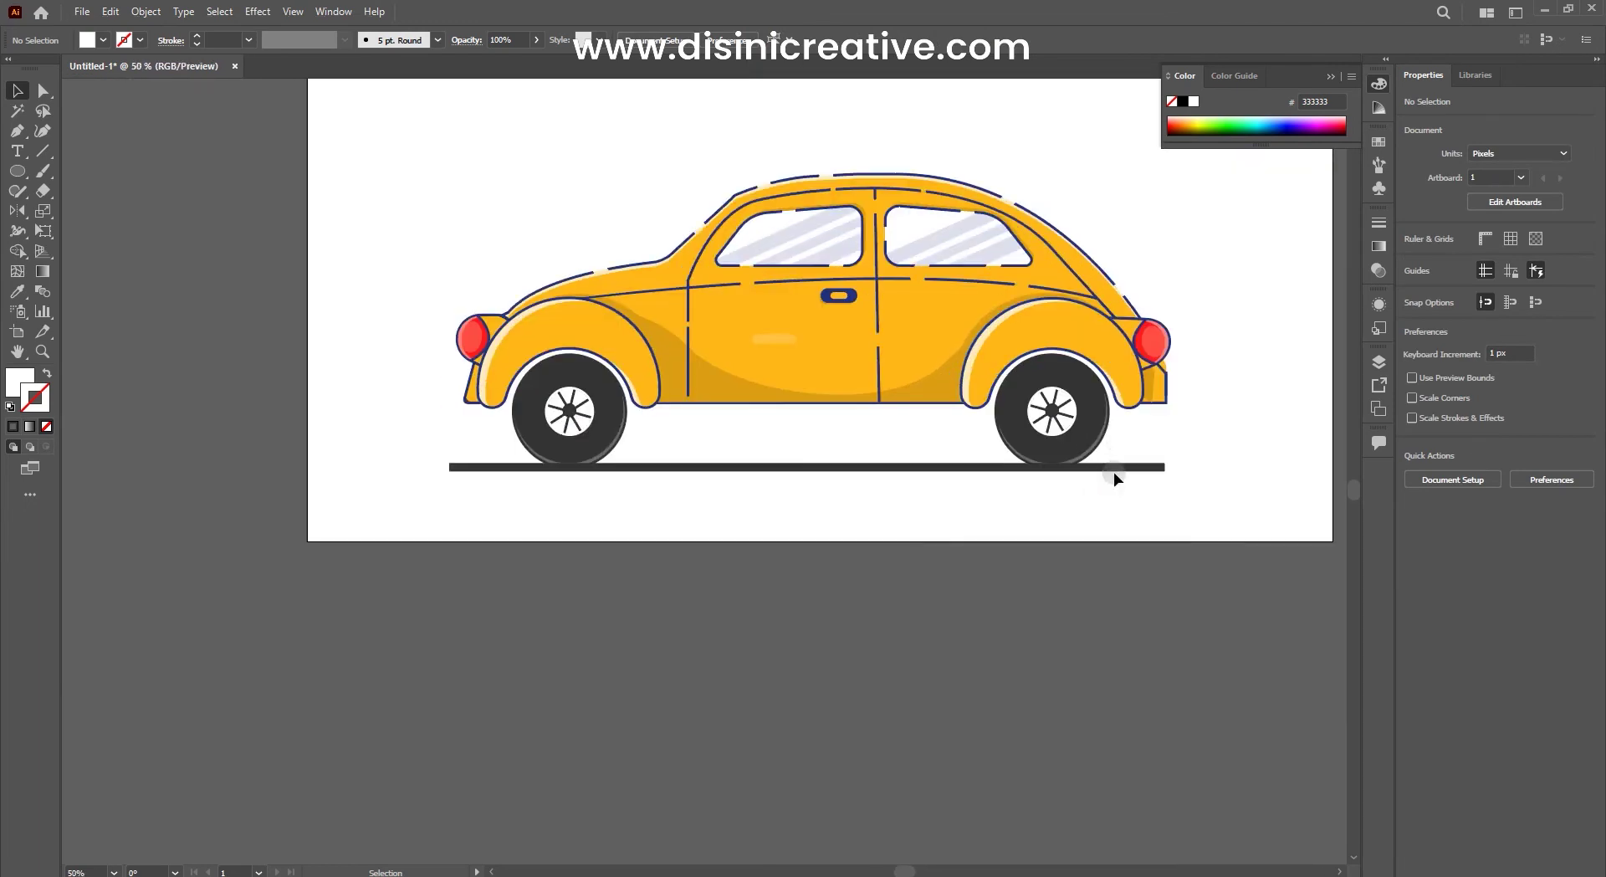
{"action": "left_click", "coordinate": [1050, 469]}
{"action": "left_click_drag", "start_coordinate": [1161, 468], "coordinate": [1267, 465]}
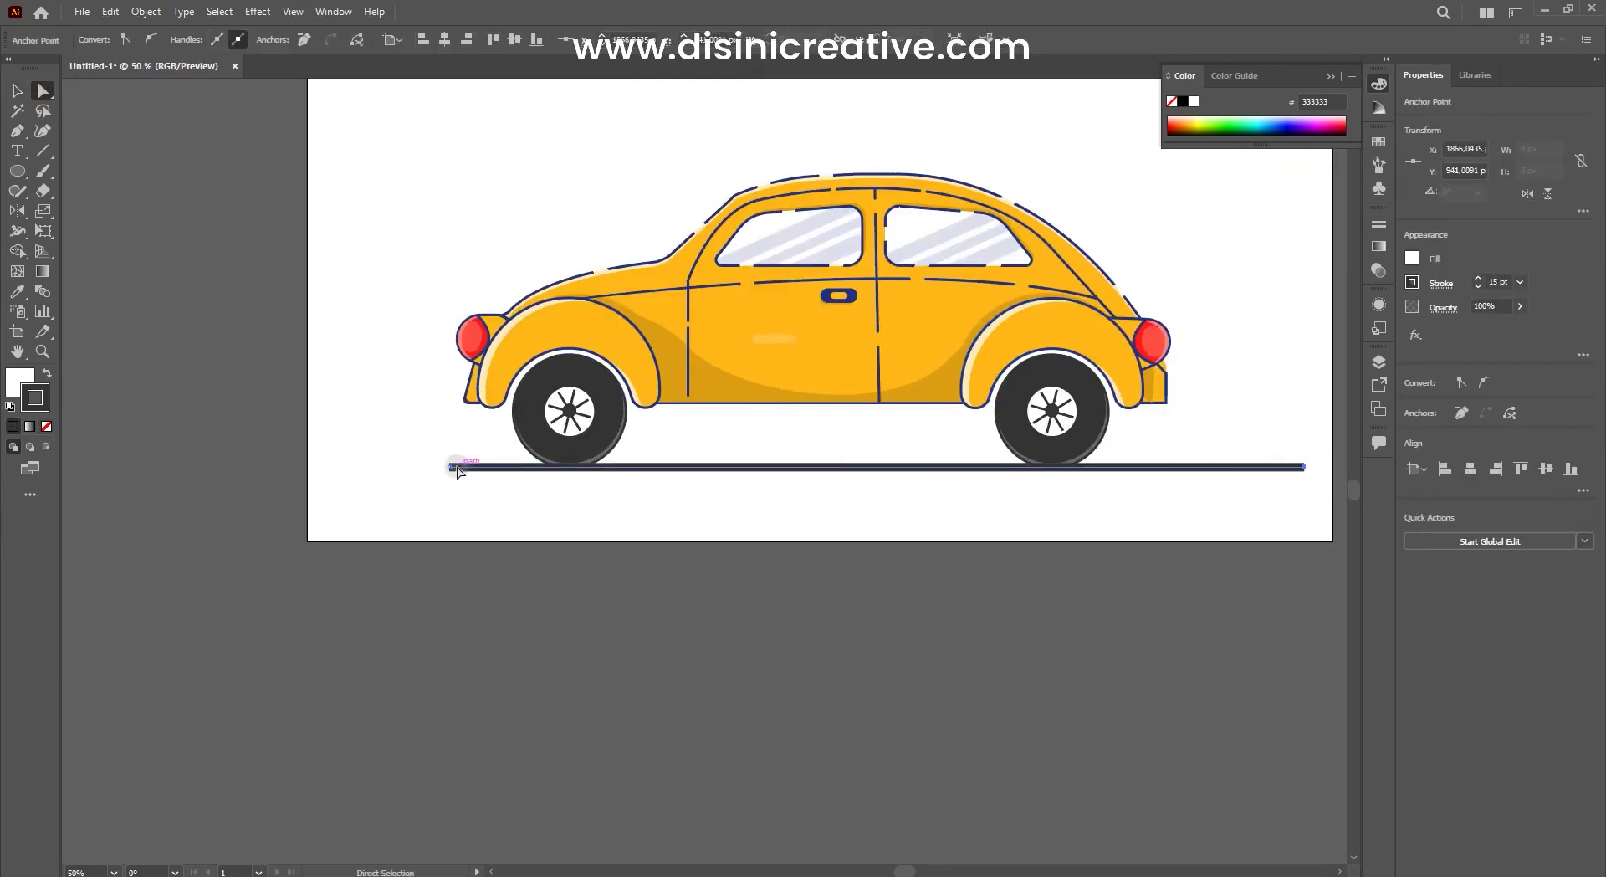
{"action": "left_click_drag", "start_coordinate": [443, 472], "coordinate": [401, 470]}
{"action": "scroll", "coordinate": [786, 497], "scroll_direction": "right", "scroll_amount": 2}
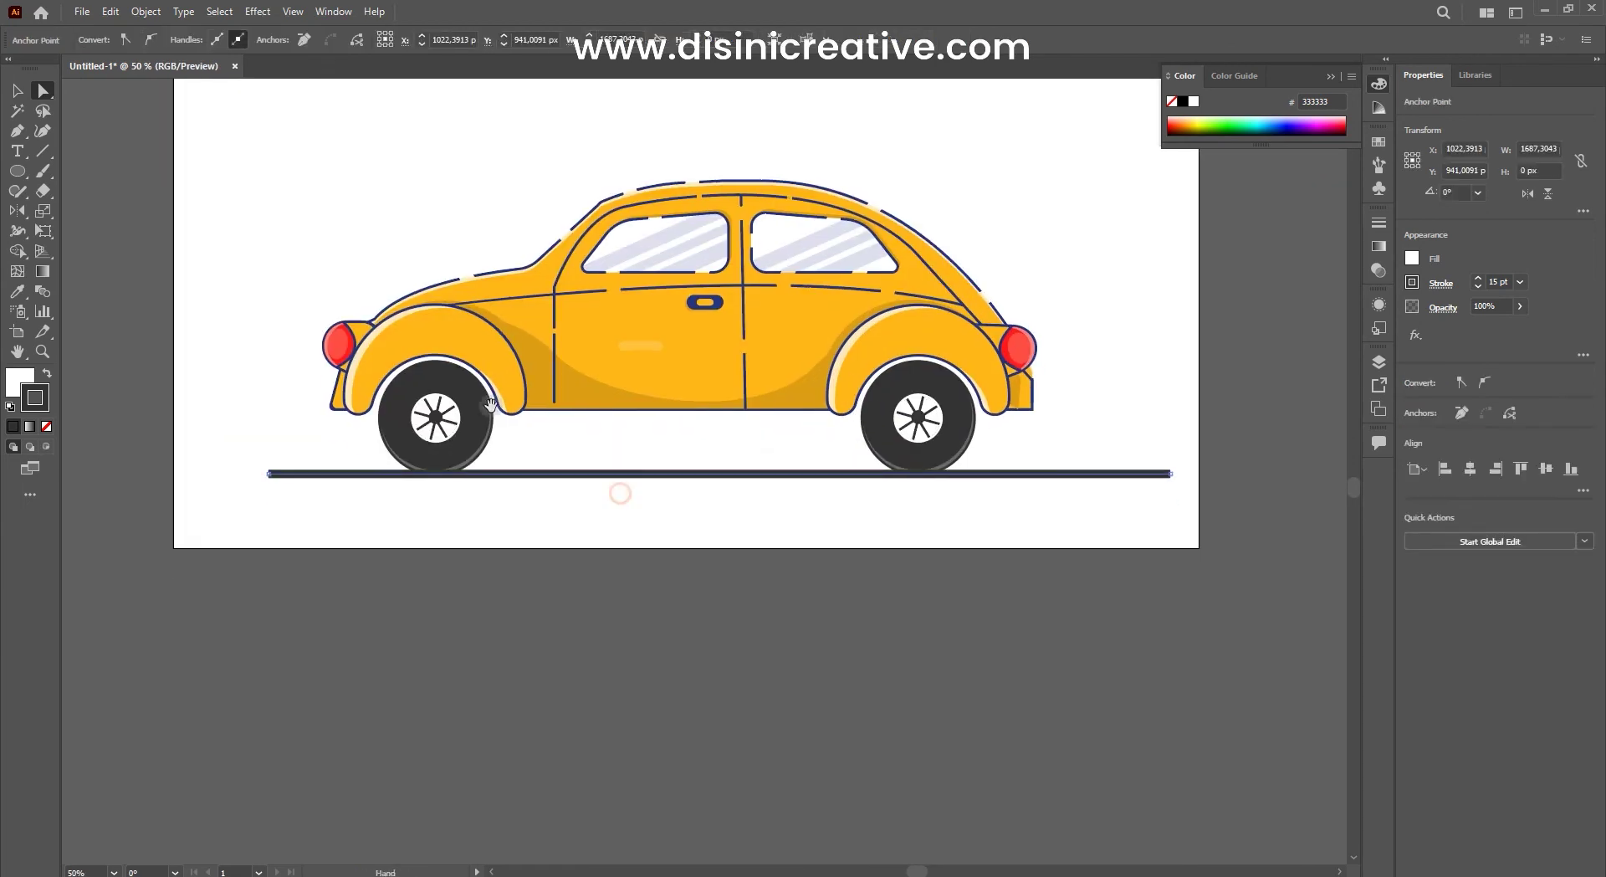
{"action": "left_click", "coordinate": [1457, 290]}
{"action": "left_click", "coordinate": [1065, 353]}
Step: Erase gaps in the ground line to break it into dashes
{"action": "left_click", "coordinate": [763, 470]}
{"action": "scroll", "coordinate": [763, 454], "scroll_direction": "down", "scroll_amount": 1}
{"action": "key", "text": "v"}
{"action": "left_click_drag", "start_coordinate": [329, 440], "coordinate": [331, 408]}
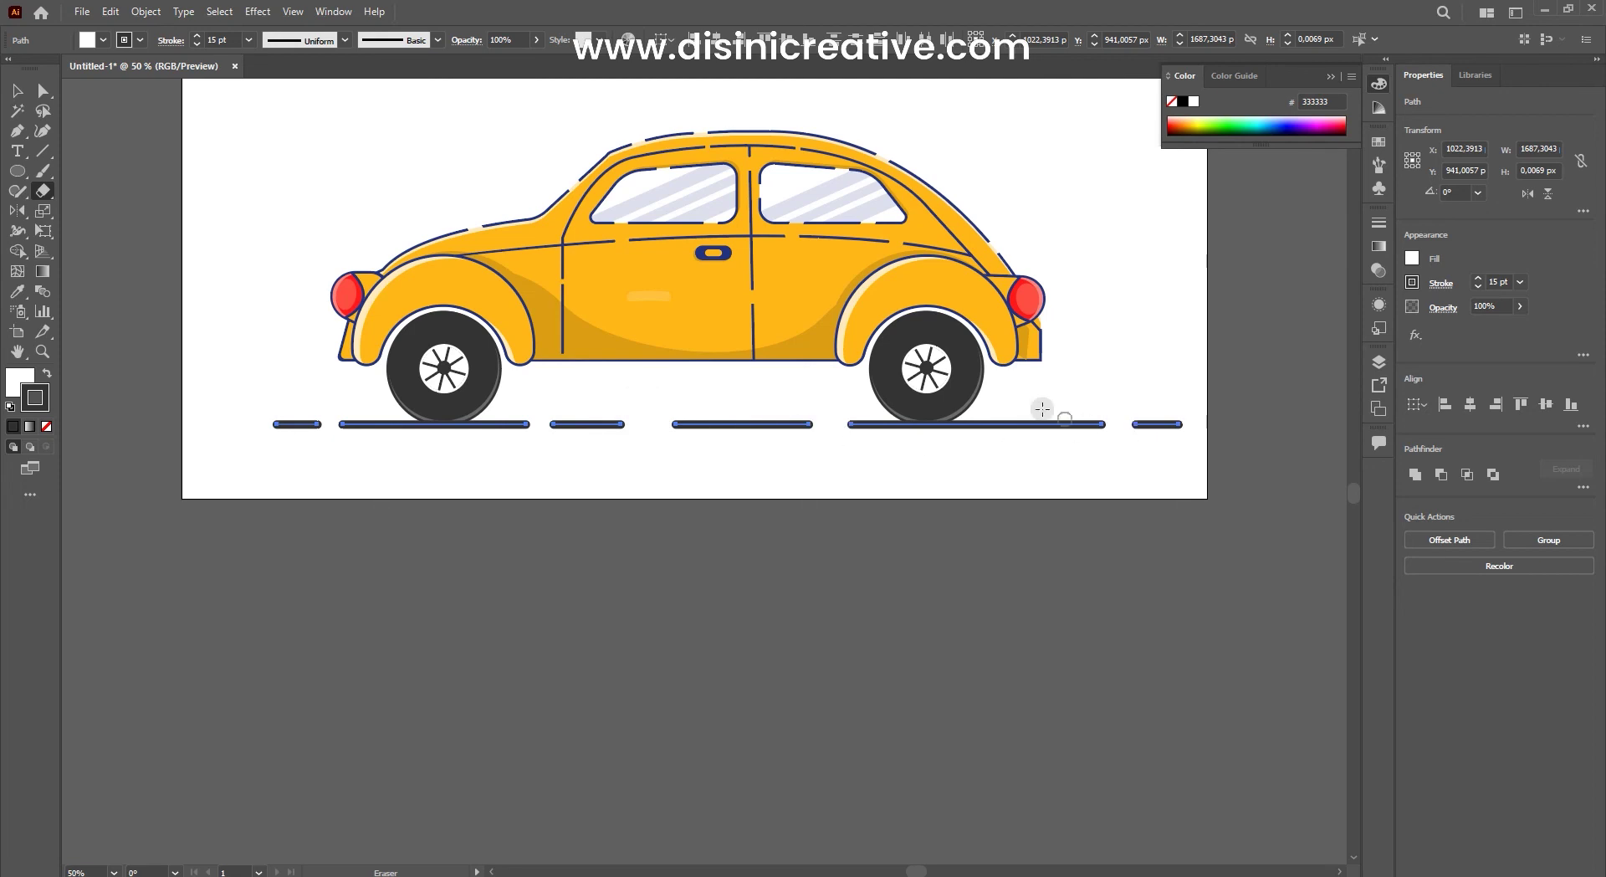
{"action": "key", "text": "v"}
{"action": "left_click", "coordinate": [980, 495]}
Step: Try copying a road dash to the far left, then undo the copy
{"action": "scroll", "coordinate": [980, 495], "scroll_direction": "down", "scroll_amount": 2}
{"action": "scroll", "coordinate": [692, 479], "scroll_direction": "up", "scroll_amount": 2}
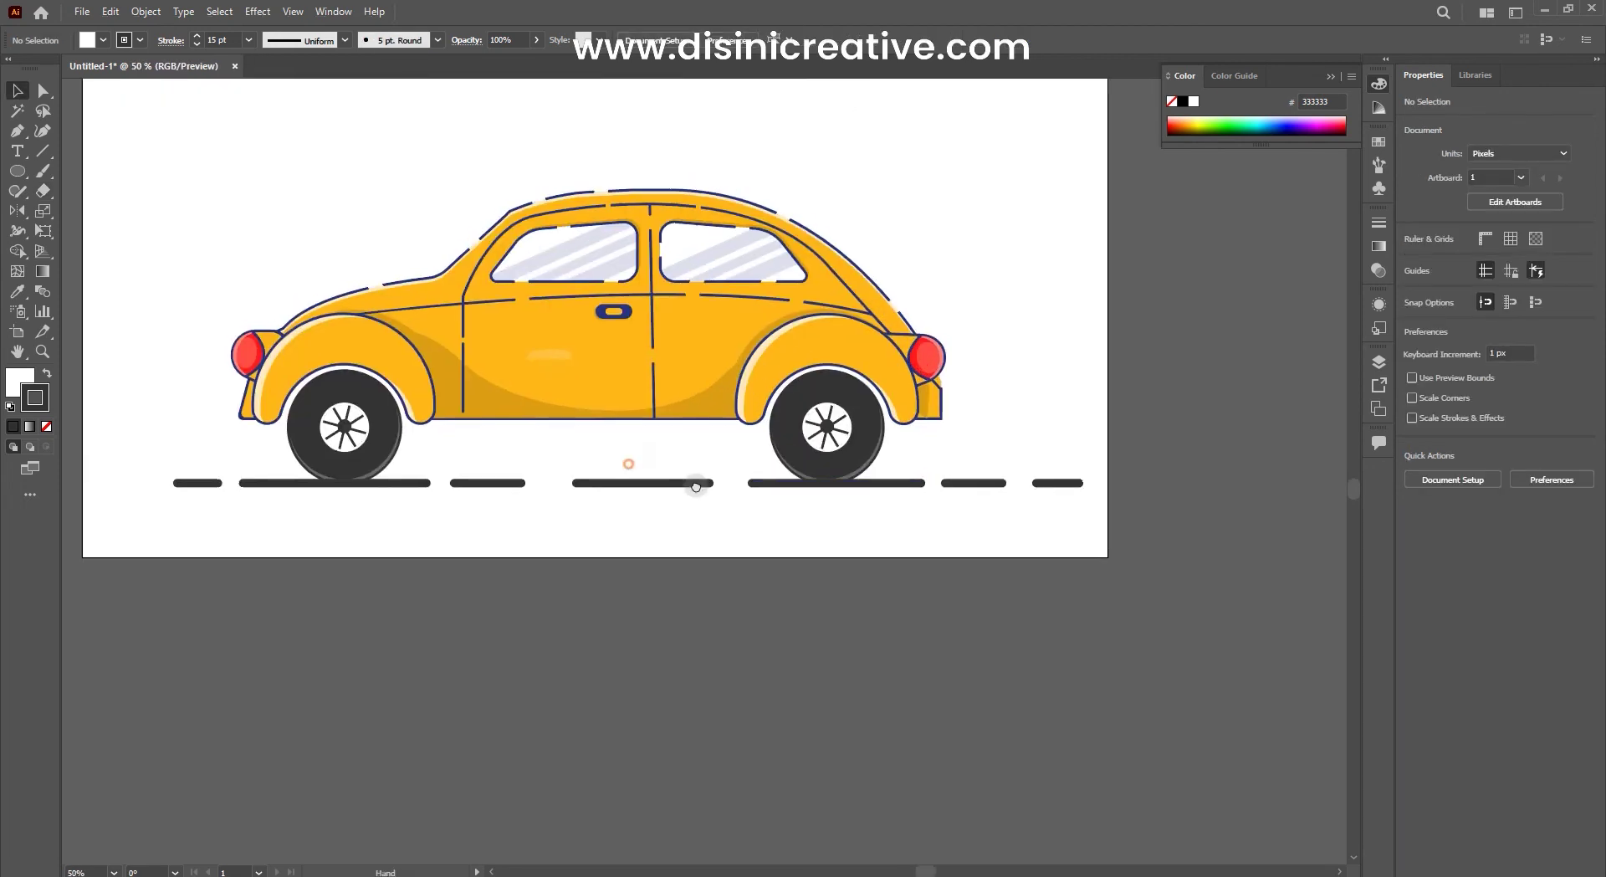
{"action": "scroll", "coordinate": [778, 514], "scroll_direction": "down", "scroll_amount": 1}
{"action": "left_click_drag", "start_coordinate": [778, 514], "coordinate": [726, 491]}
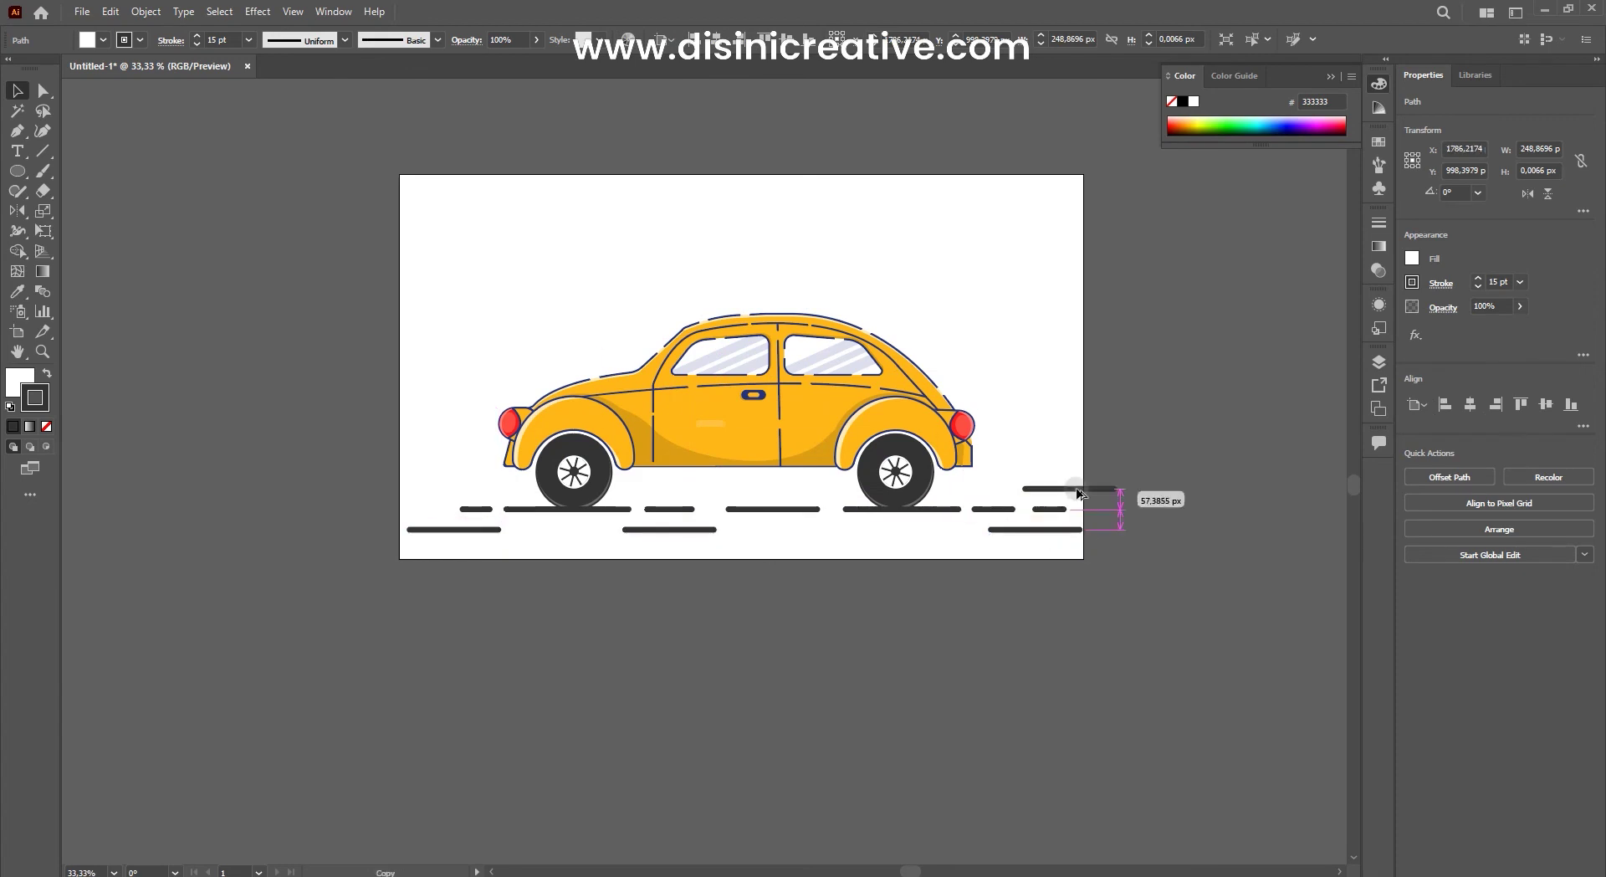
{"action": "left_click_drag", "start_coordinate": [394, 502], "coordinate": [393, 502]}
{"action": "scroll", "coordinate": [982, 452], "scroll_direction": "down", "scroll_amount": 2}
{"action": "key", "text": "ctrl+z"}
{"action": "scroll", "coordinate": [1025, 405], "scroll_direction": "up", "scroll_amount": 1}
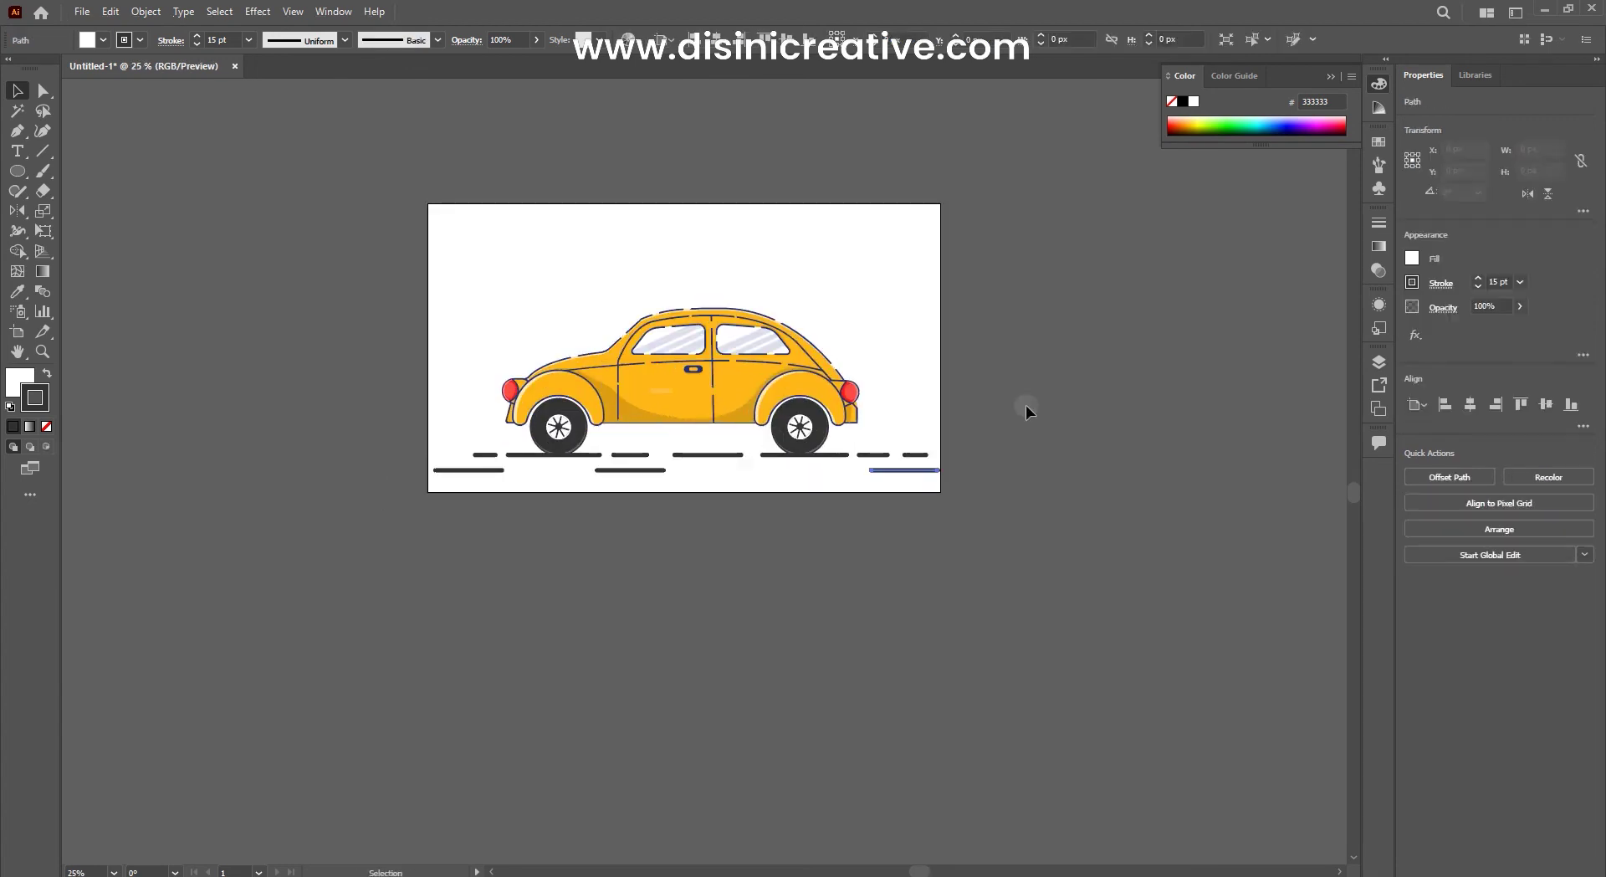
{"action": "scroll", "coordinate": [975, 422], "scroll_direction": "up", "scroll_amount": 1}
{"action": "left_click", "coordinate": [975, 423]}
Step: Move the car together with all the road dashes up and left
{"action": "left_click", "coordinate": [925, 469]}
{"action": "left_click", "coordinate": [932, 409]}
{"action": "left_click", "coordinate": [921, 477]}
{"action": "left_click_drag", "start_coordinate": [920, 477], "coordinate": [915, 448]}
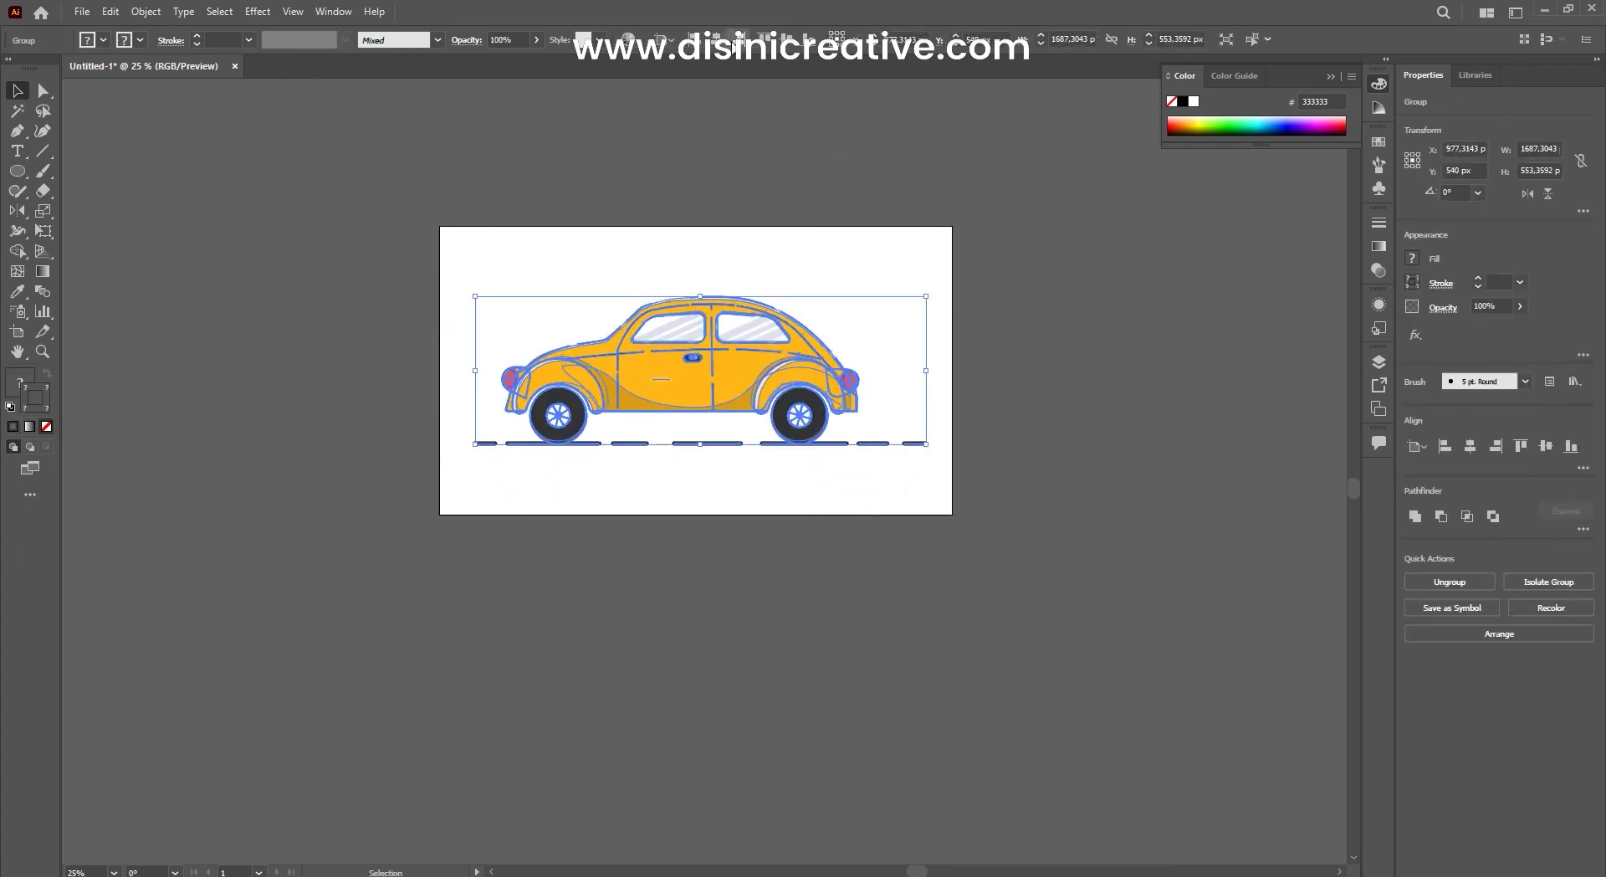
{"action": "left_click", "coordinate": [890, 278]}
Step: Nudge the car and road group down slightly, then ungroup it
{"action": "scroll", "coordinate": [985, 310], "scroll_direction": "up", "scroll_amount": 1}
{"action": "scroll", "coordinate": [986, 309], "scroll_direction": "up", "scroll_amount": 3}
{"action": "left_click", "coordinate": [710, 373]}
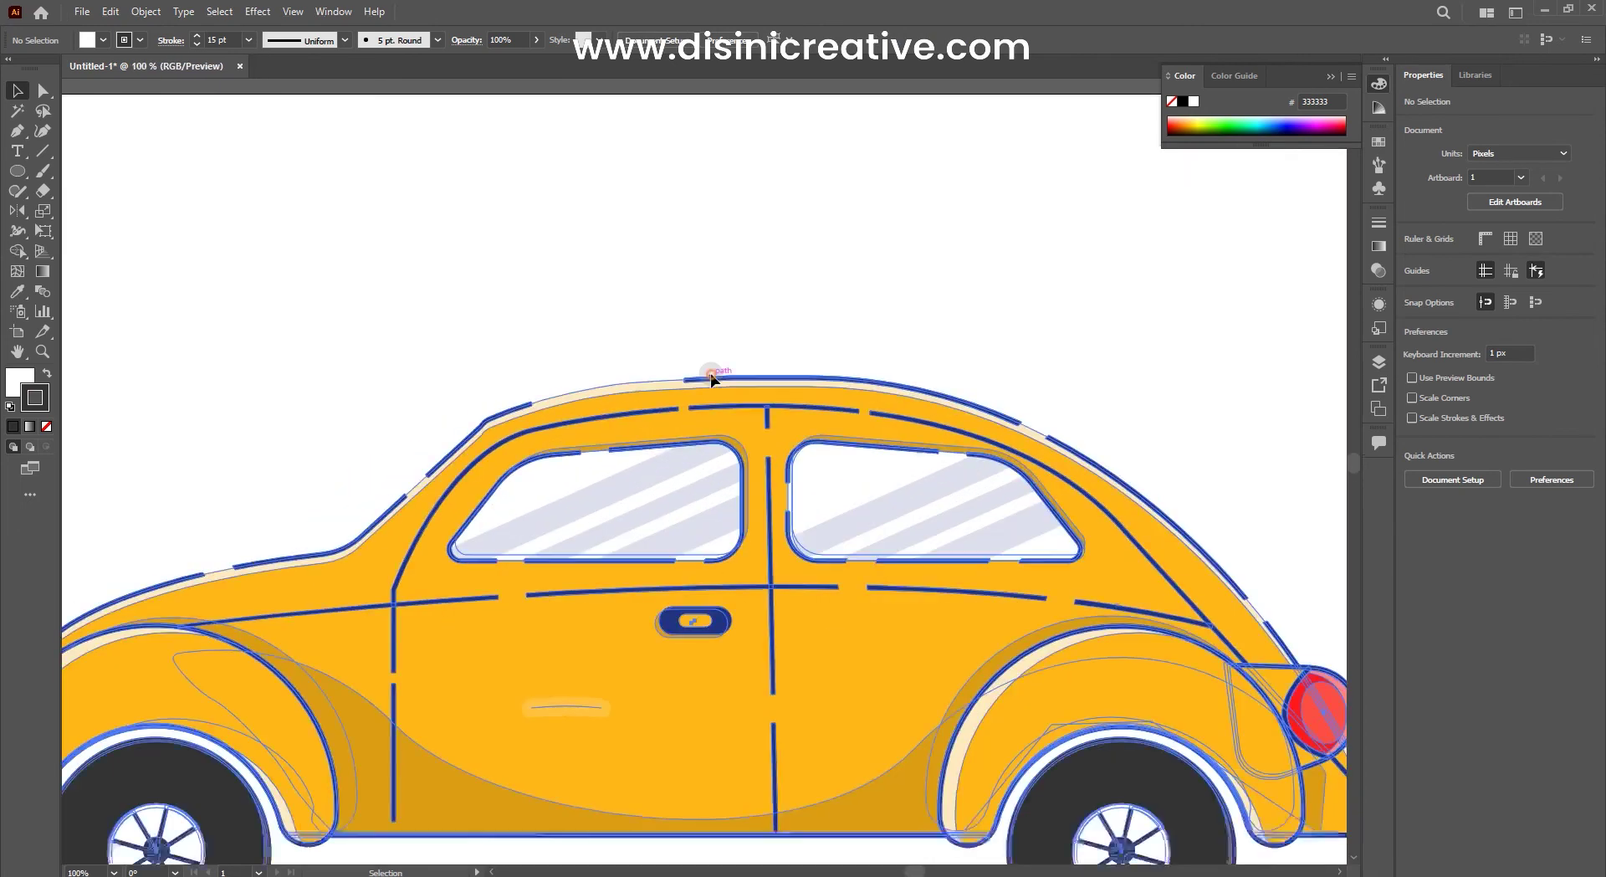
{"action": "scroll", "coordinate": [710, 373], "scroll_direction": "up", "scroll_amount": 2}
{"action": "scroll", "coordinate": [694, 452], "scroll_direction": "down", "scroll_amount": 5}
{"action": "left_click_drag", "start_coordinate": [707, 484], "coordinate": [717, 512]}
{"action": "scroll", "coordinate": [717, 512], "scroll_direction": "up", "scroll_amount": 1}
{"action": "scroll", "coordinate": [824, 402], "scroll_direction": "down", "scroll_amount": 2}
{"action": "key", "text": "ctrl+shift+g"}
{"action": "scroll", "coordinate": [823, 402], "scroll_direction": "down", "scroll_amount": 3}
Step: Select several of the road dashes, then clear the selection
{"action": "left_click", "coordinate": [477, 323]}
{"action": "key", "text": "ctrl+a"}
{"action": "left_click", "coordinate": [736, 496]}
{"action": "left_click", "coordinate": [851, 495], "text": "shift"}
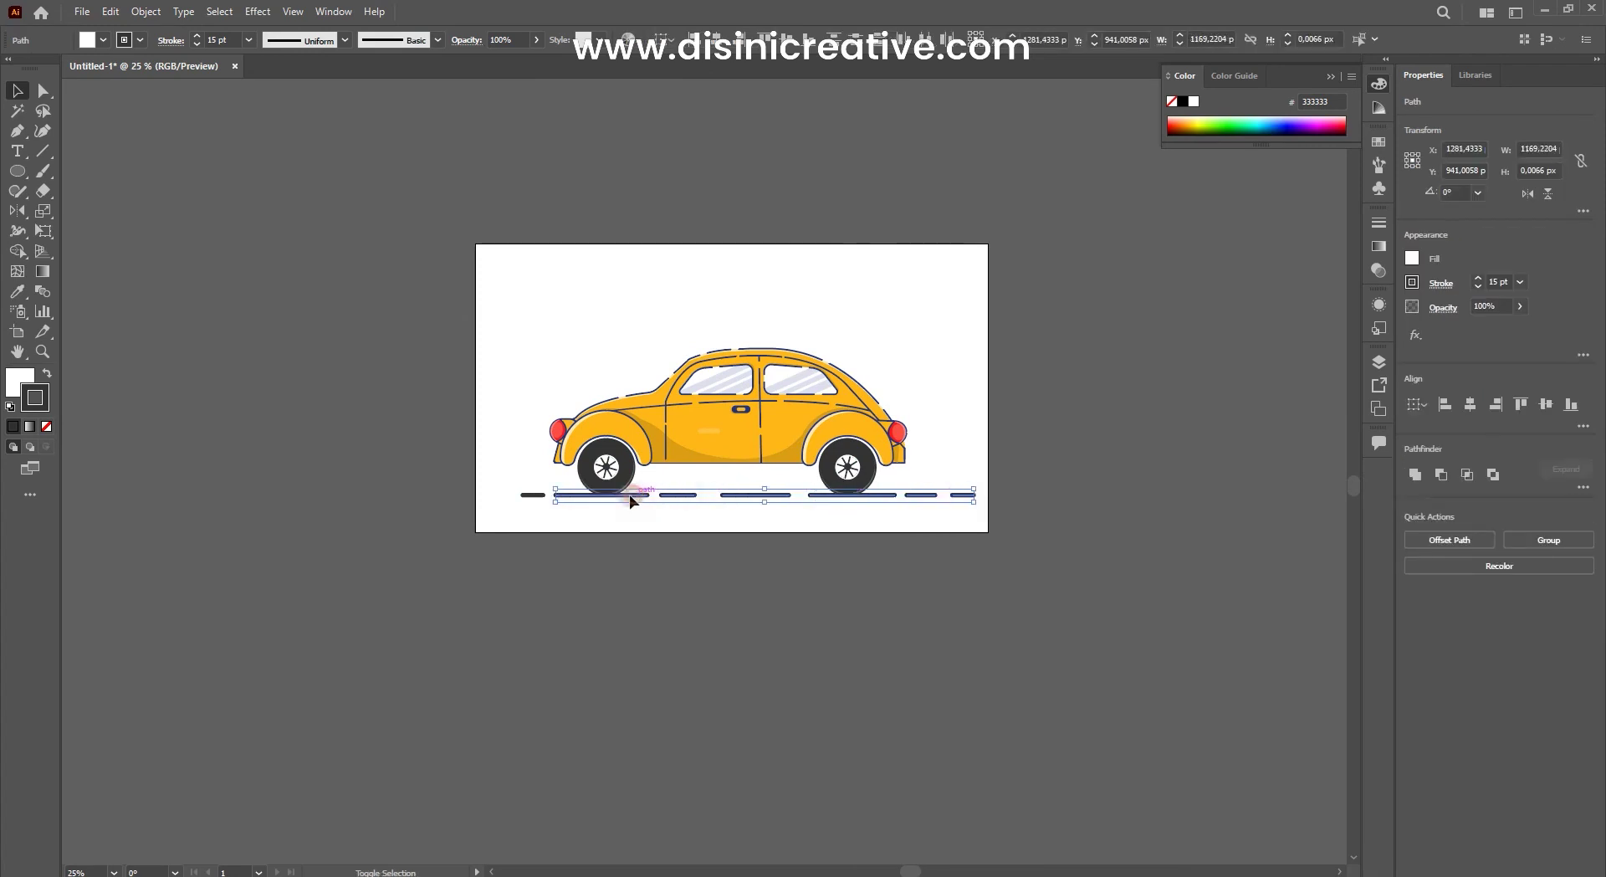
{"action": "left_click", "coordinate": [965, 394]}
Step: Try shifting the whole artwork slightly, then undo the move
{"action": "scroll", "coordinate": [966, 395], "scroll_direction": "up", "scroll_amount": 1}
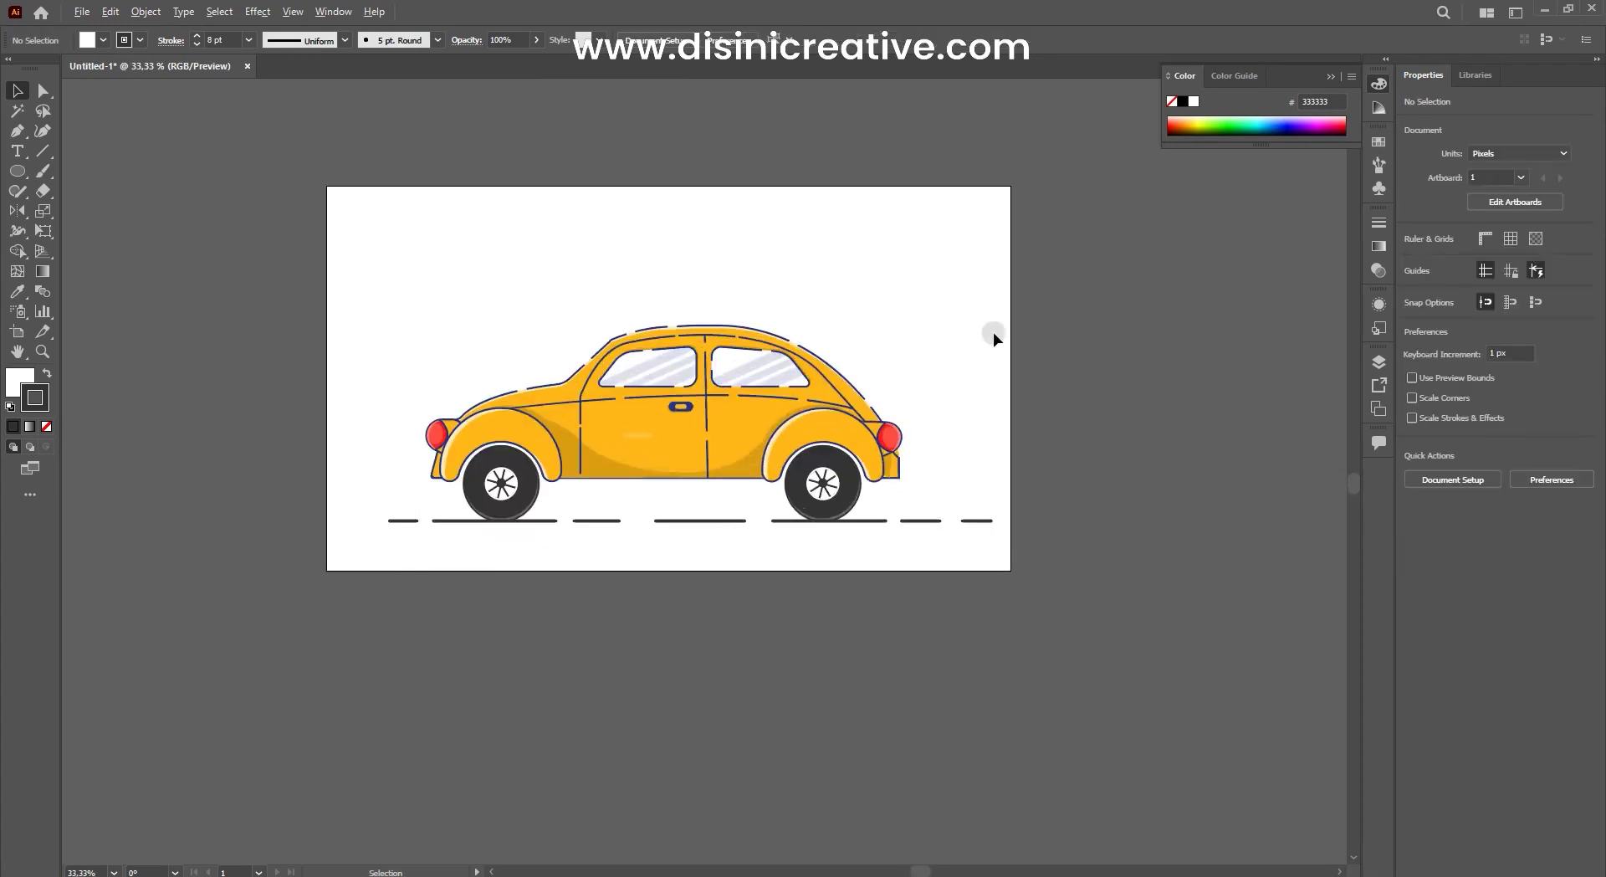
{"action": "key", "text": "ctrl+a"}
{"action": "left_click_drag", "start_coordinate": [837, 412], "coordinate": [836, 418]}
{"action": "key", "text": "ctrl+z"}
{"action": "left_click", "coordinate": [850, 198]}
{"action": "scroll", "coordinate": [796, 321], "scroll_direction": "down", "scroll_amount": 3}
{"action": "scroll", "coordinate": [795, 320], "scroll_direction": "up", "scroll_amount": 3}
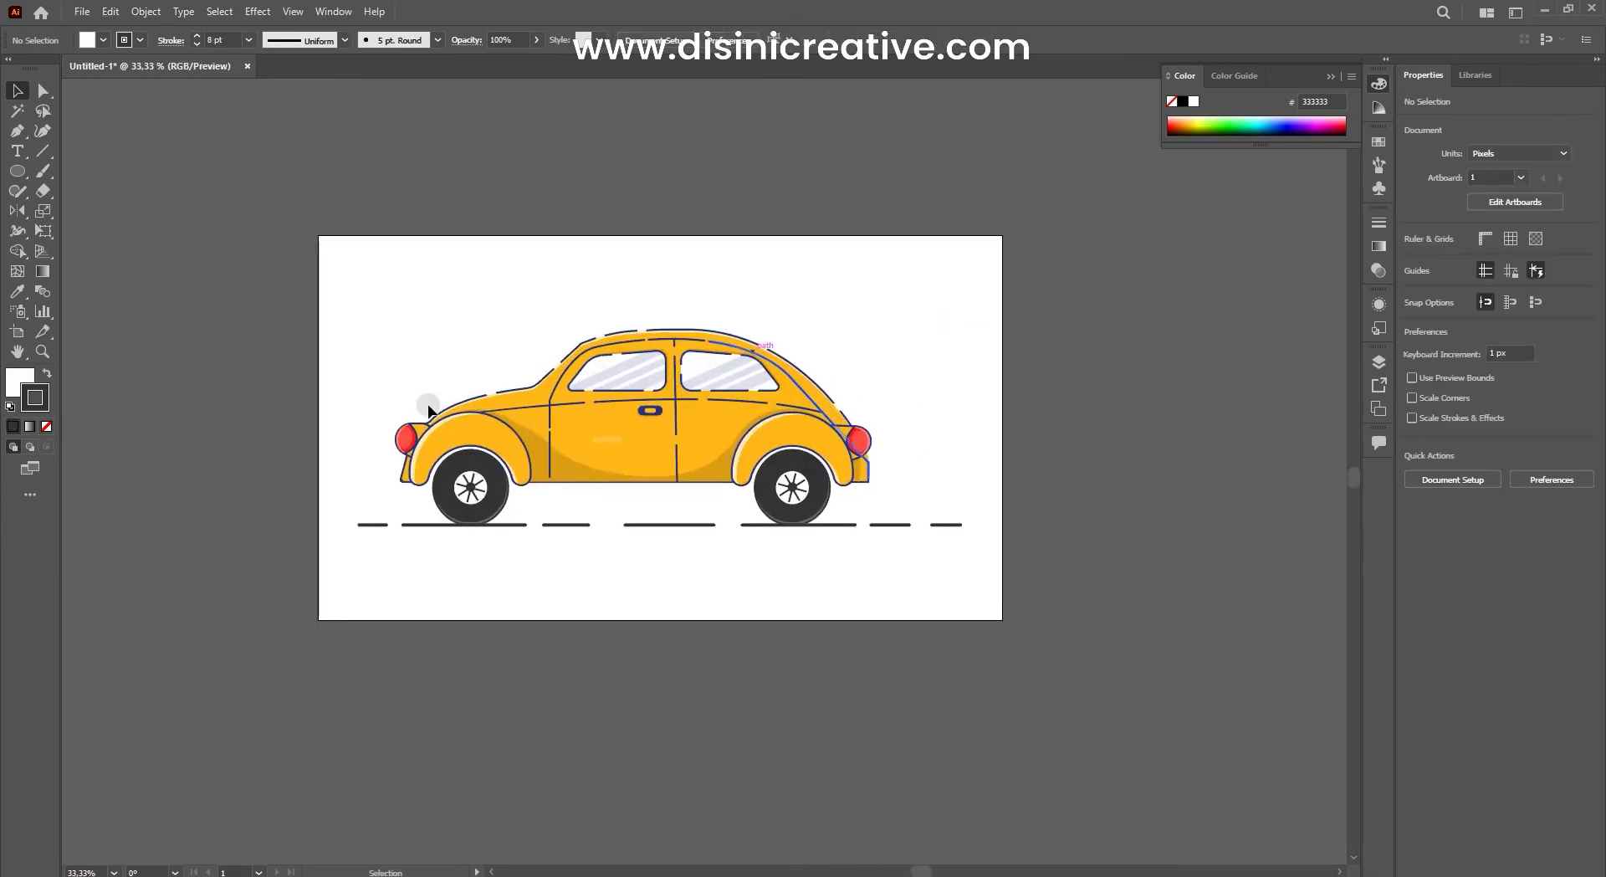
Step: Draw a small test rectangle above the artboard and delete it
{"action": "left_click_drag", "start_coordinate": [27, 178], "coordinate": [75, 168]}
{"action": "left_click", "coordinate": [785, 437]}
{"action": "key", "text": "Return"}
{"action": "key", "text": "Delete"}
Step: Create a 1920 × 1080 rectangle aligned to the artboard with no stroke
{"action": "left_click", "coordinate": [17, 171]}
{"action": "left_click", "coordinate": [437, 182]}
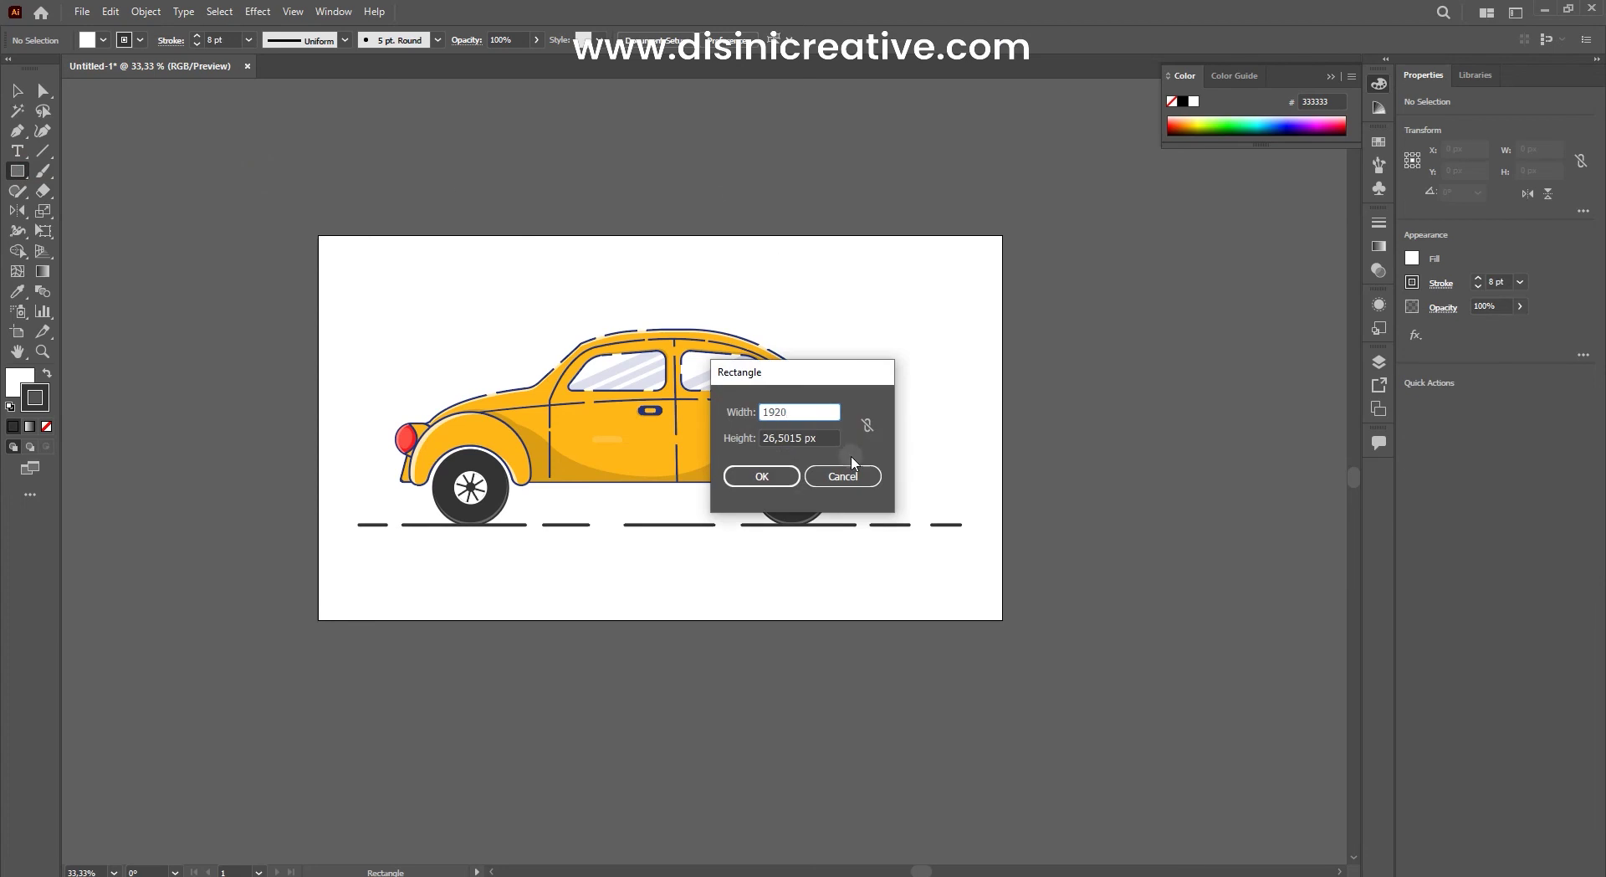
{"action": "left_click", "coordinate": [761, 476]}
{"action": "left_click_drag", "start_coordinate": [785, 223], "coordinate": [842, 287]}
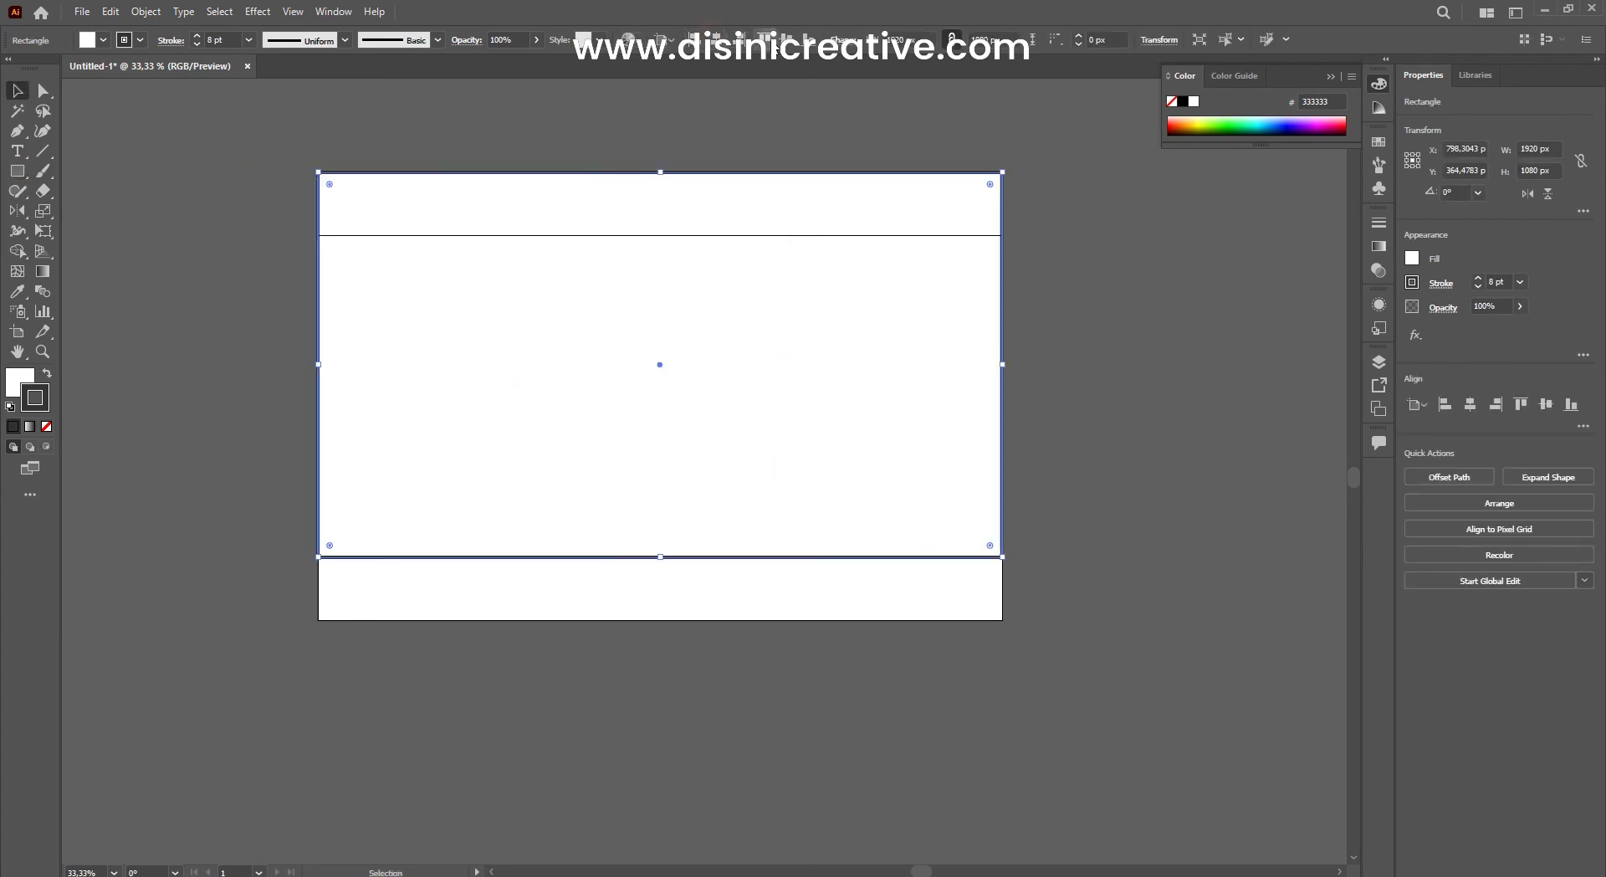
{"action": "left_click", "coordinate": [46, 426]}
Step: Send the rectangle behind the car and fill it with the car's yellow
{"action": "right_click", "coordinate": [557, 338]}
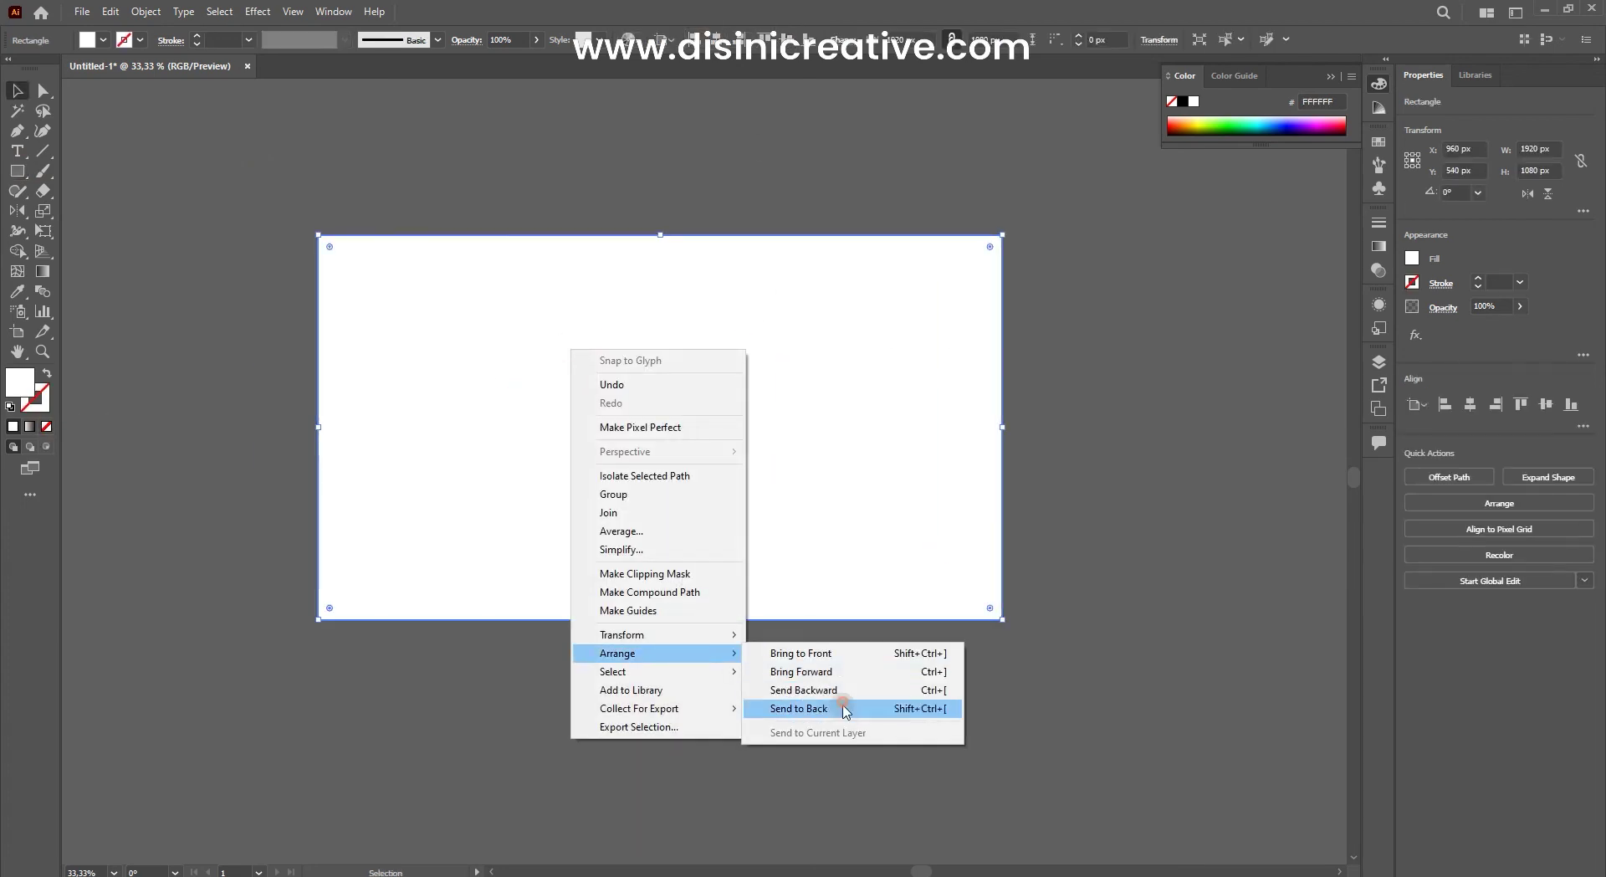
{"action": "left_click", "coordinate": [803, 707]}
{"action": "left_click", "coordinate": [17, 293]}
{"action": "left_click", "coordinate": [502, 418]}
{"action": "left_click", "coordinate": [619, 368]}
{"action": "left_click", "coordinate": [602, 452]}
Step: Lighten the background rectangle's fill toward pale yellow with Recolor
{"action": "key", "text": "v"}
{"action": "key", "text": "ctrl+shift+a"}
{"action": "scroll", "coordinate": [912, 373], "scroll_direction": "up", "scroll_amount": 2, "text": "alt"}
{"action": "left_click", "coordinate": [912, 373]}
{"action": "scroll", "coordinate": [1121, 387], "scroll_direction": "down", "scroll_amount": 2, "text": "alt"}
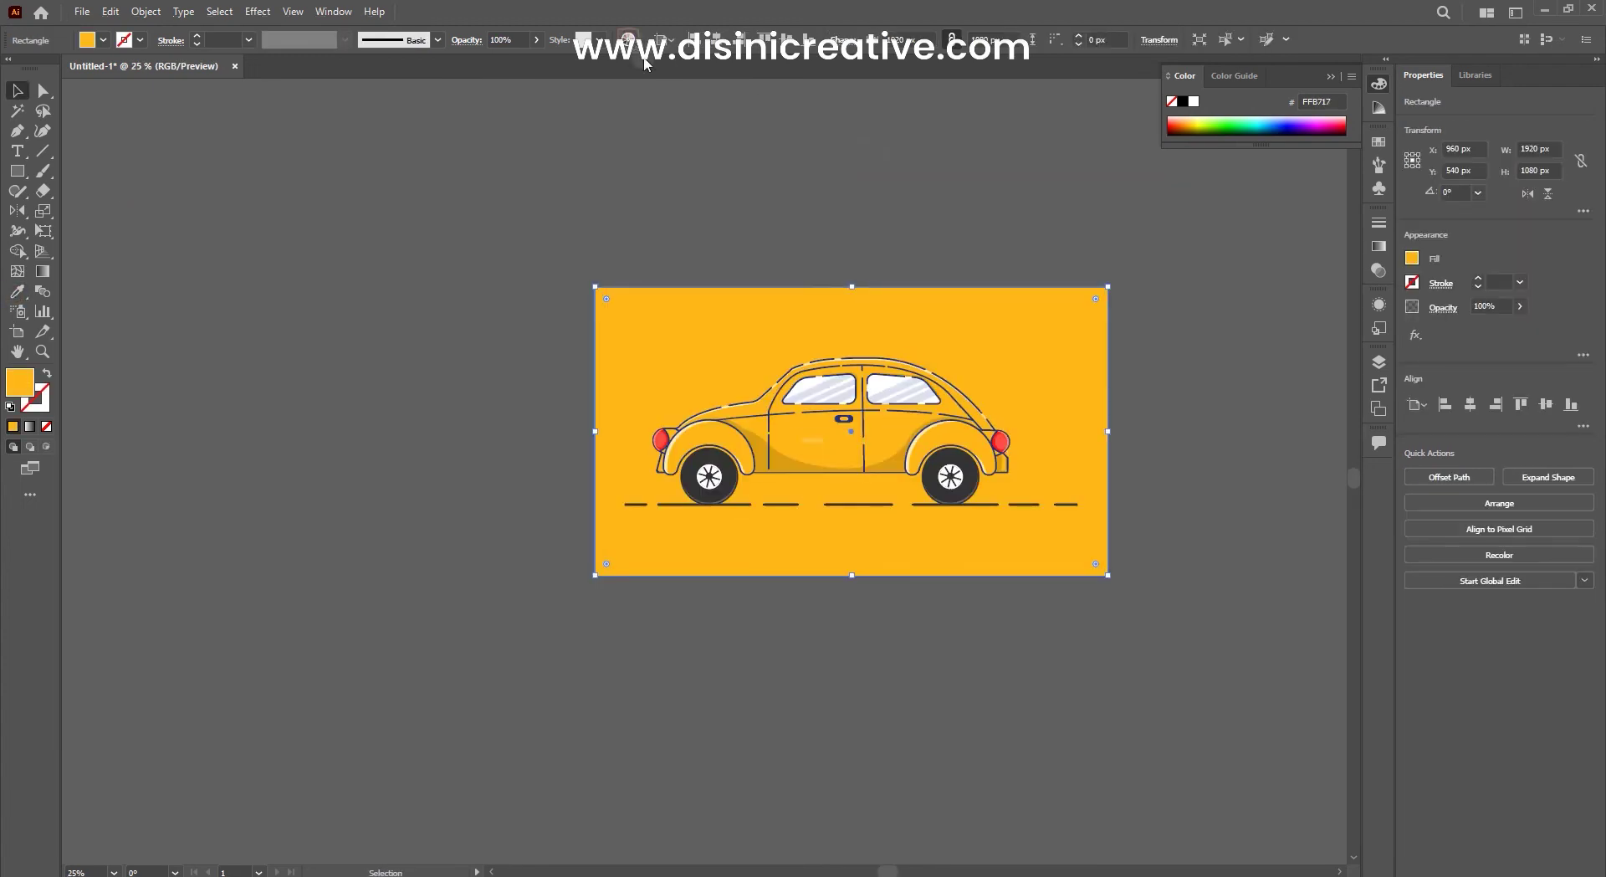
{"action": "left_click", "coordinate": [1499, 554]}
{"action": "mouse_move", "coordinate": [724, 390]}
{"action": "left_mouse_down"}
{"action": "mouse_move", "coordinate": [724, 426]}
{"action": "mouse_move", "coordinate": [708, 431]}
{"action": "left_mouse_up"}
Step: Lighten the background to pale cream and draw a circle onto the car
{"action": "left_click", "coordinate": [87, 219]}
{"action": "left_click_drag", "start_coordinate": [17, 171], "coordinate": [73, 221]}
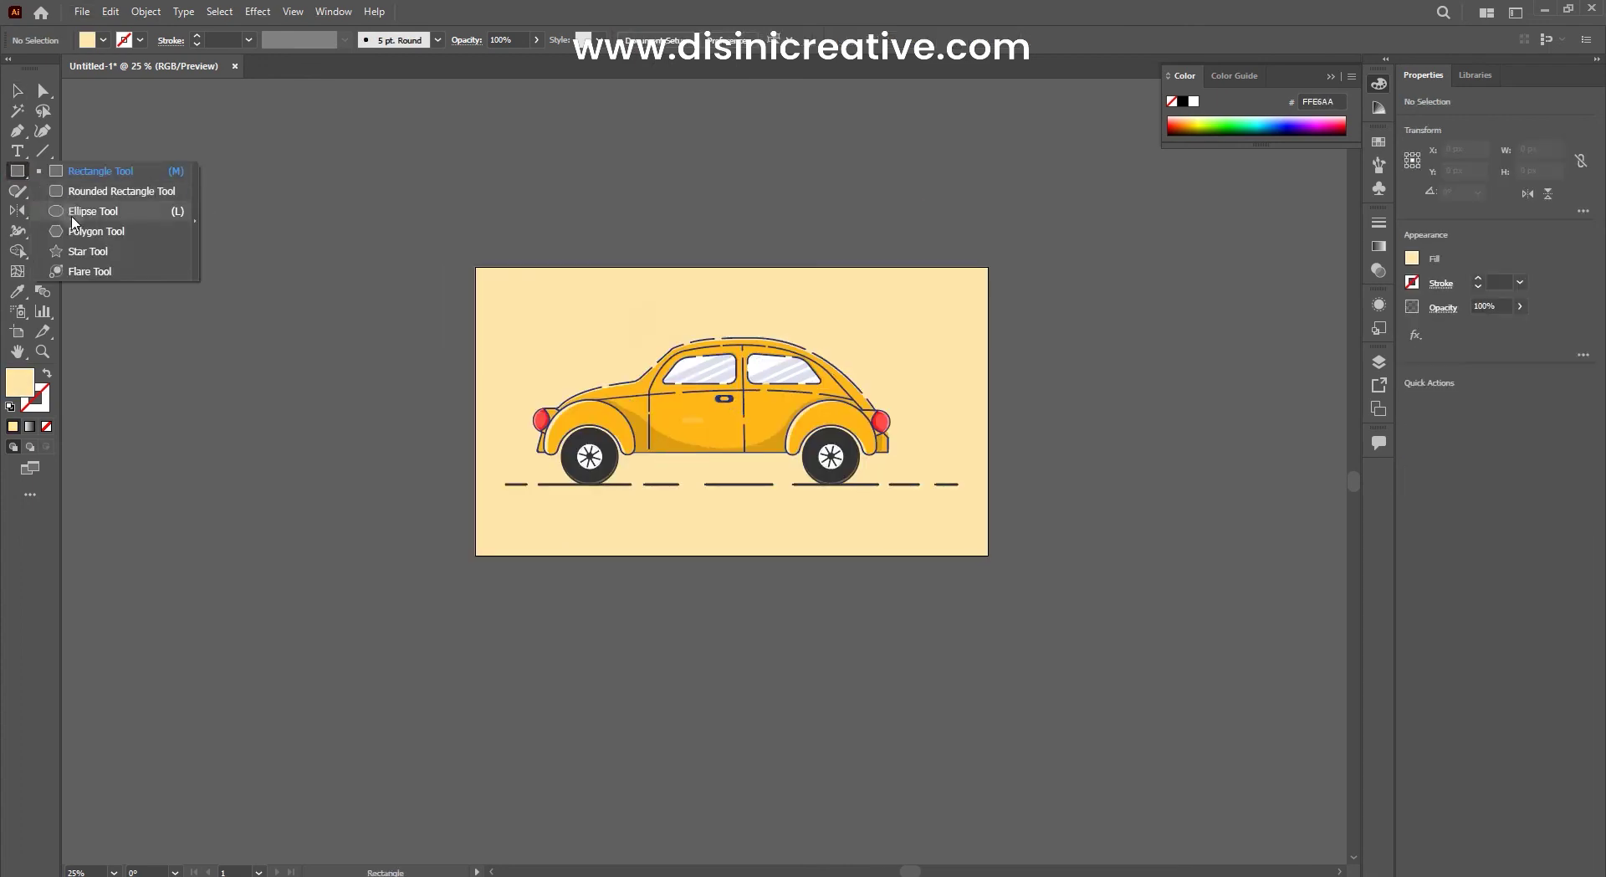
{"action": "left_click_drag", "start_coordinate": [348, 89], "coordinate": [540, 282]}
{"action": "key", "text": "v"}
{"action": "left_click_drag", "start_coordinate": [504, 164], "coordinate": [808, 341]}
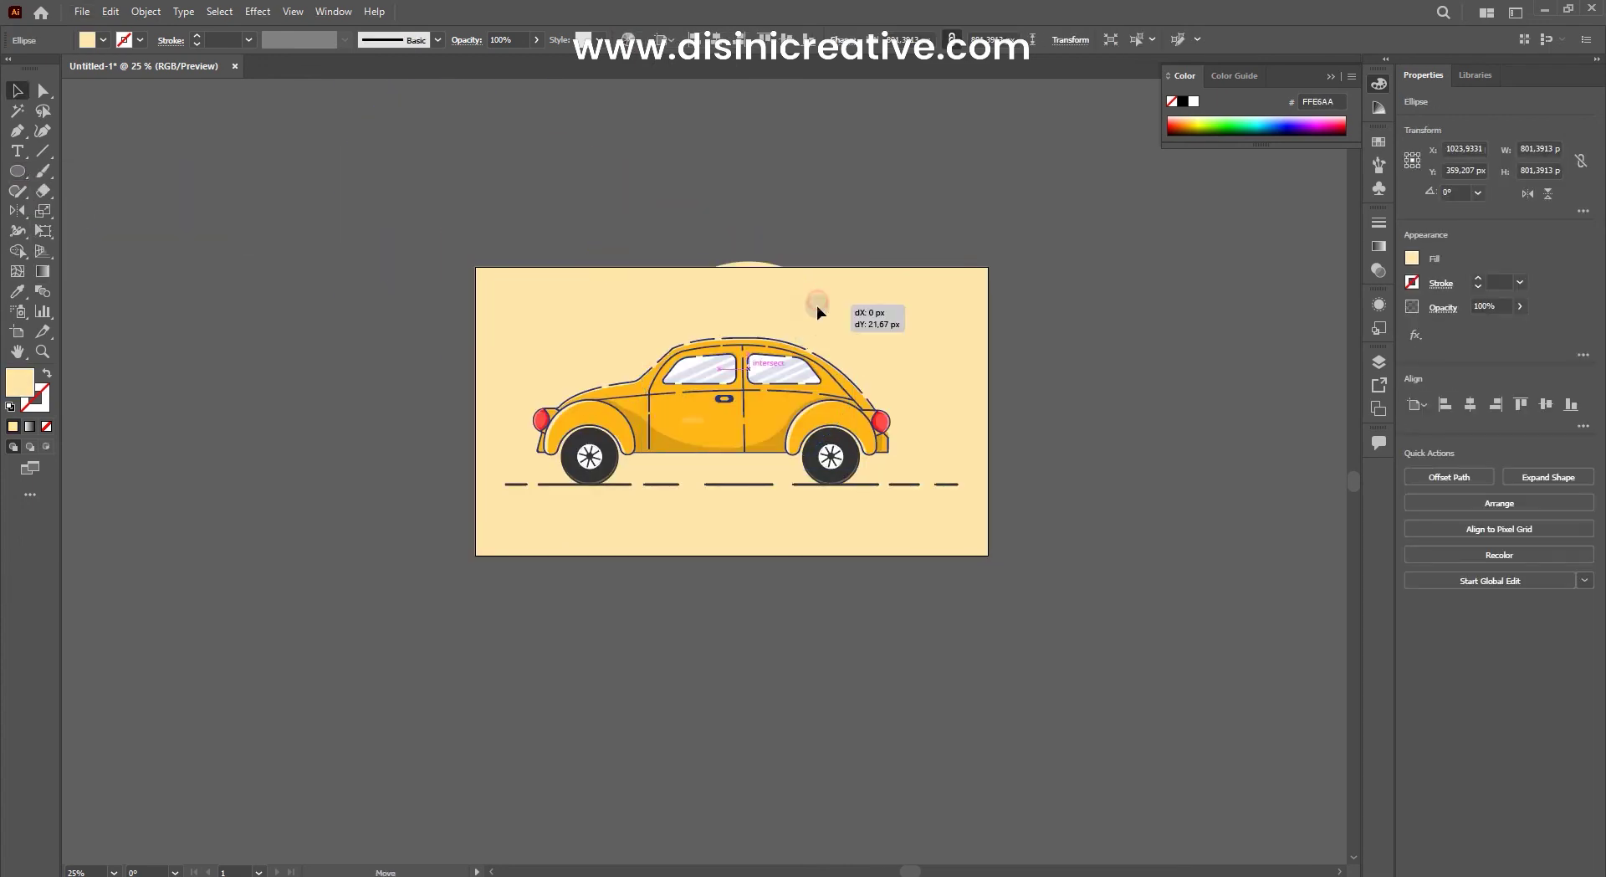
Step: Fill the circle with the car's yellow, widen it into an ellipse behind the car
{"action": "left_click", "coordinate": [730, 378]}
{"action": "key", "text": "v"}
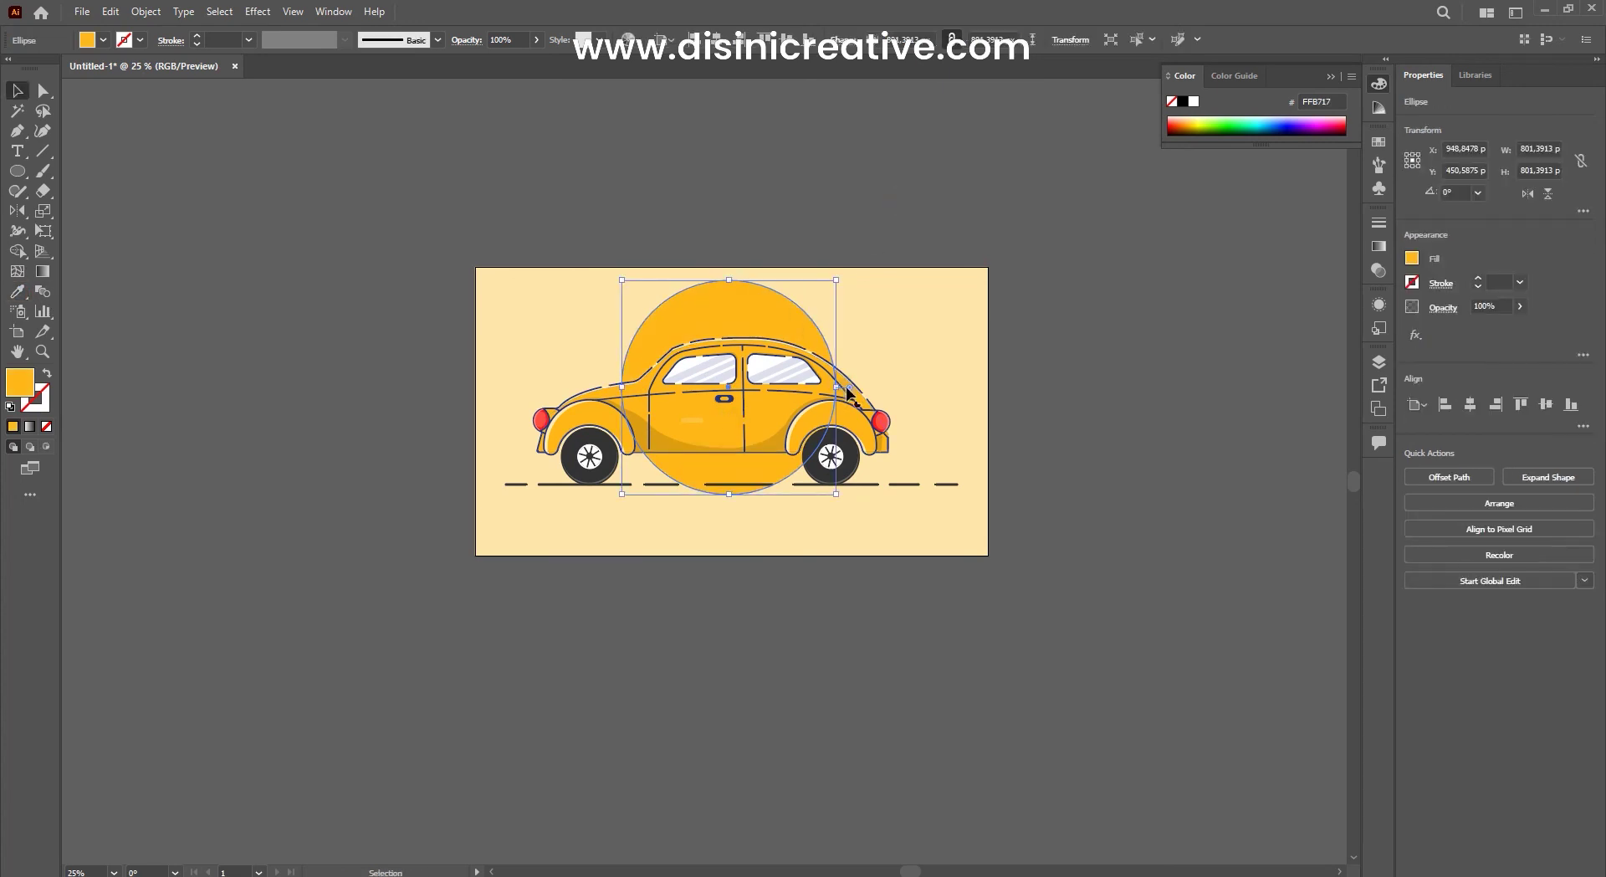
{"action": "left_click_drag", "start_coordinate": [835, 386], "coordinate": [934, 386]}
{"action": "mouse_move", "coordinate": [873, 333]}
{"action": "left_mouse_down"}
{"action": "mouse_move", "coordinate": [816, 315]}
{"action": "mouse_move", "coordinate": [828, 338]}
{"action": "left_mouse_up"}
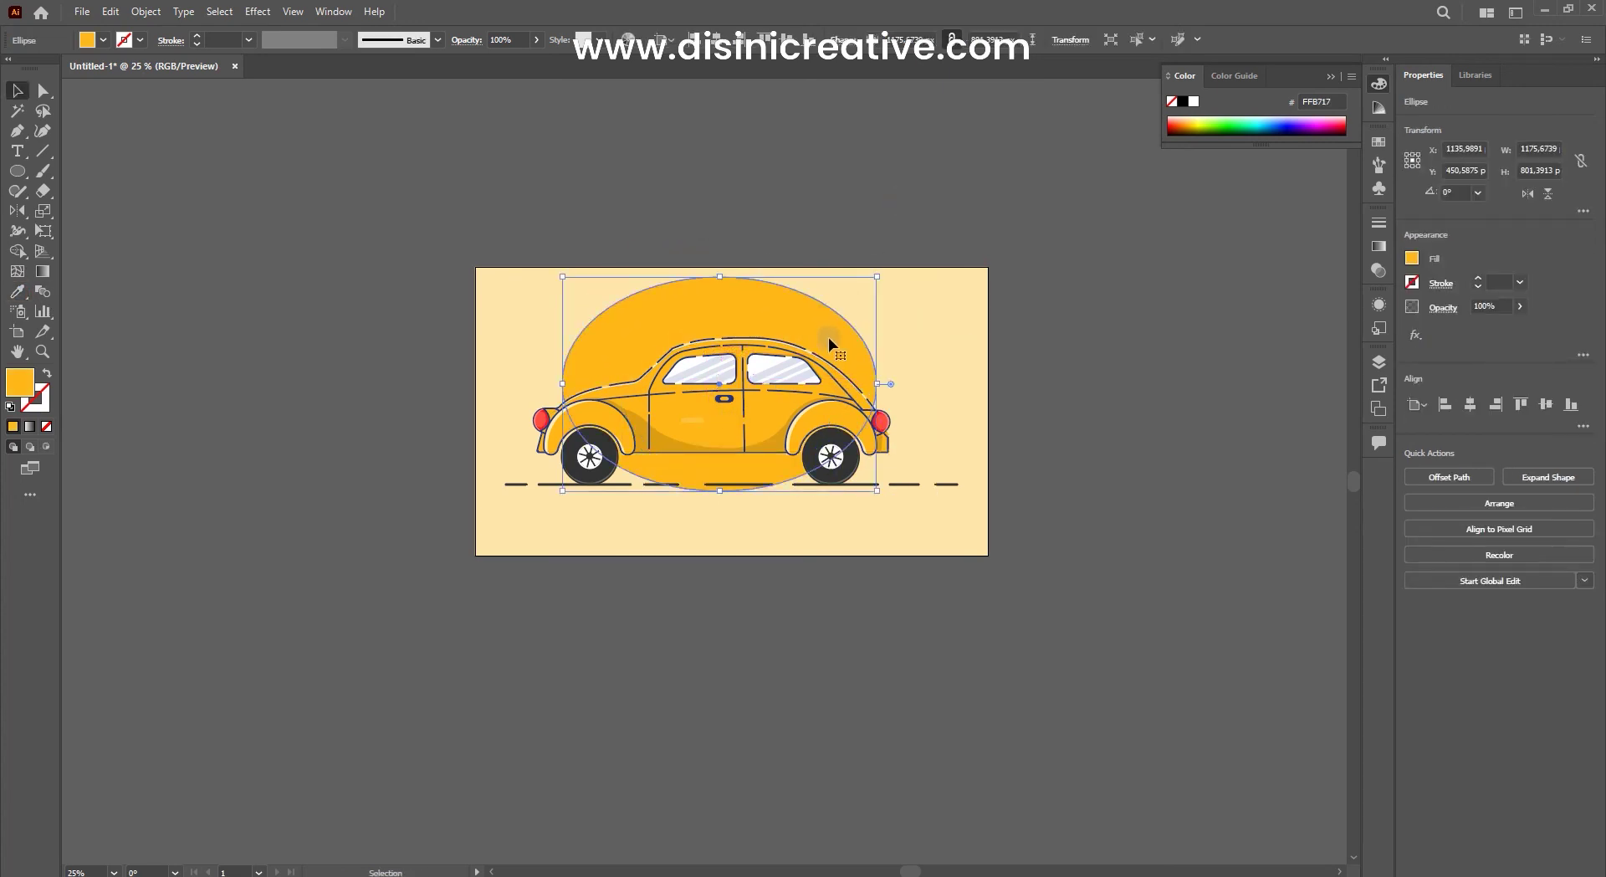
{"action": "left_click", "coordinate": [826, 406]}
{"action": "left_click_drag", "start_coordinate": [870, 418], "coordinate": [801, 398]}
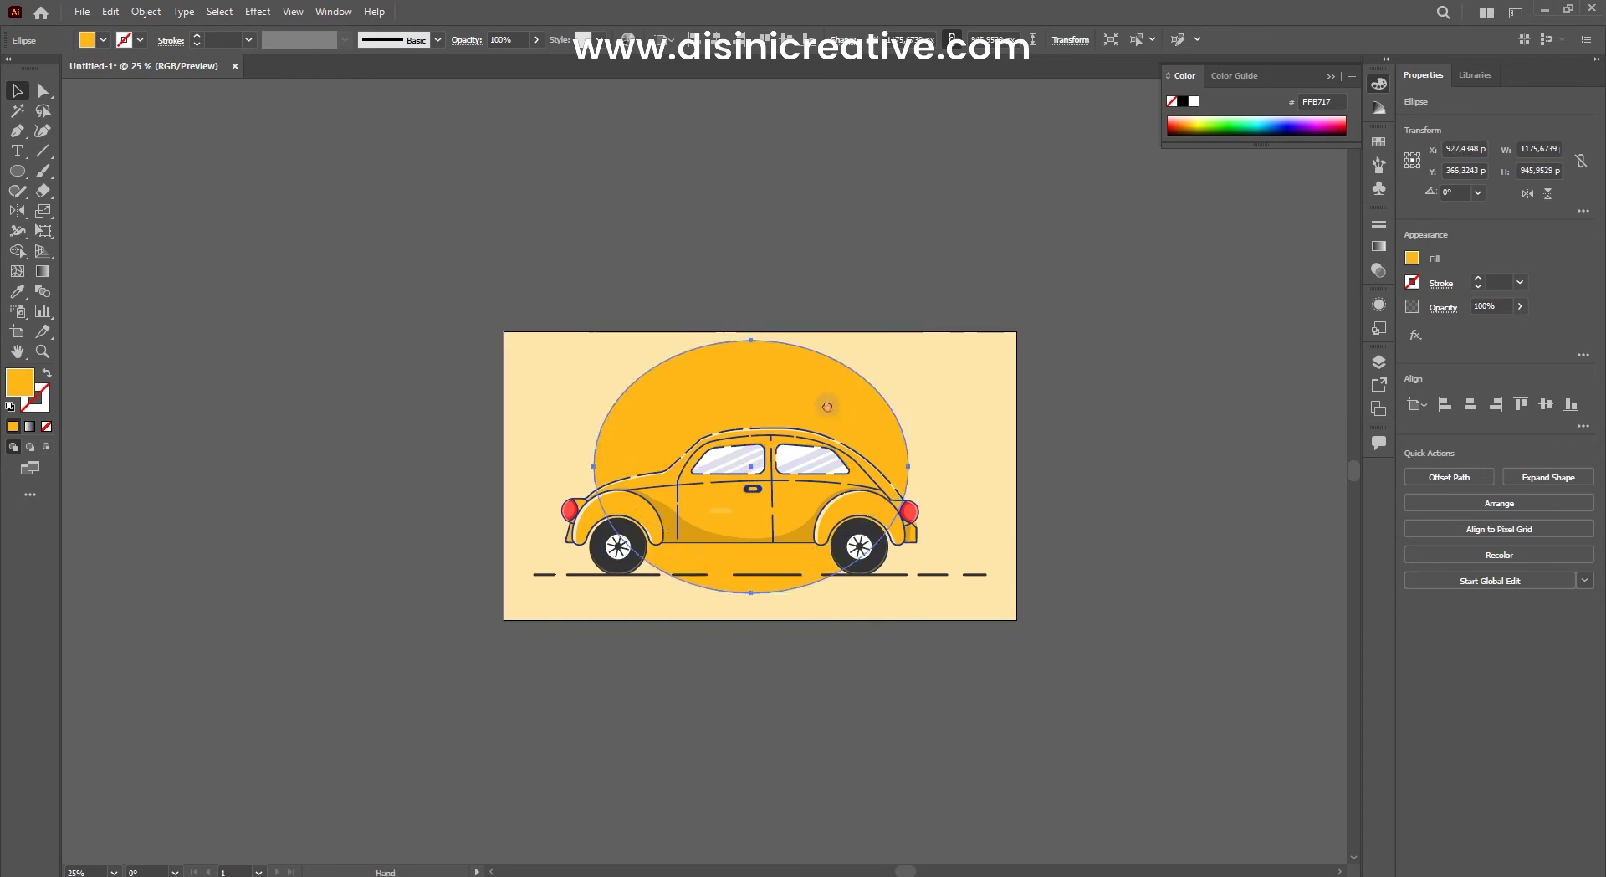
Step: Cut the ellipse's lower part away with a pen-drawn shape and Minus Front
{"action": "key", "text": "p"}
{"action": "scroll", "coordinate": [714, 439], "scroll_direction": "down", "scroll_amount": 2}
{"action": "left_click_drag", "start_coordinate": [558, 475], "coordinate": [753, 403]}
{"action": "left_click_drag", "start_coordinate": [928, 444], "coordinate": [925, 536]}
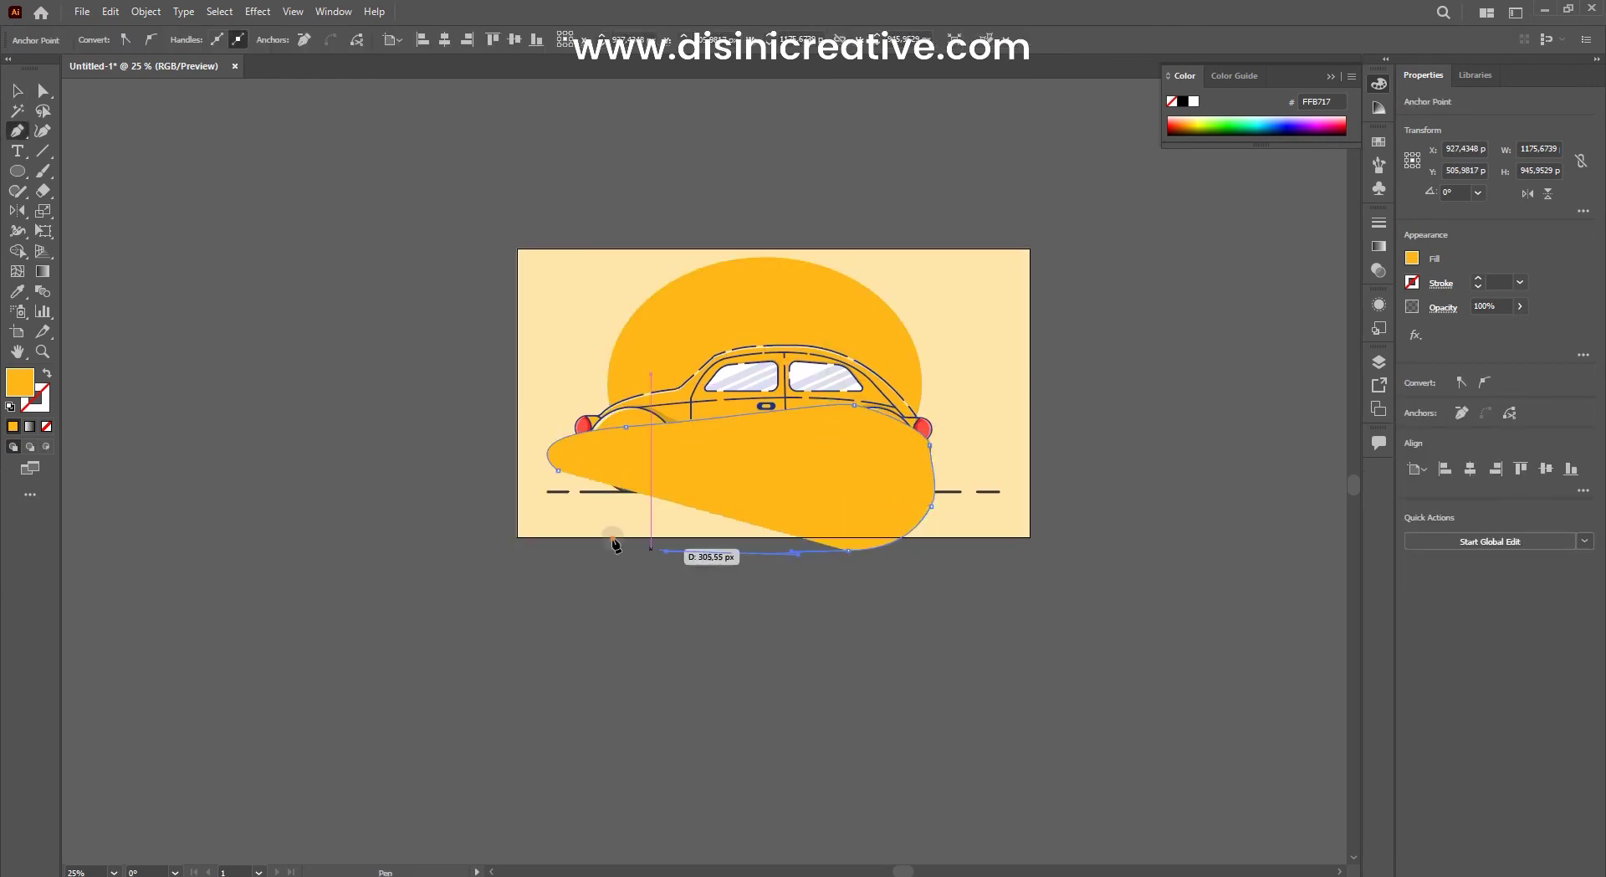
{"action": "left_click_drag", "start_coordinate": [636, 559], "coordinate": [559, 475]}
{"action": "key", "text": "v"}
{"action": "left_click", "coordinate": [753, 318], "text": "shift"}
{"action": "left_click", "coordinate": [1450, 476]}
Step: Resample the ellipse's colour and lower its top edge to make it shorter
{"action": "scroll", "coordinate": [857, 354], "scroll_direction": "up", "scroll_amount": 1}
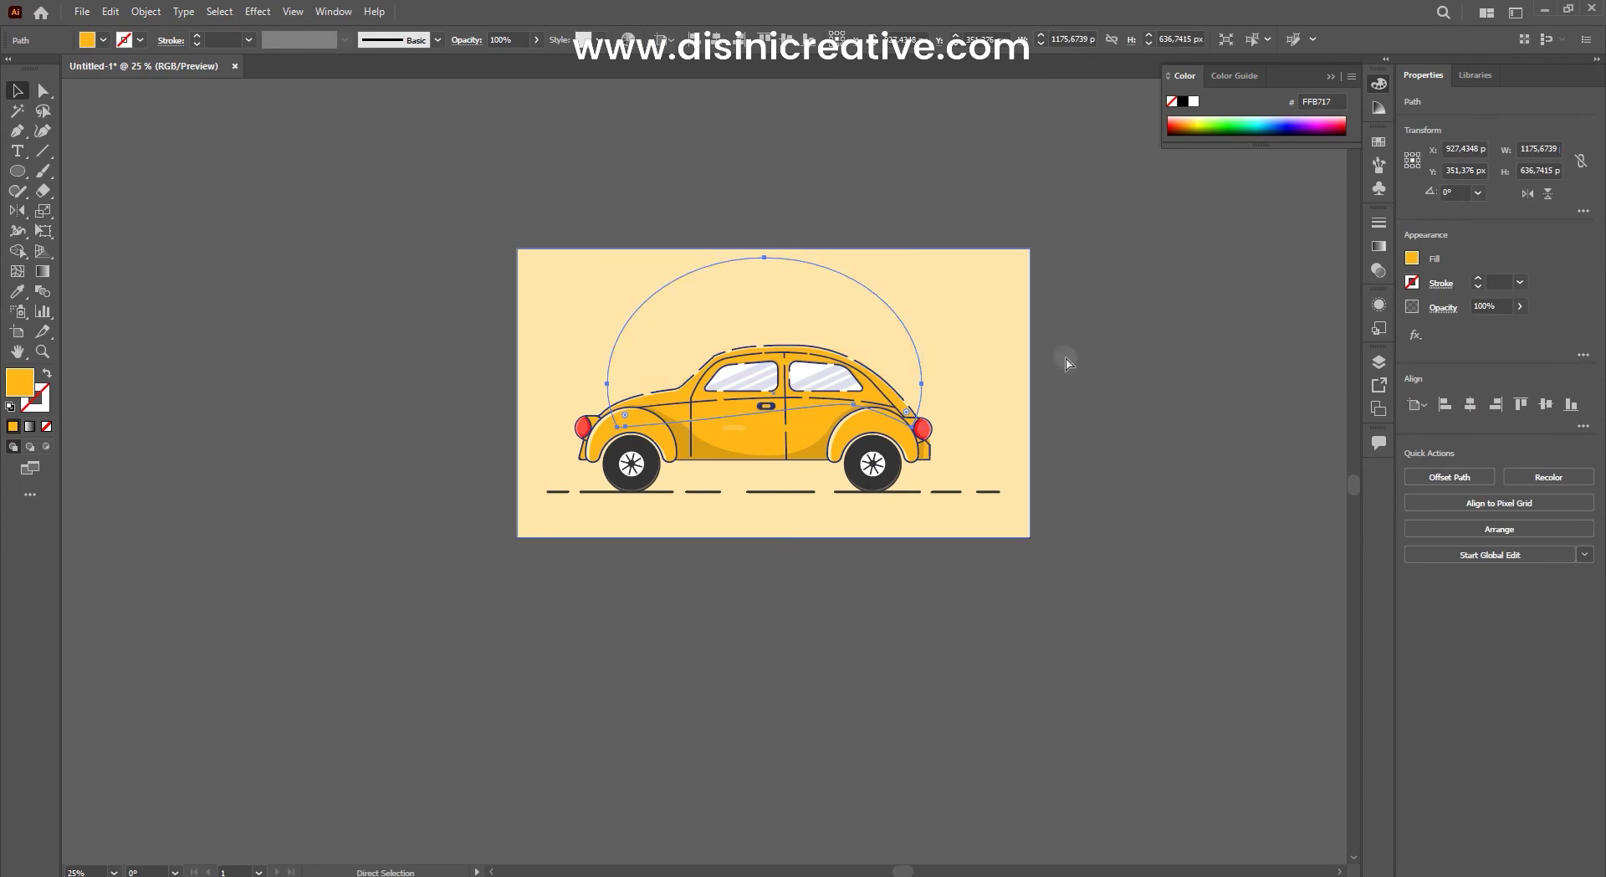
{"action": "left_click", "coordinate": [948, 453]}
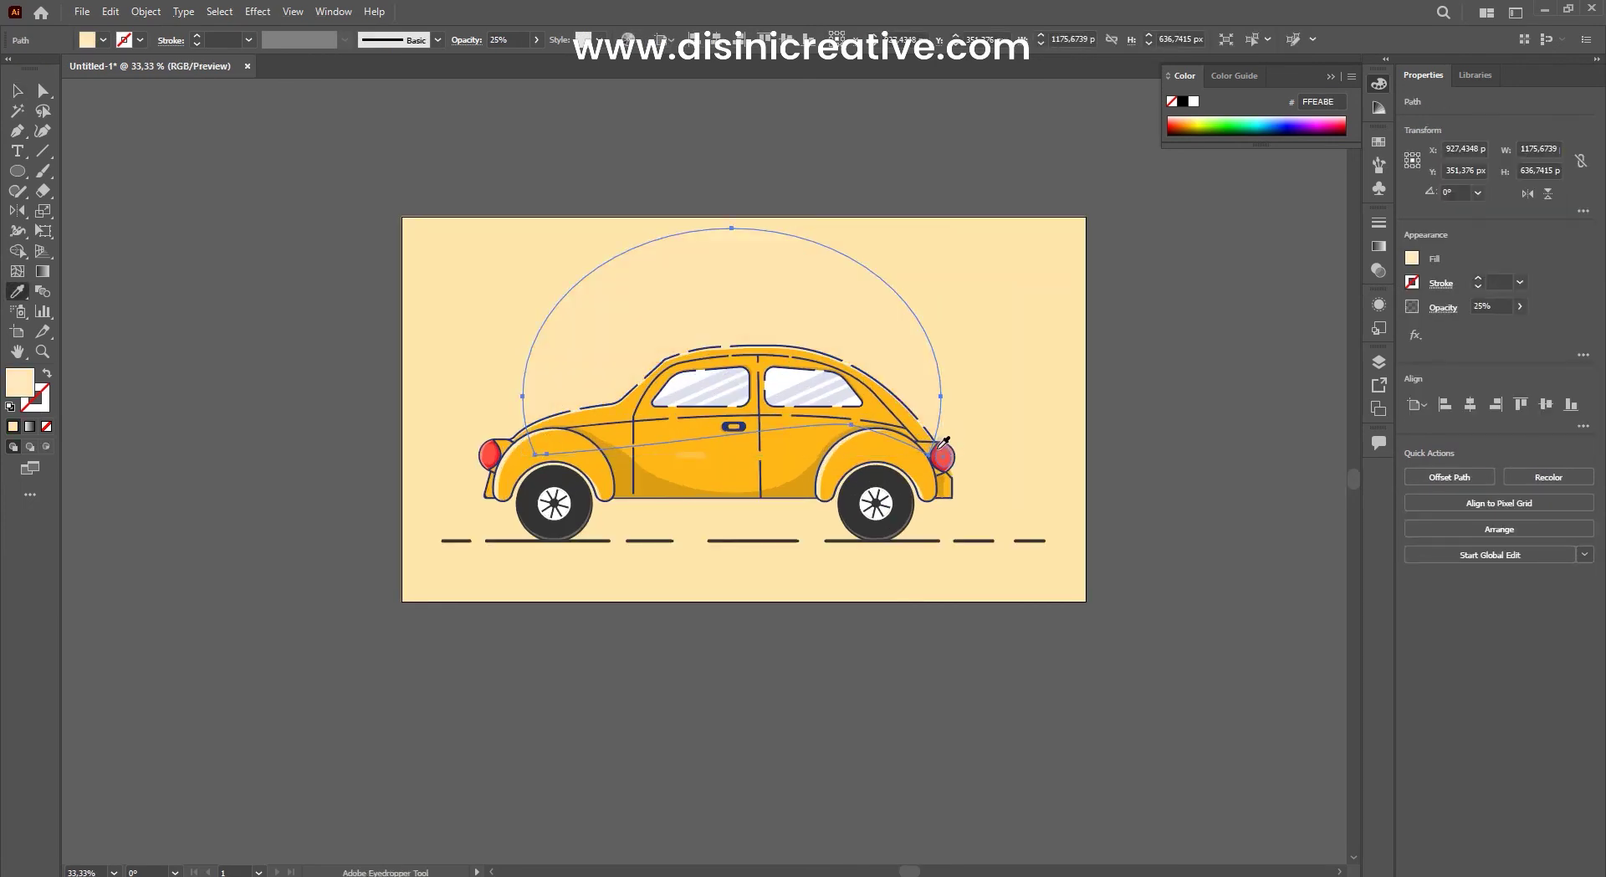
{"action": "left_click", "coordinate": [928, 454]}
{"action": "scroll", "coordinate": [924, 454], "scroll_direction": "up", "scroll_amount": 2}
{"action": "scroll", "coordinate": [925, 454], "scroll_direction": "down", "scroll_amount": 4}
{"action": "key", "text": "v"}
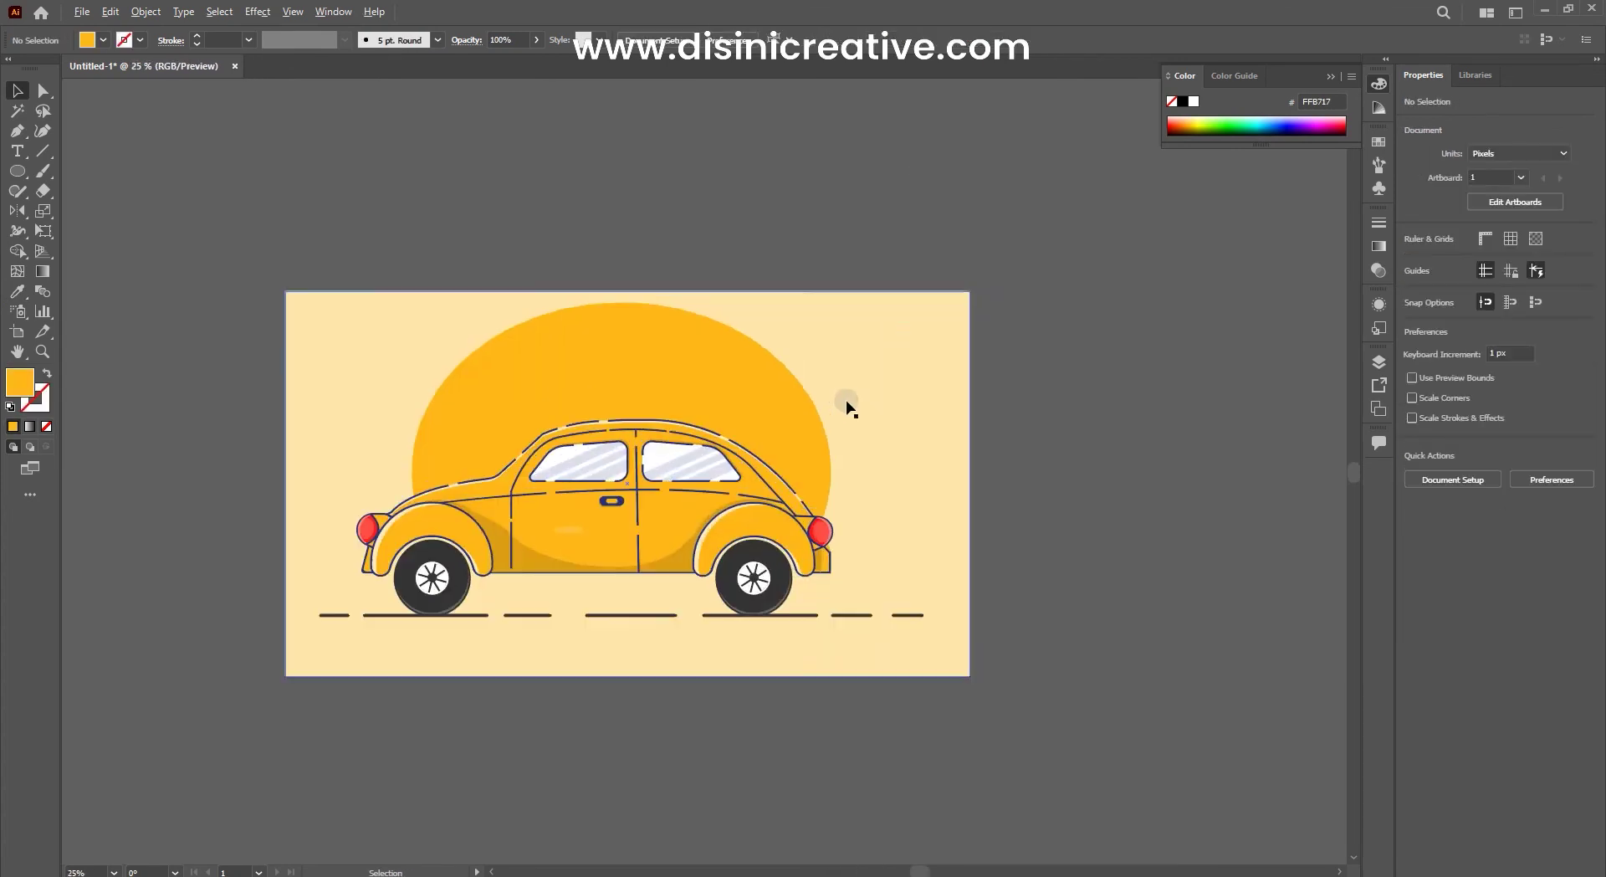
{"action": "left_click_drag", "start_coordinate": [820, 259], "coordinate": [818, 313]}
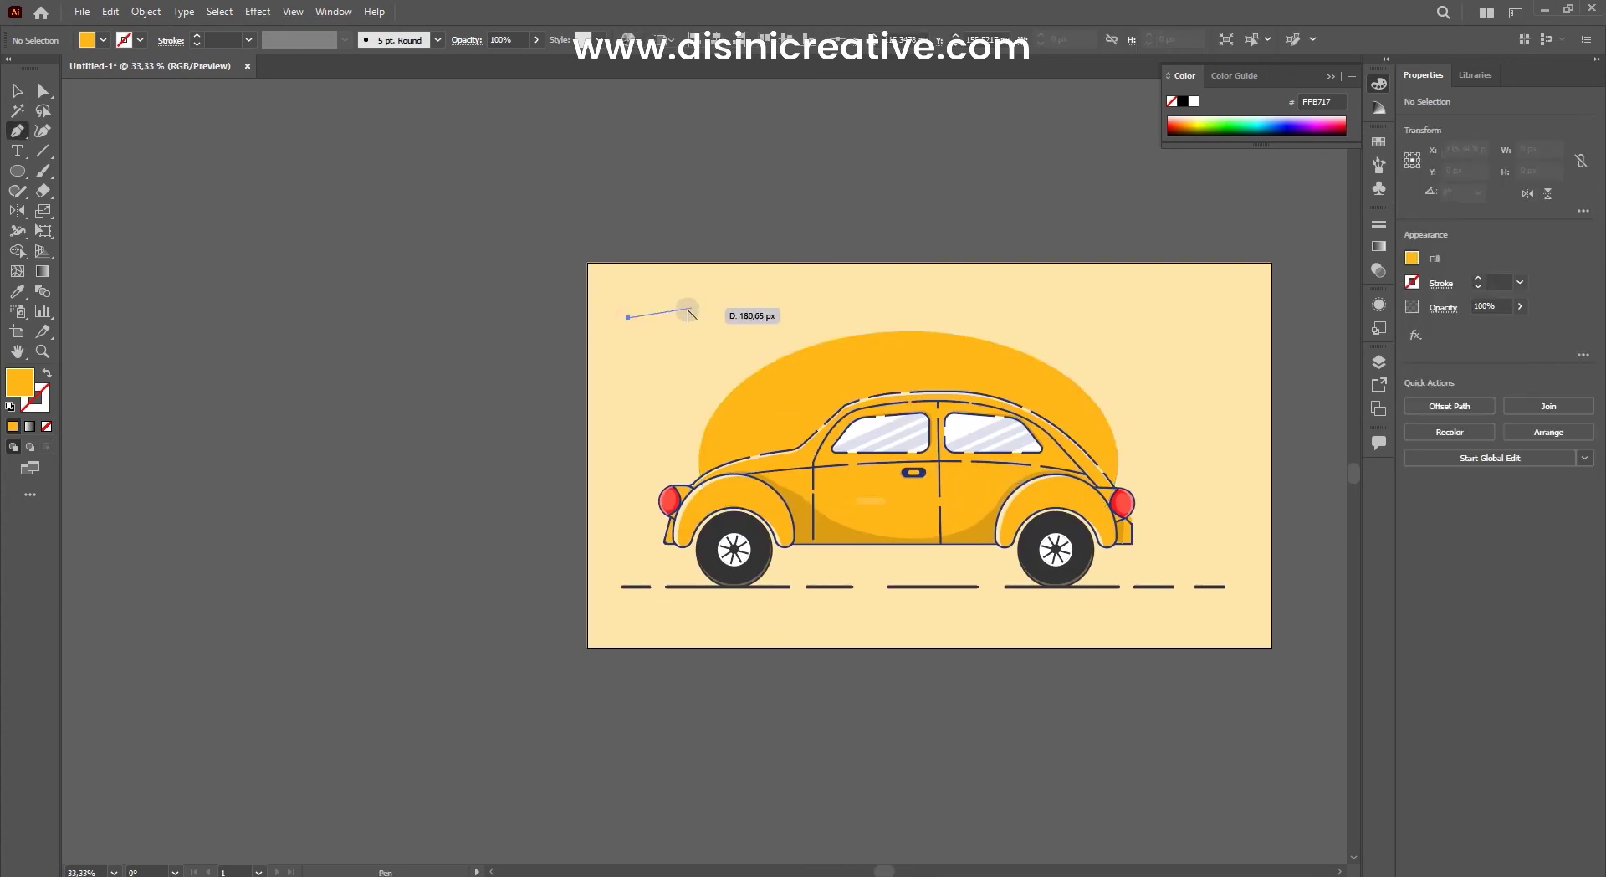
Step: Build a cloud shape from round puffs of different sizes
{"action": "scroll", "coordinate": [689, 314], "scroll_direction": "up", "scroll_amount": 1}
{"action": "left_click_drag", "start_coordinate": [677, 314], "coordinate": [707, 344]}
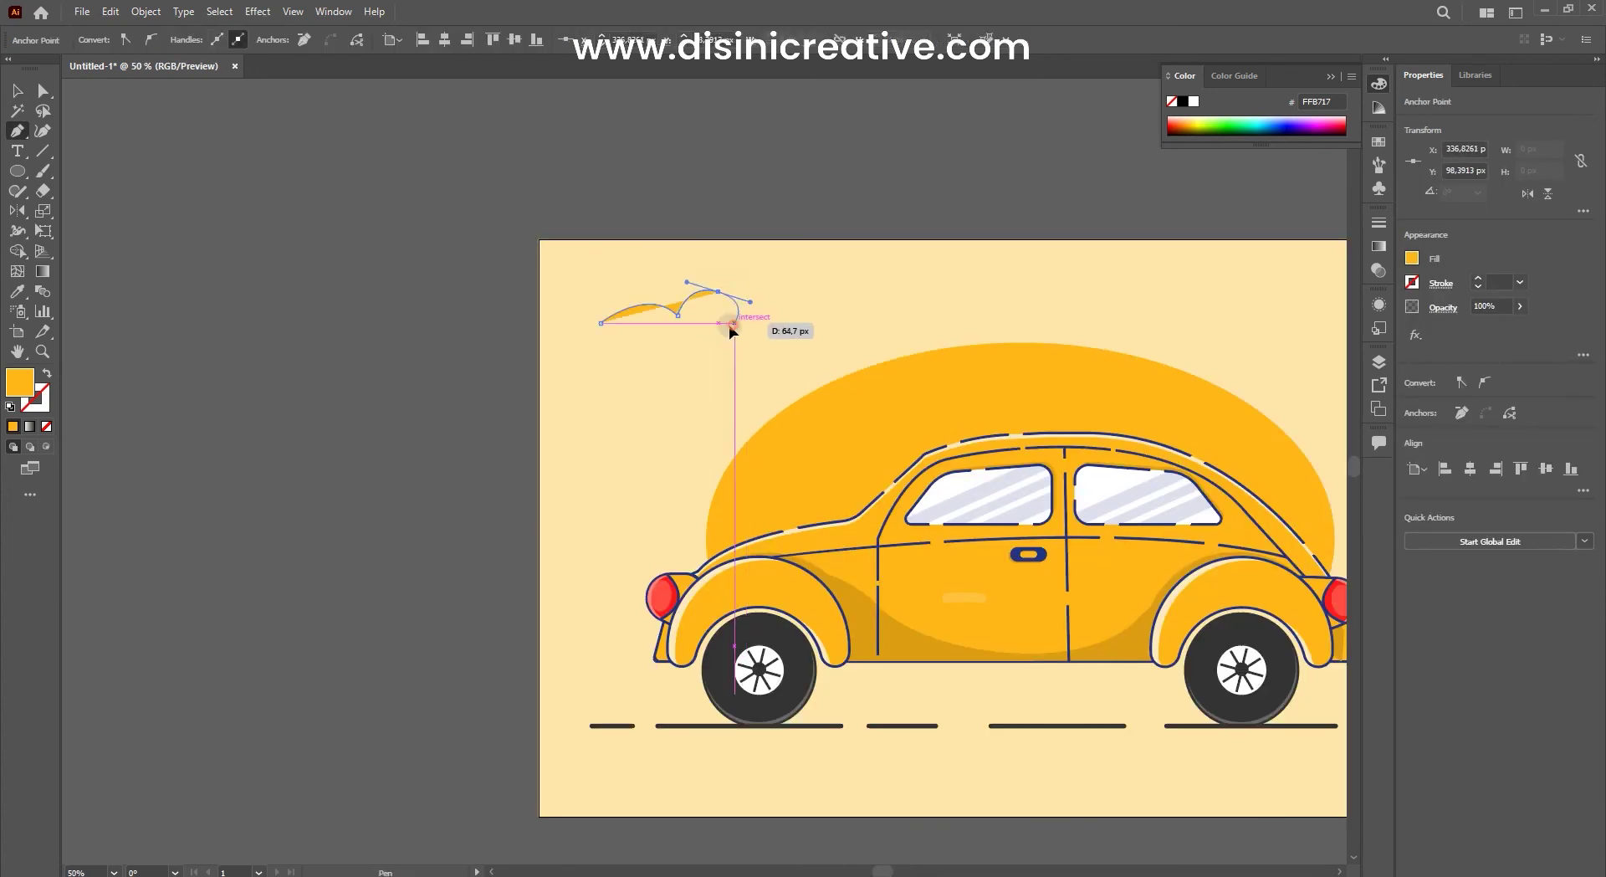
{"action": "left_click", "coordinate": [720, 329]}
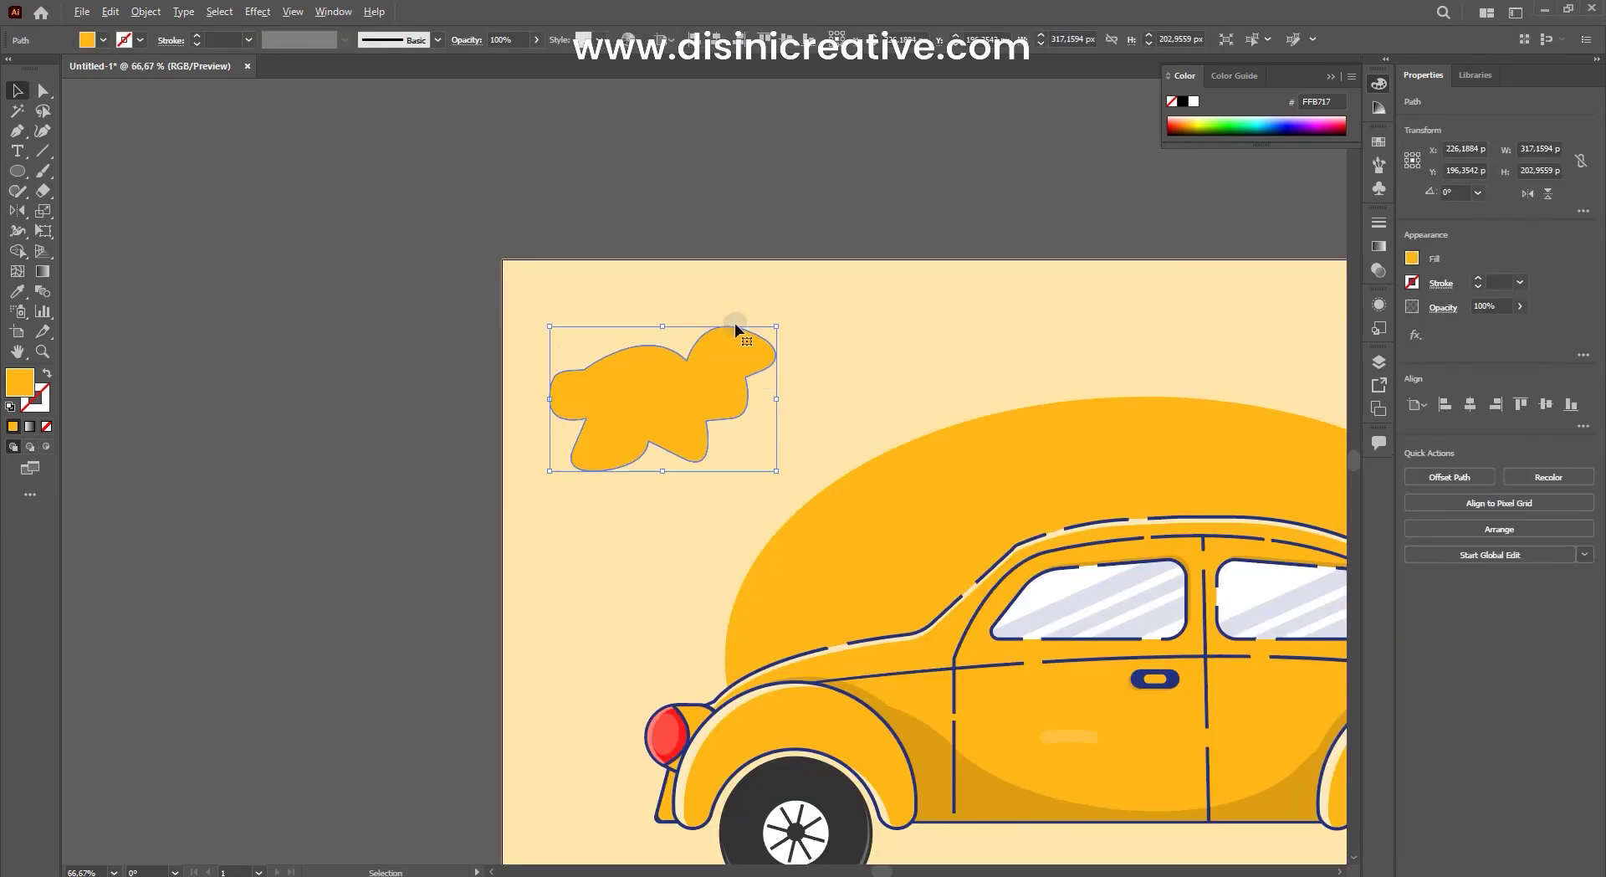
{"action": "mouse_move", "coordinate": [519, 299]}
{"action": "left_mouse_down"}
{"action": "mouse_move", "coordinate": [579, 360]}
{"action": "mouse_move", "coordinate": [590, 296]}
{"action": "mouse_move", "coordinate": [620, 318]}
{"action": "mouse_move", "coordinate": [649, 294]}
{"action": "mouse_move", "coordinate": [665, 338]}
{"action": "left_mouse_up"}
{"action": "key", "text": "v"}
{"action": "key", "text": "ctrl+plus"}
{"action": "key", "text": "ctrl+minus"}
{"action": "key", "text": "ctrl+minus"}
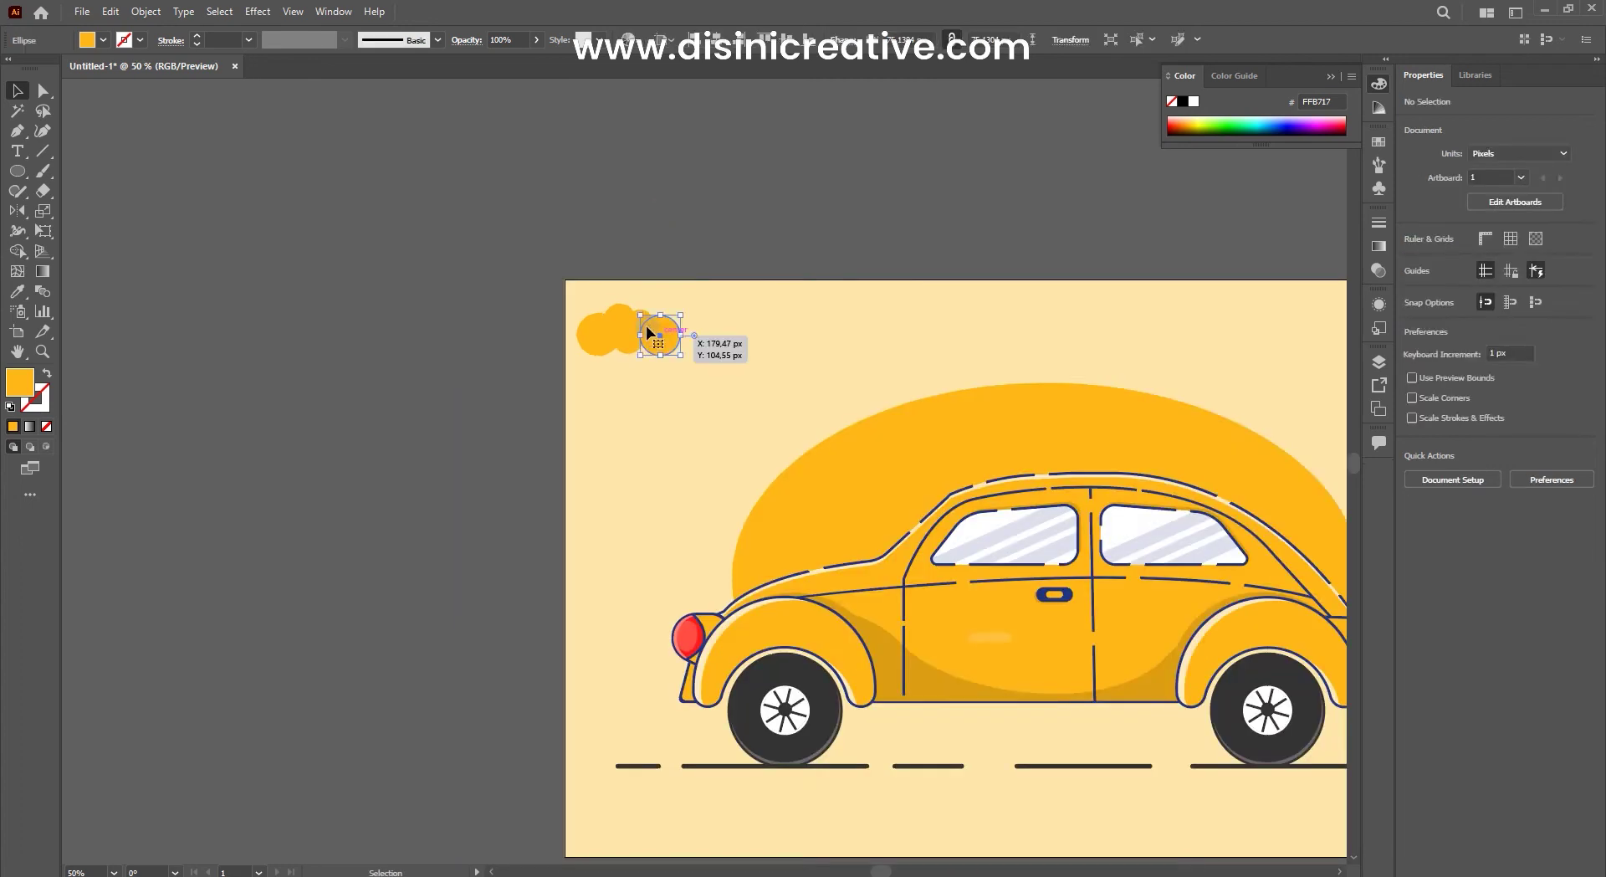
{"action": "key", "text": "ctrl+plus"}
Step: Group the puffs into one cloud, colour it the window's white, and place it along the top
{"action": "left_click", "coordinate": [616, 326], "text": "shift"}
{"action": "left_click", "coordinate": [613, 328], "text": "shift"}
{"action": "key", "text": "ctrl+minus"}
{"action": "key", "text": "ctrl+g"}
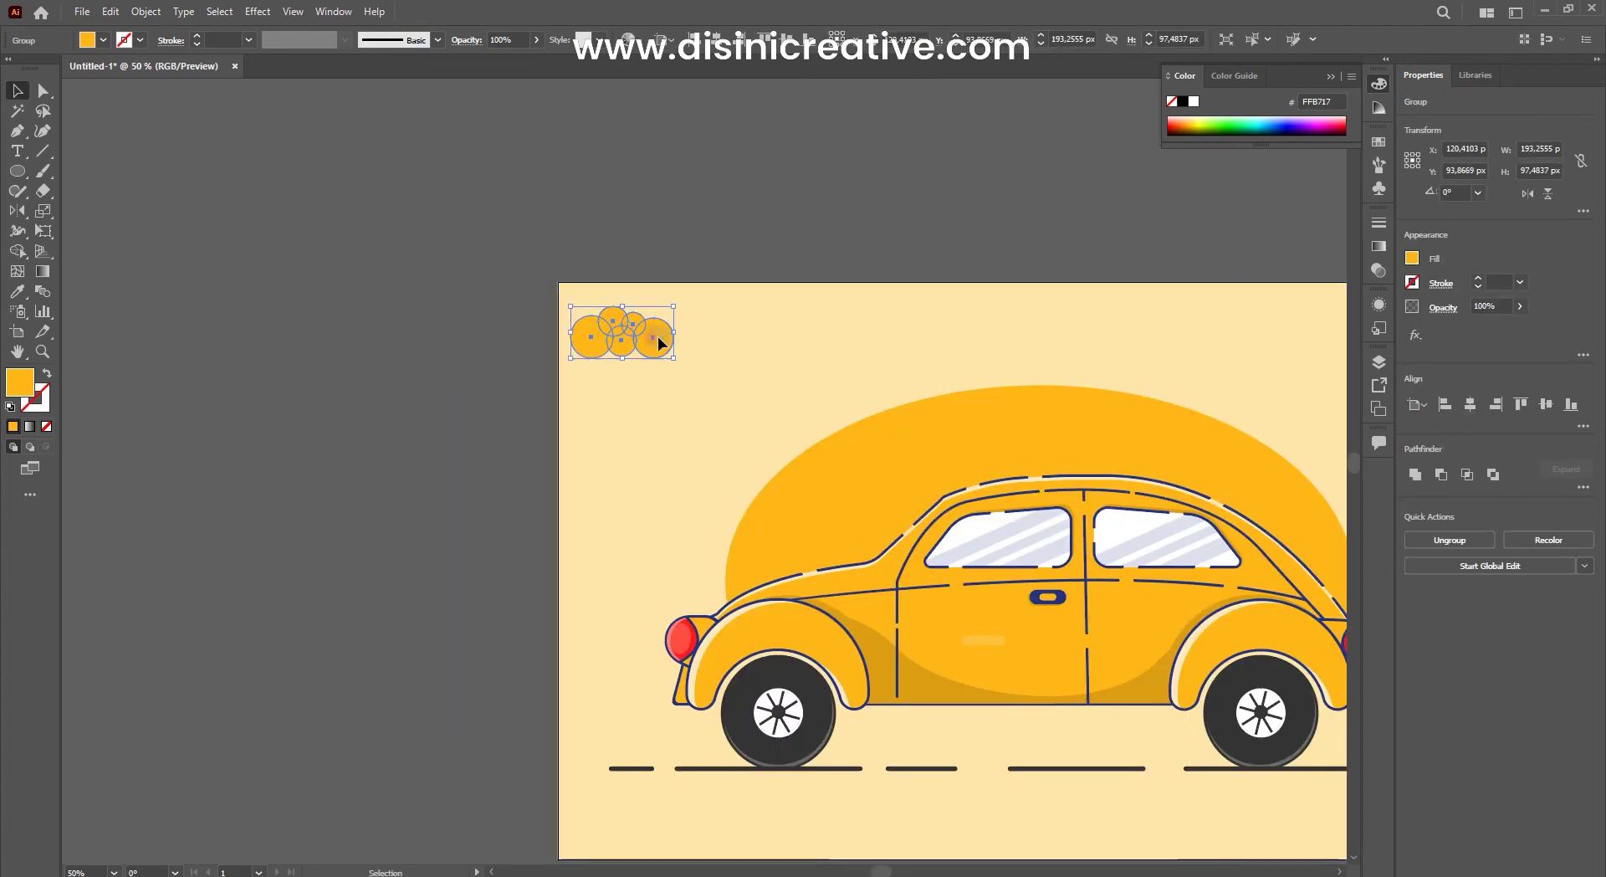
{"action": "left_click", "coordinate": [18, 296]}
{"action": "left_click", "coordinate": [972, 528]}
{"action": "scroll", "coordinate": [724, 349], "scroll_direction": "down", "scroll_amount": 2, "text": "alt"}
{"action": "mouse_move", "coordinate": [722, 349]}
{"action": "left_mouse_down"}
{"action": "mouse_move", "coordinate": [803, 334]}
{"action": "mouse_move", "coordinate": [1086, 375]}
{"action": "left_mouse_up"}
Step: Shift the car to the right
{"action": "scroll", "coordinate": [1086, 375], "scroll_direction": "down", "scroll_amount": 2, "text": "alt"}
{"action": "scroll", "coordinate": [923, 272], "scroll_direction": "up", "scroll_amount": 2, "text": "alt"}
{"action": "left_click", "coordinate": [887, 357]}
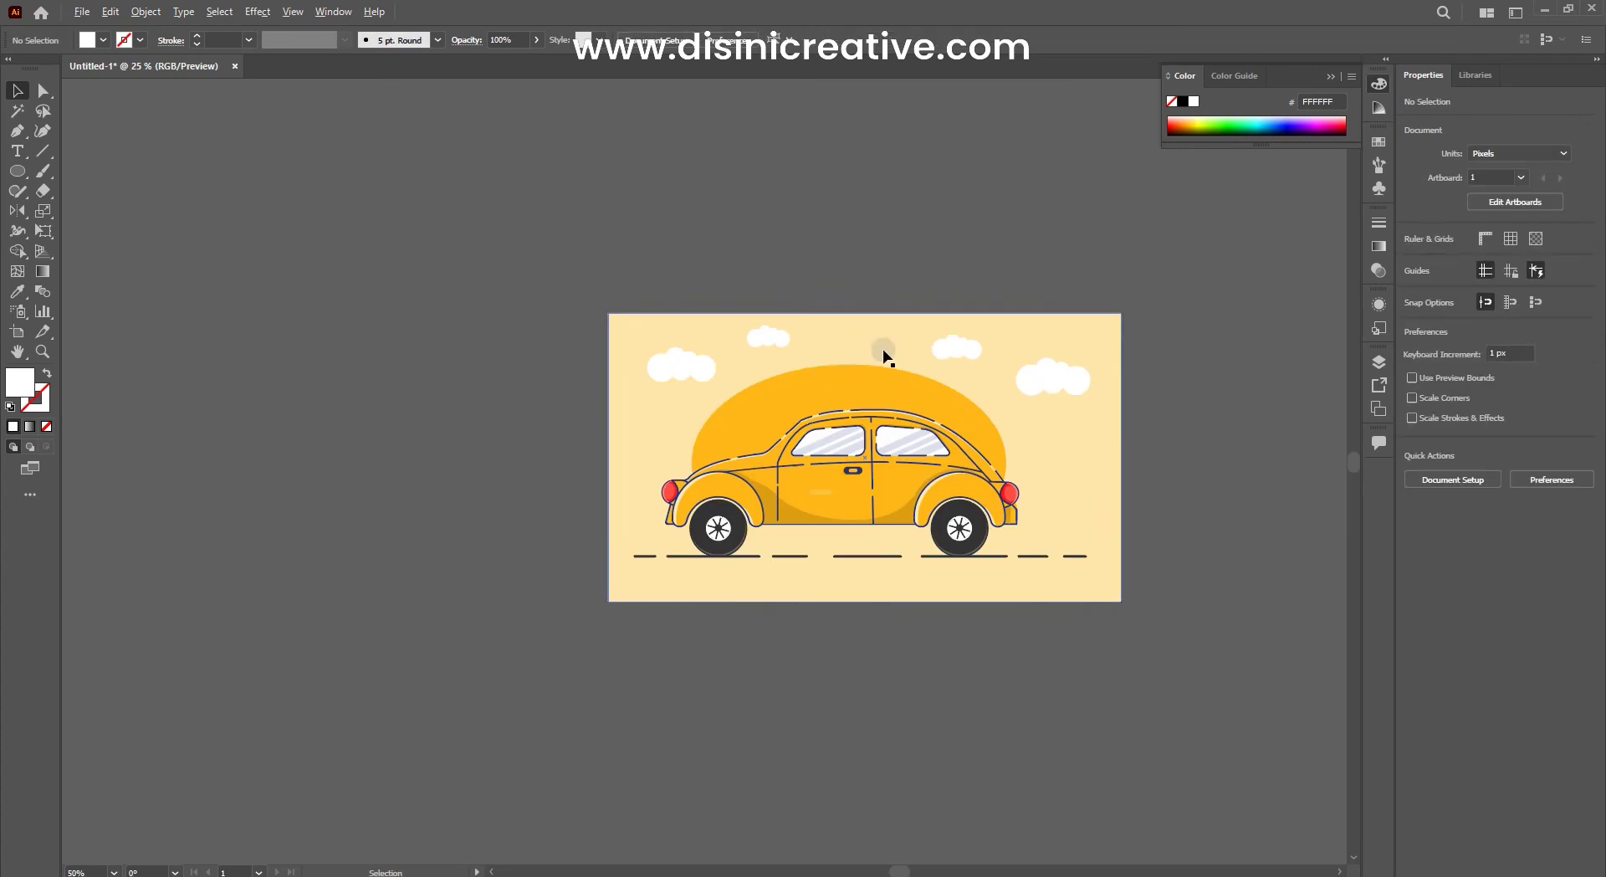
{"action": "scroll", "coordinate": [888, 358], "scroll_direction": "down", "scroll_amount": 2, "text": "alt"}
{"action": "scroll", "coordinate": [1076, 394], "scroll_direction": "up", "scroll_amount": 2, "text": "alt"}
{"action": "left_click_drag", "start_coordinate": [536, 318], "coordinate": [882, 491]}
{"action": "left_click_drag", "start_coordinate": [842, 399], "coordinate": [854, 400]}
Step: Stretch the yellow ellipse wider to the left
{"action": "scroll", "coordinate": [836, 291], "scroll_direction": "down", "scroll_amount": 2, "text": "alt"}
{"action": "scroll", "coordinate": [854, 325], "scroll_direction": "up", "scroll_amount": 3, "text": "alt"}
{"action": "left_click", "coordinate": [443, 331]}
{"action": "left_click_drag", "start_coordinate": [433, 330], "coordinate": [426, 336]}
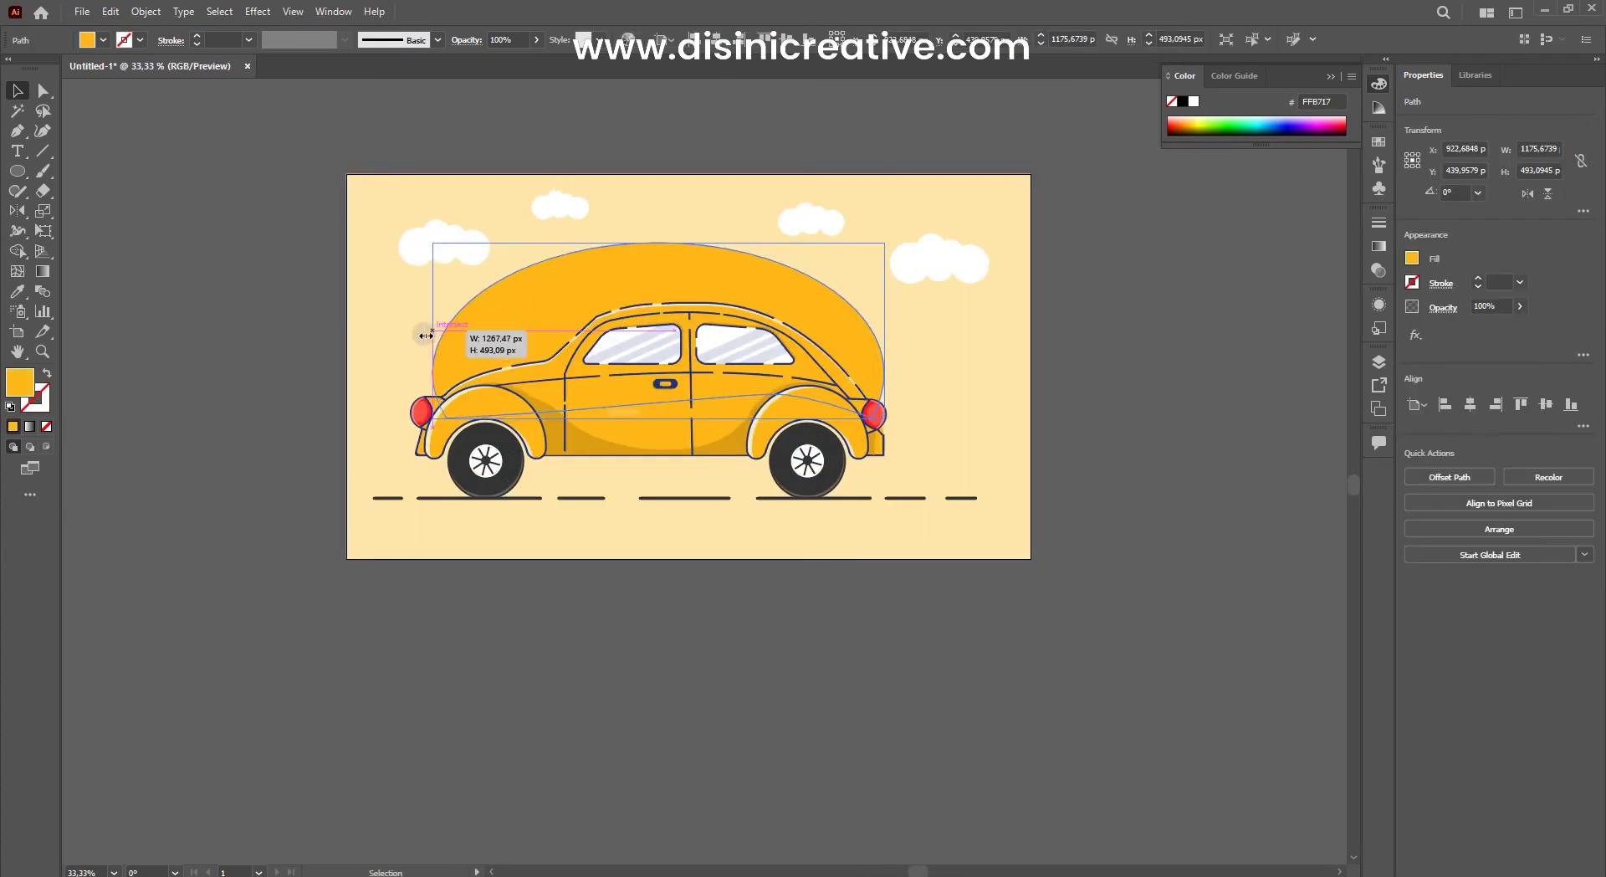
{"action": "left_click", "coordinate": [1011, 387]}
{"action": "scroll", "coordinate": [827, 320], "scroll_direction": "down", "scroll_amount": 2, "text": "alt"}
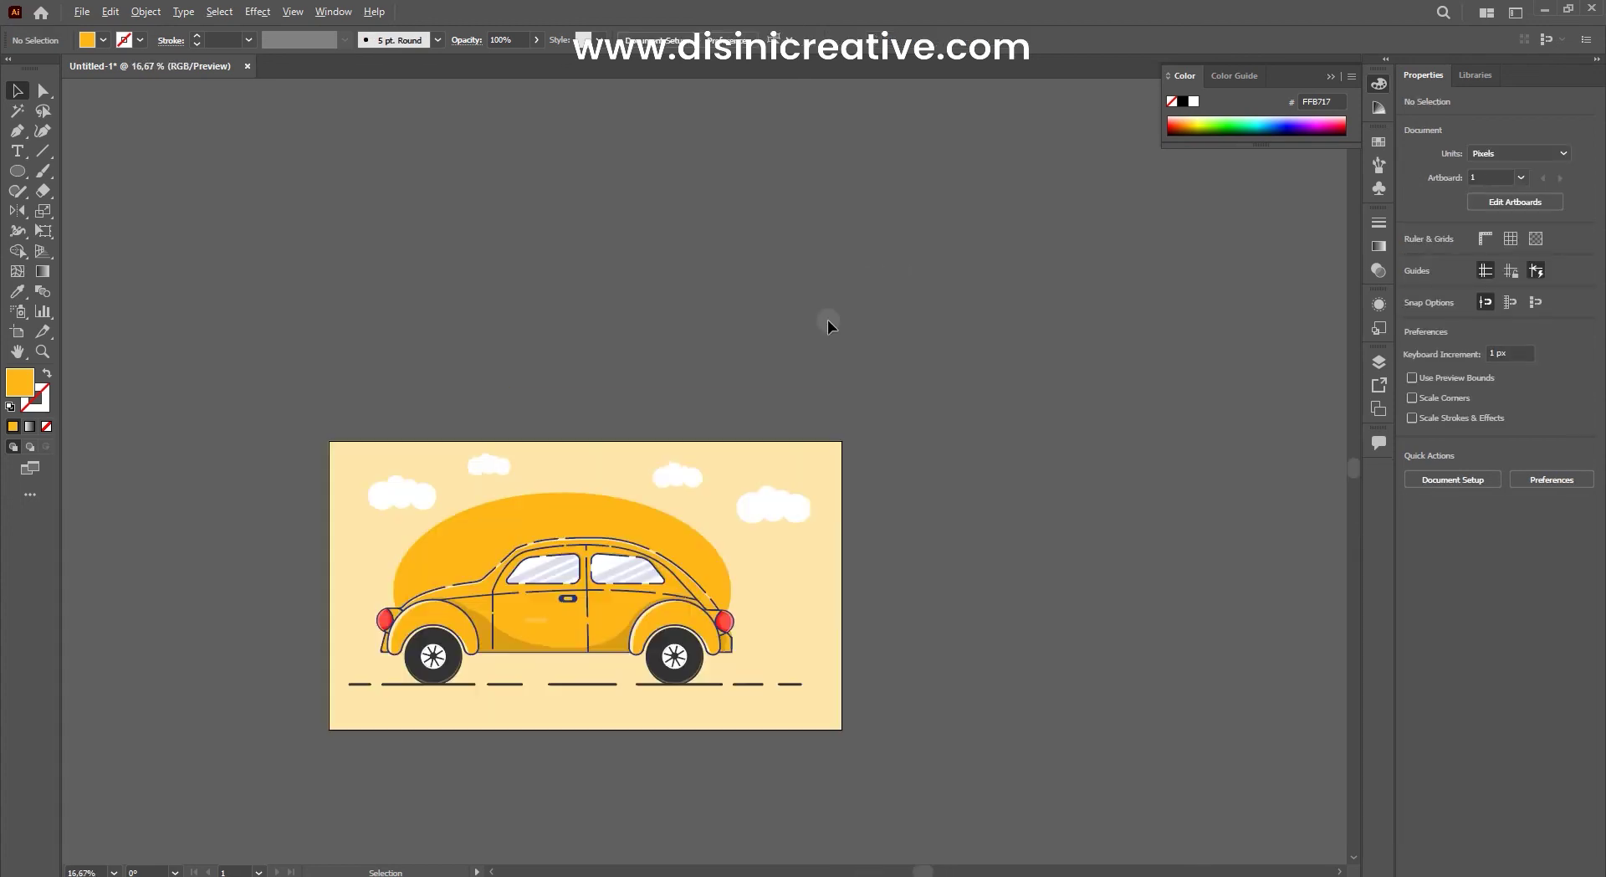
Step: Pen-draw a light-beam triangle reaching left from the car's front lamp
{"action": "scroll", "coordinate": [939, 298], "scroll_direction": "down", "scroll_amount": 2, "text": "alt"}
{"action": "scroll", "coordinate": [929, 356], "scroll_direction": "up", "scroll_amount": 4, "text": "alt"}
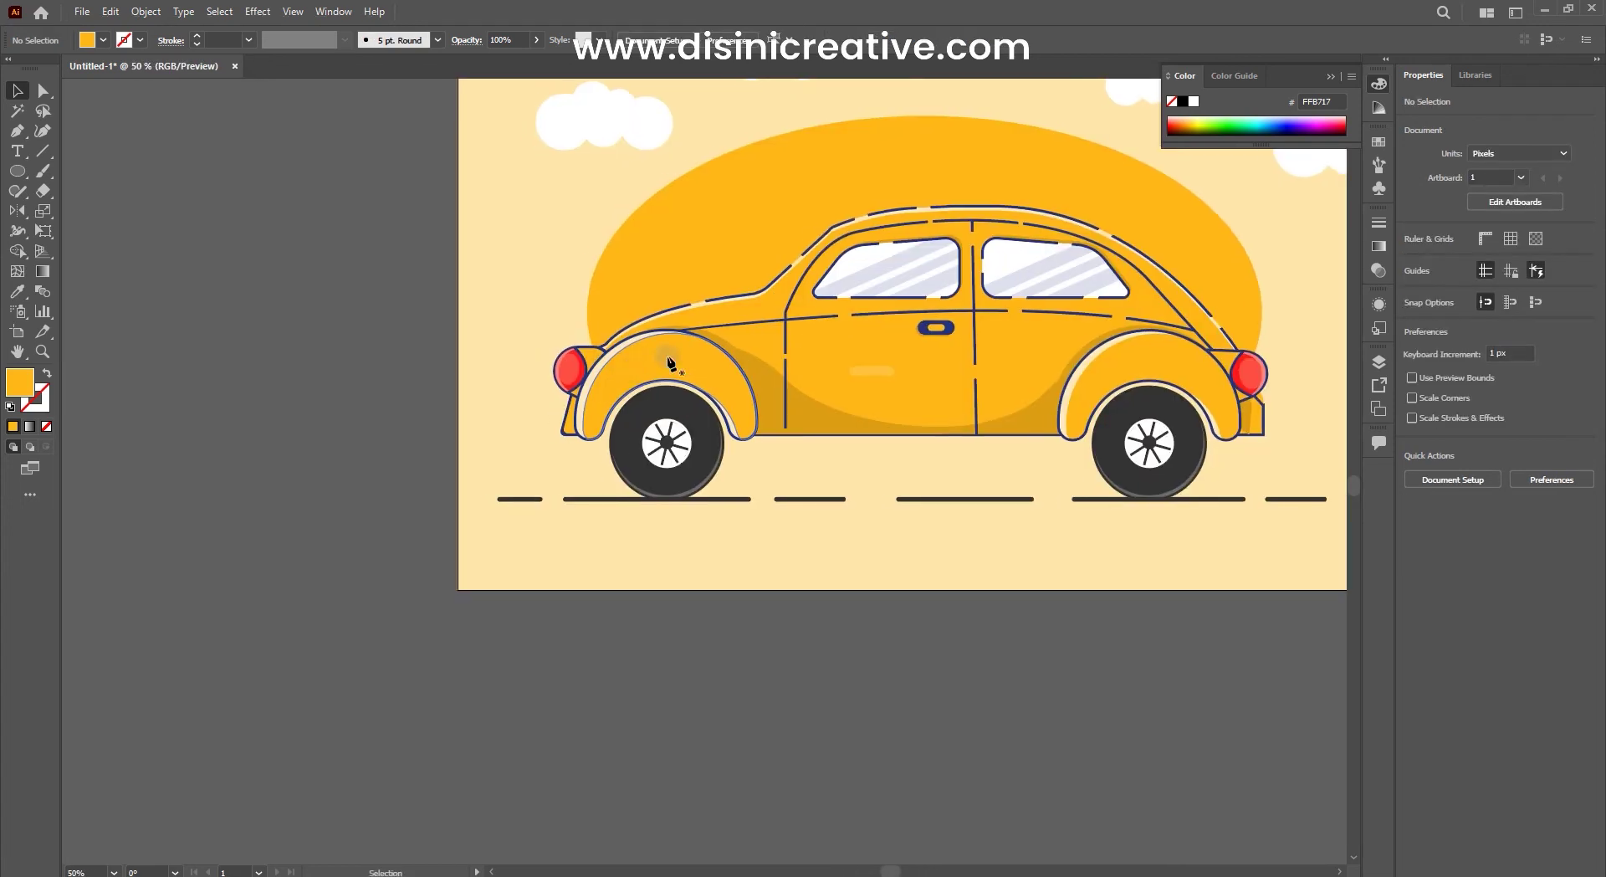
{"action": "key", "text": "p"}
{"action": "left_click", "coordinate": [446, 311]}
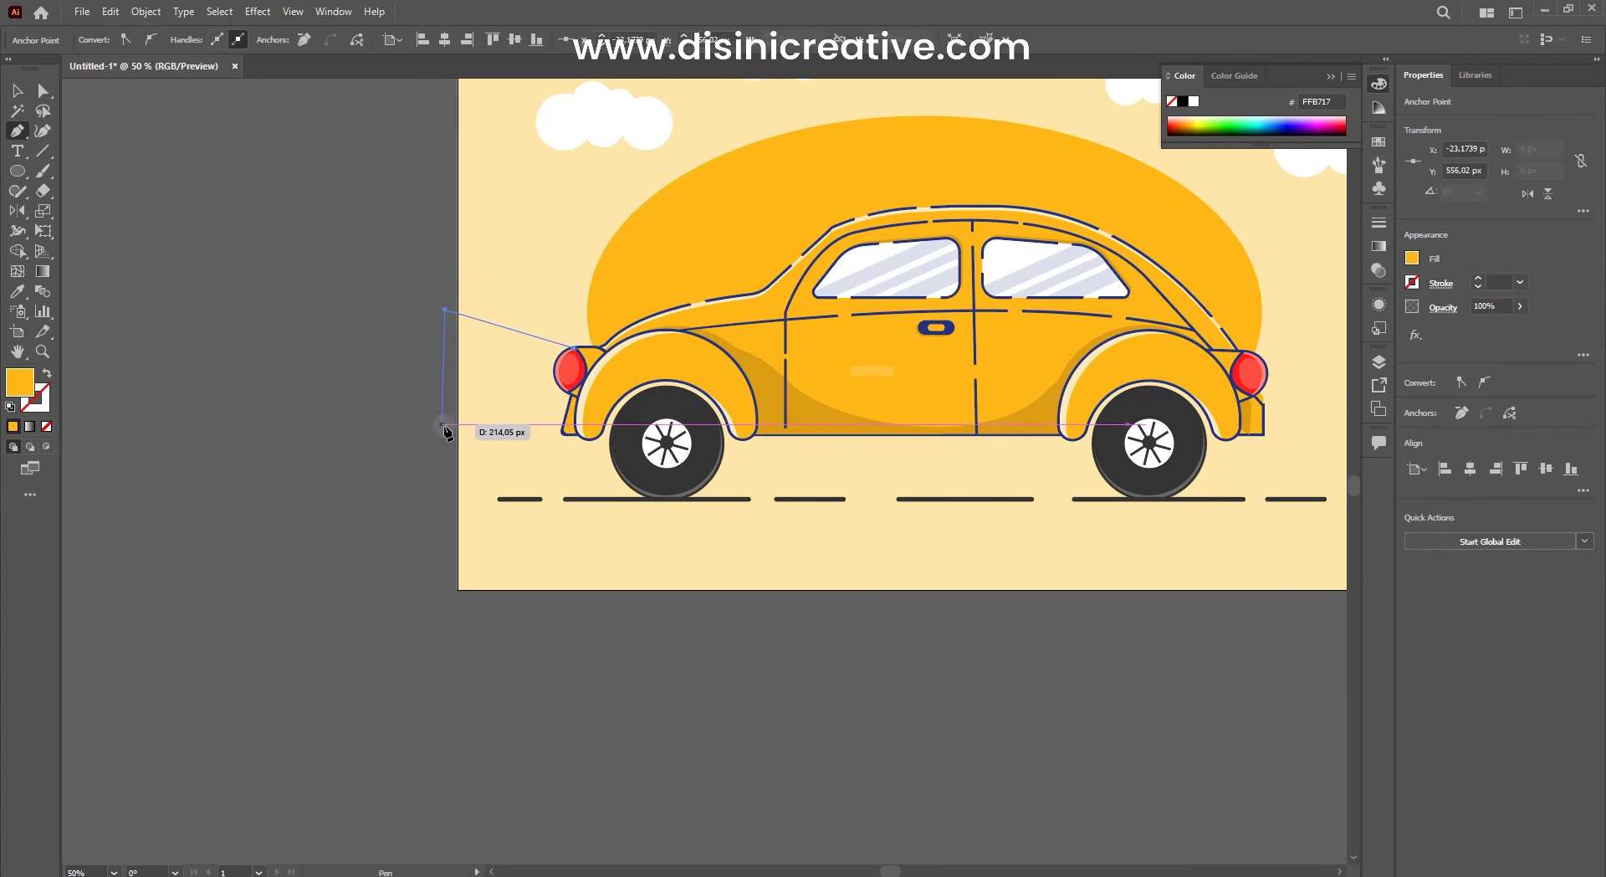
{"action": "left_click", "coordinate": [572, 393]}
{"action": "key", "text": "v"}
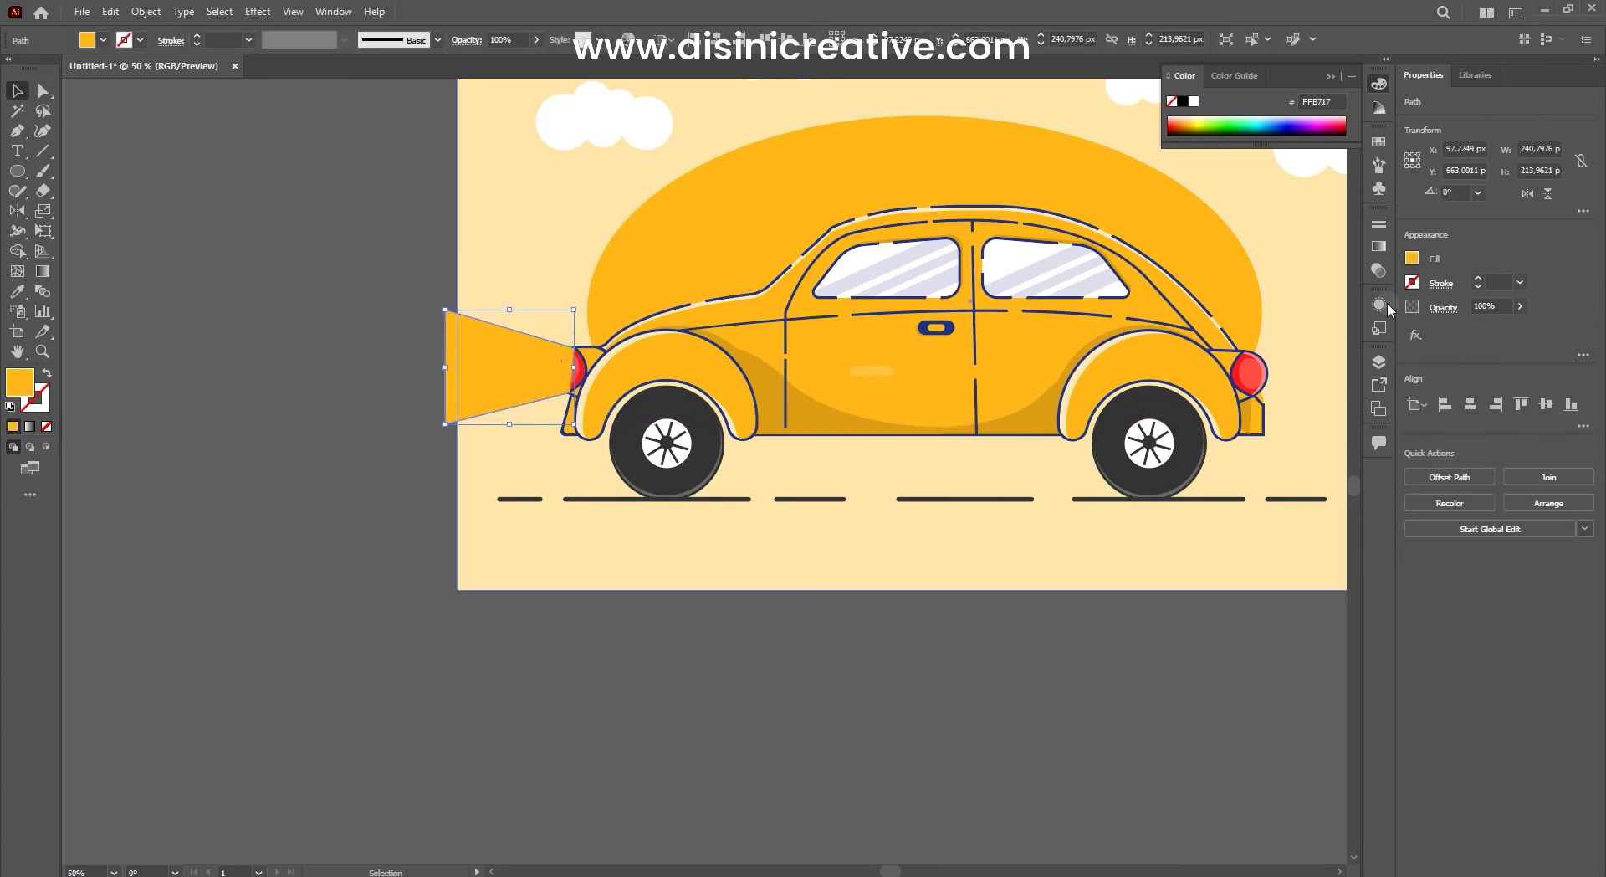
Step: Fill the beam triangle with a linear gradient
{"action": "scroll", "coordinate": [572, 394], "scroll_direction": "up", "scroll_amount": 2, "text": "alt"}
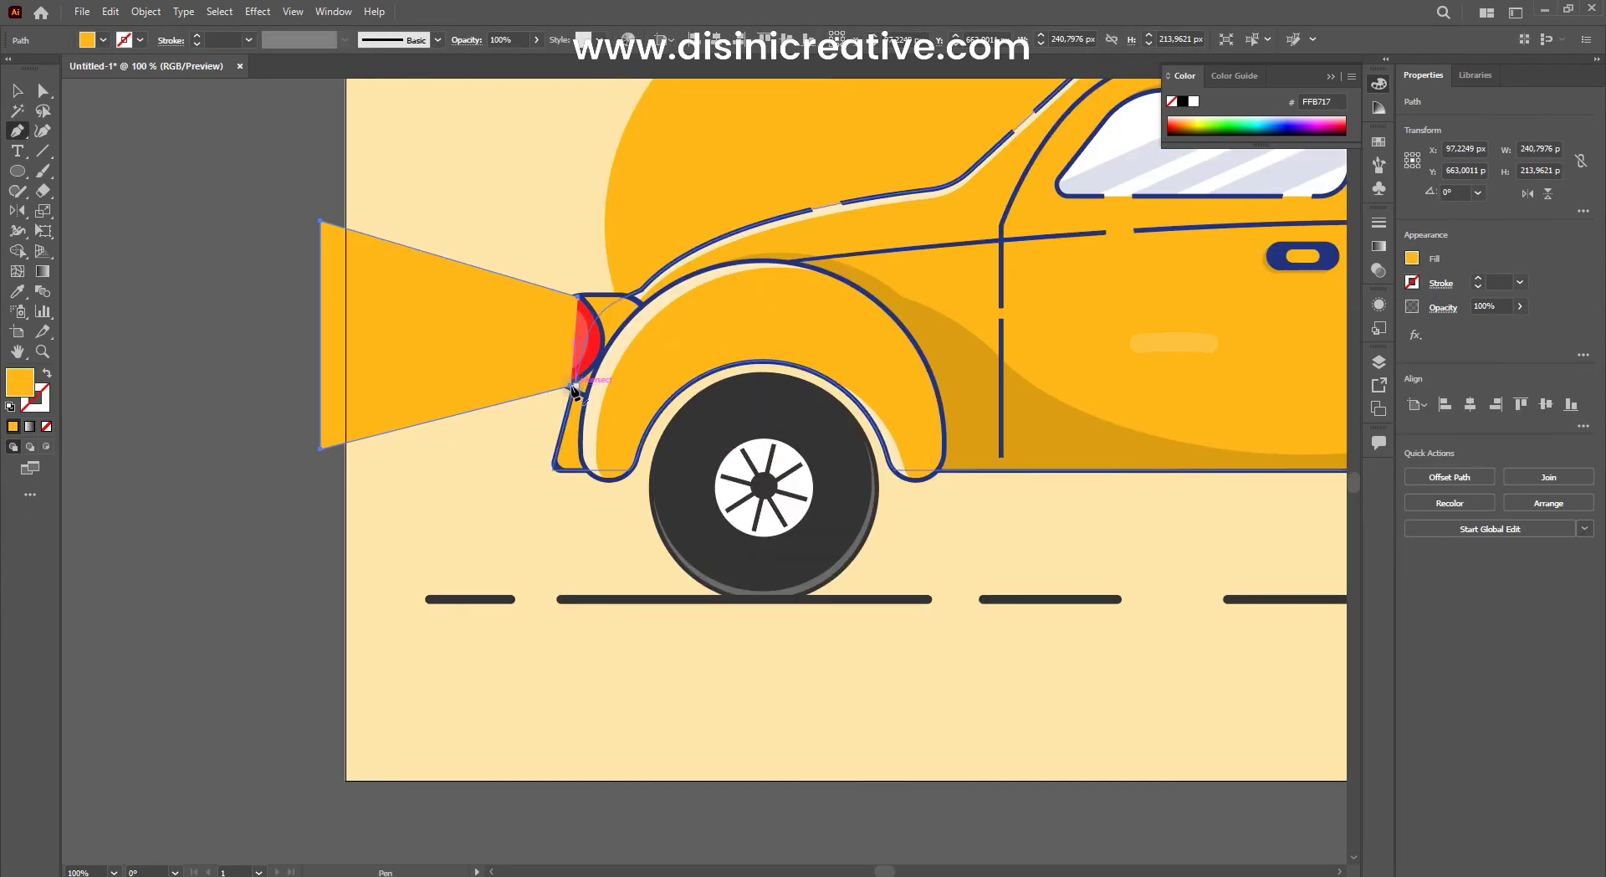
{"action": "scroll", "coordinate": [572, 392], "scroll_direction": "up", "scroll_amount": 2}
{"action": "scroll", "coordinate": [539, 220], "scroll_direction": "down", "scroll_amount": 2, "text": "alt"}
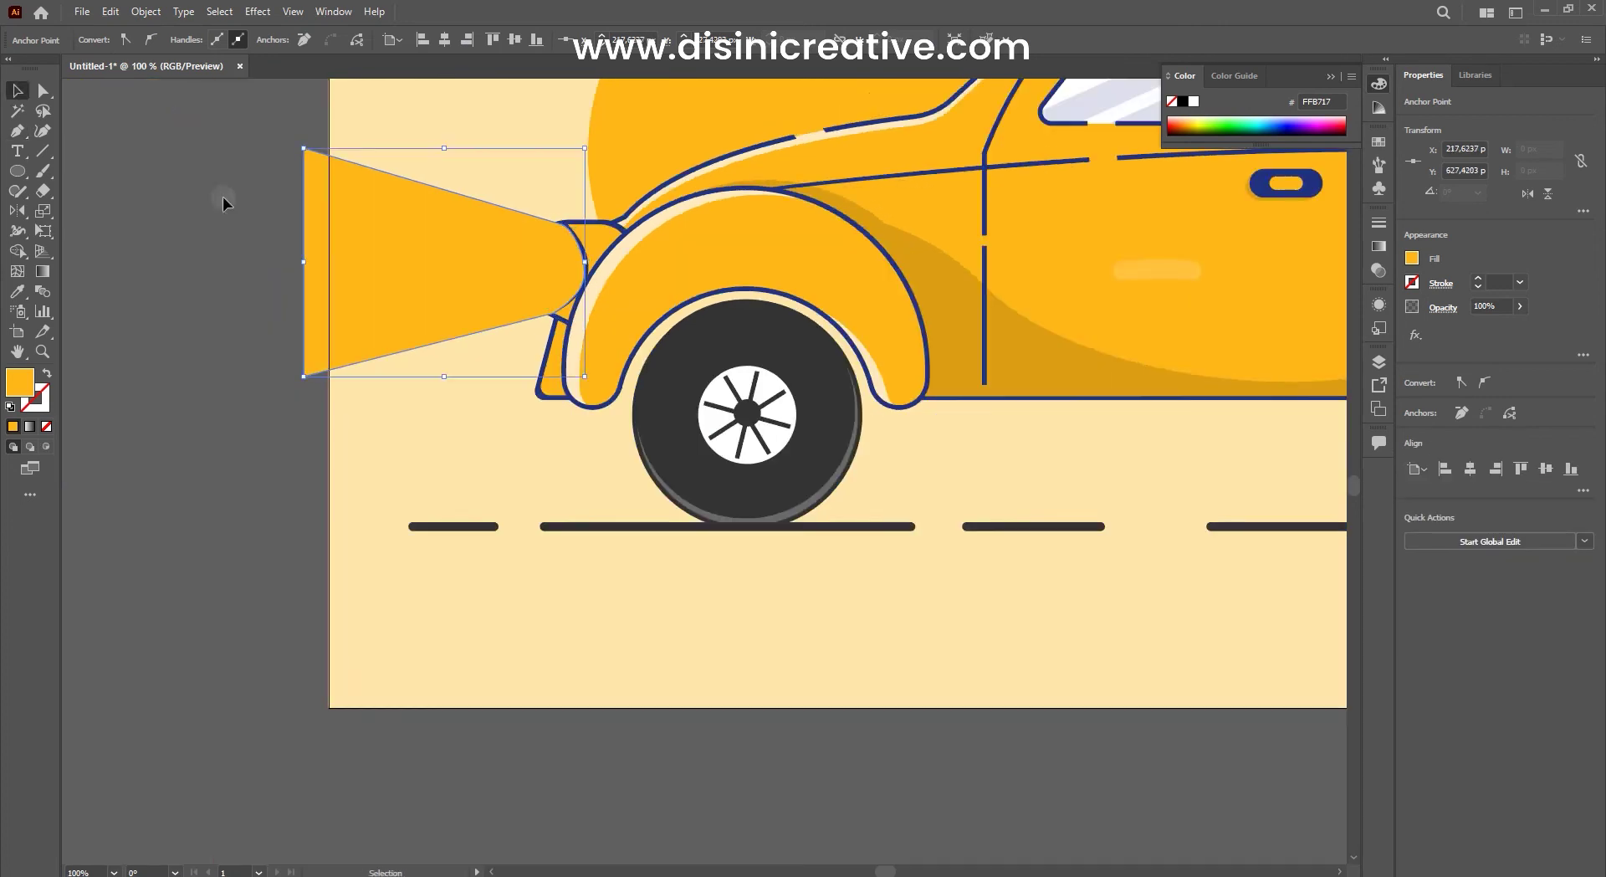
{"action": "scroll", "coordinate": [540, 219], "scroll_direction": "down", "scroll_amount": 2, "text": "alt"}
{"action": "key", "text": "v"}
{"action": "left_click", "coordinate": [1379, 245]}
{"action": "left_click", "coordinate": [1184, 244]}
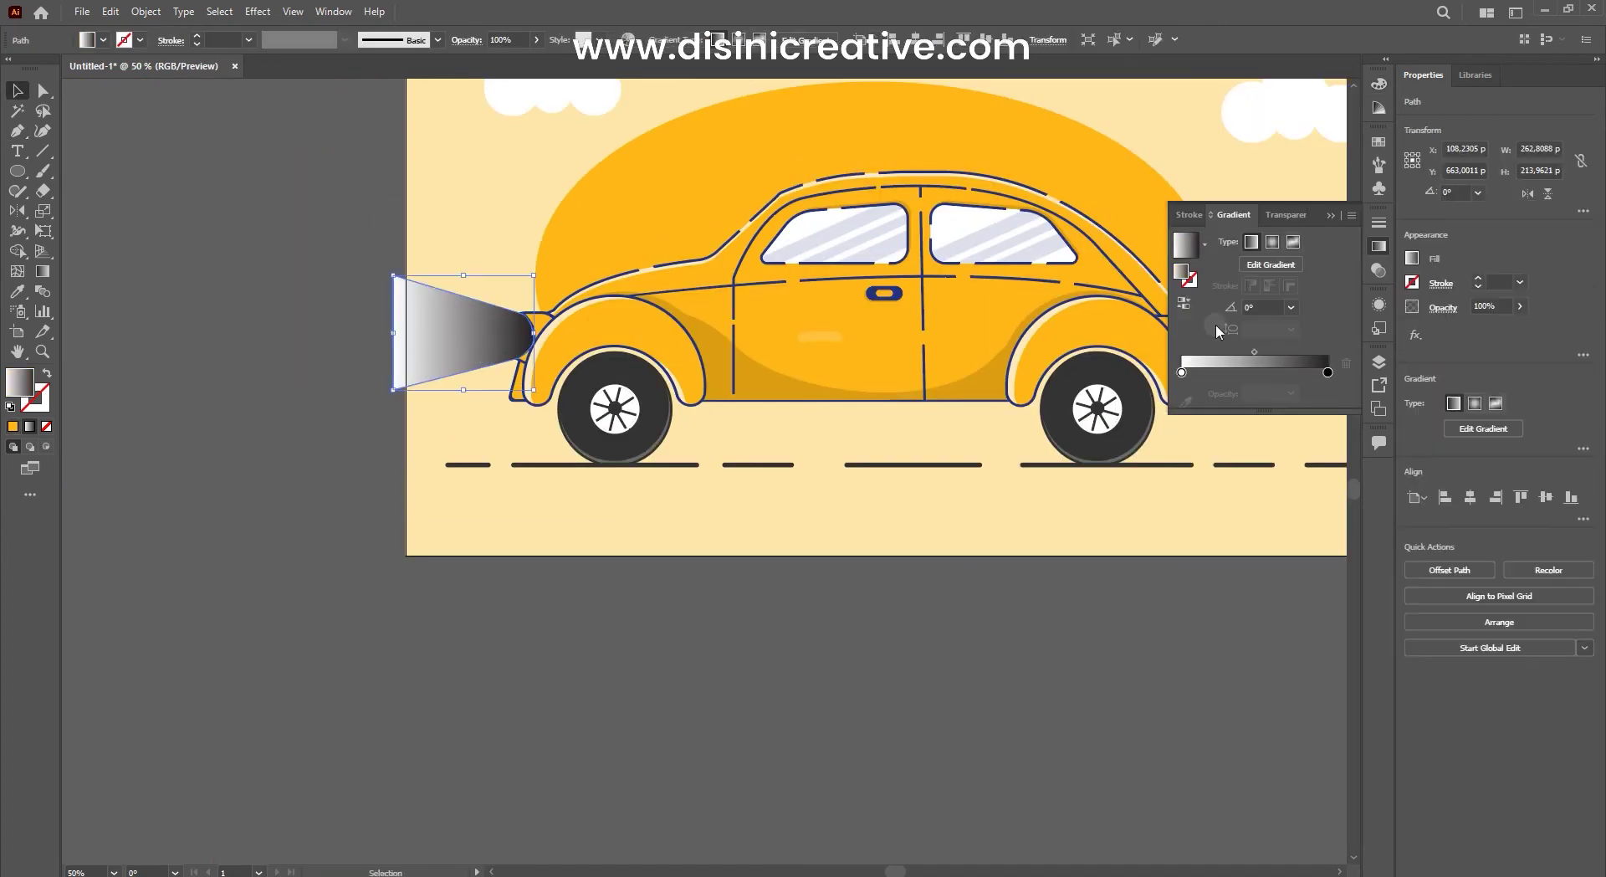
Step: Make the gradient fade from white to 0% opacity, reversed to fade outward
{"action": "double_click", "coordinate": [1328, 372]}
{"action": "type", "text": "0"}
{"action": "key", "text": "Return"}
{"action": "left_click", "coordinate": [1291, 393]}
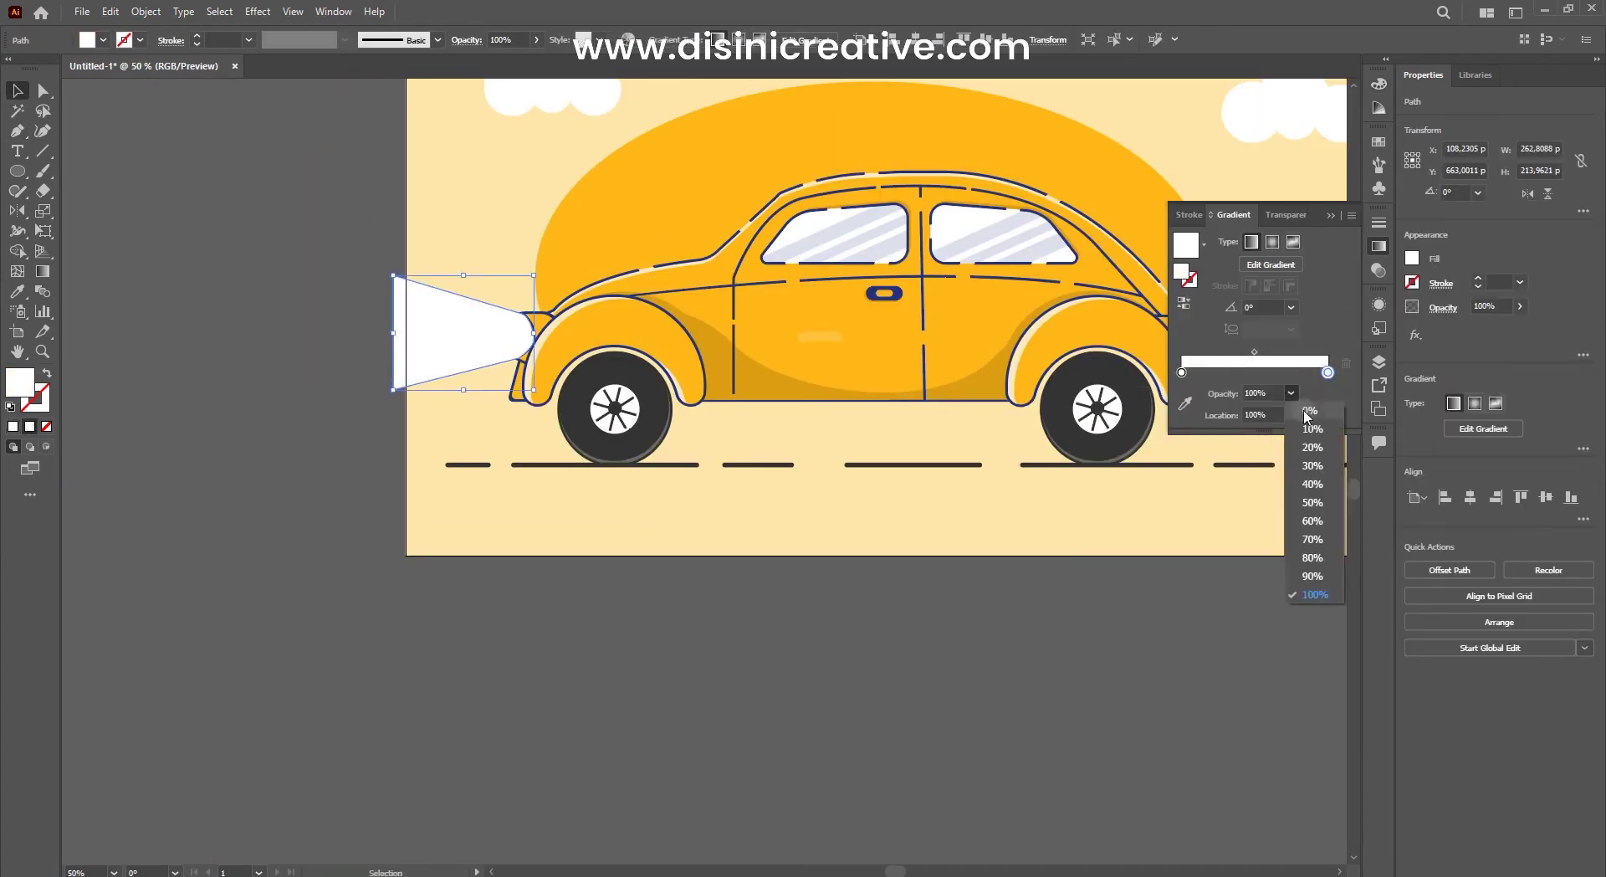
{"action": "left_click", "coordinate": [1309, 418]}
{"action": "left_click", "coordinate": [1184, 302]}
Step: Move the beam against the front lamp and set its opacity to 50%
{"action": "scroll", "coordinate": [455, 405], "scroll_direction": "down", "scroll_amount": 1, "text": "alt"}
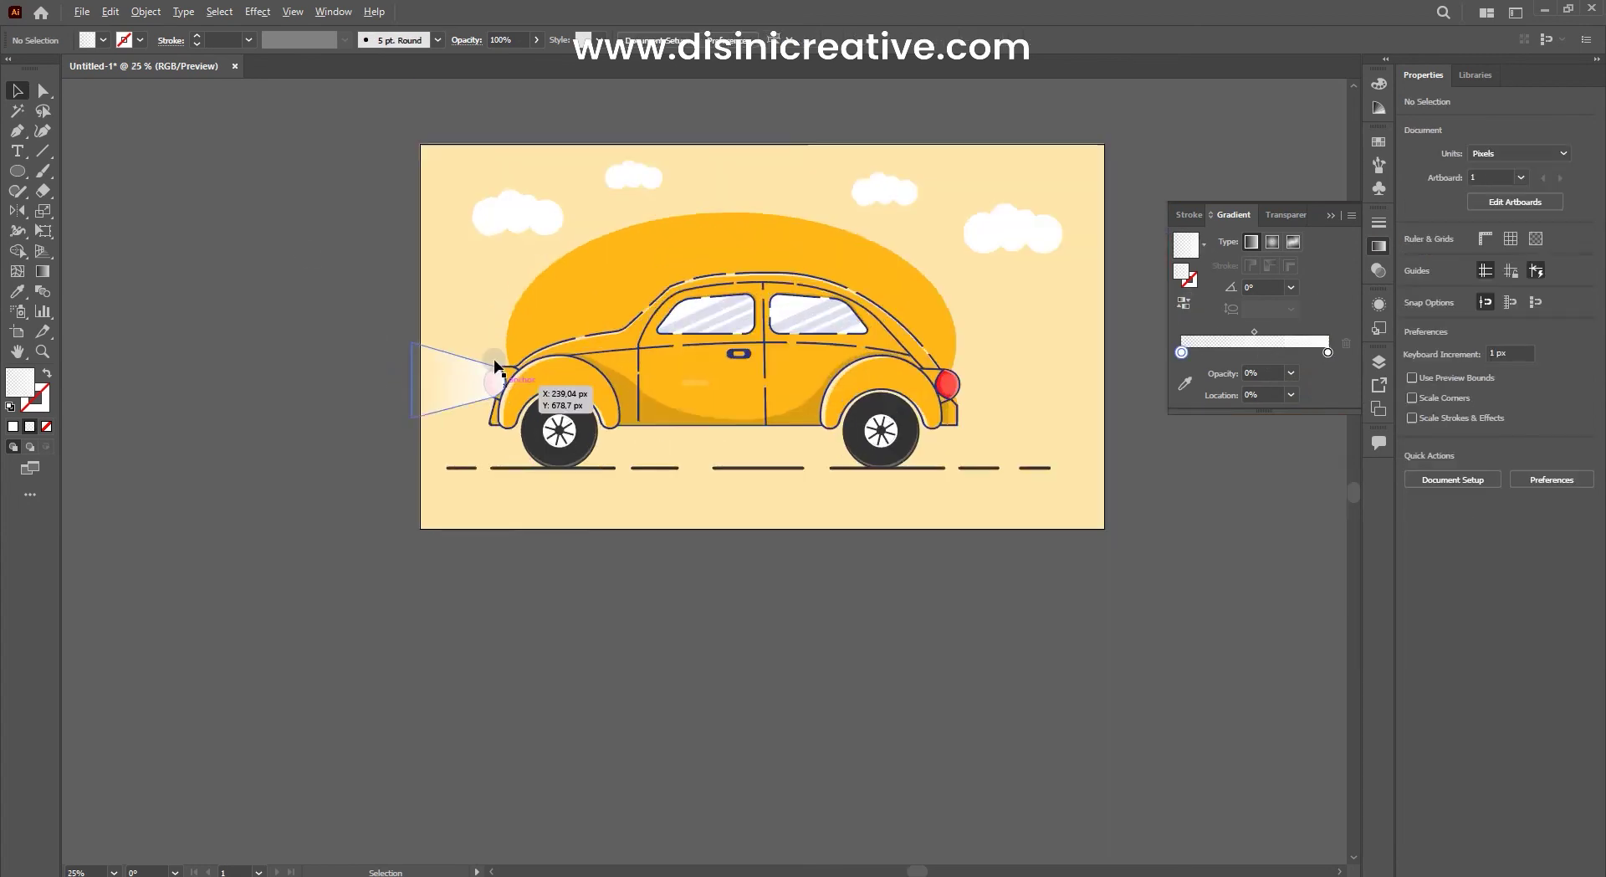
{"action": "scroll", "coordinate": [442, 329], "scroll_direction": "up", "scroll_amount": 1, "text": "alt"}
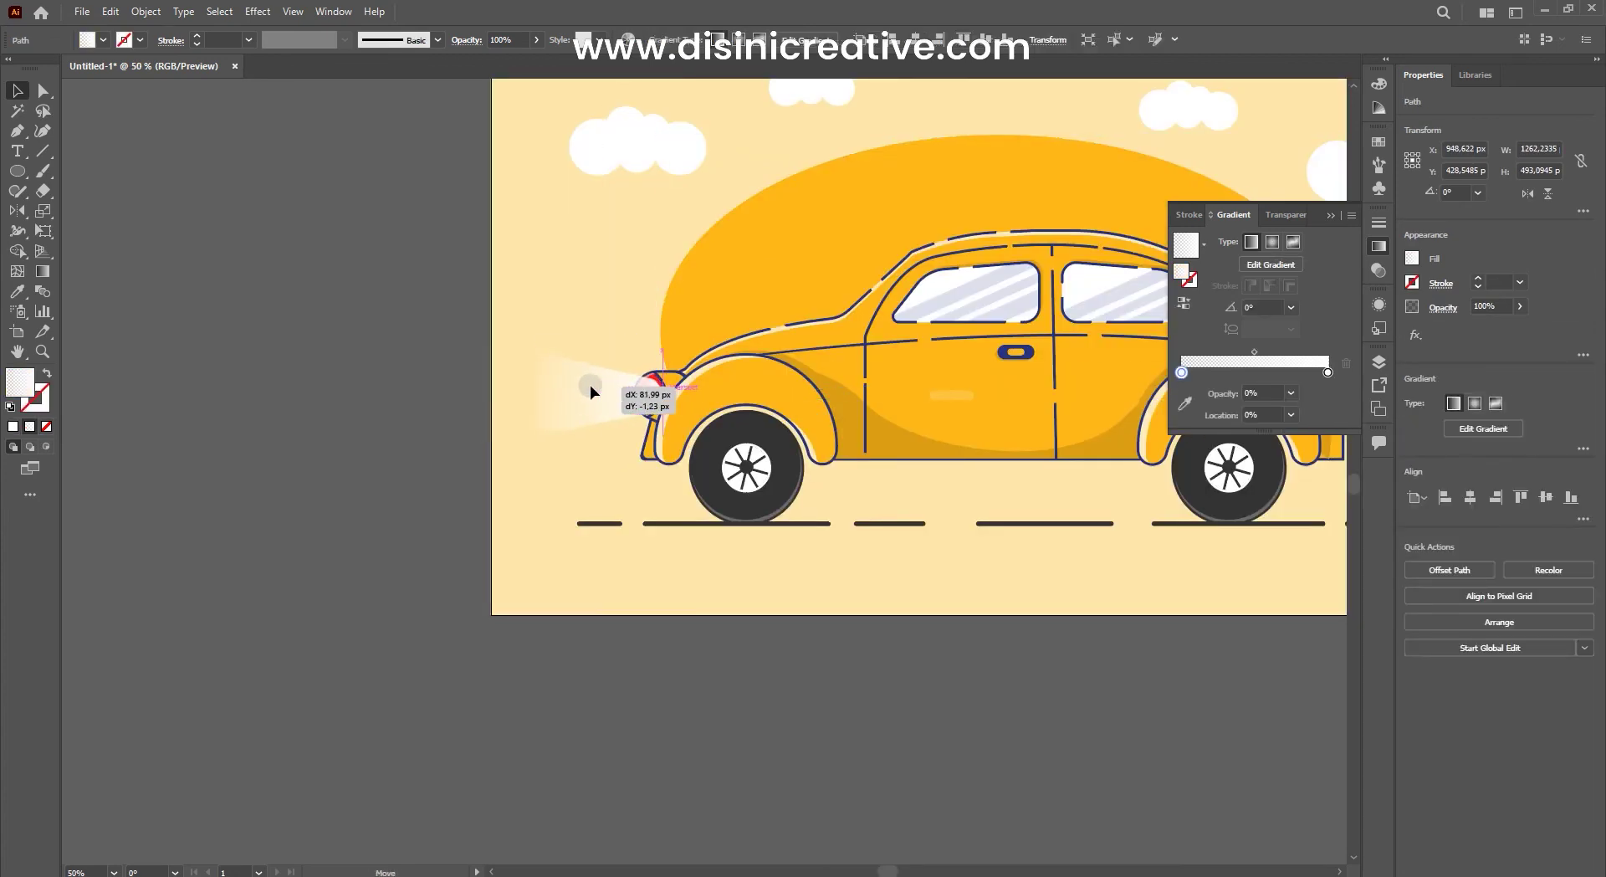
{"action": "scroll", "coordinate": [590, 385], "scroll_direction": "up", "scroll_amount": 3, "text": "alt"}
{"action": "left_click_drag", "start_coordinate": [590, 384], "coordinate": [633, 529]}
{"action": "left_click_drag", "start_coordinate": [1496, 329], "coordinate": [1484, 326]}
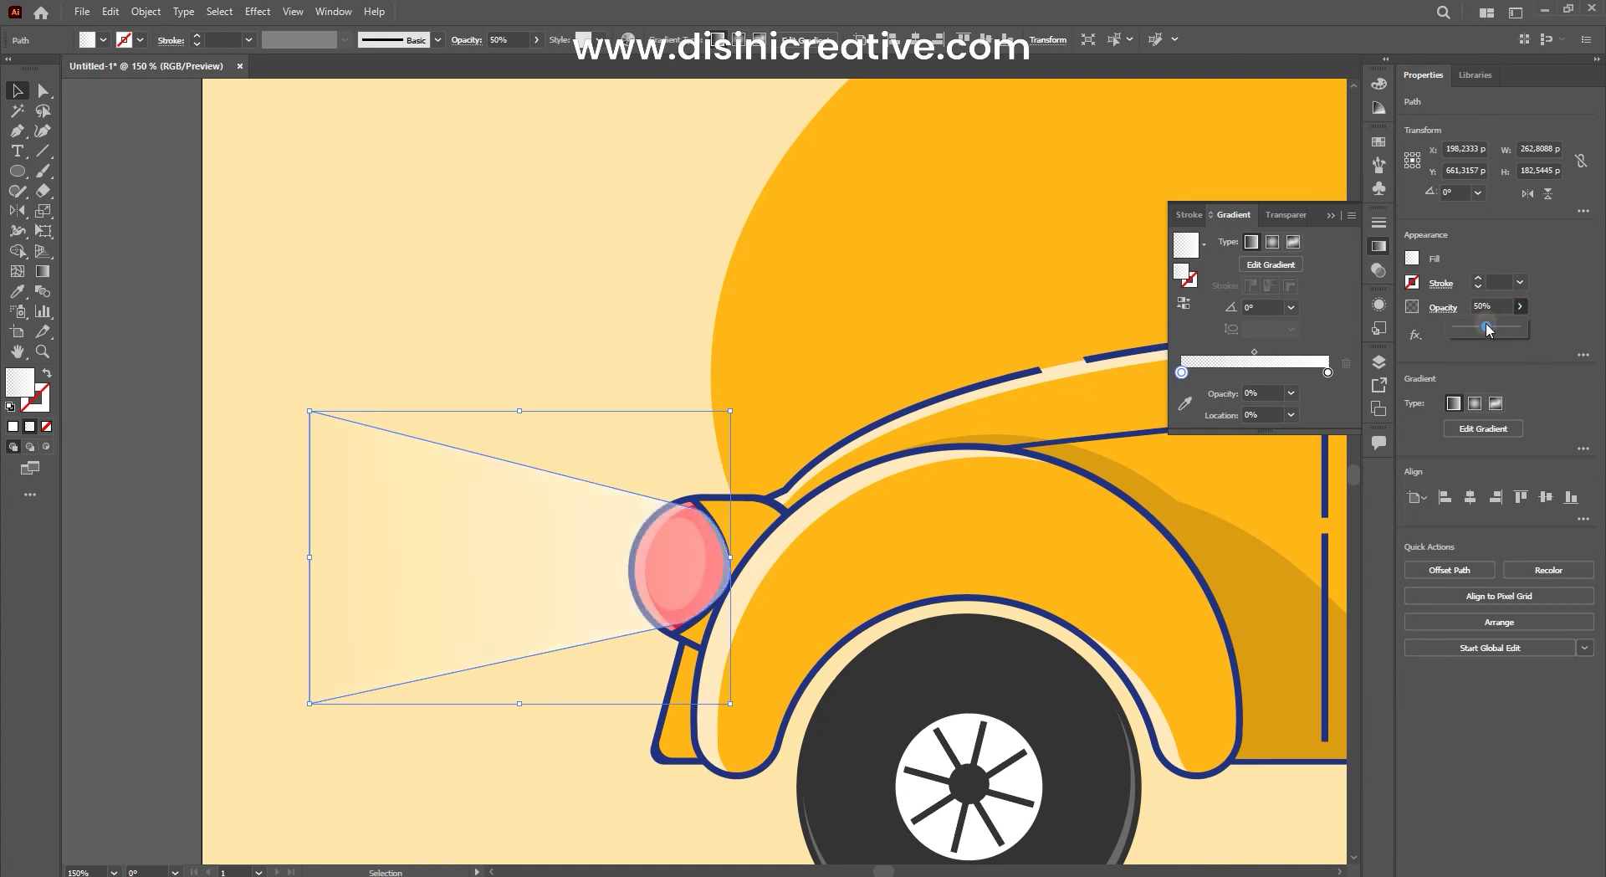
Step: Place a copy of the beam at the rear lamp, then preview without panels
{"action": "scroll", "coordinate": [865, 544], "scroll_direction": "down", "scroll_amount": 5}
{"action": "scroll", "coordinate": [853, 562], "scroll_direction": "up", "scroll_amount": 2}
{"action": "left_click", "coordinate": [341, 430]}
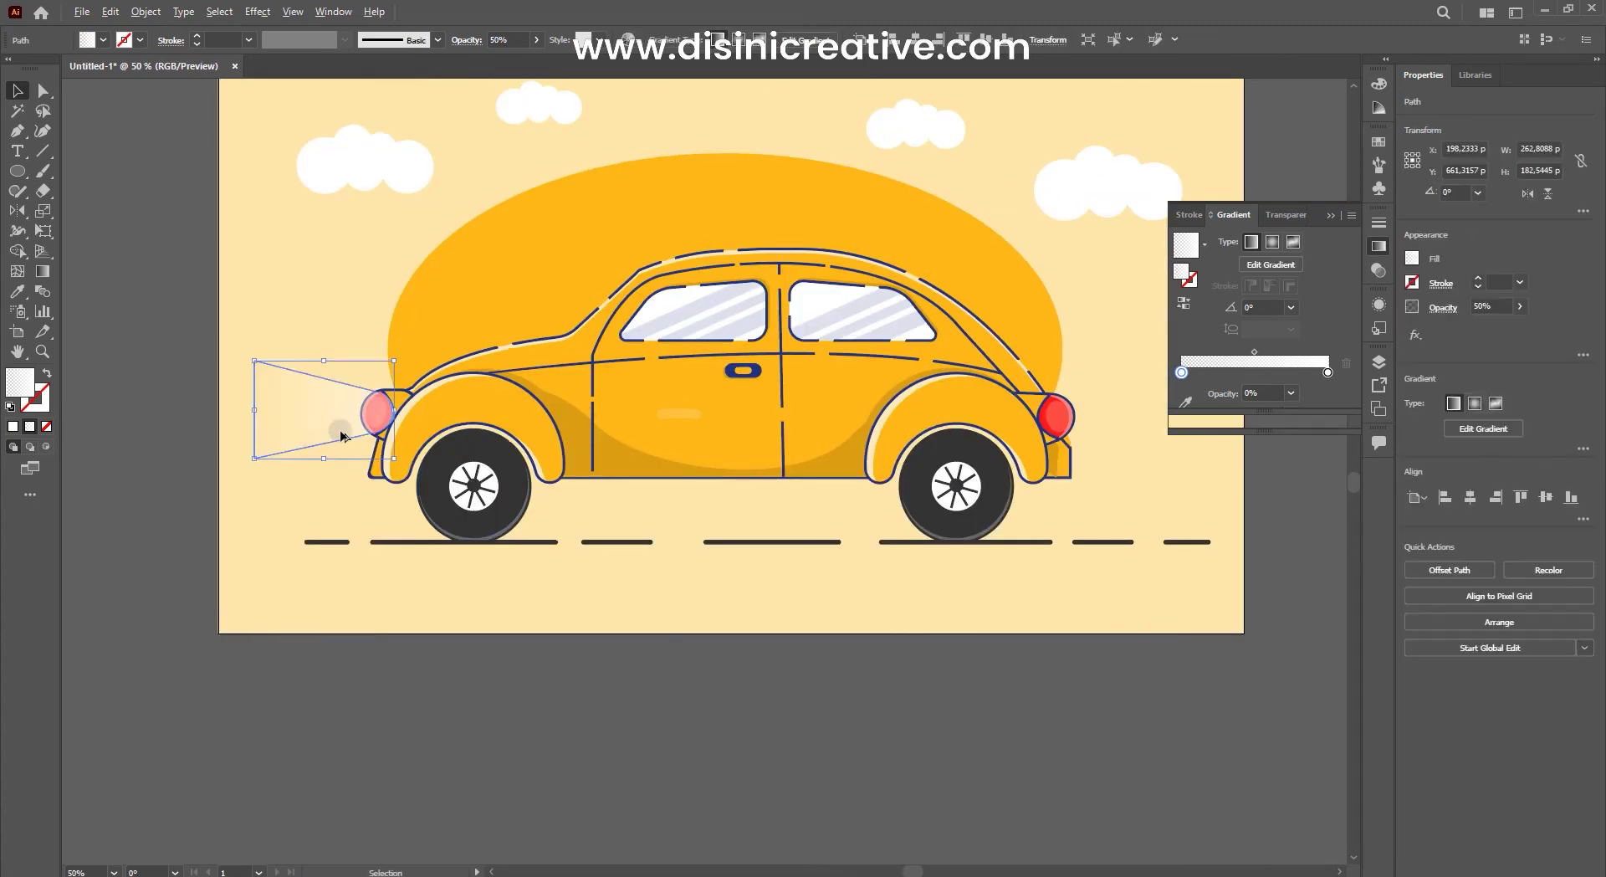
{"action": "left_click_drag", "start_coordinate": [340, 430], "coordinate": [925, 415]}
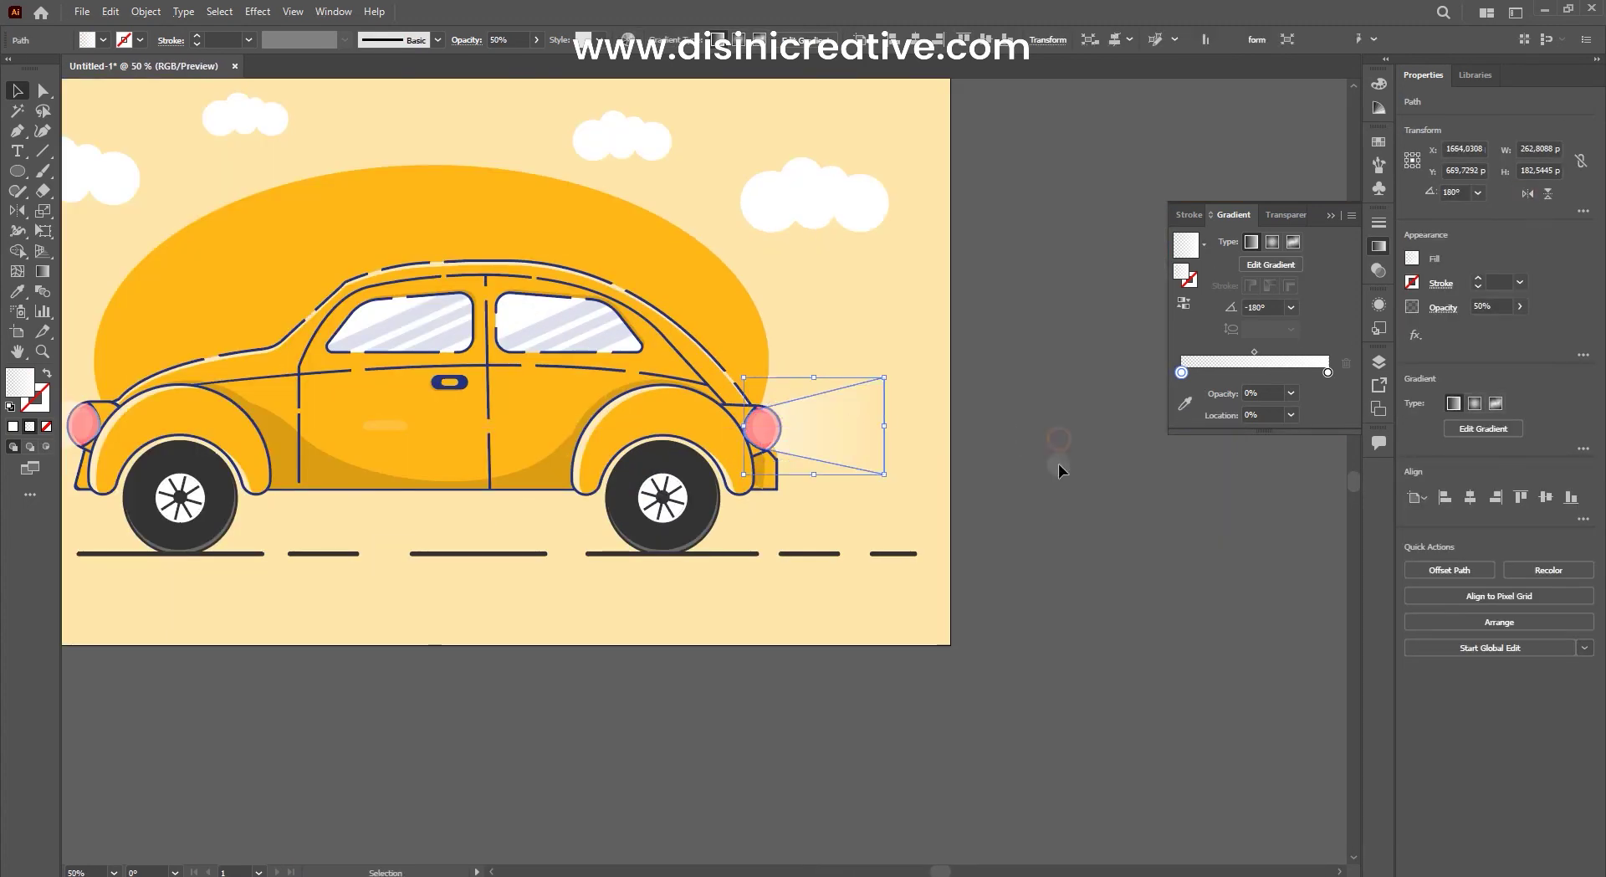
{"action": "scroll", "coordinate": [1088, 485], "scroll_direction": "down", "scroll_amount": 1}
{"action": "scroll", "coordinate": [1142, 520], "scroll_direction": "down", "scroll_amount": 2}
{"action": "key", "text": "Tab"}
{"action": "scroll", "coordinate": [1168, 335], "scroll_direction": "up", "scroll_amount": 1}
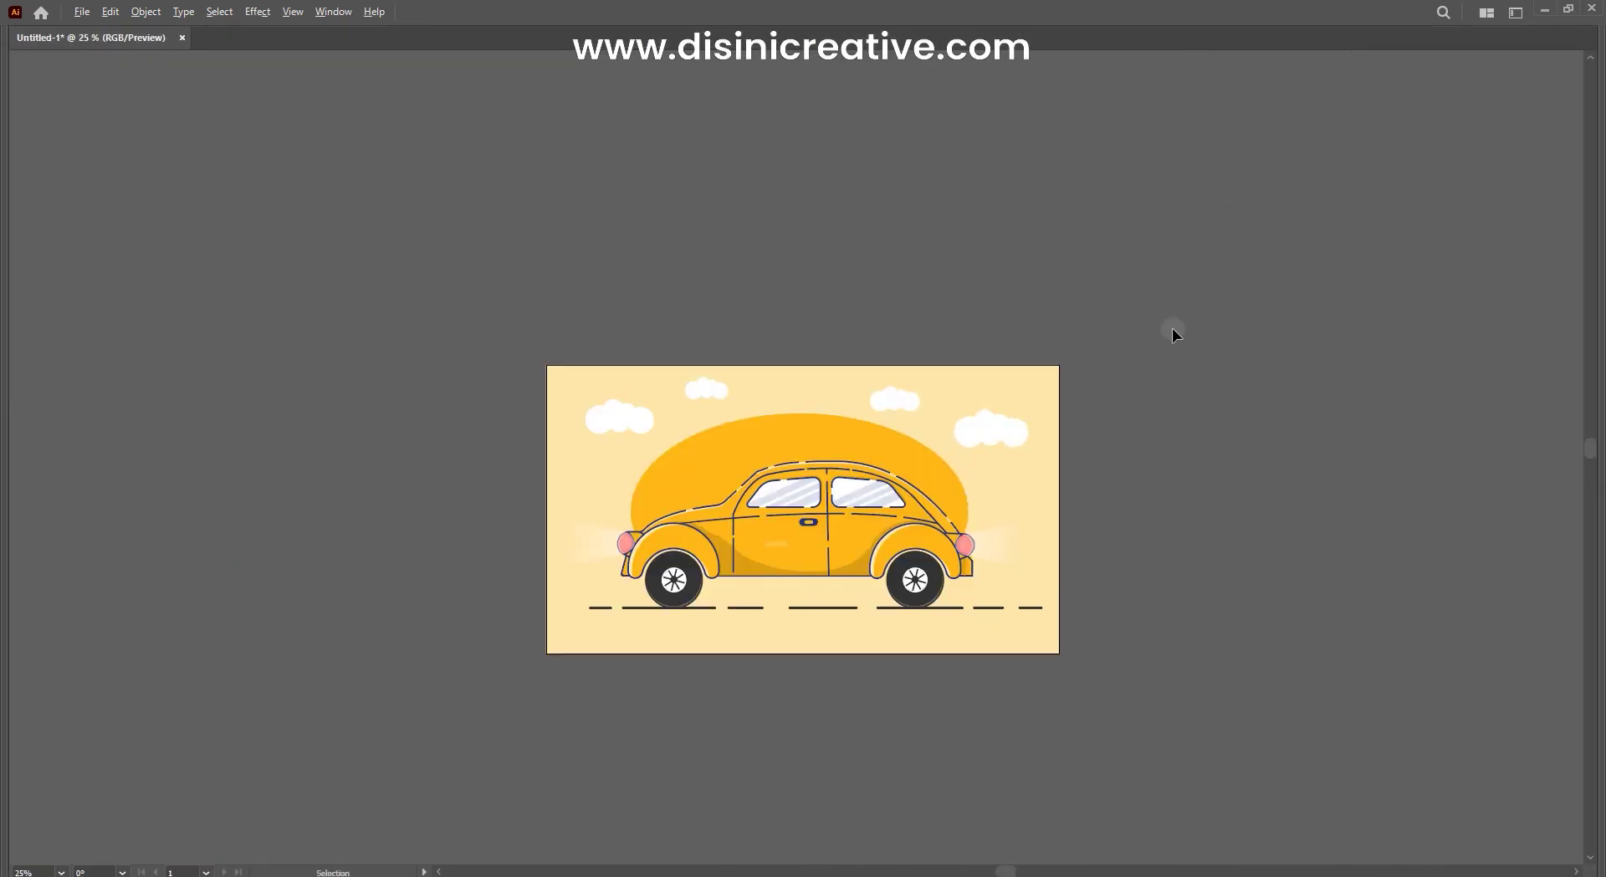
{"action": "scroll", "coordinate": [1266, 416], "scroll_direction": "up", "scroll_amount": 1}
{"action": "scroll", "coordinate": [1155, 449], "scroll_direction": "down", "scroll_amount": 1}
{"action": "key", "text": "Tab"}
{"action": "left_click", "coordinate": [970, 293]}
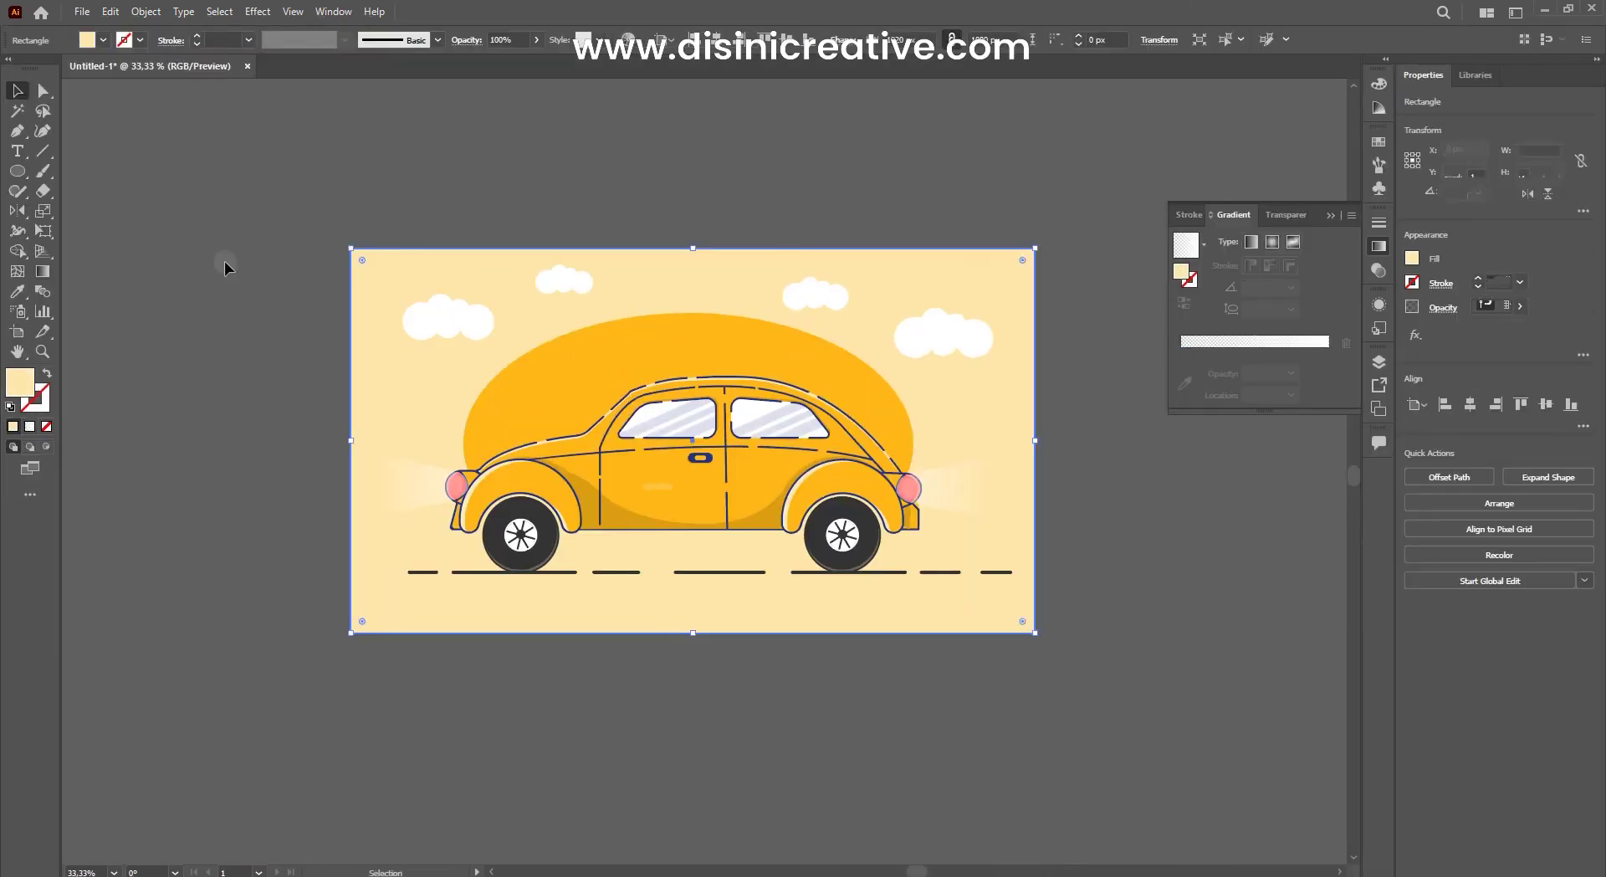
{"action": "key", "text": "i"}
{"action": "left_click", "coordinate": [656, 334]}
{"action": "scroll", "coordinate": [1065, 359], "scroll_direction": "down", "scroll_amount": 1}
{"action": "left_click", "coordinate": [1087, 368]}
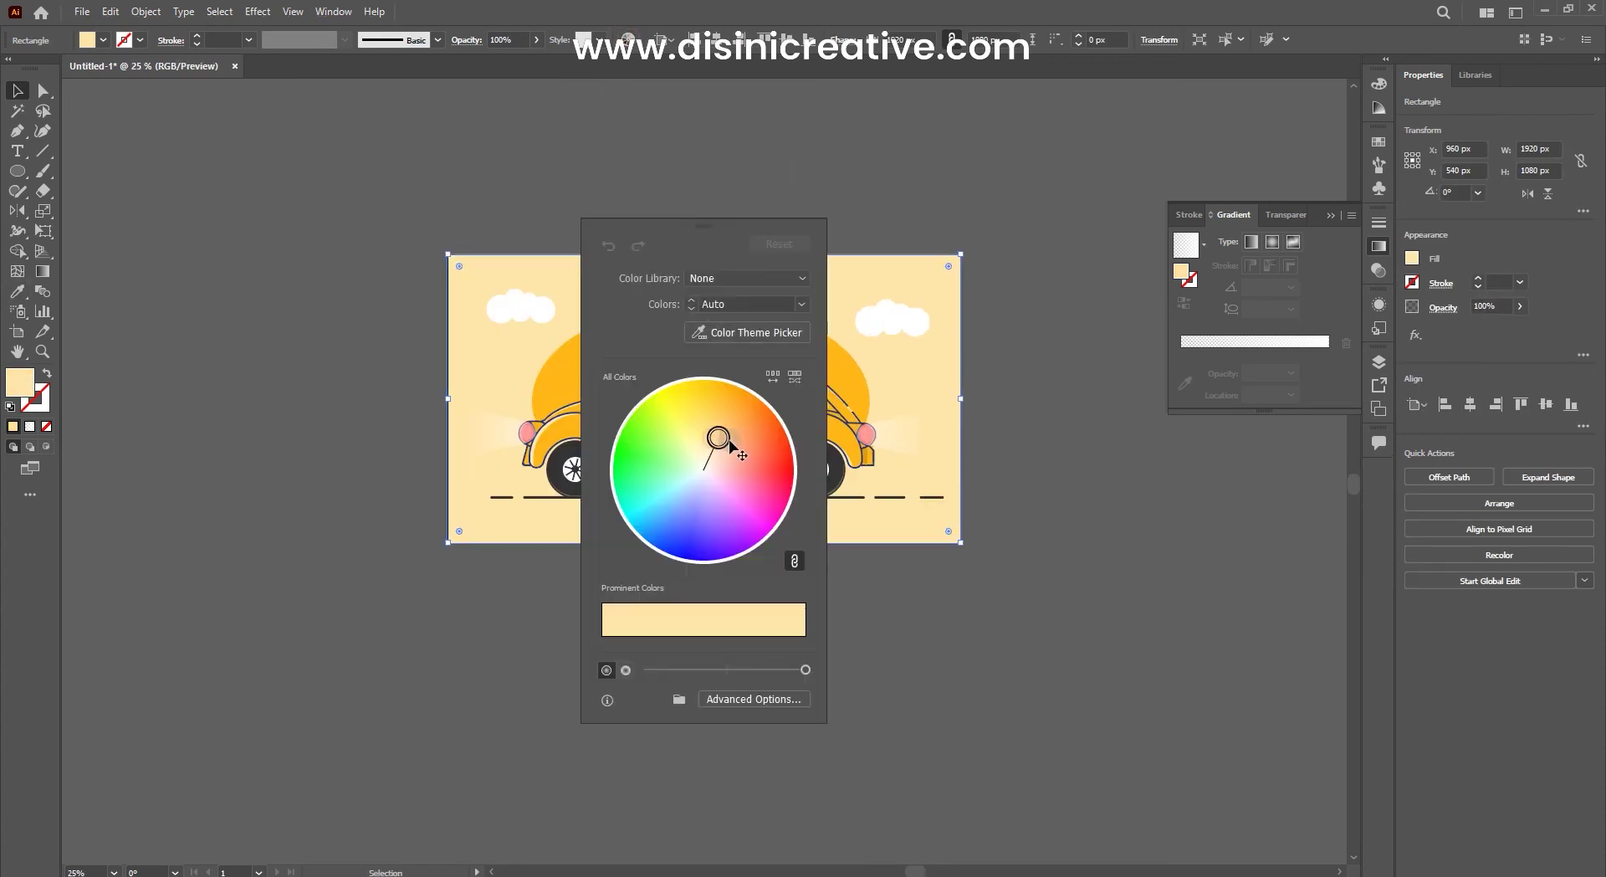
{"action": "key", "text": "Tab"}
{"action": "key", "text": "ctrl+plus"}
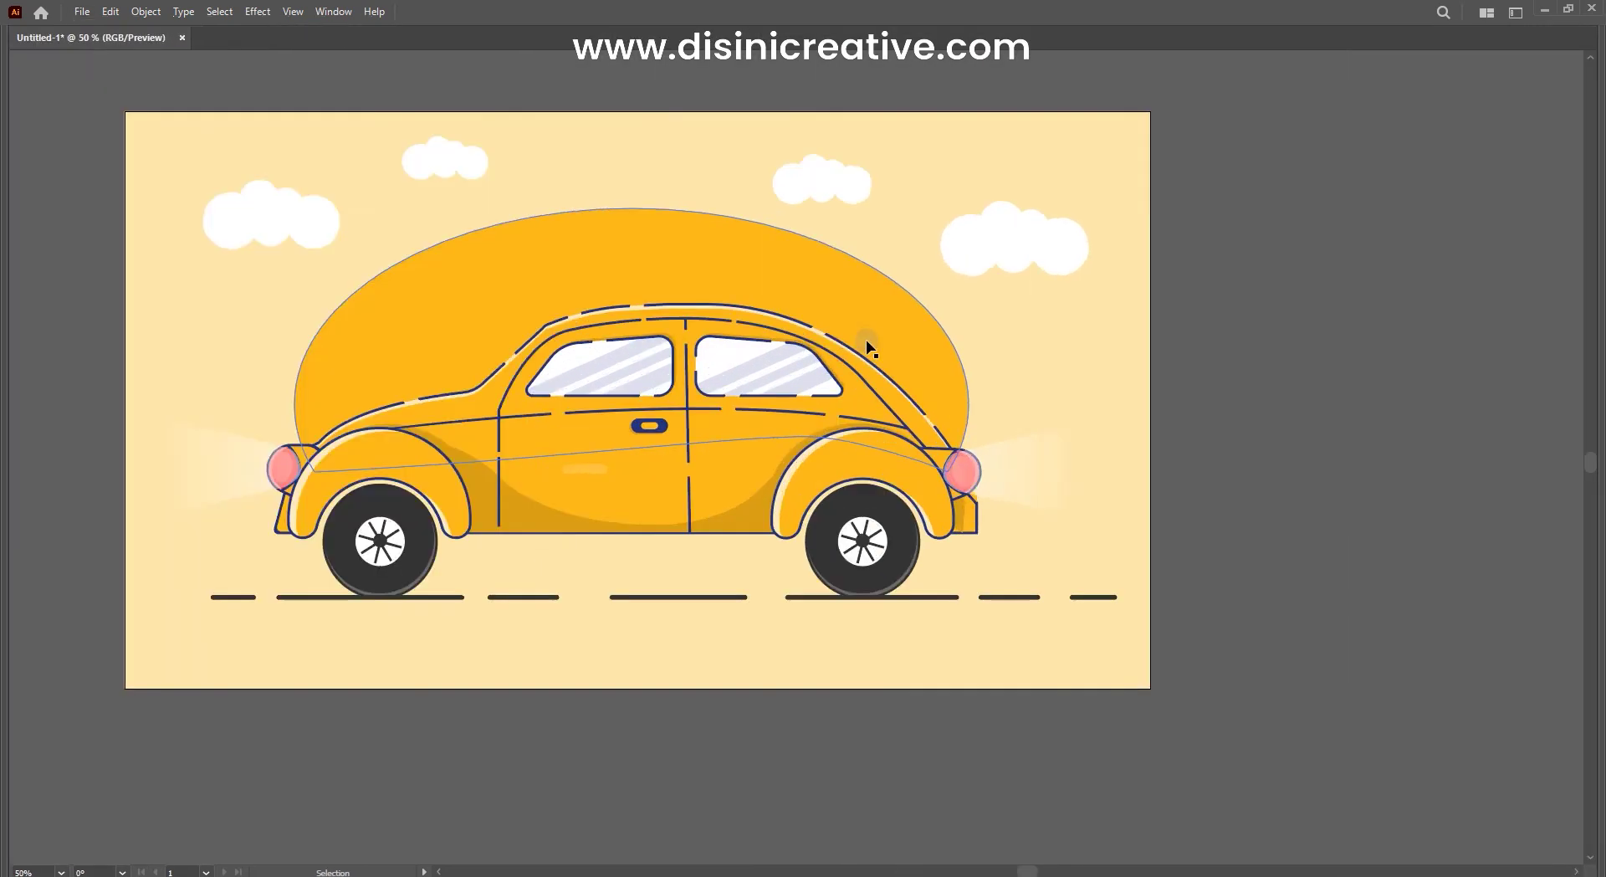
{"action": "scroll", "coordinate": [867, 341], "scroll_direction": "down", "scroll_amount": 1}
{"action": "scroll", "coordinate": [810, 349], "scroll_direction": "up", "scroll_amount": 1}
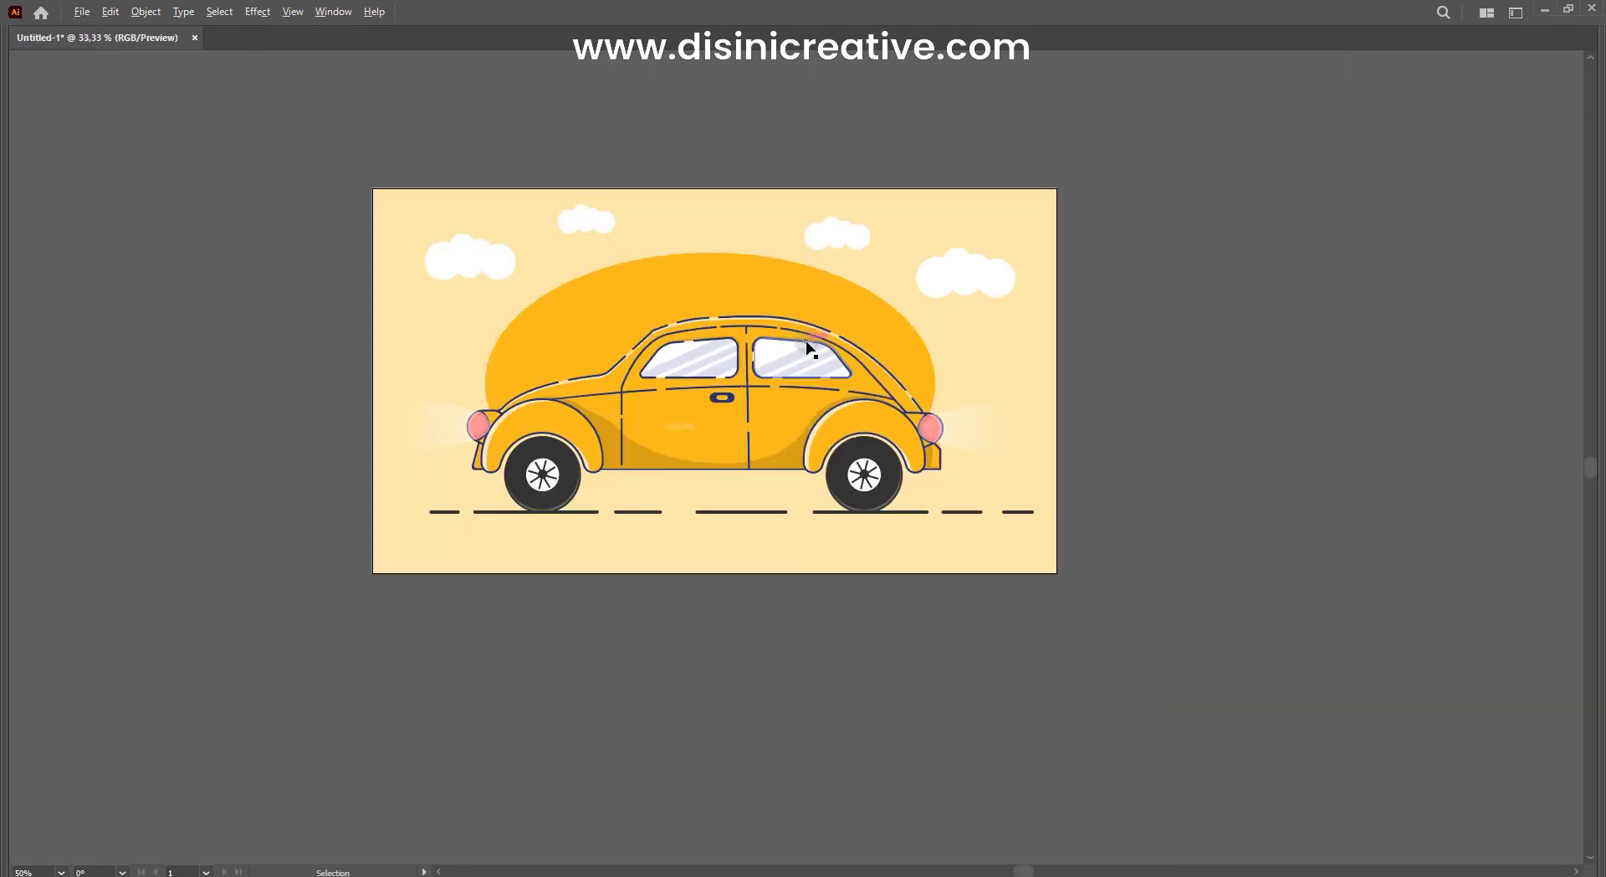